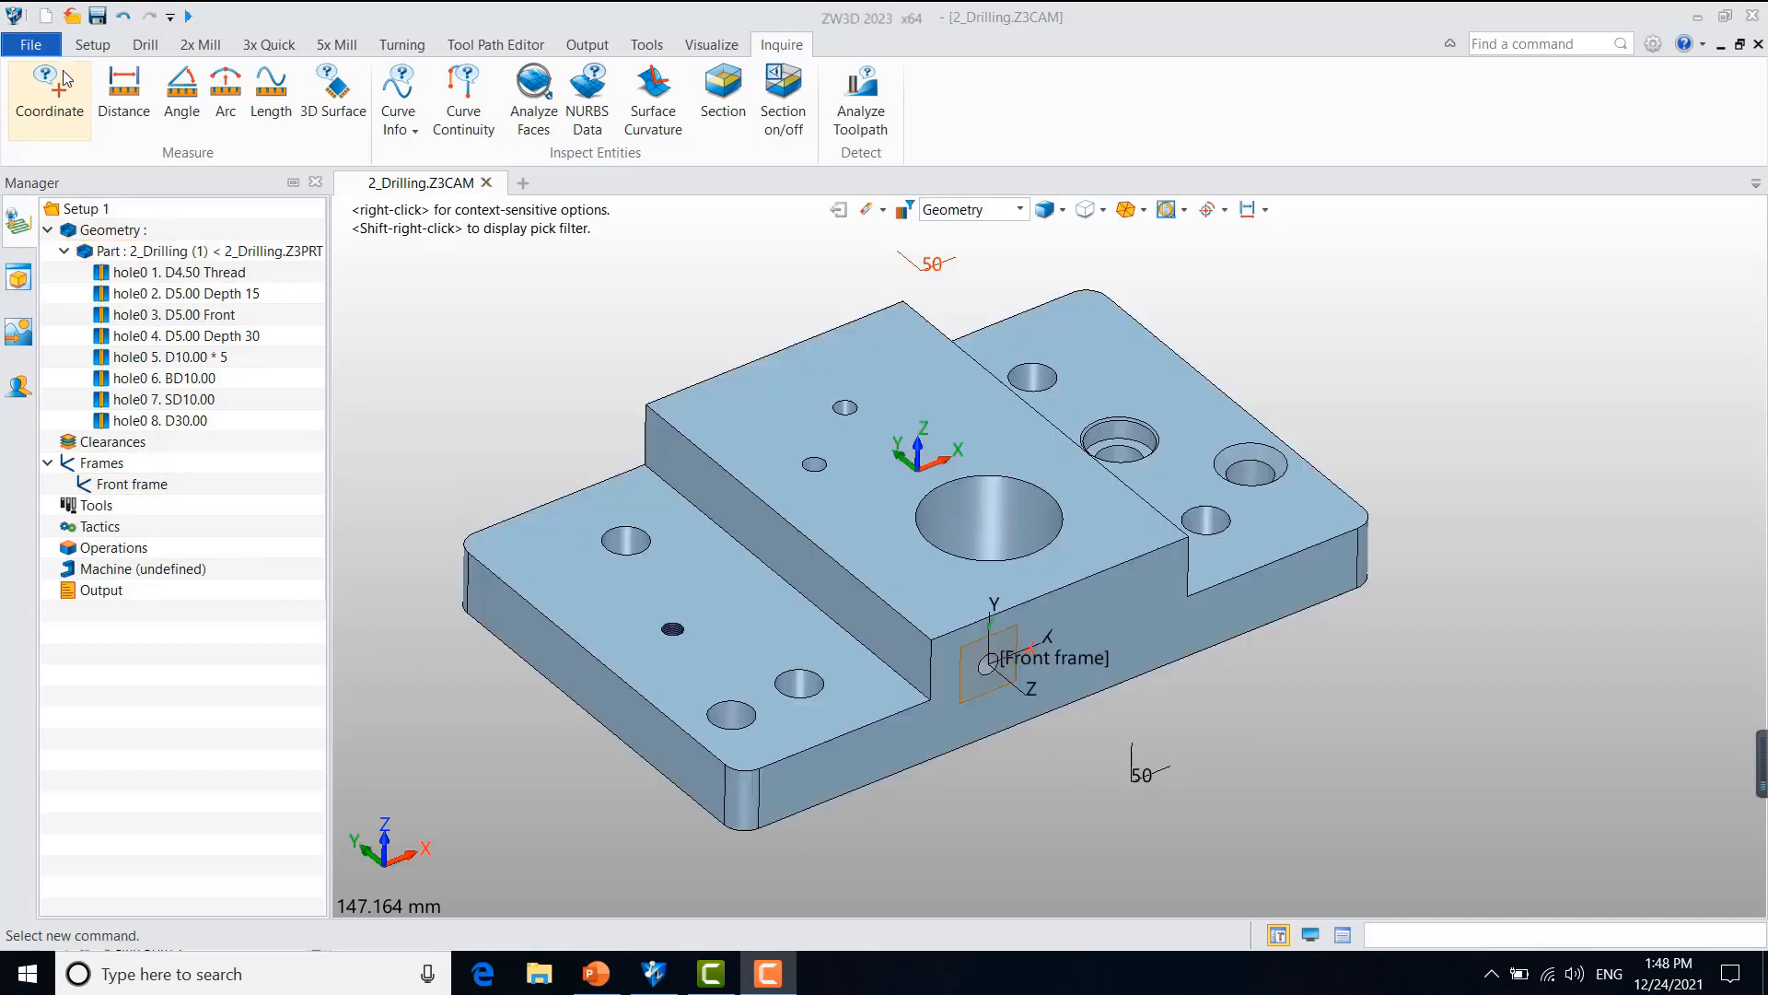
Step: Create a Drill operation using the 2_Drilling part and the D10.00 * 5 hole feature
click(146, 44)
click(142, 101)
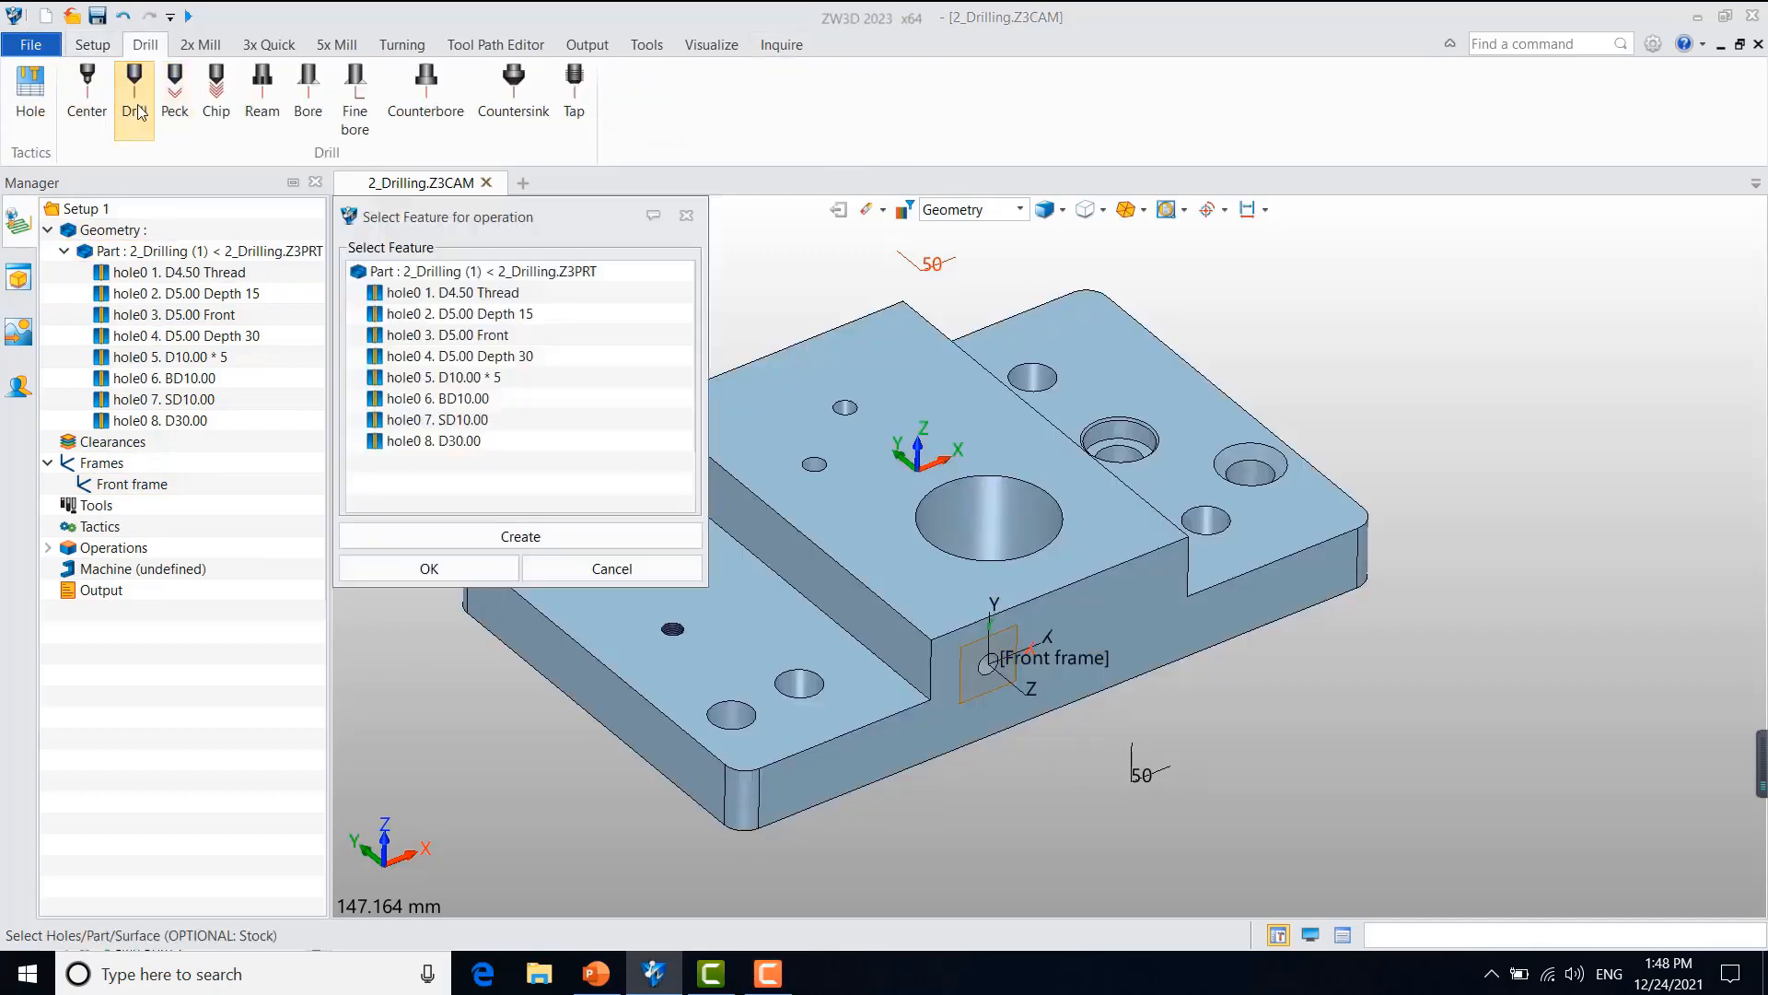
click(483, 272)
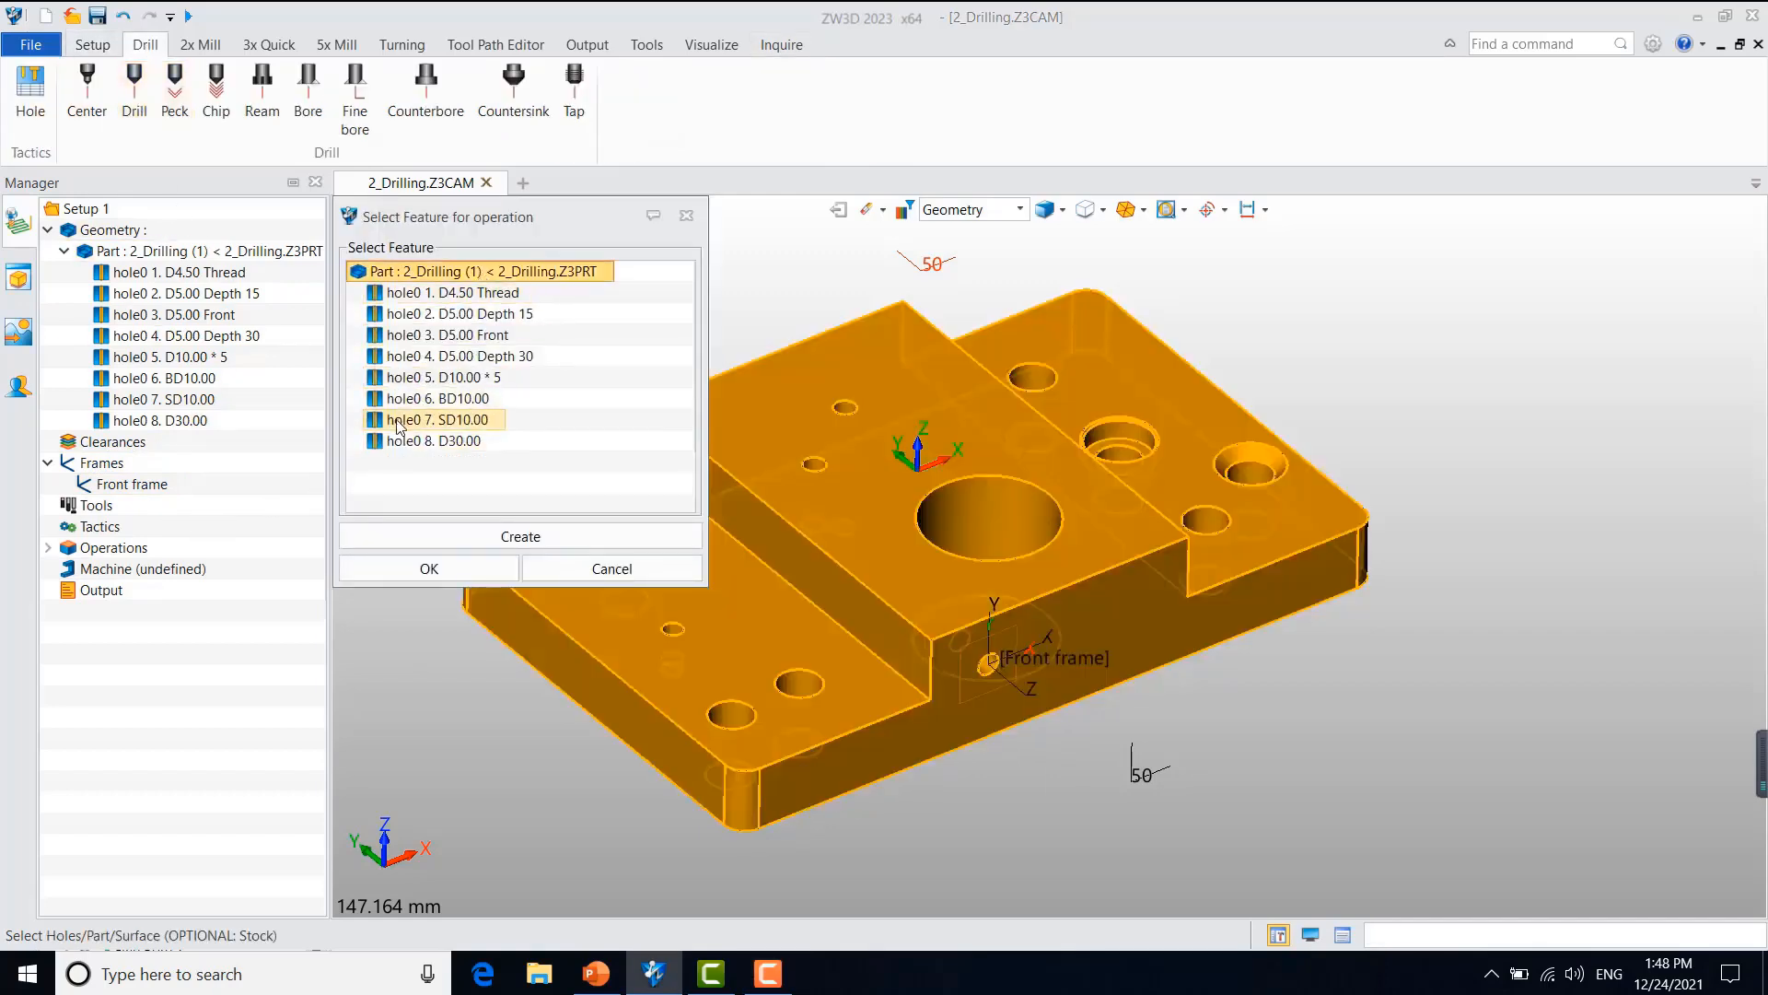
click(474, 378)
click(433, 567)
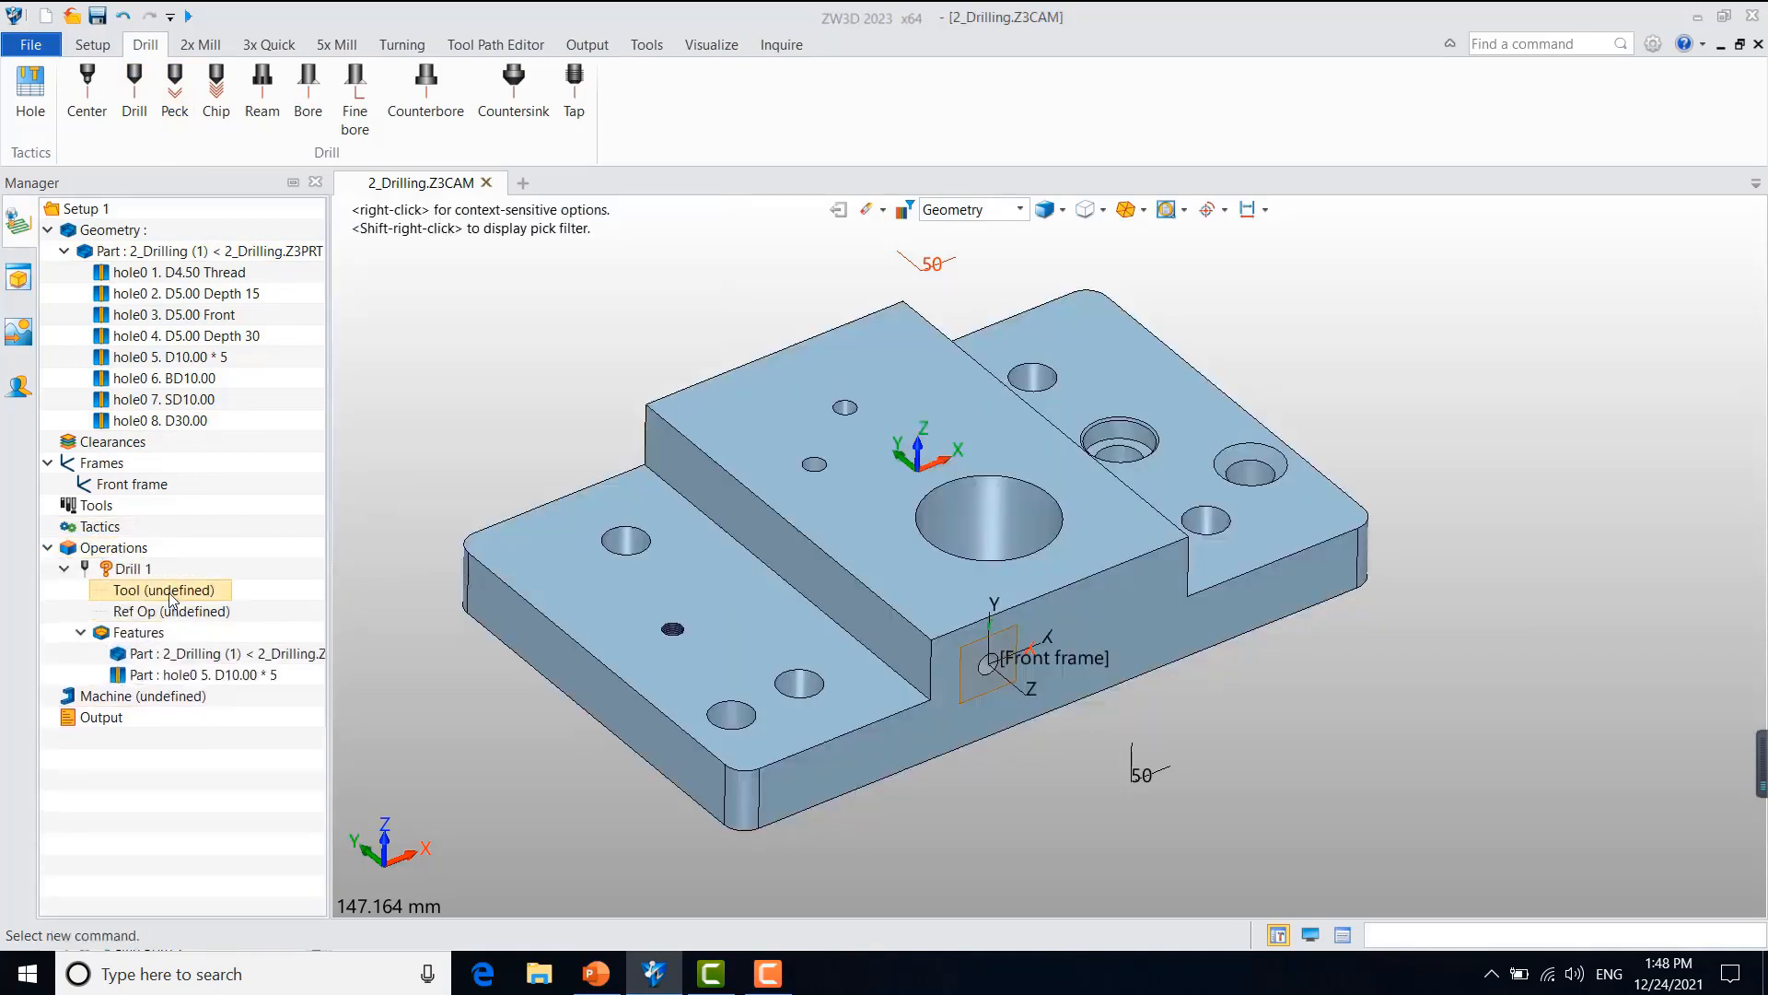
Step: Define the Drill 1 operation's tool as a drill named Drill D10
double_click(171, 593)
click(551, 302)
text(Drill D1)
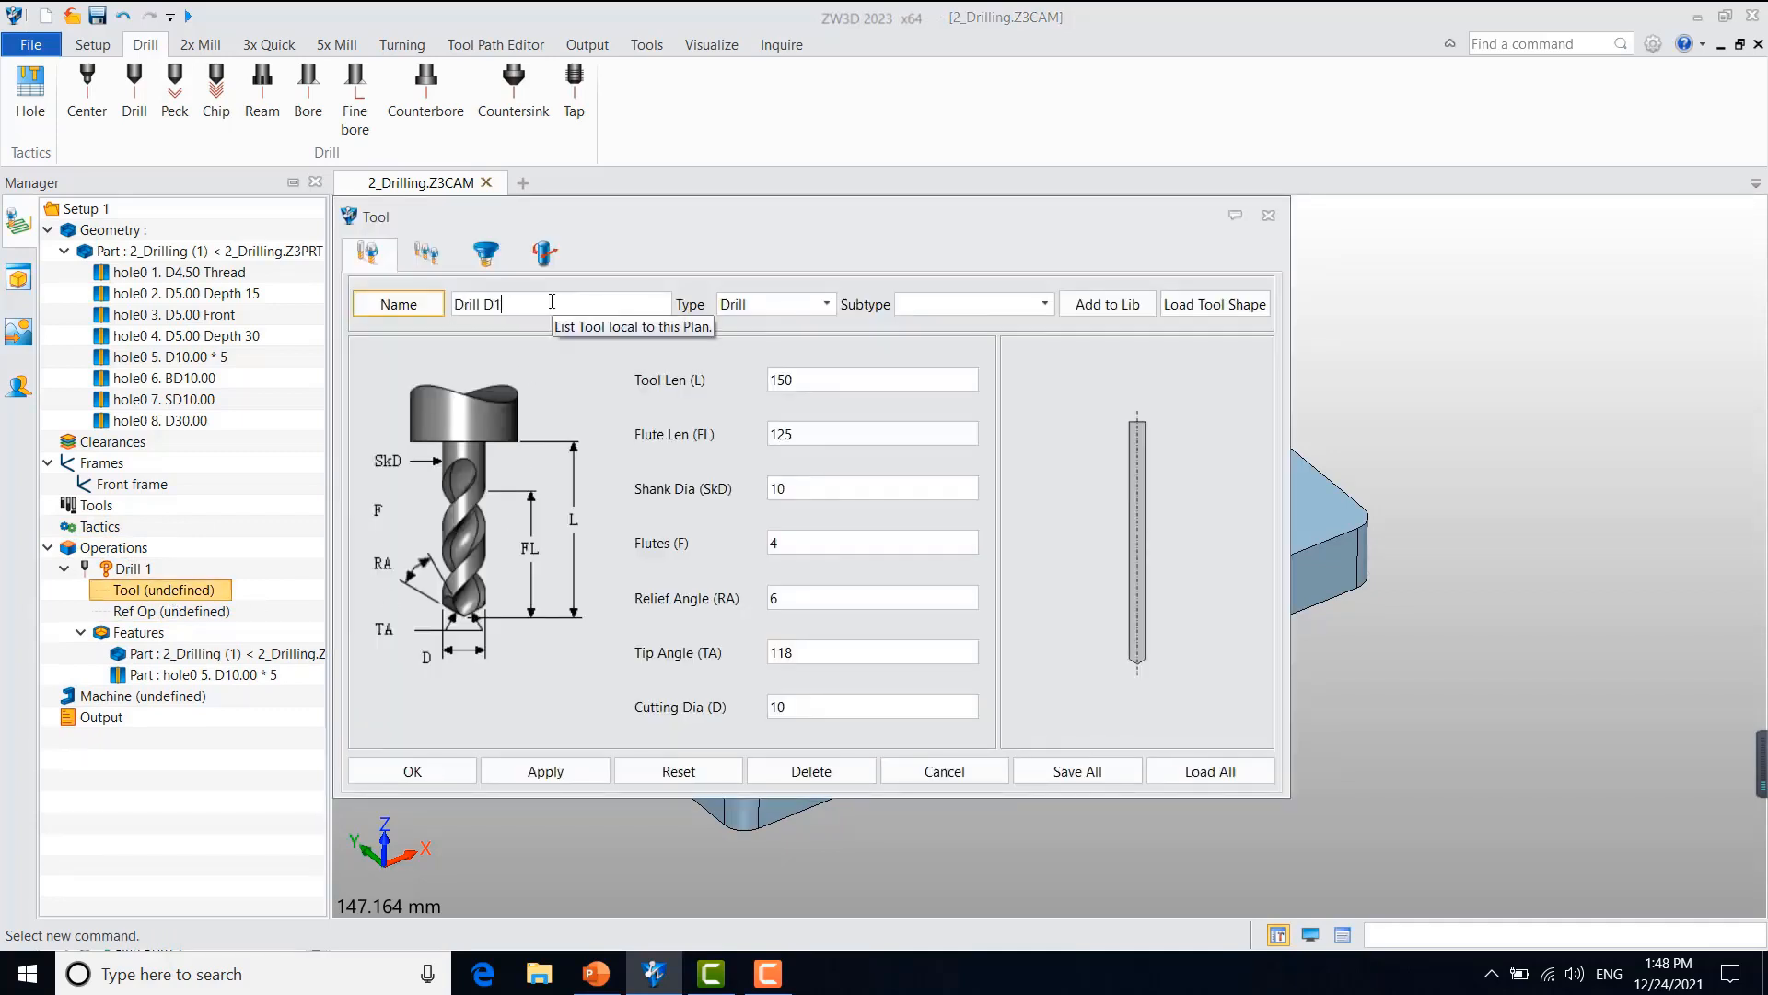
click(431, 258)
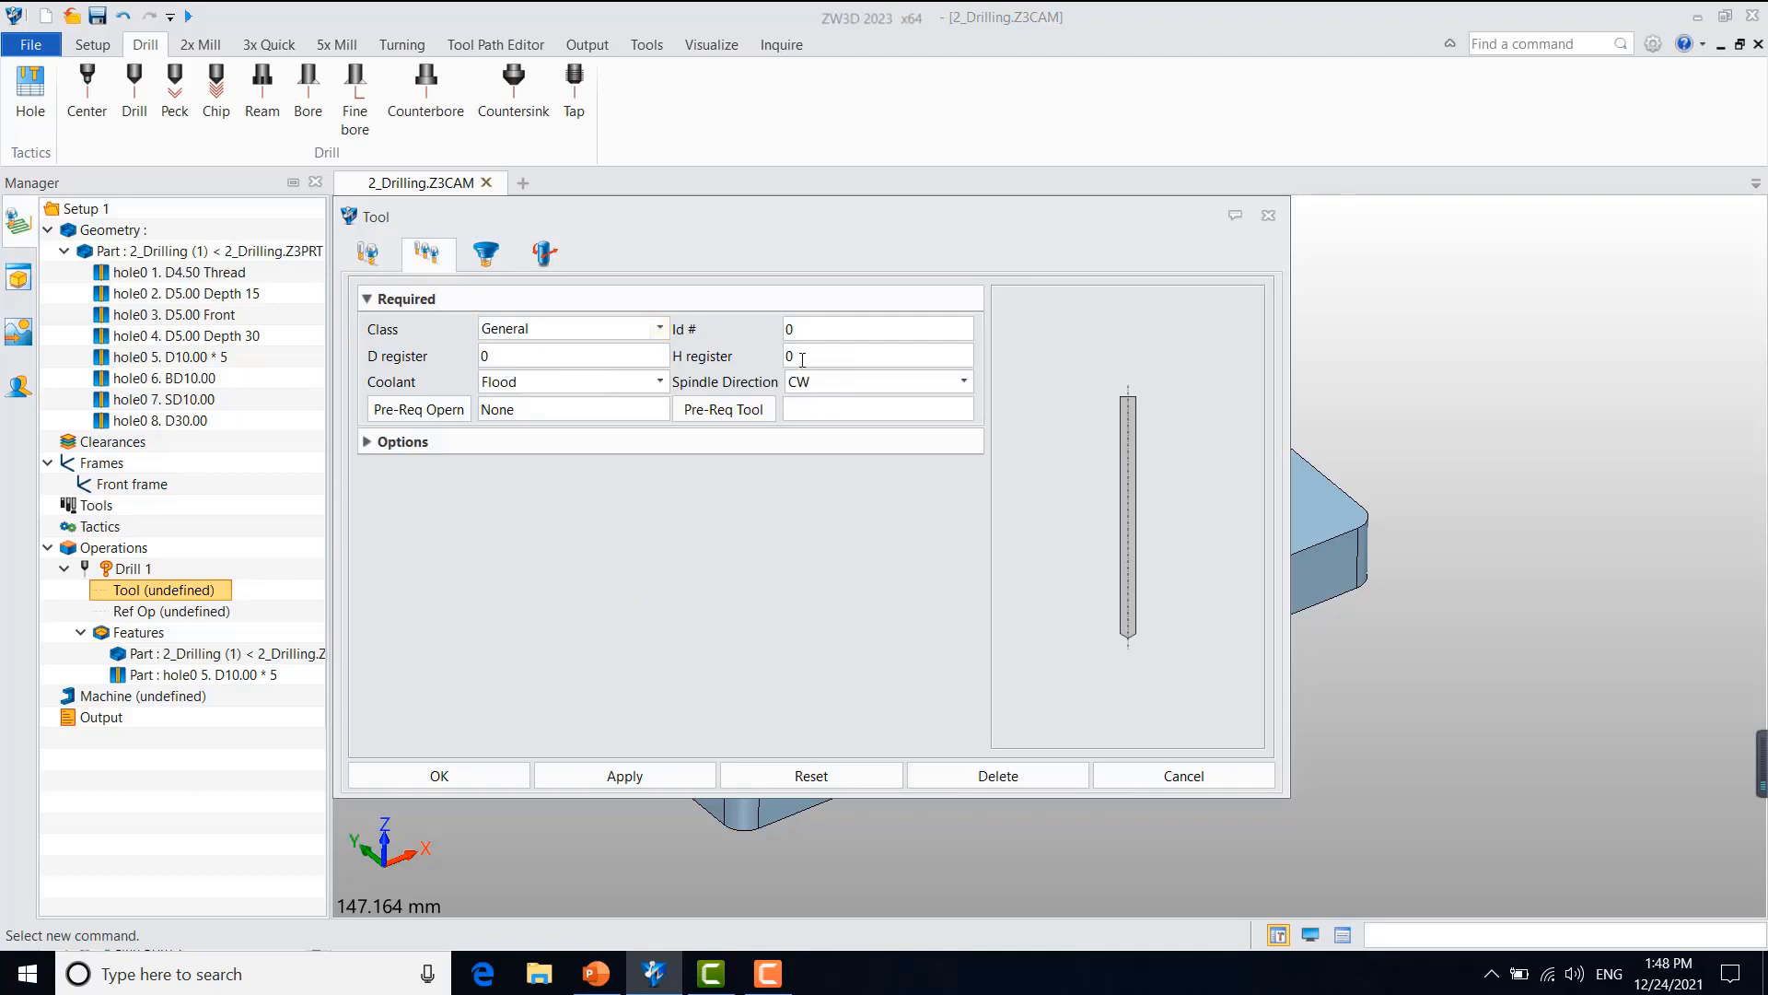
click(489, 779)
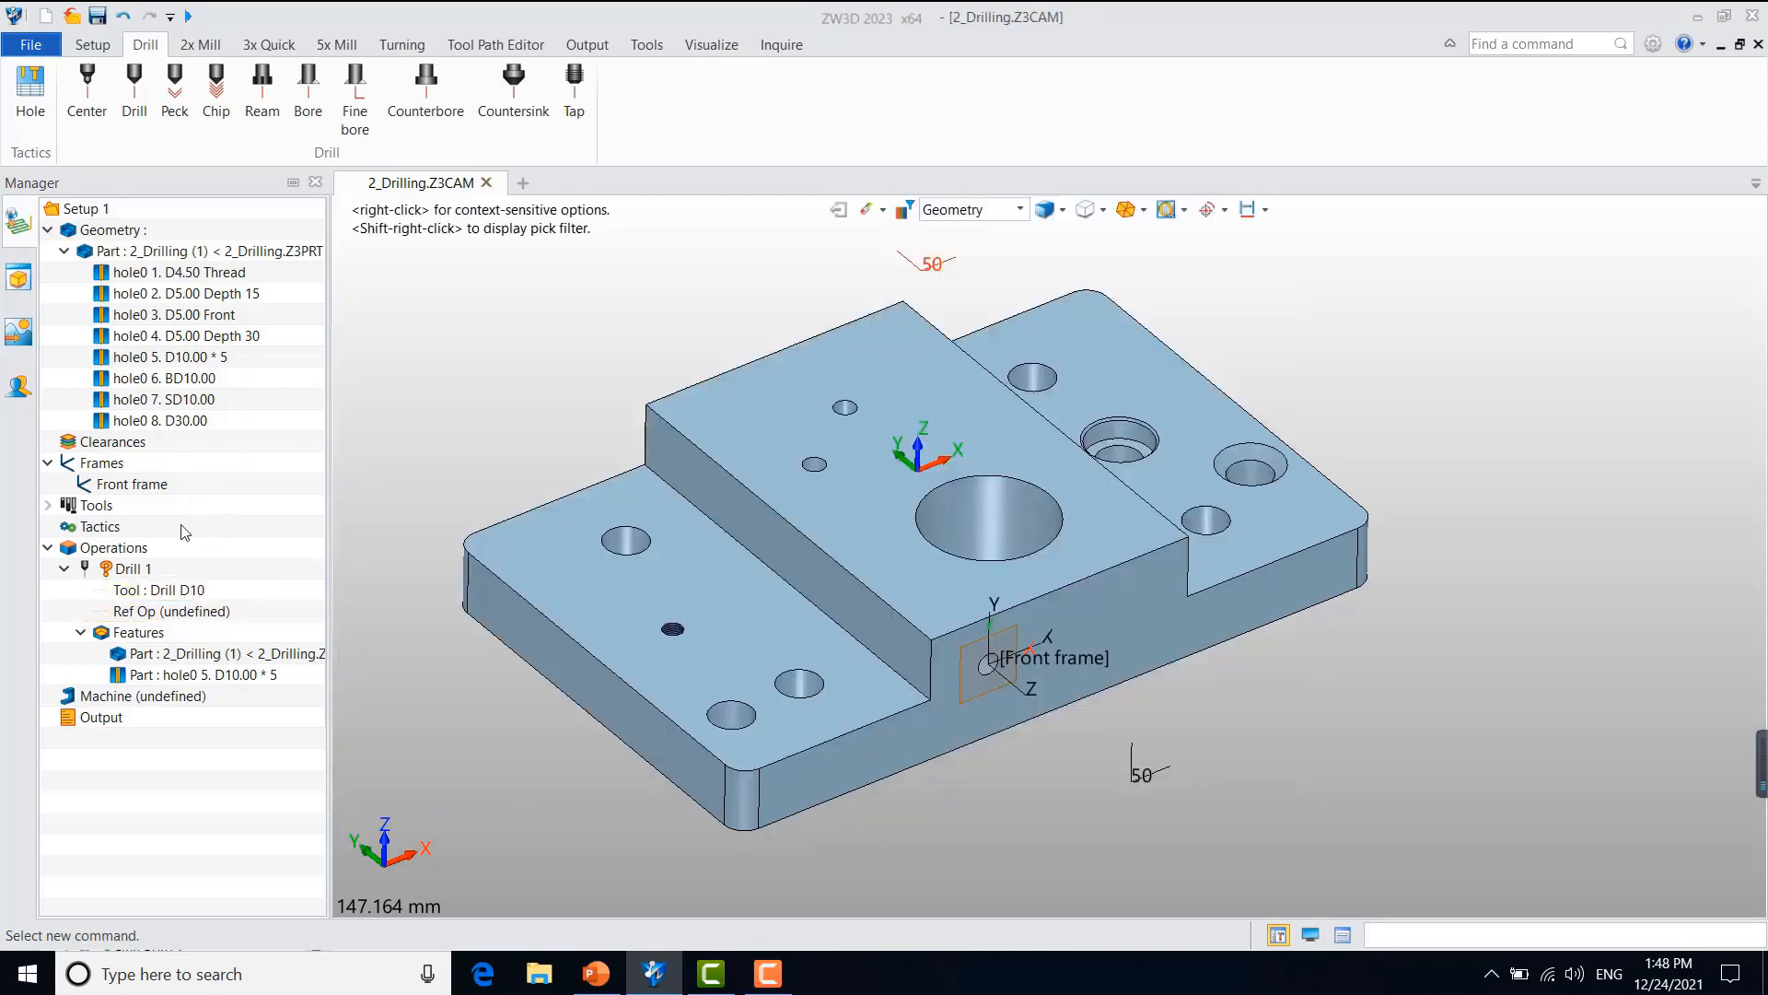
click(181, 590)
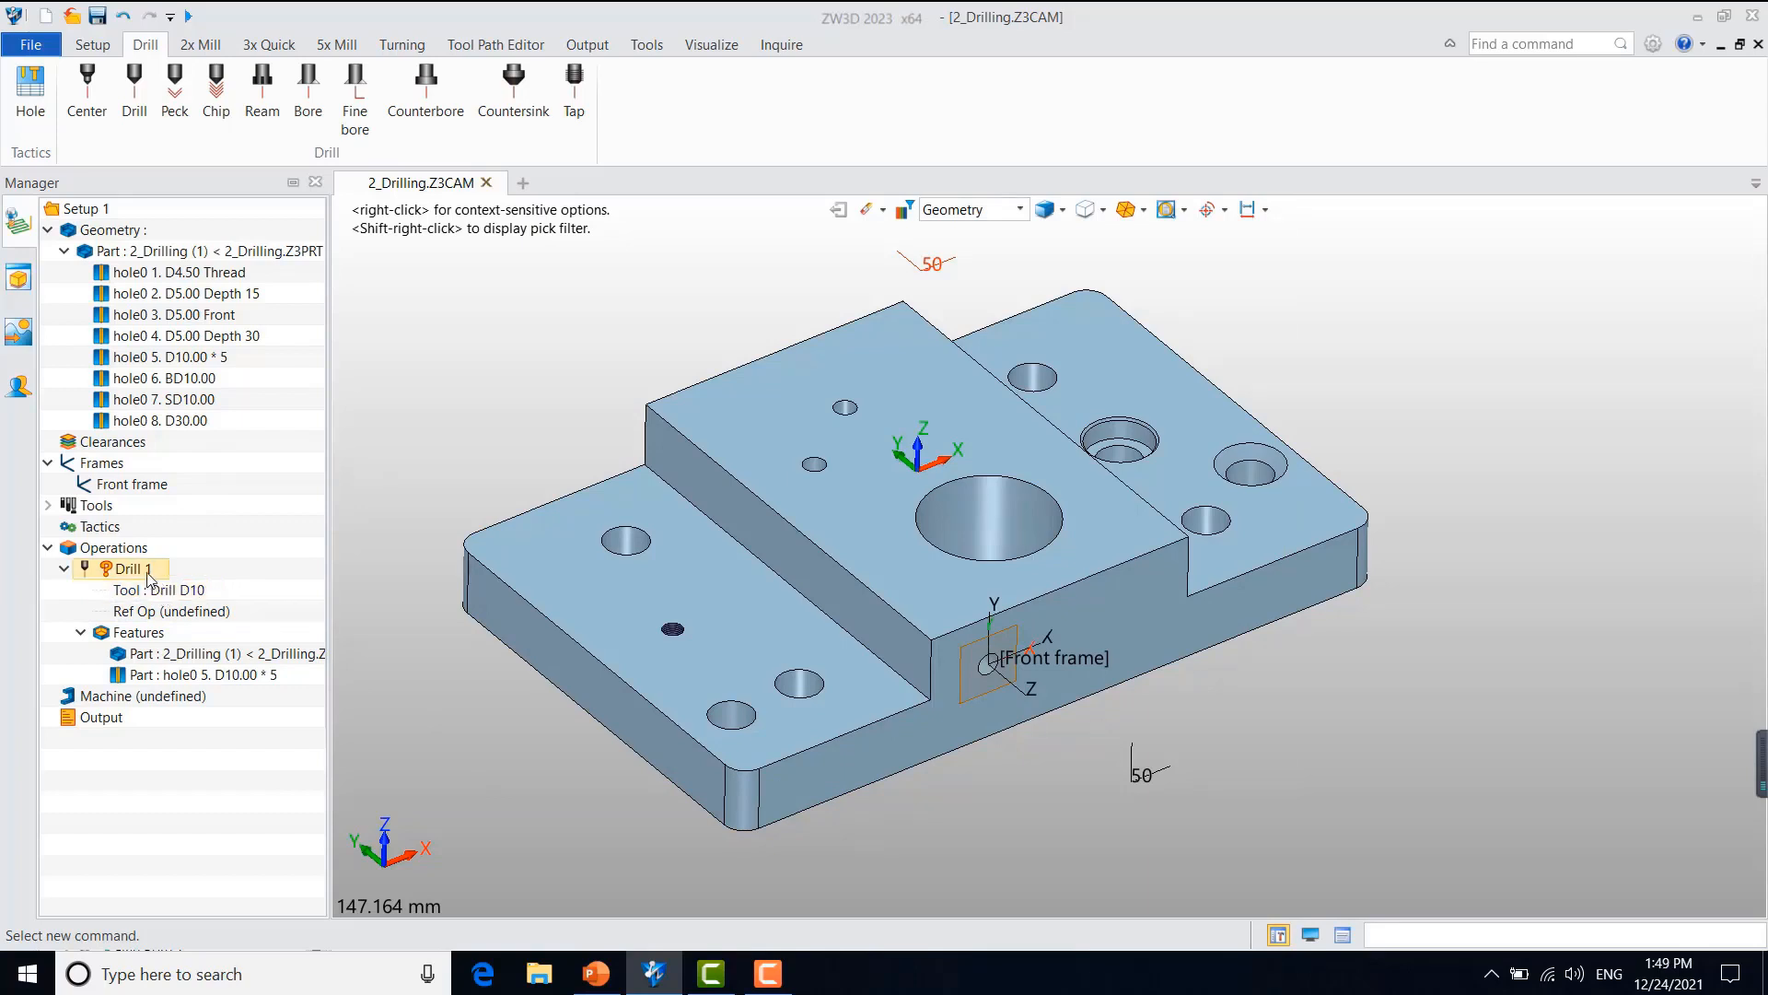
Step: Open the Drill 1 operation's path settings and examine its cutting control parameters
double_click(146, 571)
drag(356, 258, 627, 231)
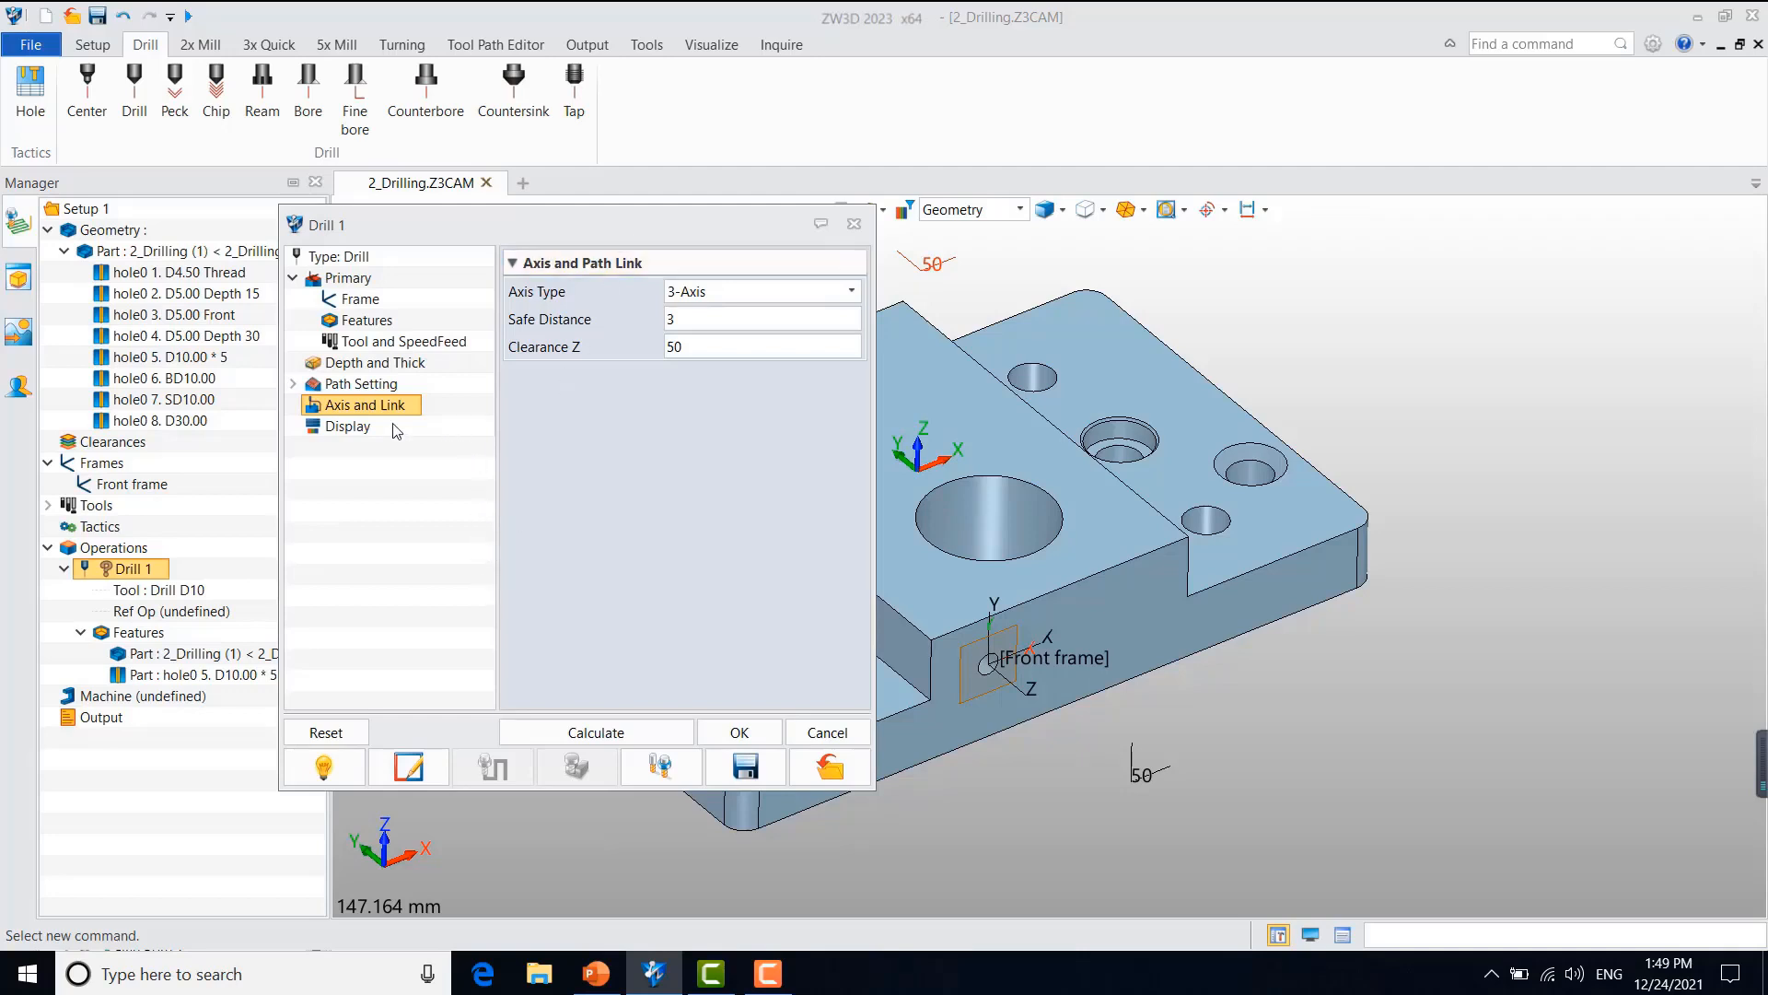
click(364, 385)
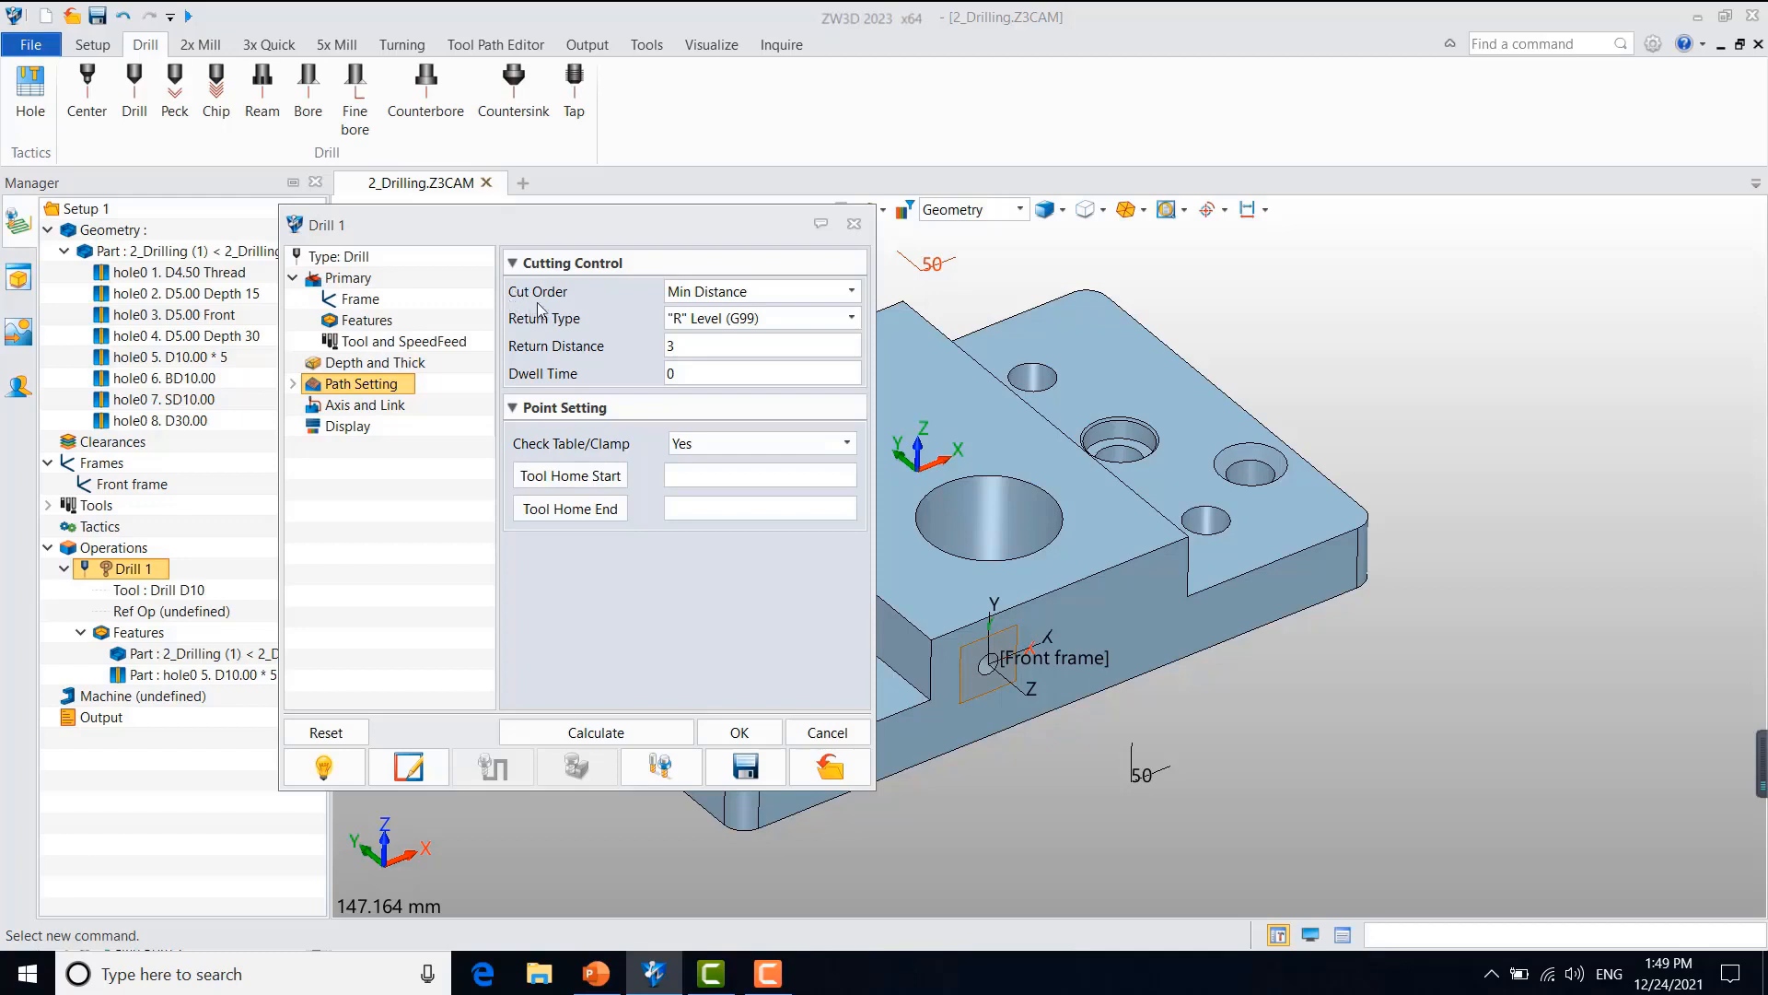
mouse_move(553, 310)
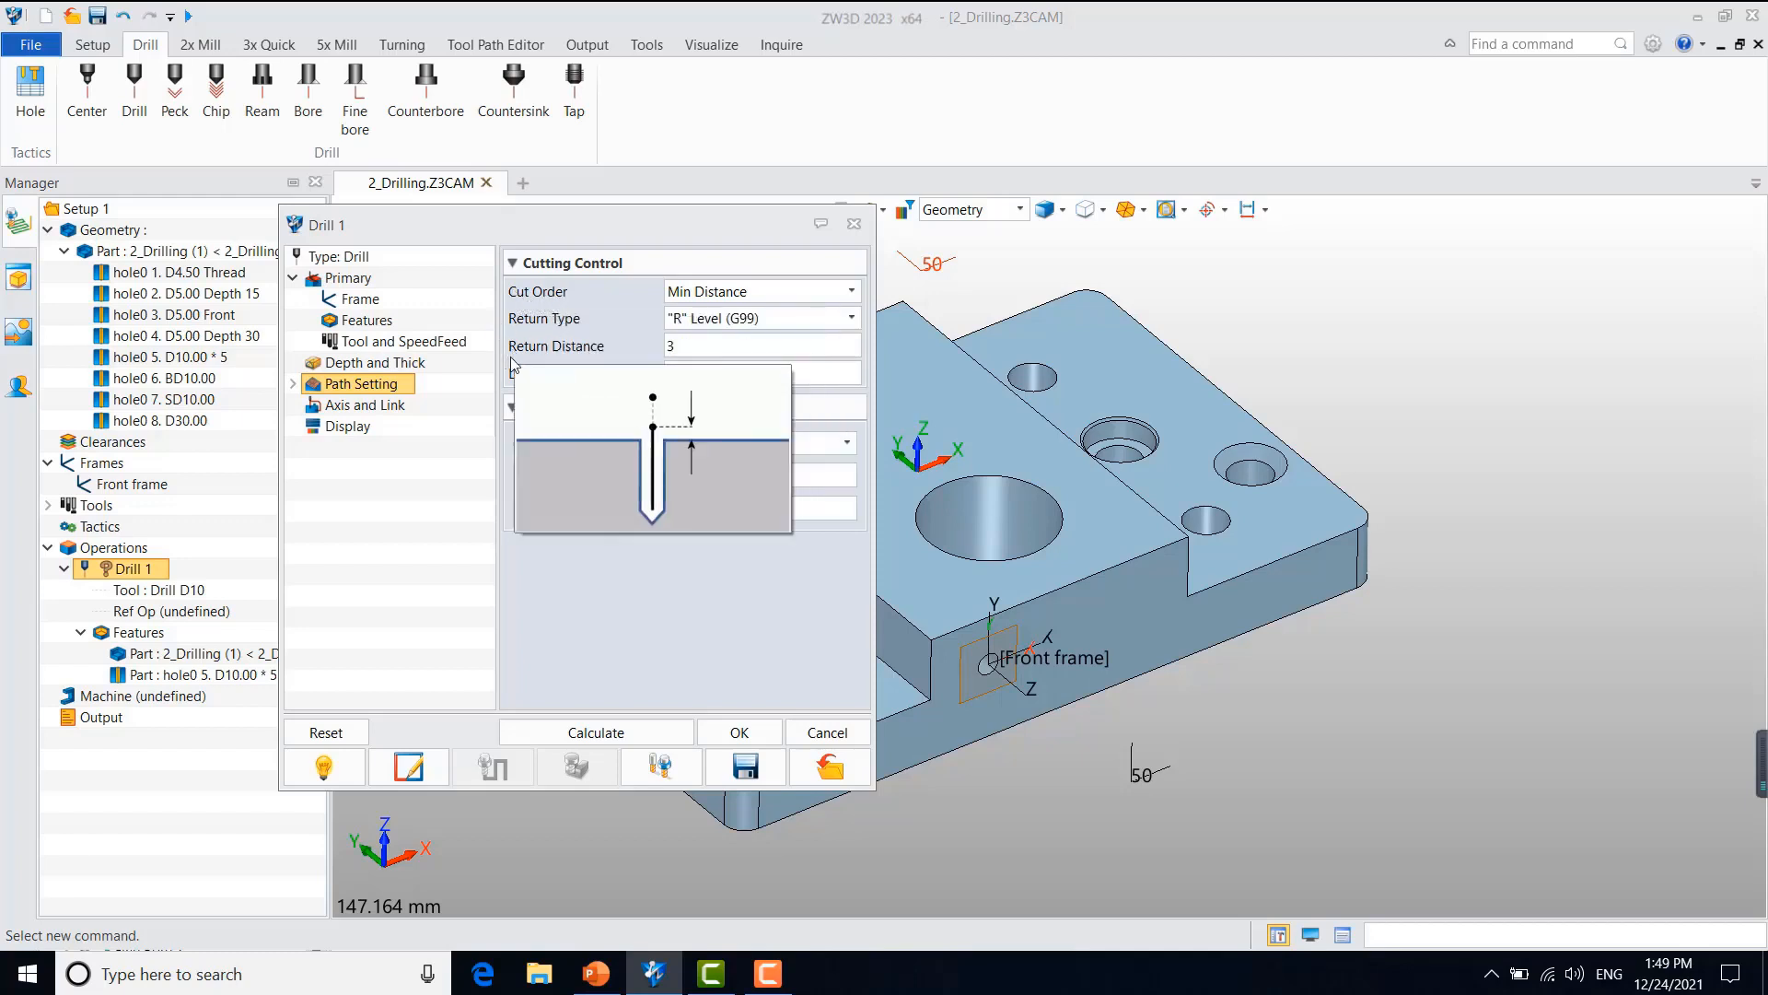
mouse_move(546, 379)
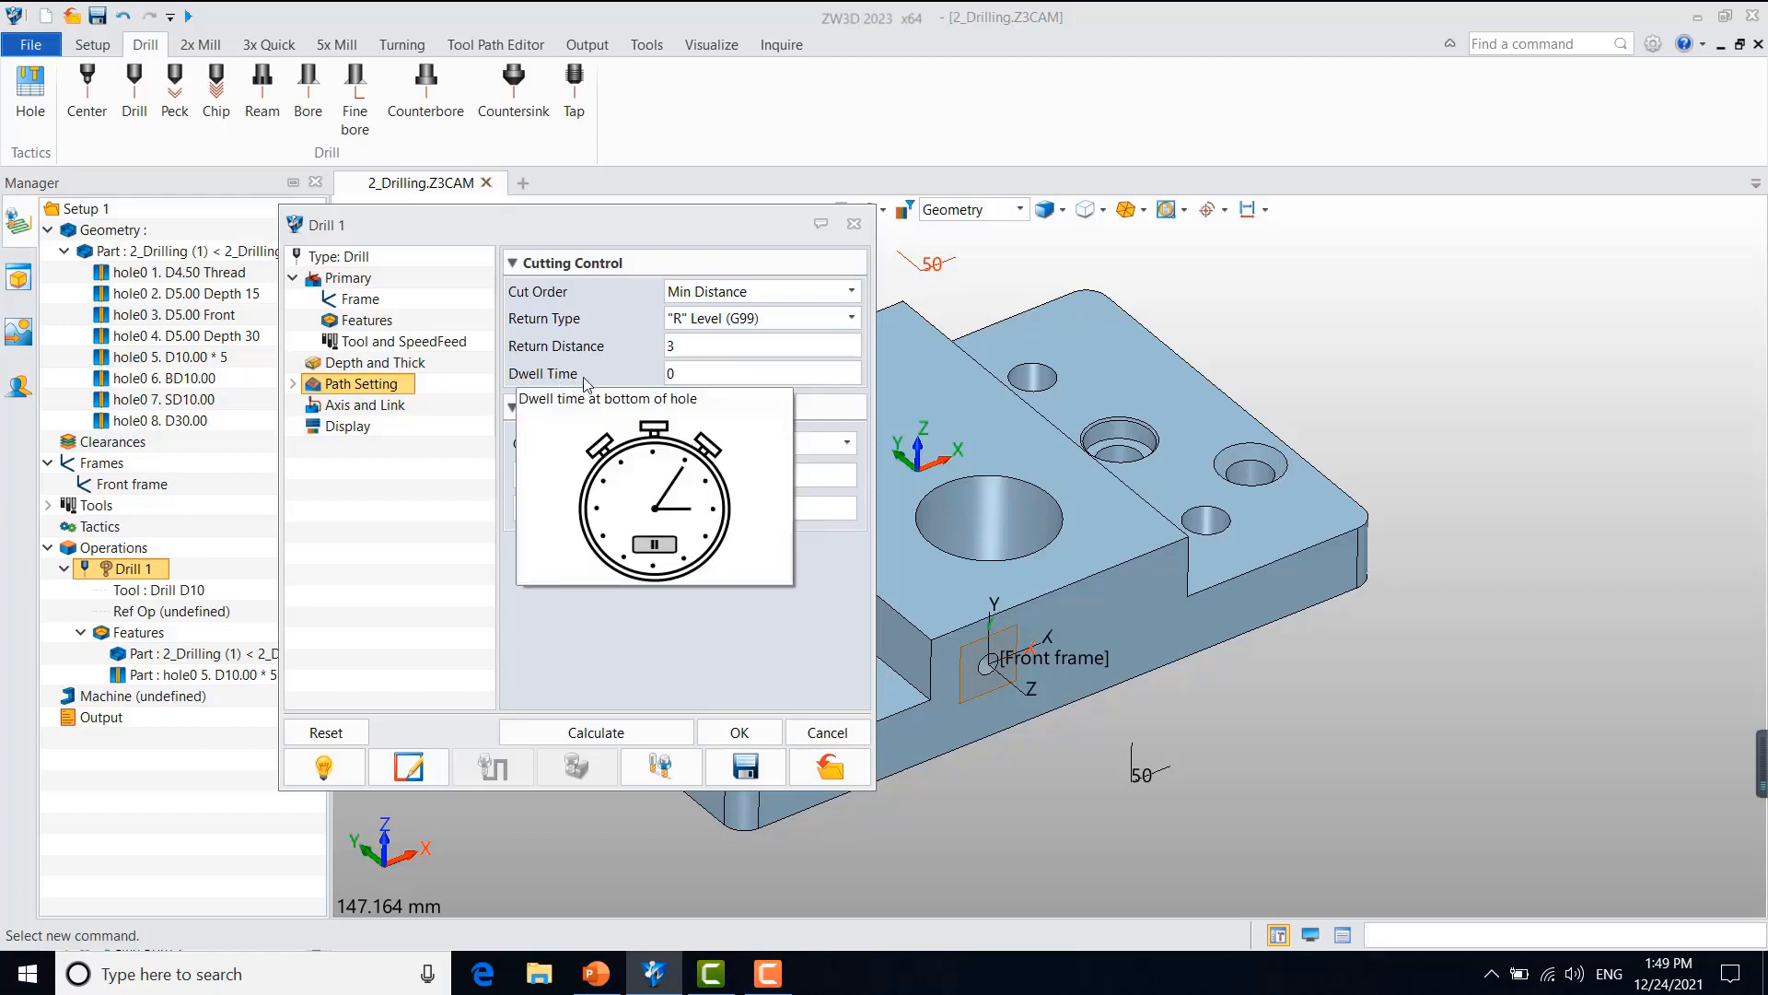
Step: Calculate the toolpath with the cut order X Oneway and switch the cut order back to Min Distance
click(728, 296)
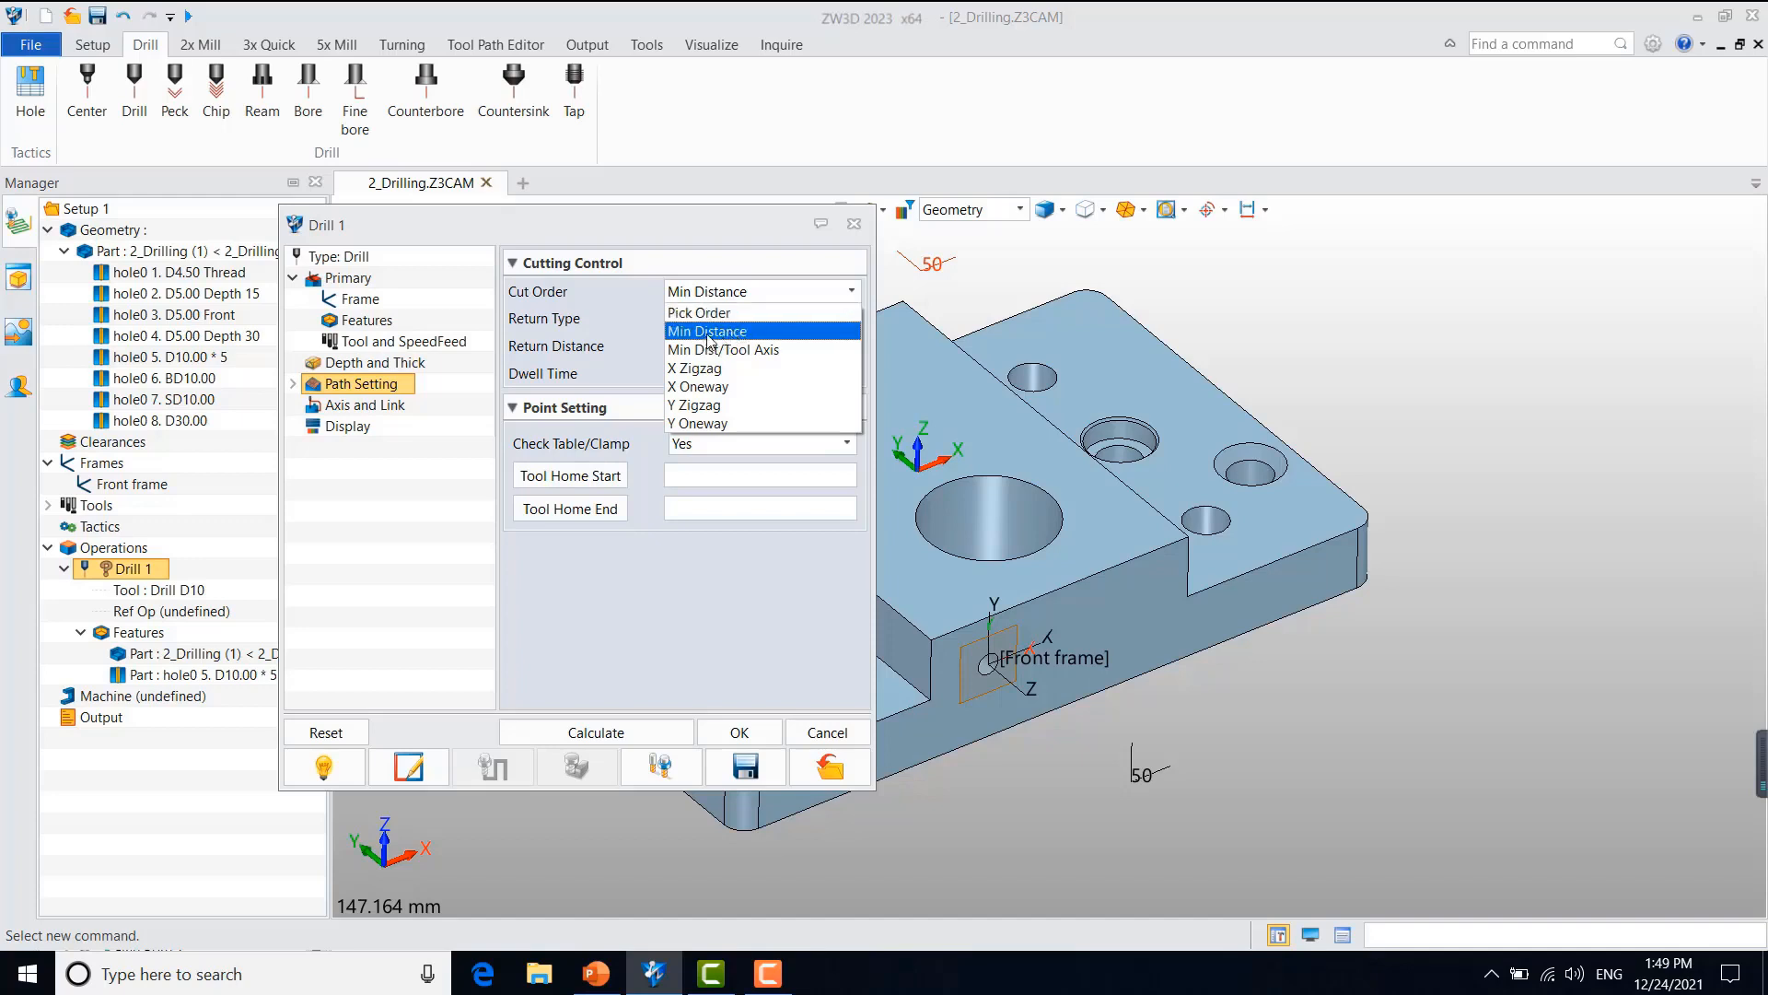
click(742, 392)
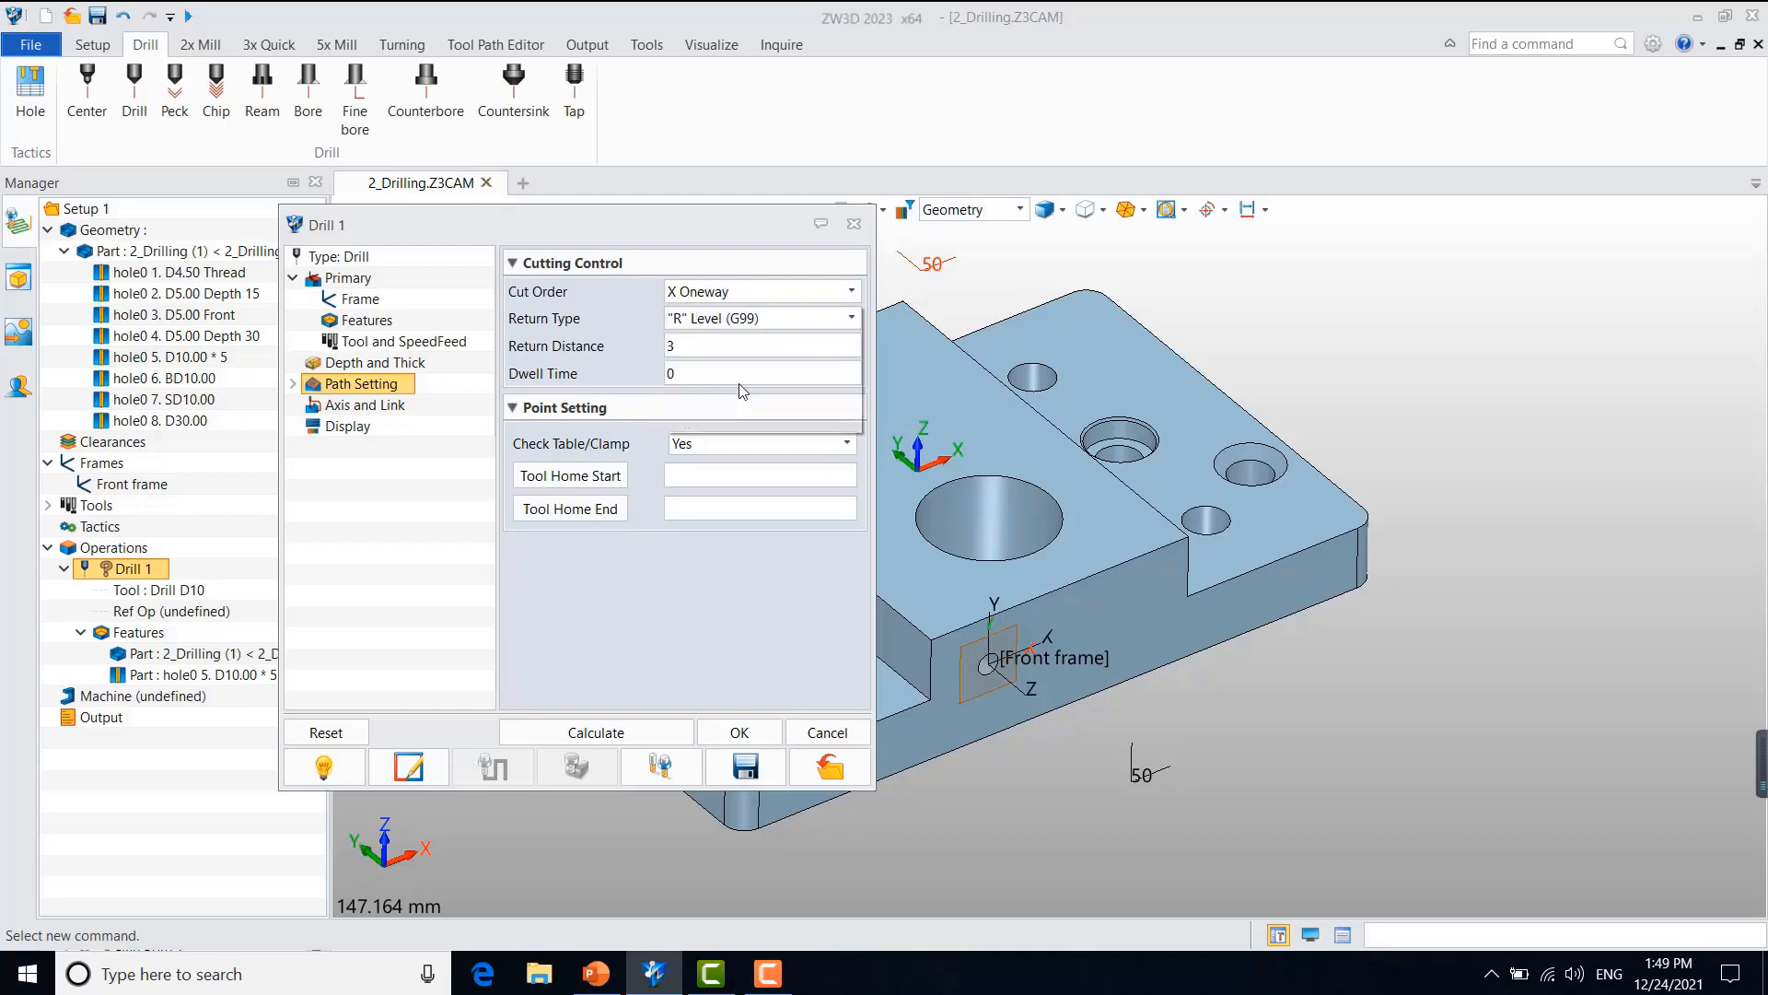
click(592, 734)
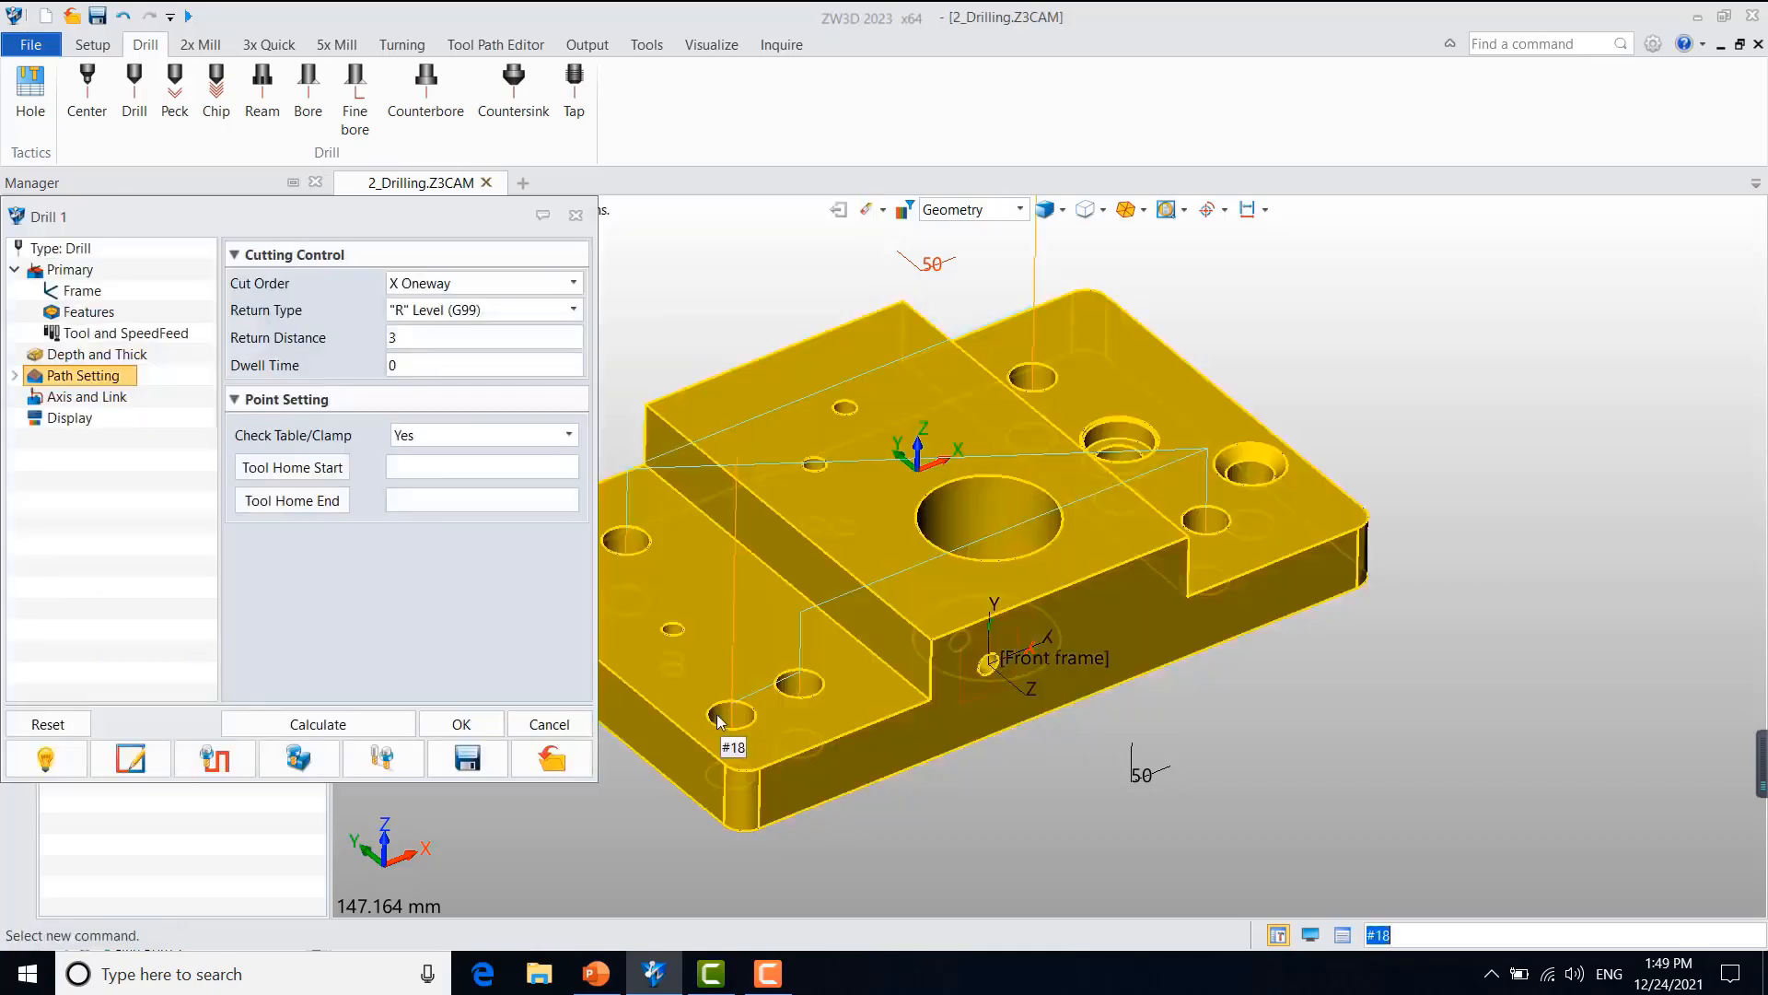
mouse_move(812, 687)
right_down()
mouse_move(805, 660)
mouse_move(785, 672)
right_up()
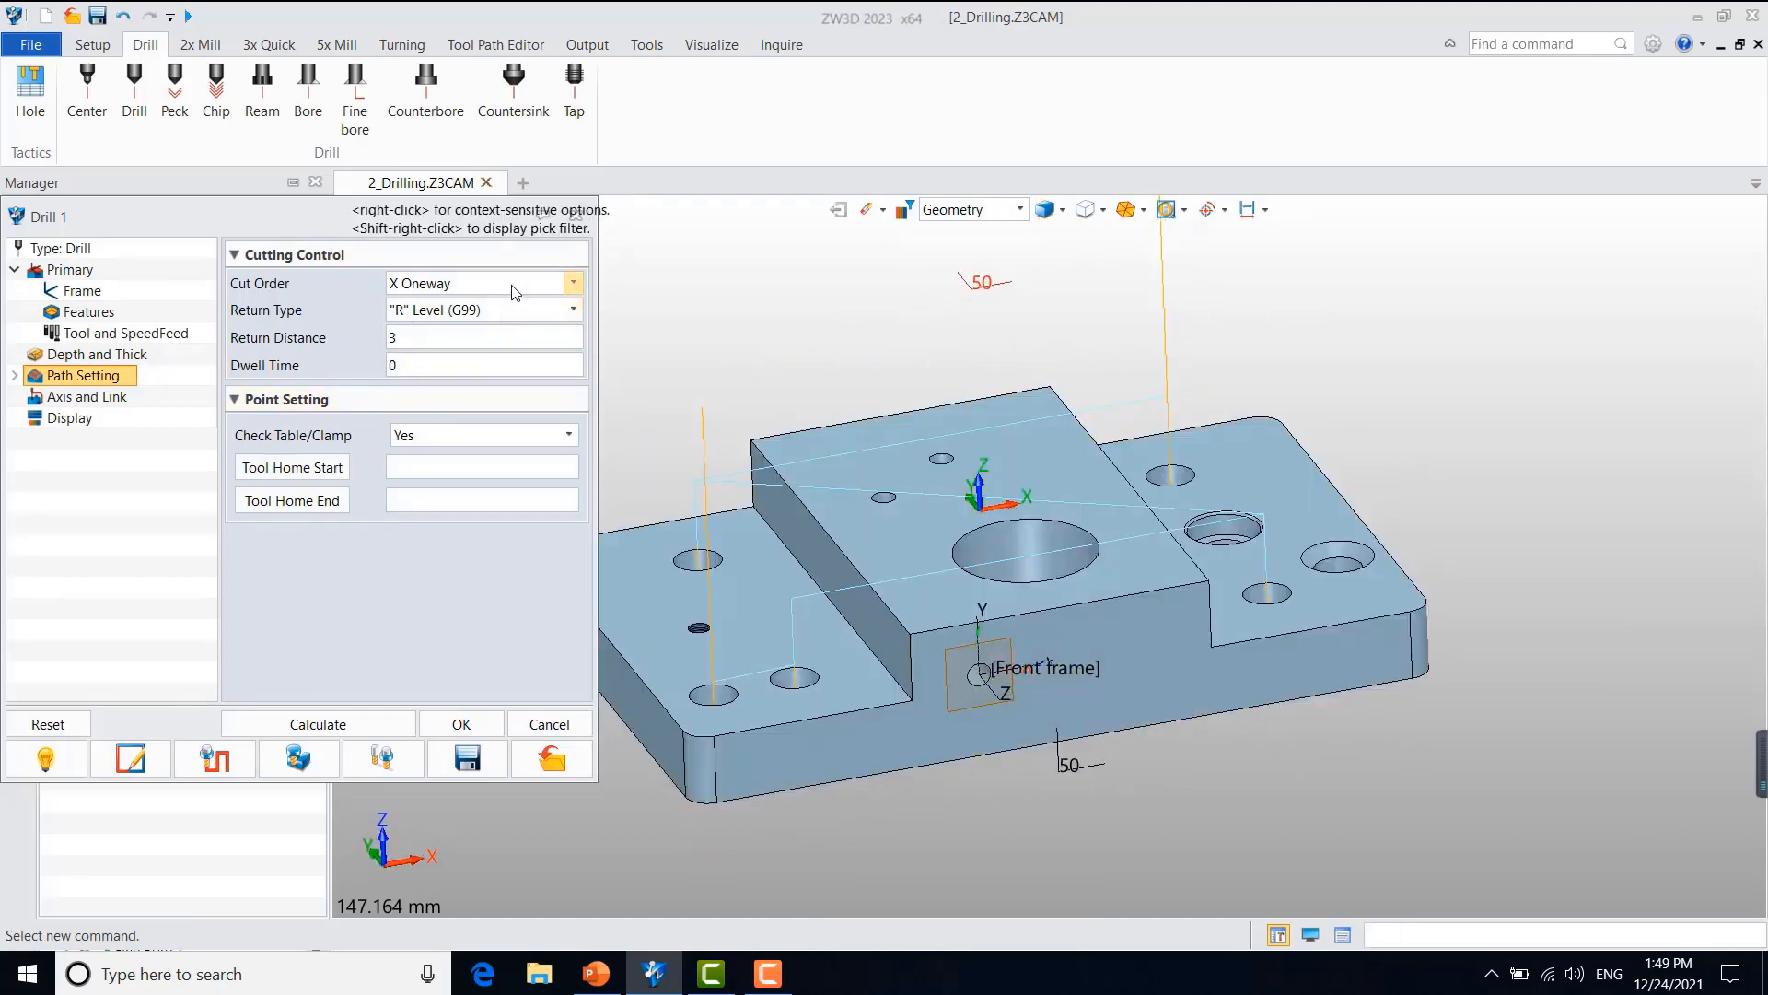
click(513, 292)
click(463, 321)
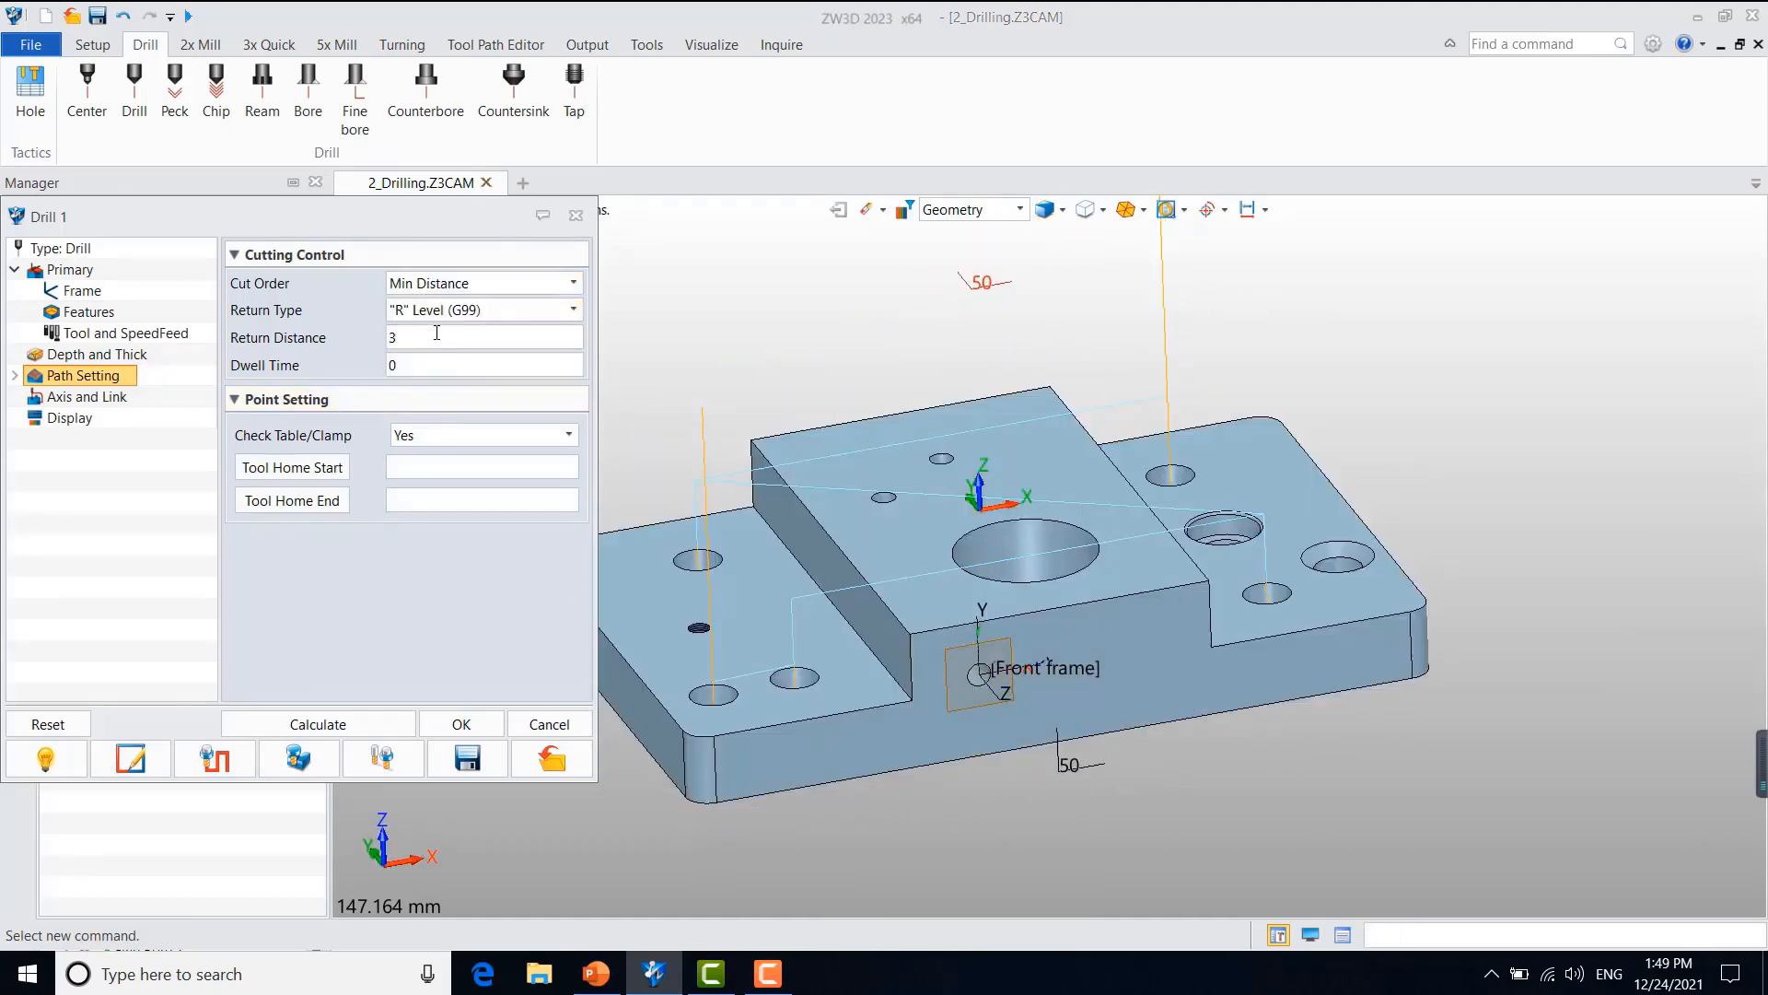
Step: Set the return type to Initial Level (G98), recalculate the toolpath and inspect its retract moves
click(494, 316)
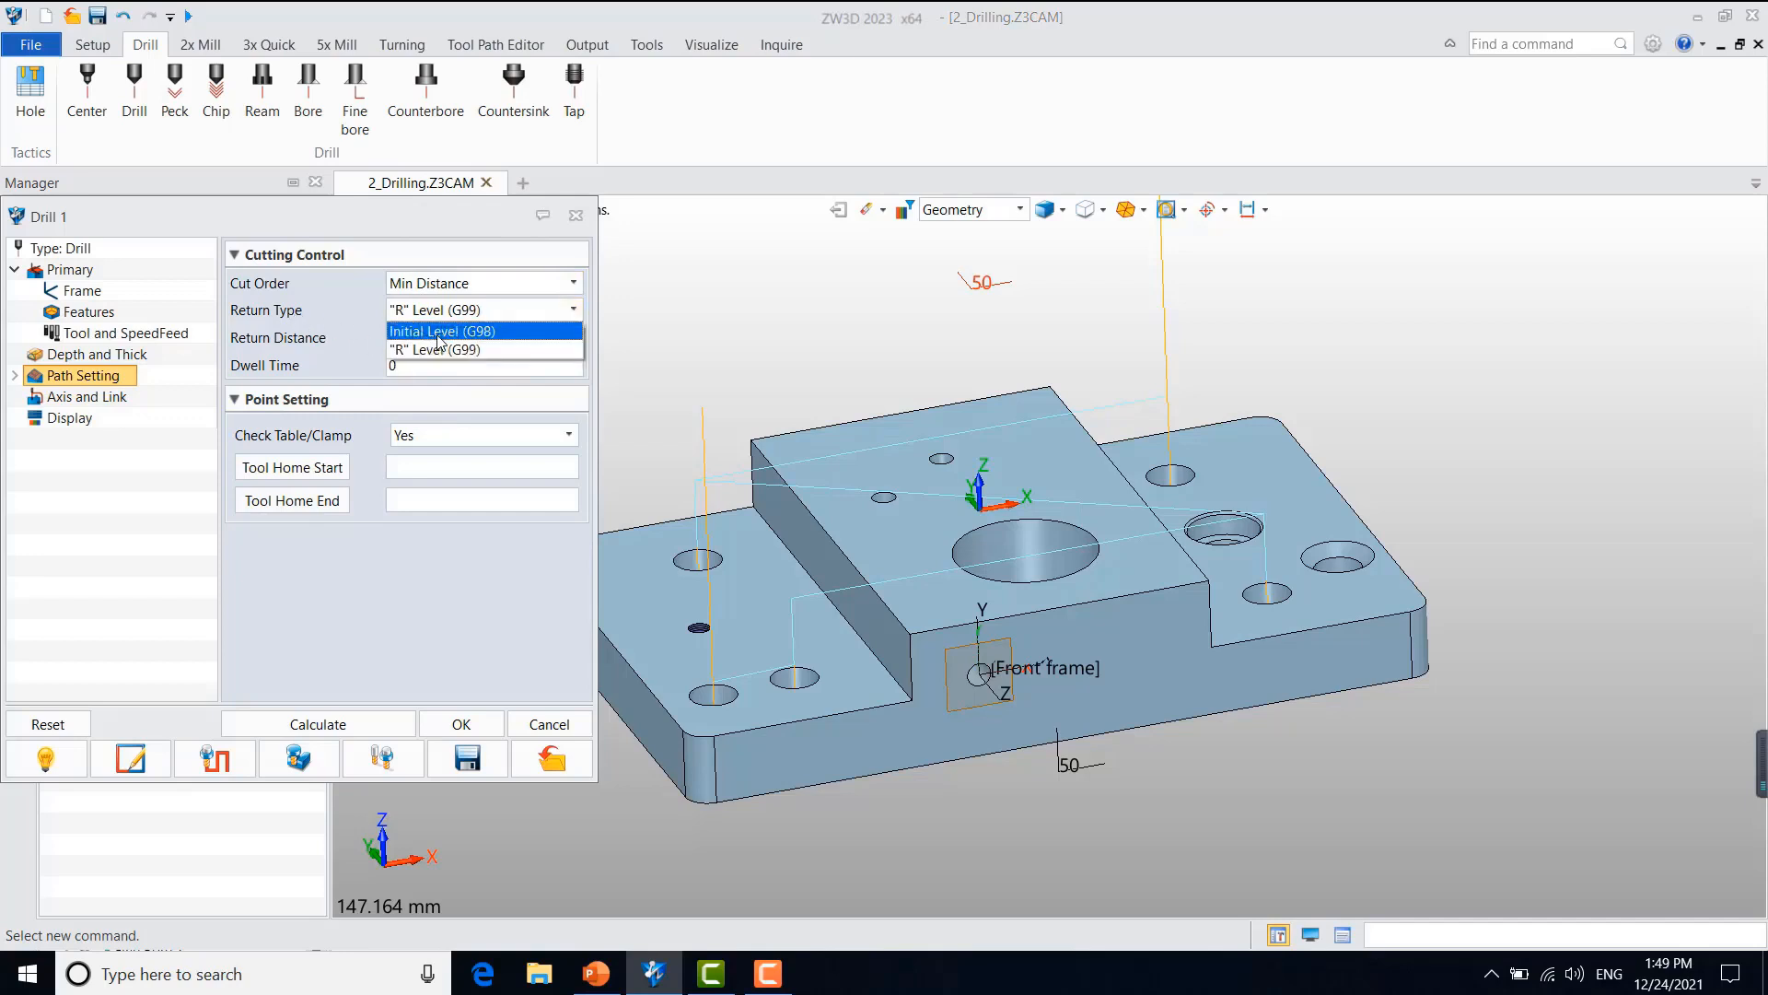
click(443, 333)
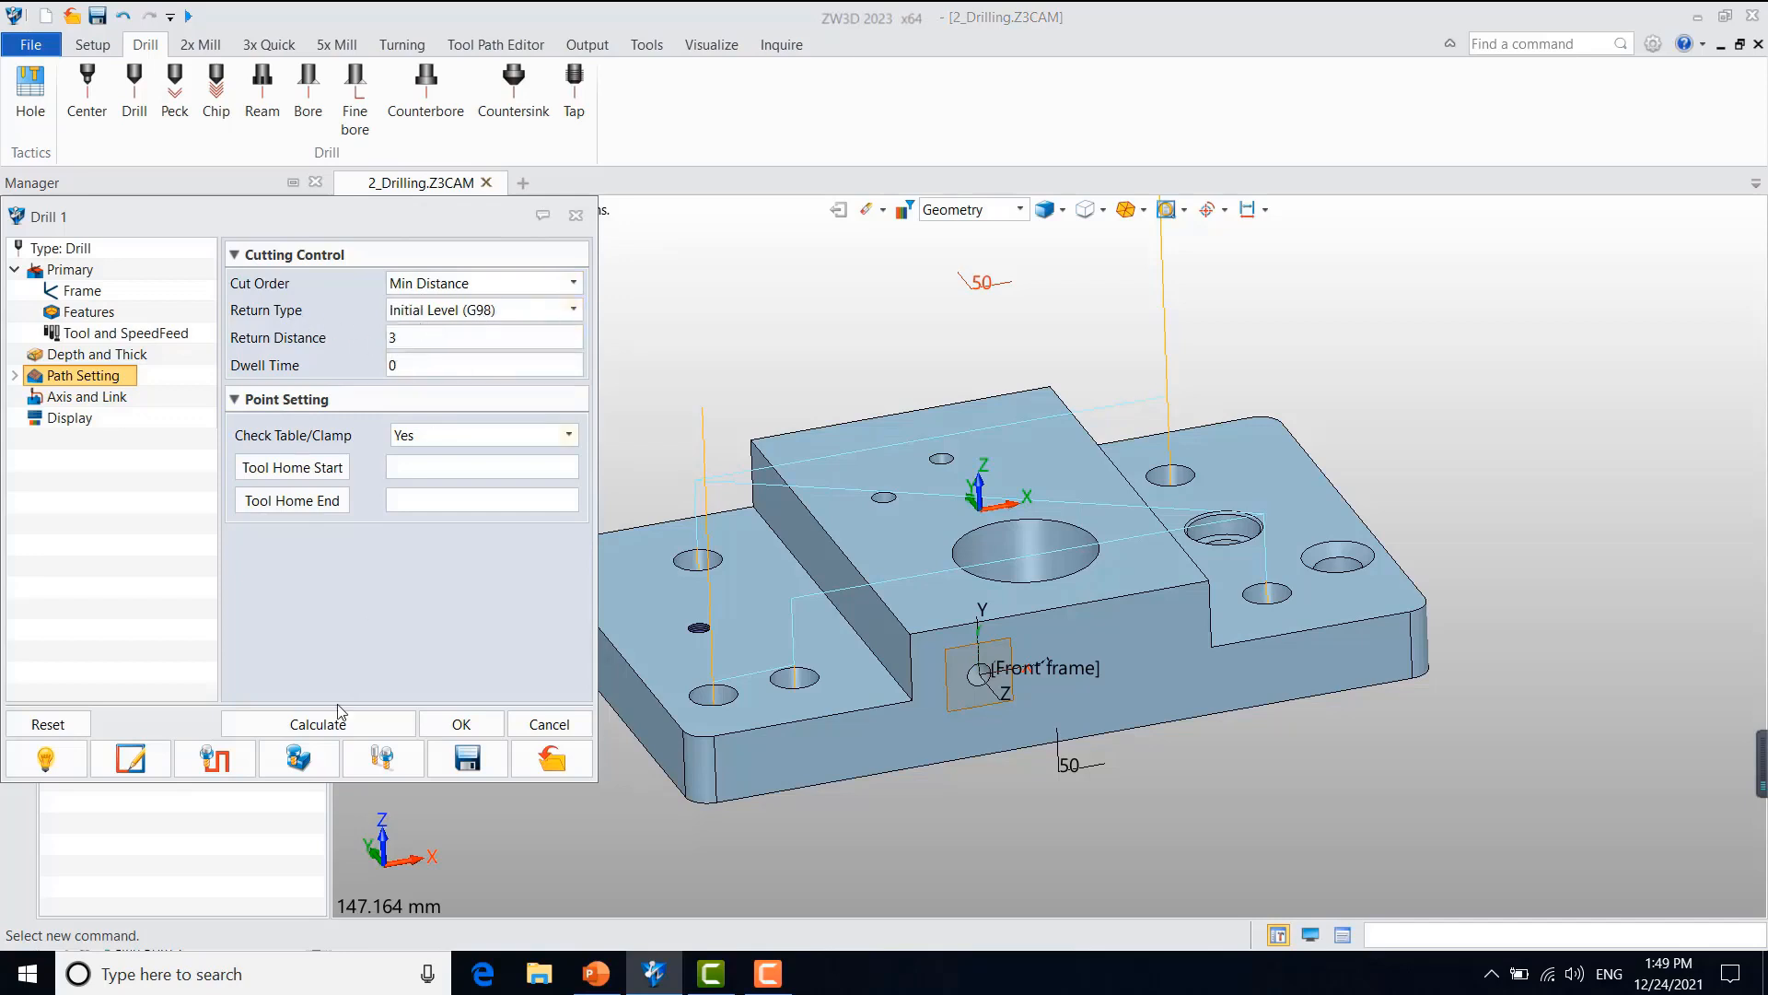
scroll(711, 673, down, 3)
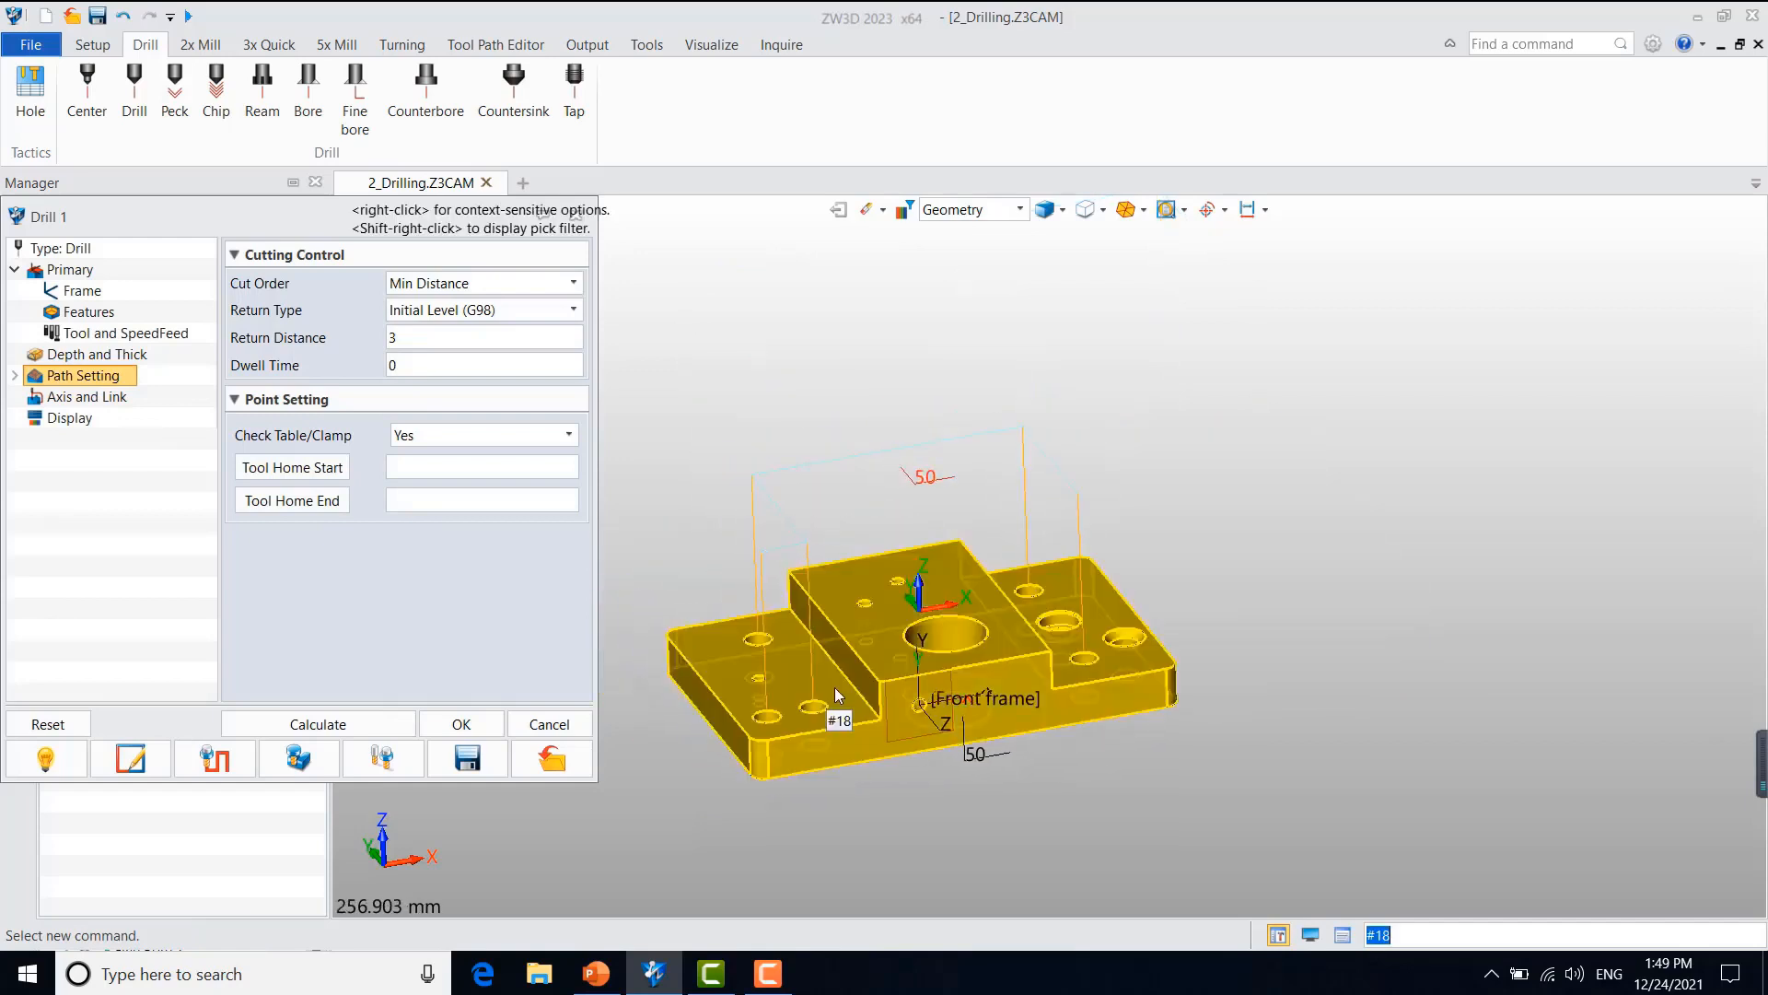
right_drag(890, 680, 863, 683)
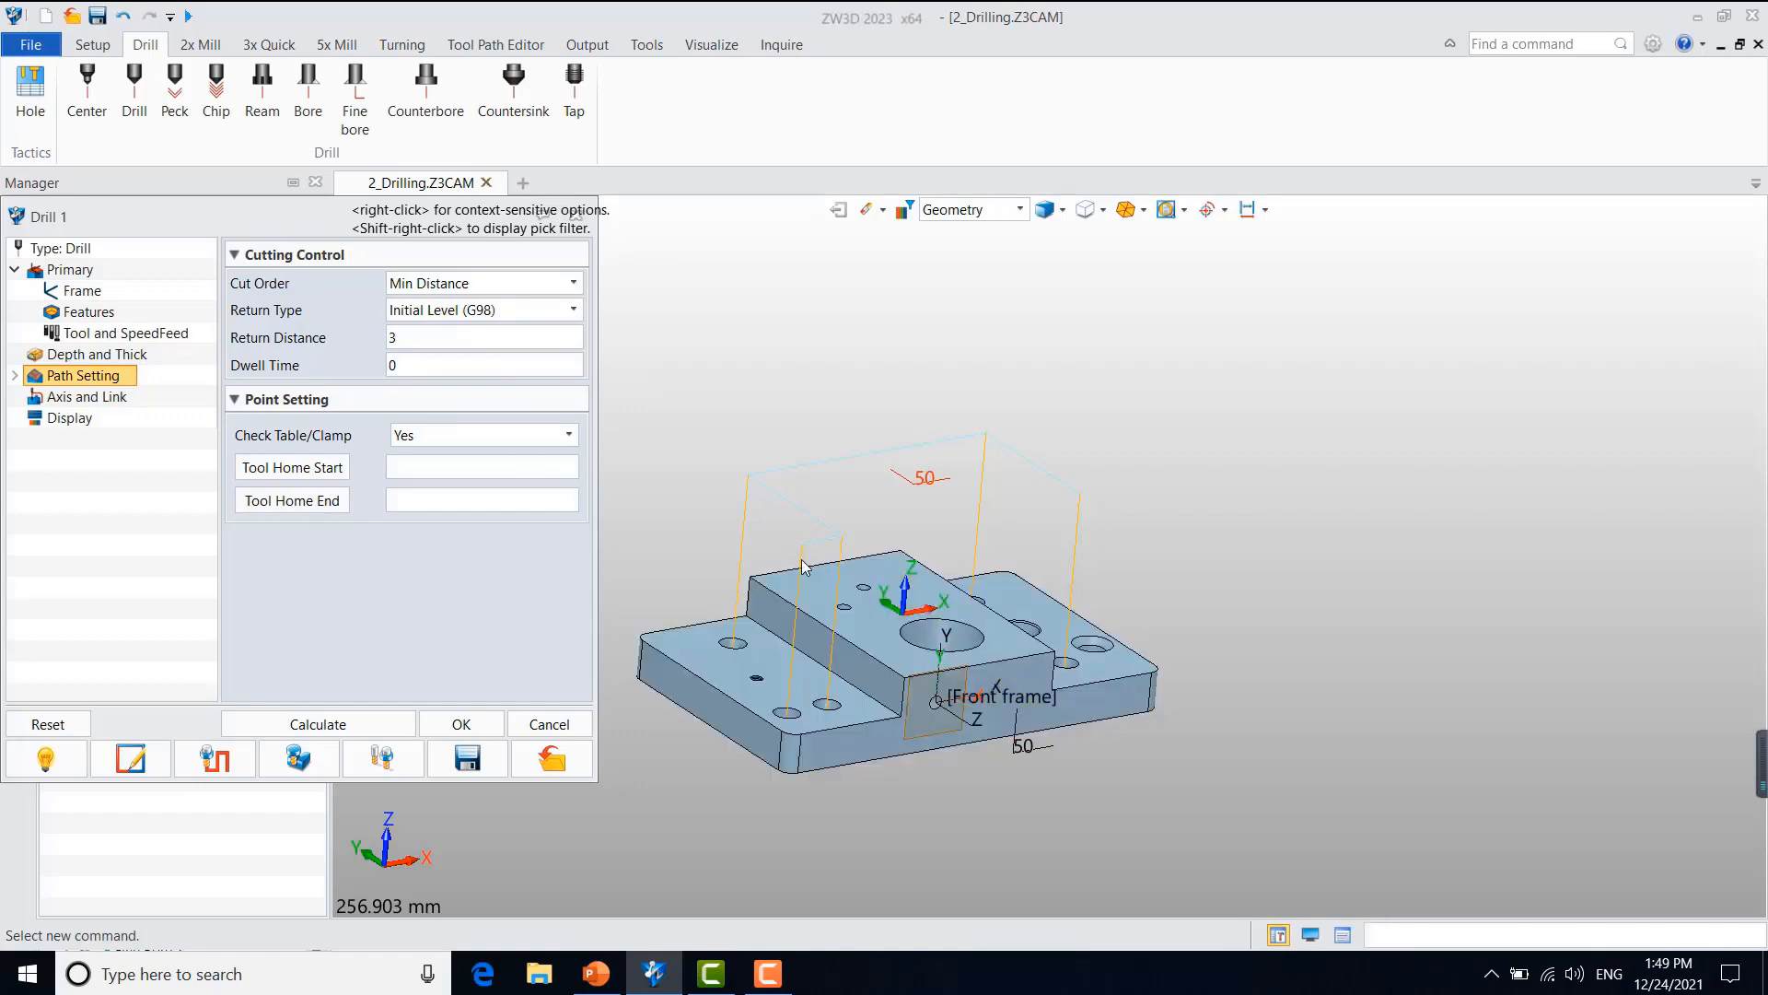
right_drag(851, 582, 822, 601)
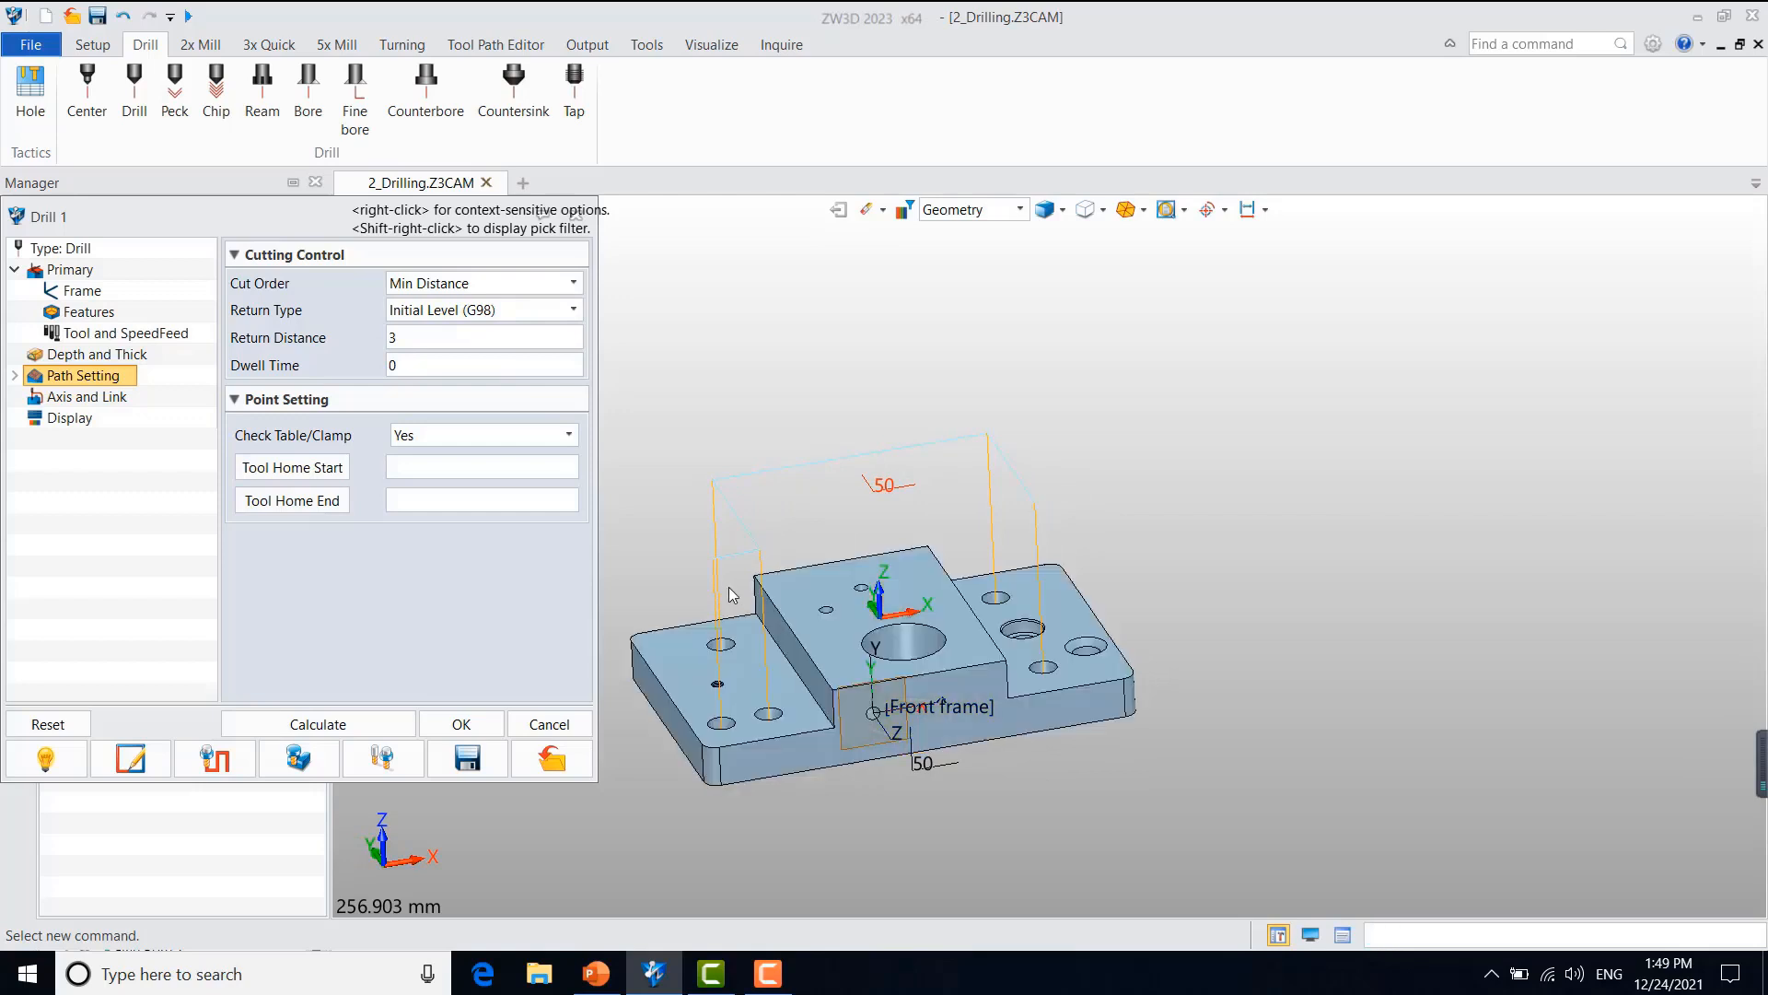
right_drag(765, 600, 801, 601)
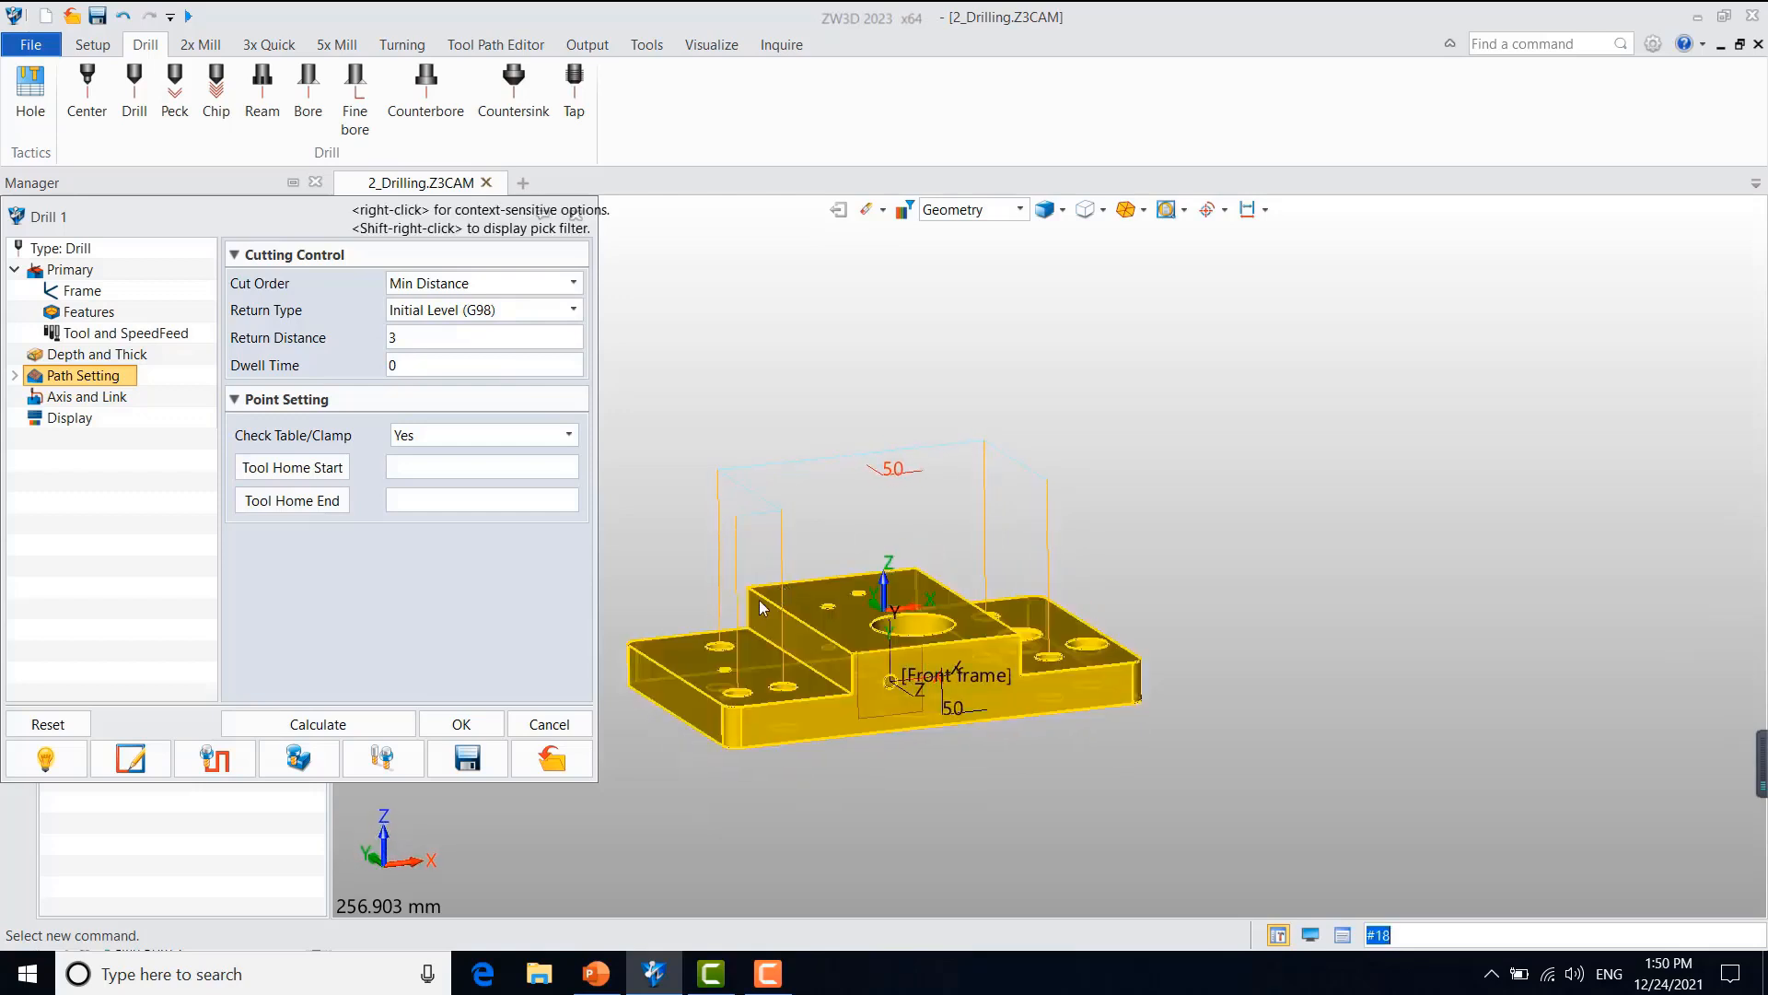
Step: Set the return type to "R" Level (G99) and recalculate the drilling toolpath
click(505, 311)
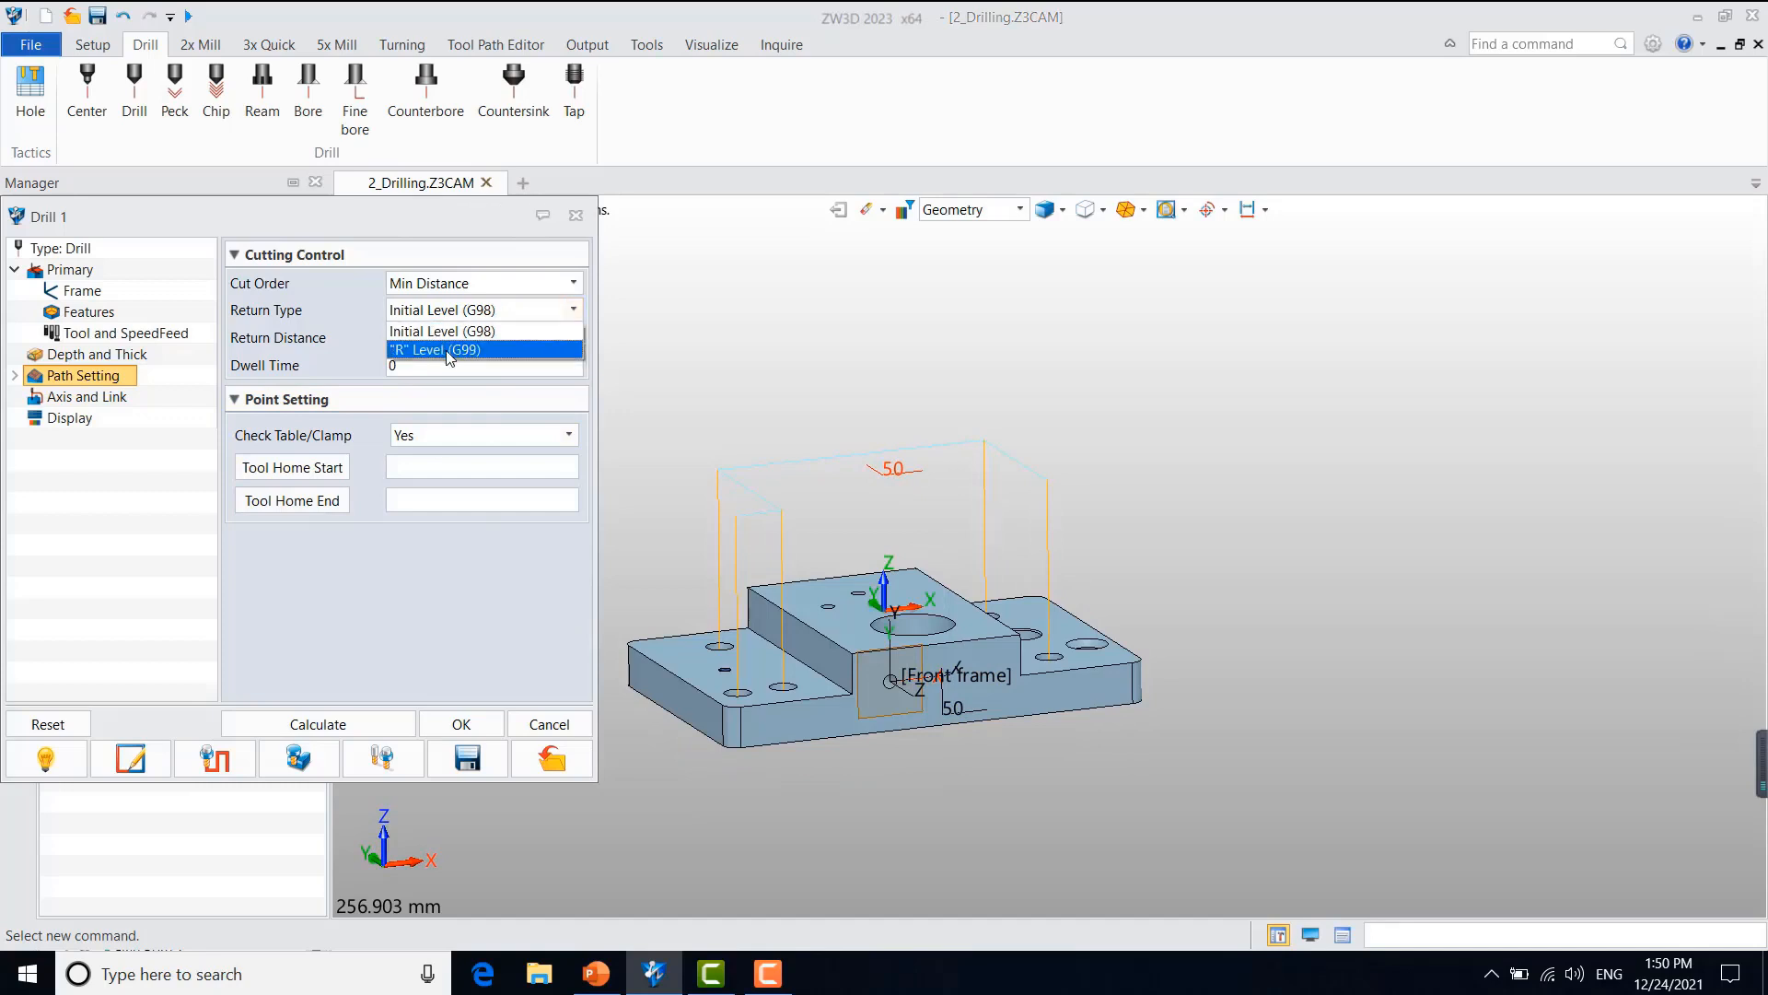
click(446, 350)
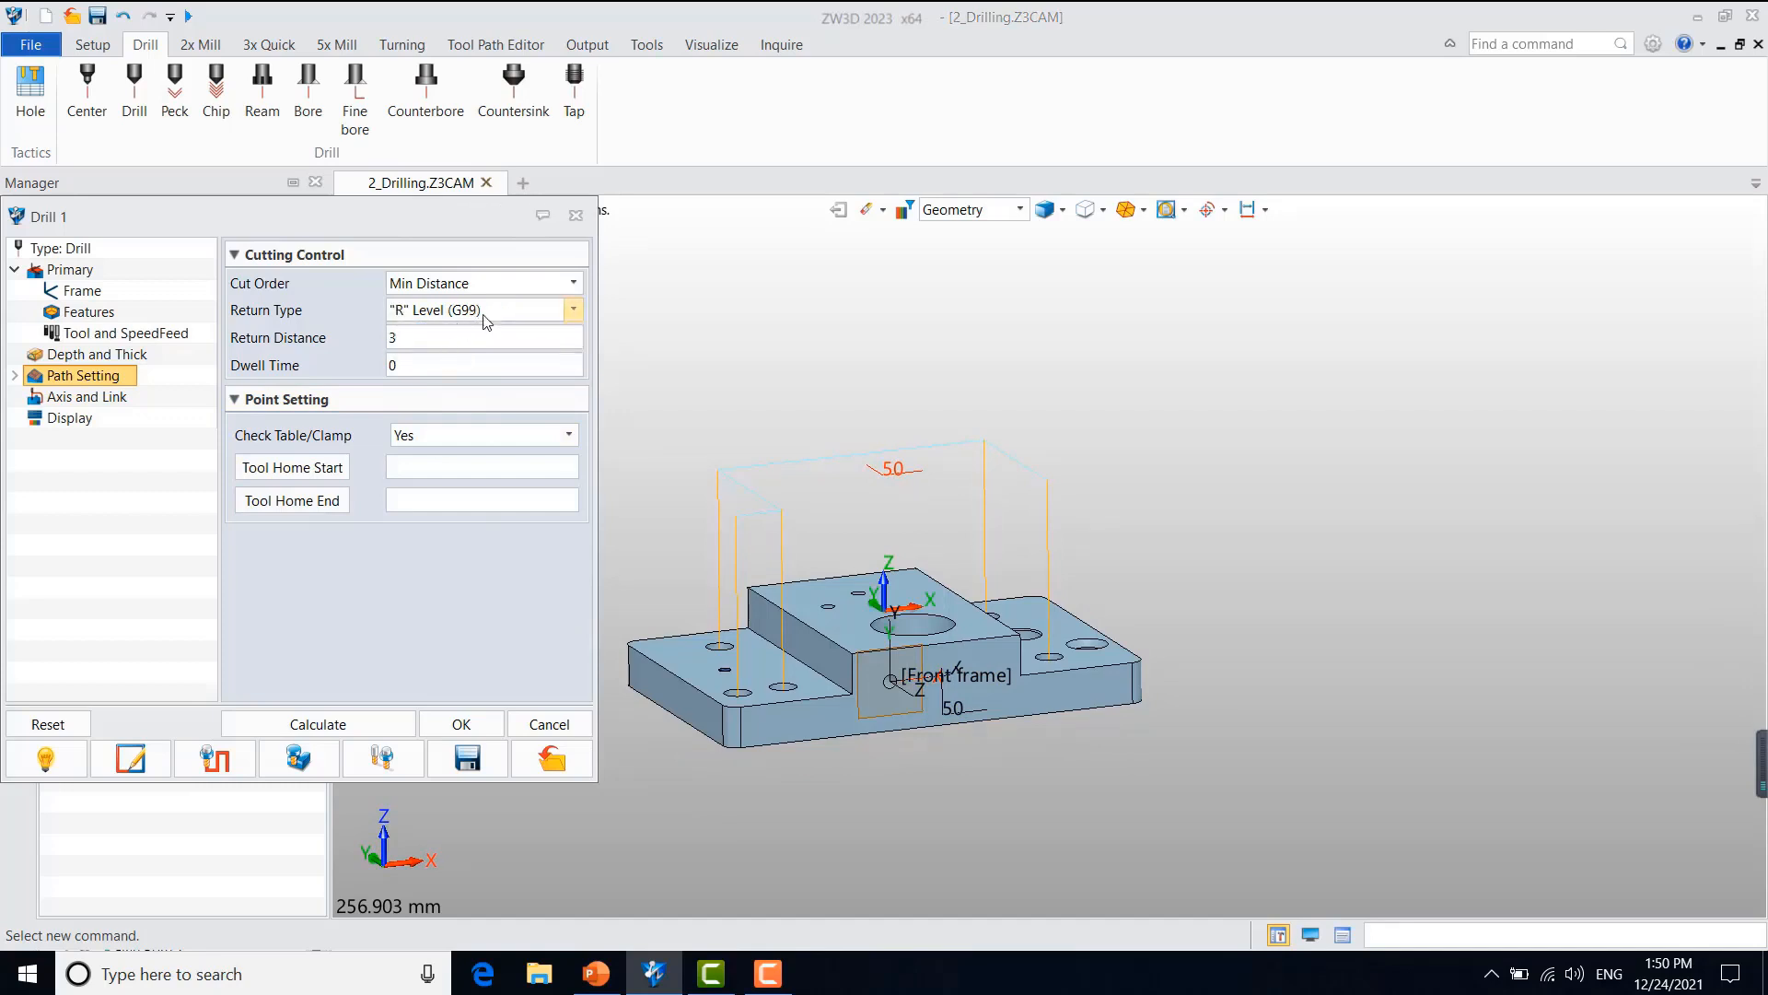
click(391, 724)
middle_drag(748, 698, 886, 697)
right_drag(886, 697, 918, 713)
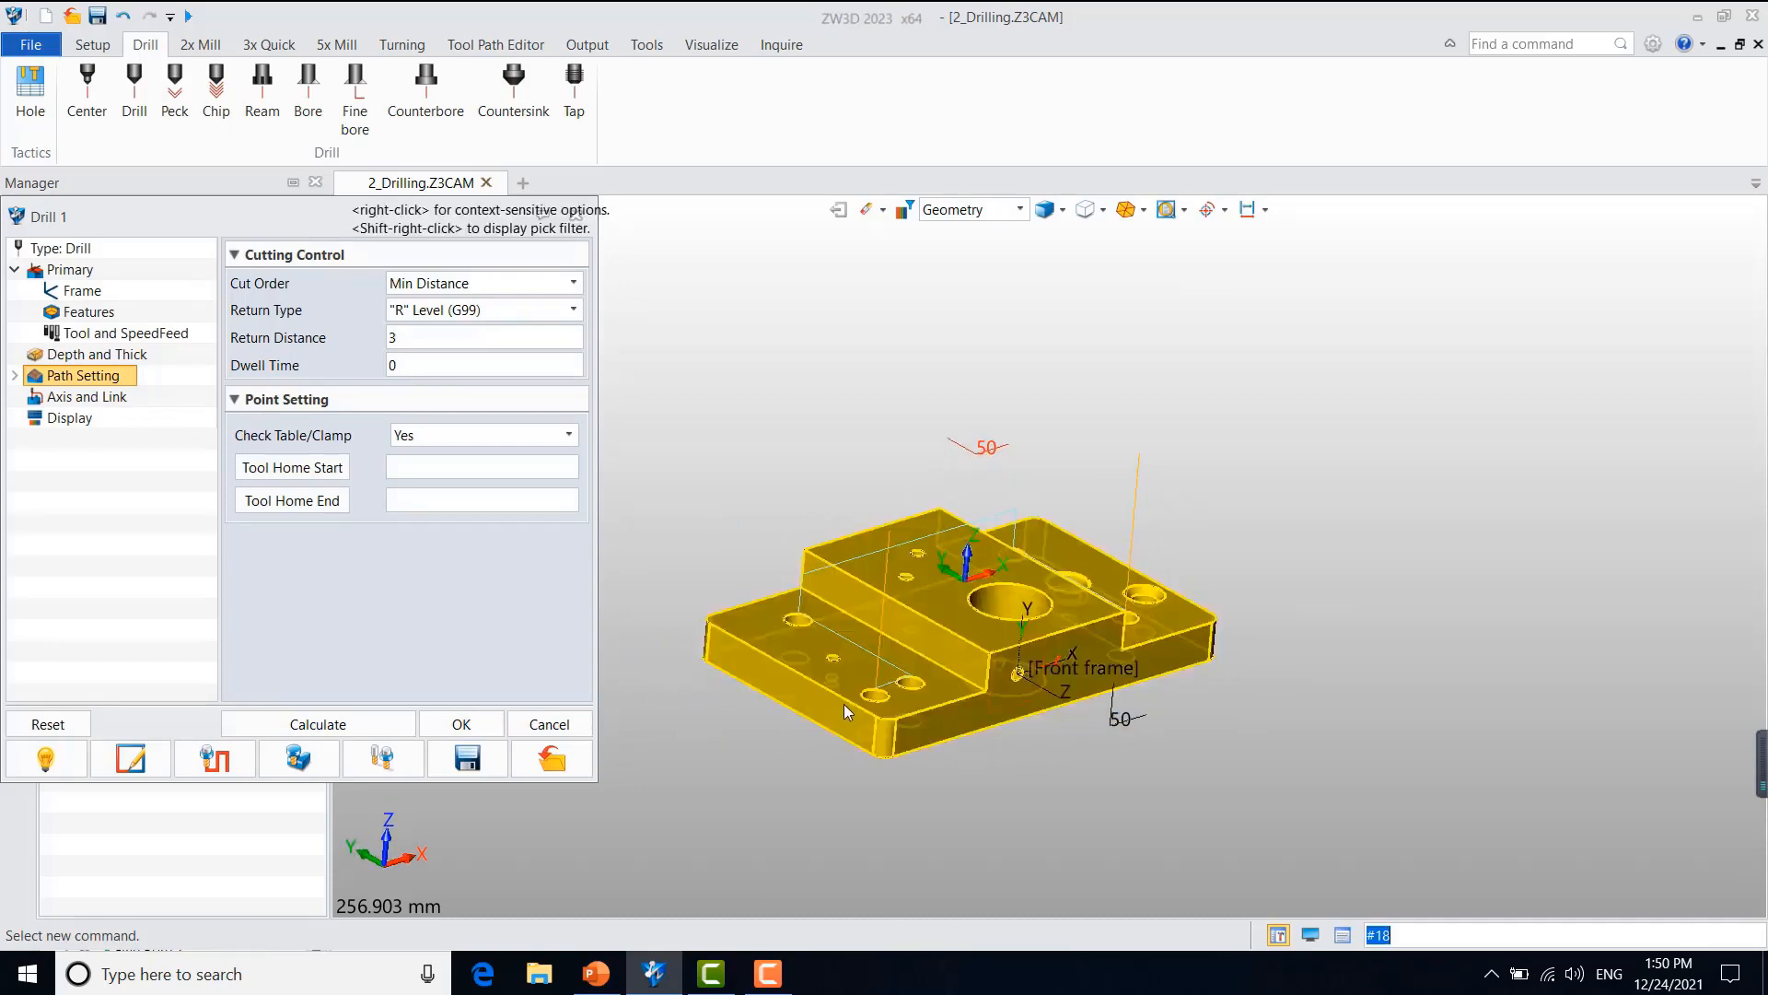
Step: Set the return distance to 5 and recalculate the drilling toolpath
drag(402, 338, 315, 332)
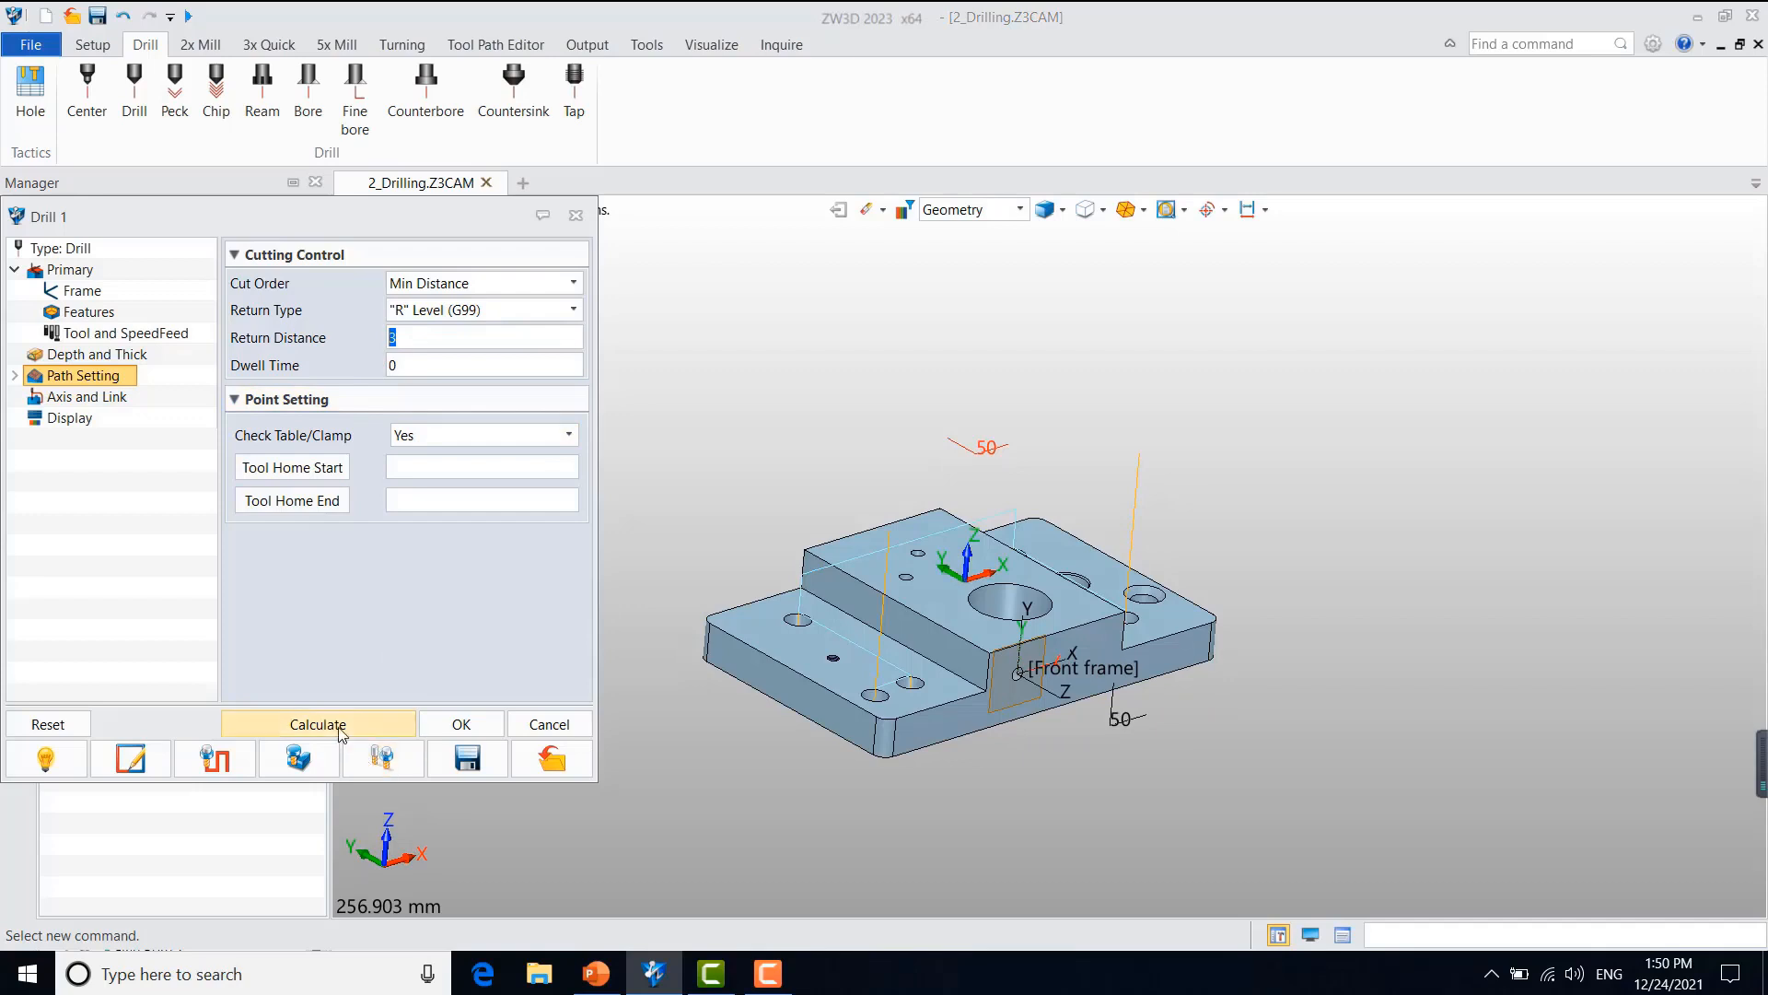
text(5)
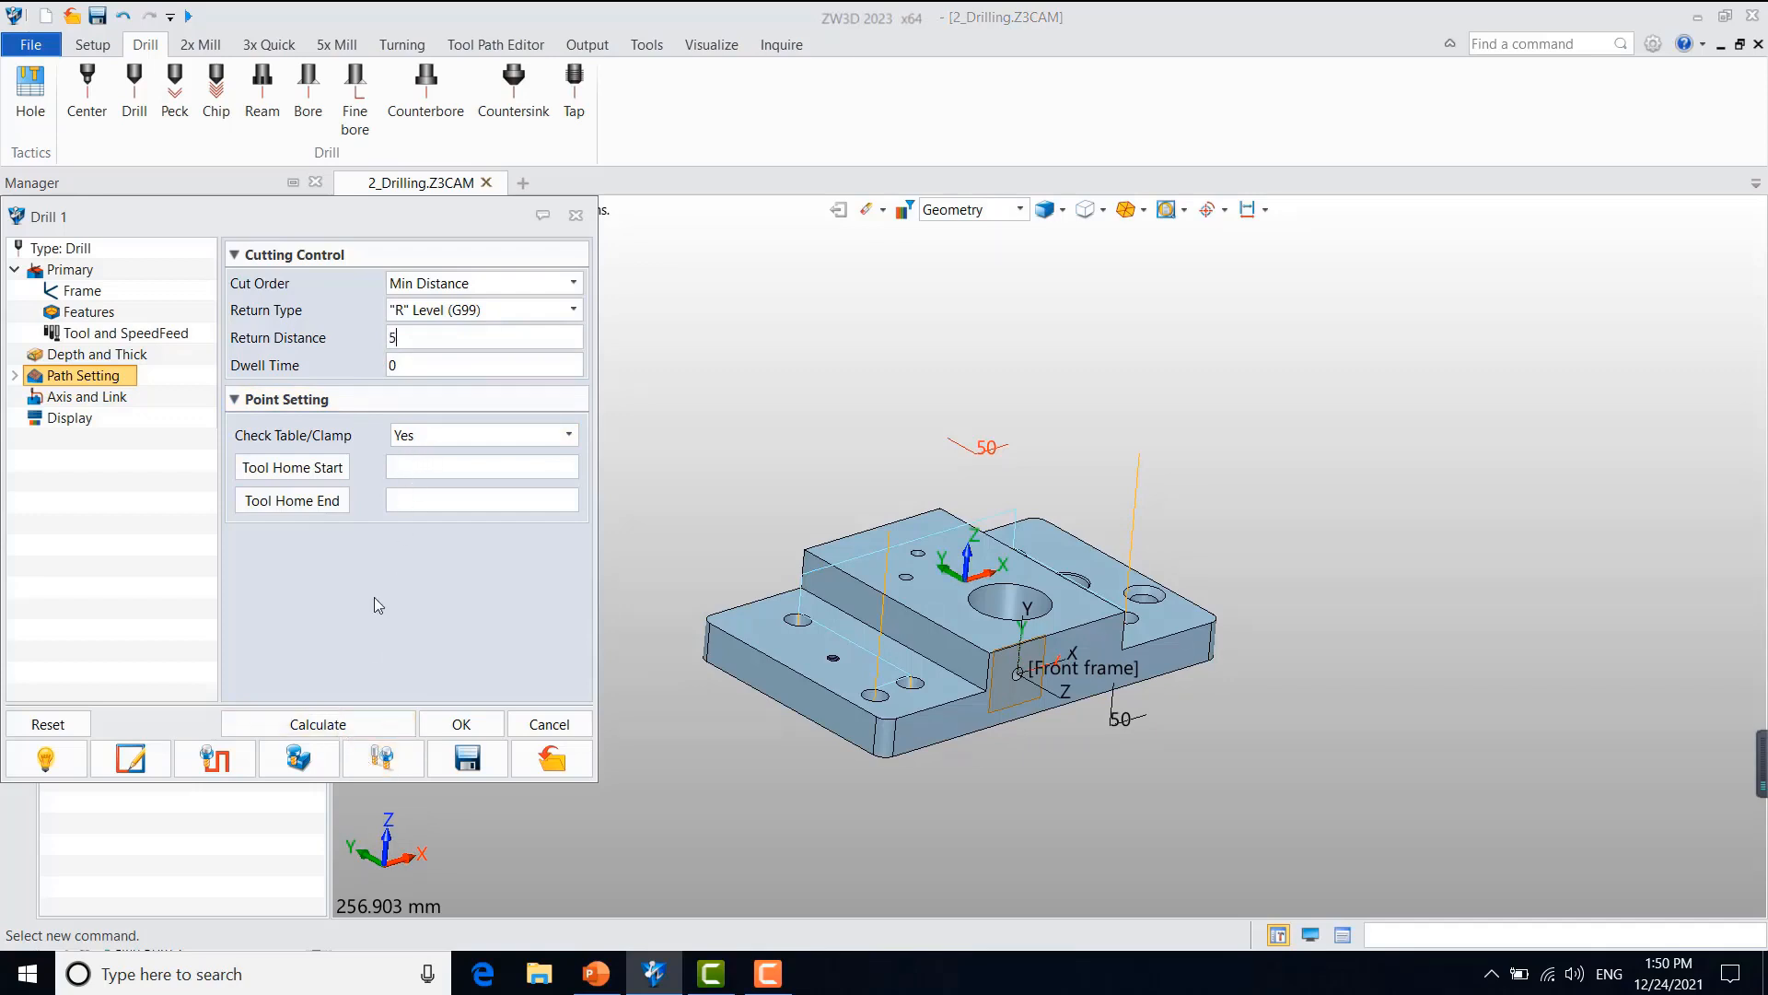
Step: Step through the toolpath verification to check the tool's return height between the first holes, and close it
click(228, 766)
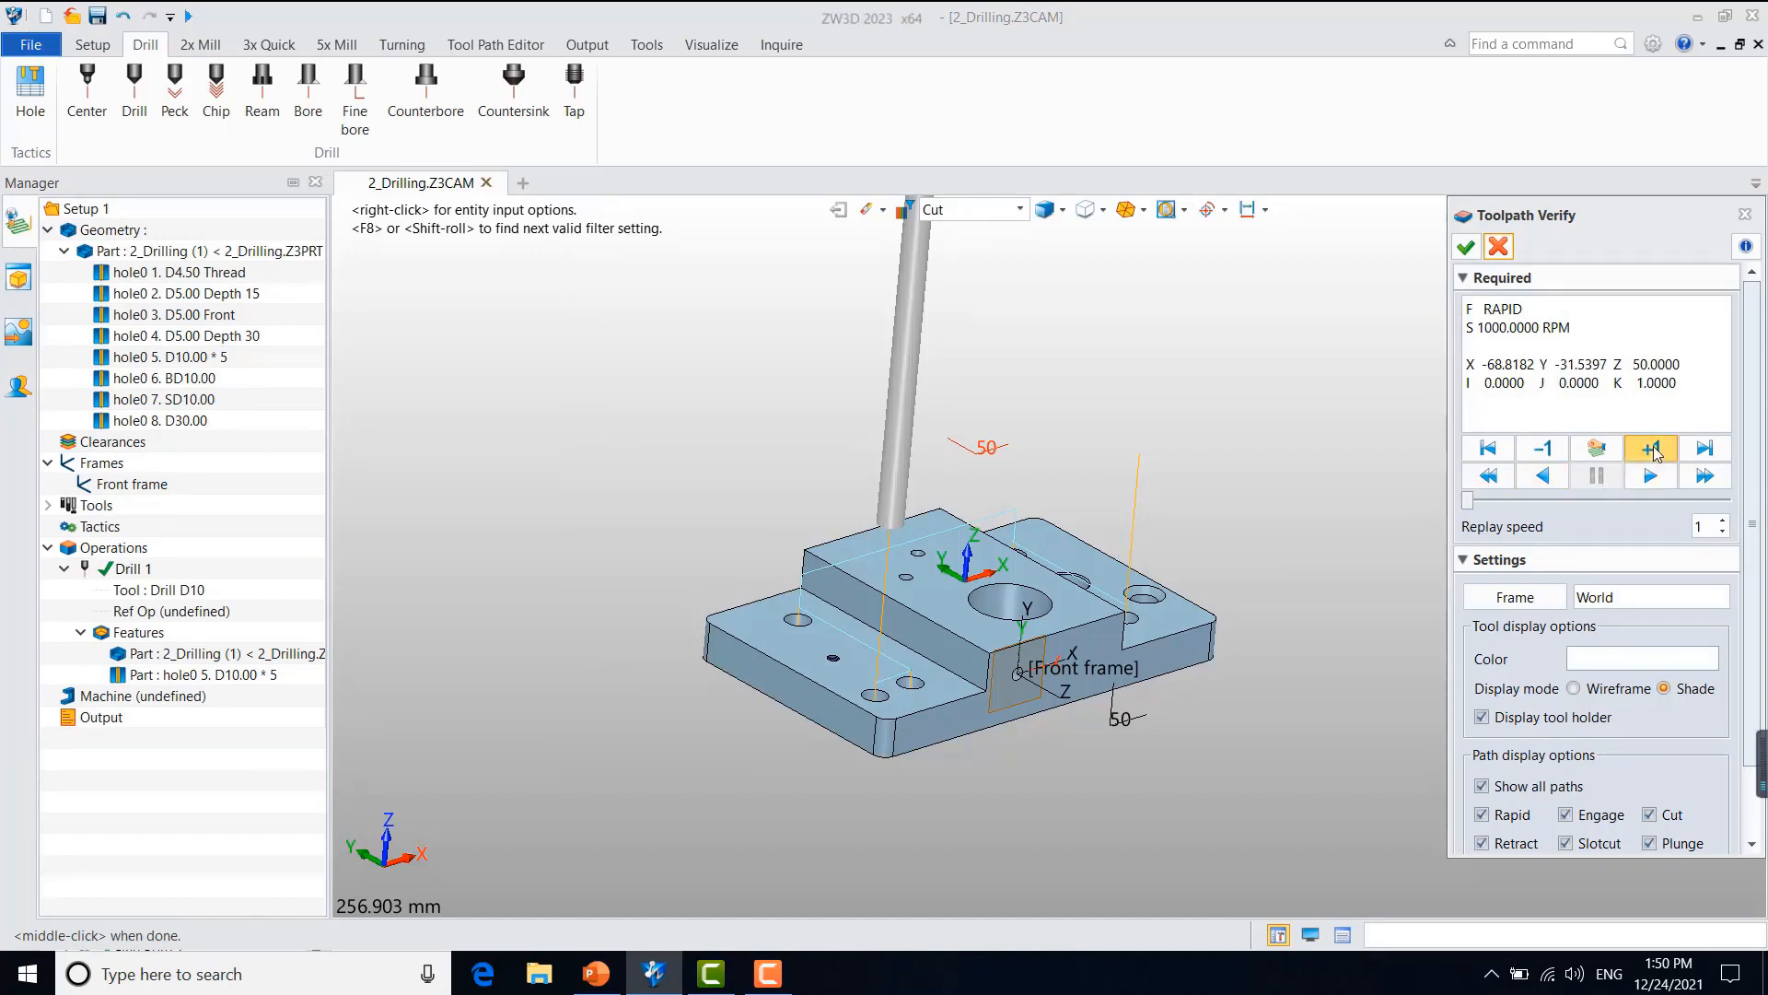
click(1654, 448)
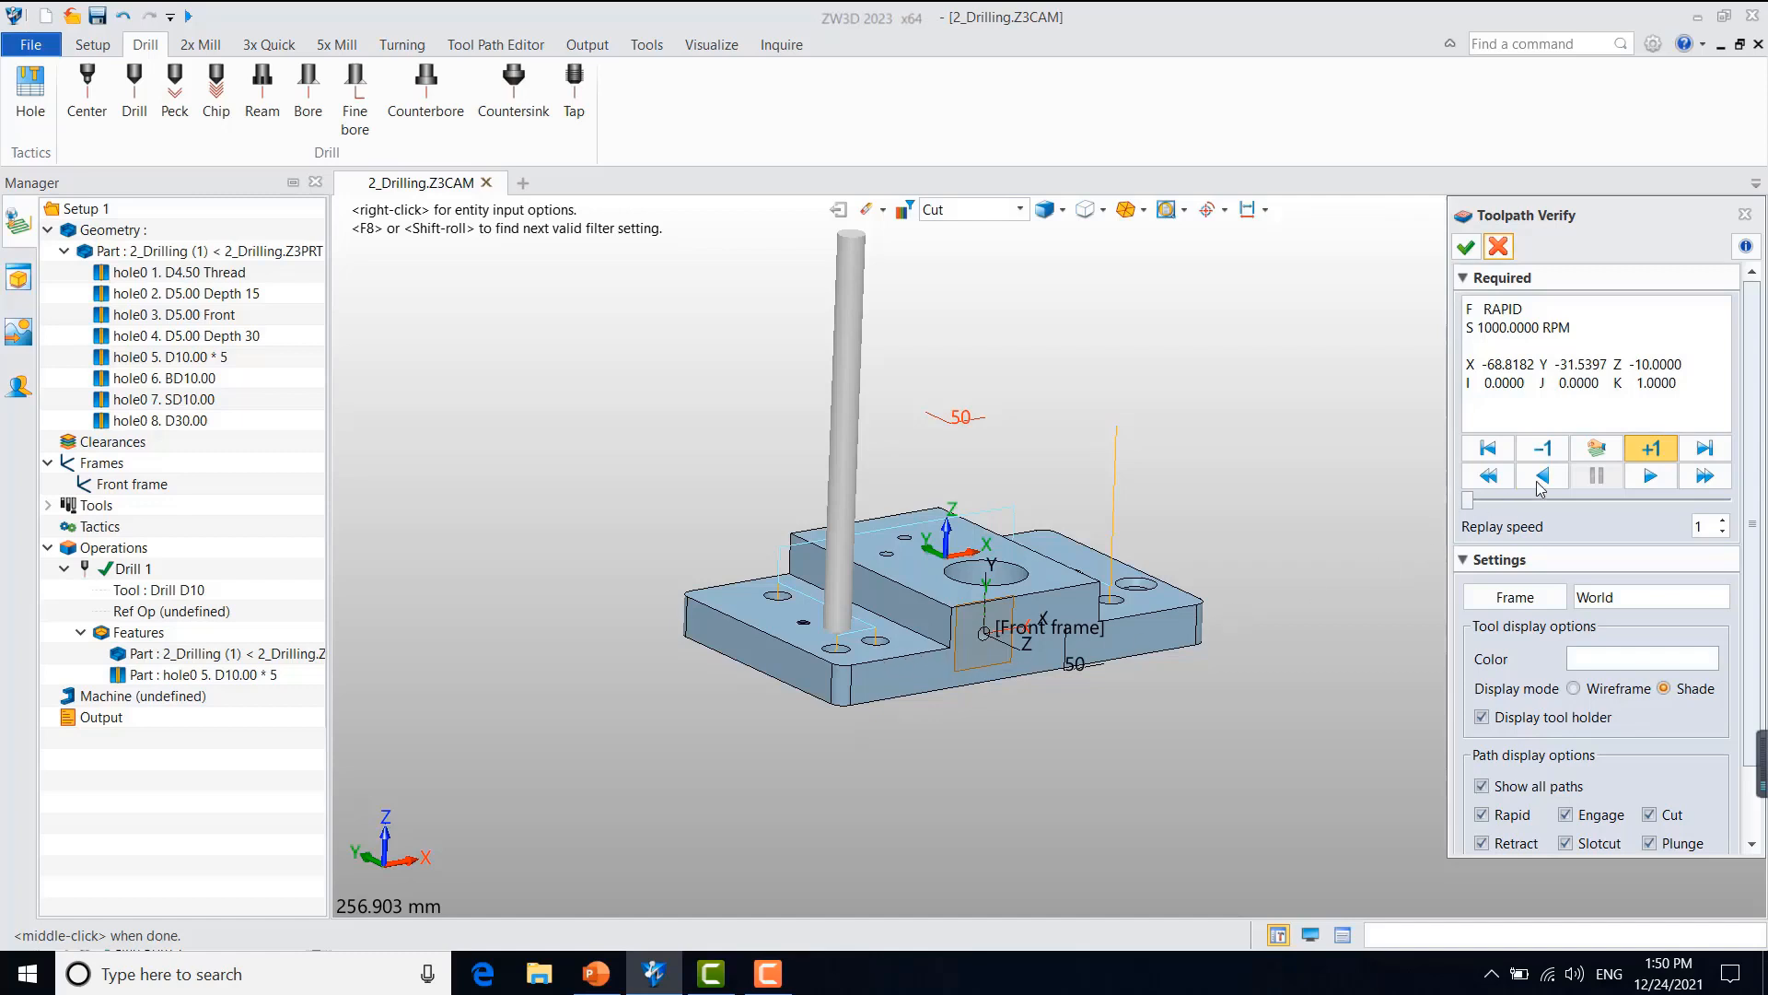
click(1651, 450)
click(1651, 450)
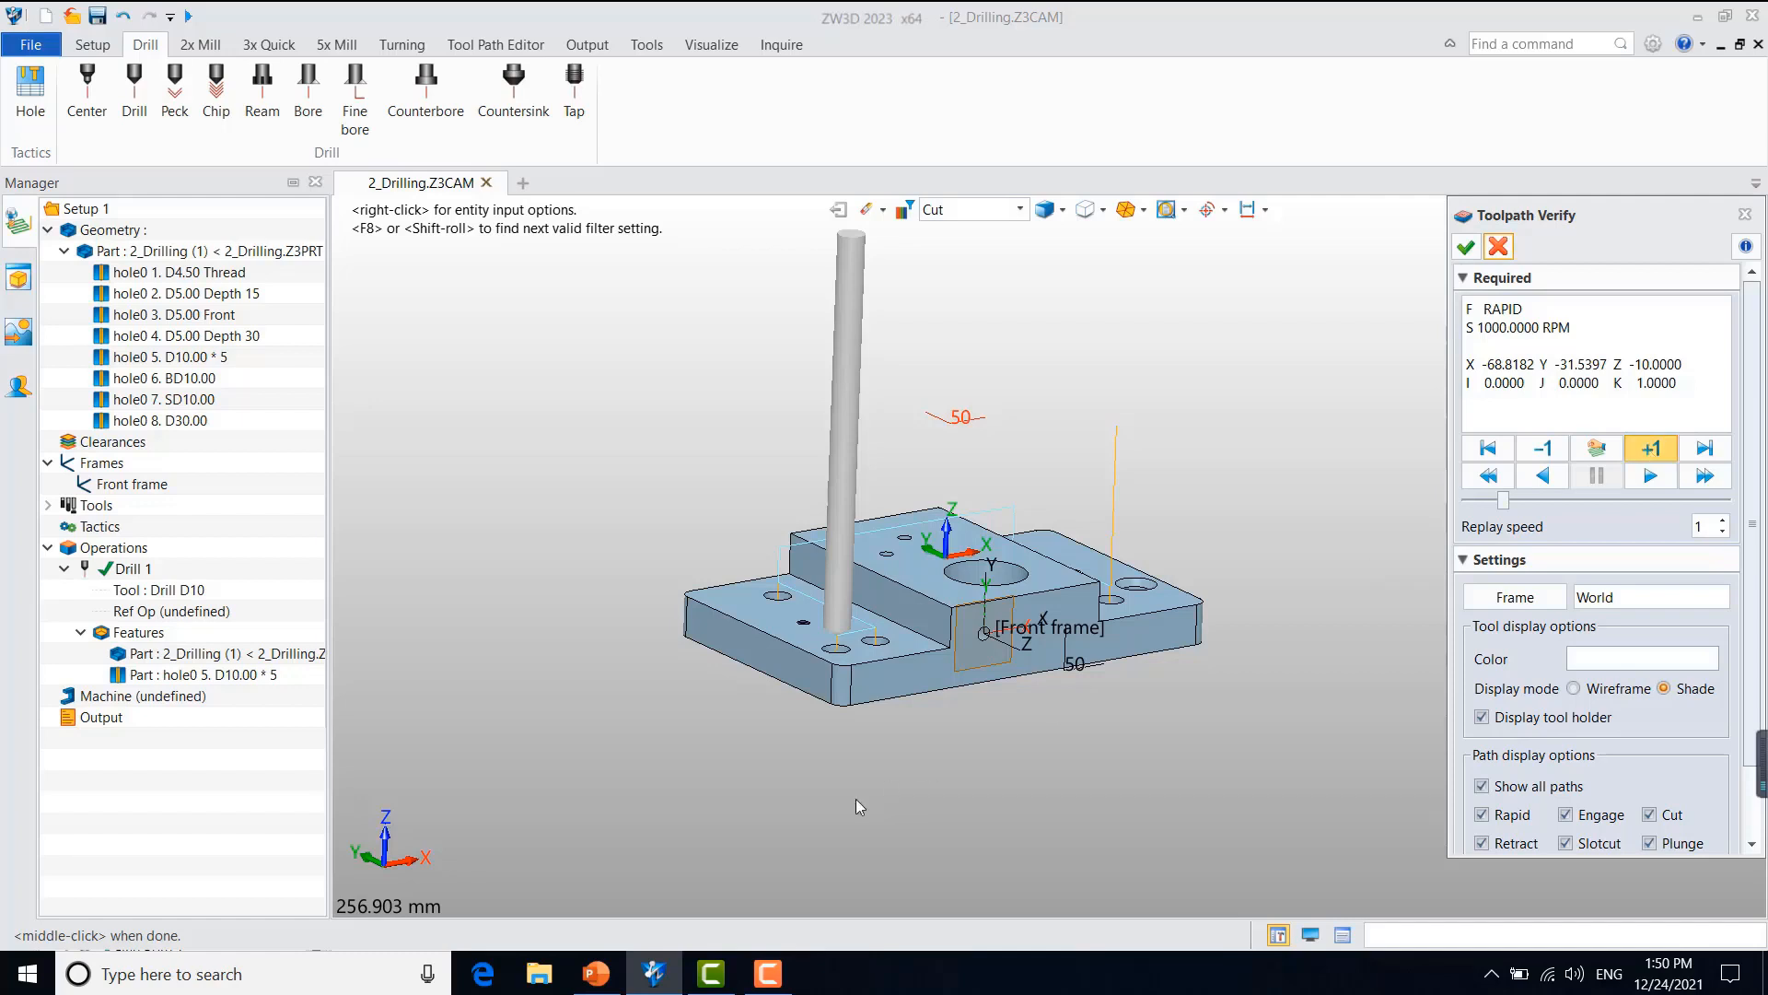
scroll(794, 586, up, 3)
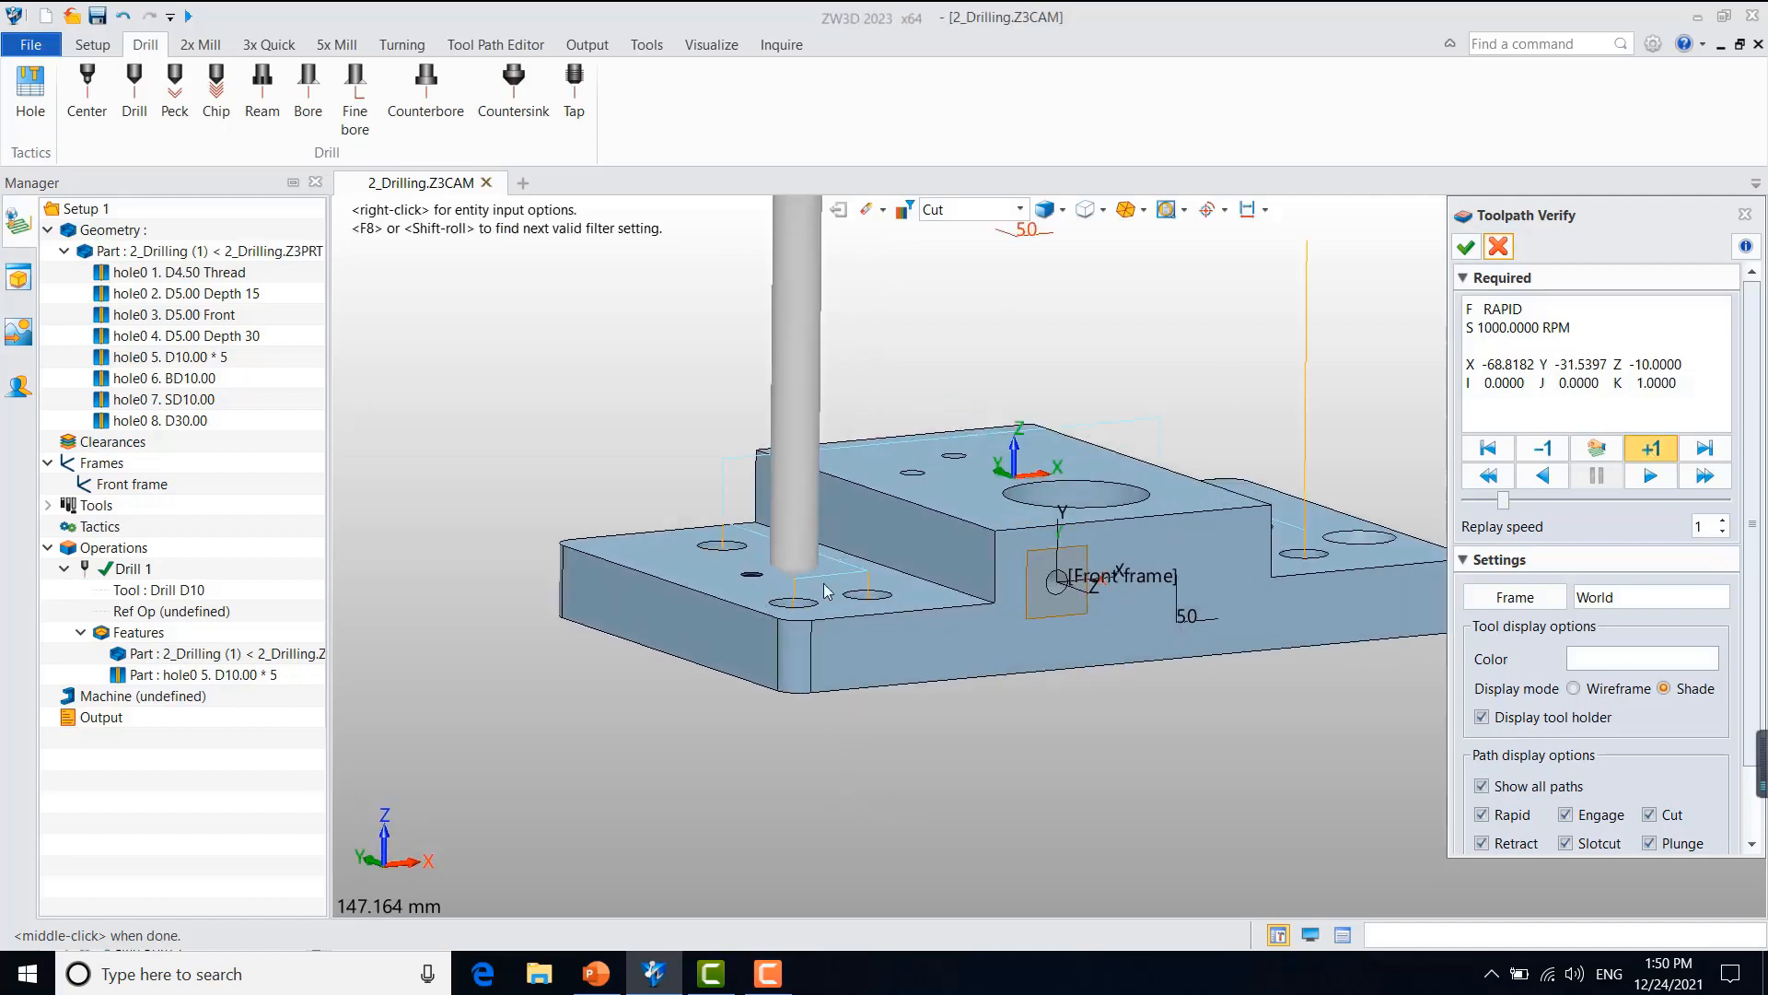
click(1648, 447)
click(1651, 446)
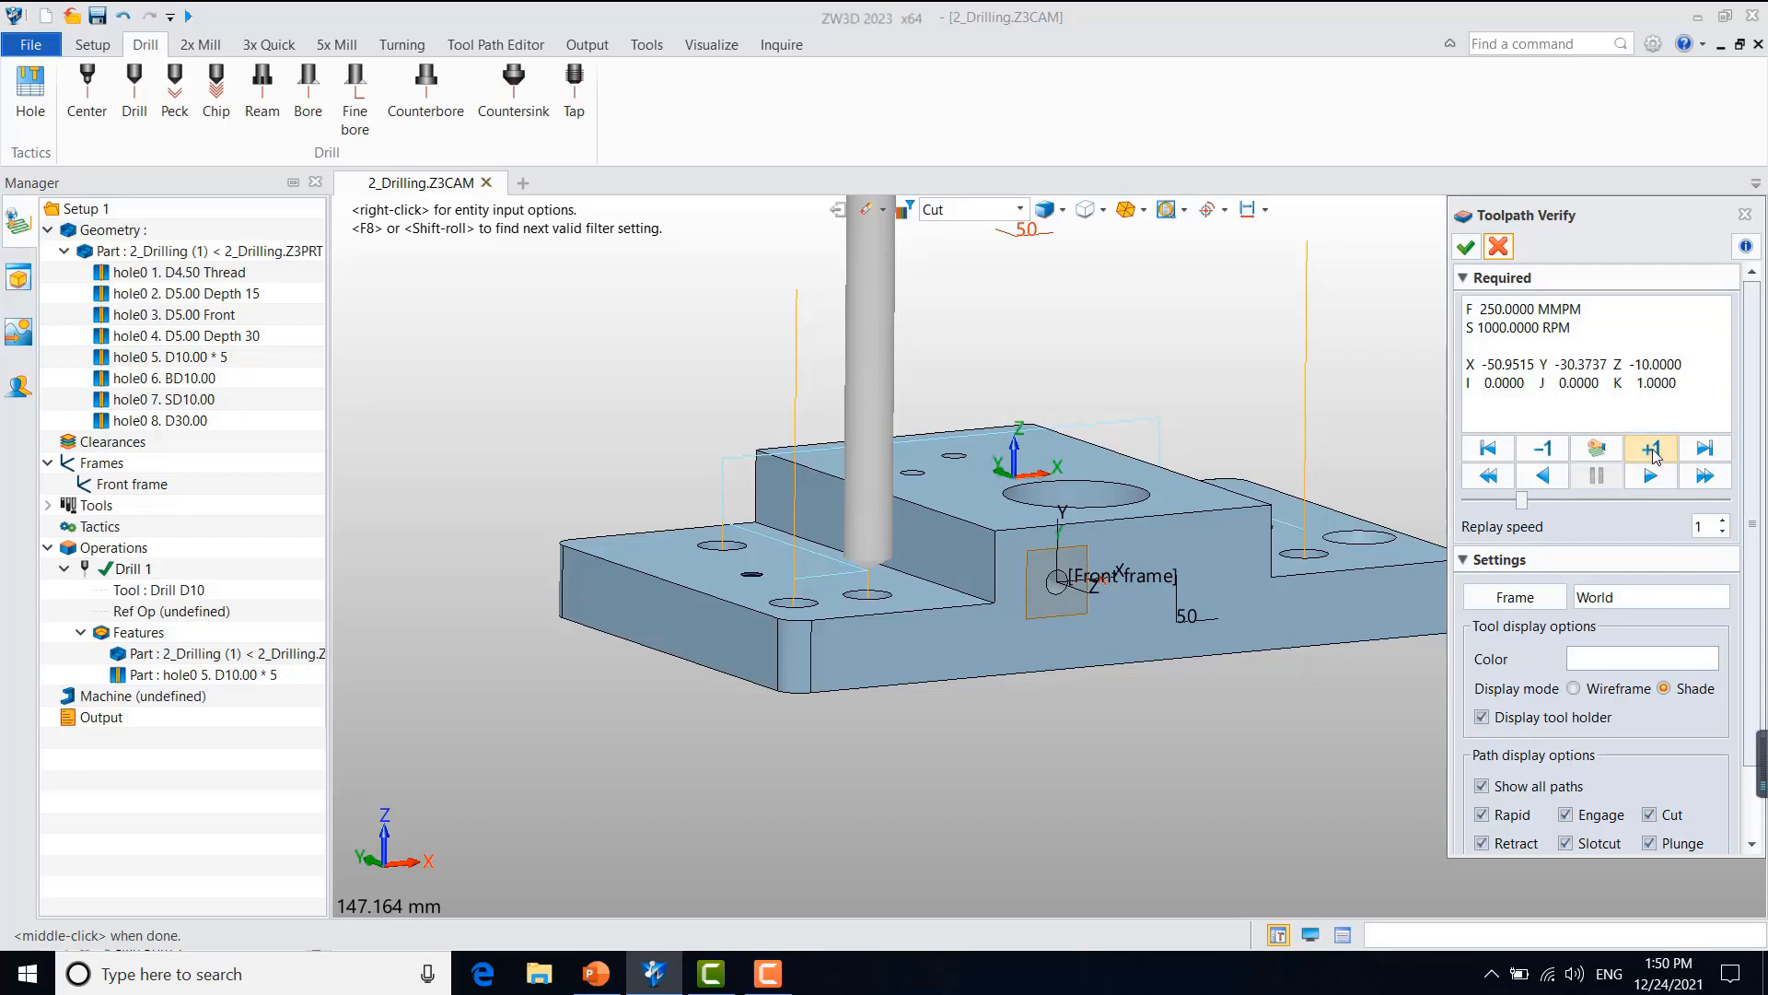
click(1497, 246)
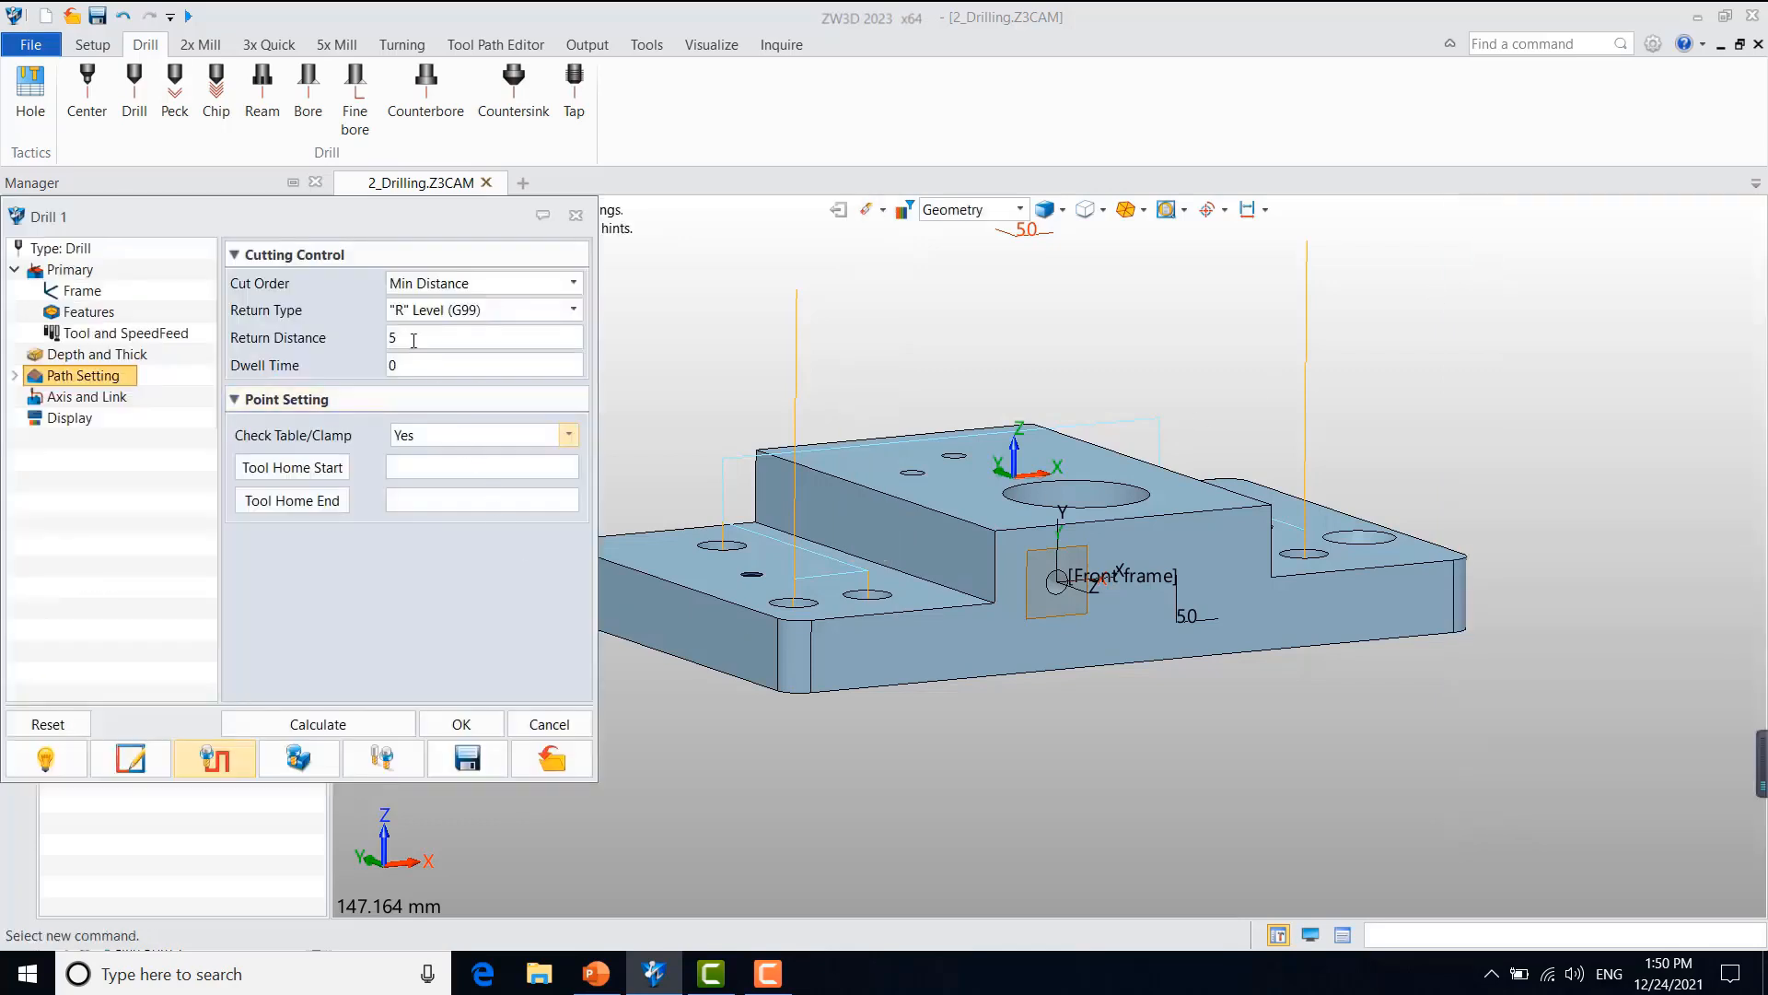
Step: Set the return distance to 3 and open the operation's axis and link settings
text(3)
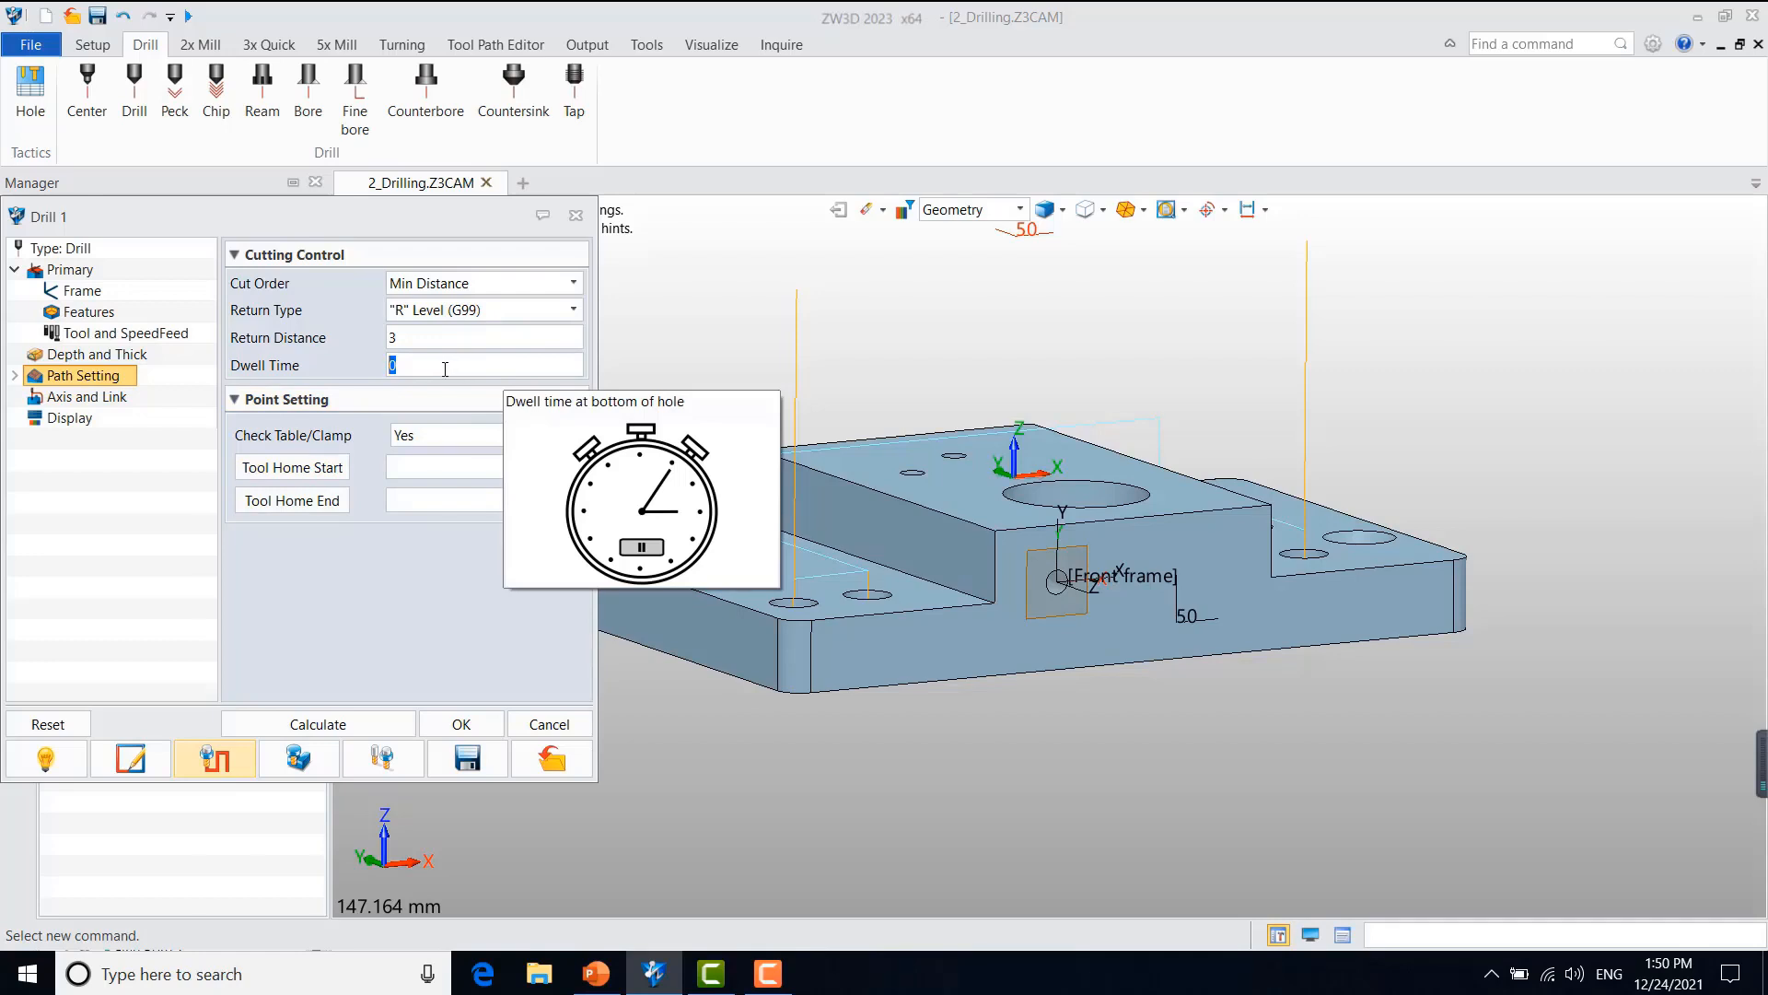
click(78, 398)
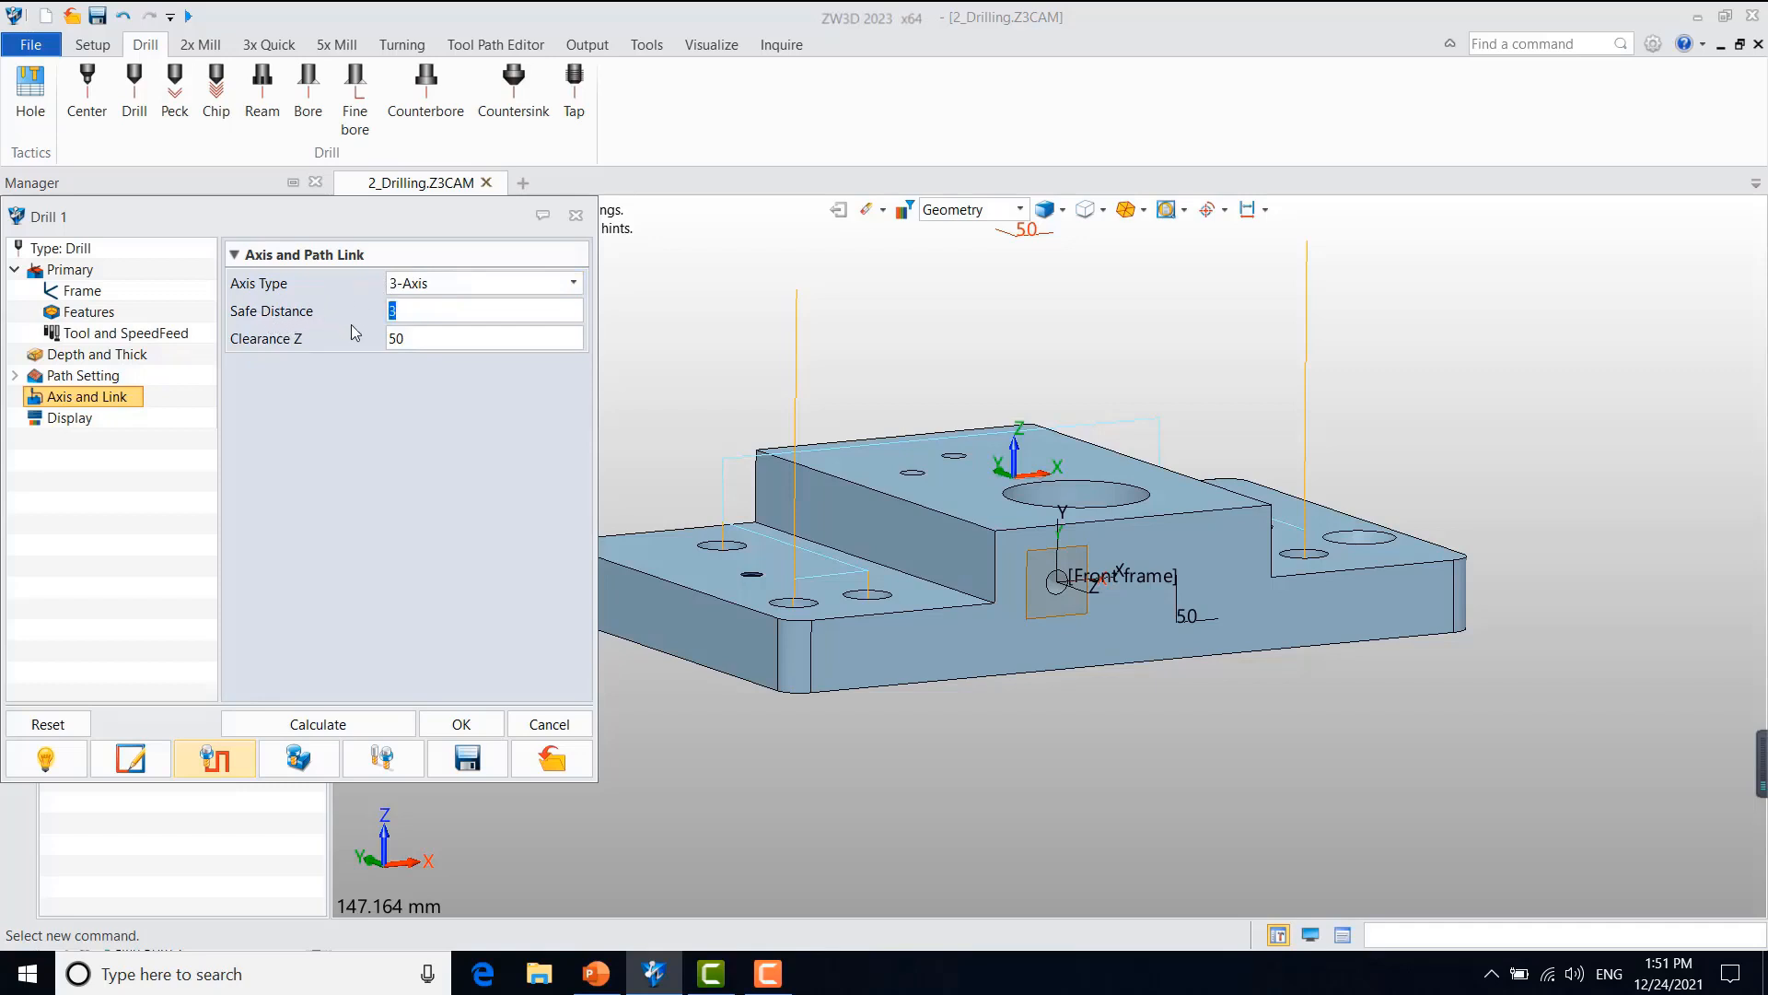
Step: Set the safe distance to 5 and recalculate the Drill 1 toolpath
text(5)
click(343, 728)
scroll(823, 590, up, 2)
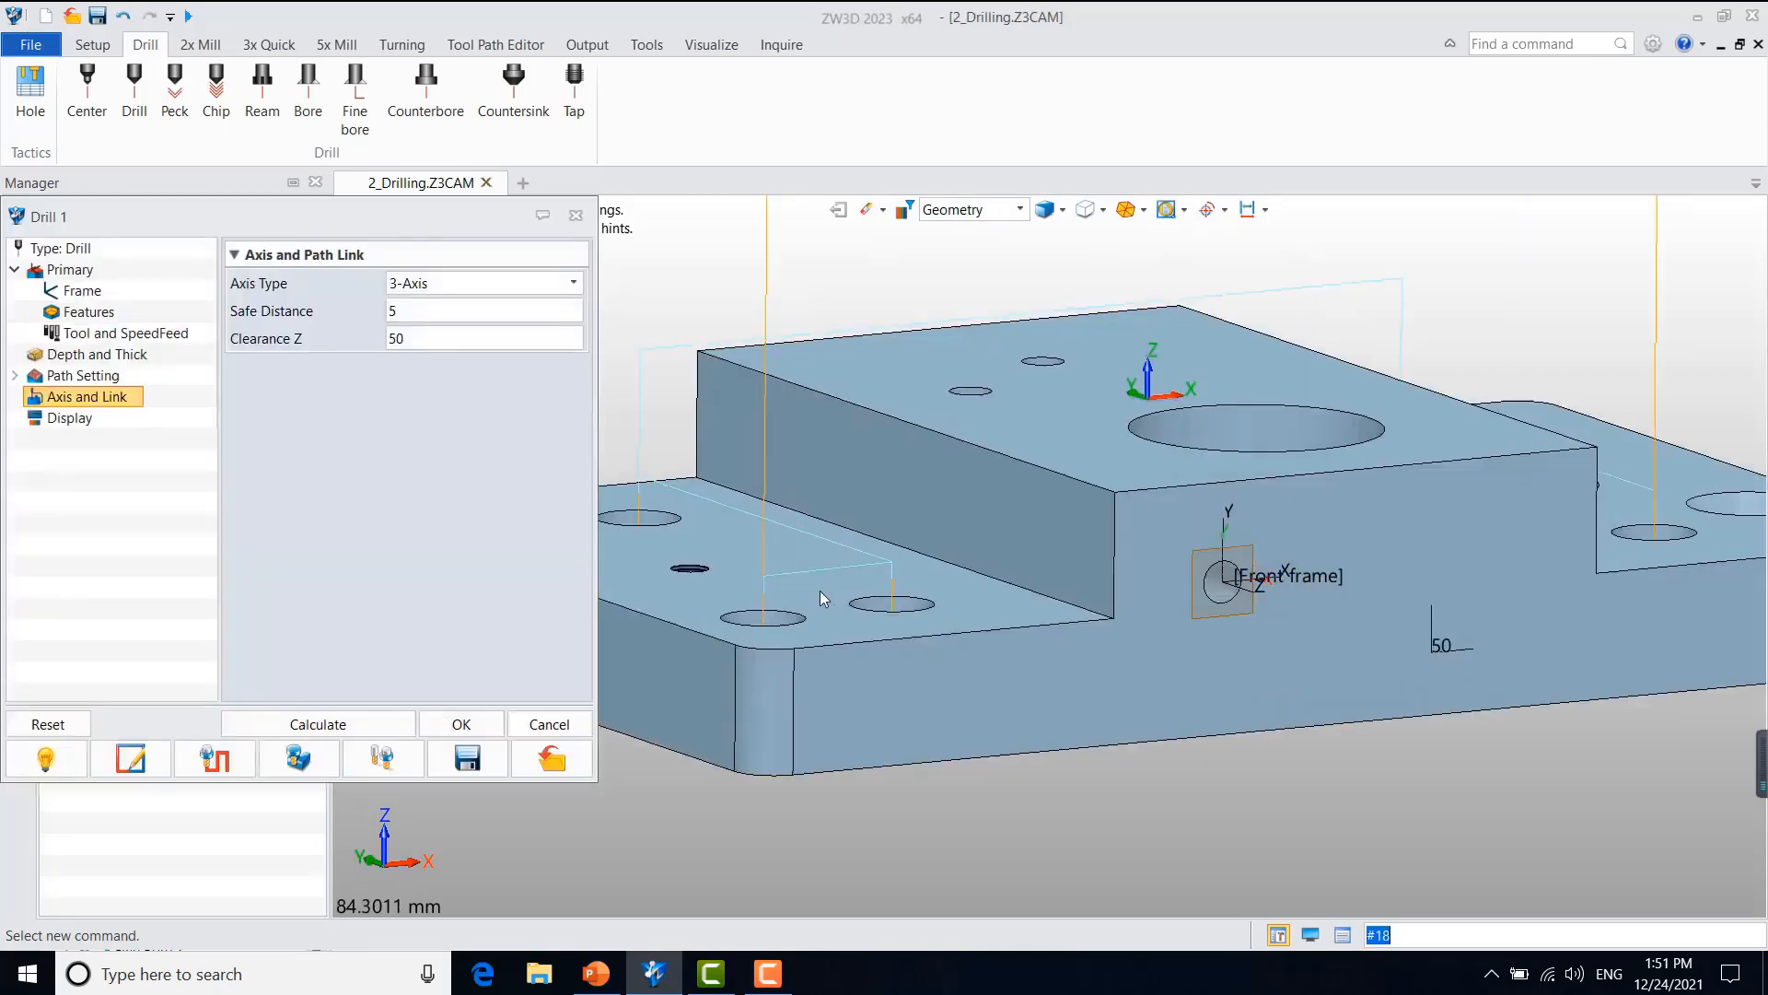
middle_drag(823, 590, 889, 492)
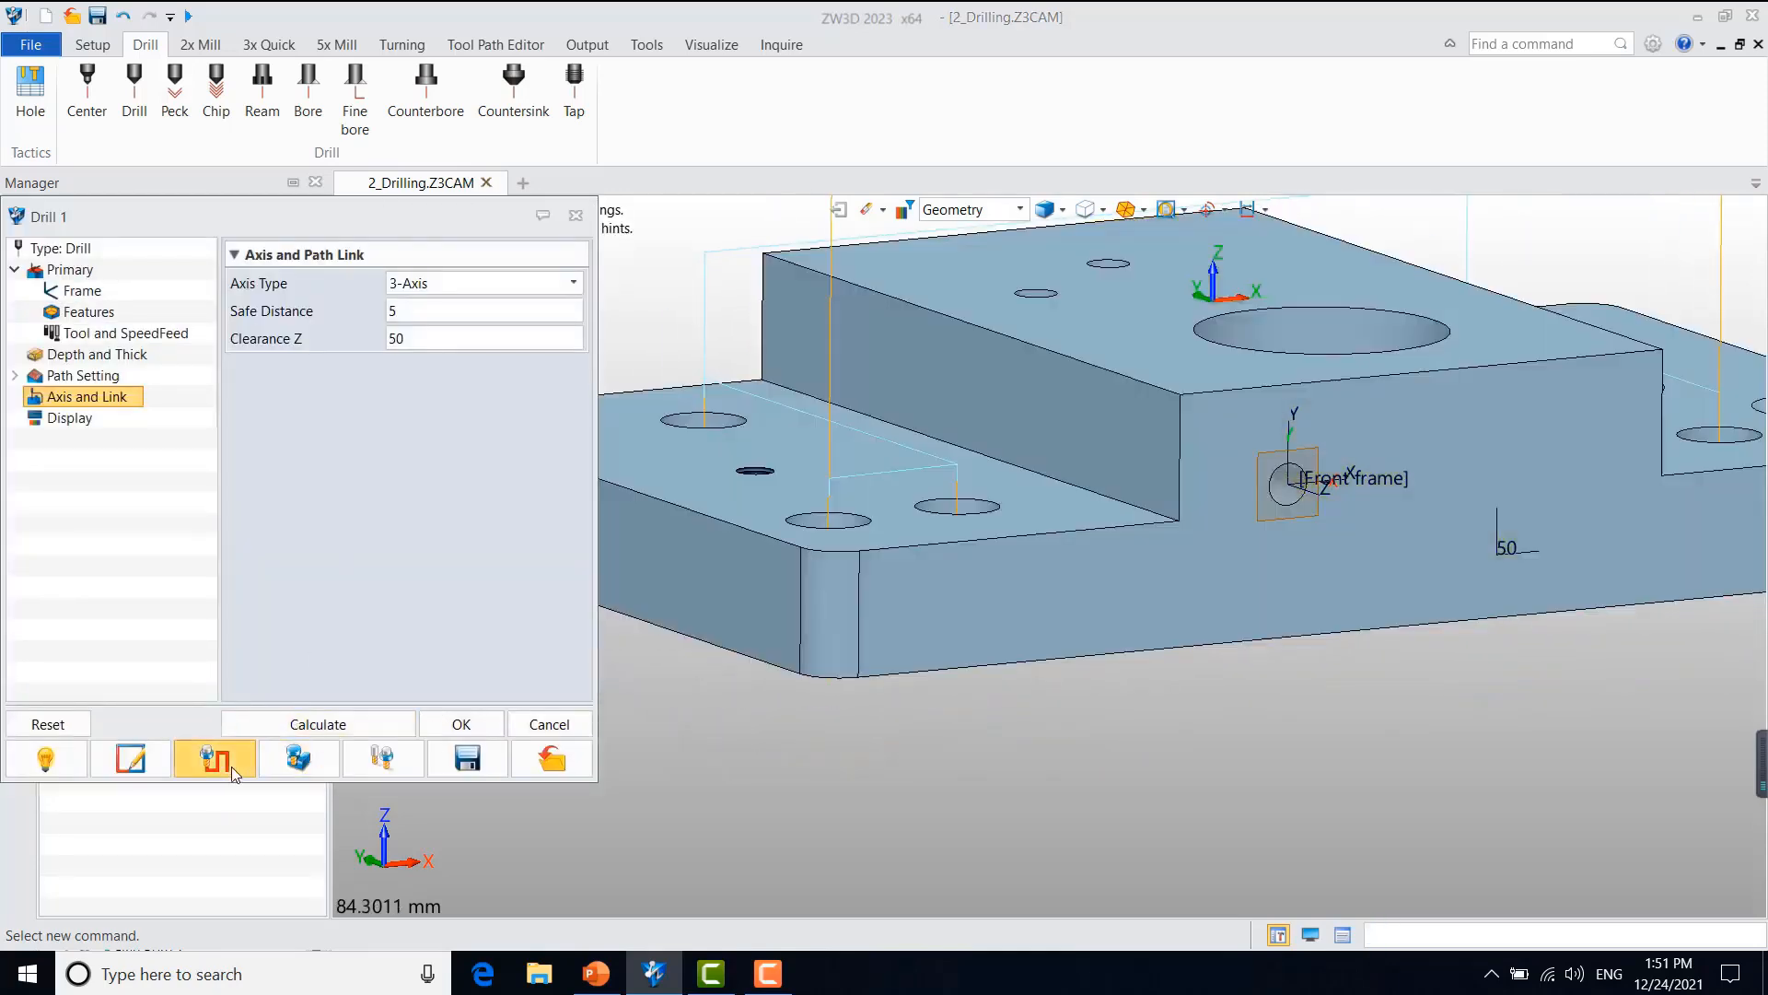
Step: Step through the toolpath verification to examine the tool's heights at the first two holes, and close the verification
click(216, 759)
click(1655, 449)
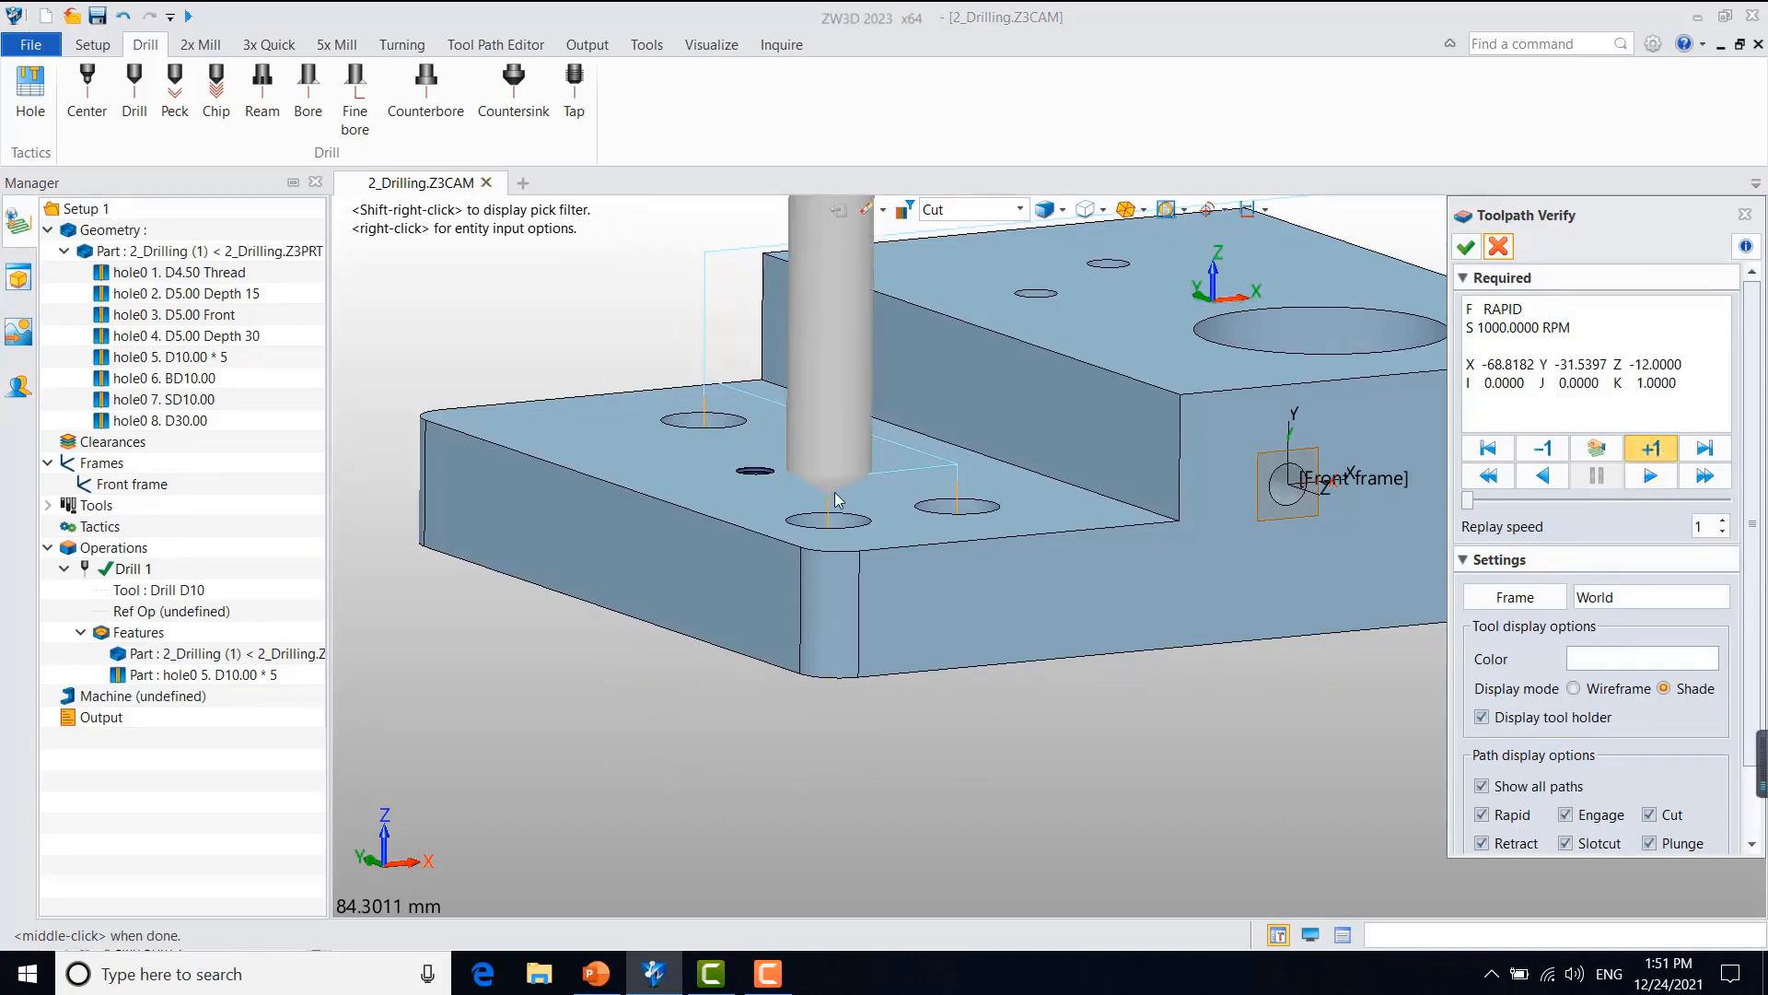
click(1662, 458)
click(1662, 458)
mouse_move(1113, 606)
right_down()
mouse_move(1090, 604)
mouse_move(1126, 604)
right_up()
click(1657, 444)
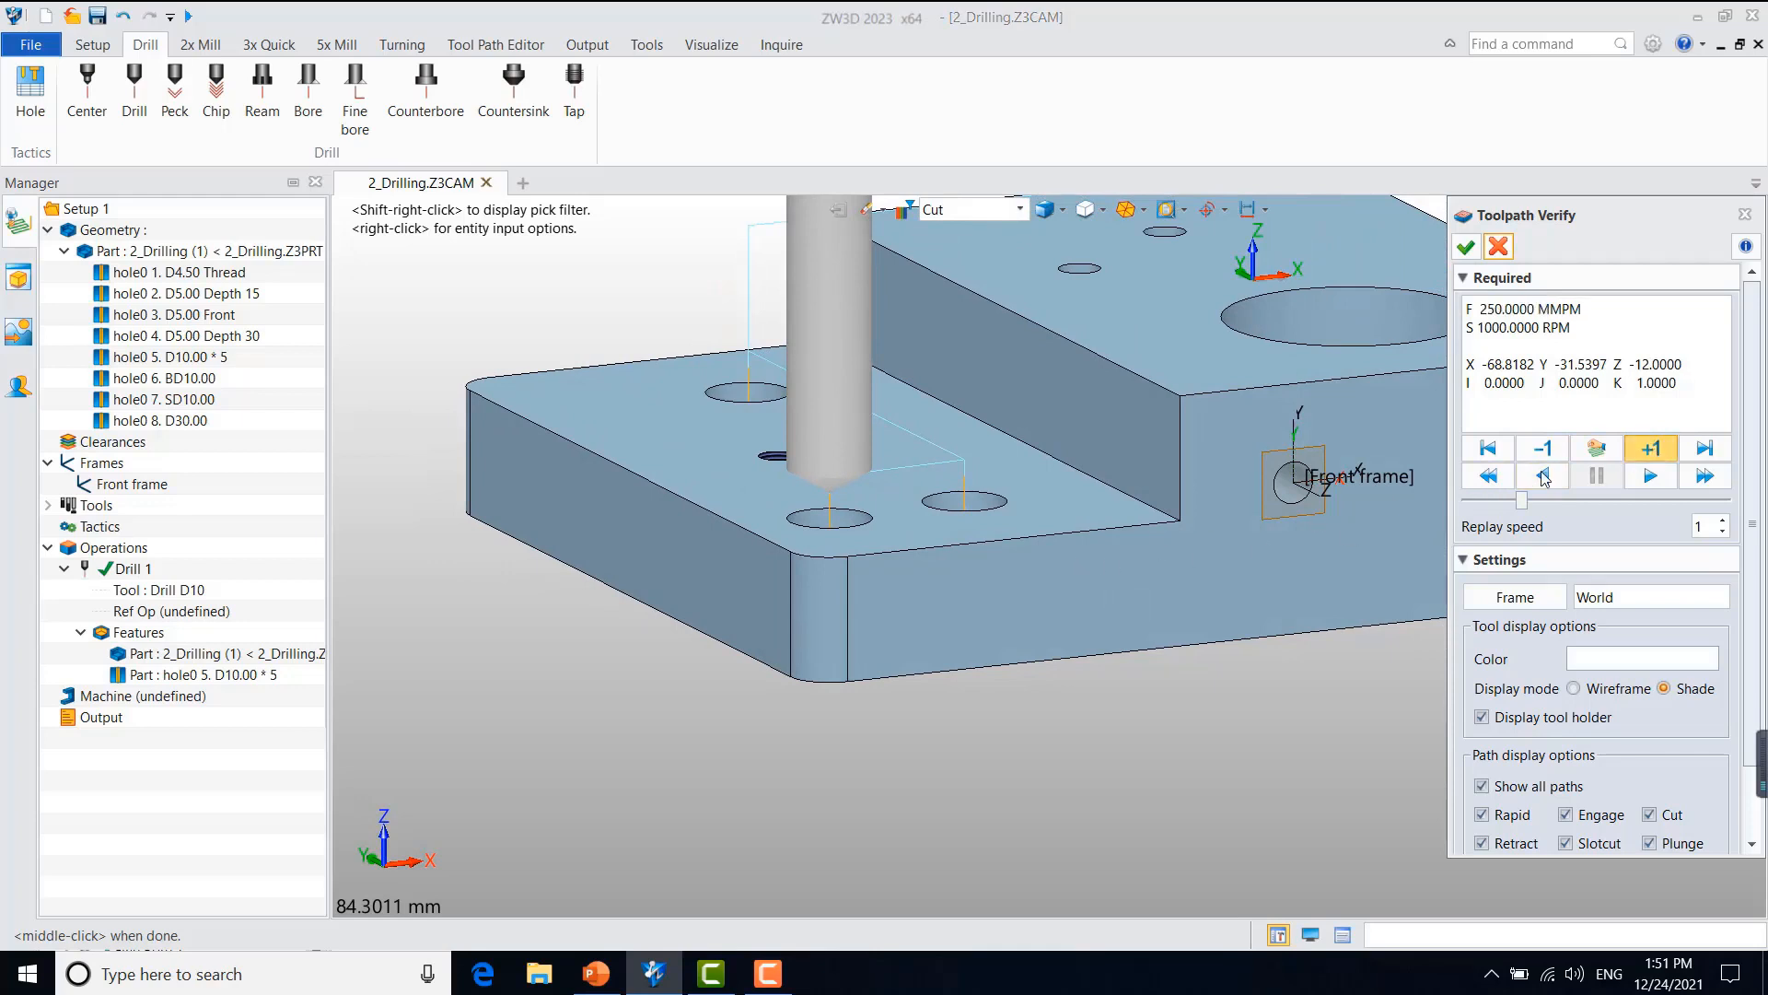
click(1673, 445)
click(1654, 455)
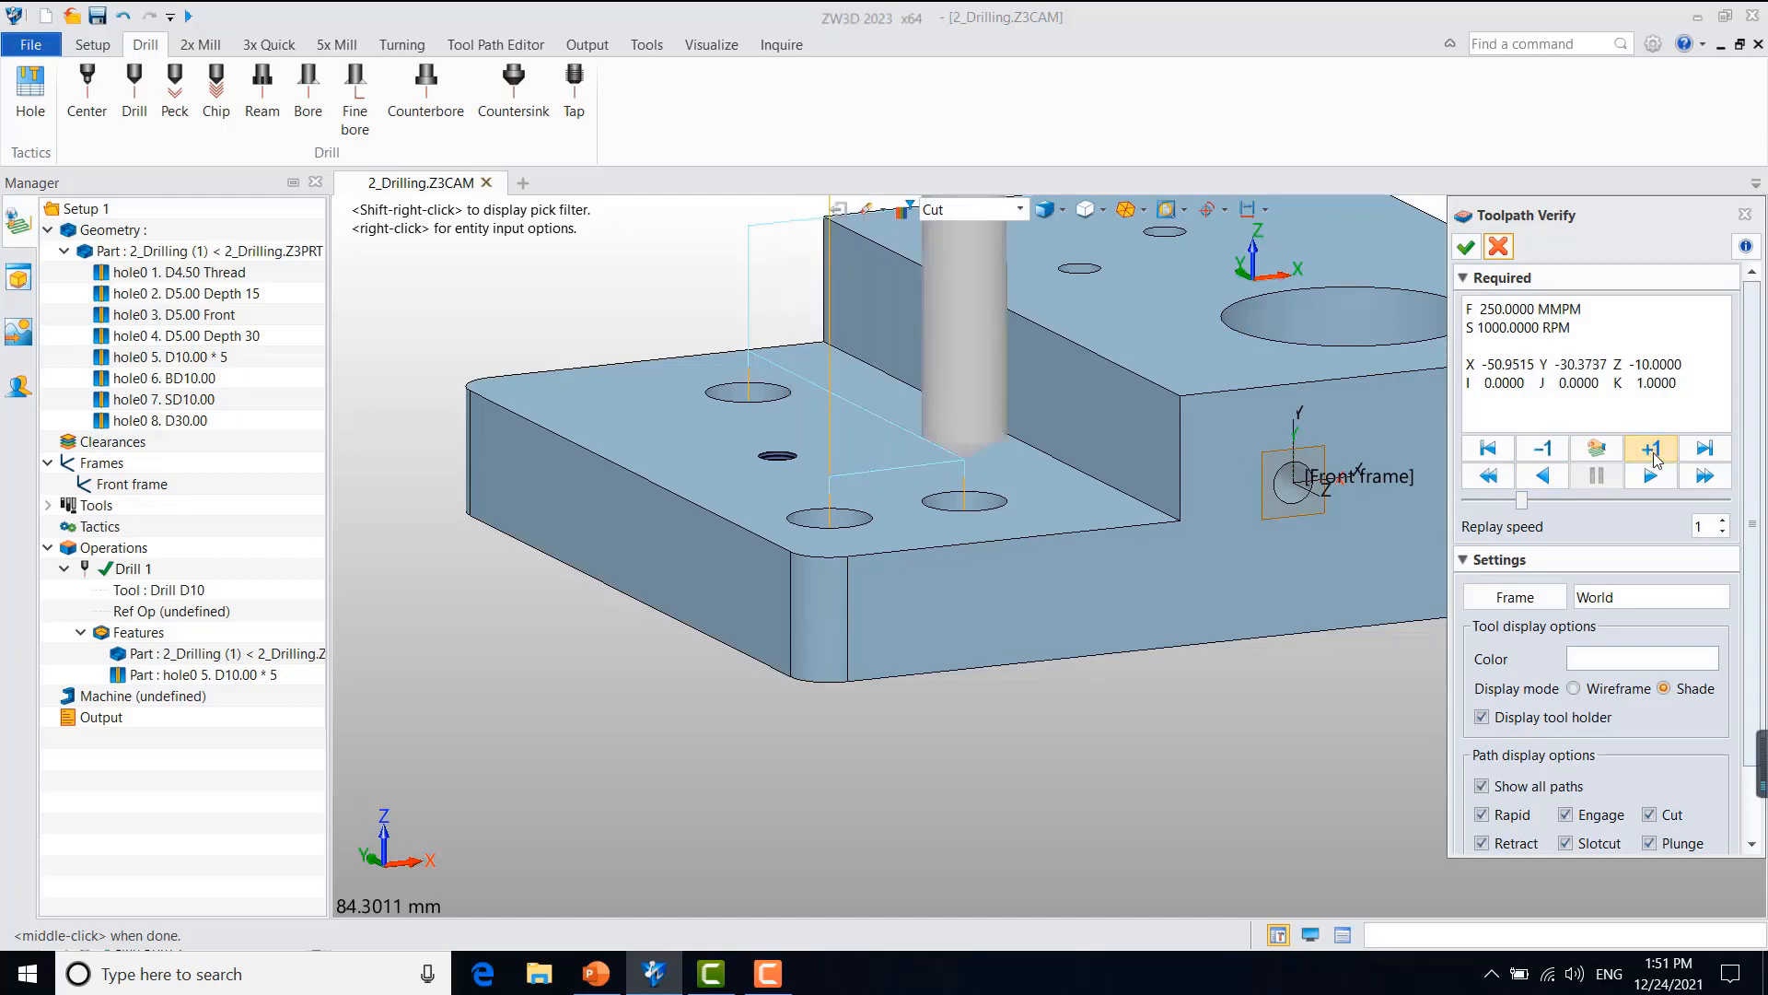
click(1498, 247)
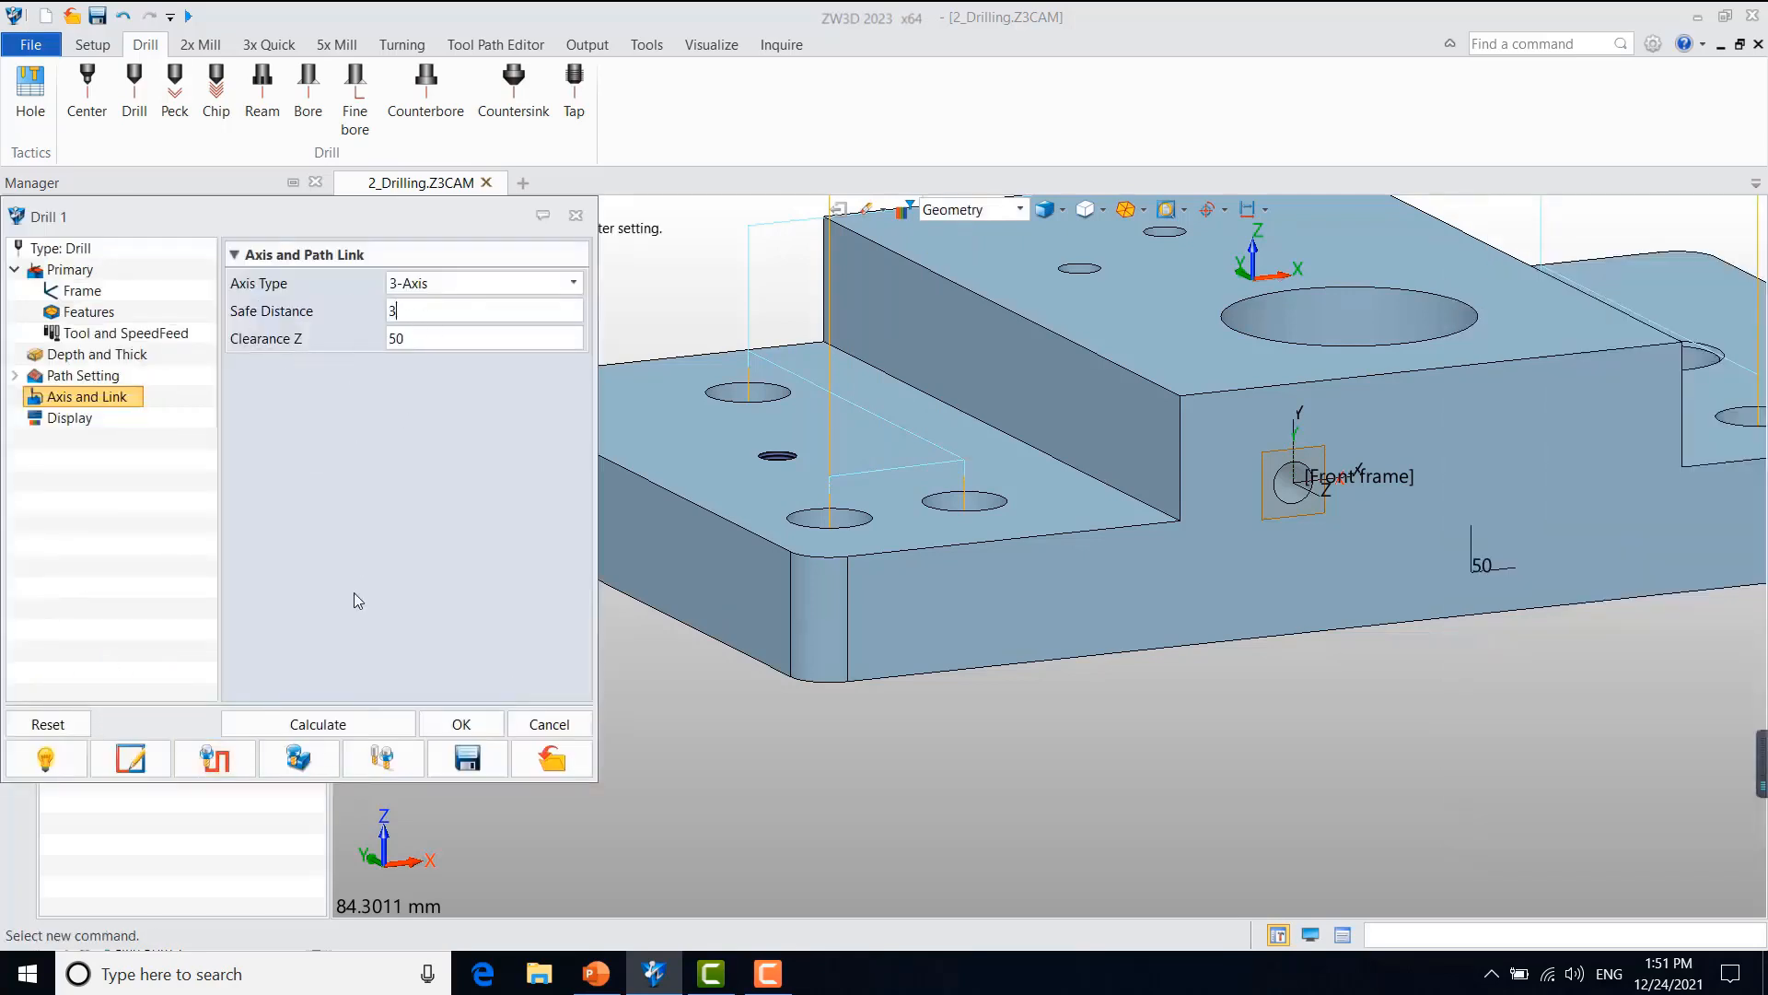
Step: Set the safe distance to 3, recalculate the toolpath and accept the Drill 1 settings
click(341, 725)
click(459, 722)
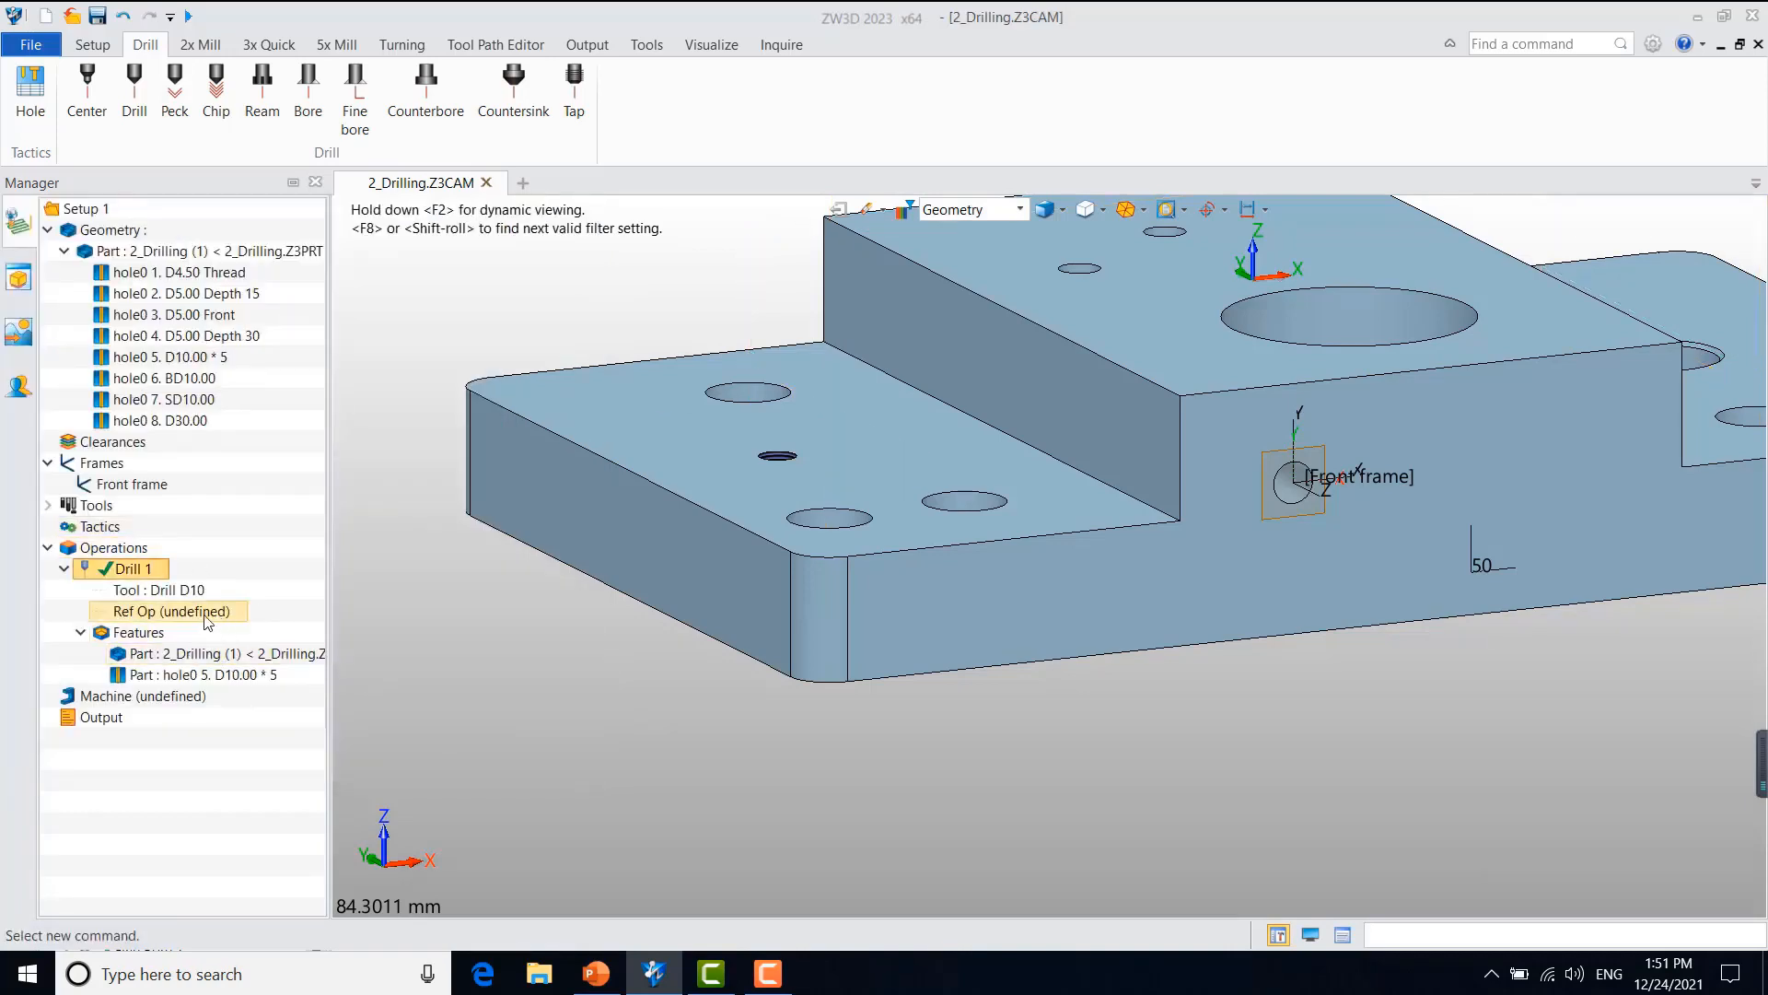
Step: Duplicate the Drill 1 operation and replace the copy's D10 hole feature with hole0 3. D5.00 Front
right_click(149, 571)
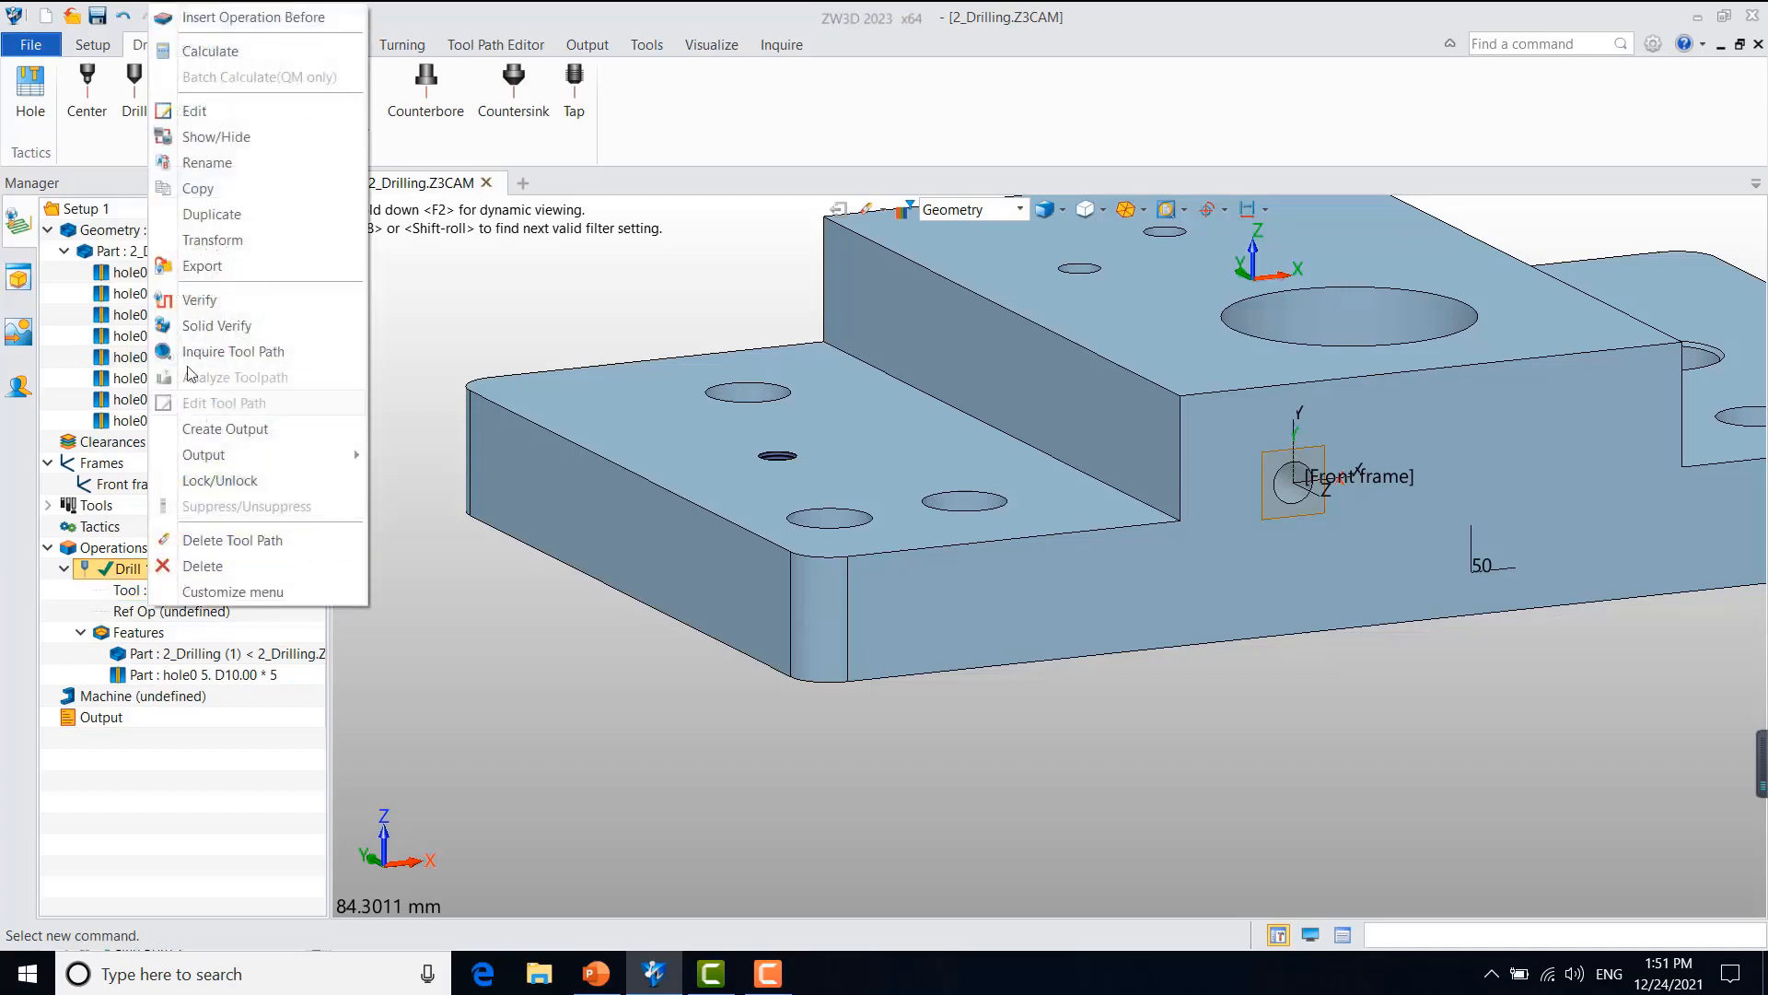
click(225, 219)
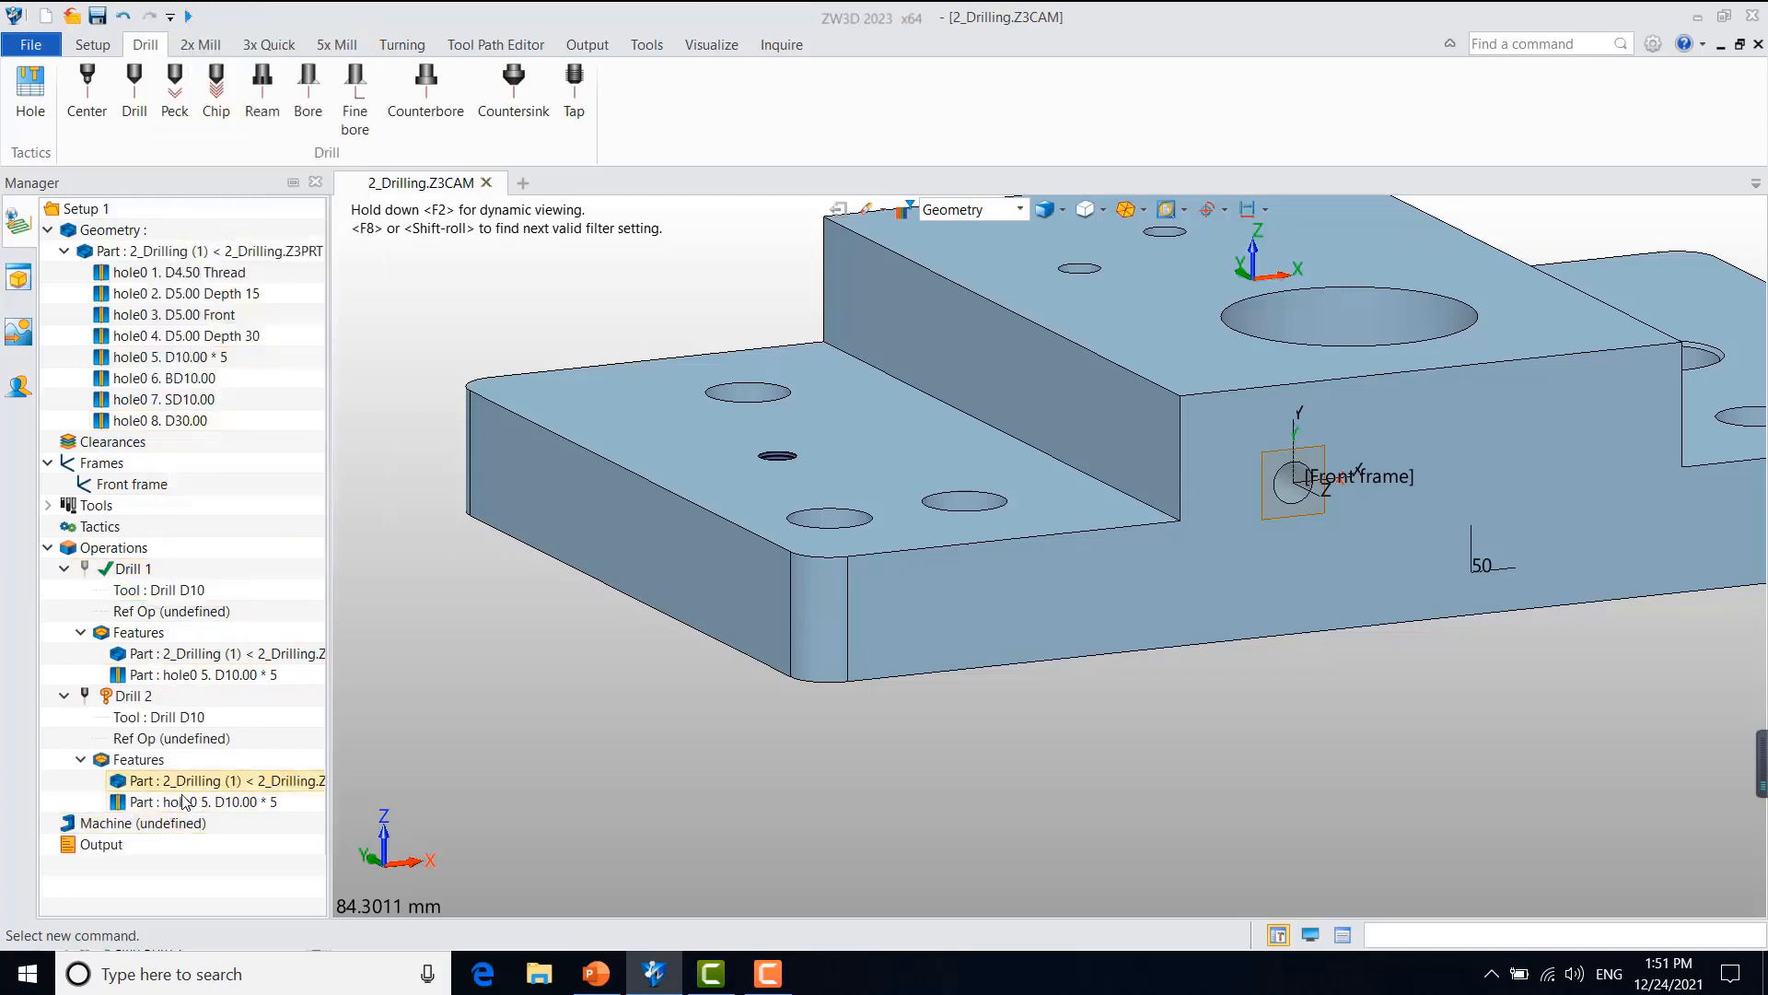
right_click(211, 805)
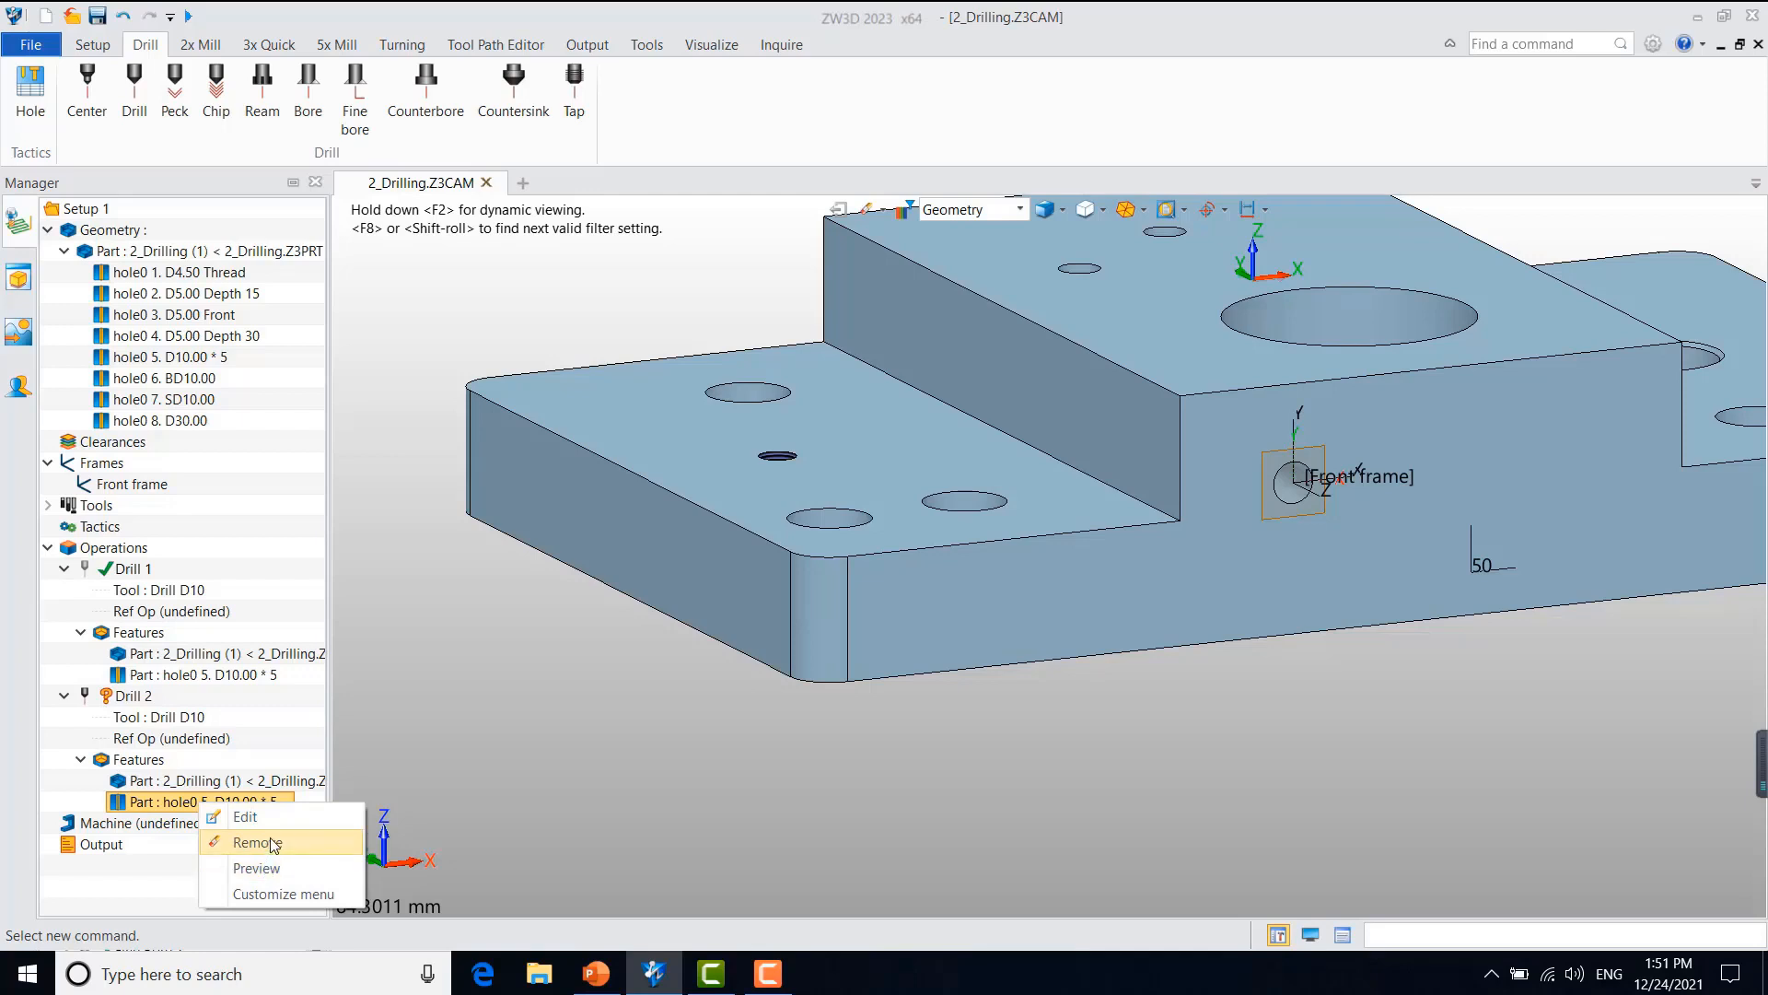
click(262, 842)
right_click(155, 772)
click(184, 781)
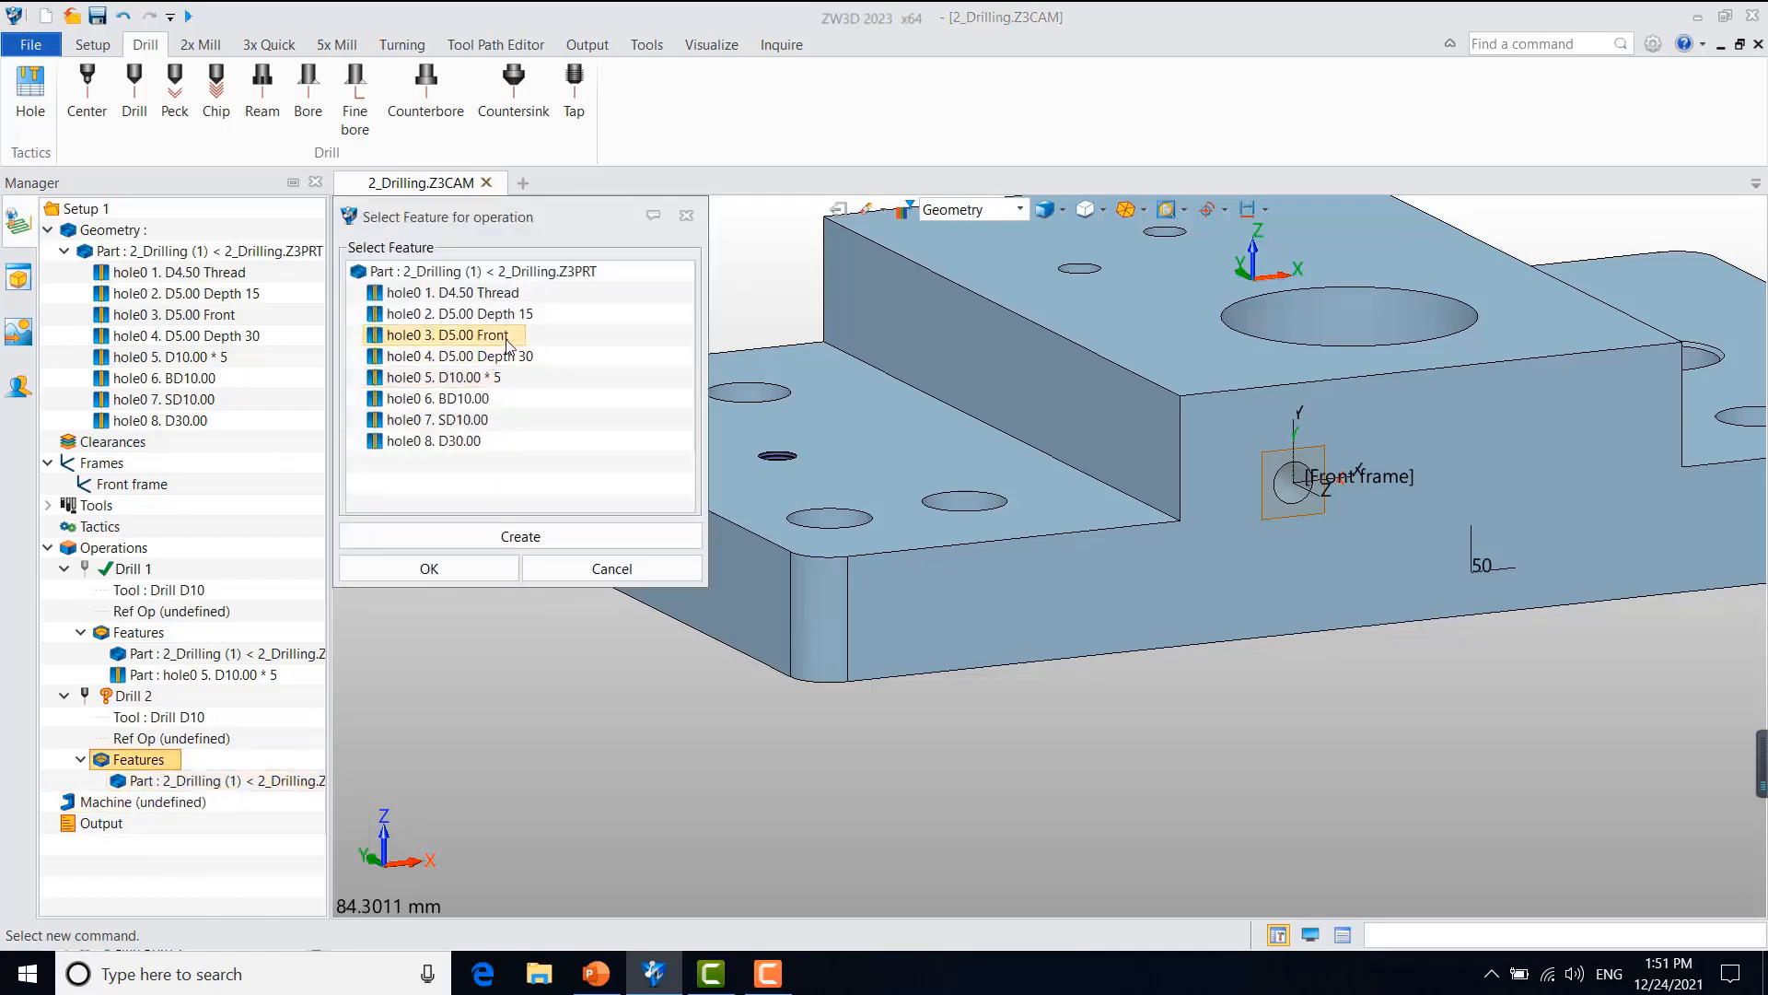
click(491, 341)
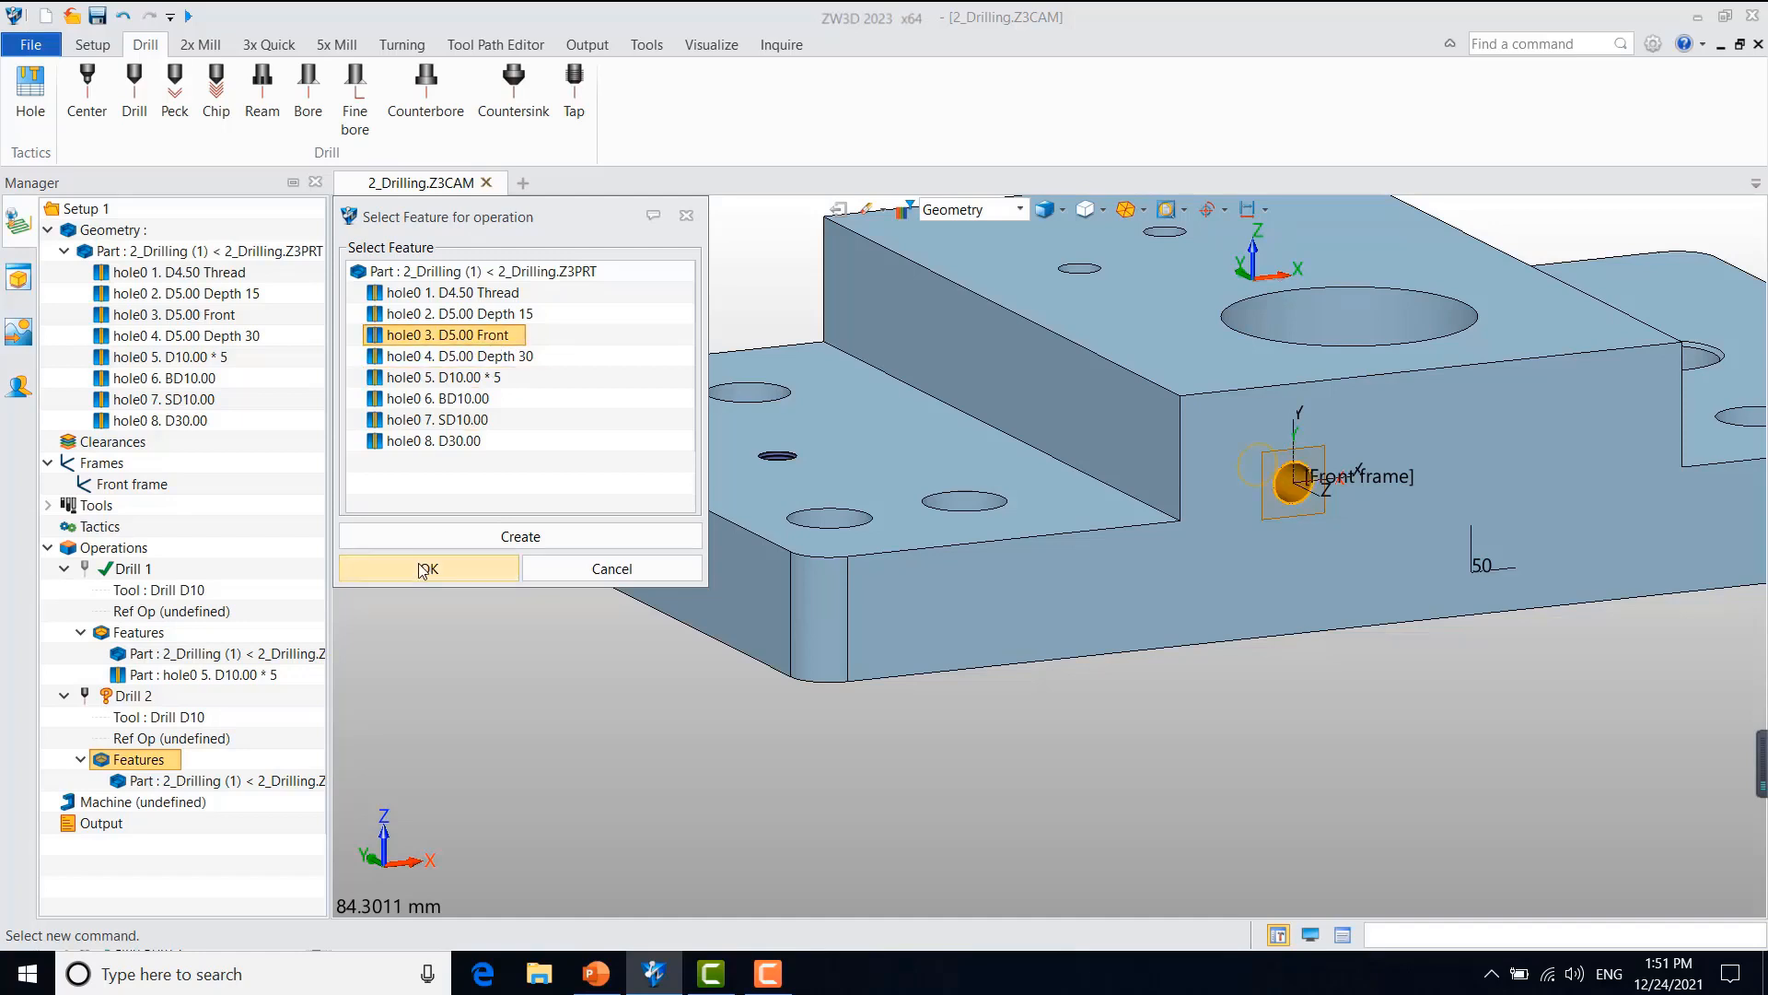
click(429, 568)
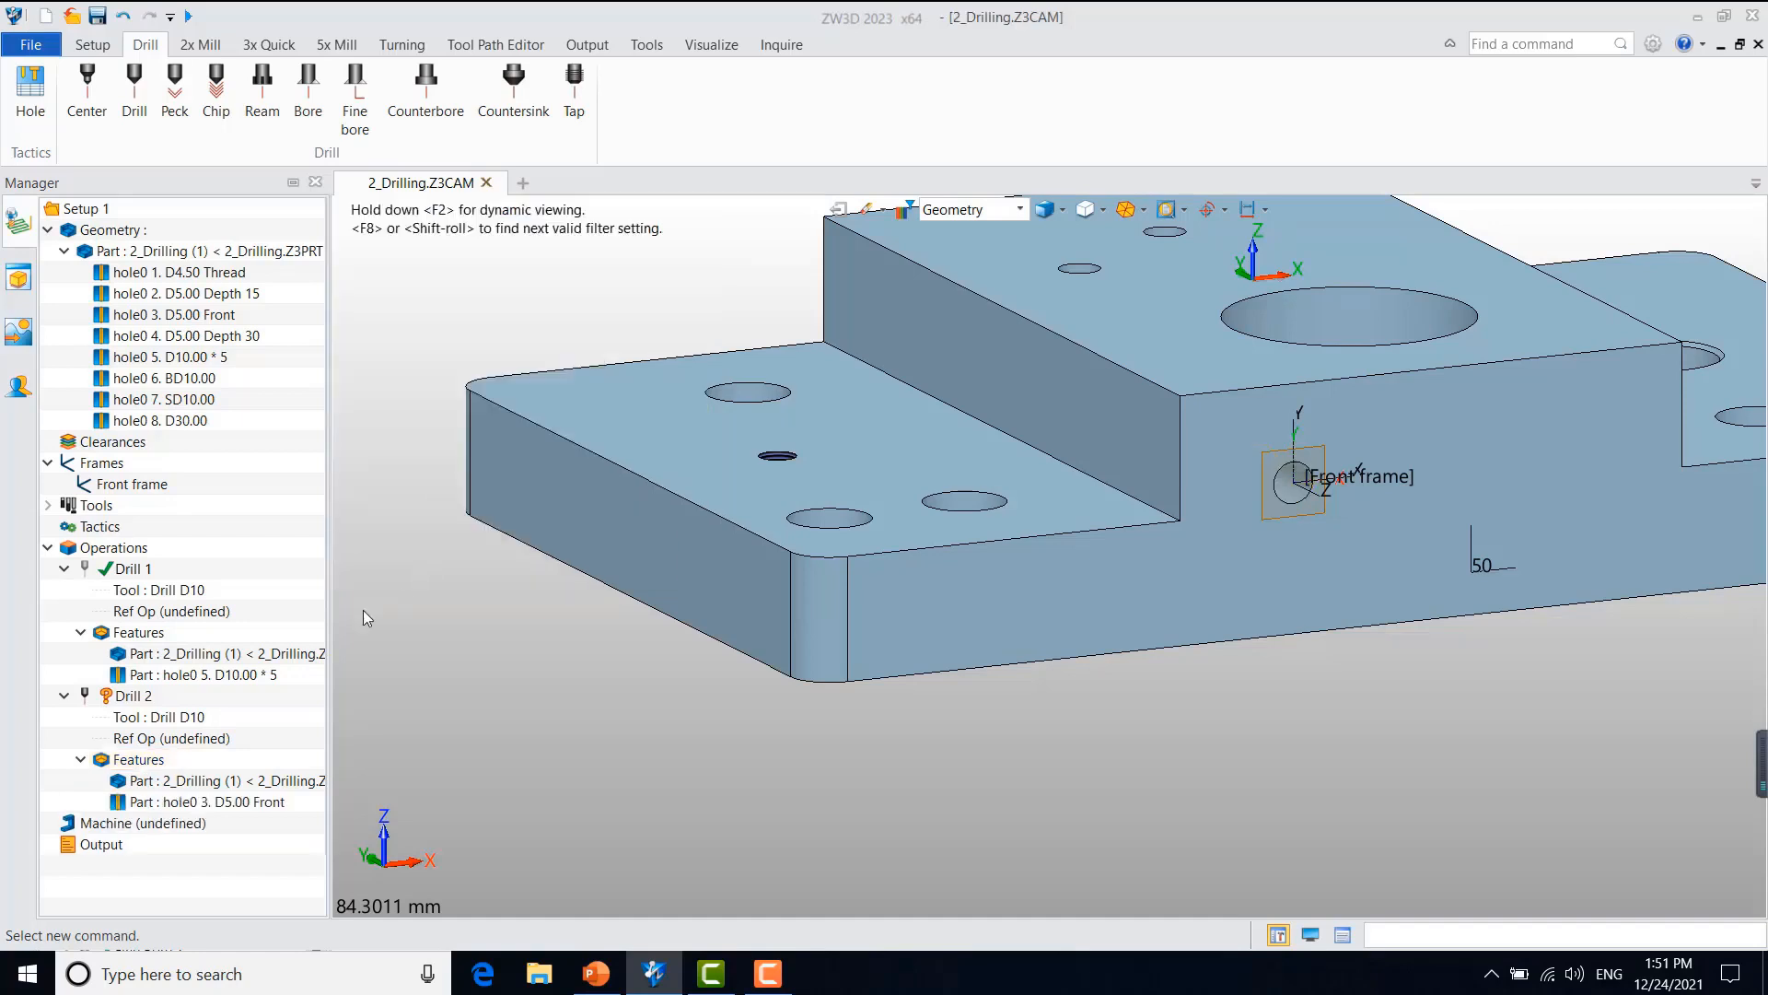
Step: Create a drill tool named Drill D5 with cutting diameter 5 and Id 2, and use it for the duplicated operation
right_click(177, 726)
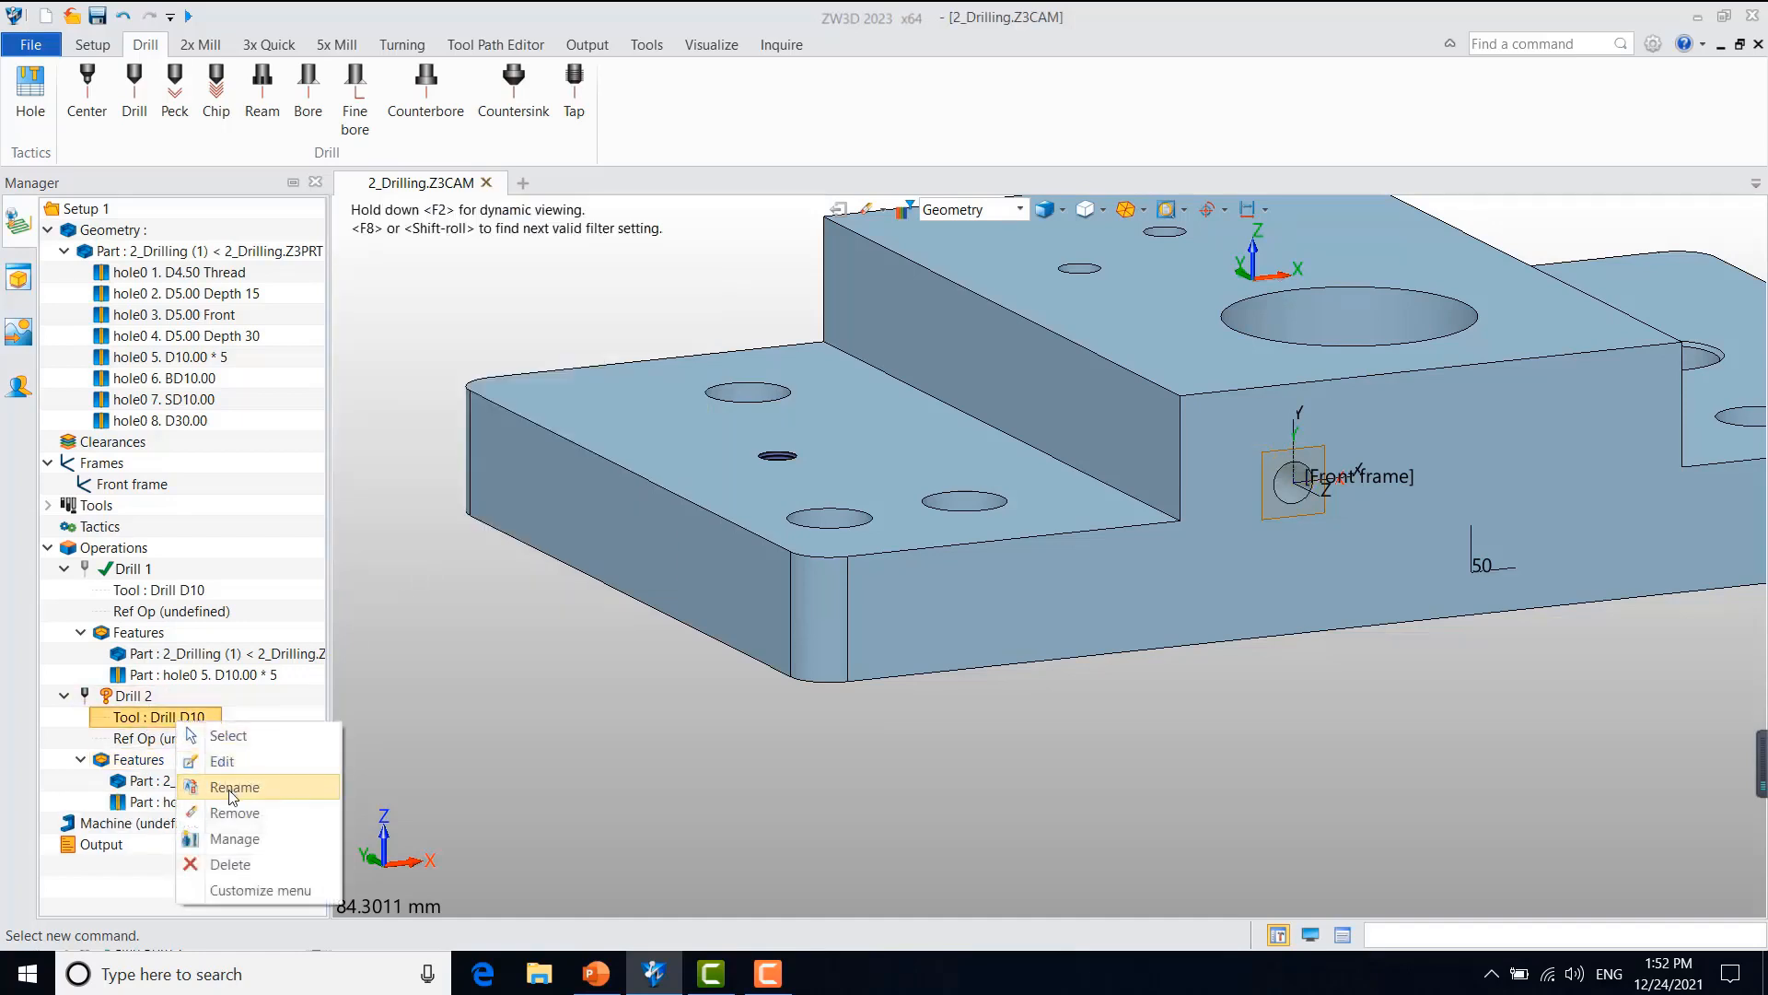
click(235, 839)
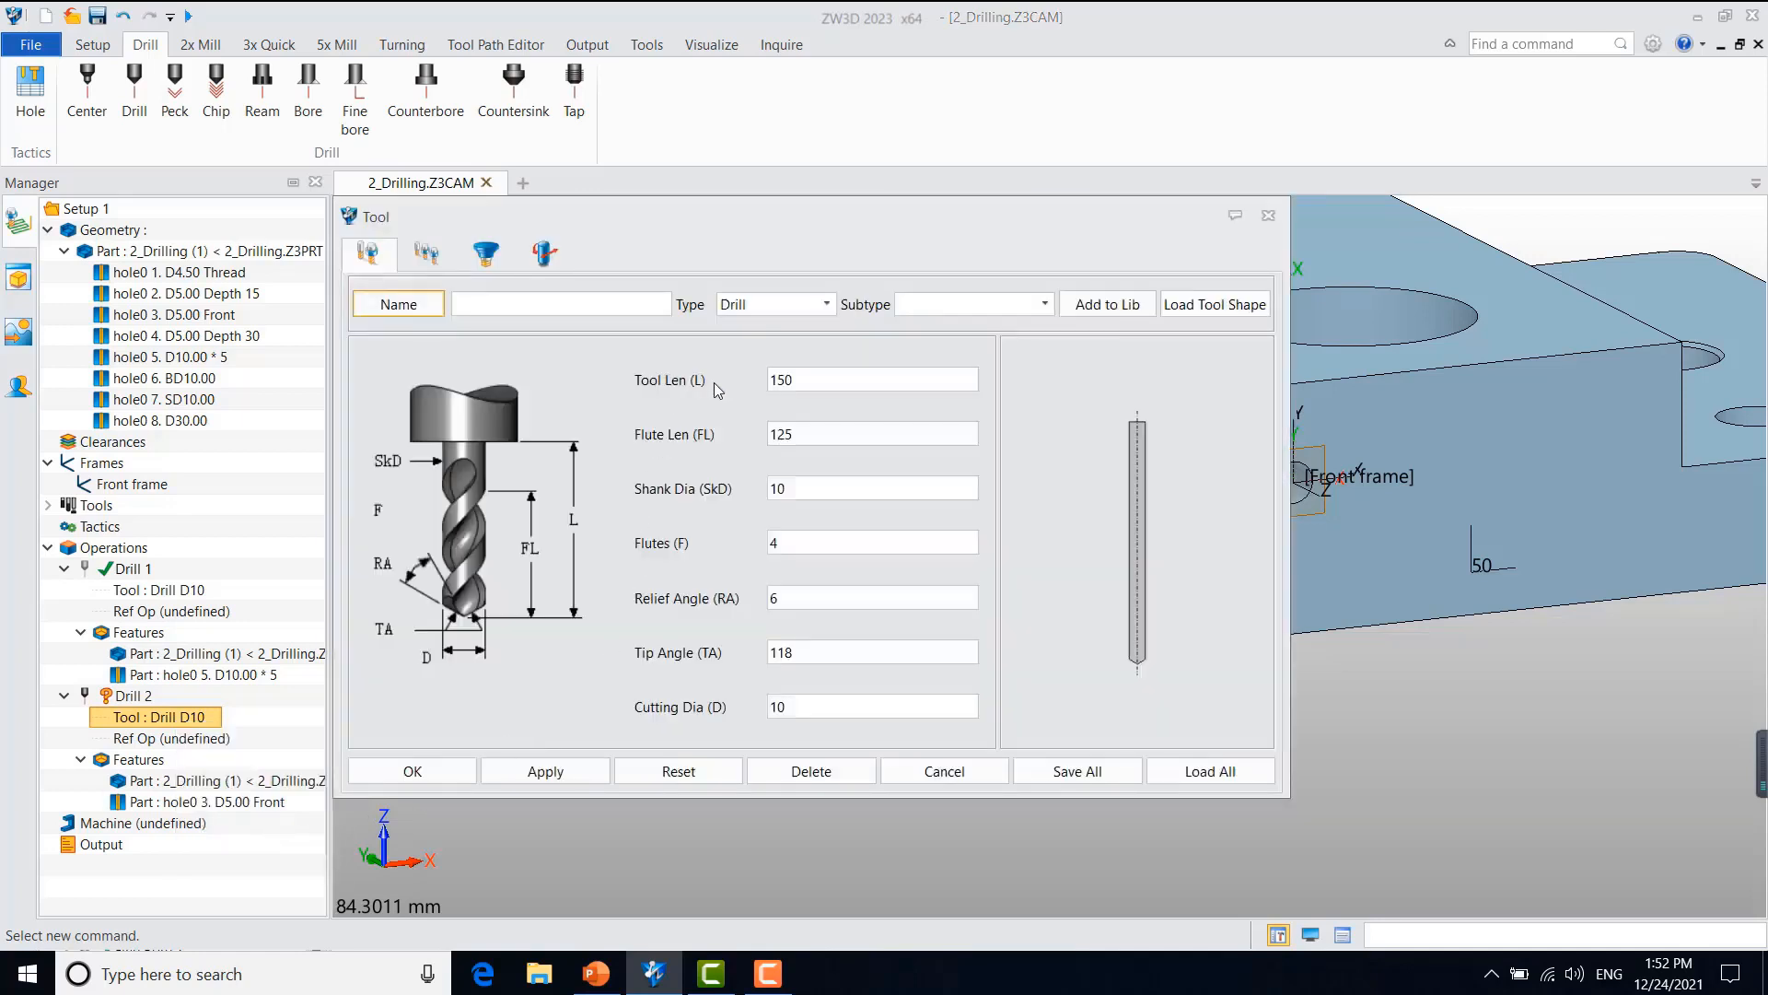
double_click(804, 709)
text(5)
click(545, 297)
text(Drill D)
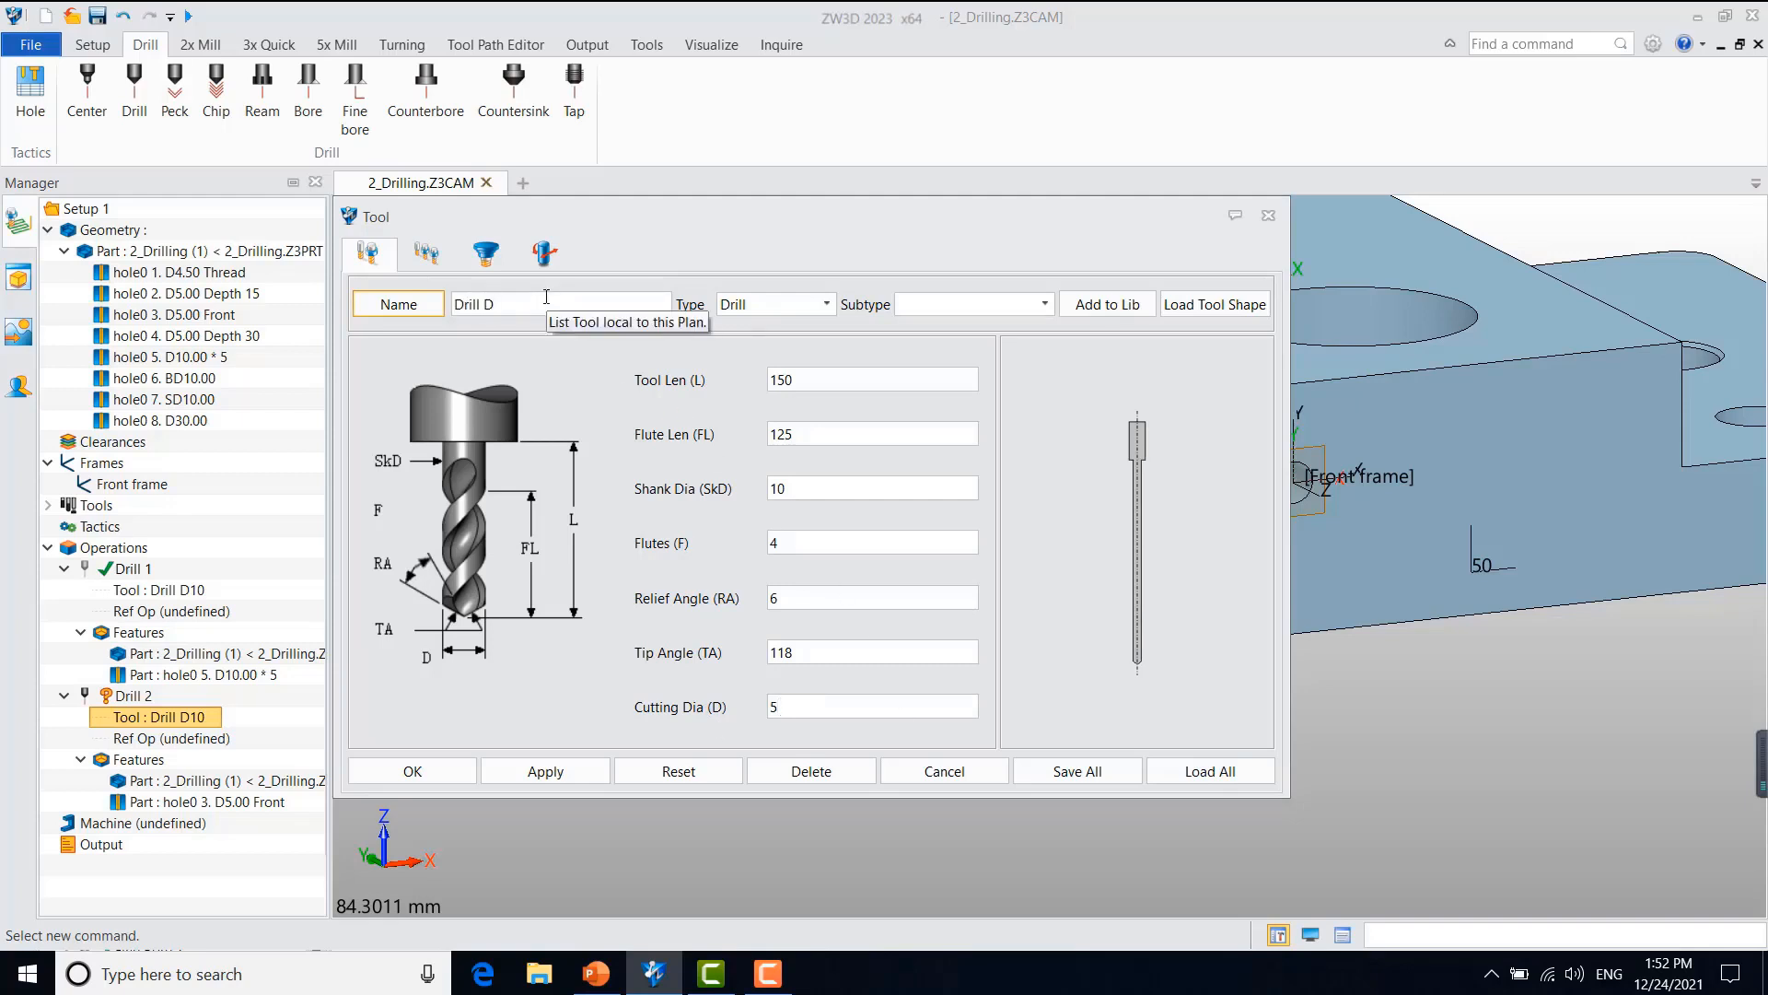
click(426, 253)
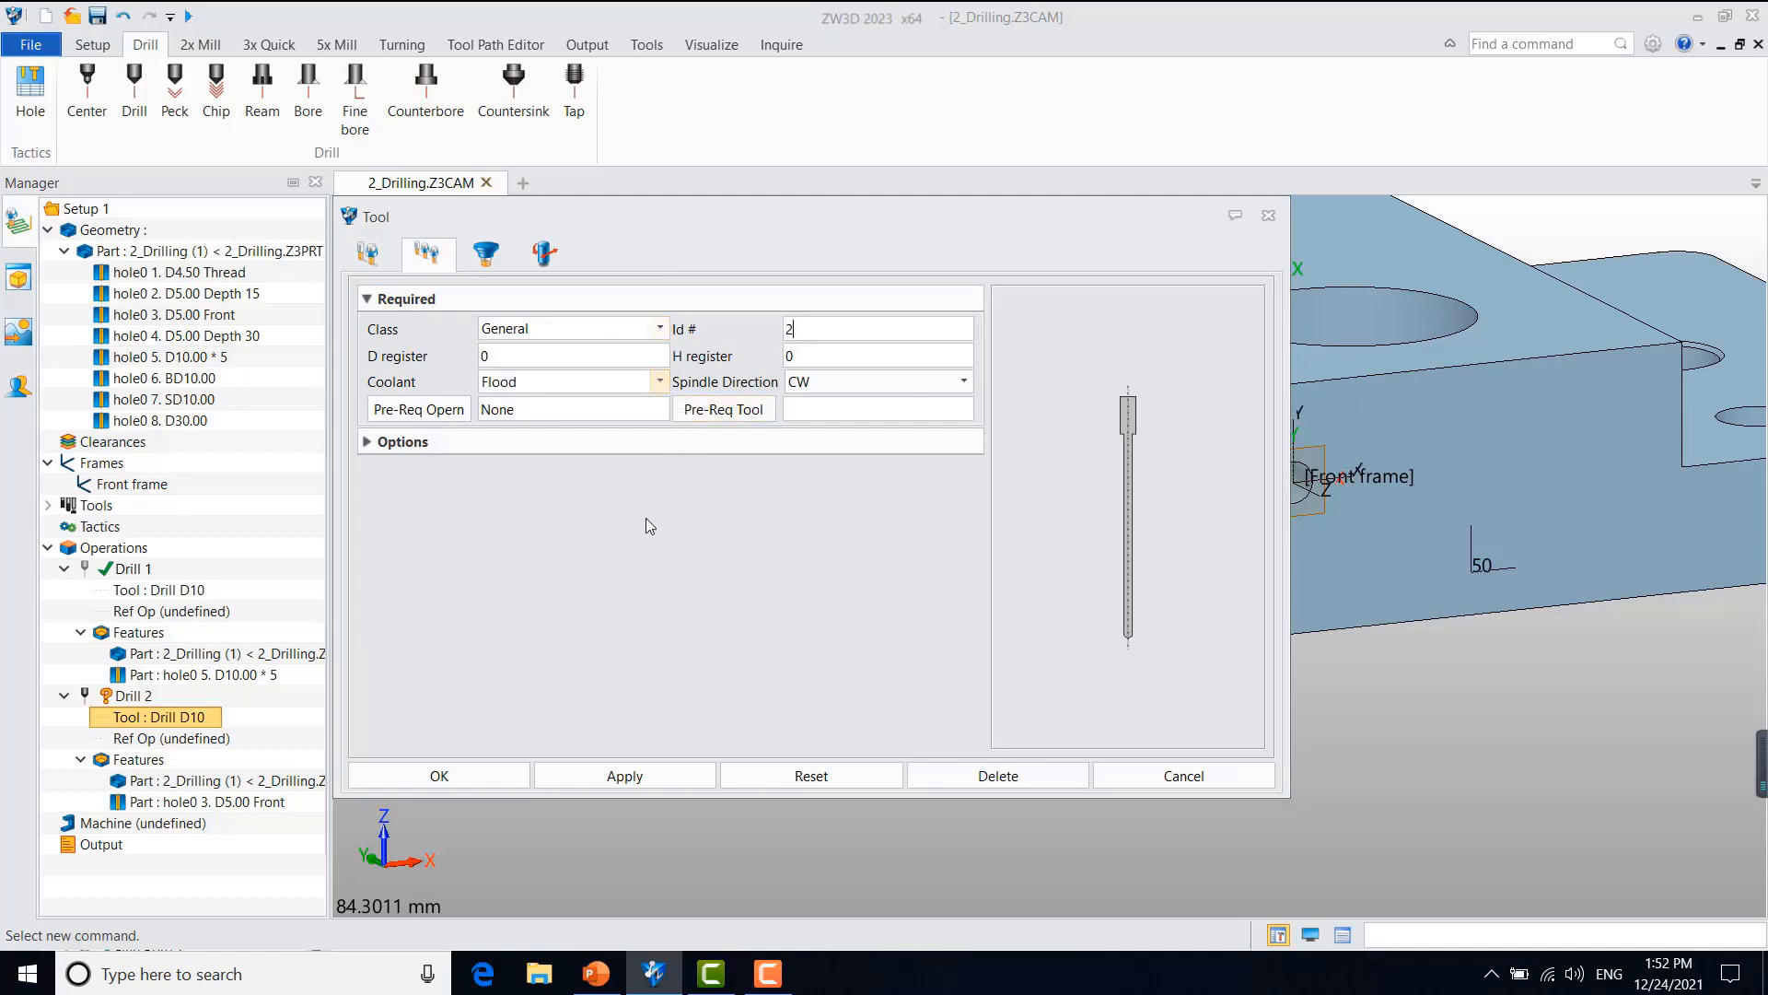
click(473, 781)
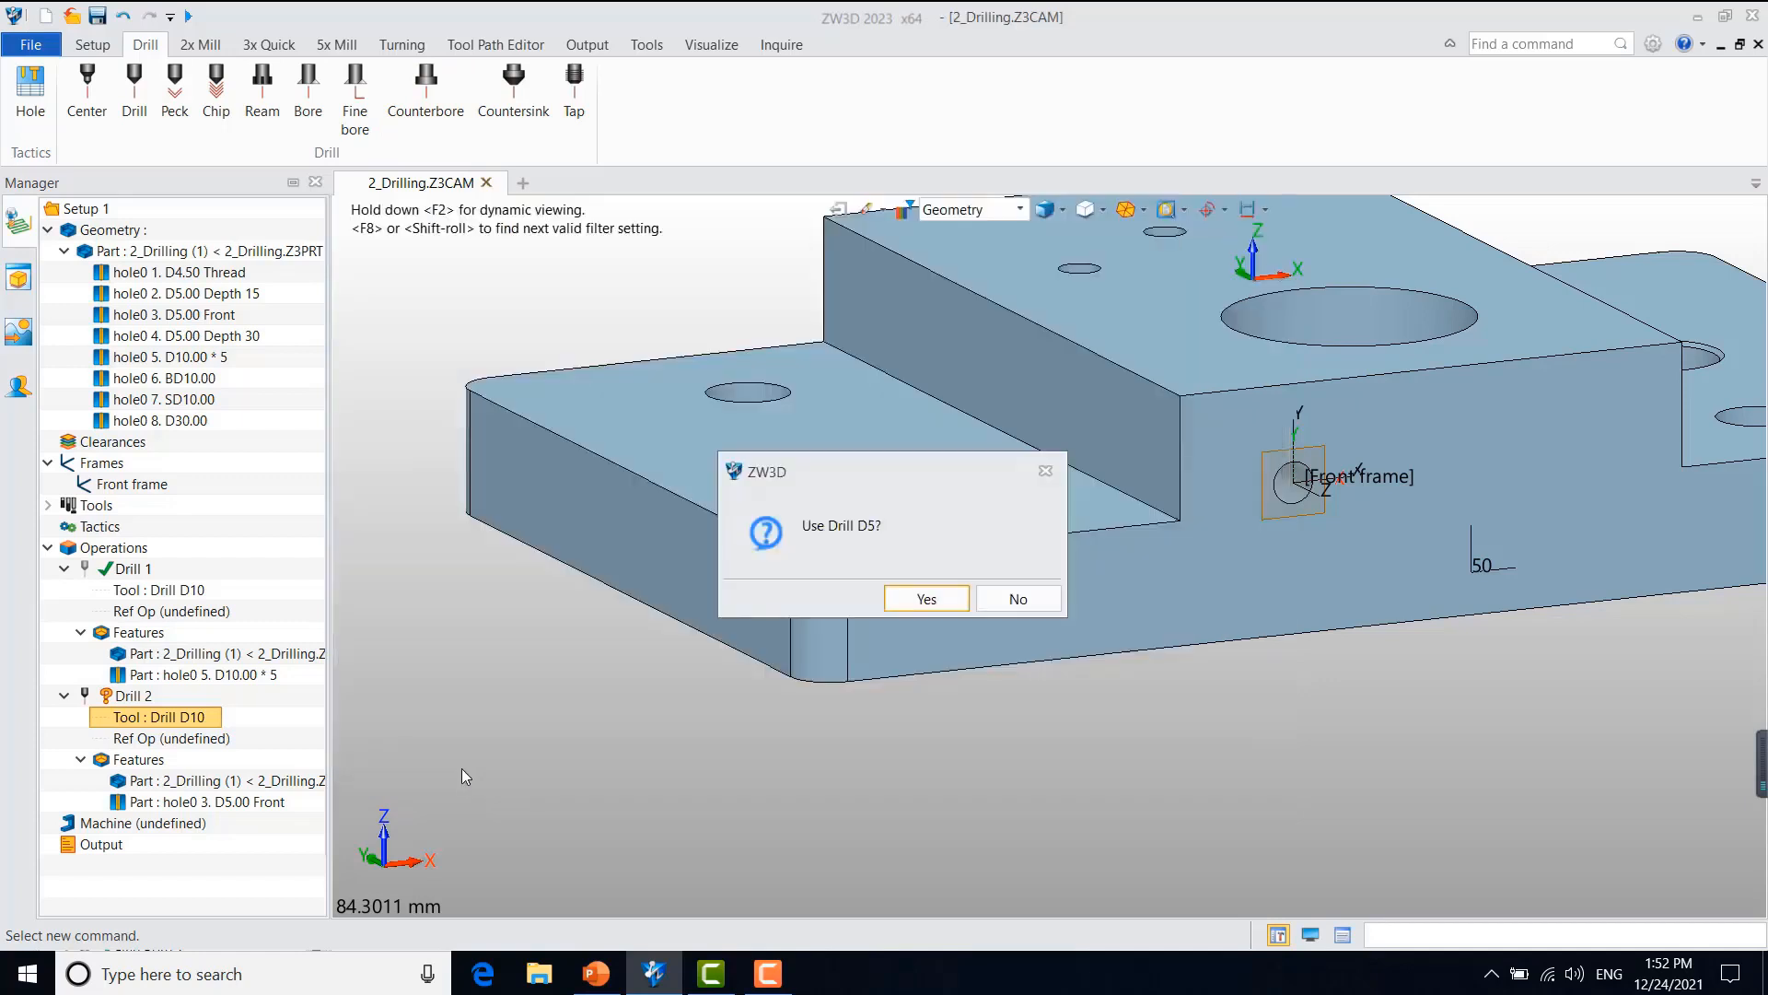
click(924, 598)
Step: Try to calculate the toolpath of the Drill 2 operation
right_click(147, 700)
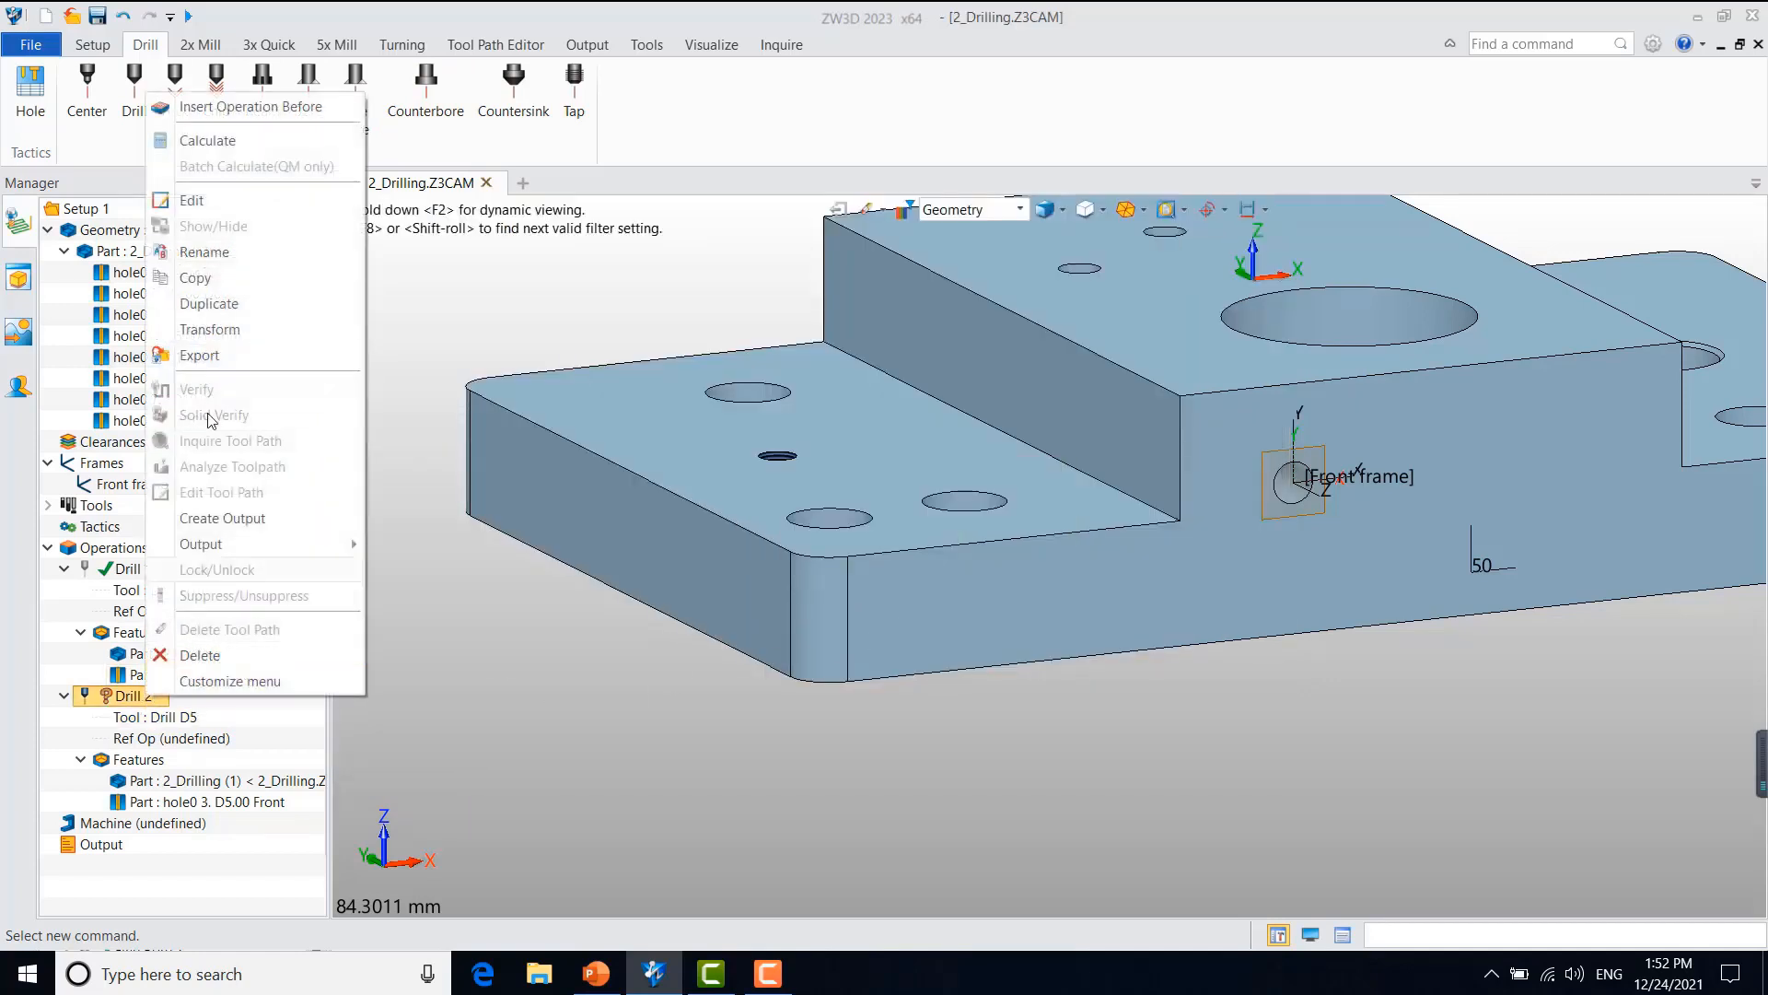
click(232, 148)
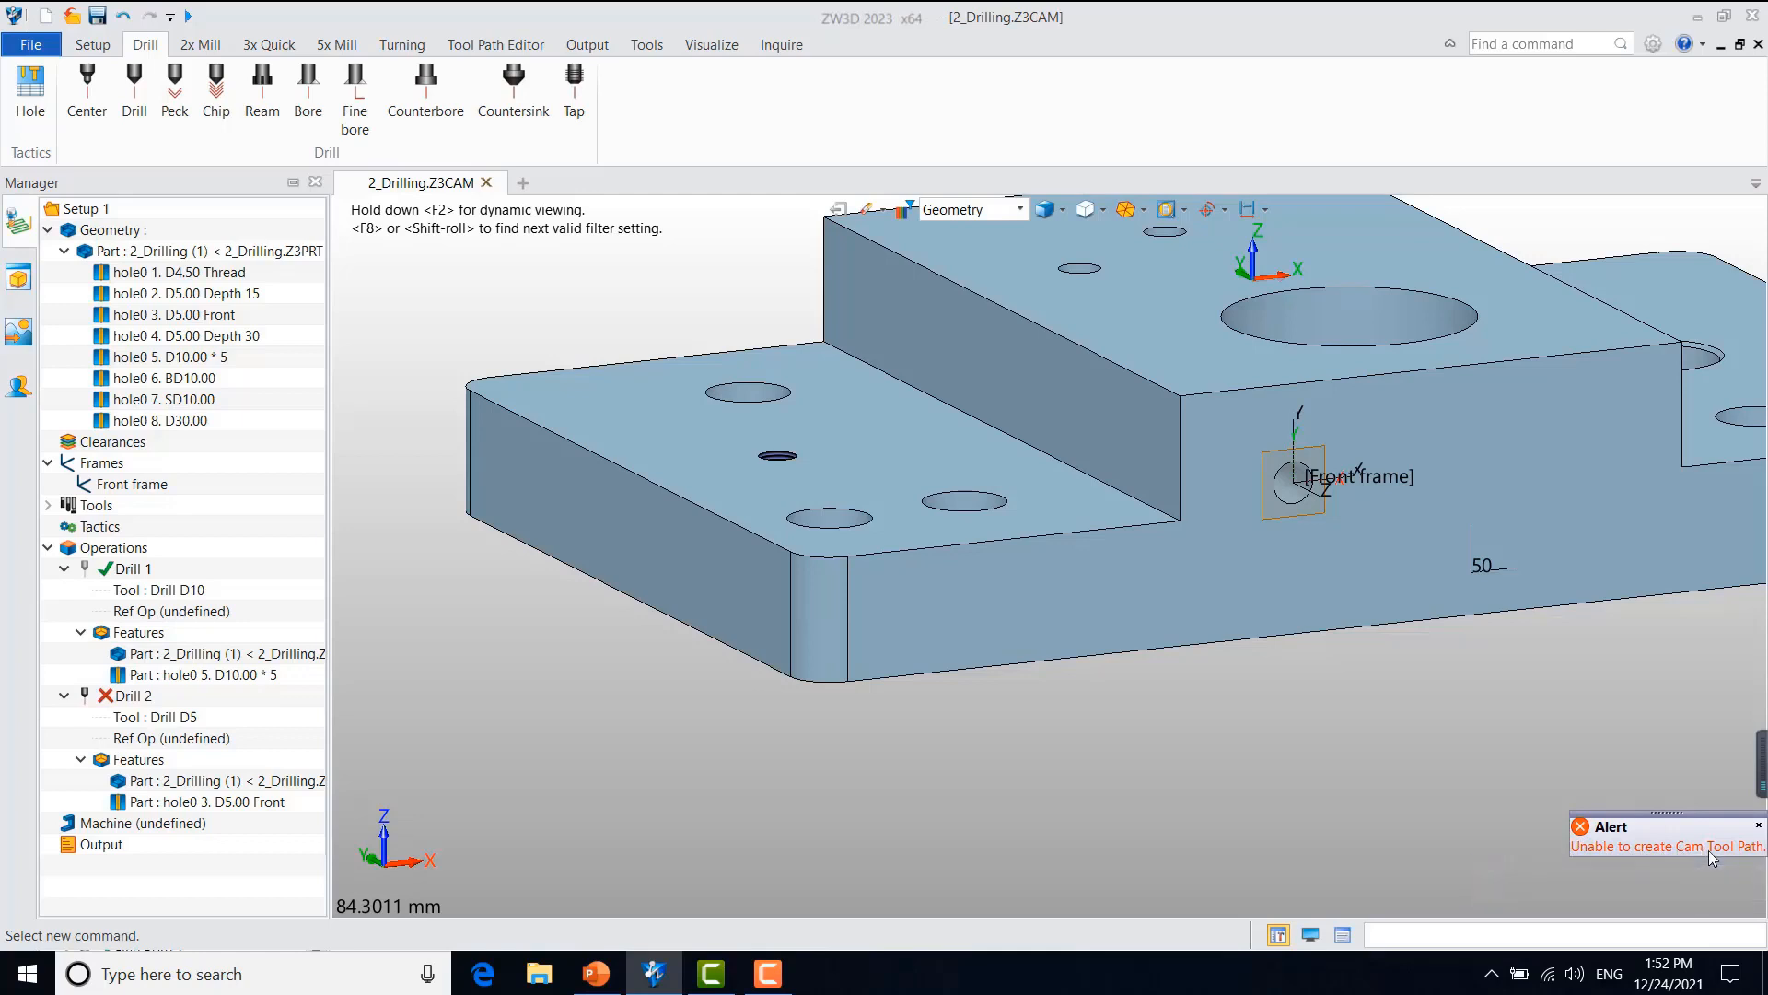
Step: Assign the Front frame to the Drill 2 operation and recalculate its toolpath
double_click(147, 697)
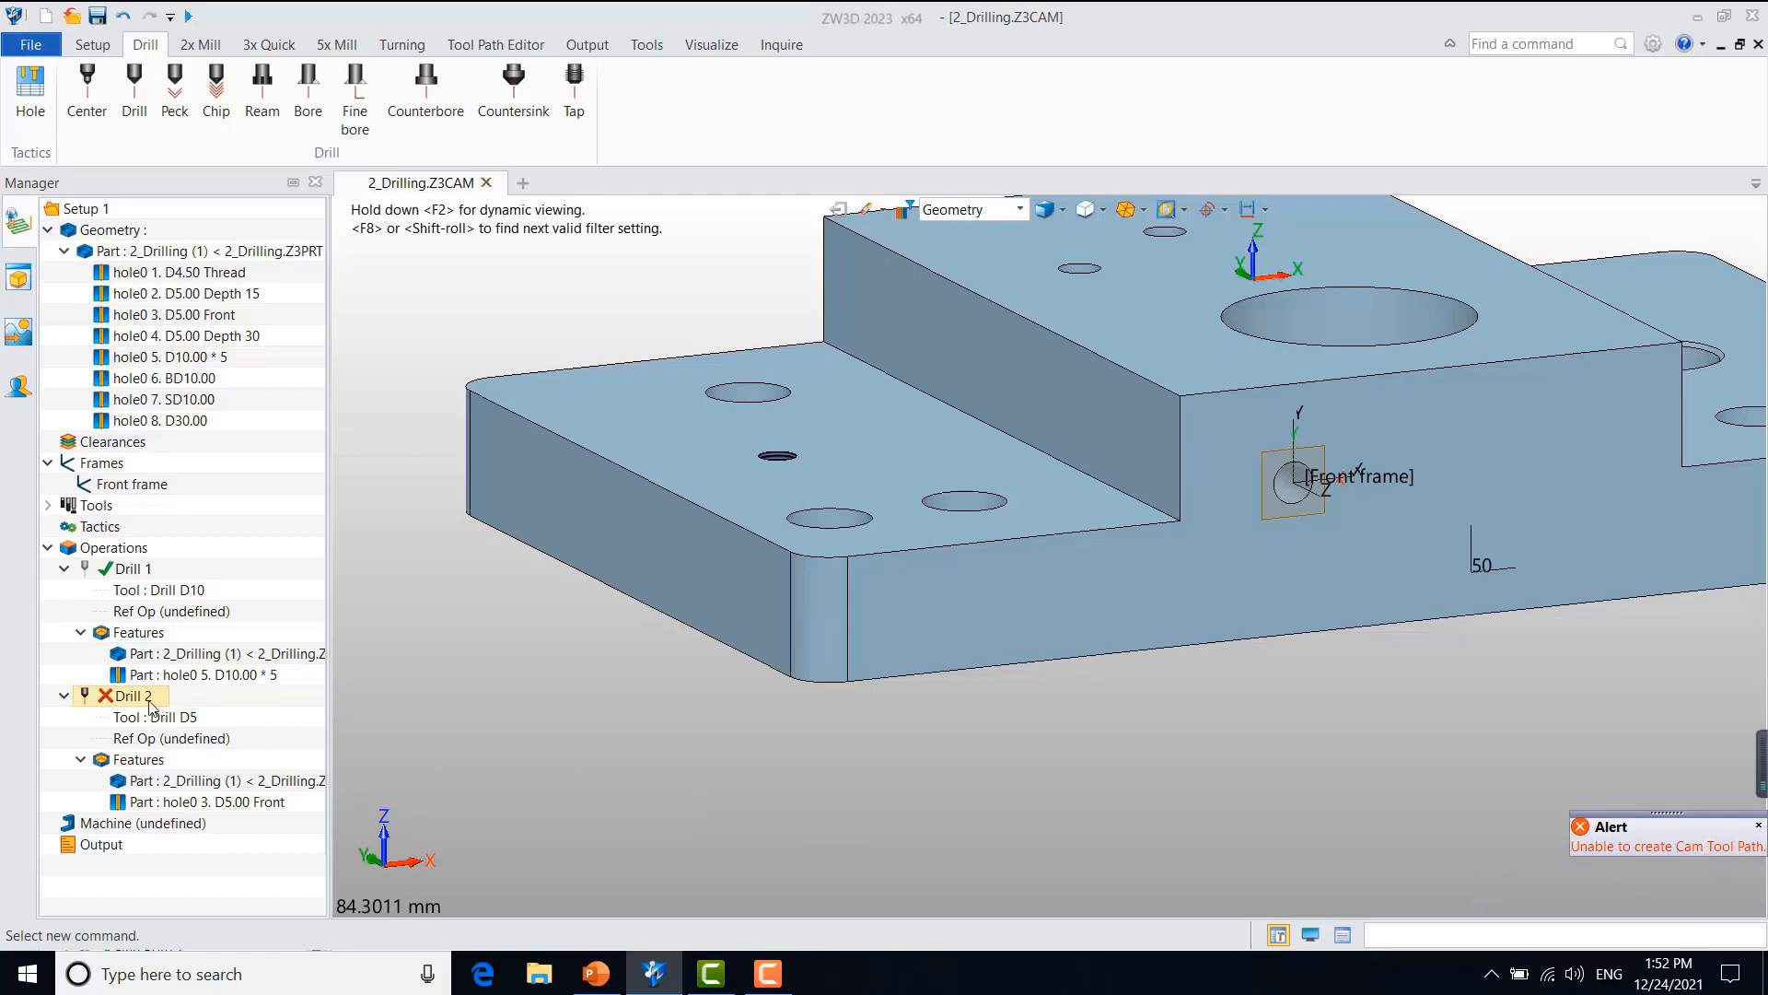
click(108, 330)
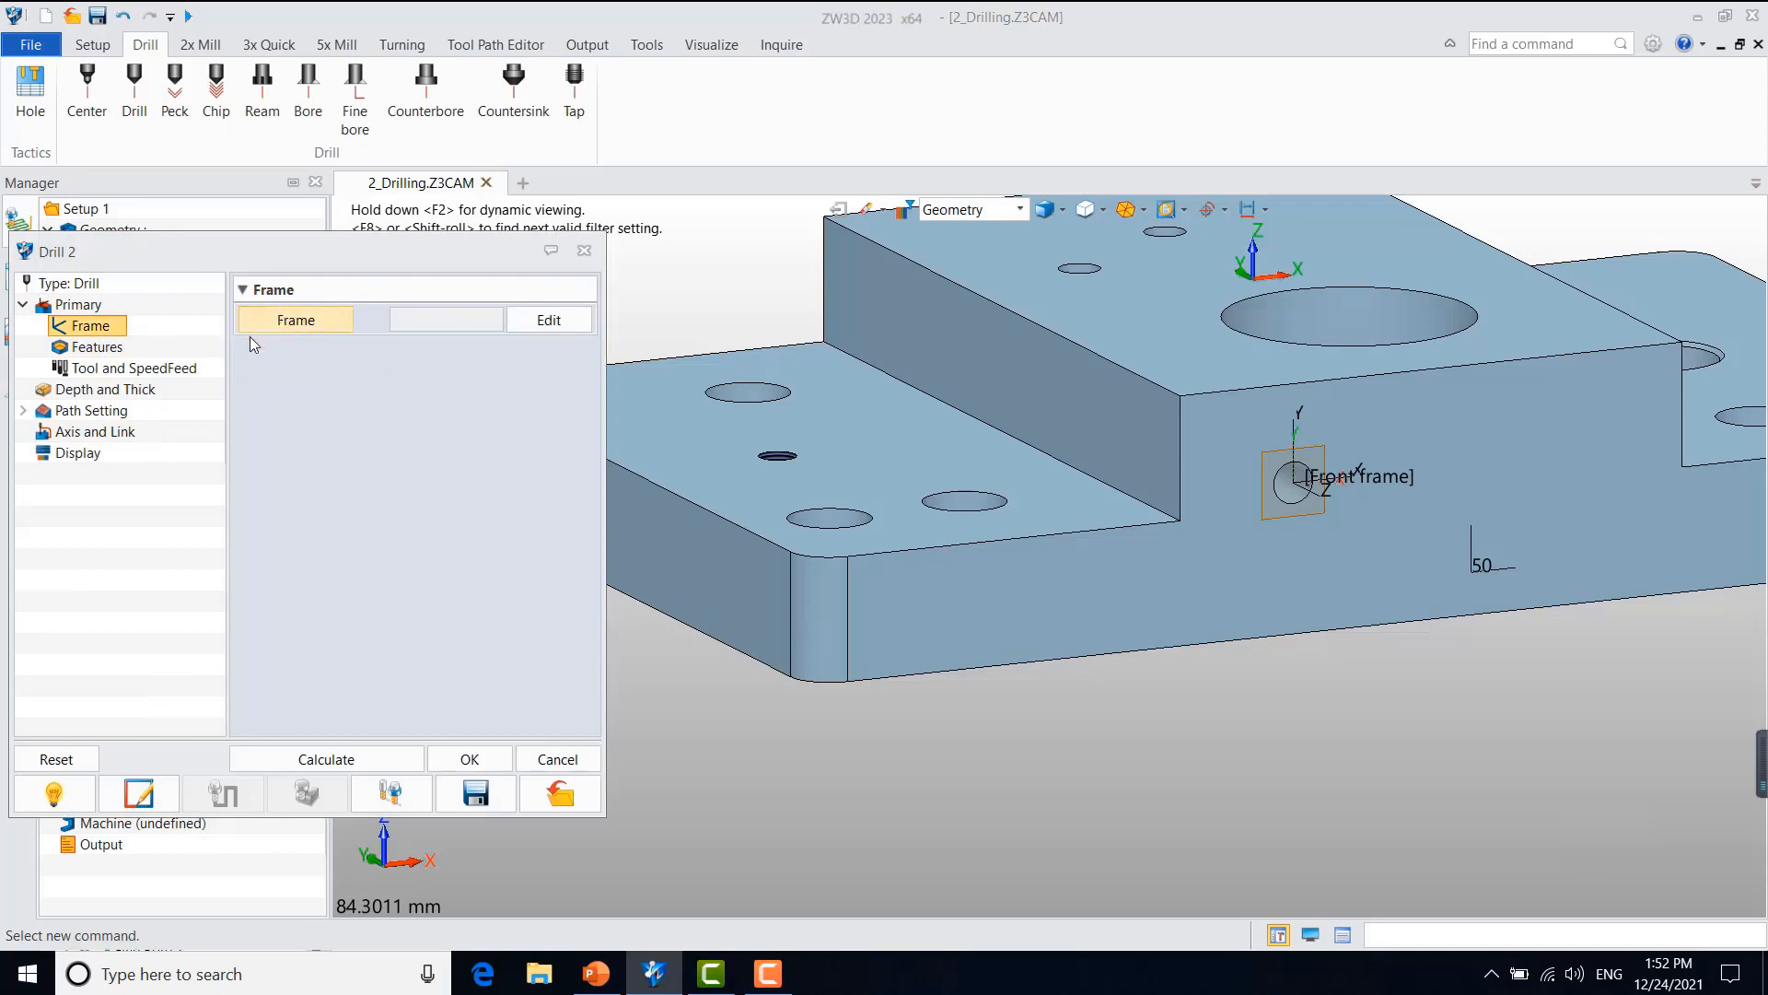
click(324, 330)
double_click(385, 410)
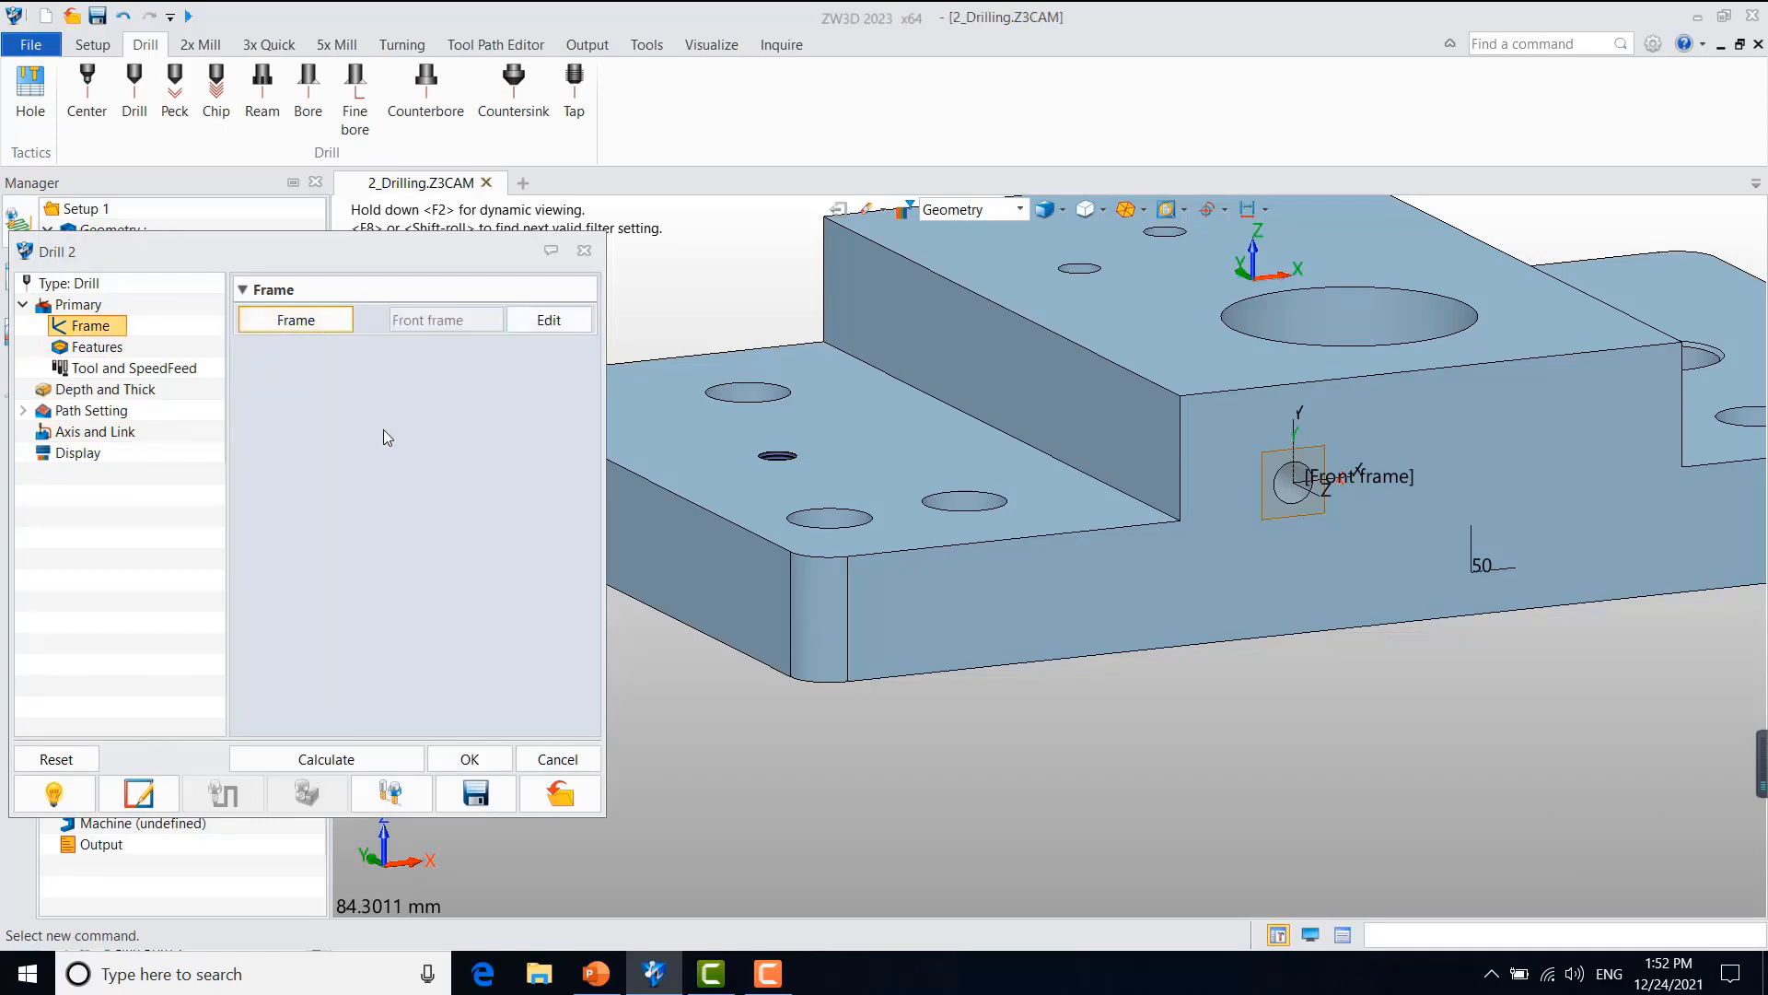
click(340, 755)
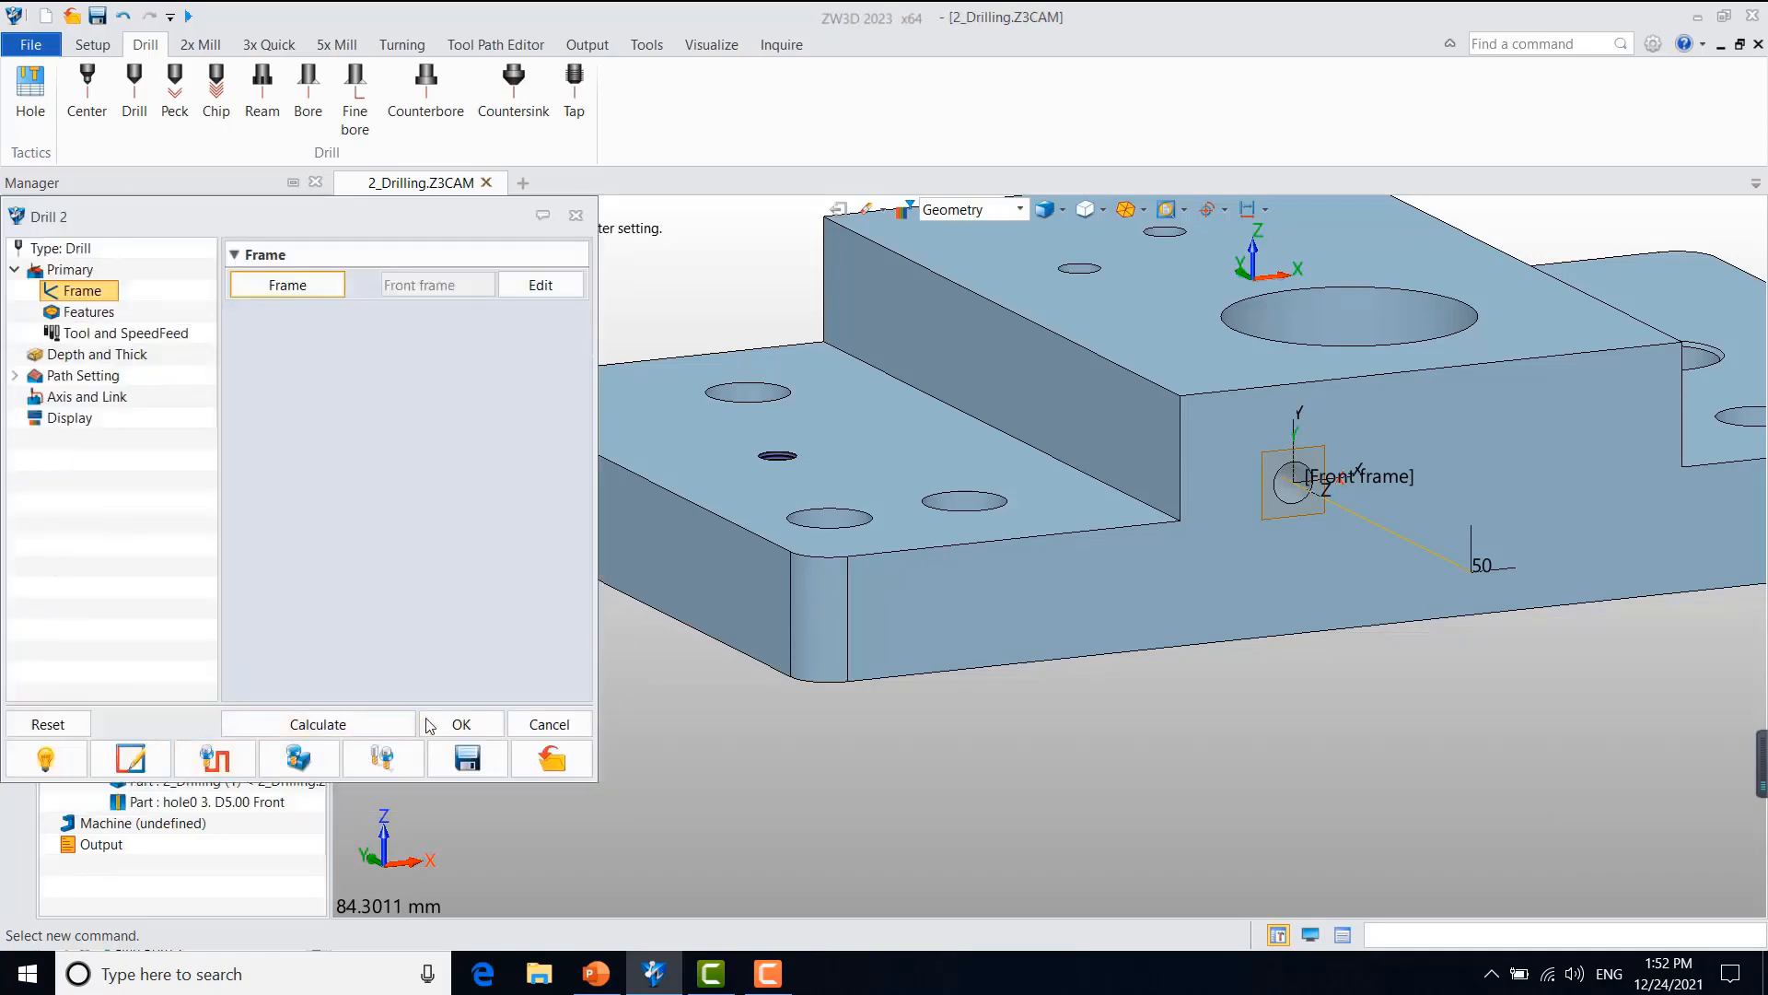
scroll(1081, 590, down, 2)
mouse_move(1305, 637)
right_down()
mouse_move(1366, 652)
mouse_move(1335, 651)
right_up()
Step: Reset the Drill 2 frame to None, set the axis type to 5-Axis and recalculate the toolpath
click(284, 291)
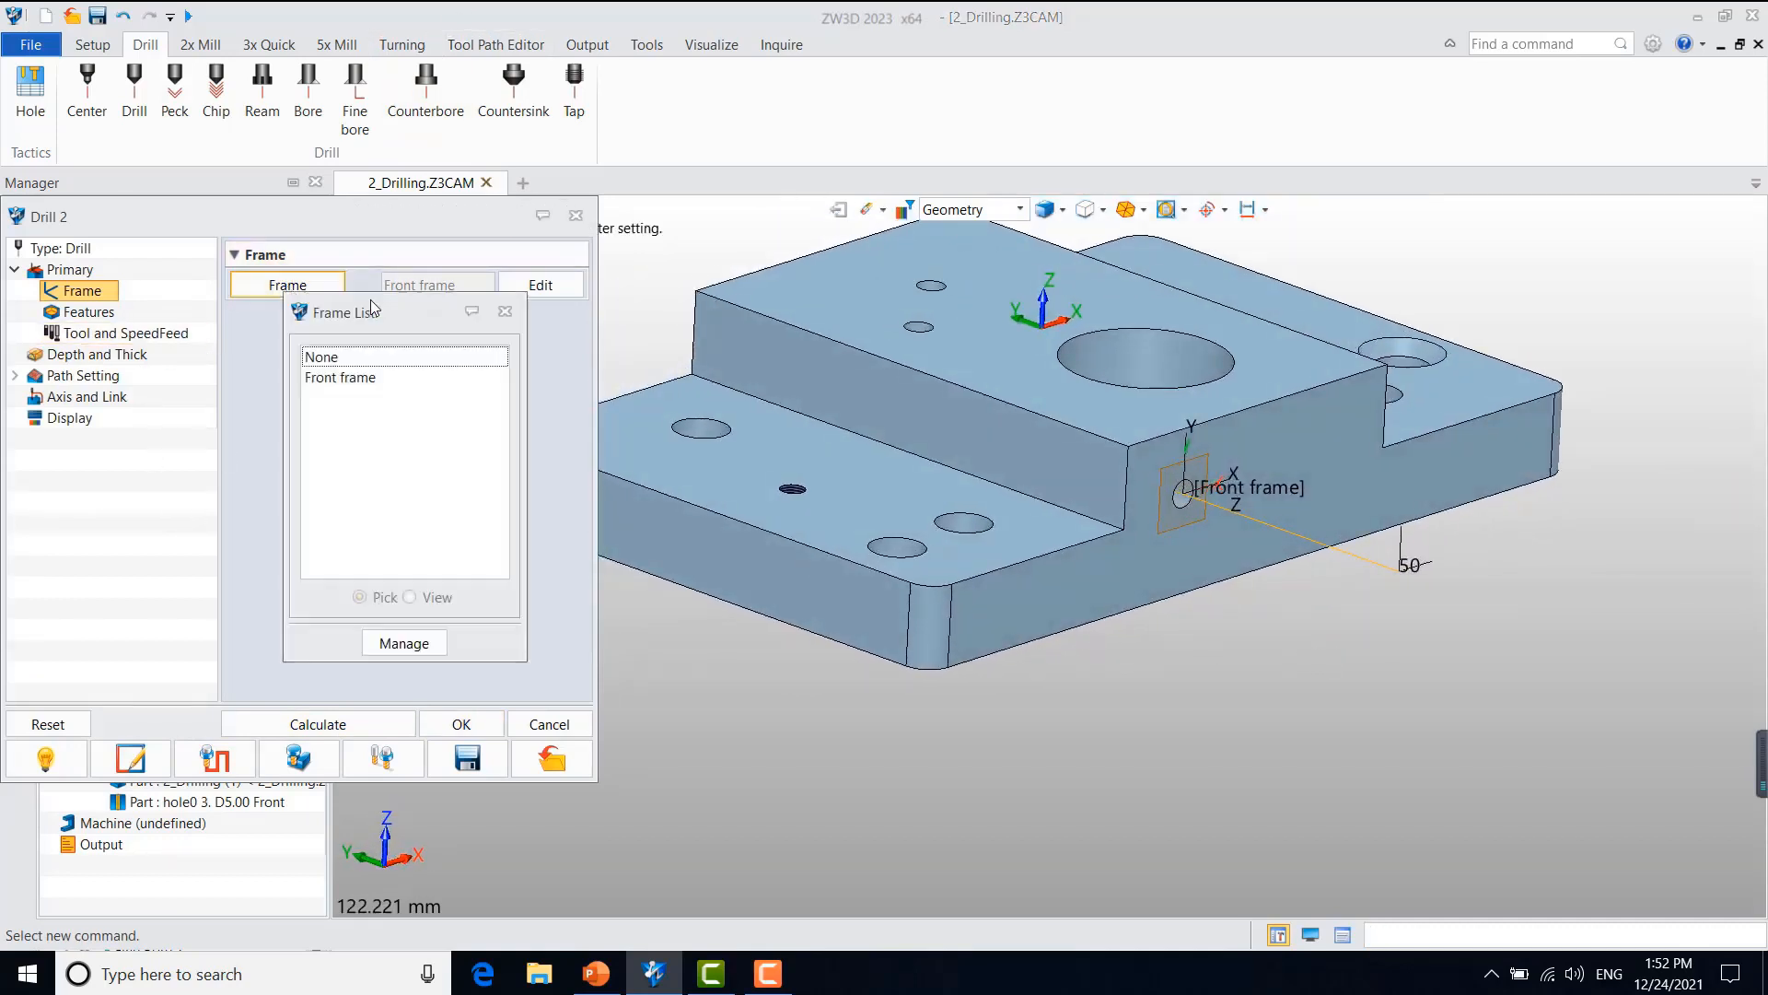
click(325, 359)
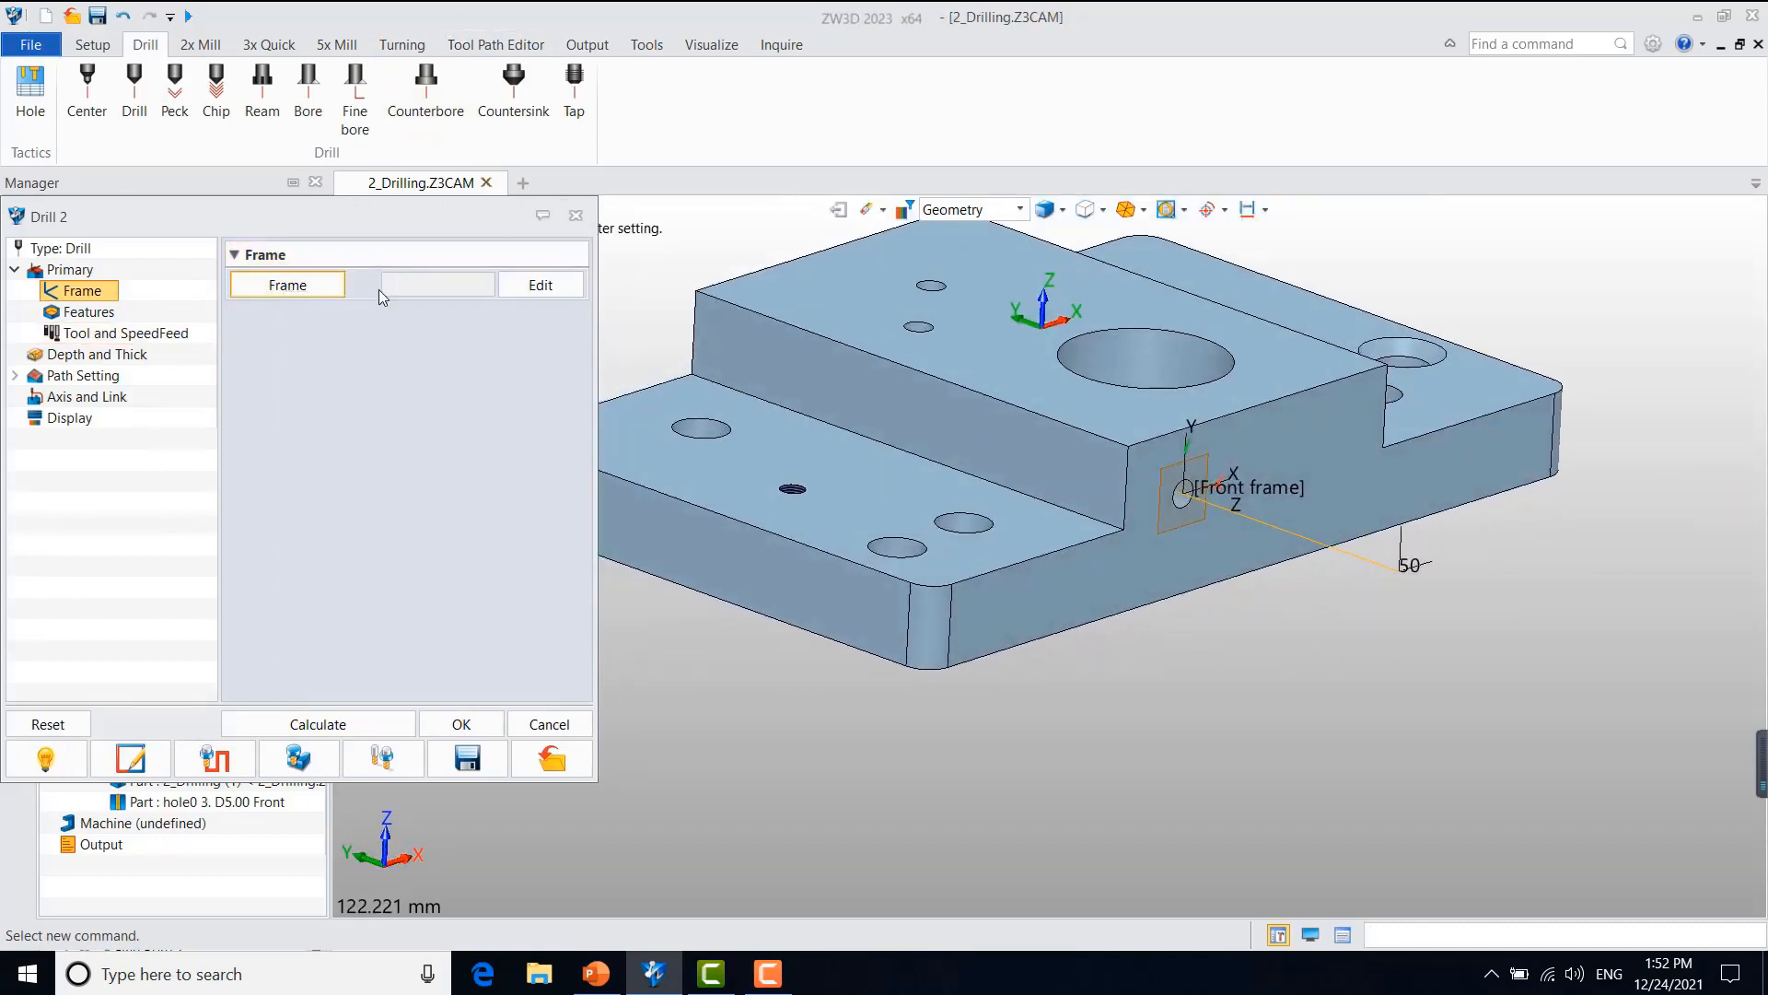
click(85, 399)
click(466, 285)
click(460, 330)
click(369, 720)
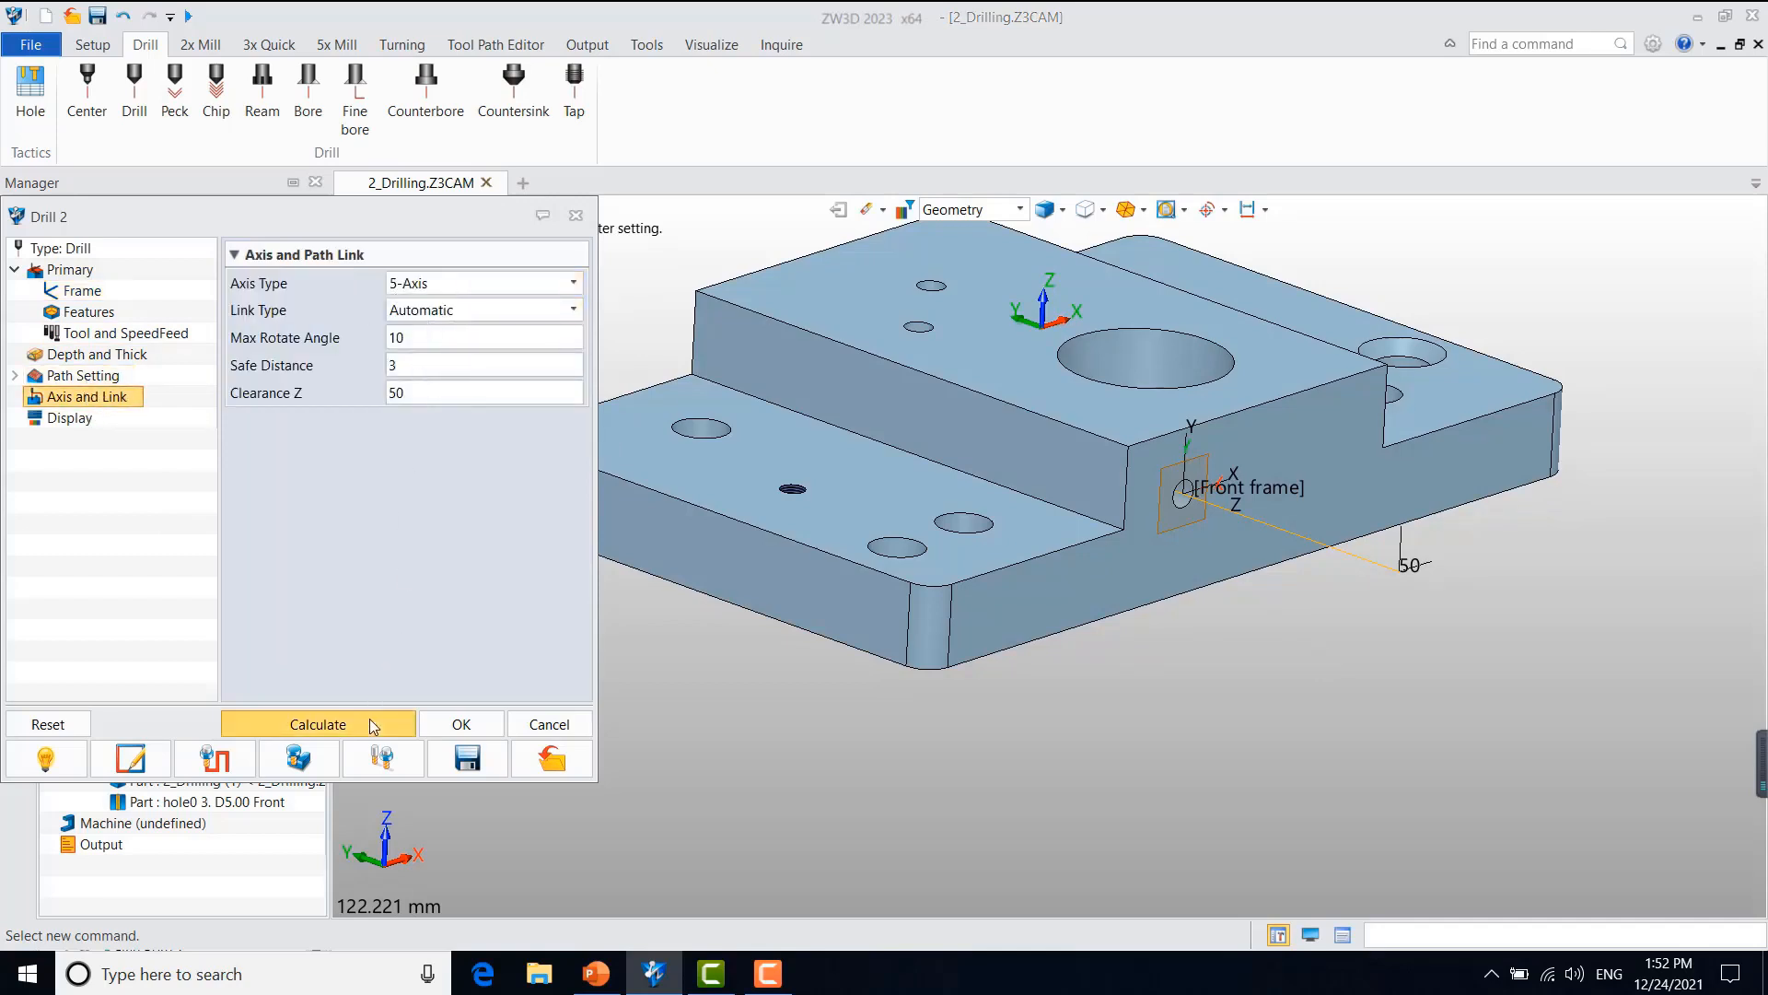
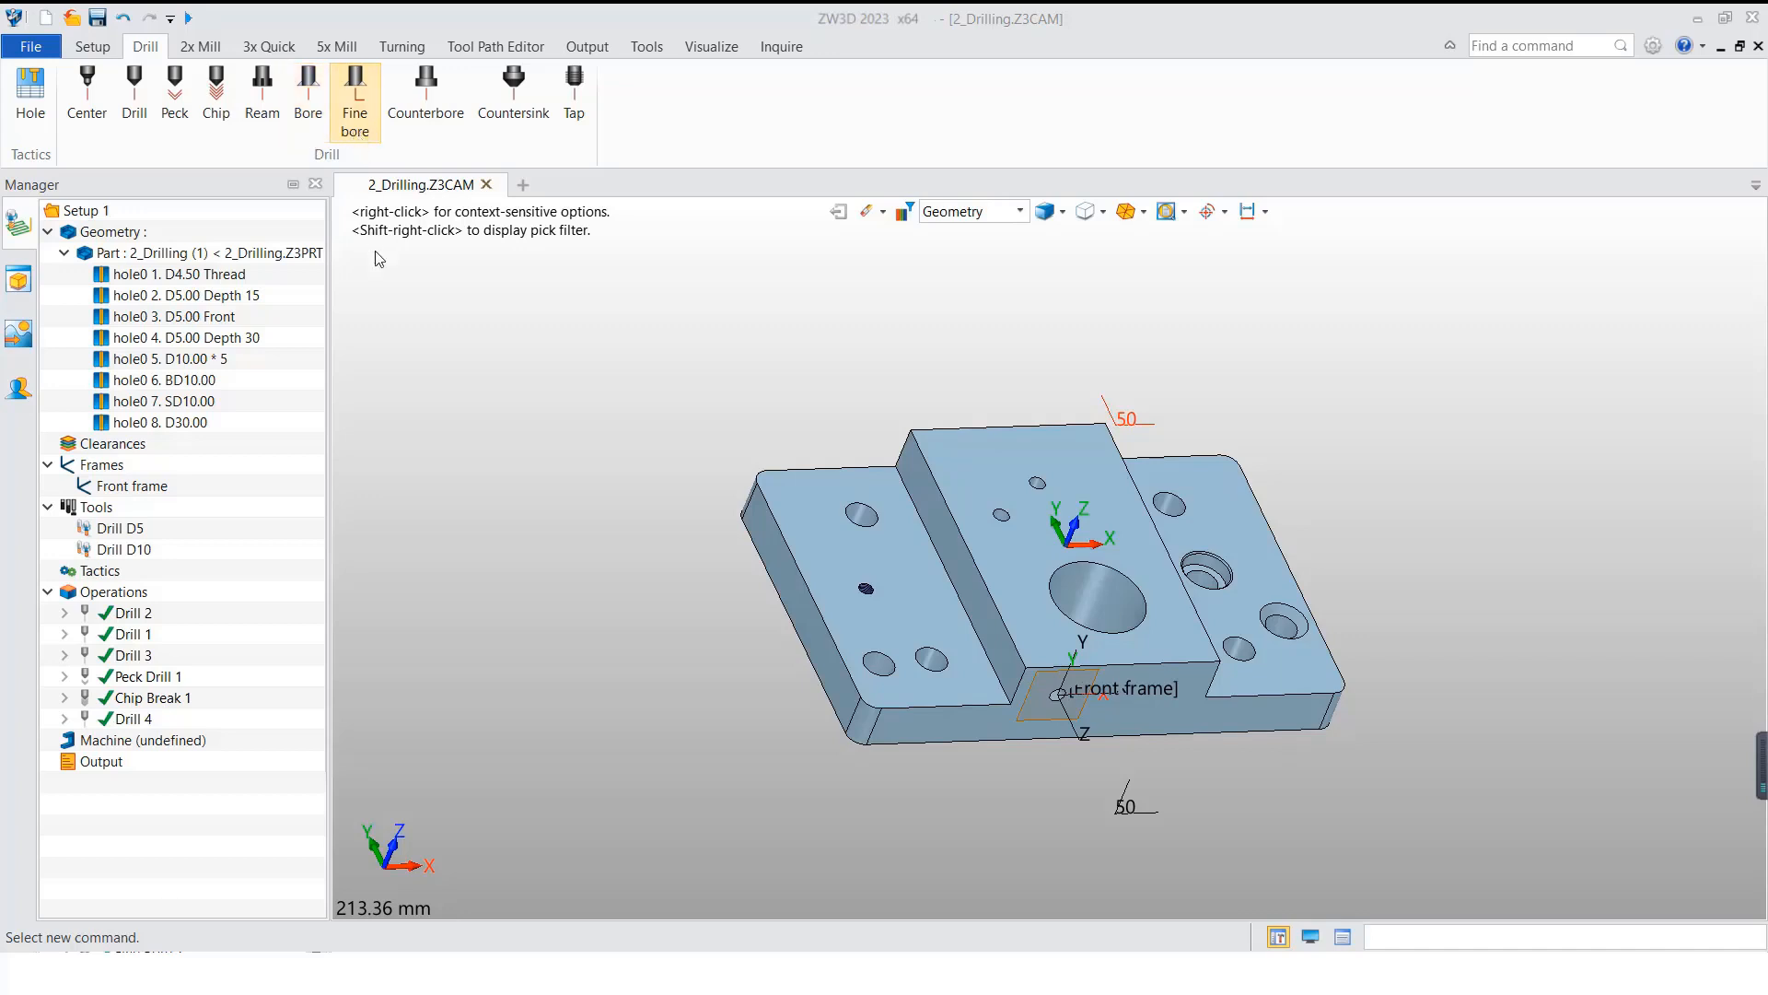
right_drag(567, 523, 648, 563)
middle_drag(680, 626, 673, 601)
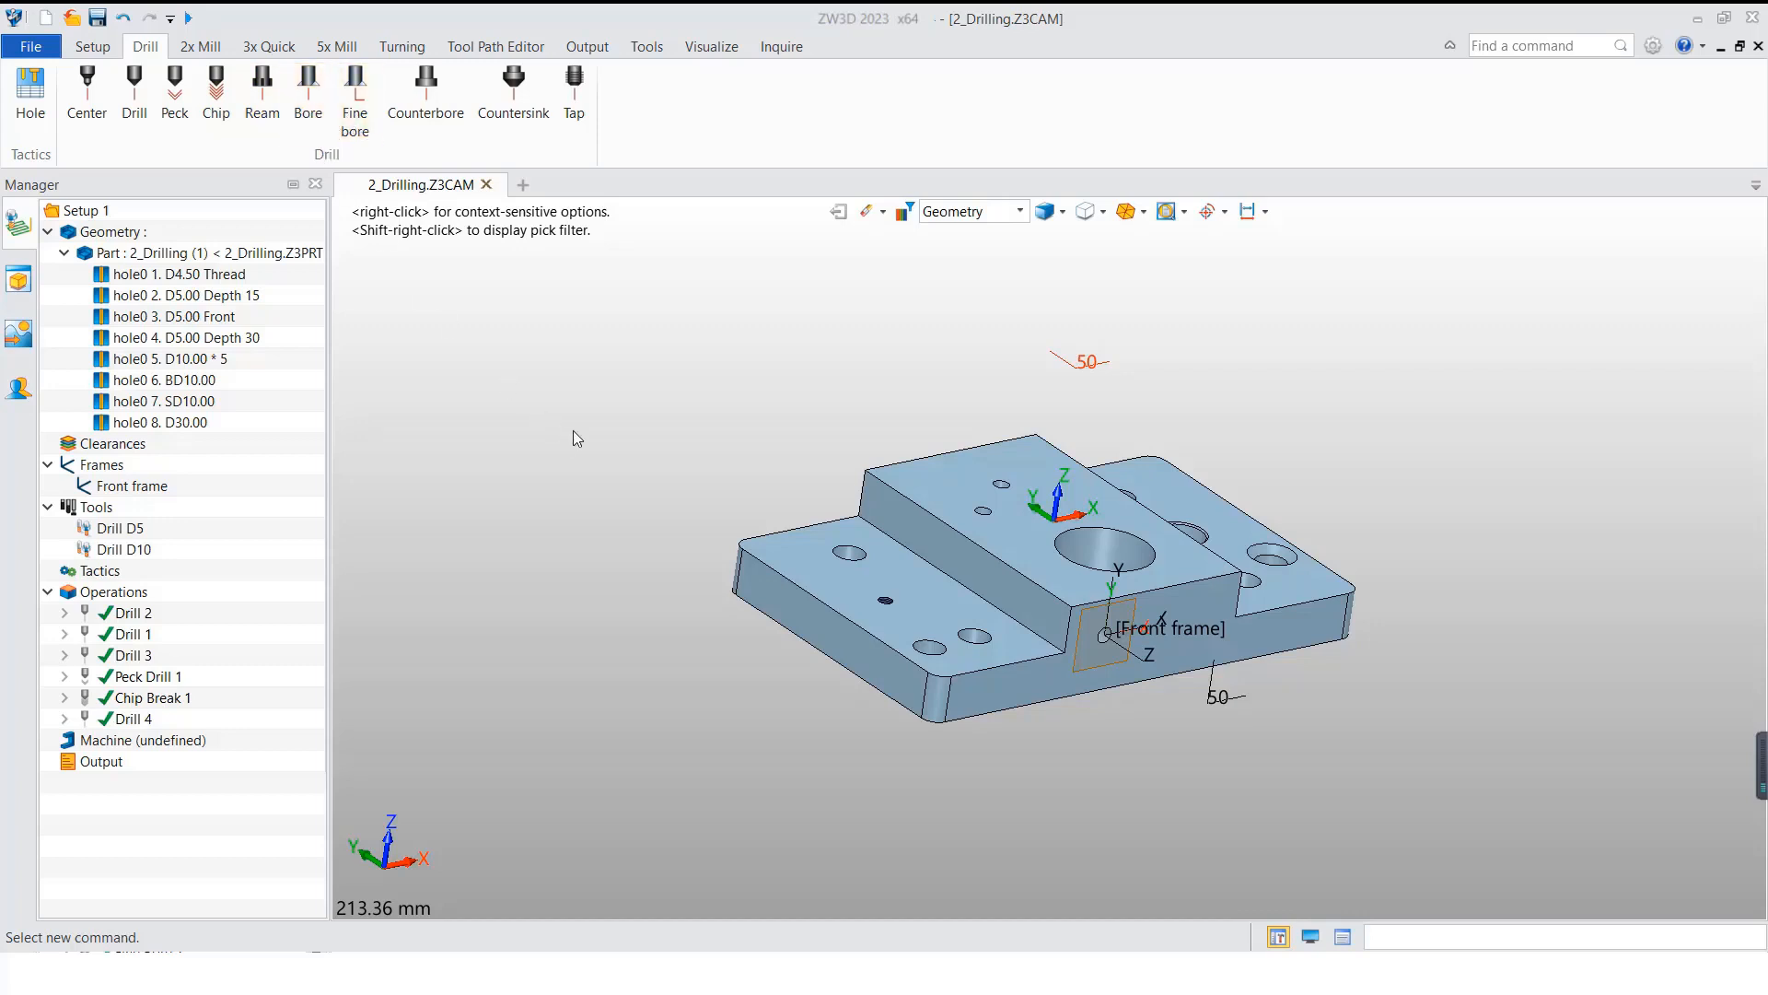
middle_drag(572, 429, 525, 506)
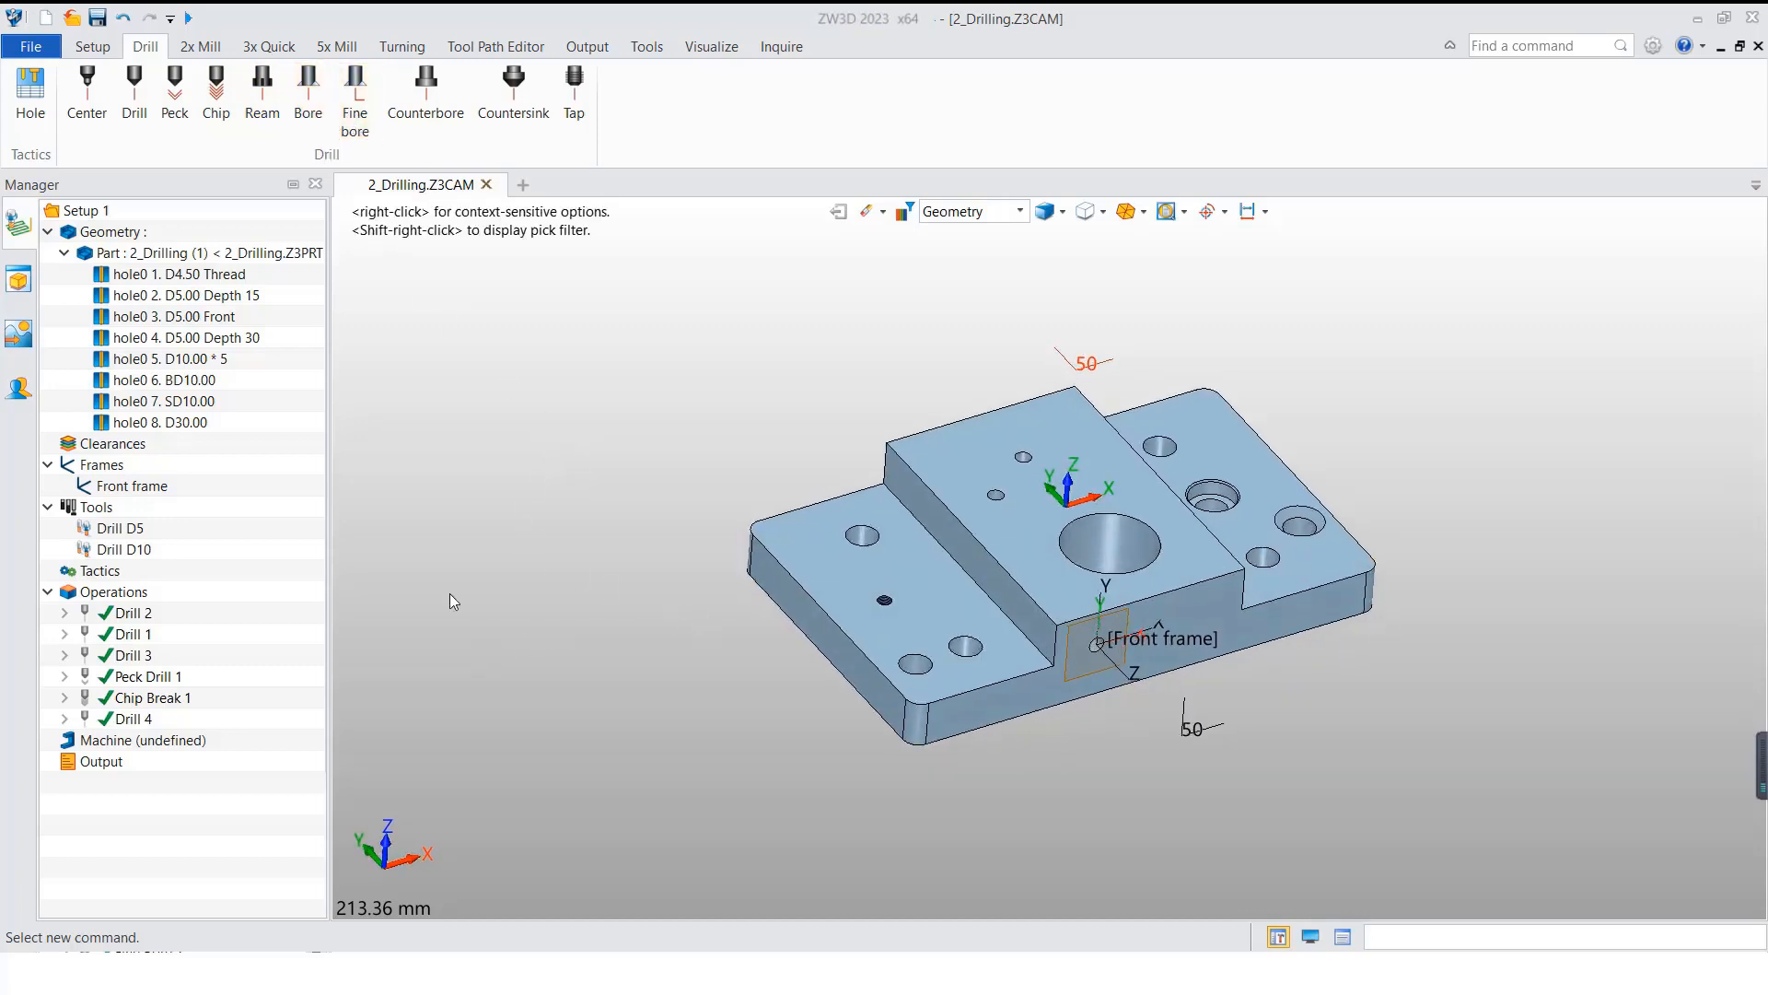
Step: Create a drill tool named Drill D9.5 with cutting diameter 9.5 and Id 3 for the Drill 3 operation on the D10 holes
click(210, 359)
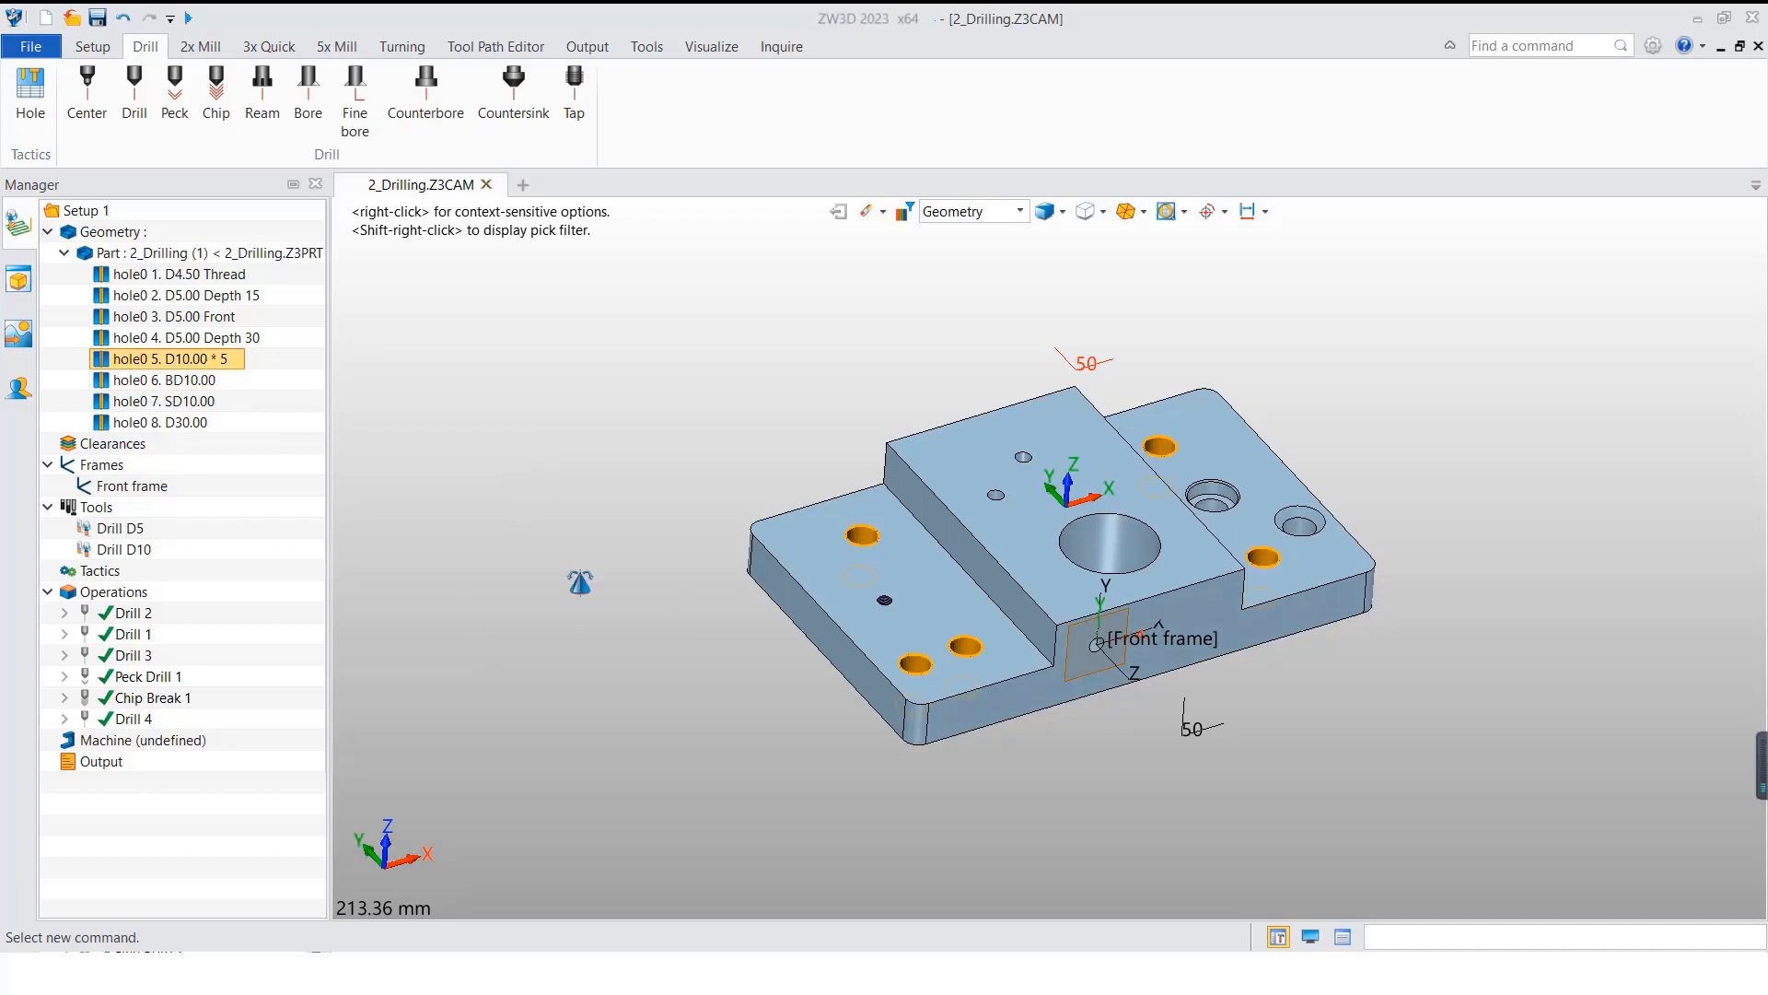
middle_drag(580, 582, 611, 565)
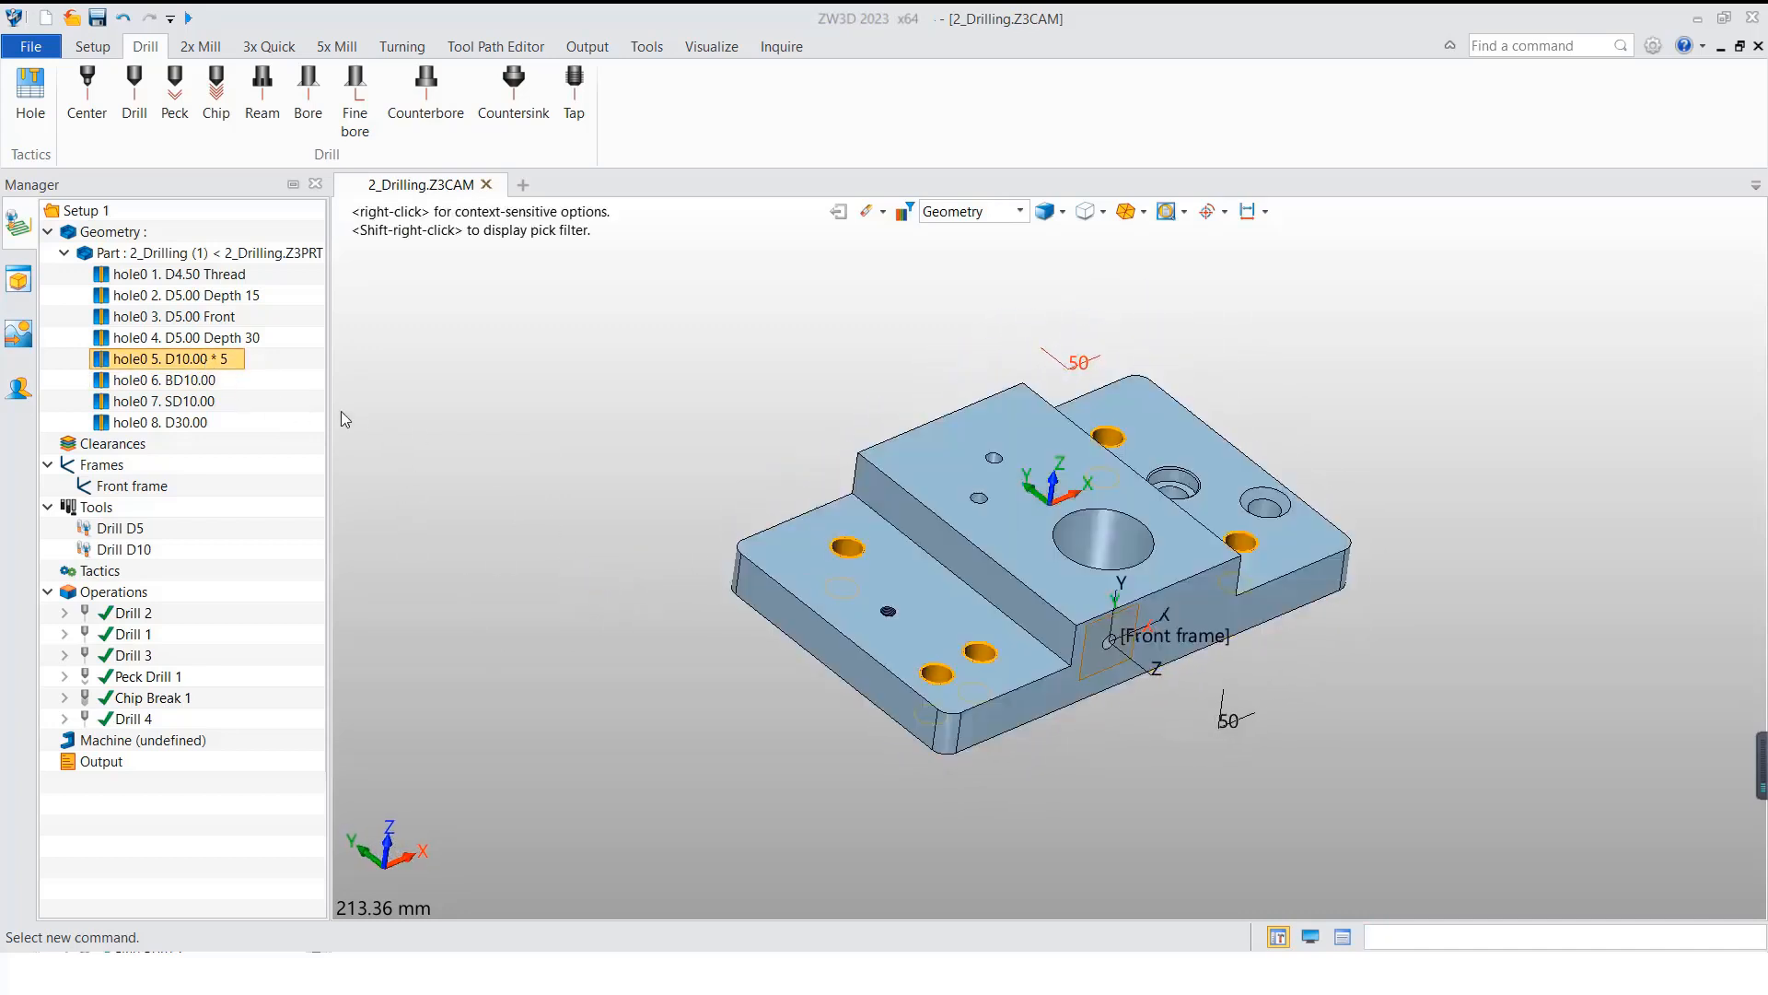
click(64, 656)
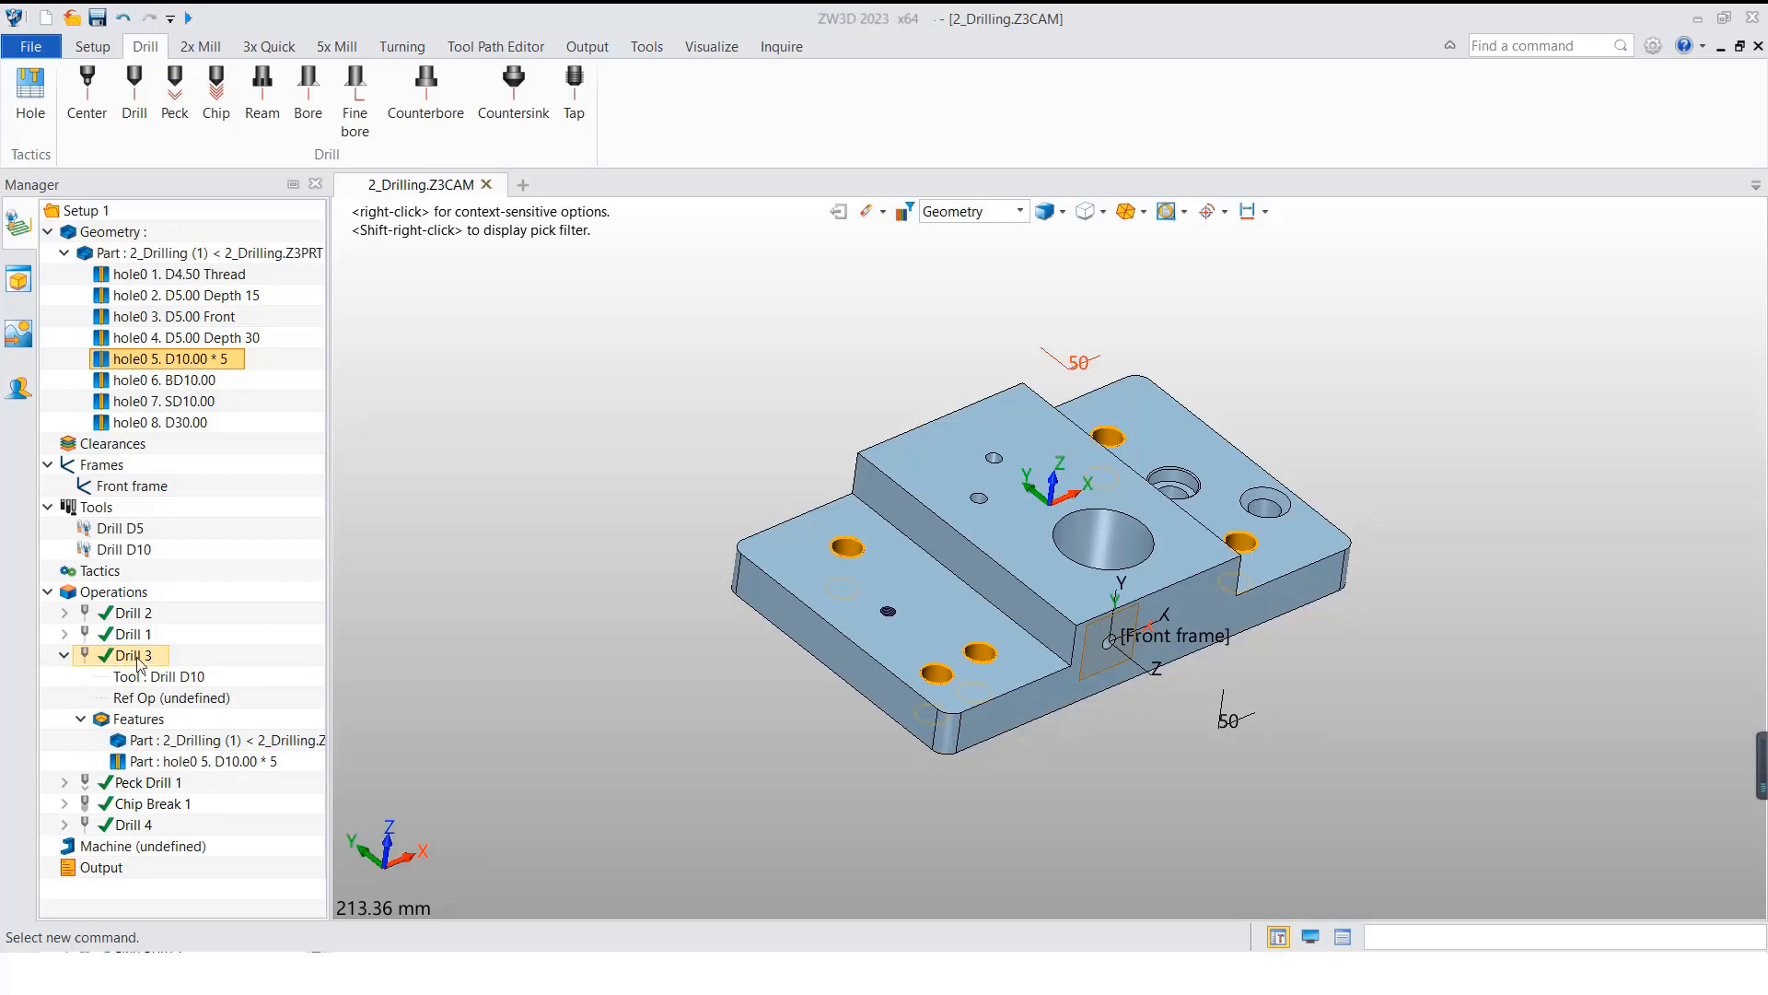
right_click(148, 688)
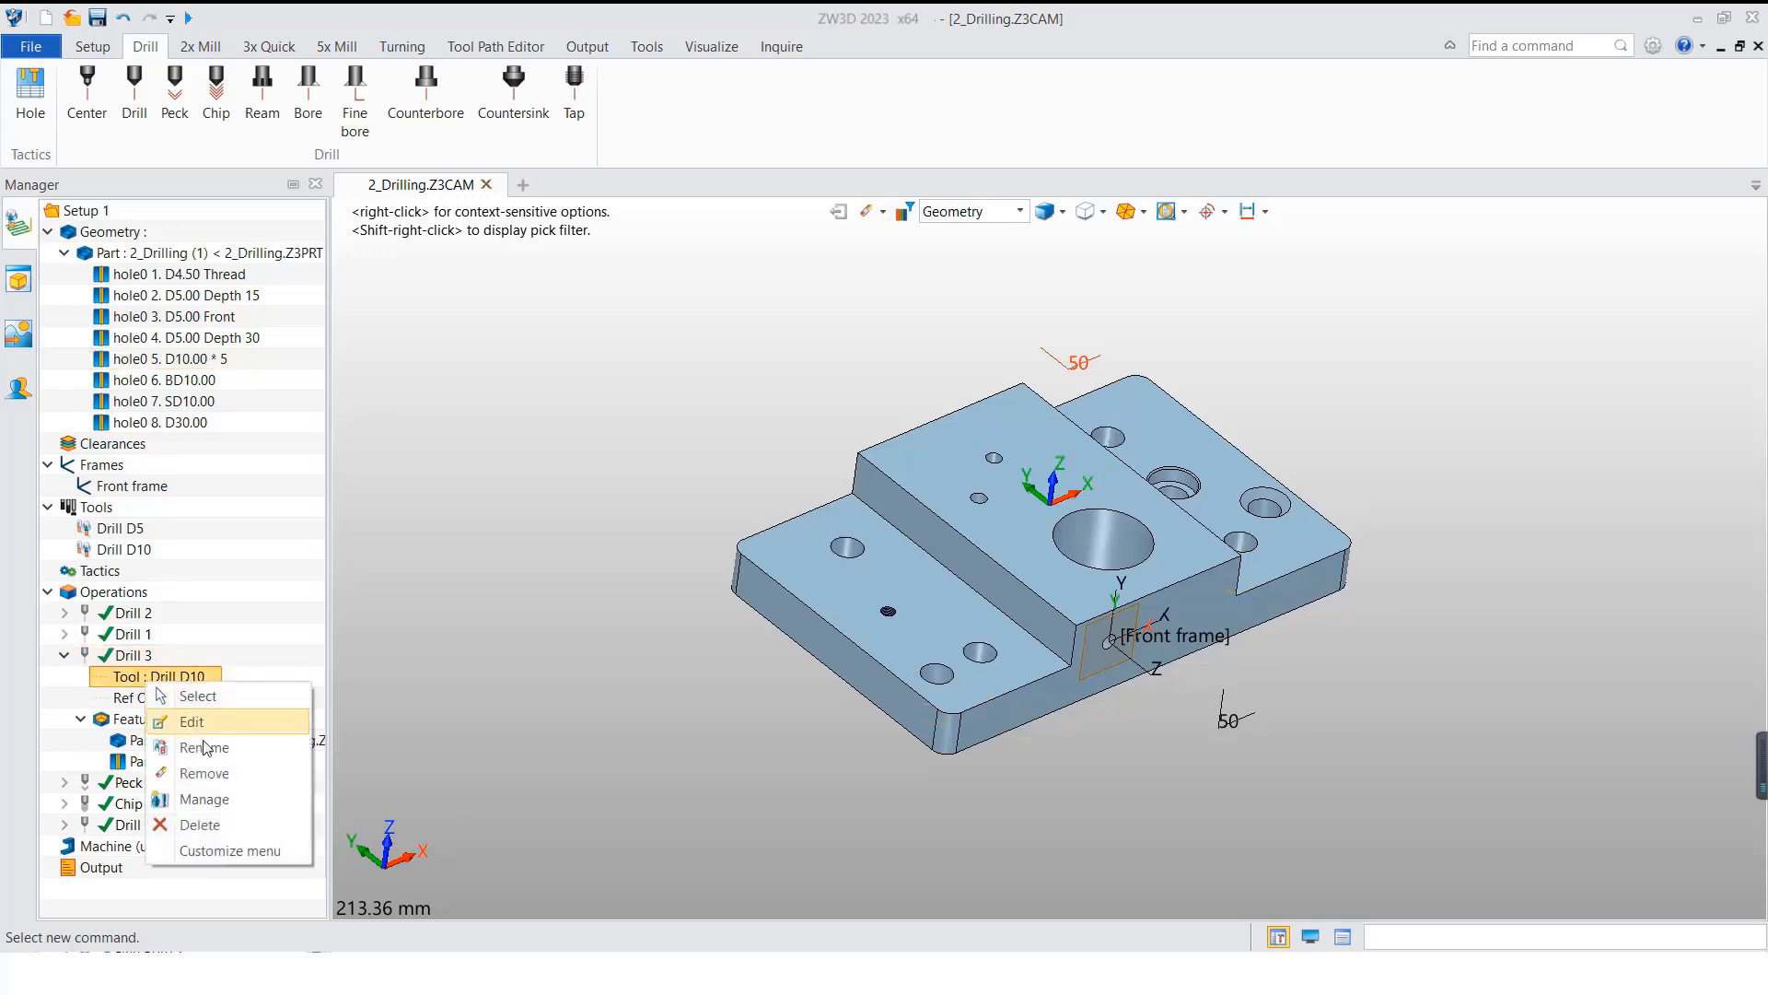
click(214, 794)
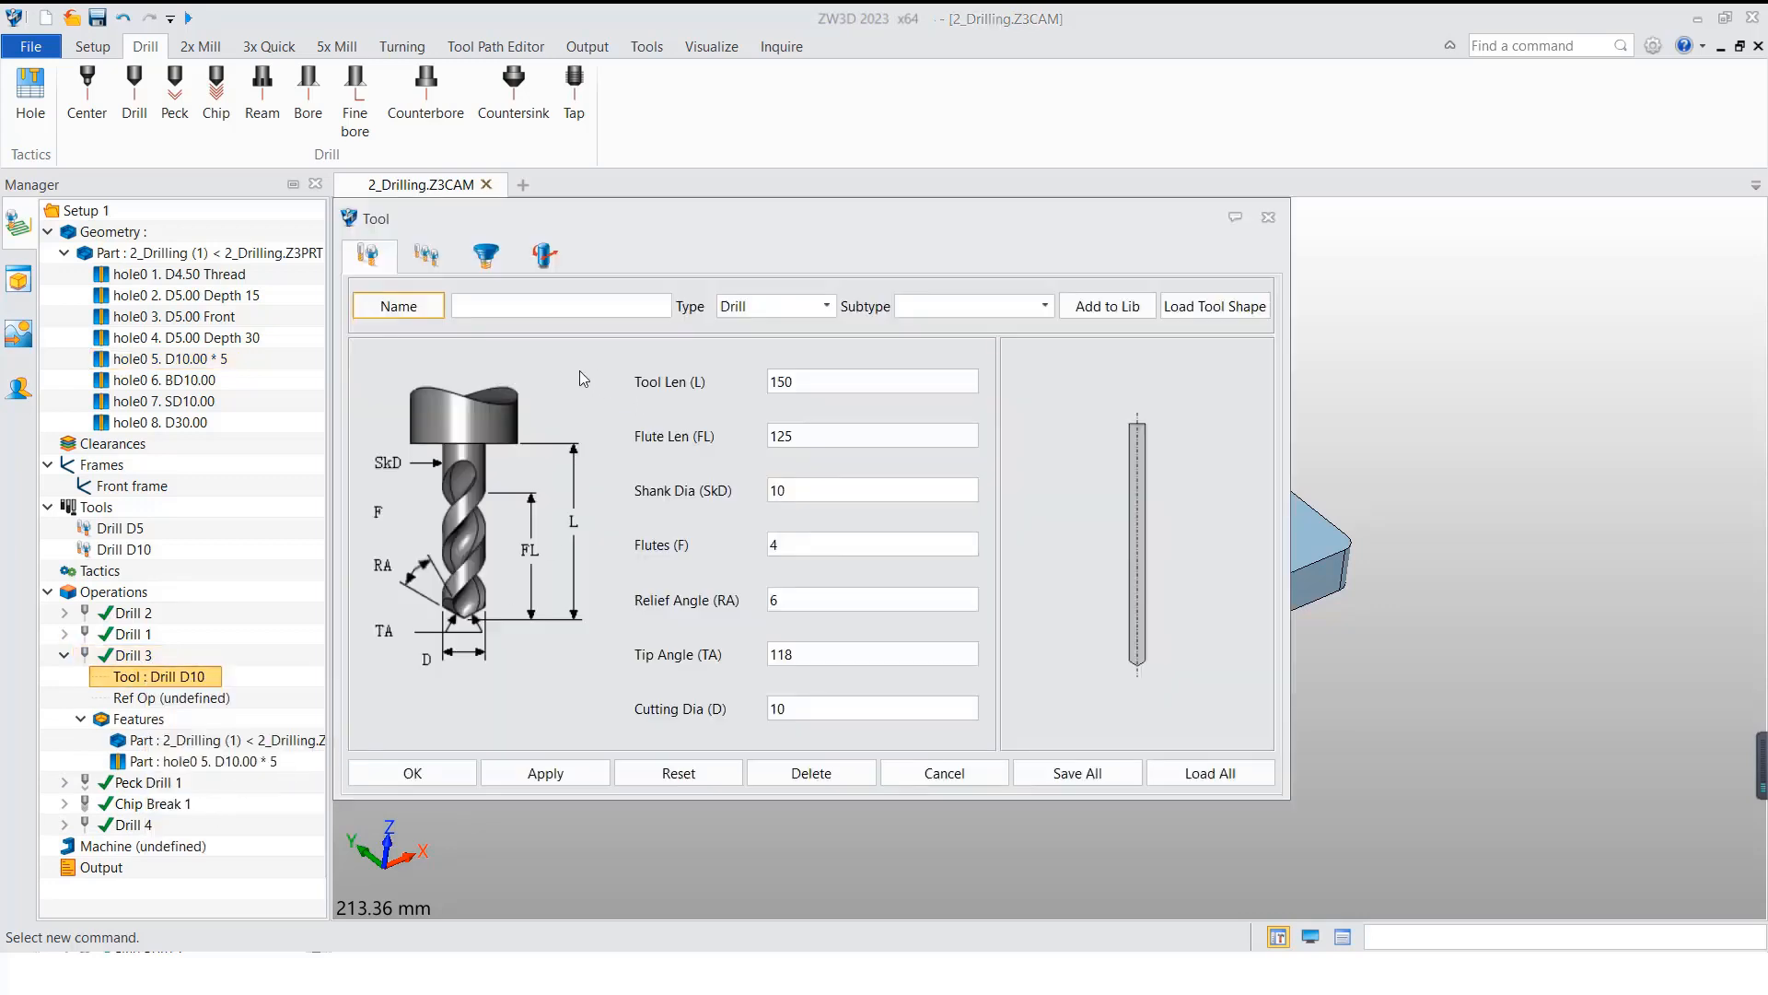
drag(743, 715, 693, 719)
text(9.5)
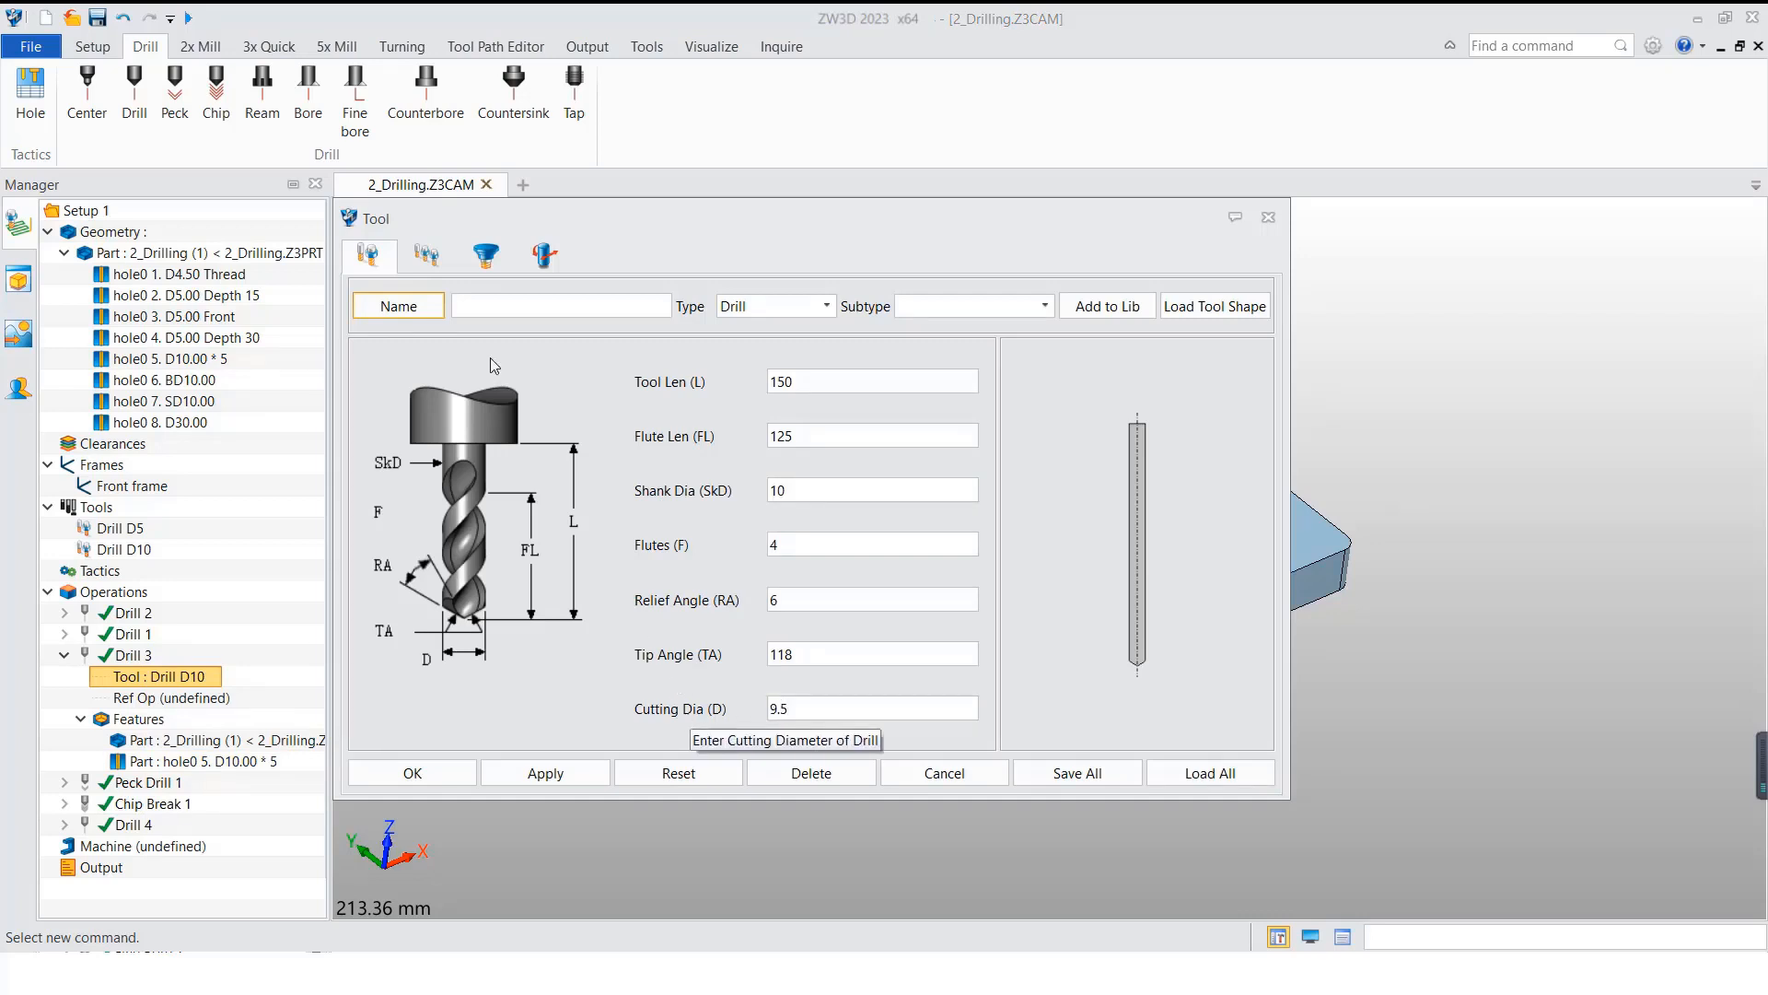
click(589, 296)
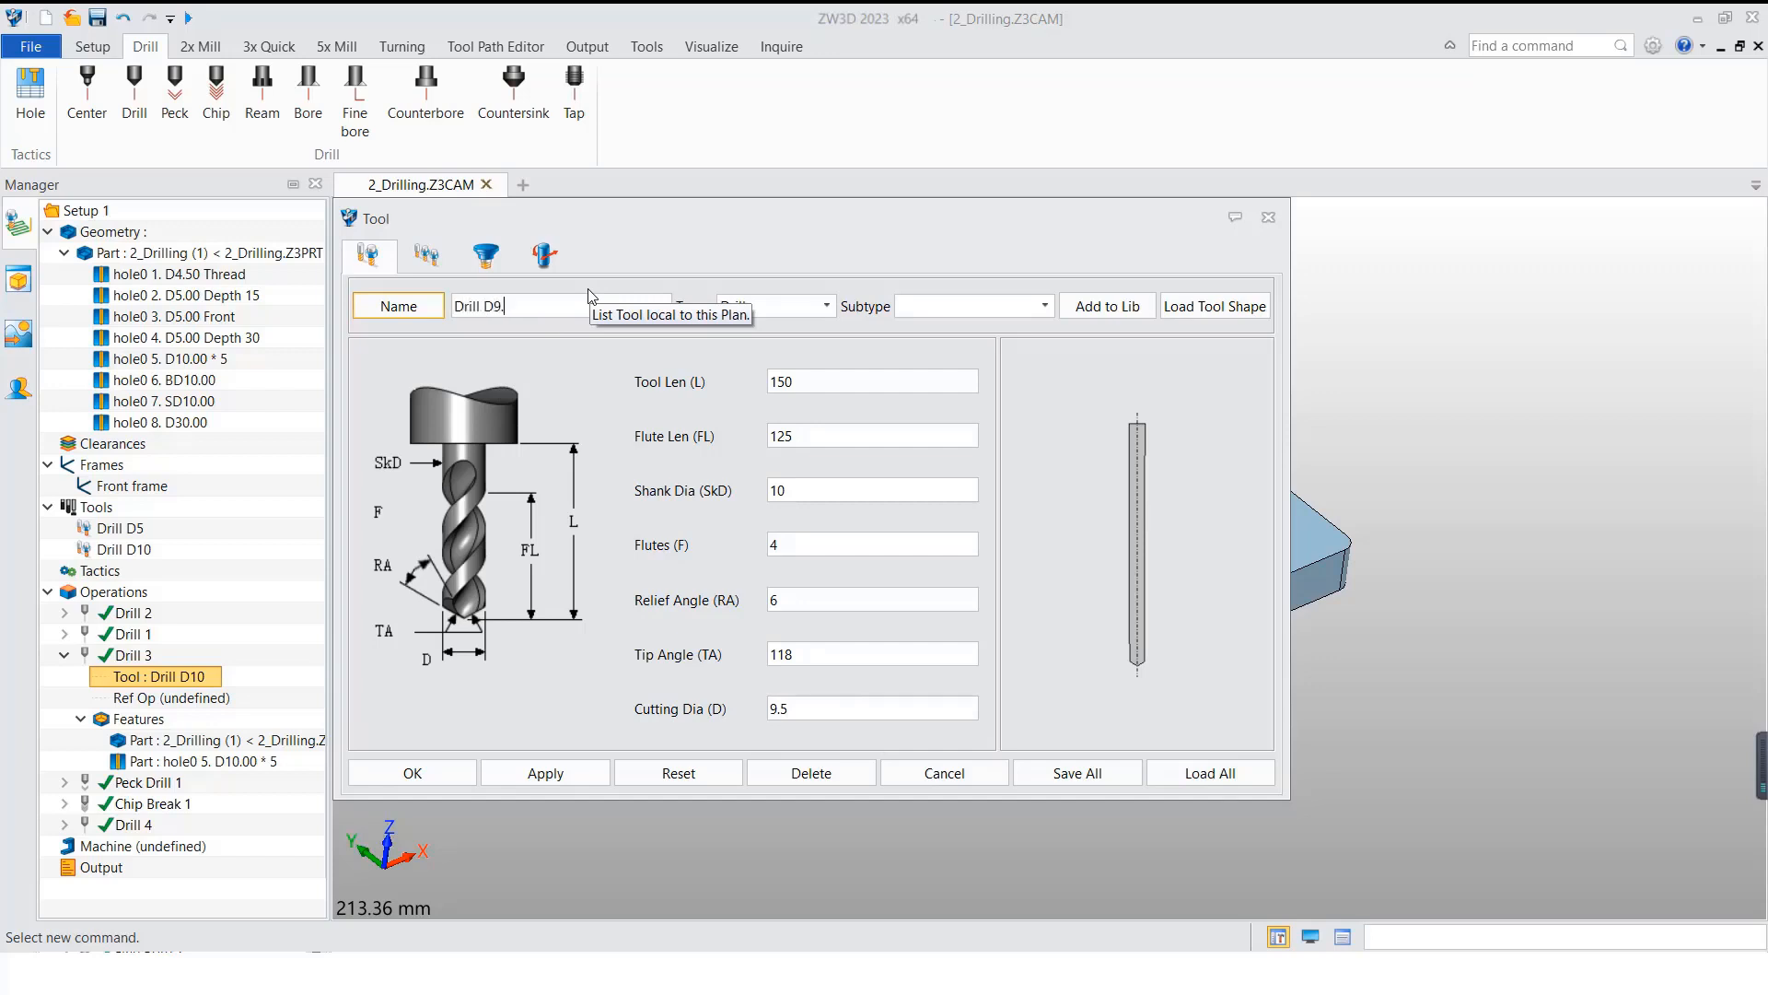
click(426, 254)
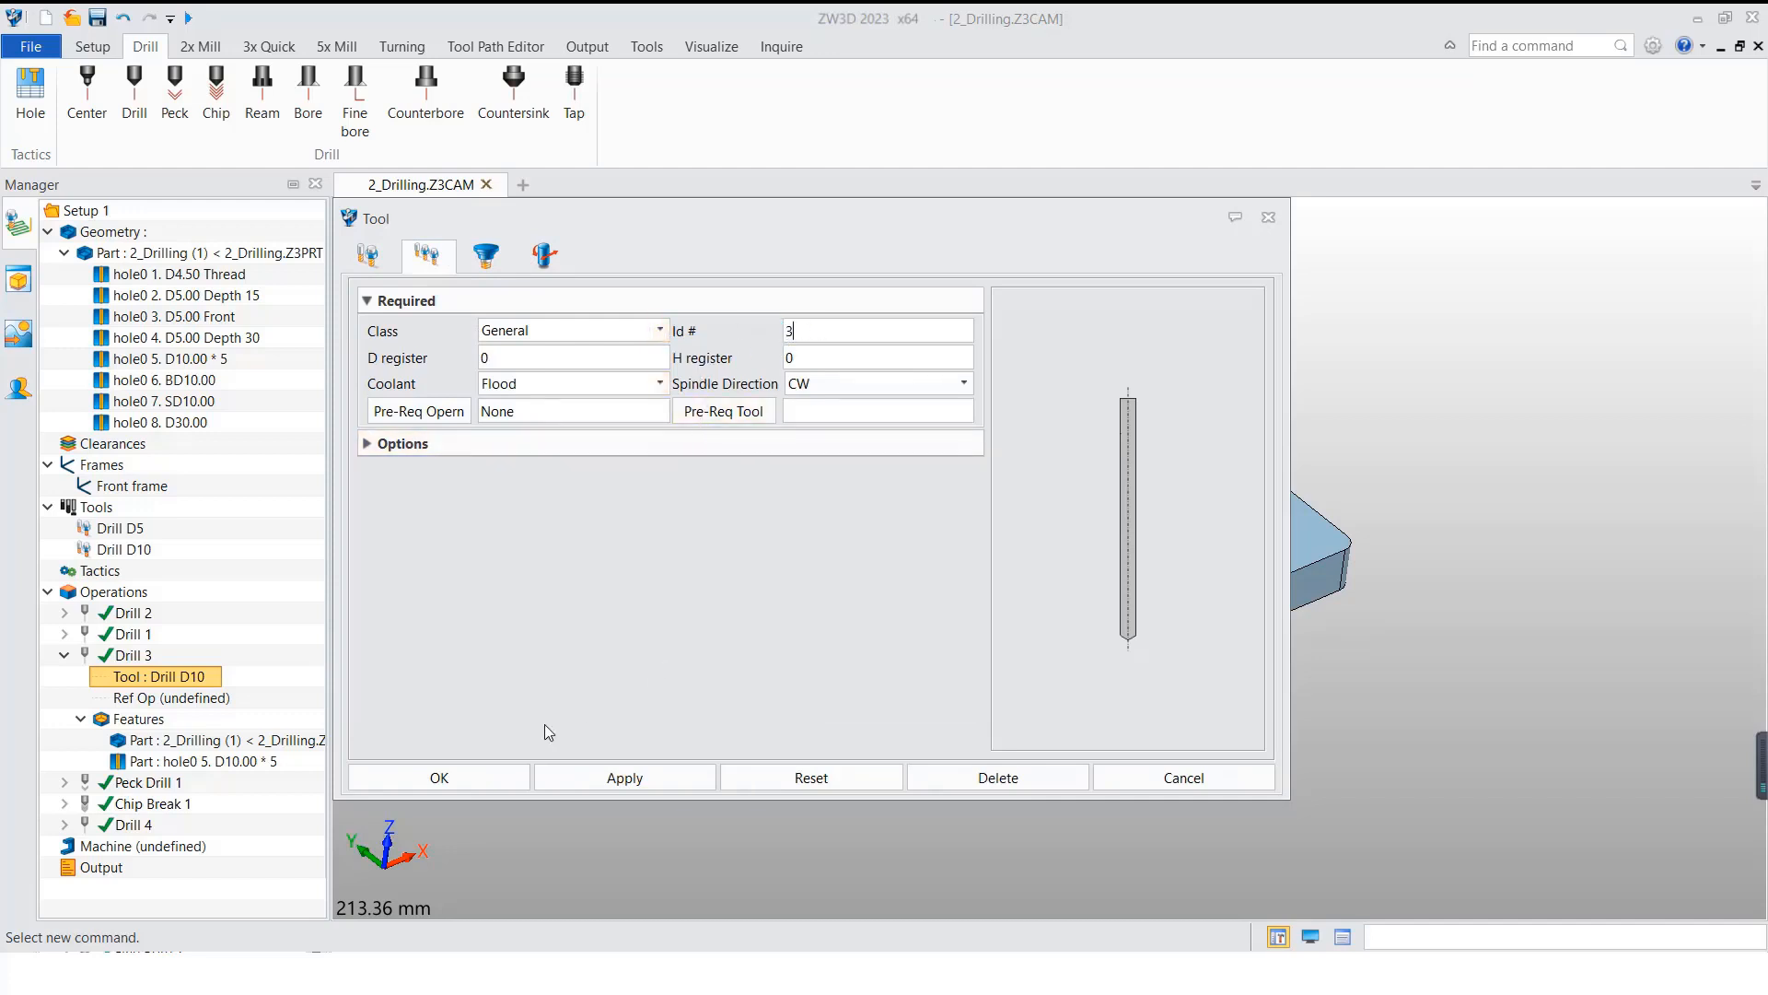
click(478, 780)
click(936, 599)
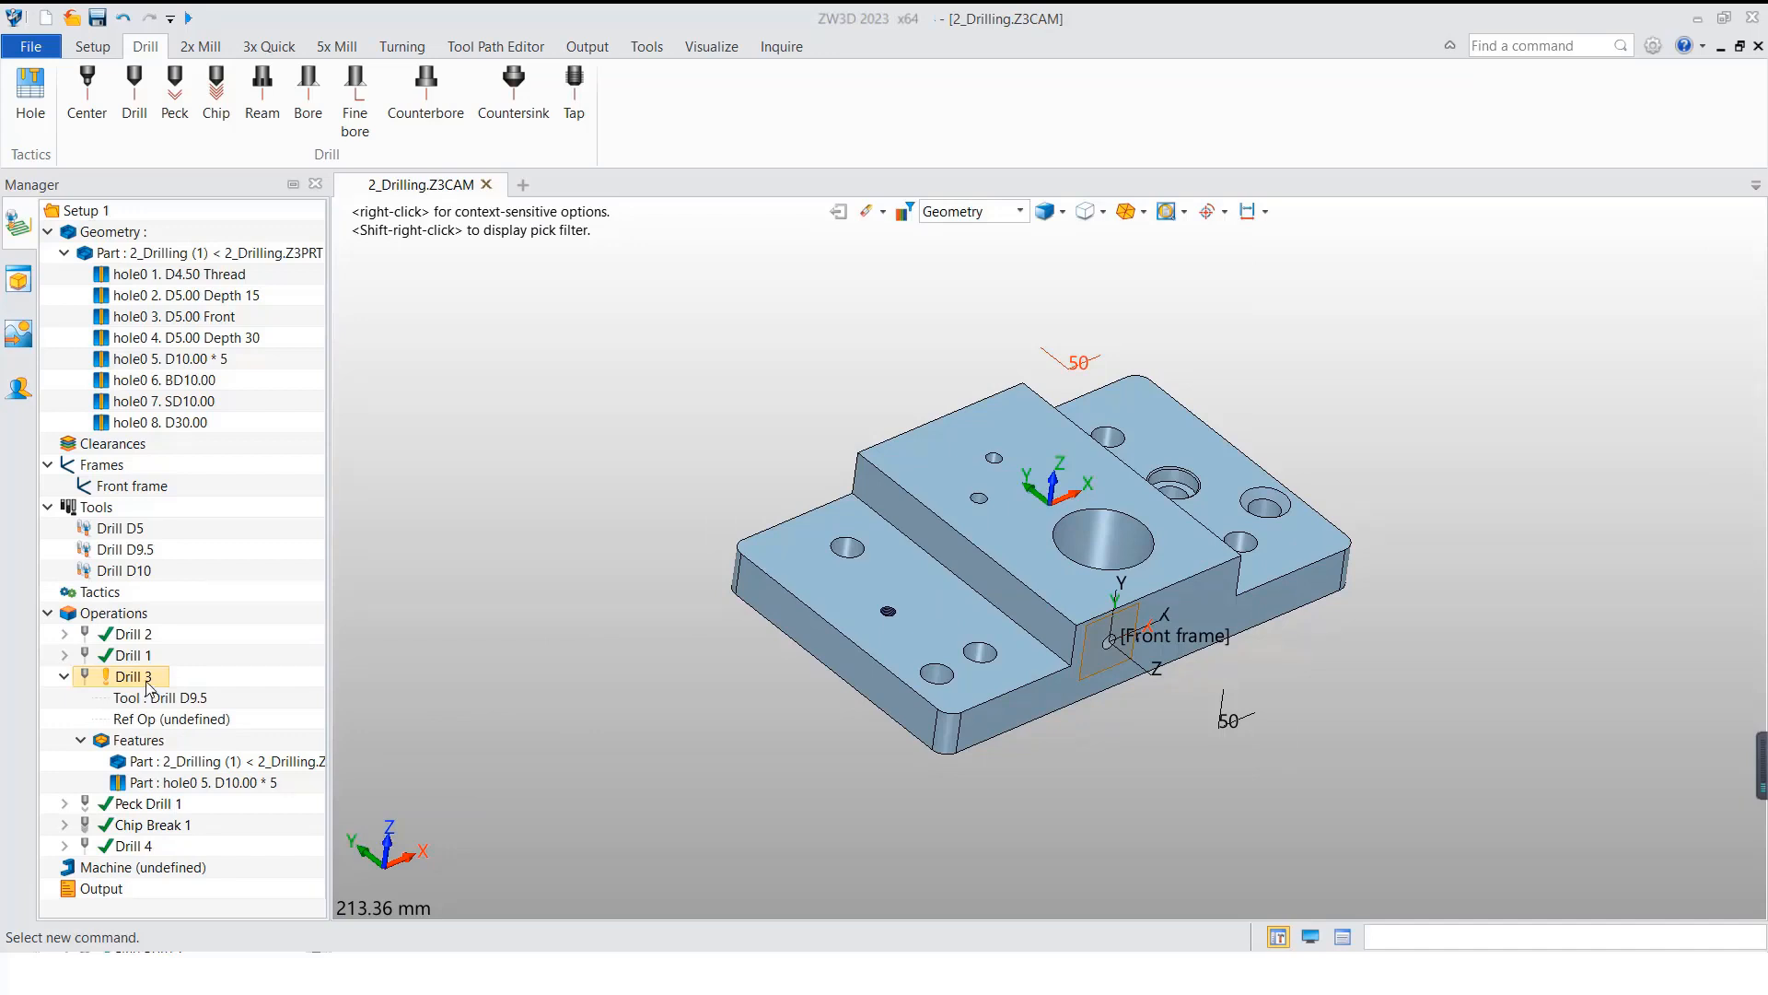
Step: Recalculate the toolpath of the Drill 3 operation and collapse its details
right_click(148, 682)
click(230, 124)
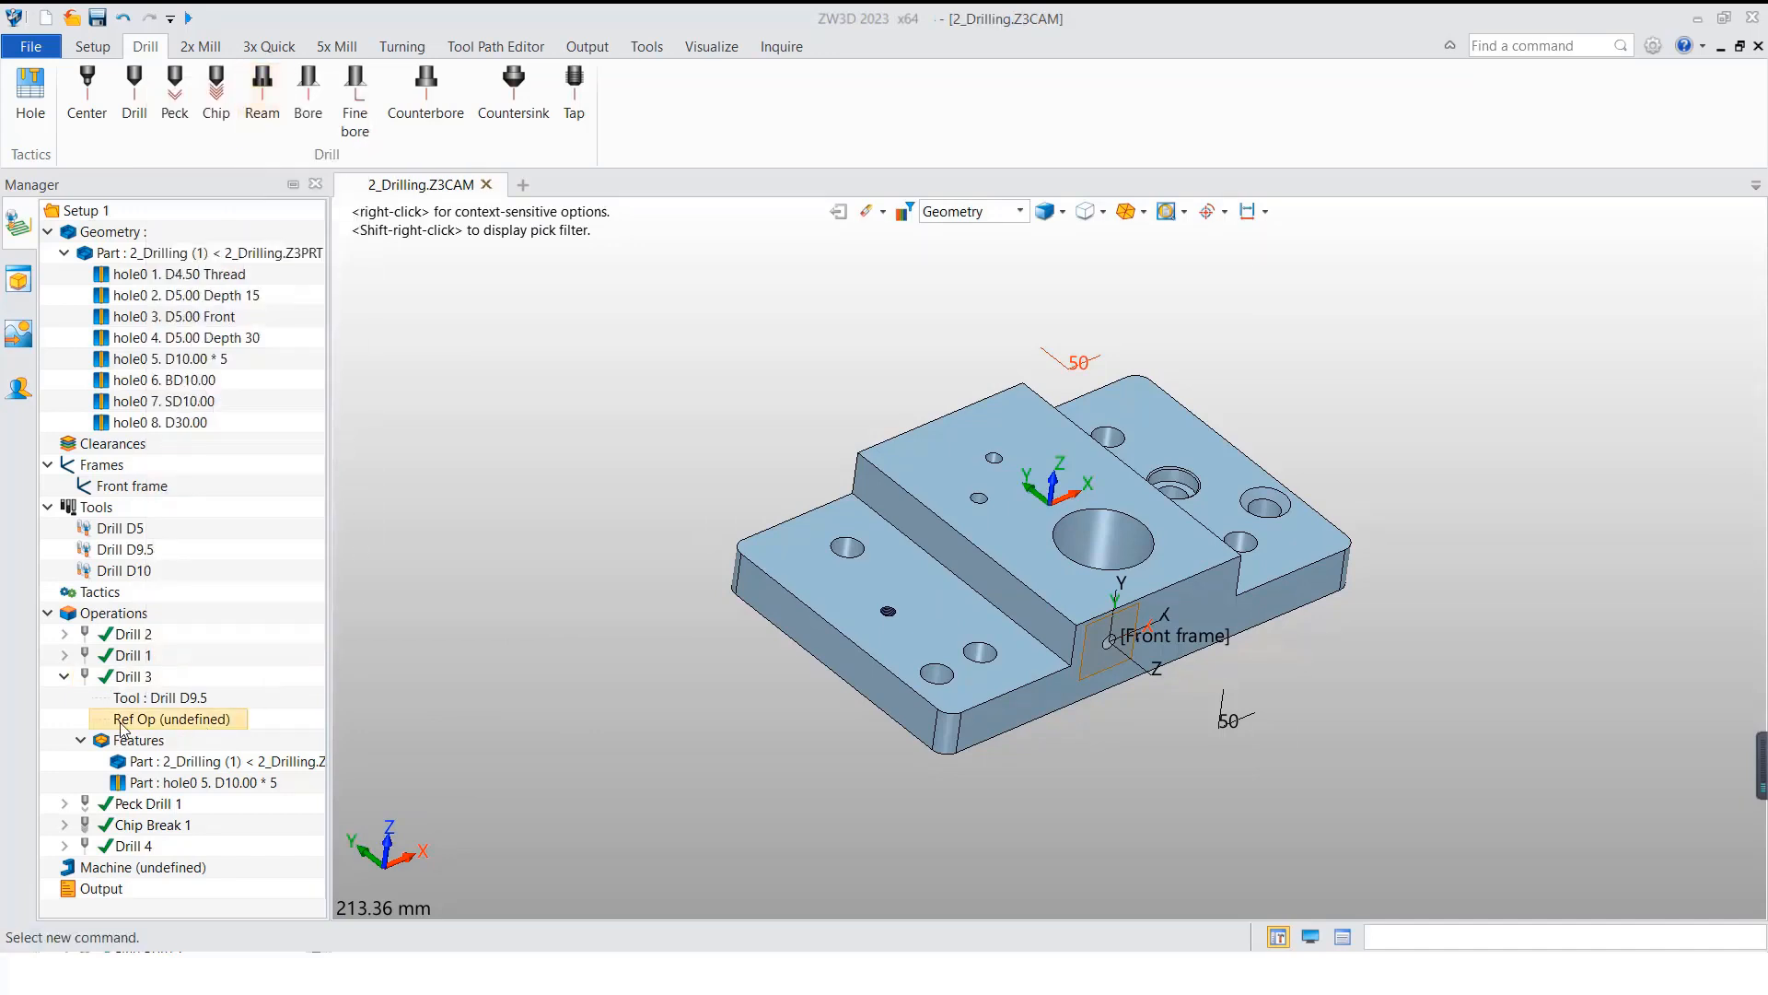
click(64, 677)
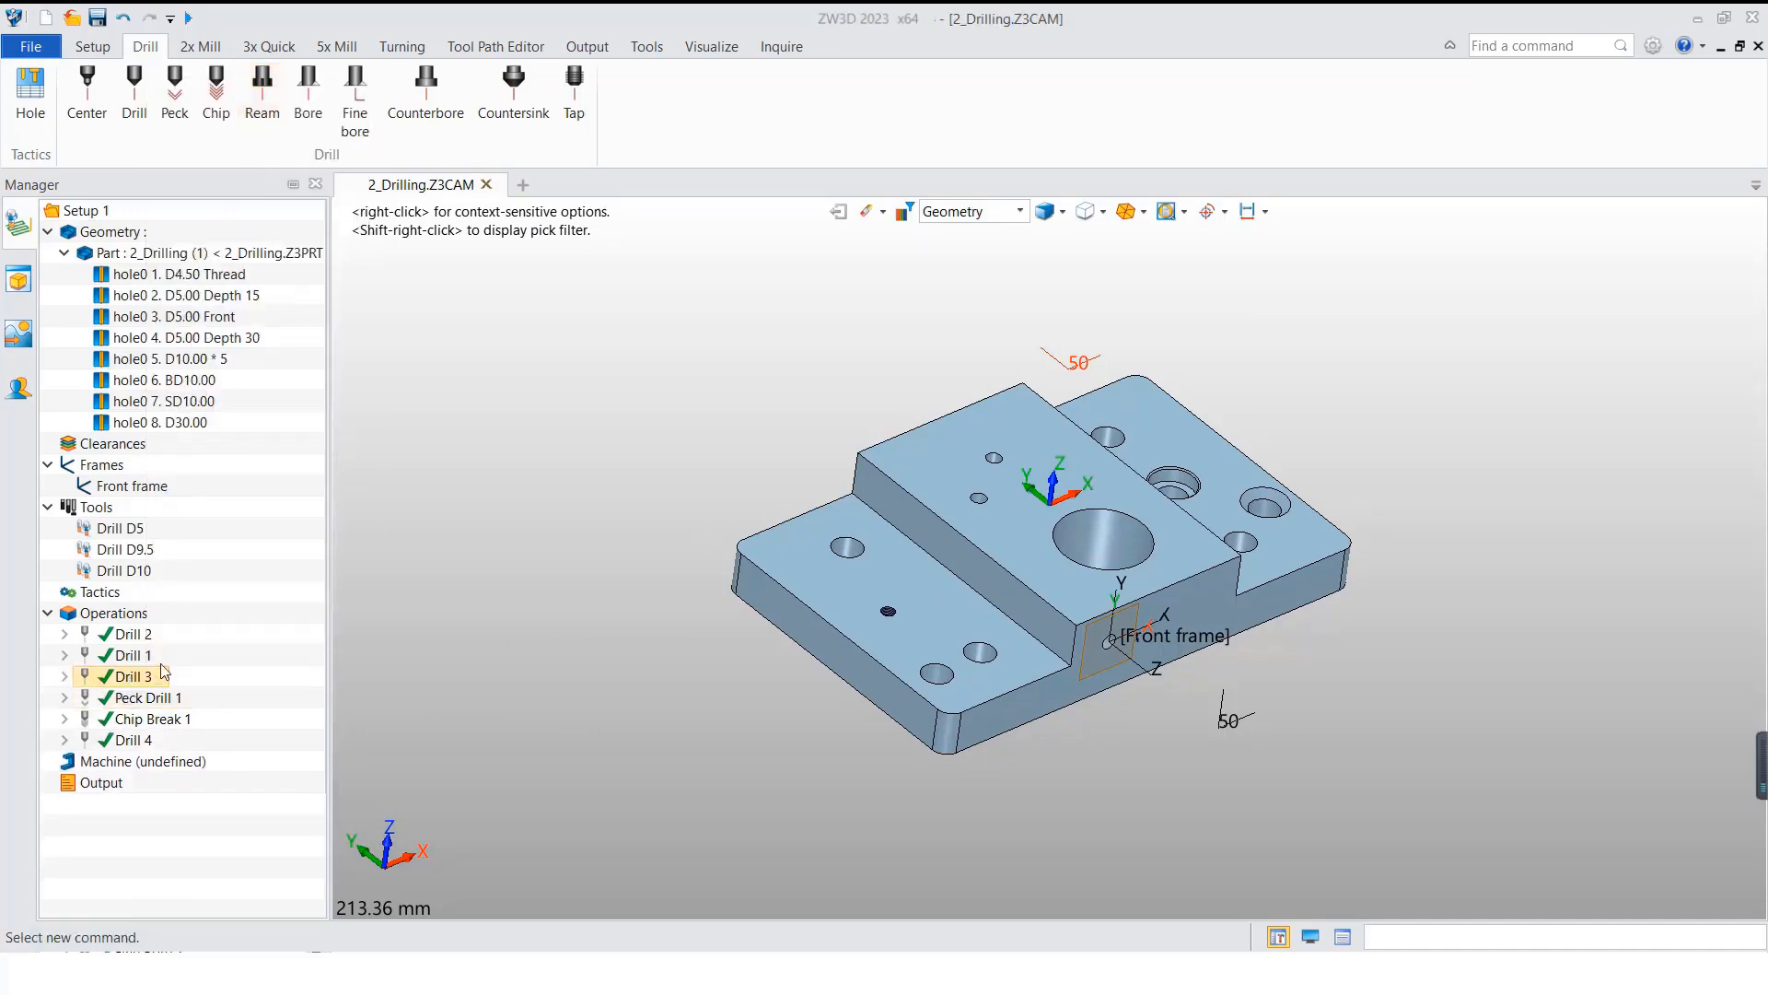
Step: Create a Ream operation using the 2_Drilling part and the five D10.00 holes as features
click(263, 92)
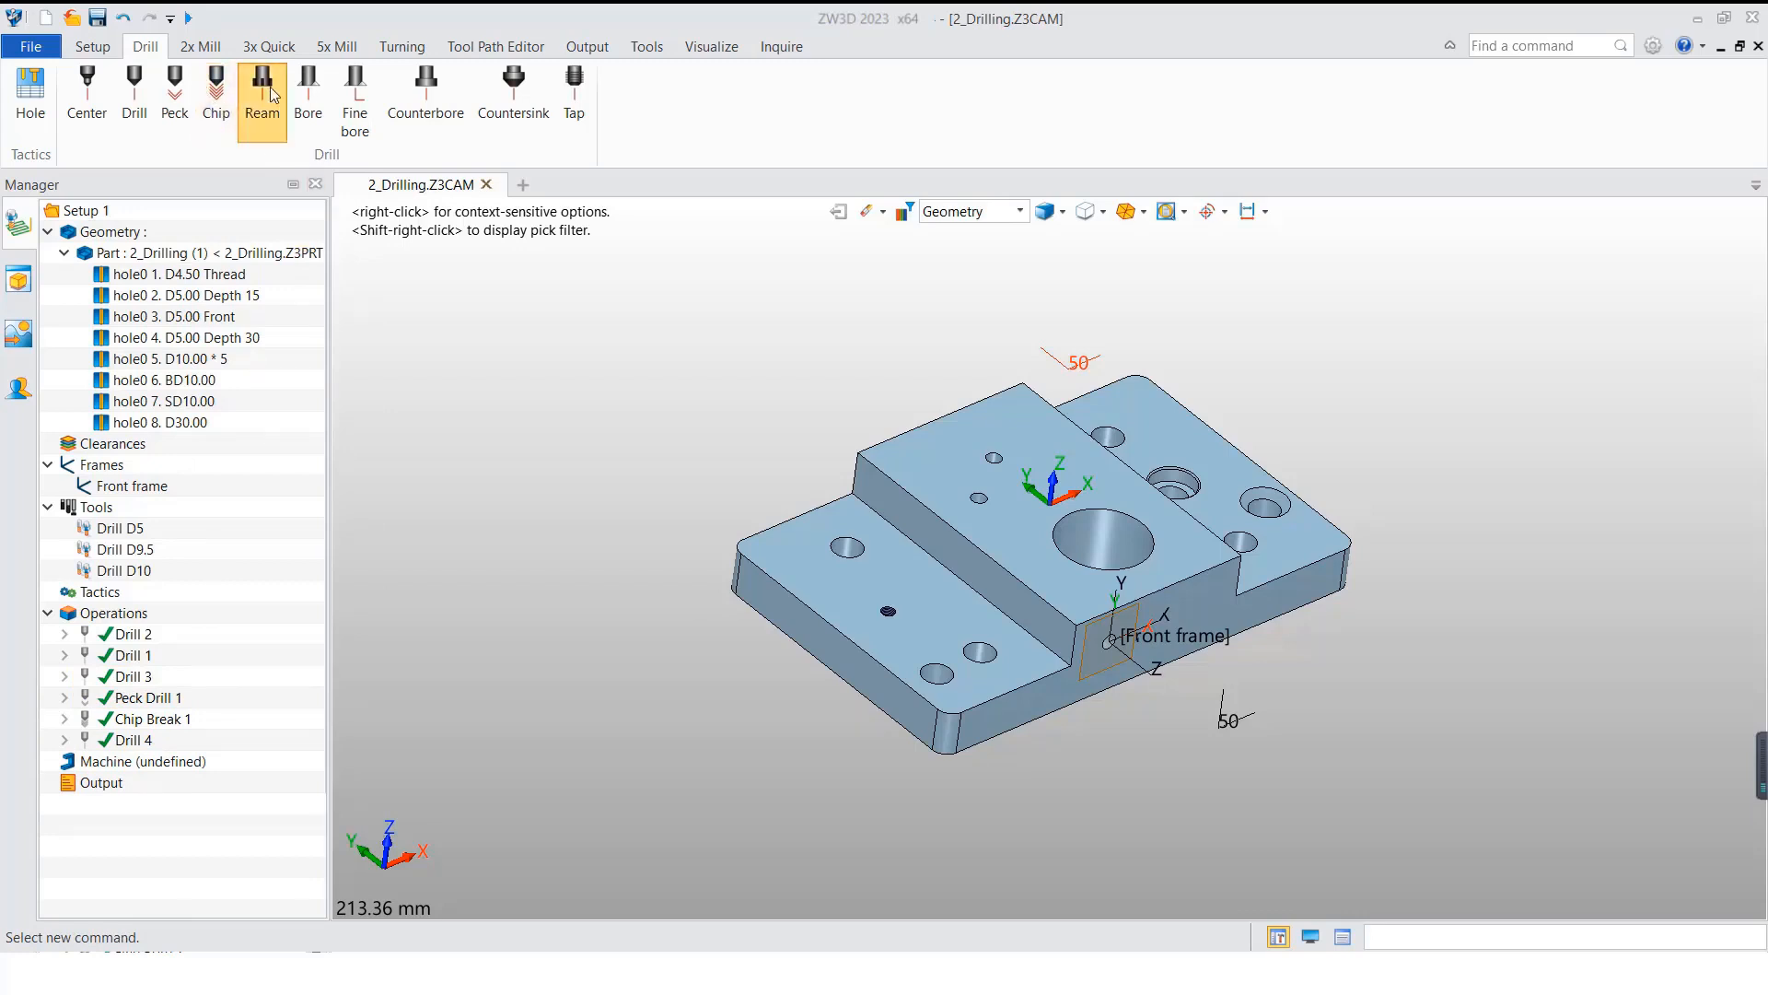
click(489, 274)
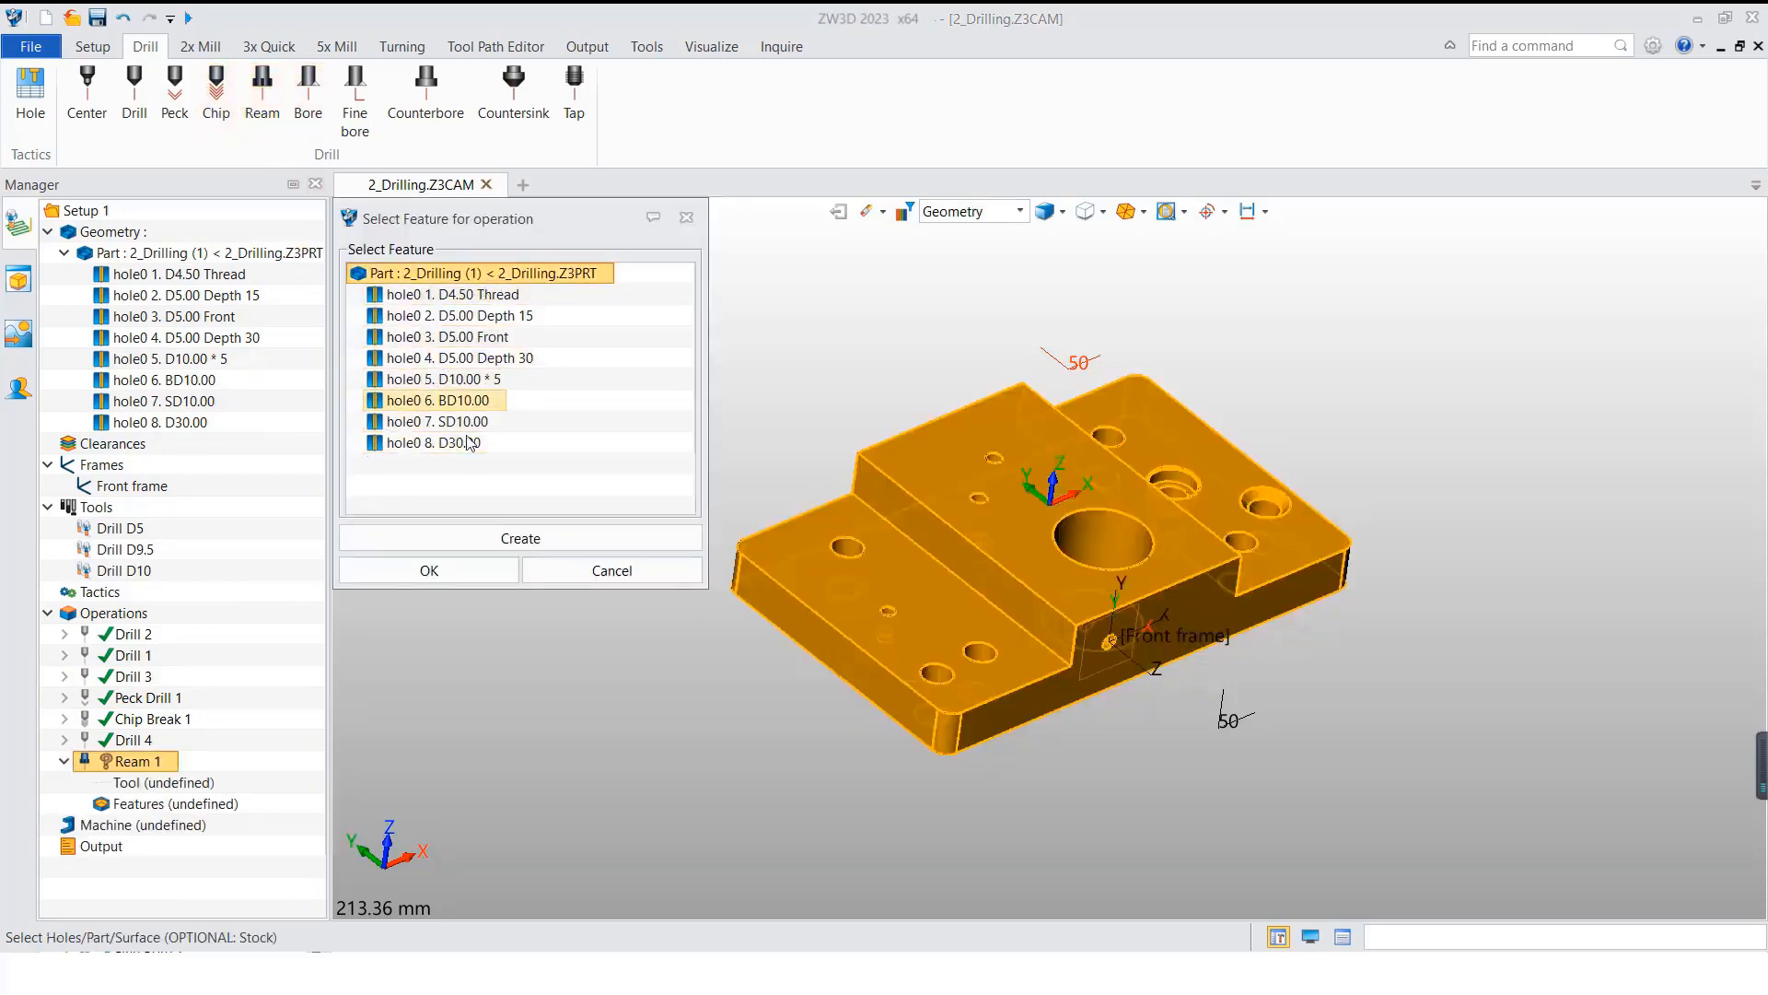
click(470, 379)
click(462, 573)
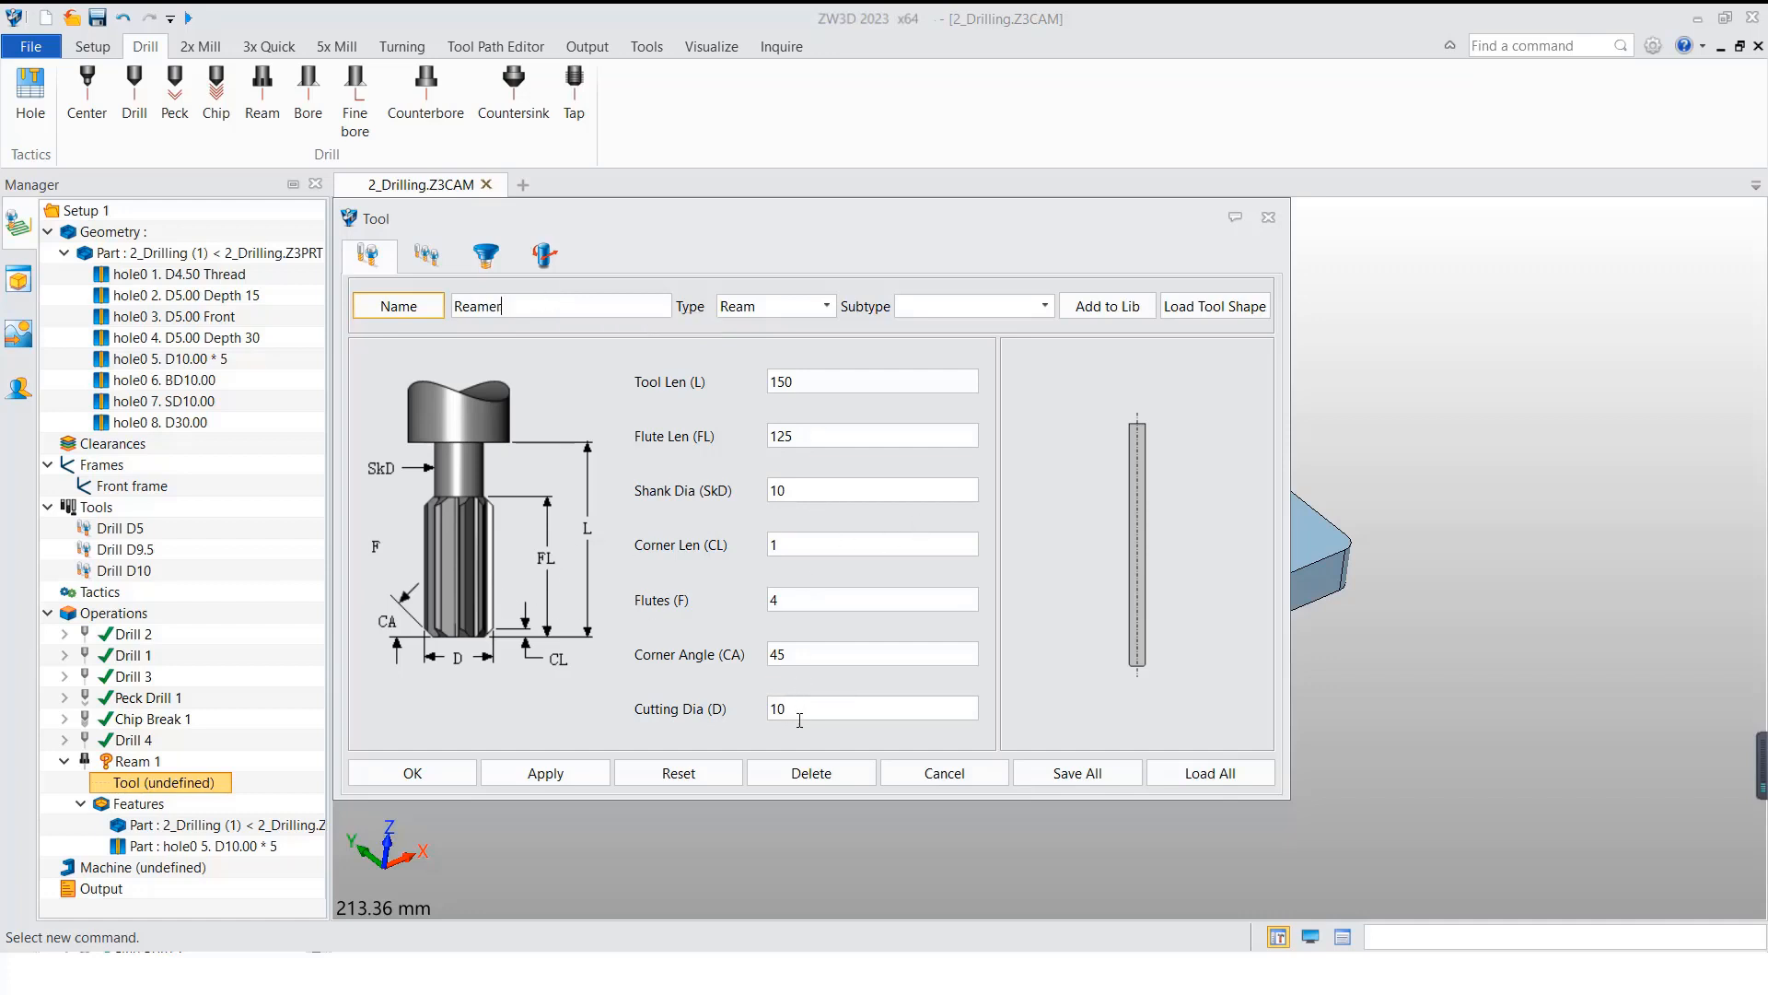
Step: Define the ream operation's tool as Reamer D10 with cutting diameter 10 and Id 4
click(550, 305)
click(427, 255)
click(837, 335)
text(4)
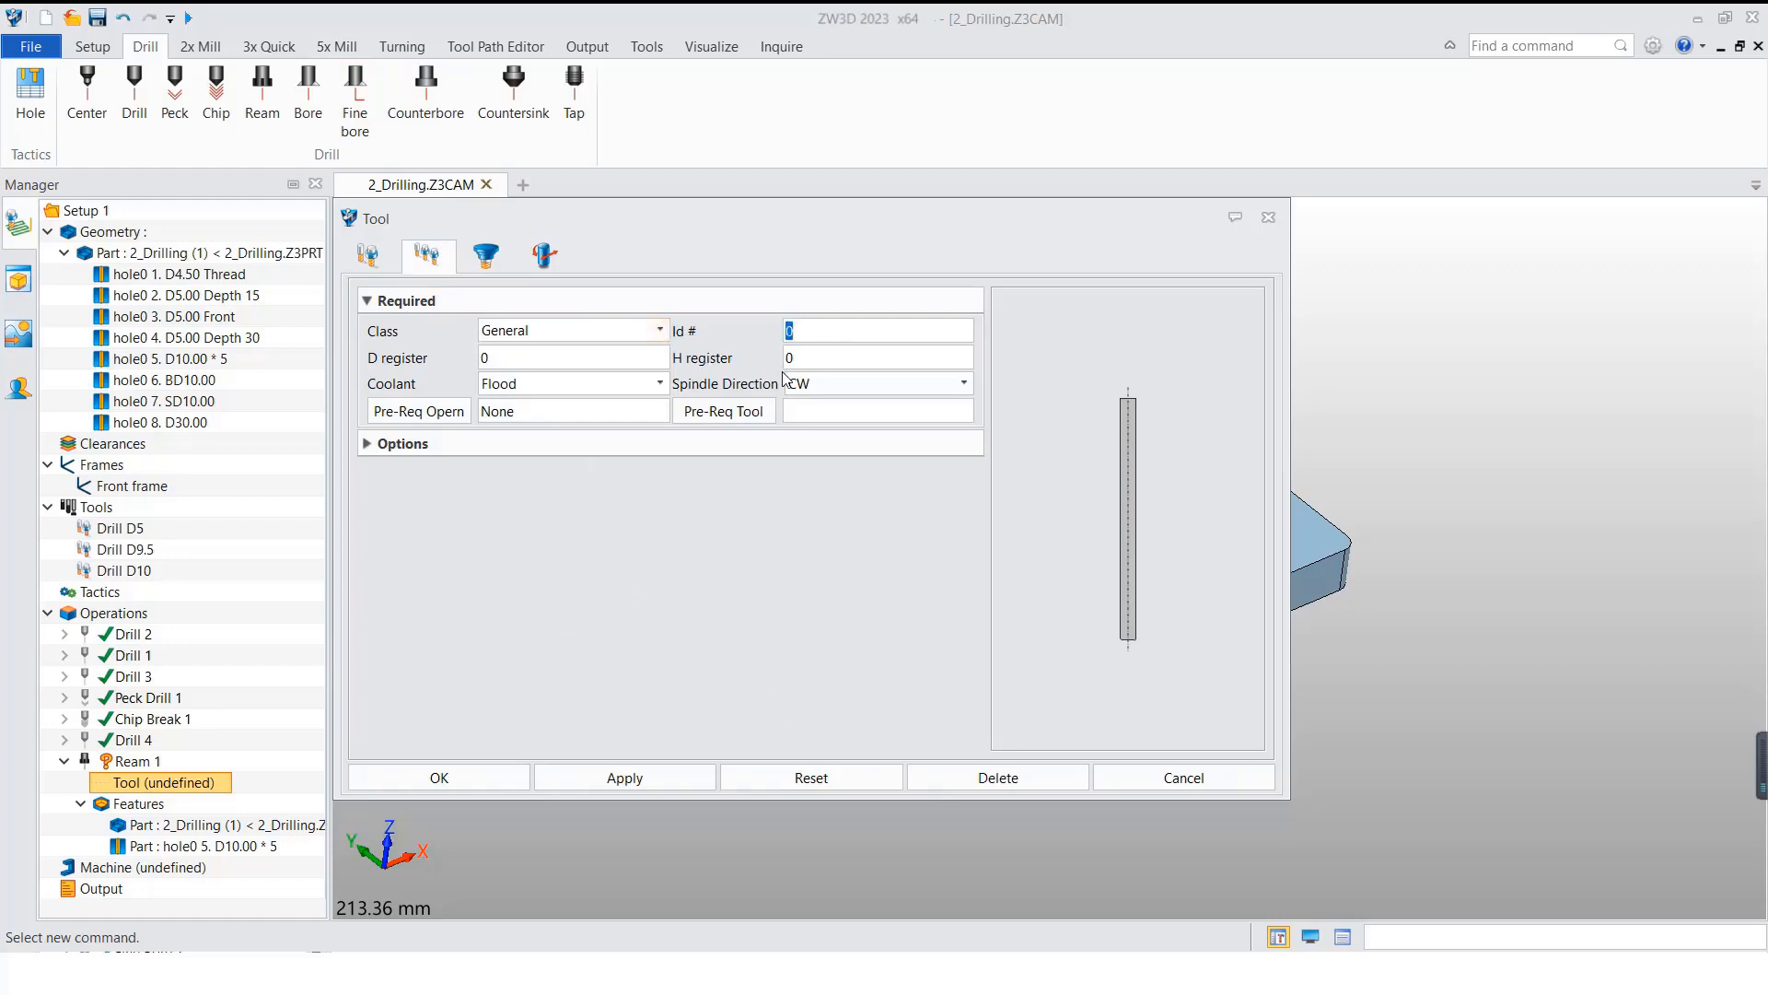
click(517, 776)
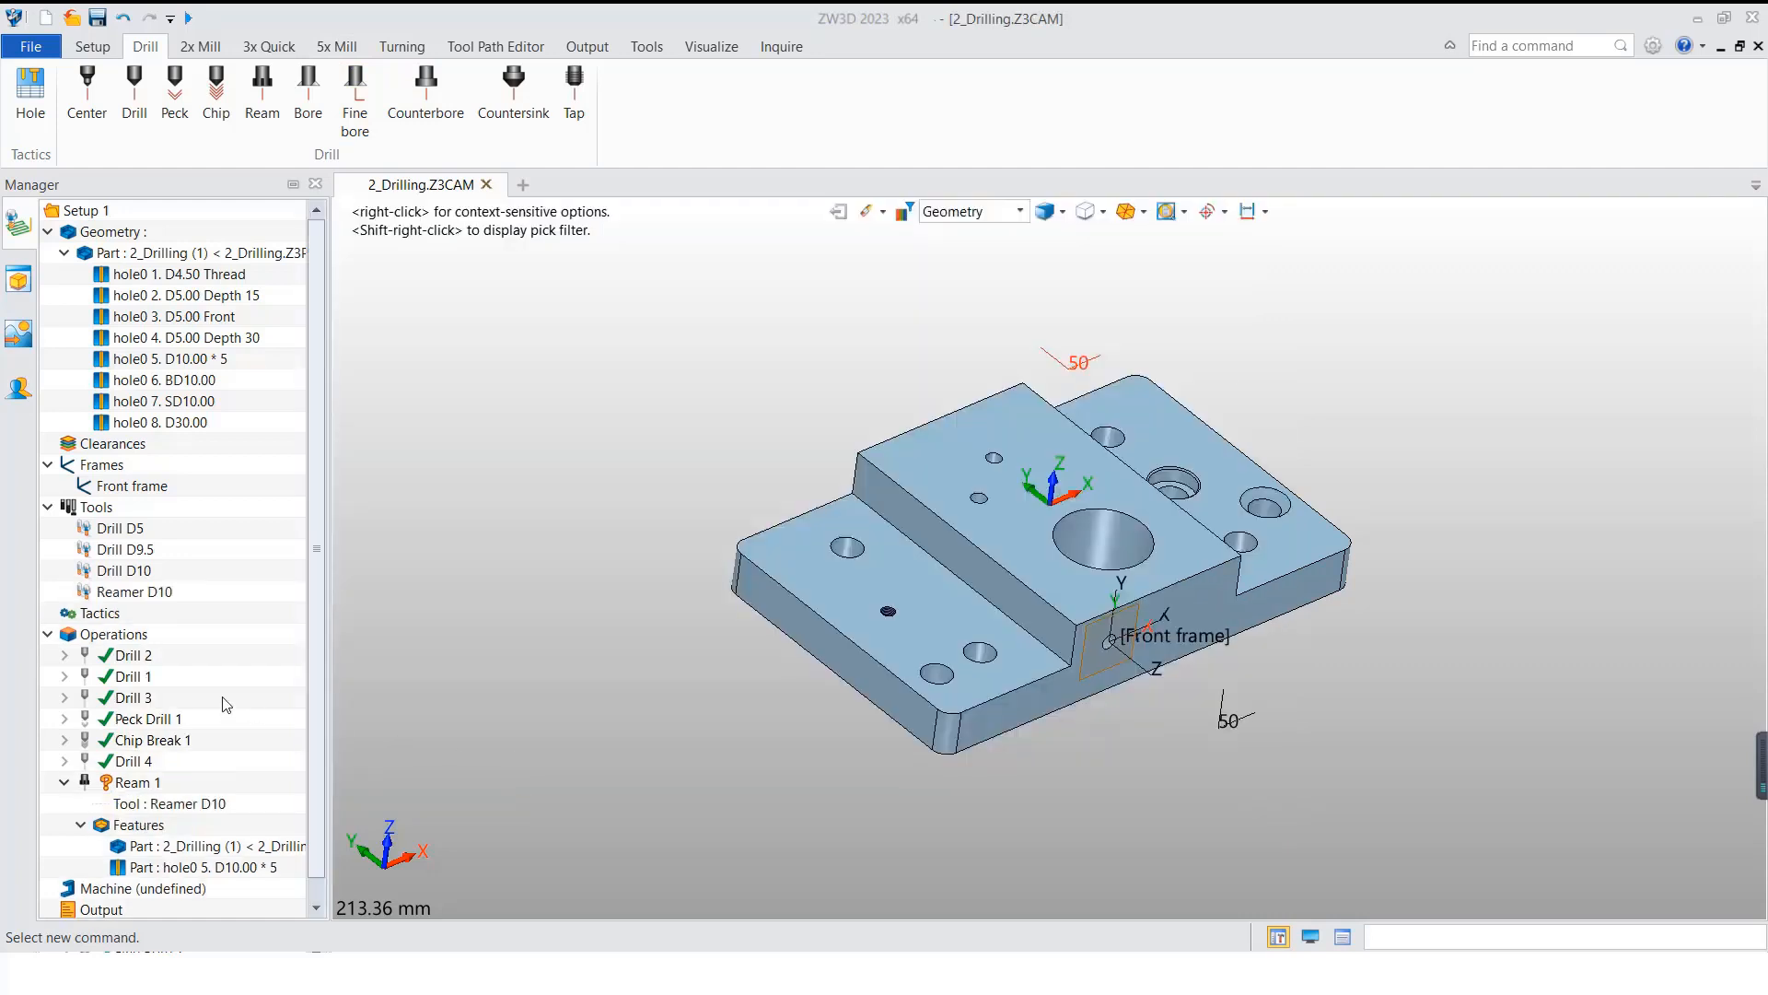
Step: Calculate the toolpath of the Ream 1 operation over the five D10 holes
click(147, 778)
right_click(148, 778)
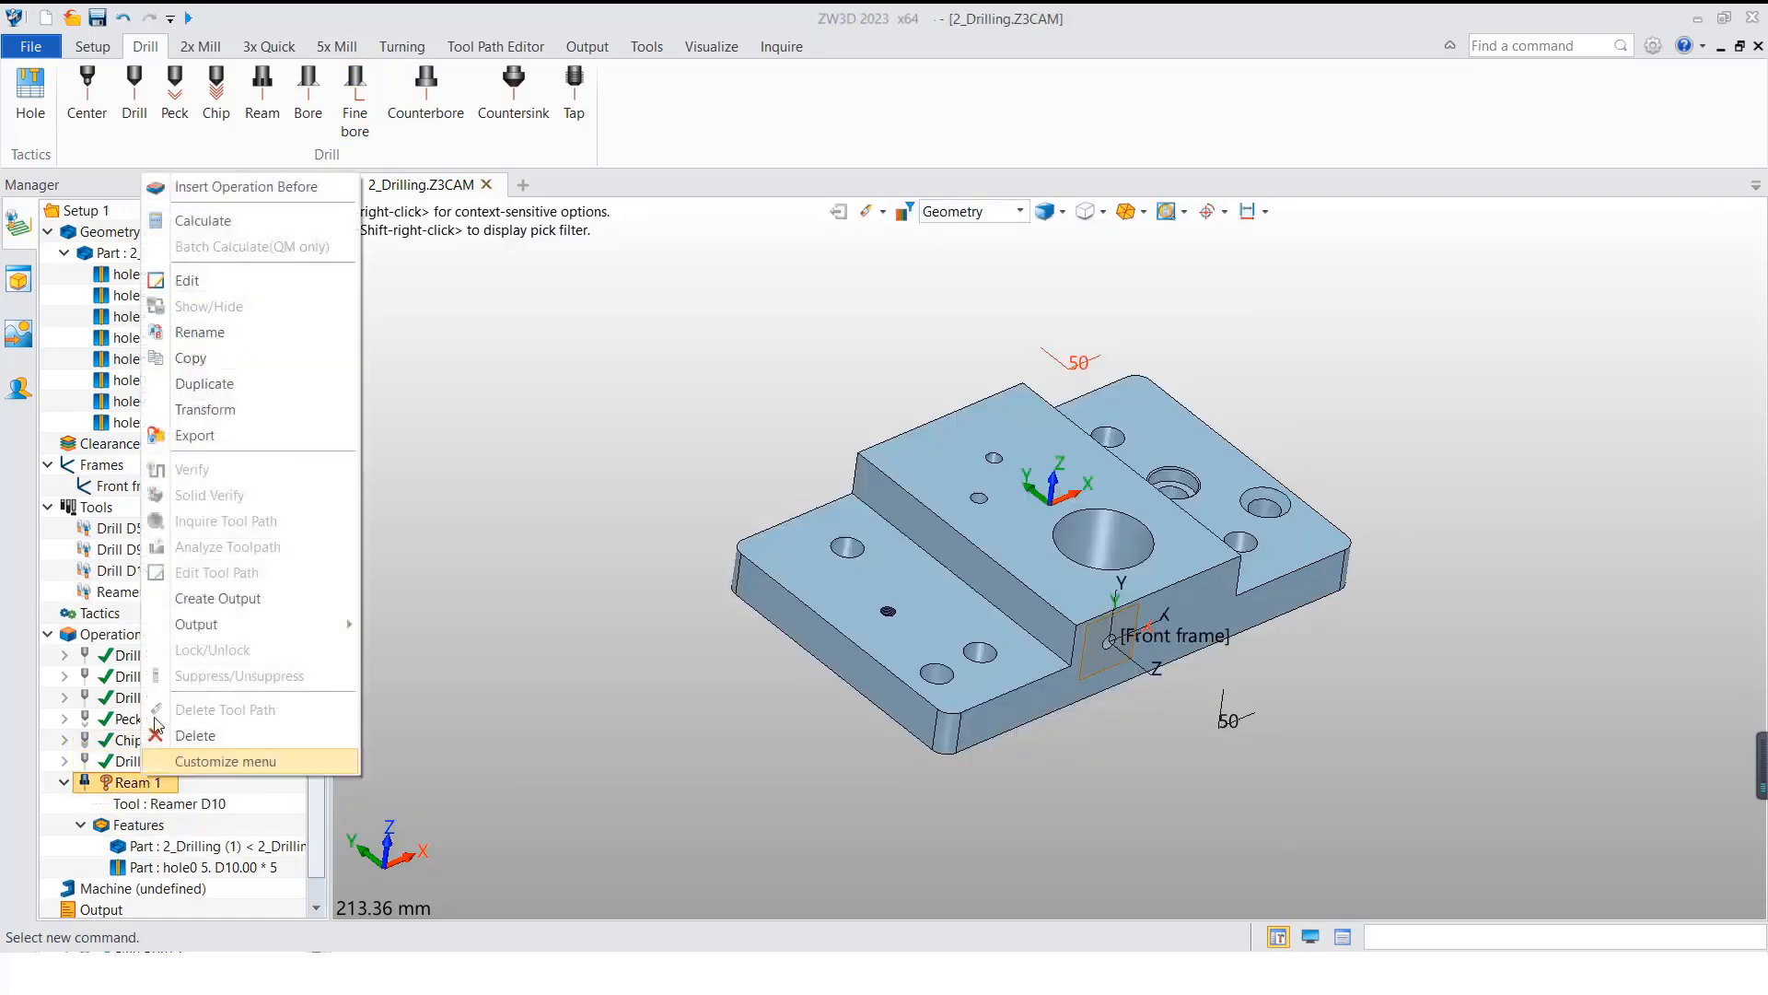
click(222, 221)
mouse_move(839, 643)
right_down()
mouse_move(786, 635)
mouse_move(869, 609)
mouse_move(844, 624)
right_up()
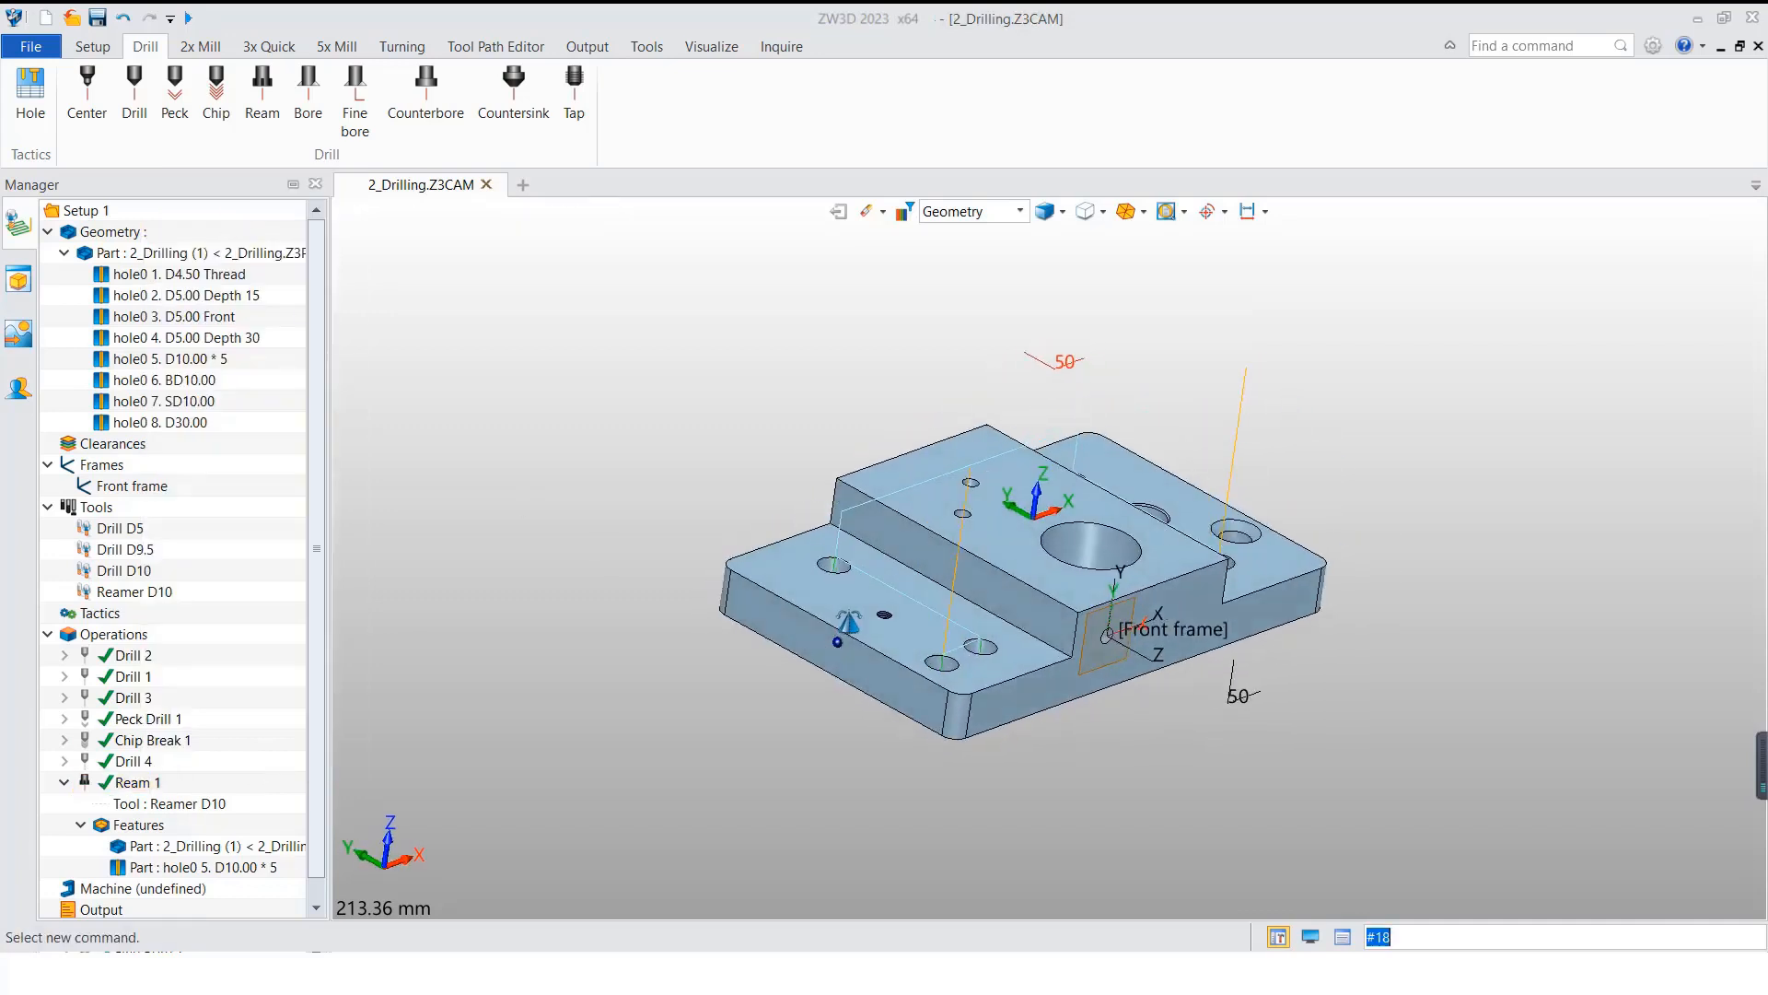
Step: Make the Ream 1 toolpath visible and start Toolpath Verify for it
click(129, 785)
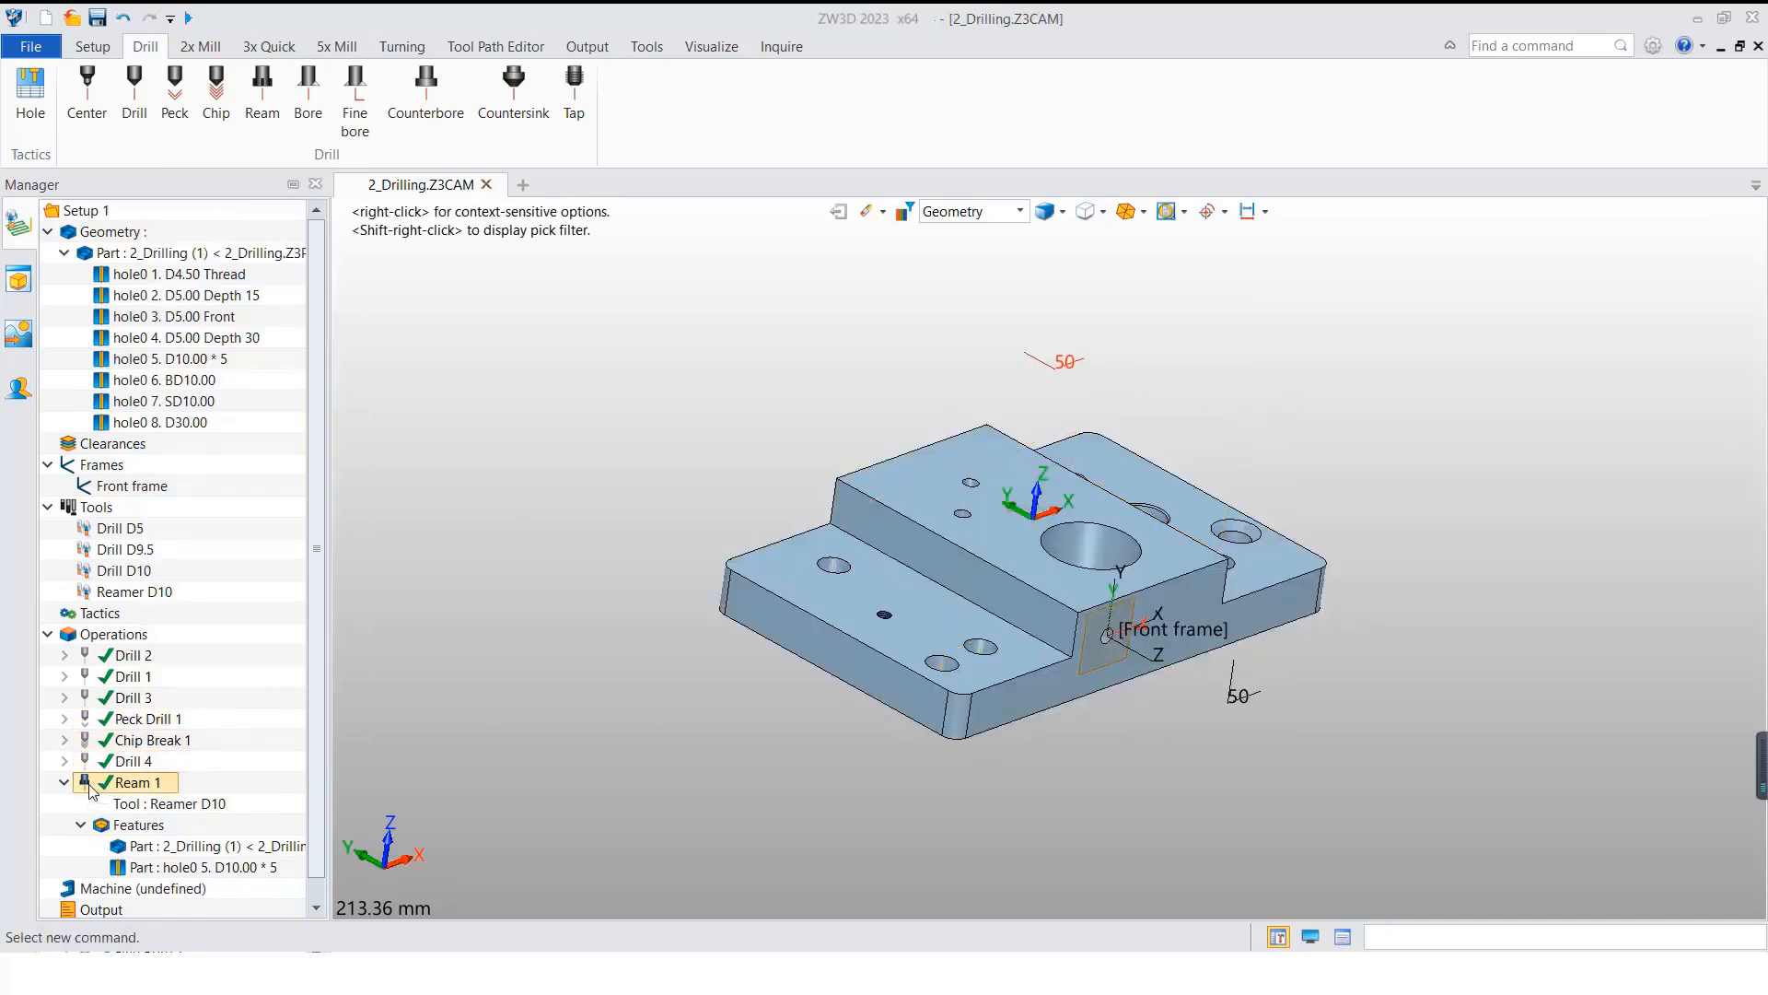
right_click(127, 788)
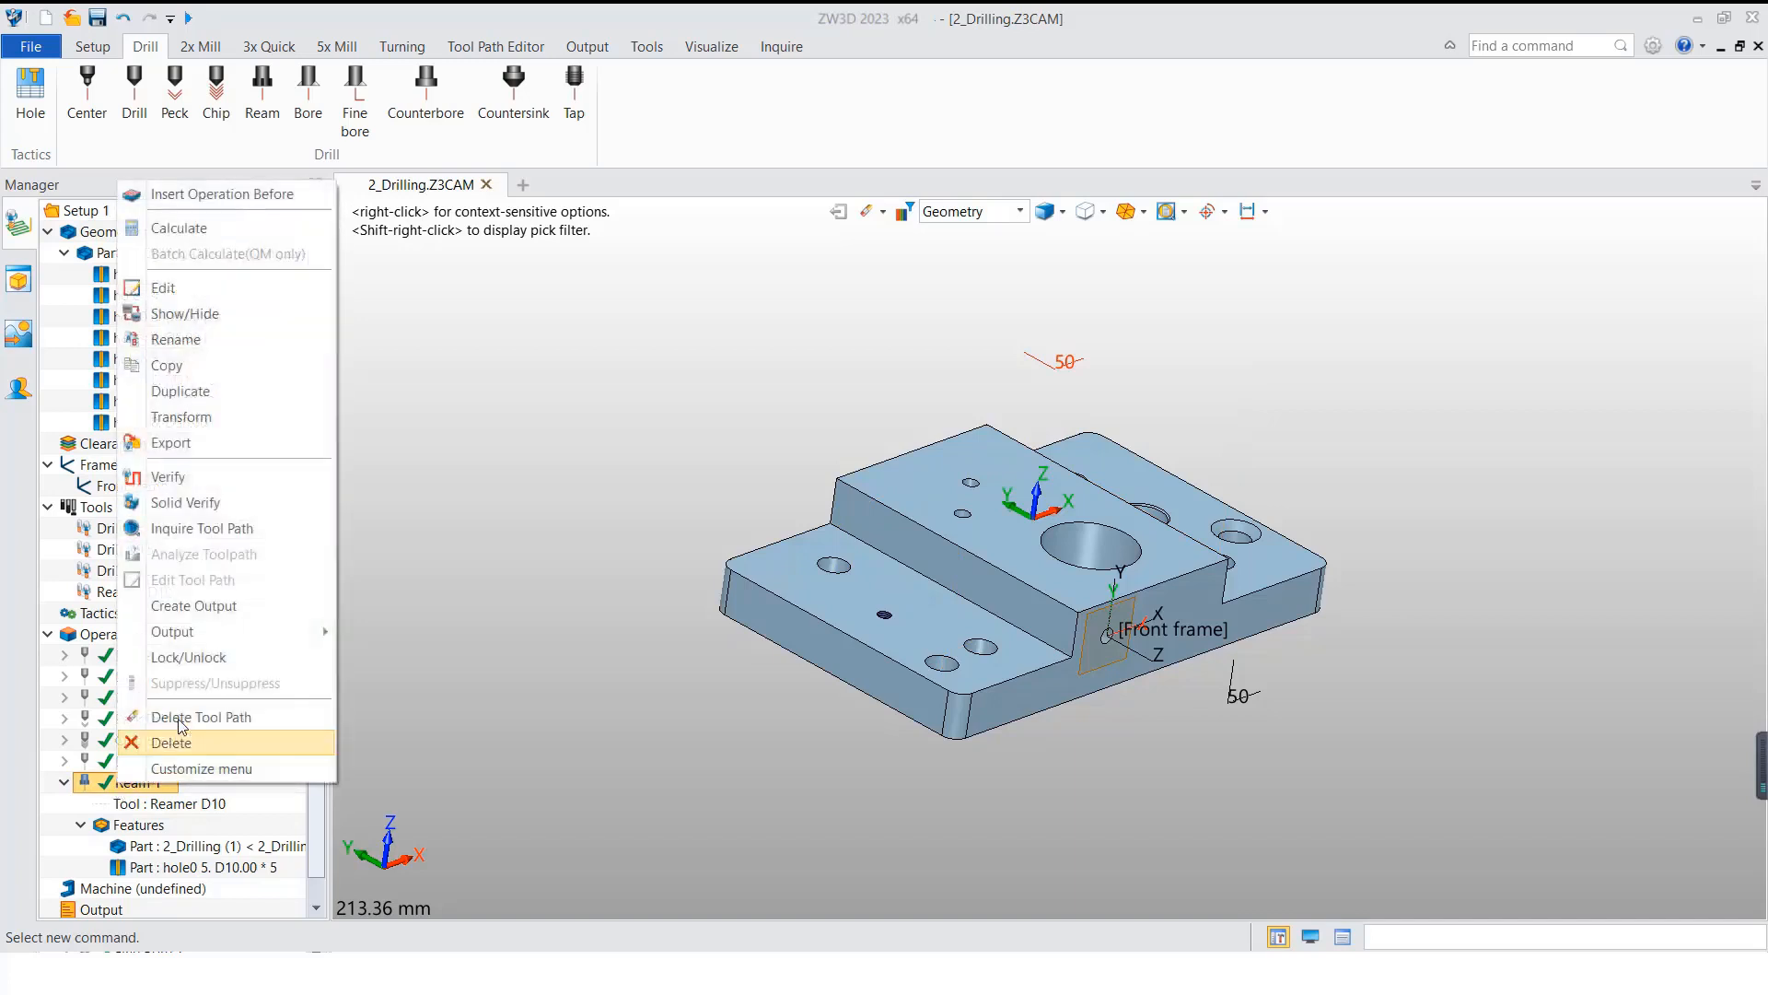
click(229, 490)
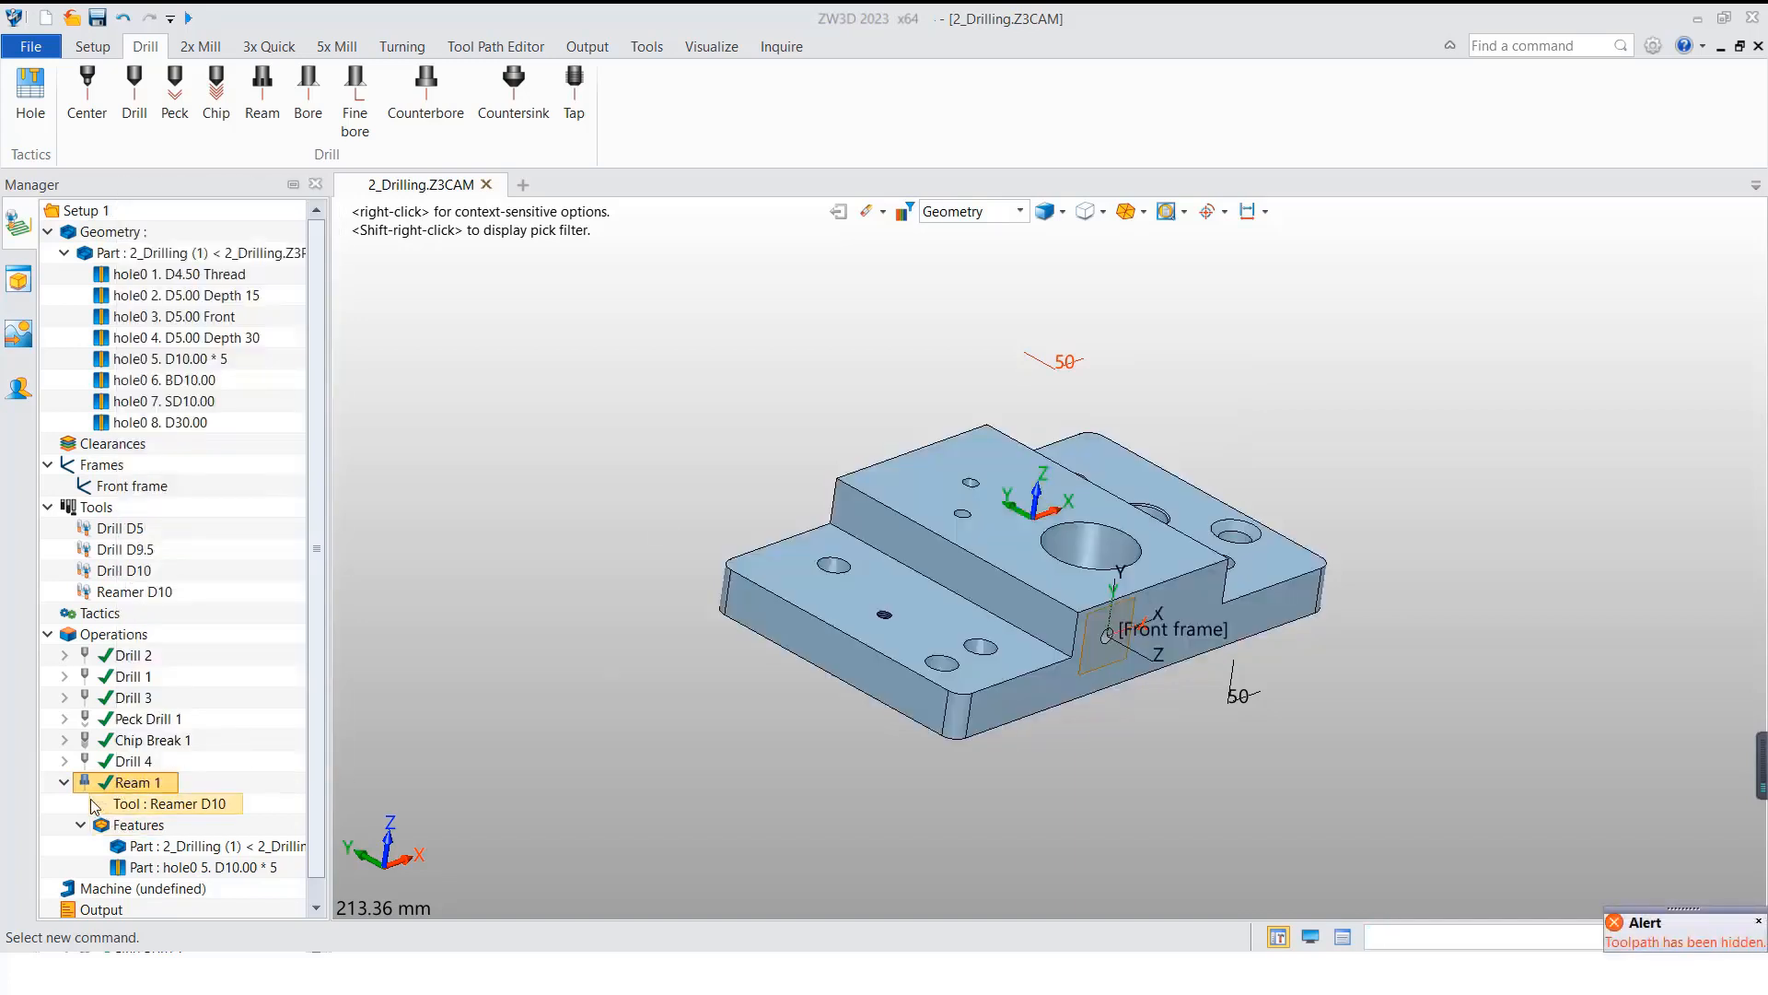
click(124, 785)
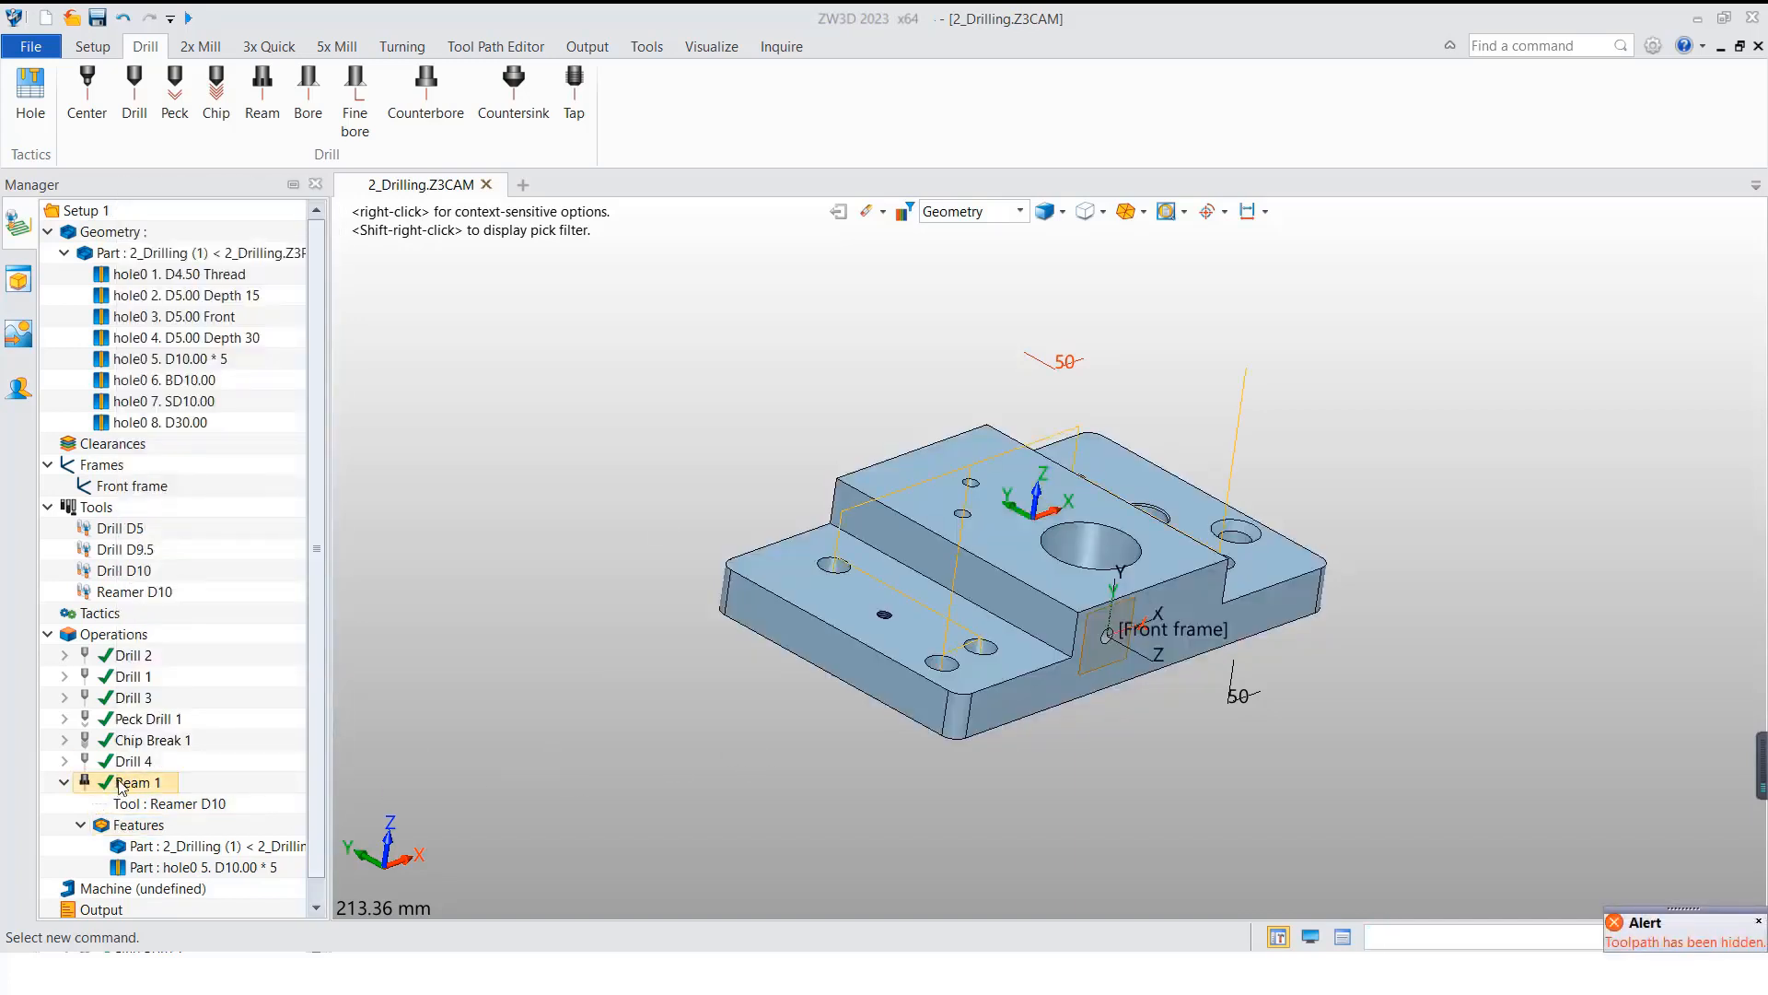
right_click(123, 785)
click(229, 495)
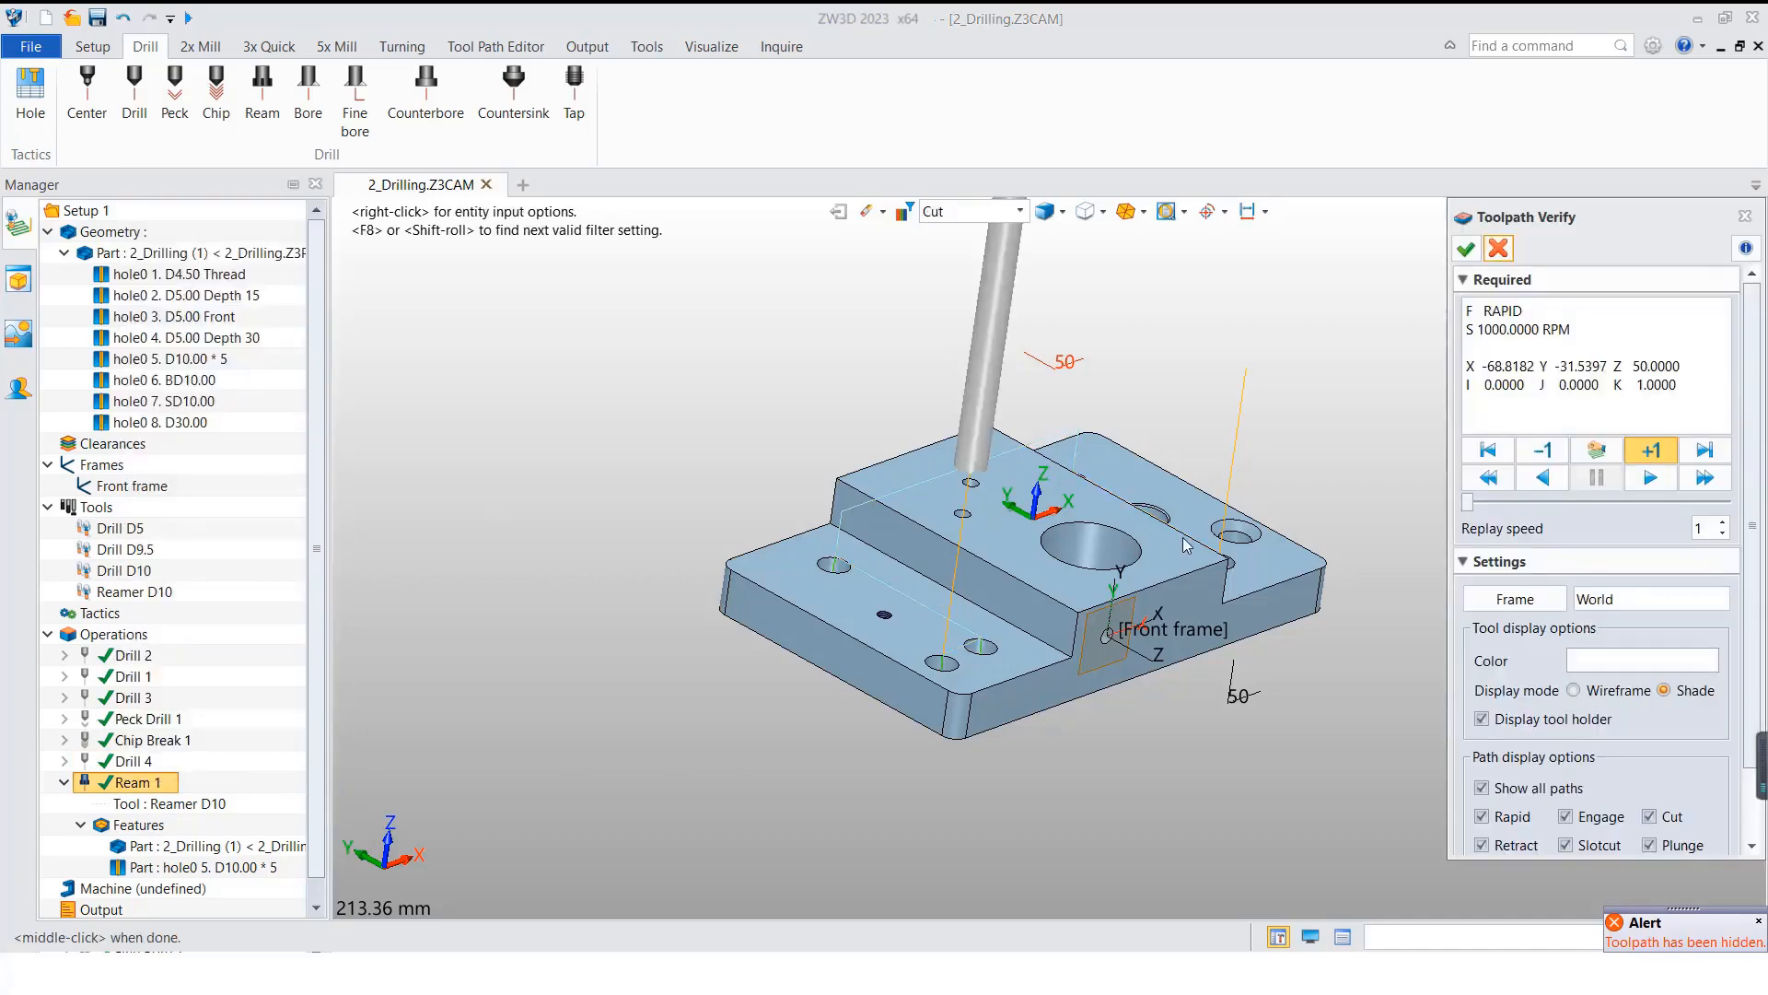
Step: Step through the reaming moves at the first hole one at a time, close the verification and collapse Ream 1
click(1650, 451)
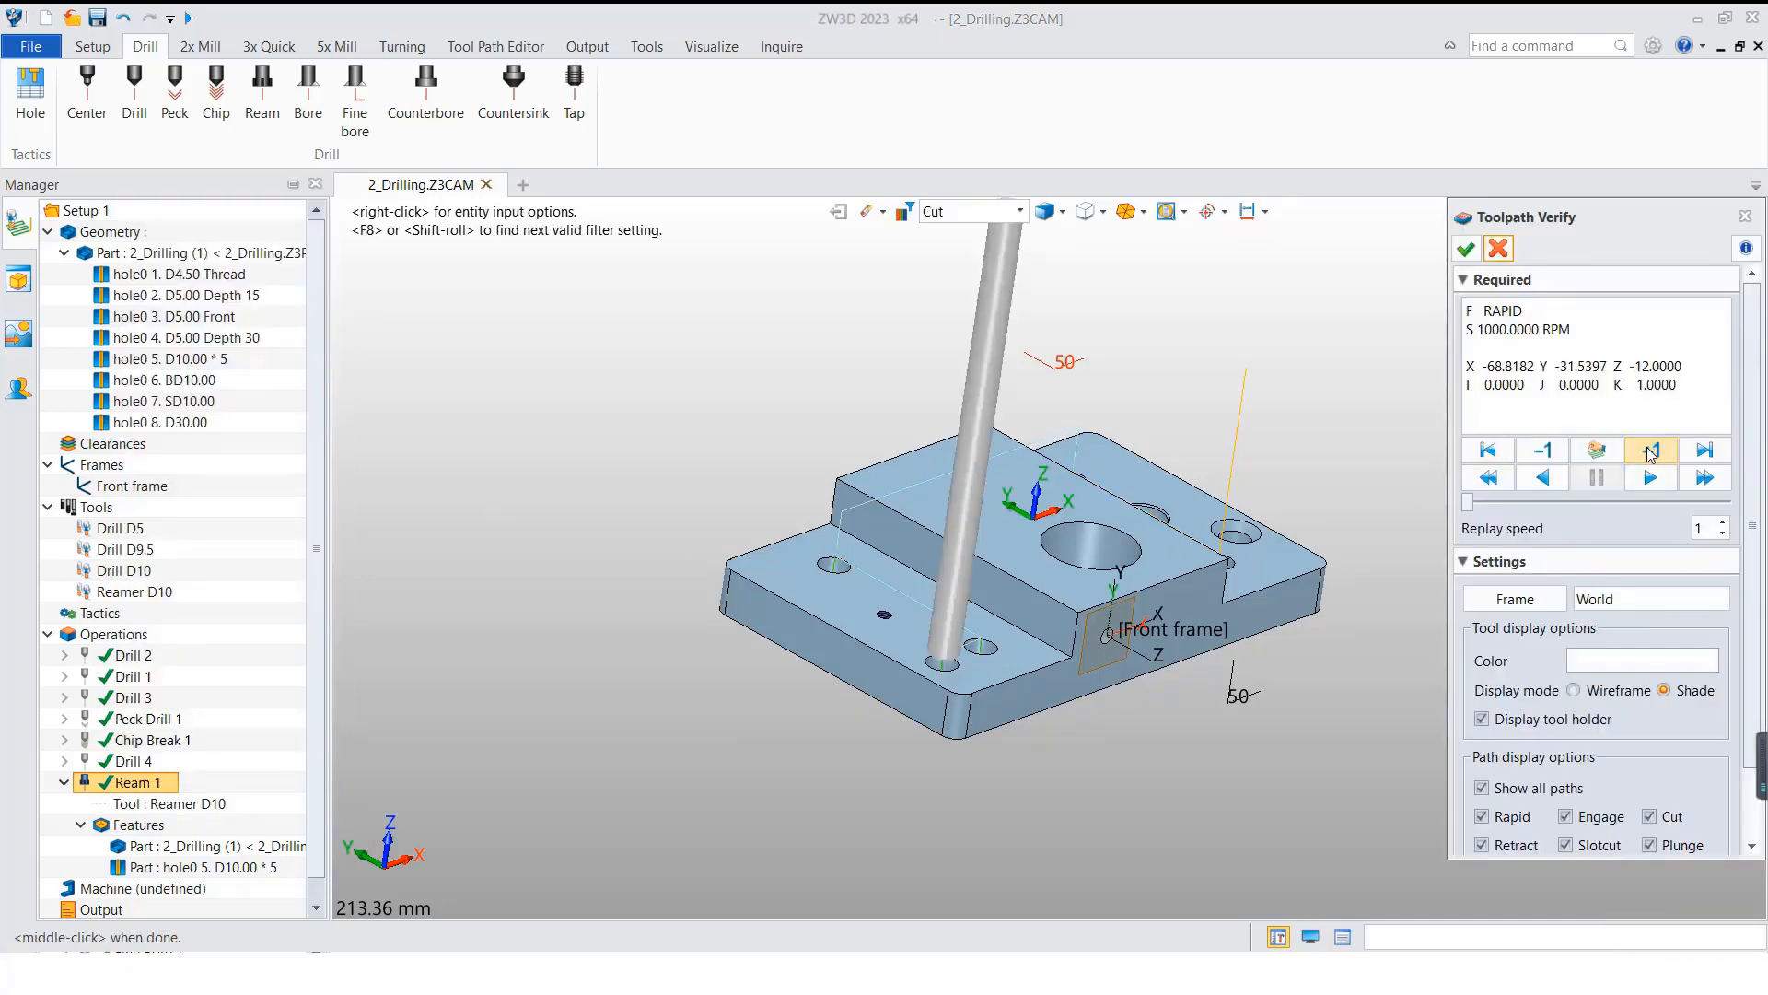
right_drag(814, 828, 931, 744)
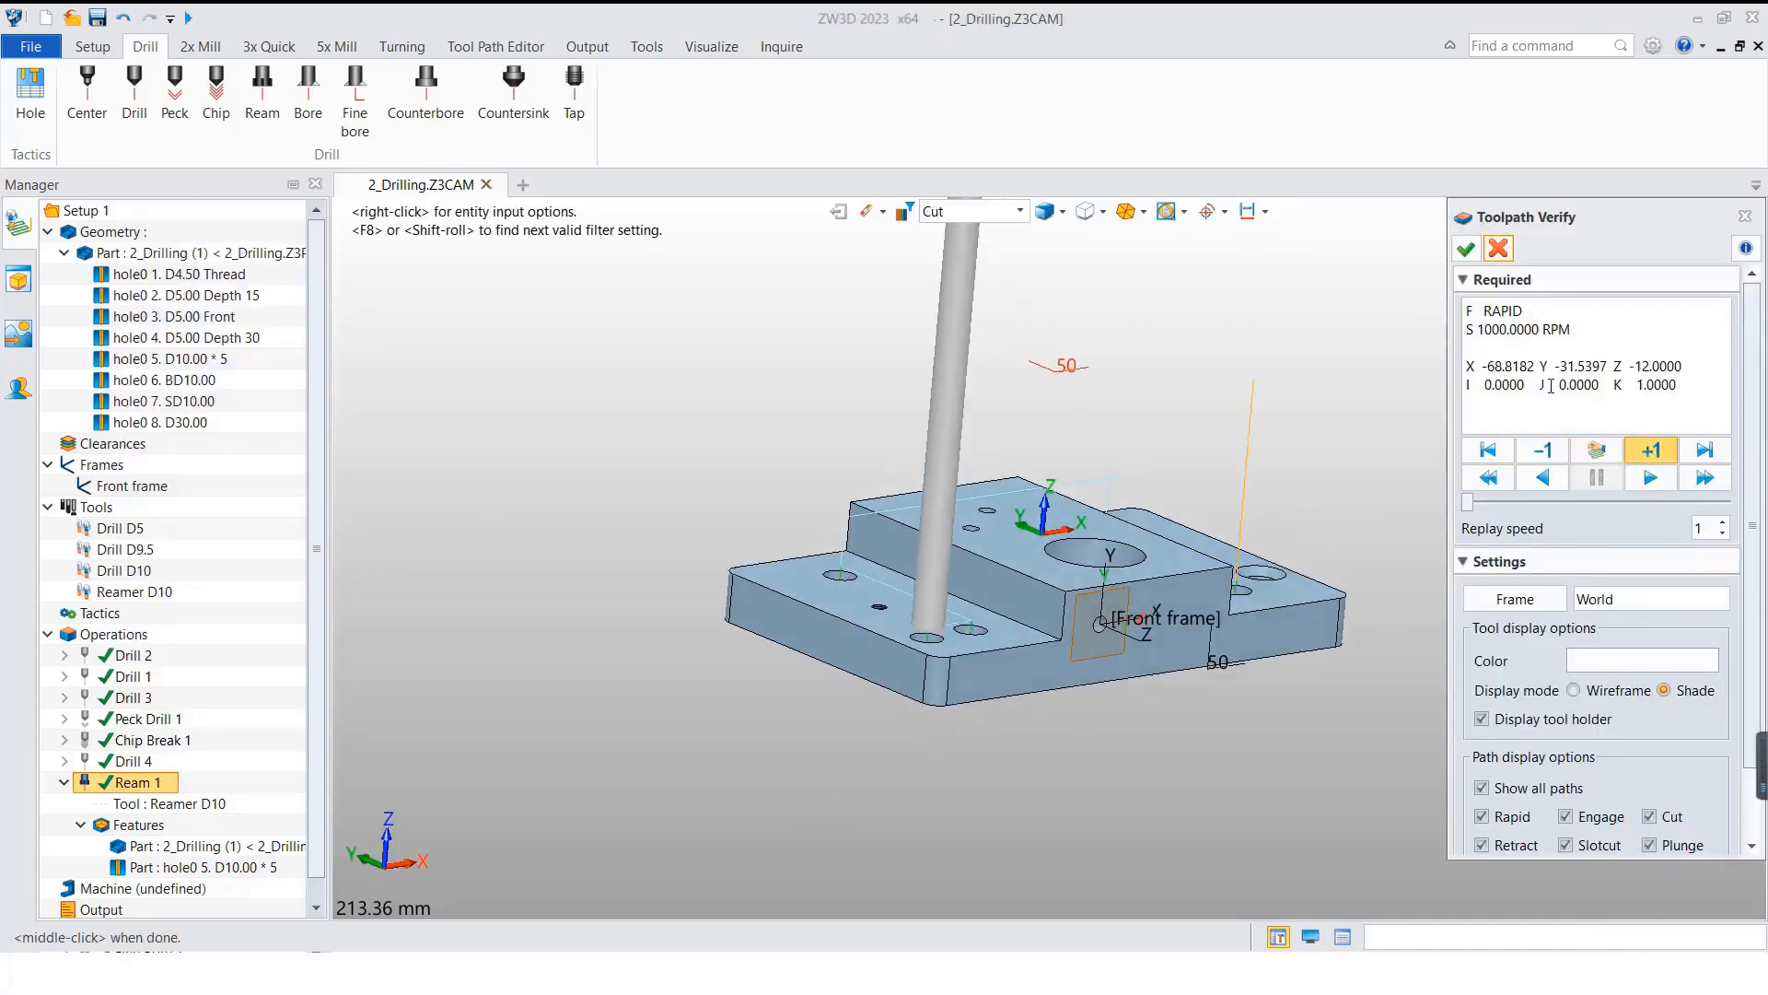
click(1650, 451)
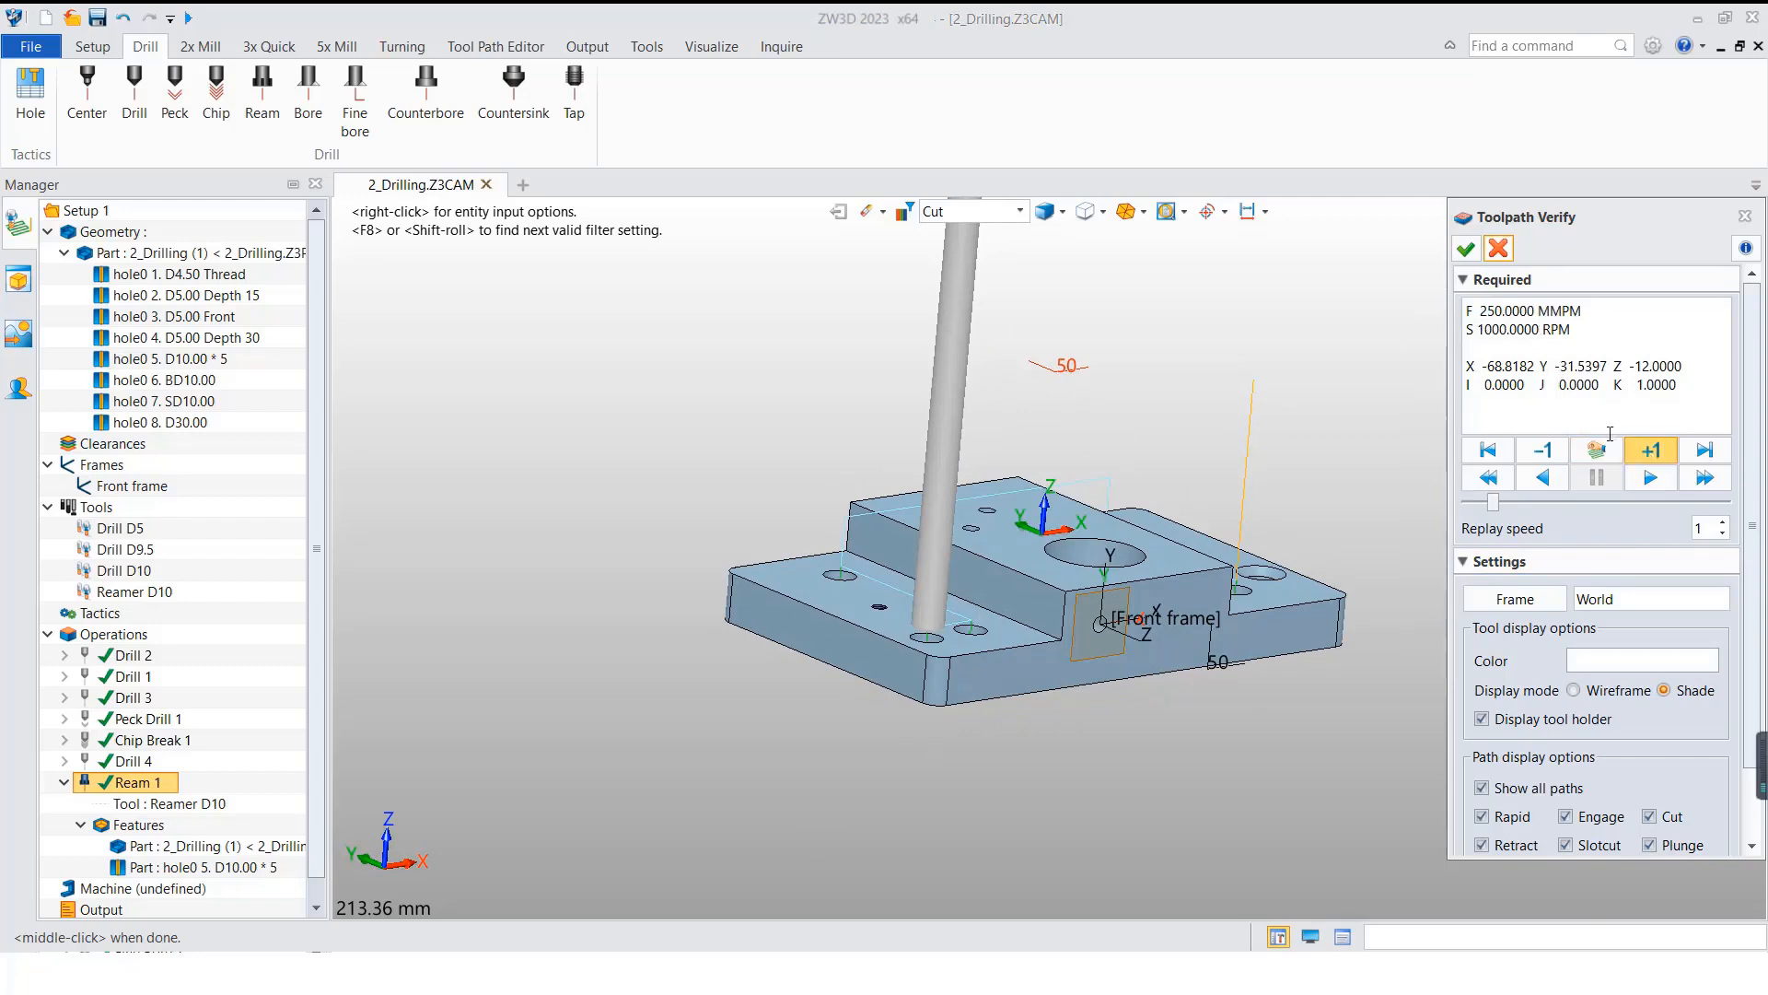
click(1649, 455)
click(1649, 455)
right_drag(937, 732, 909, 738)
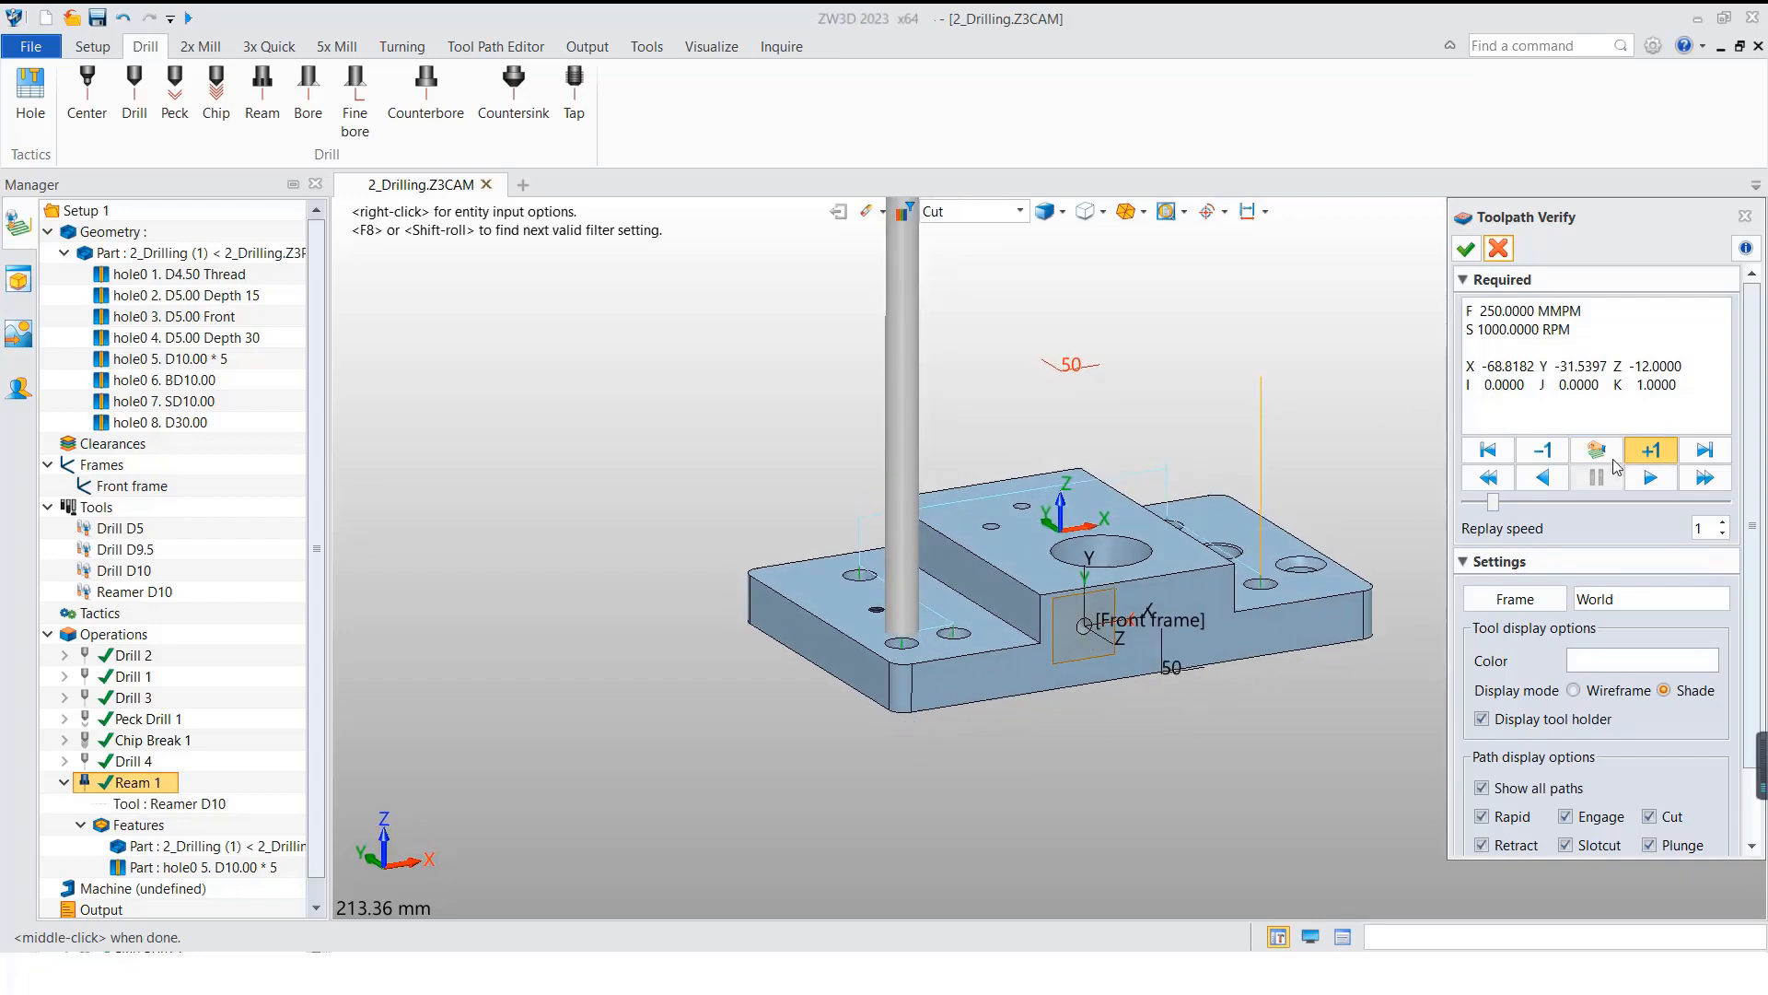
click(1498, 253)
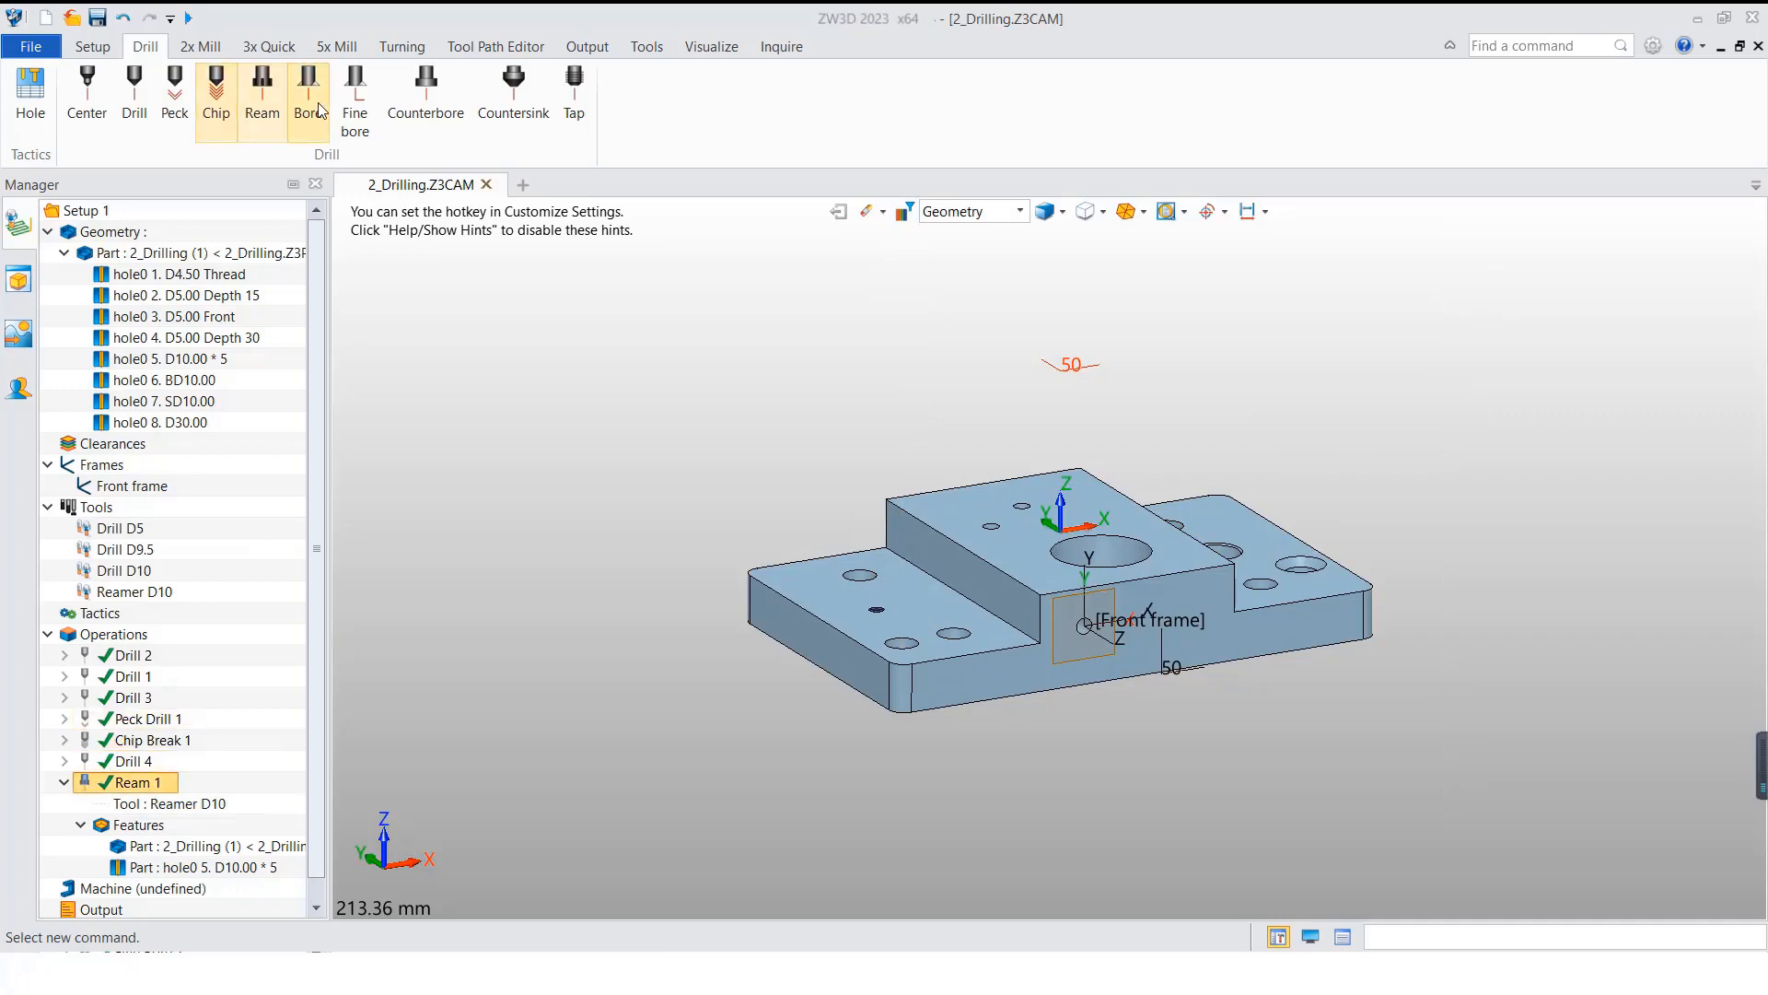
click(63, 782)
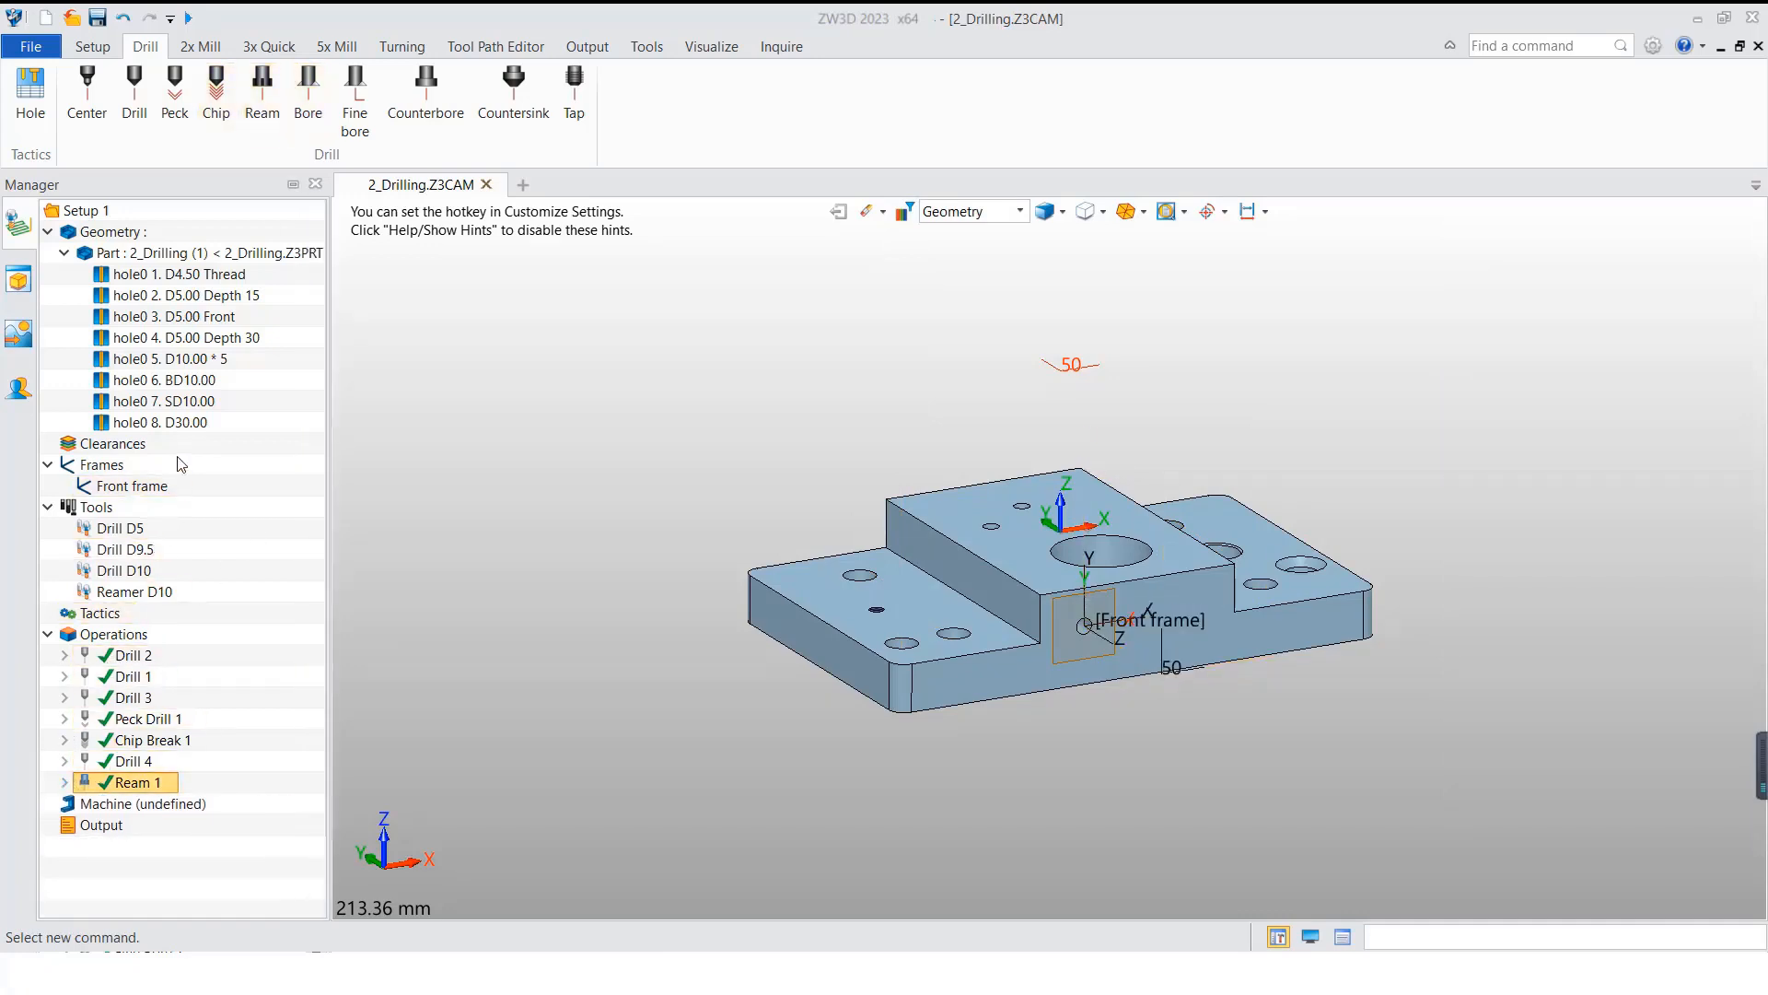
Step: Highlight the D30.00 hole feature on the part and duplicate the Drill 3 operation
click(200, 425)
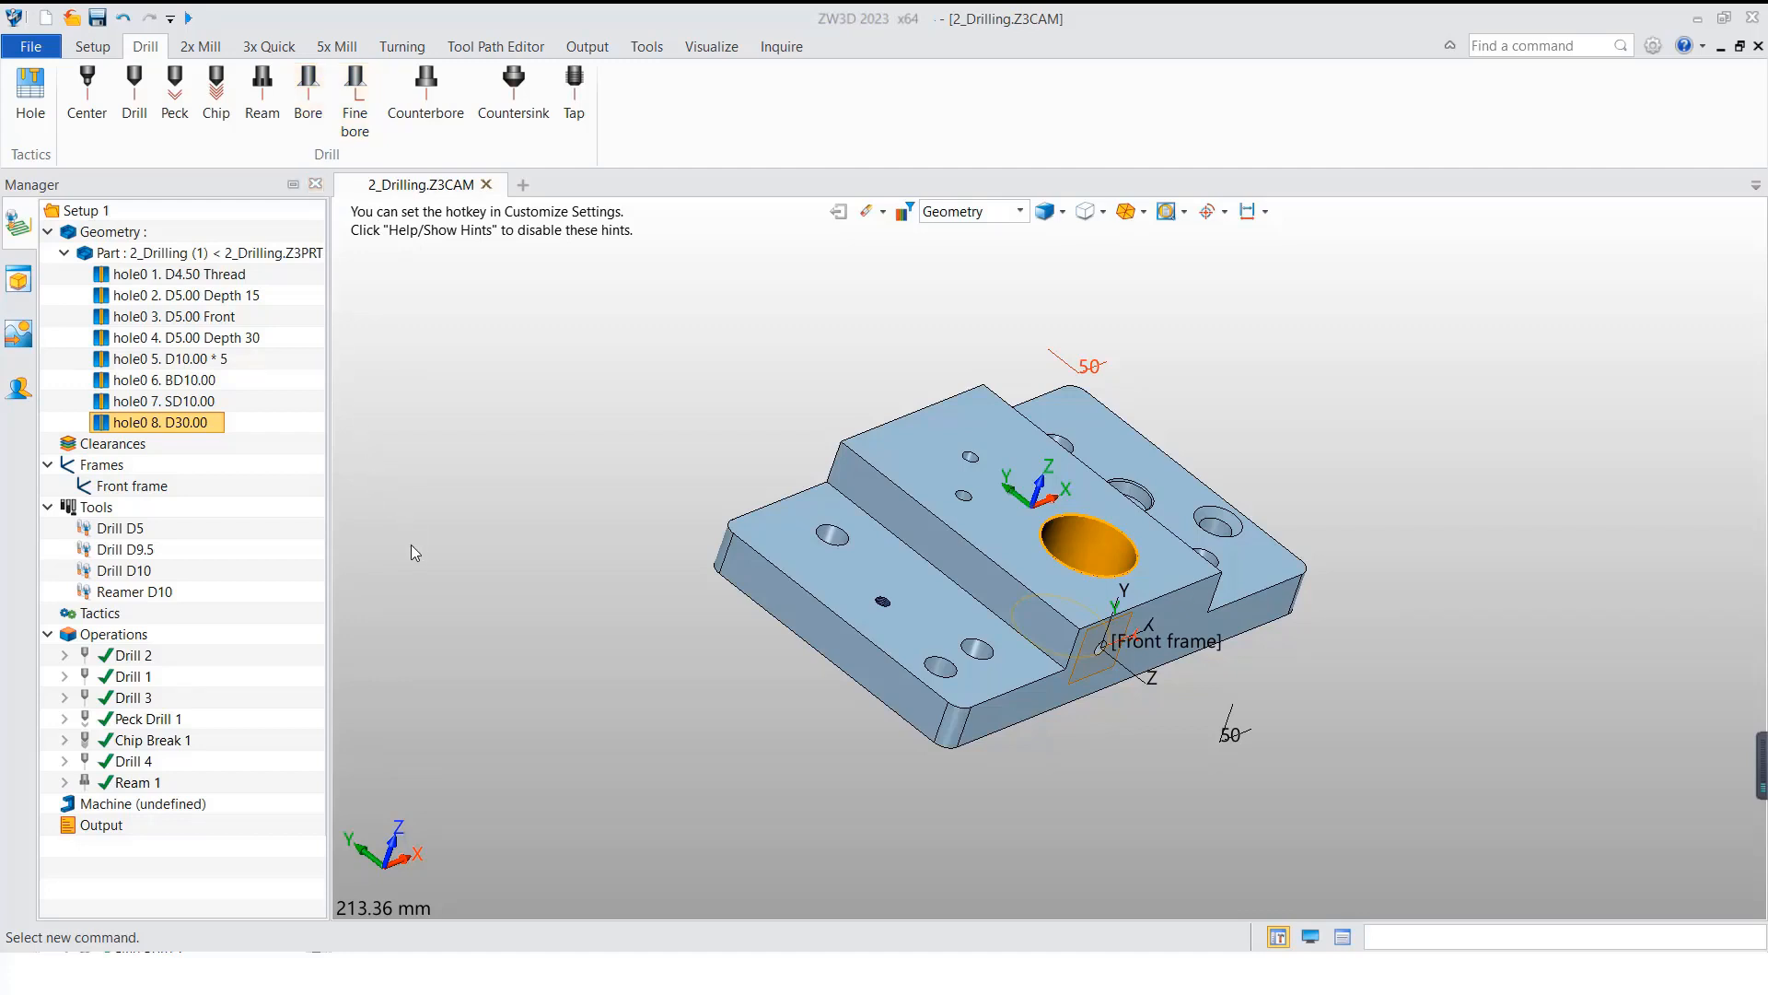
right_drag(450, 579, 442, 572)
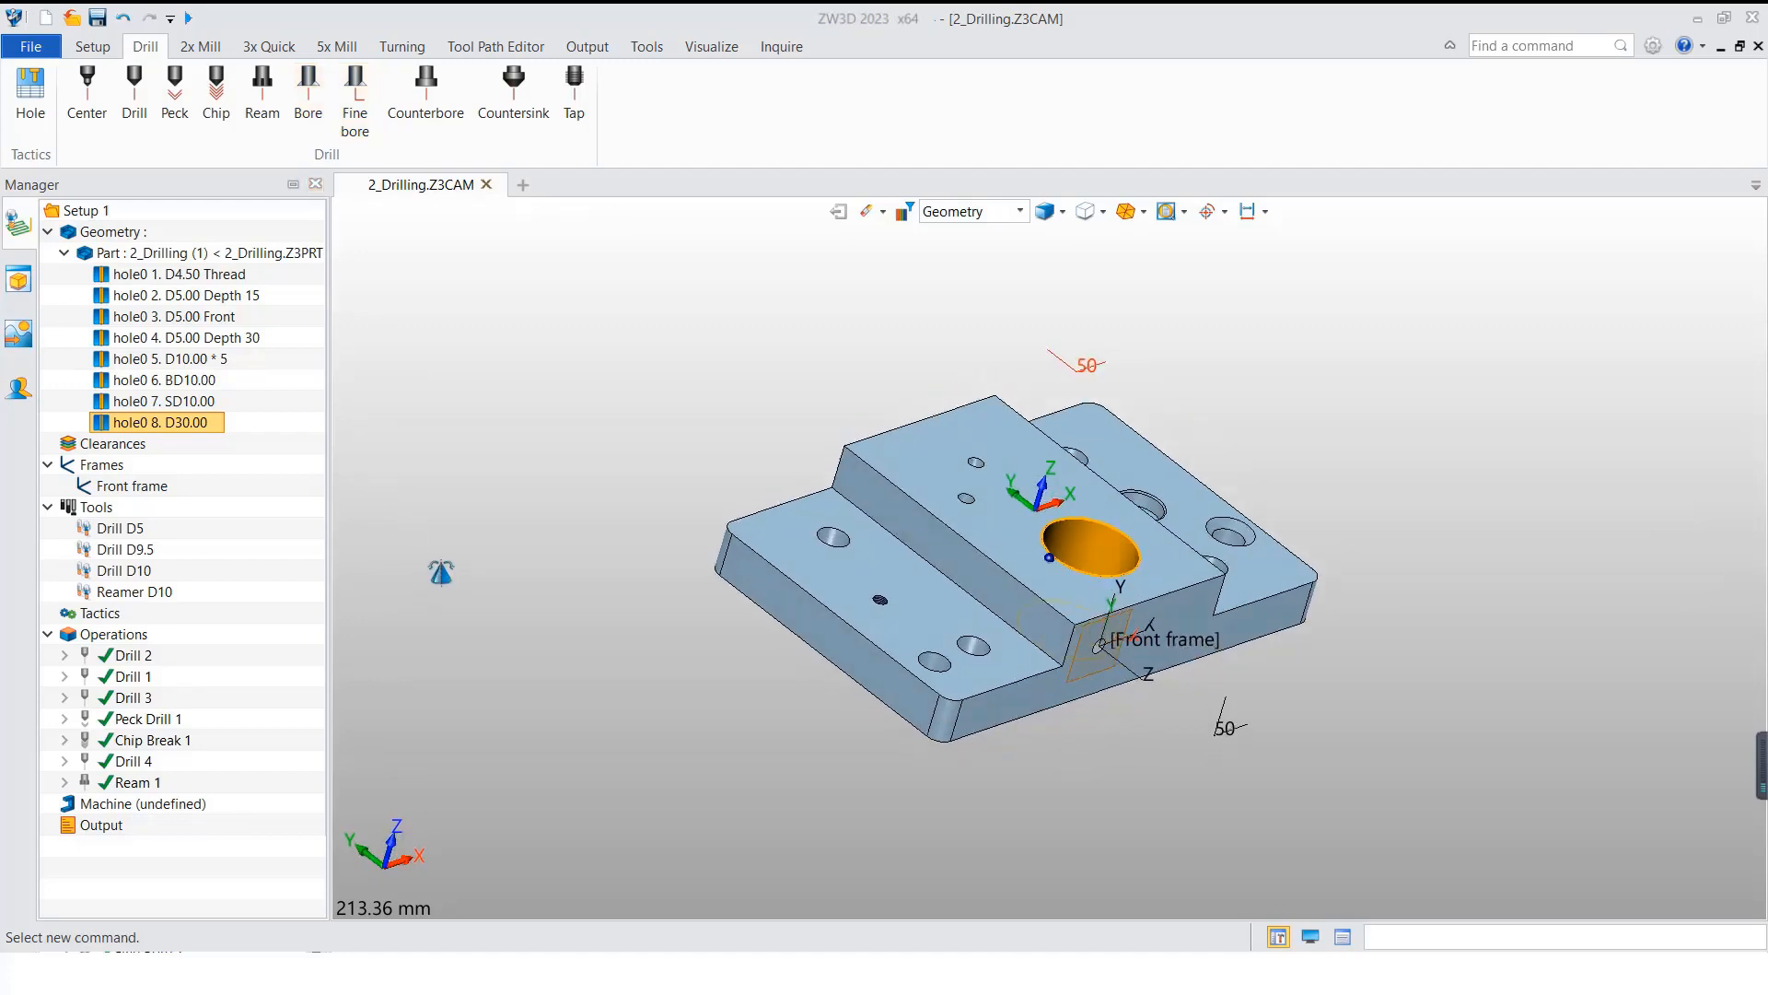
right_click(127, 702)
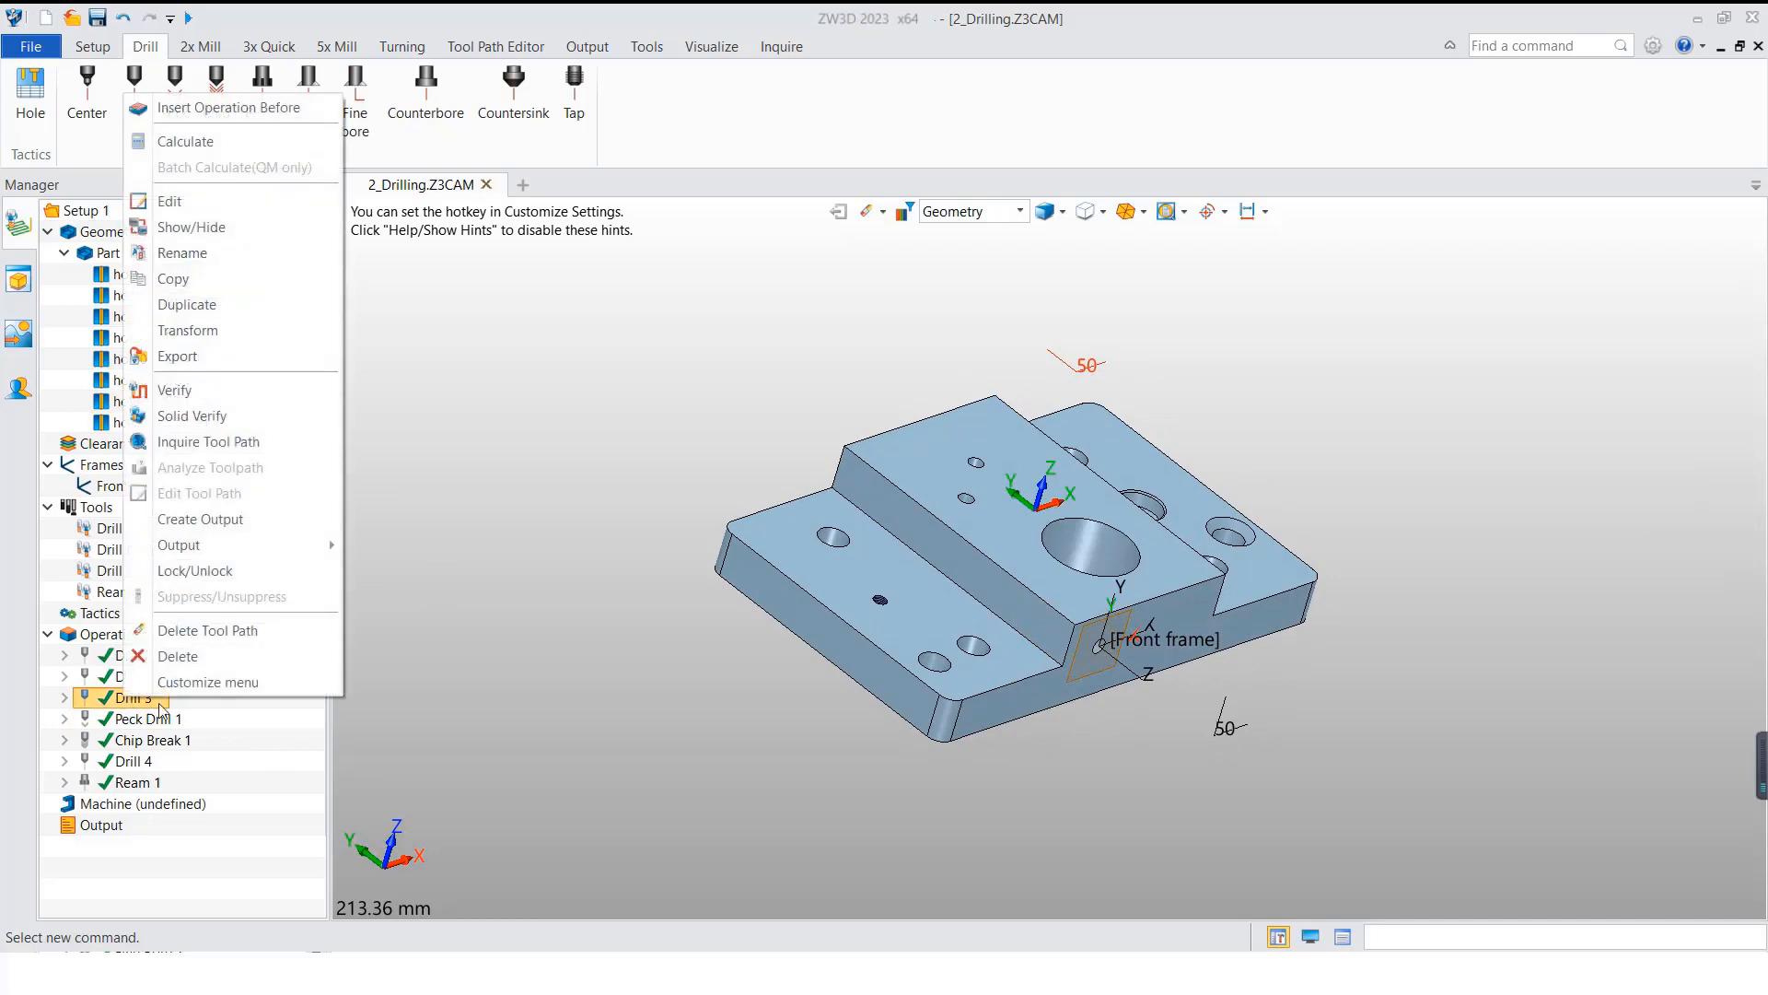
click(221, 305)
scroll(147, 829, down, 1)
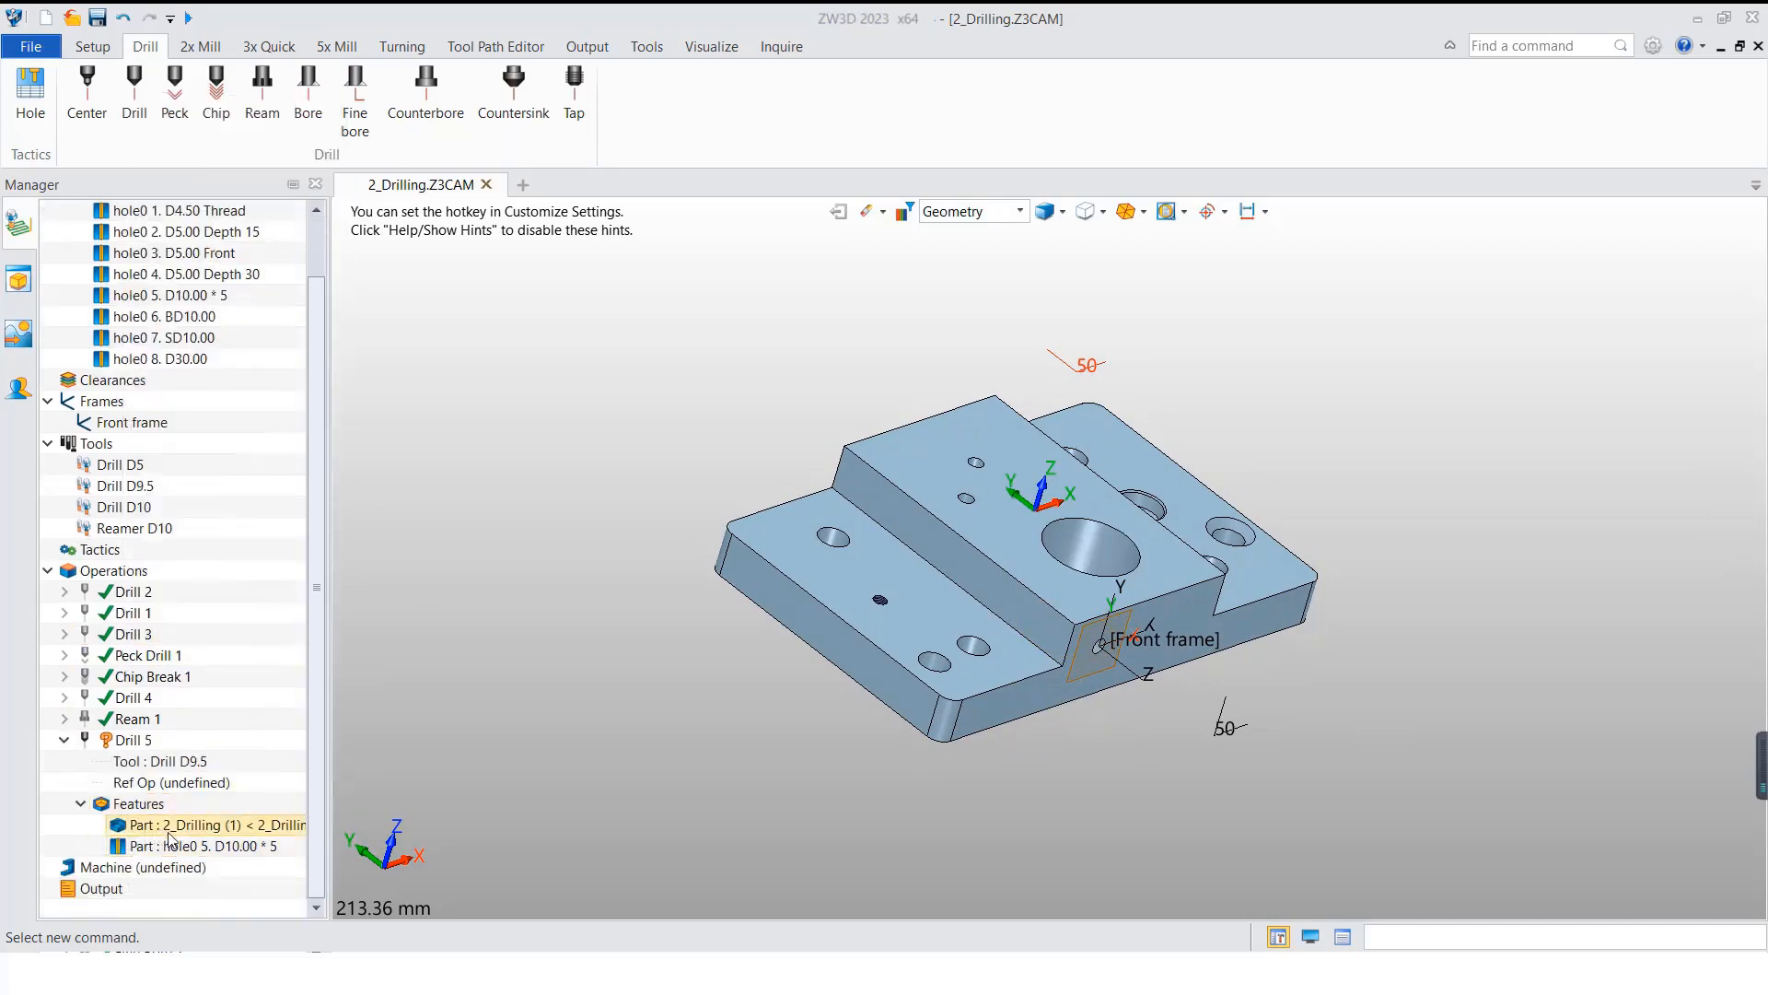
Step: Replace the D10.00 * 5 hole feature of the Drill 5 operation with the D30.00 hole feature
click(175, 846)
right_click(180, 845)
click(219, 876)
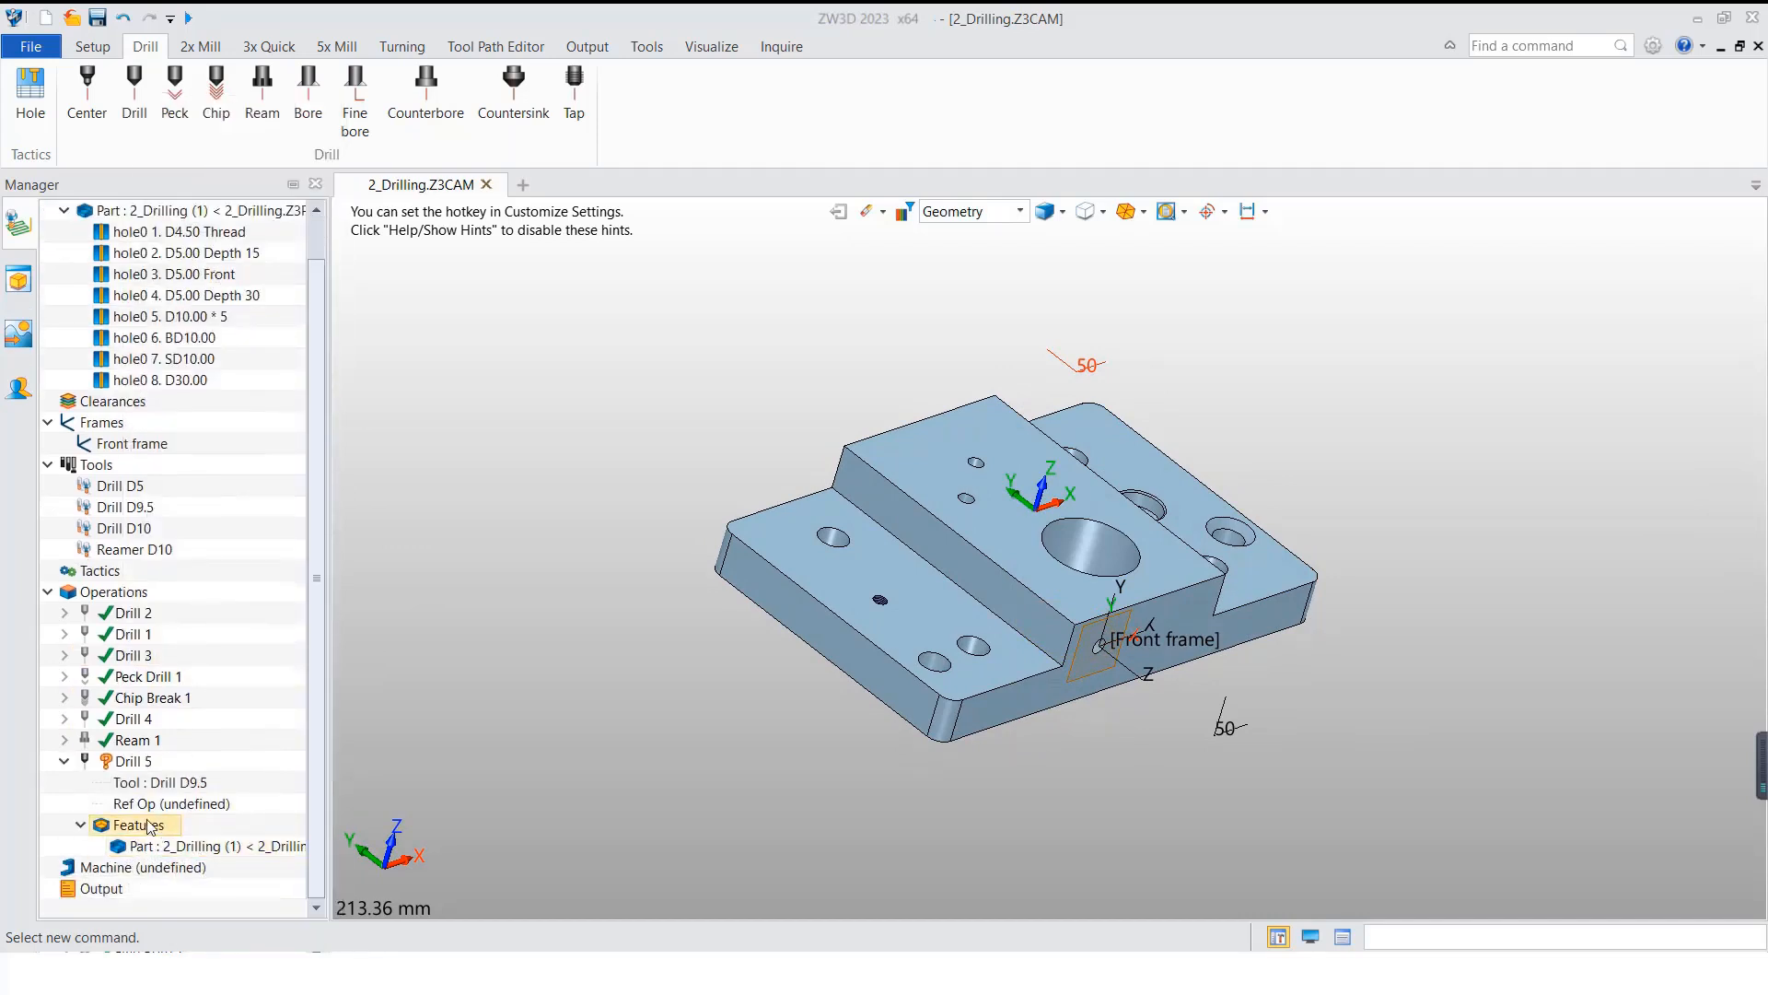
right_click(147, 826)
click(190, 940)
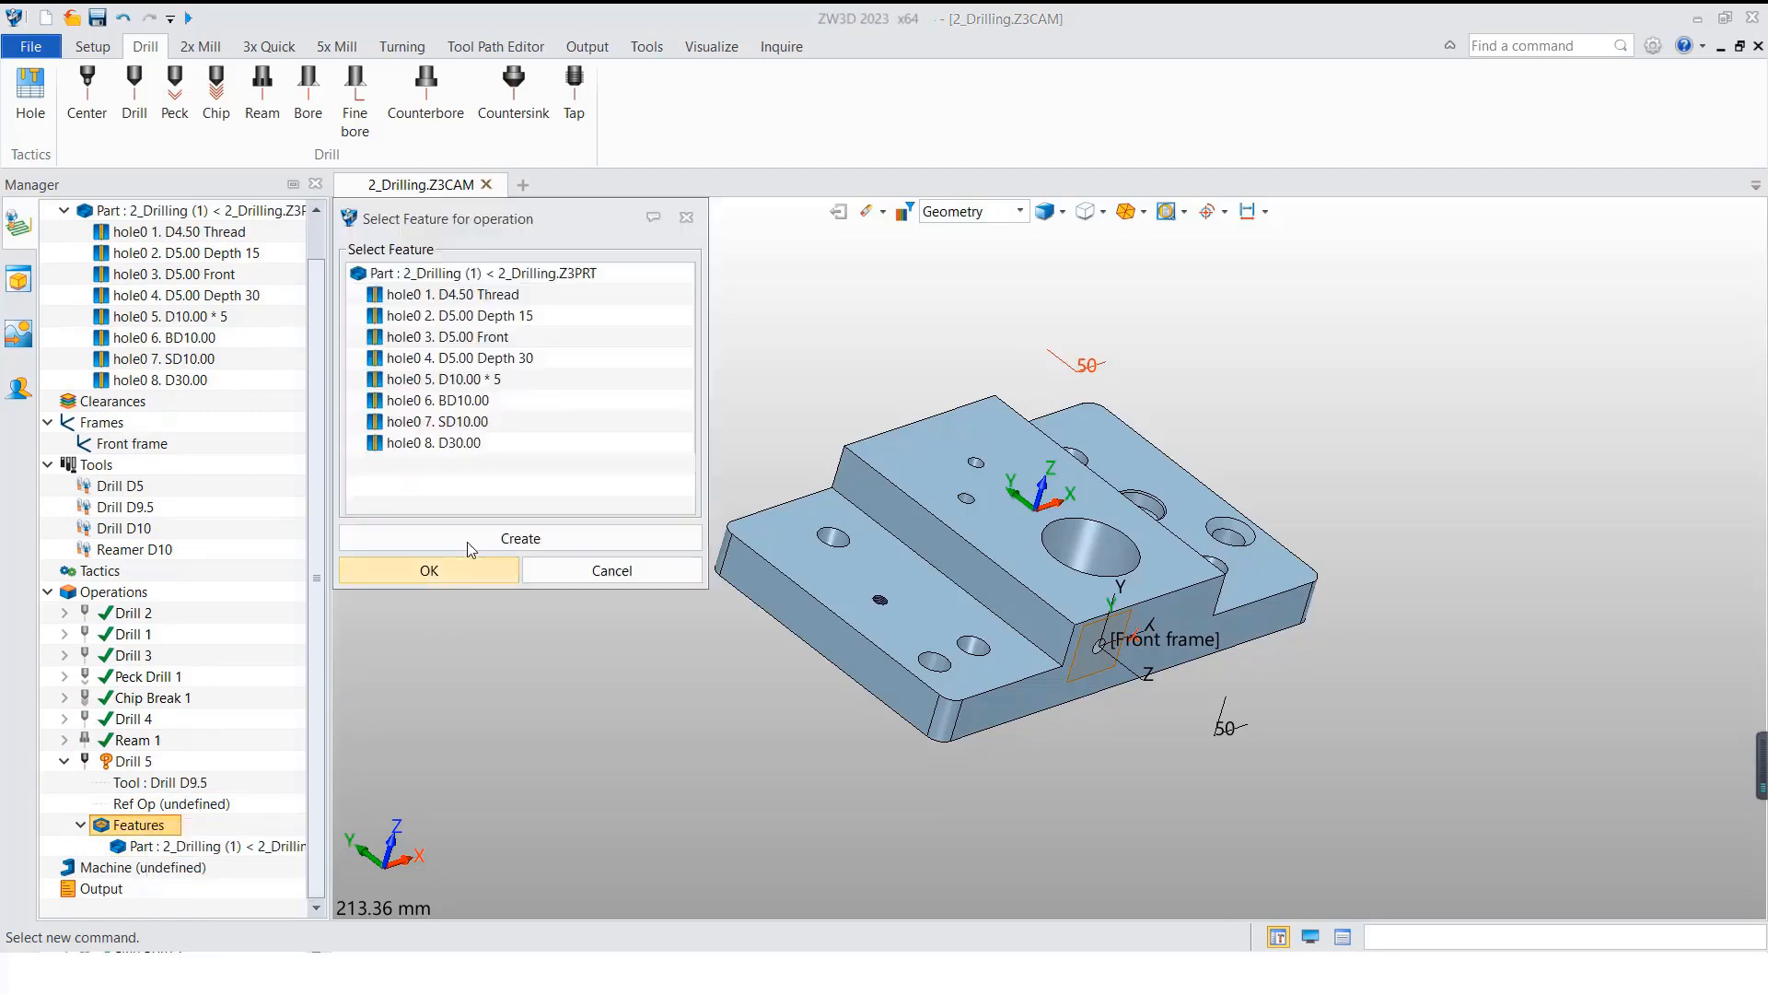
click(451, 443)
click(430, 570)
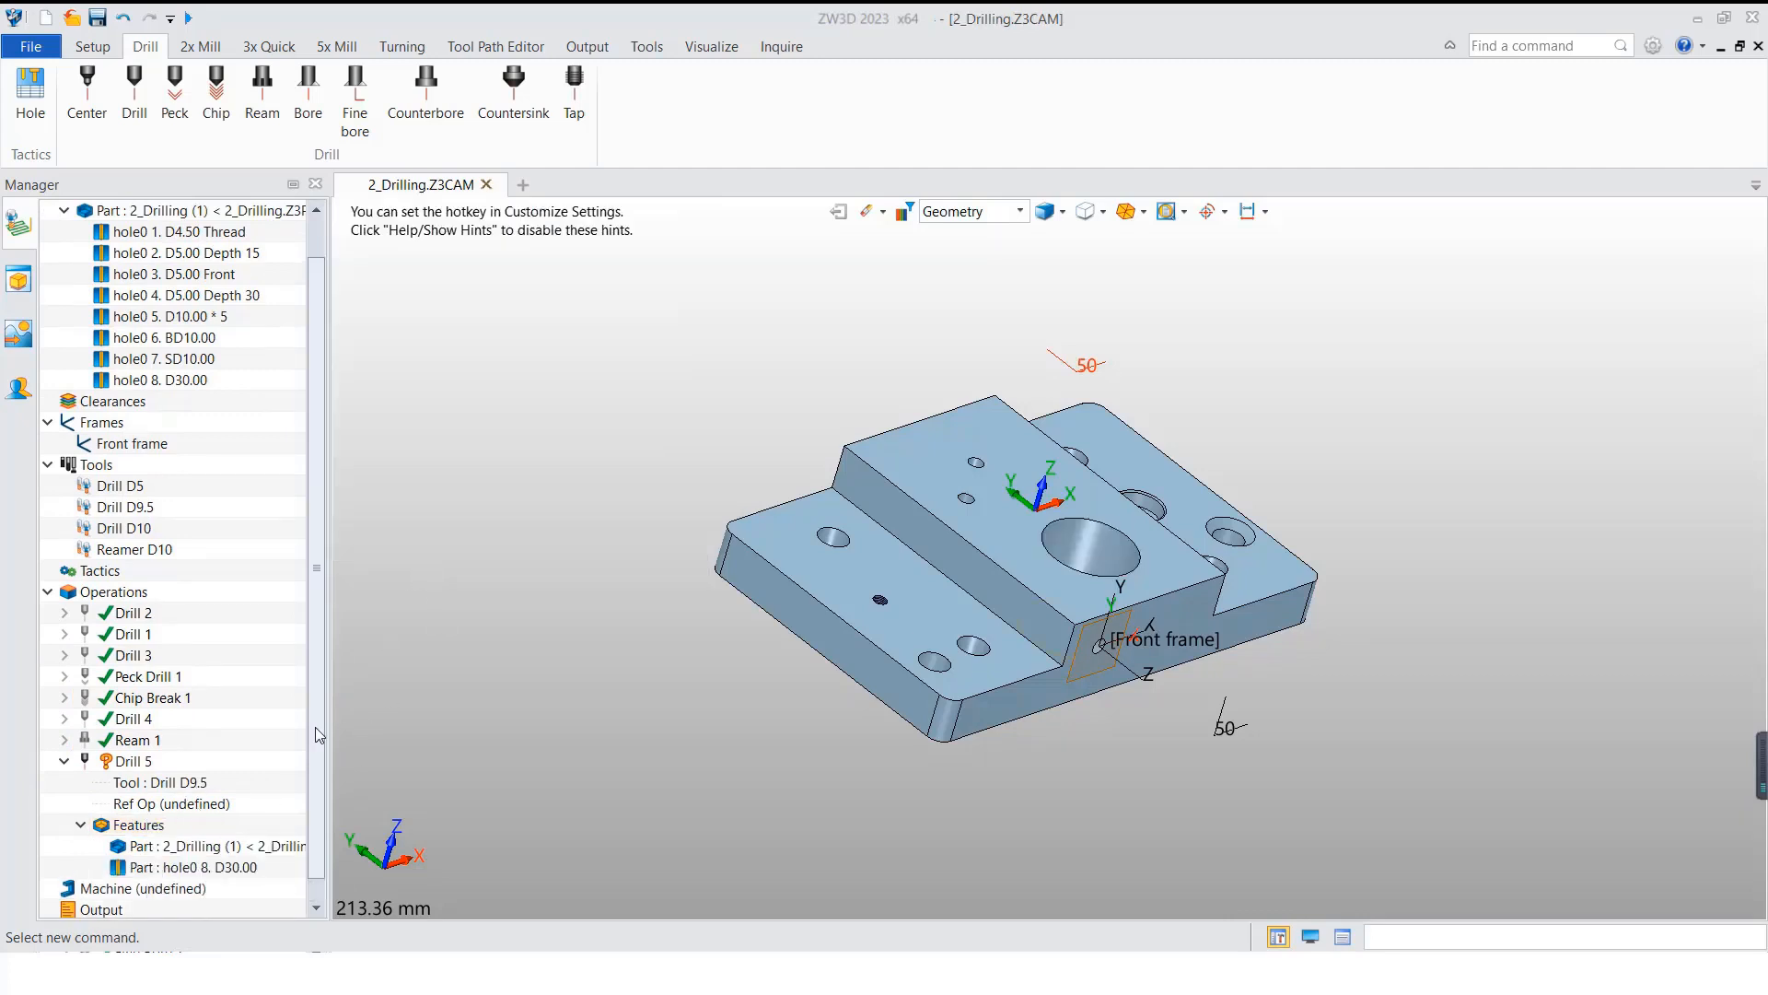
Step: Assign the Drill D10 tool to the Drill 5 operation and calculate its toolpath
right_click(159, 788)
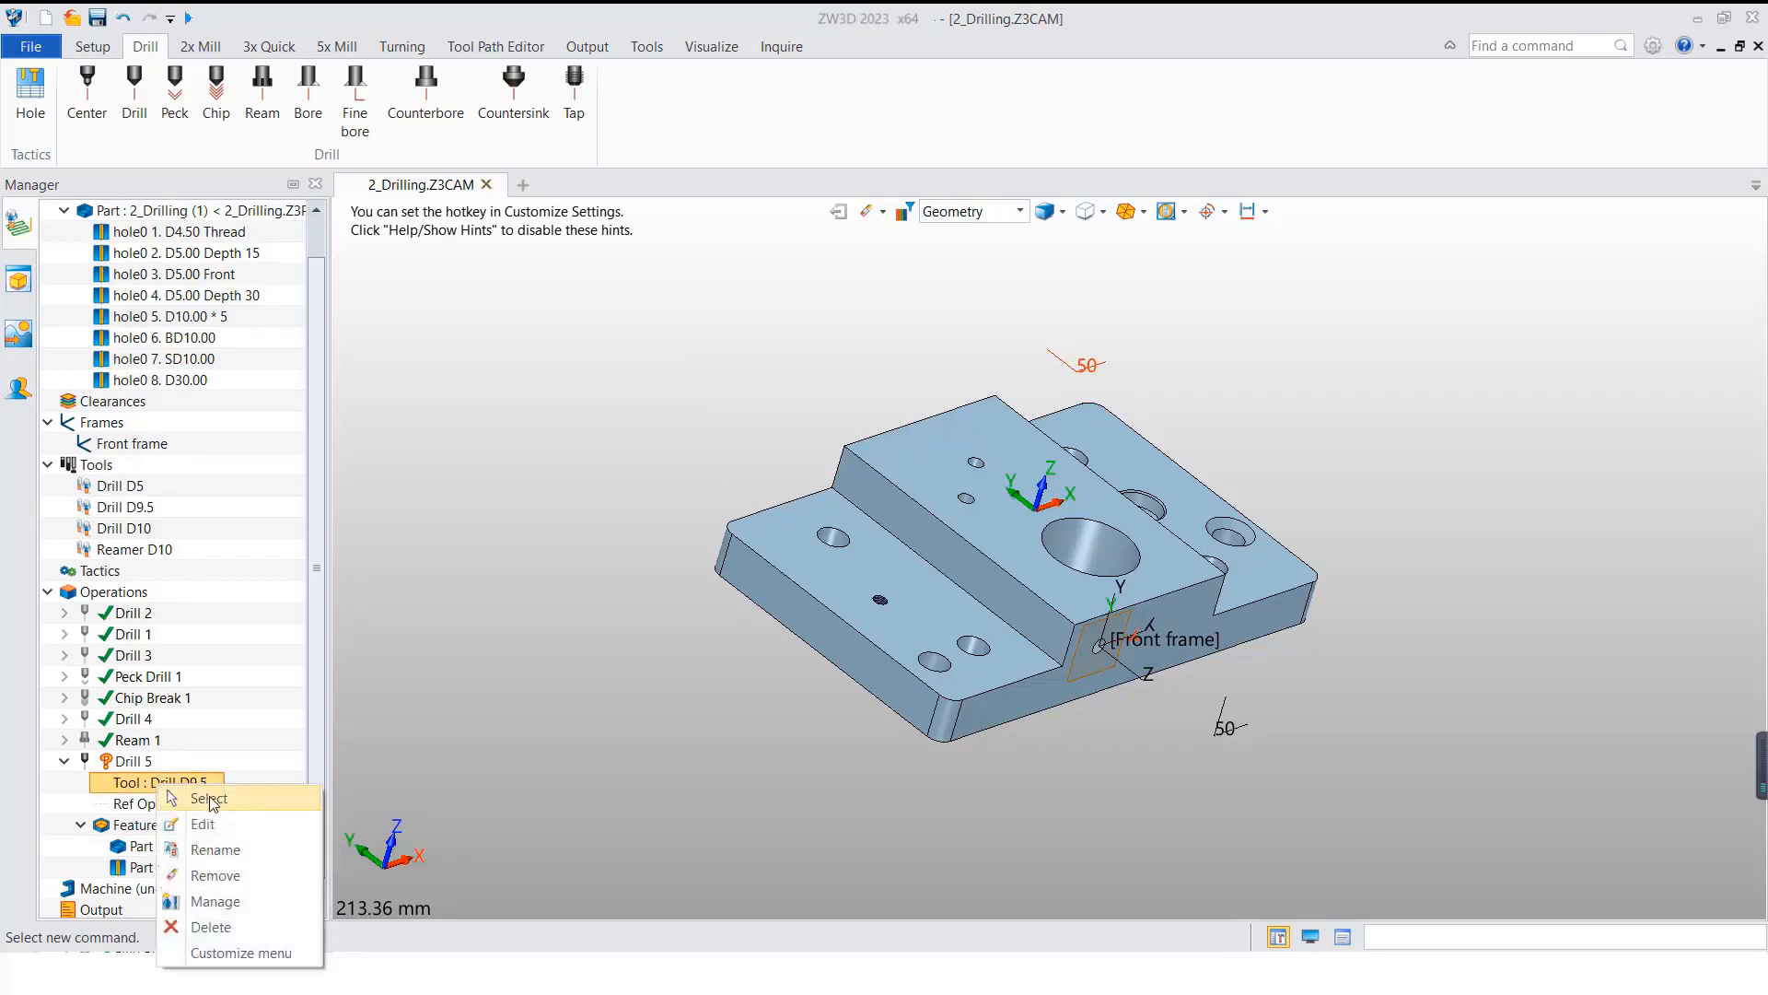
click(184, 809)
click(285, 685)
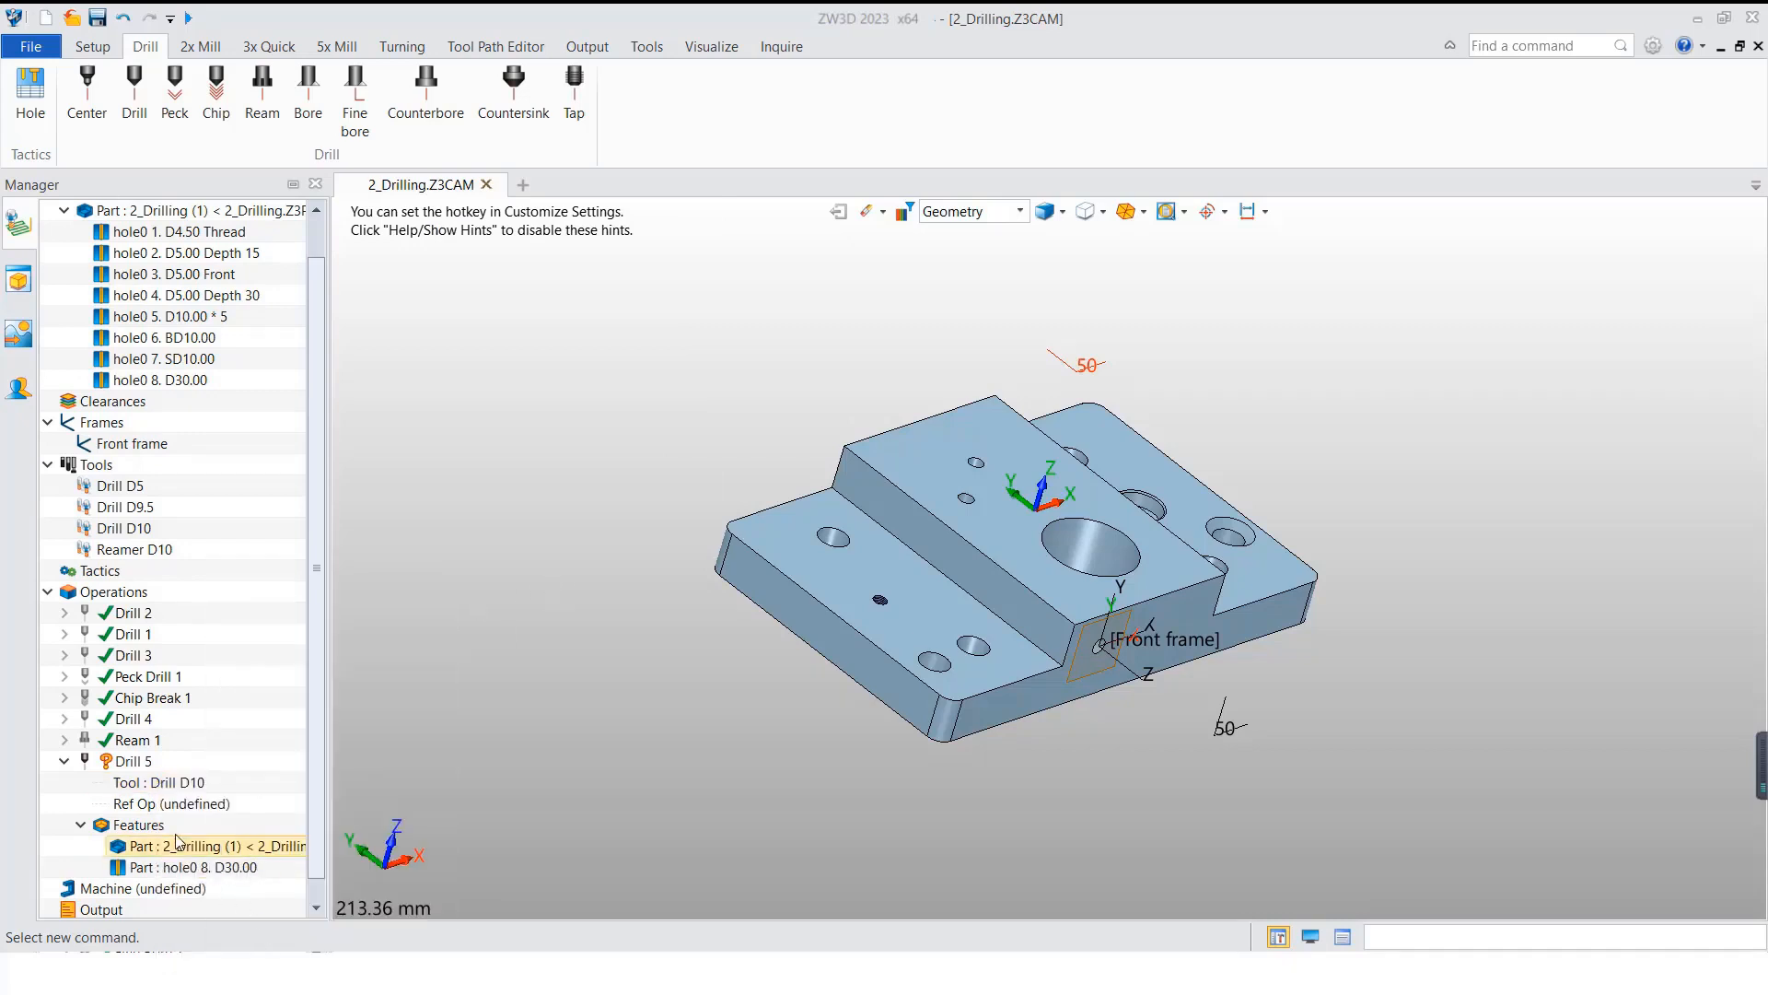
right_click(147, 763)
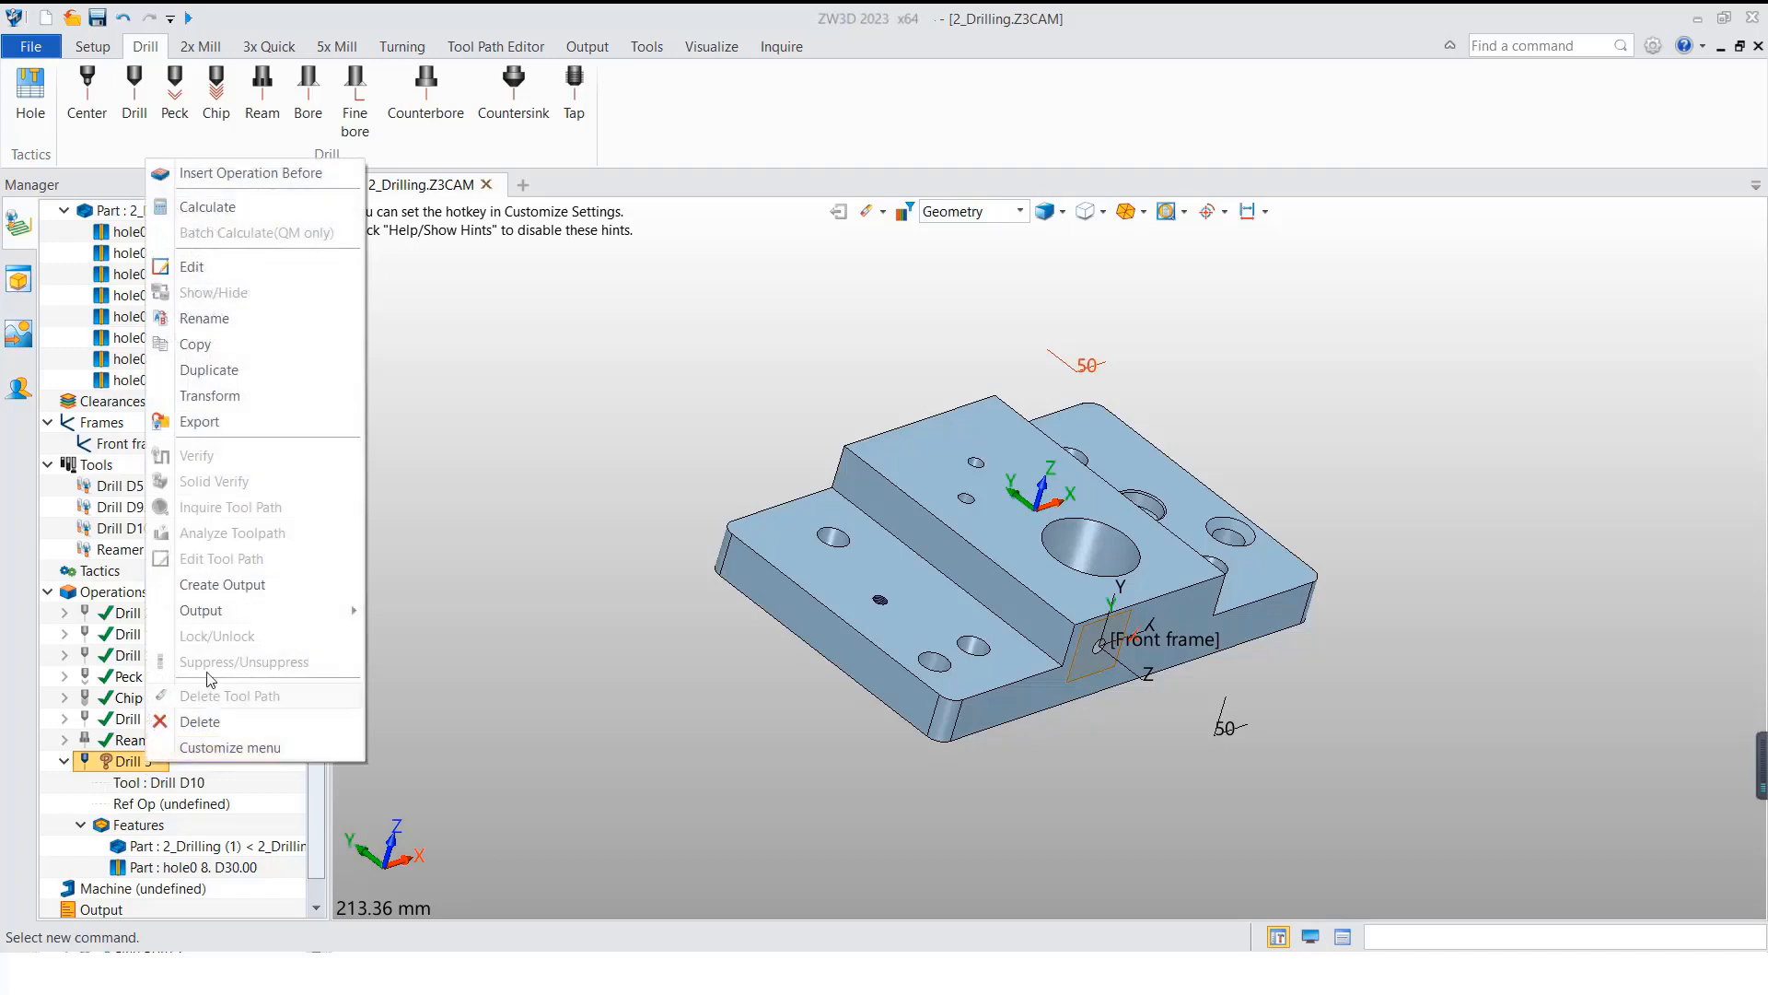
click(245, 208)
right_drag(609, 649, 597, 567)
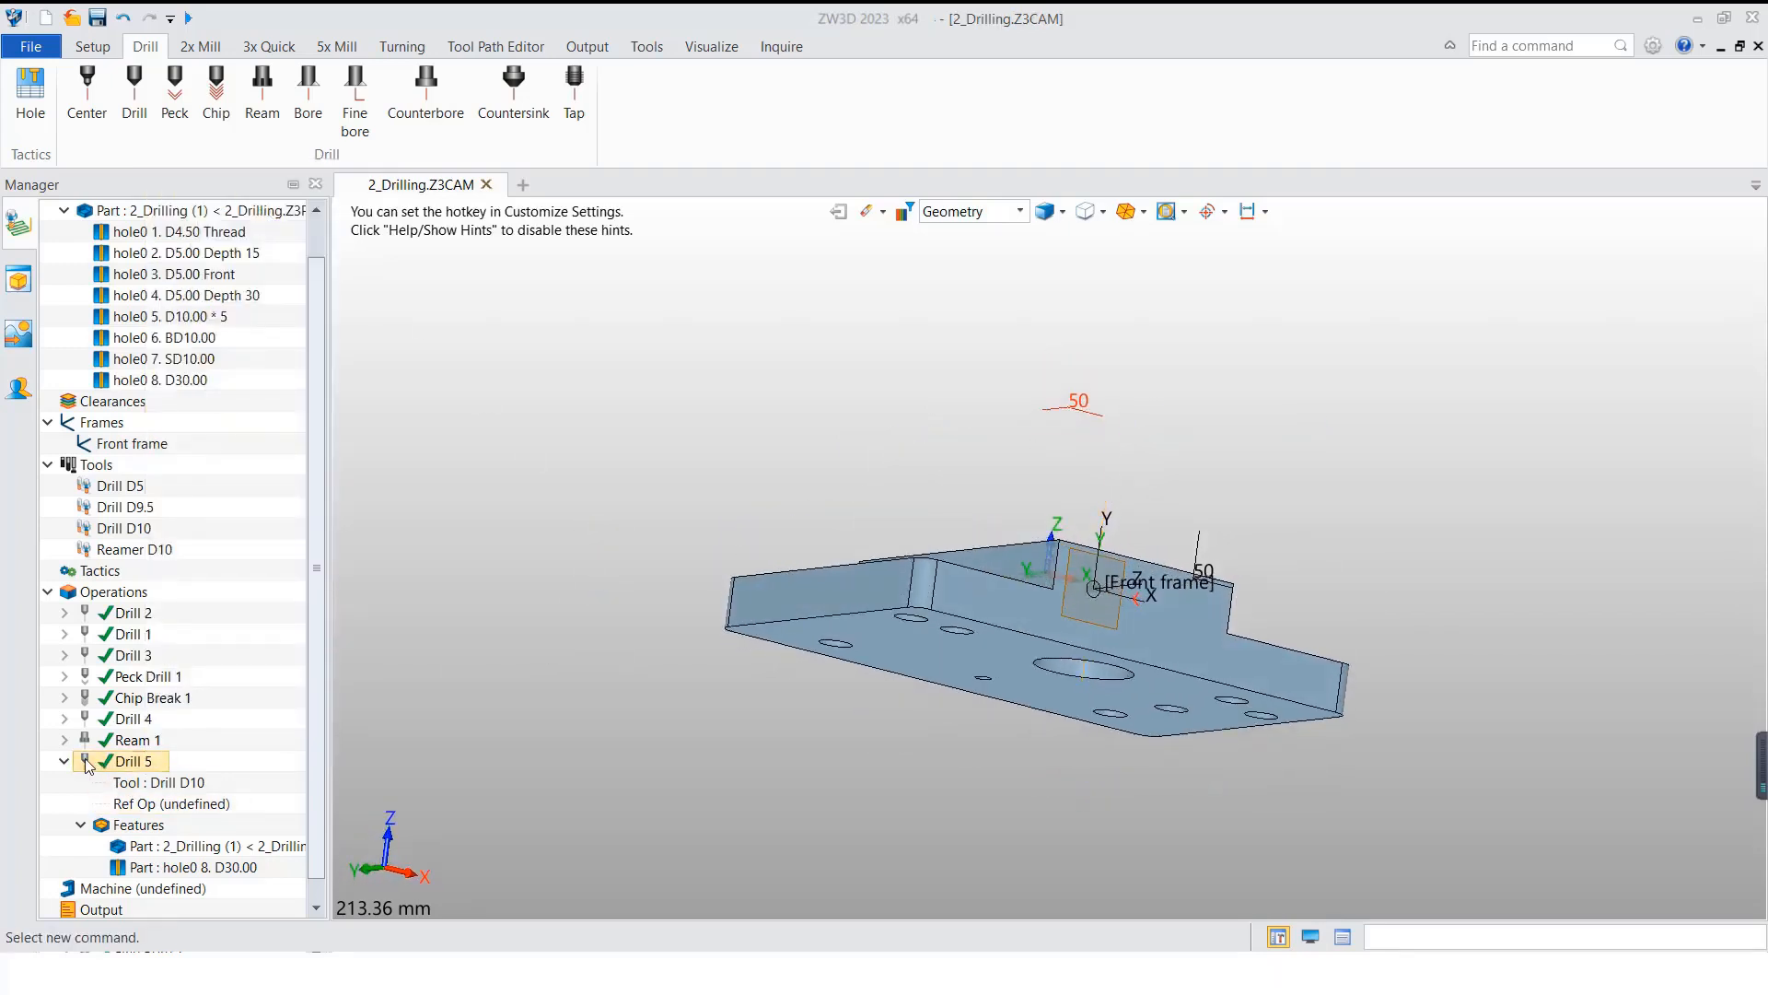
Step: Duplicate the Drill 5 operation twice to get two more drilling operations for the D30.00 hole
right_click(118, 763)
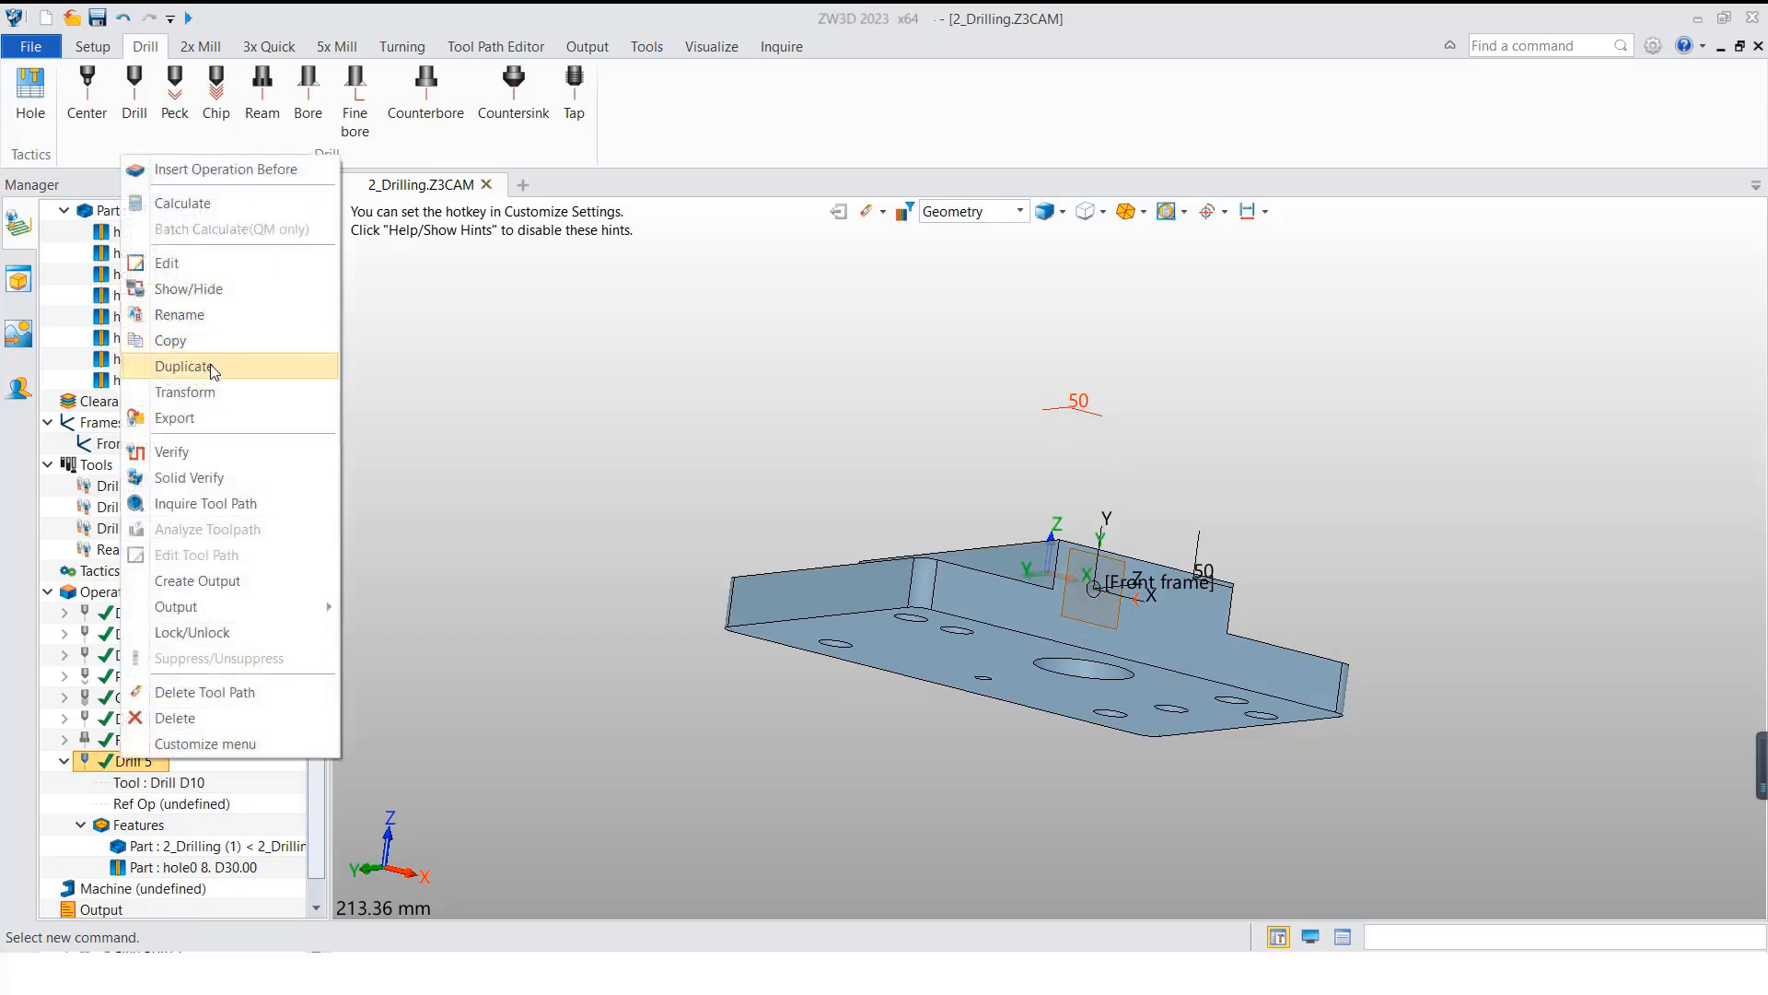
click(212, 369)
right_click(128, 762)
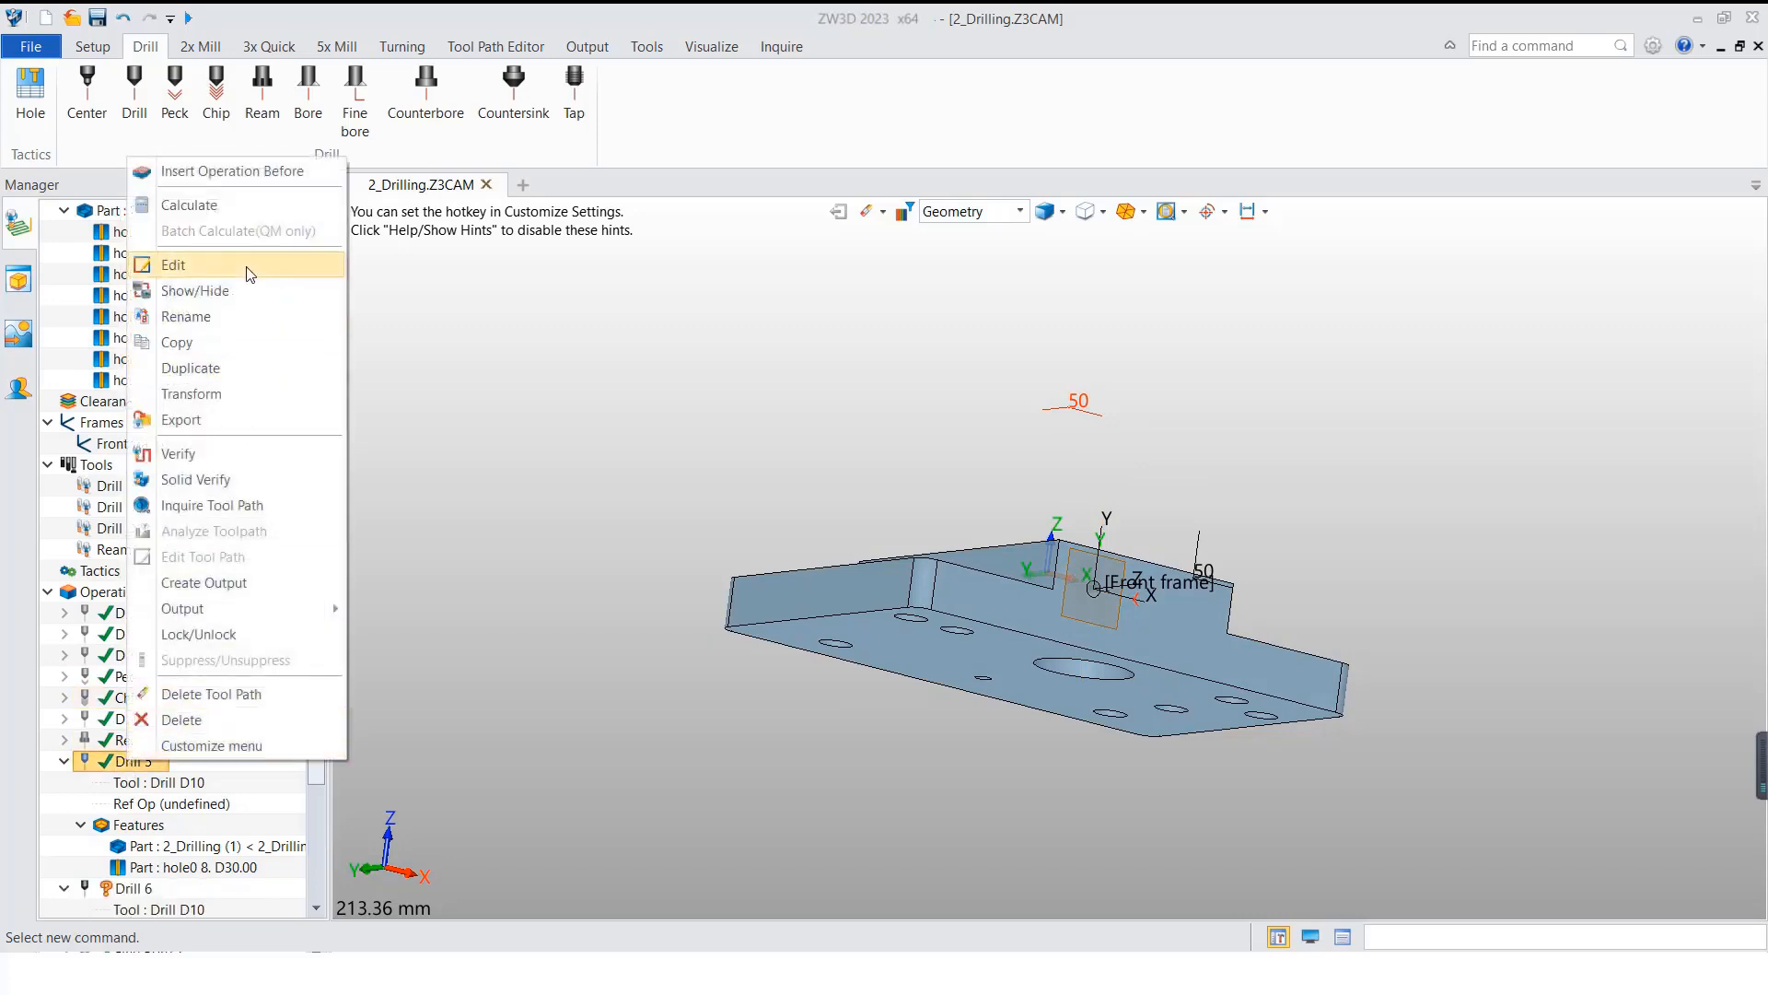
click(221, 367)
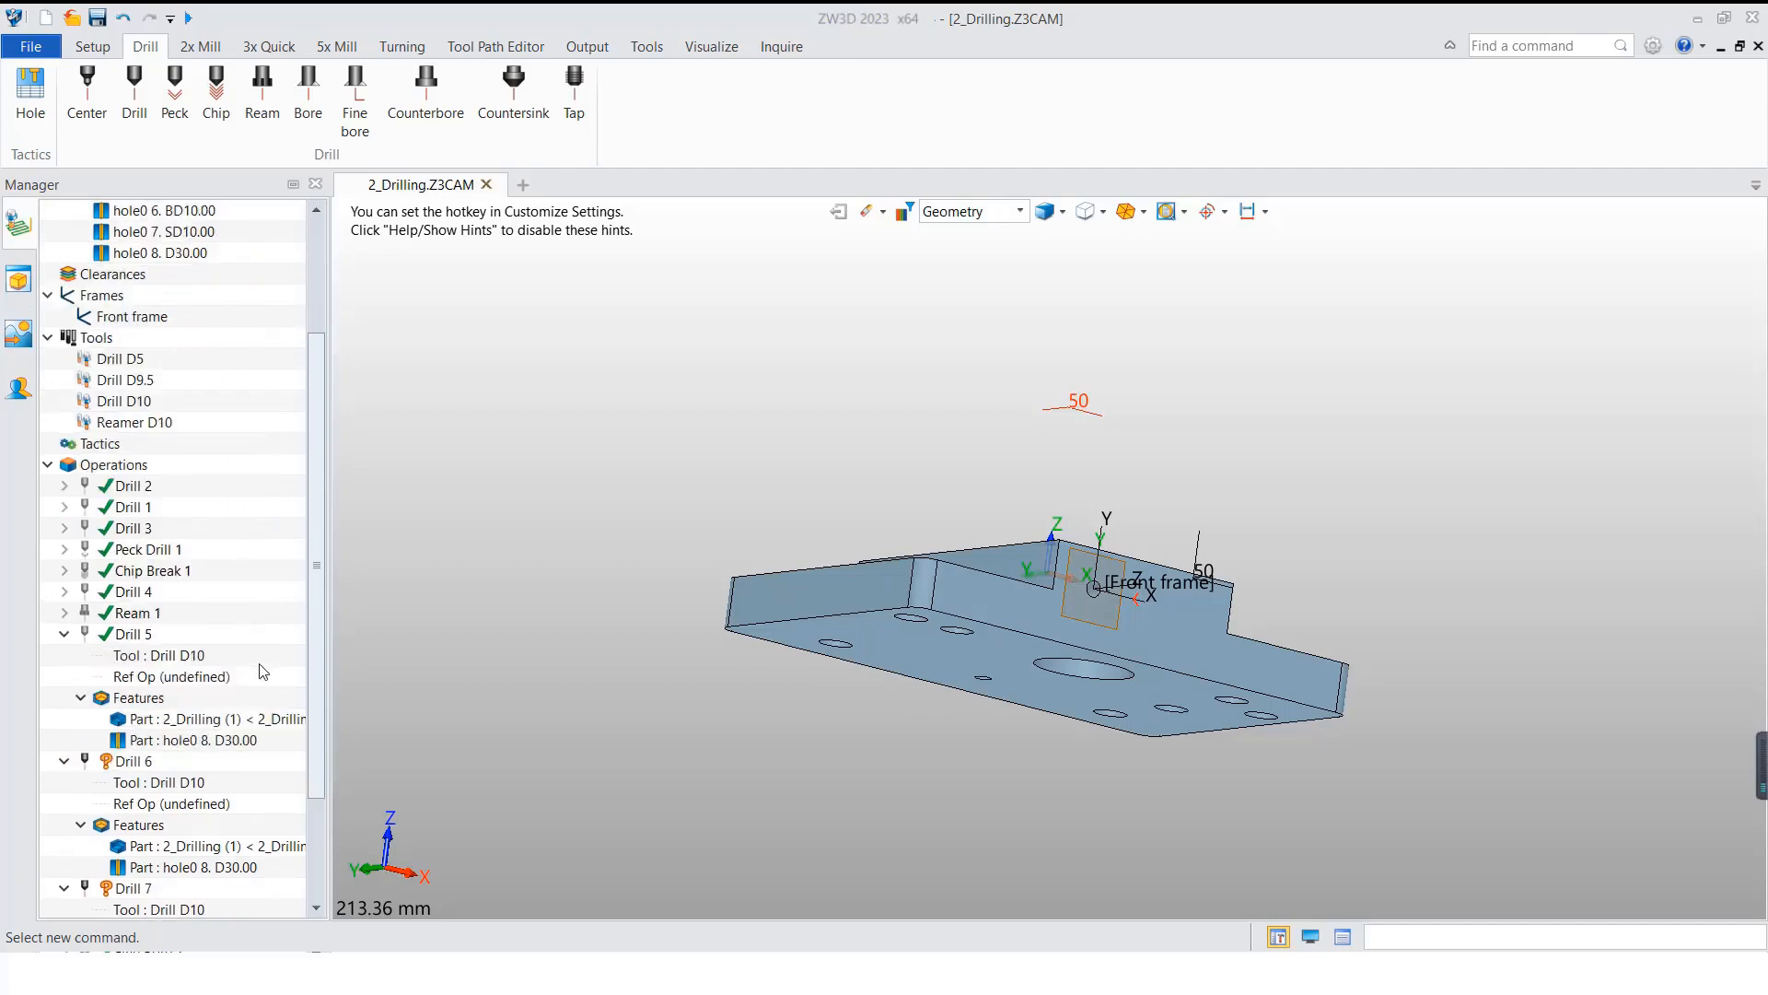
Step: Create a tool named Drill D20 with cutting diameter 20 for the Drill 6 operation and calculate its toolpath
scroll(261, 671, down, 3)
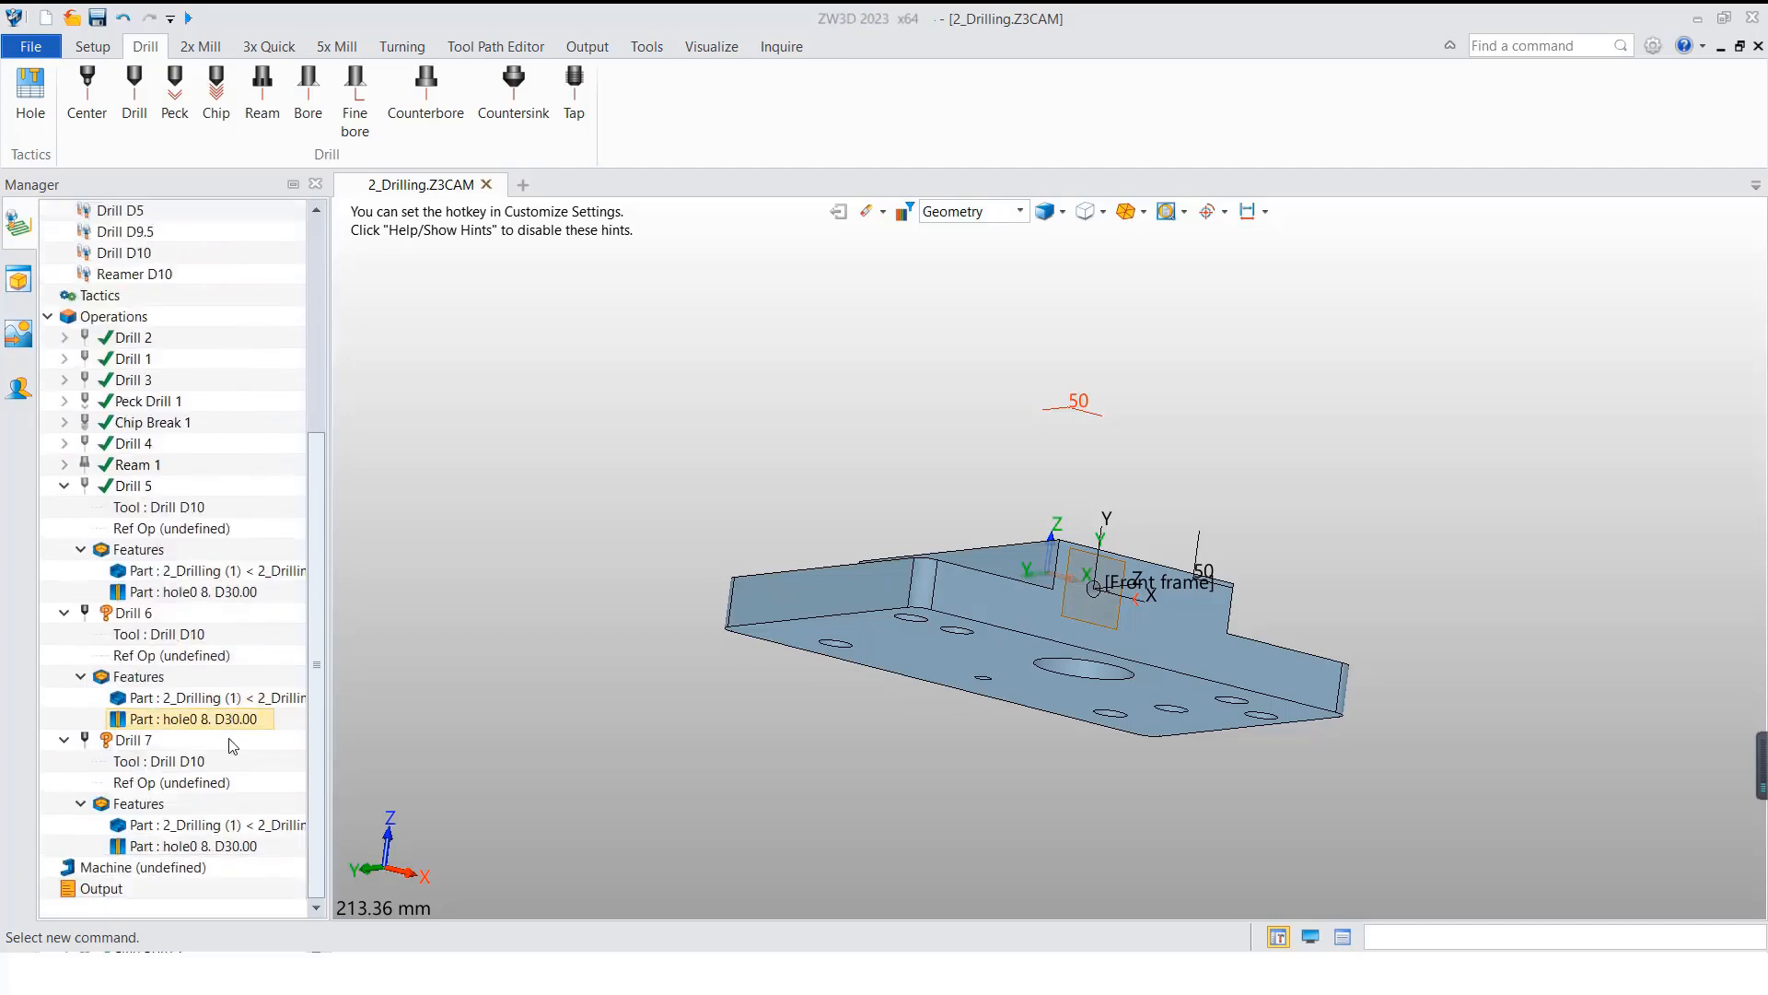
right_click(175, 634)
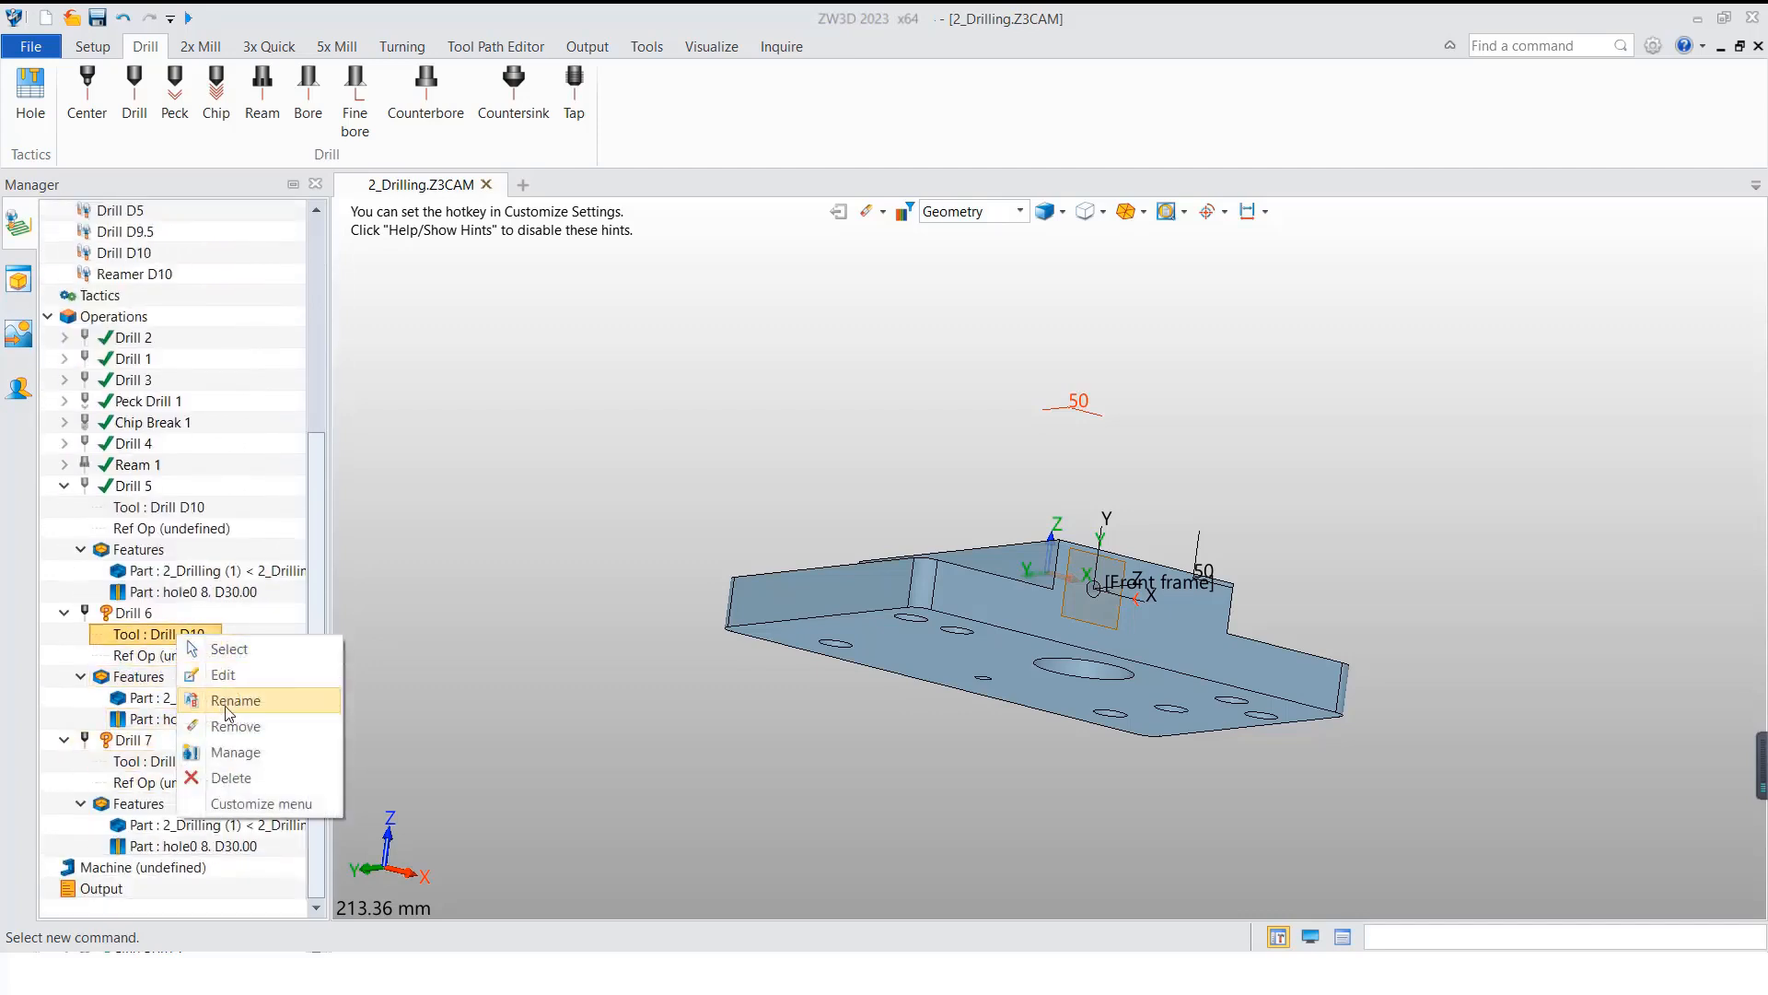
click(237, 753)
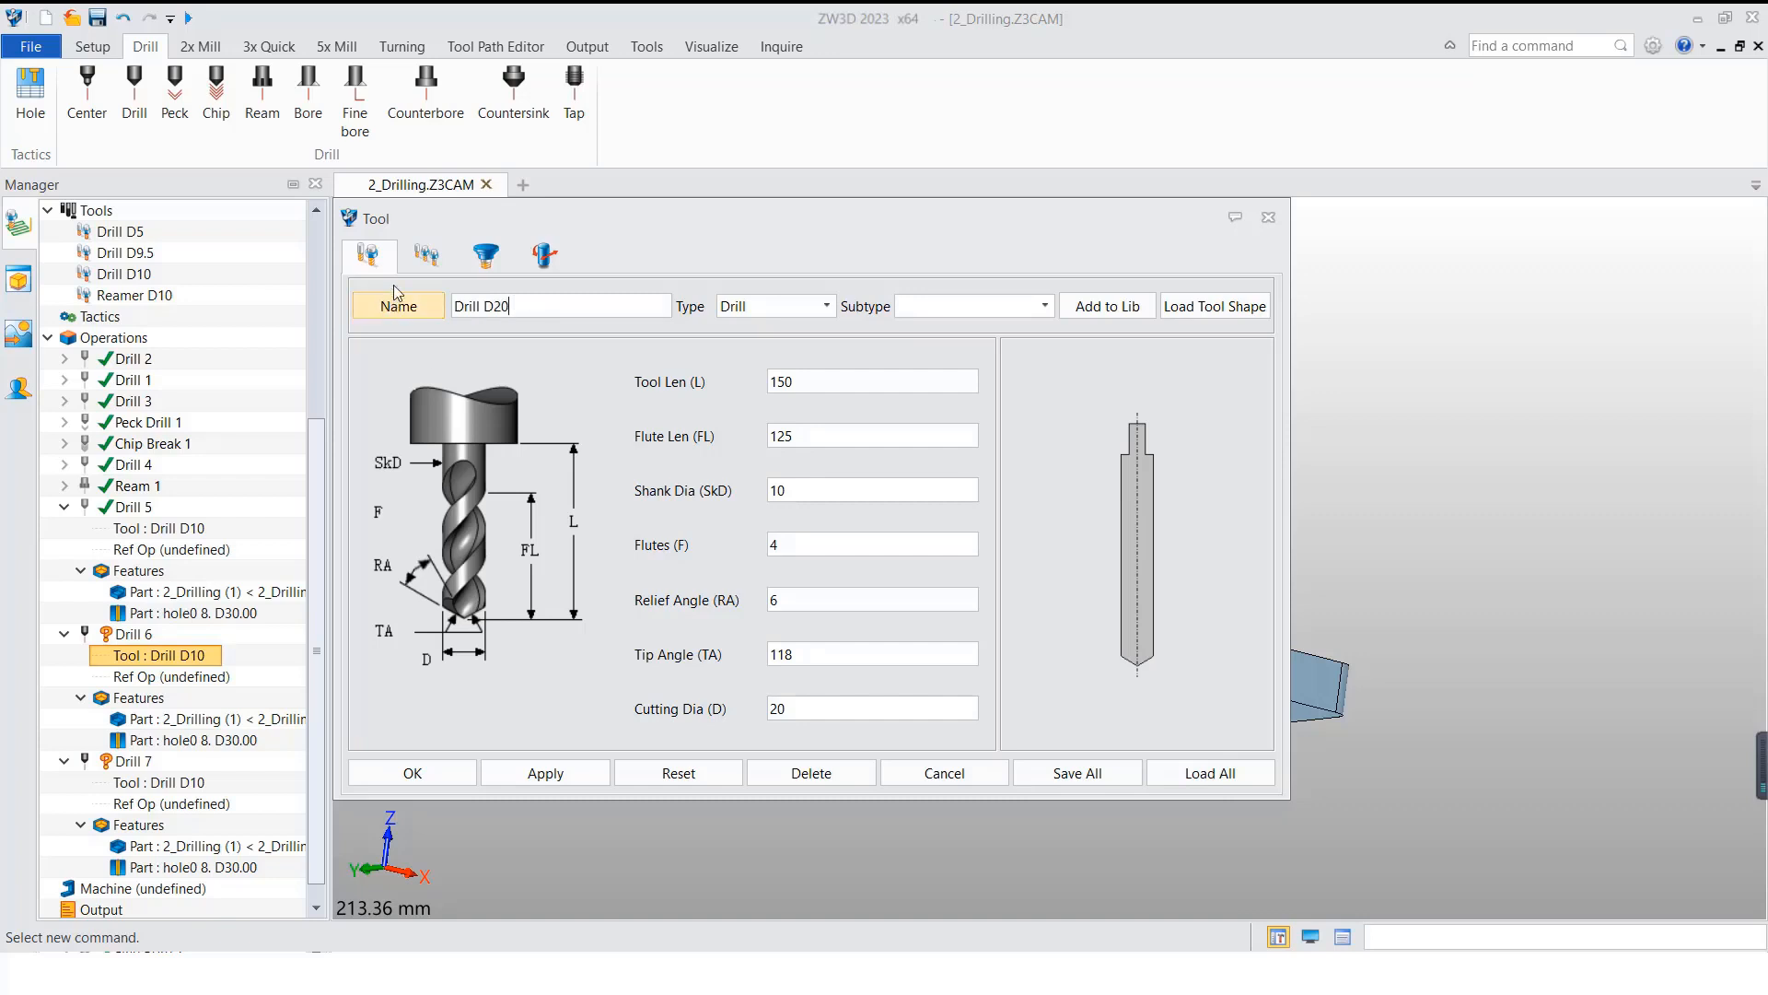
click(427, 265)
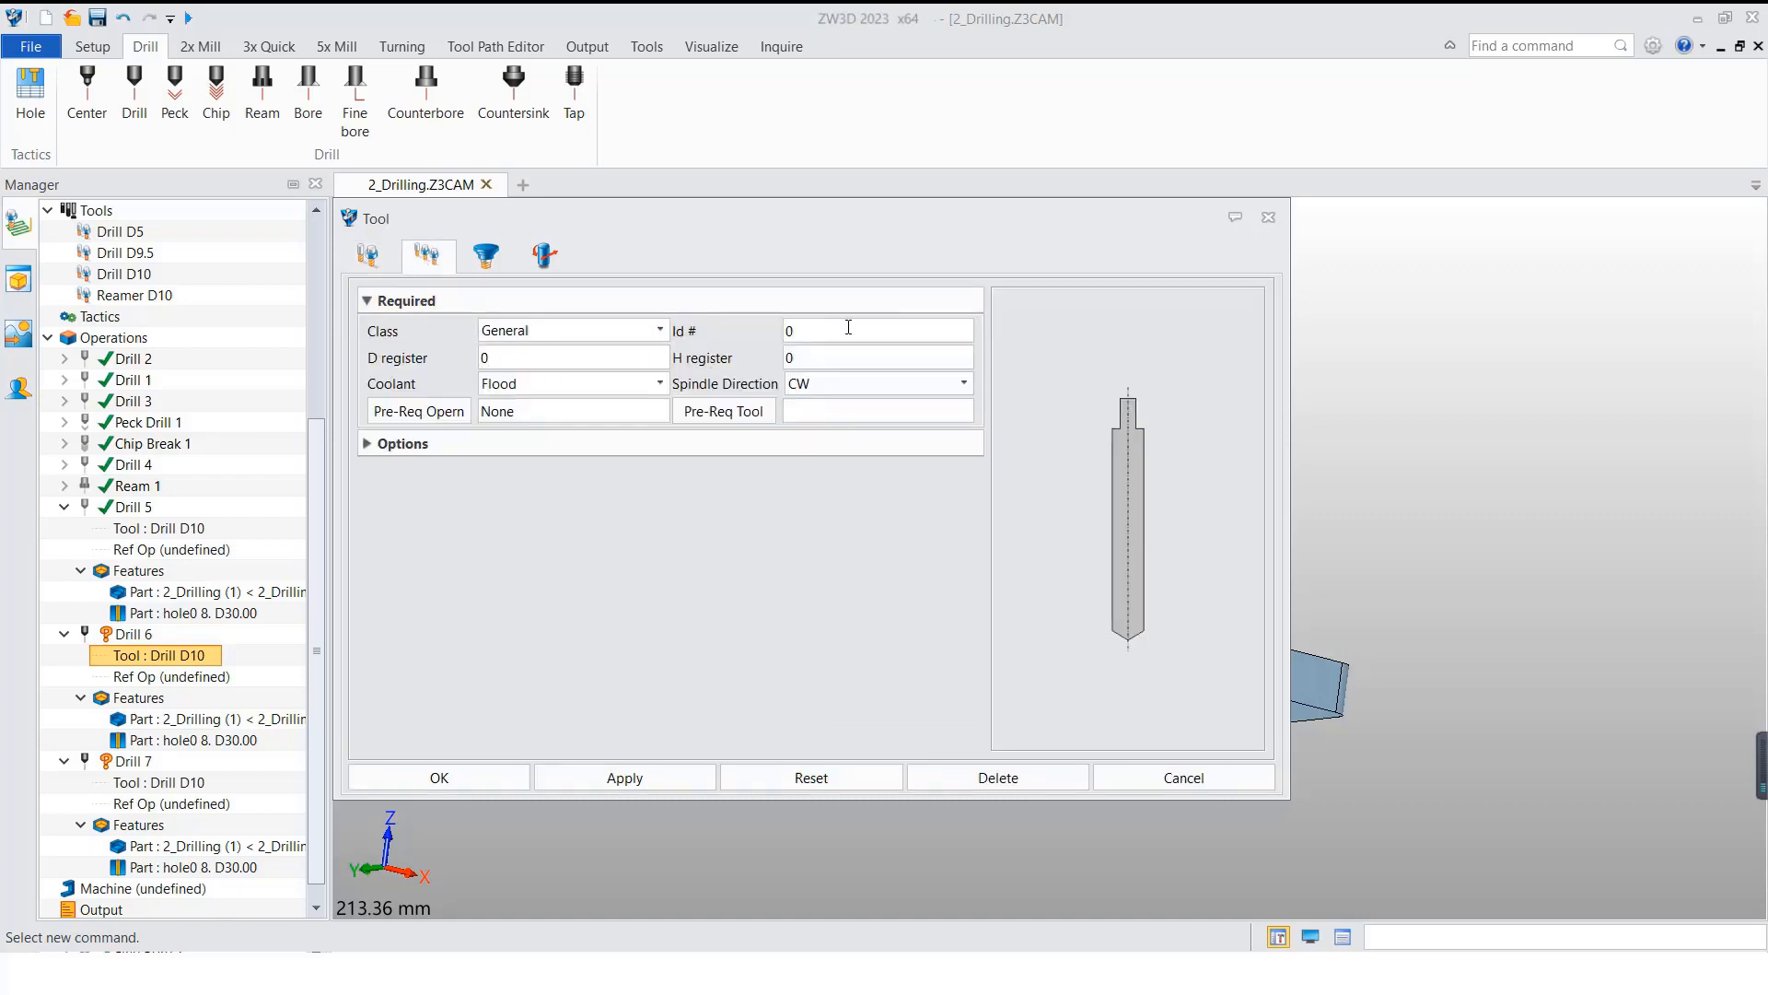
click(467, 776)
click(925, 599)
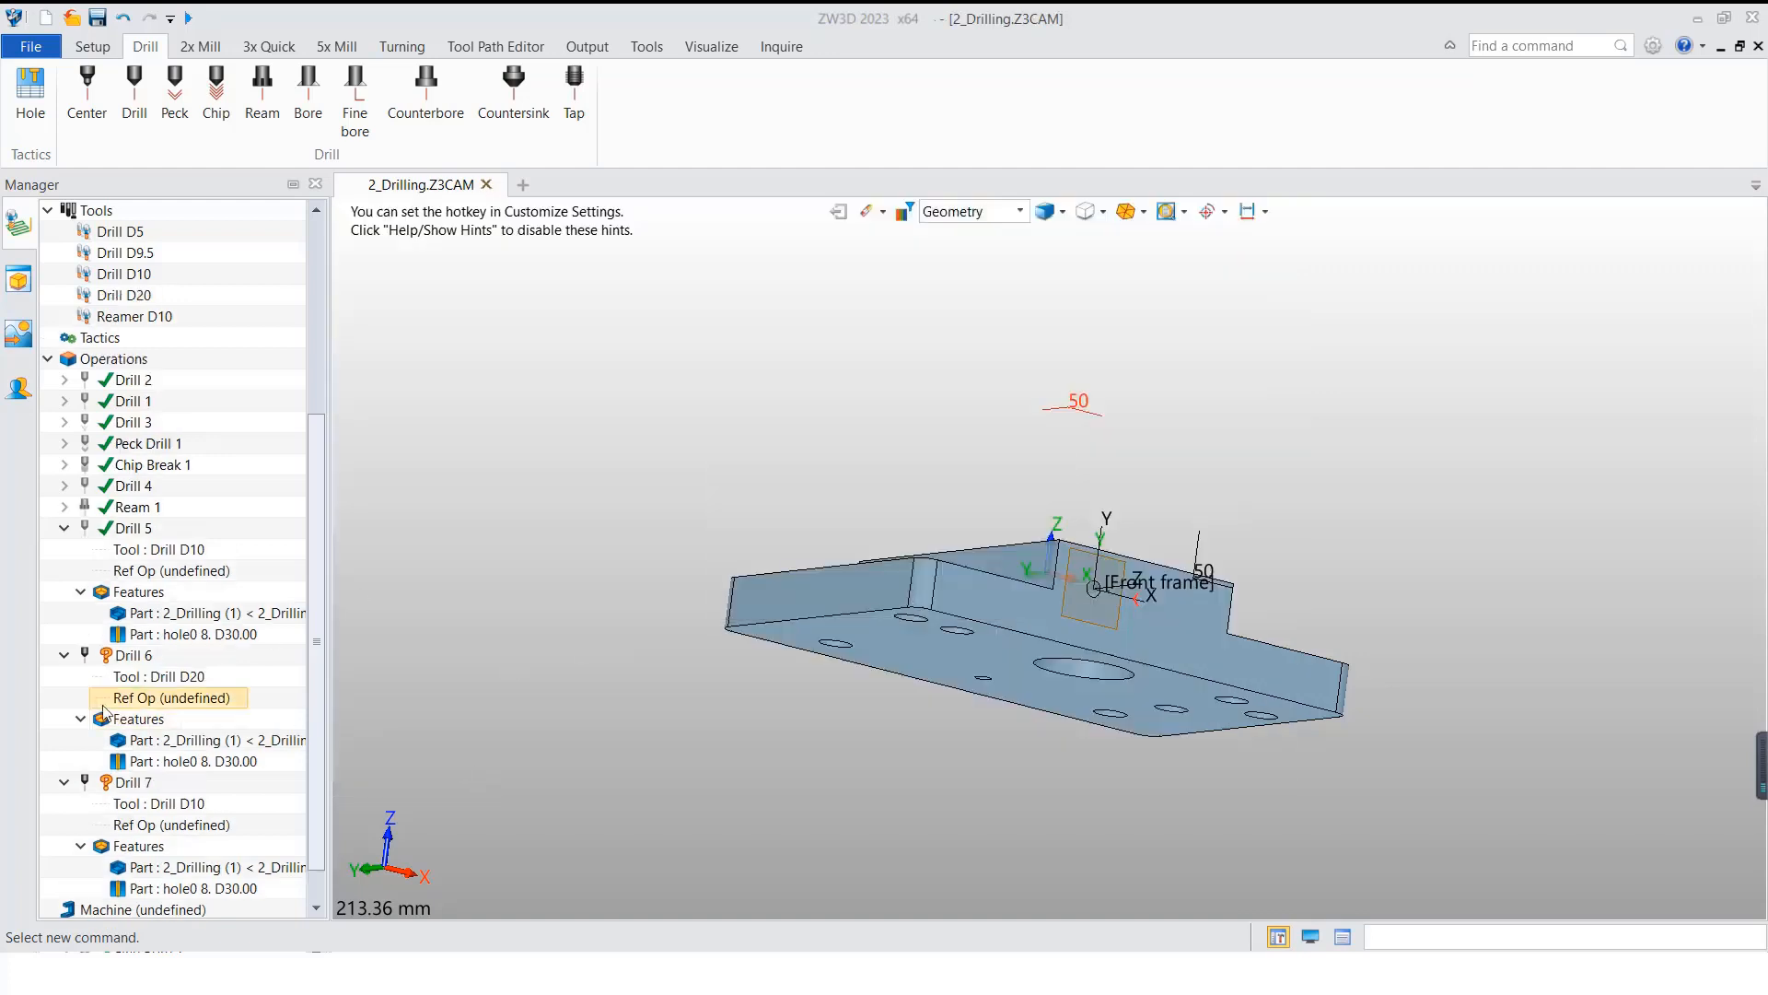
right_click(136, 613)
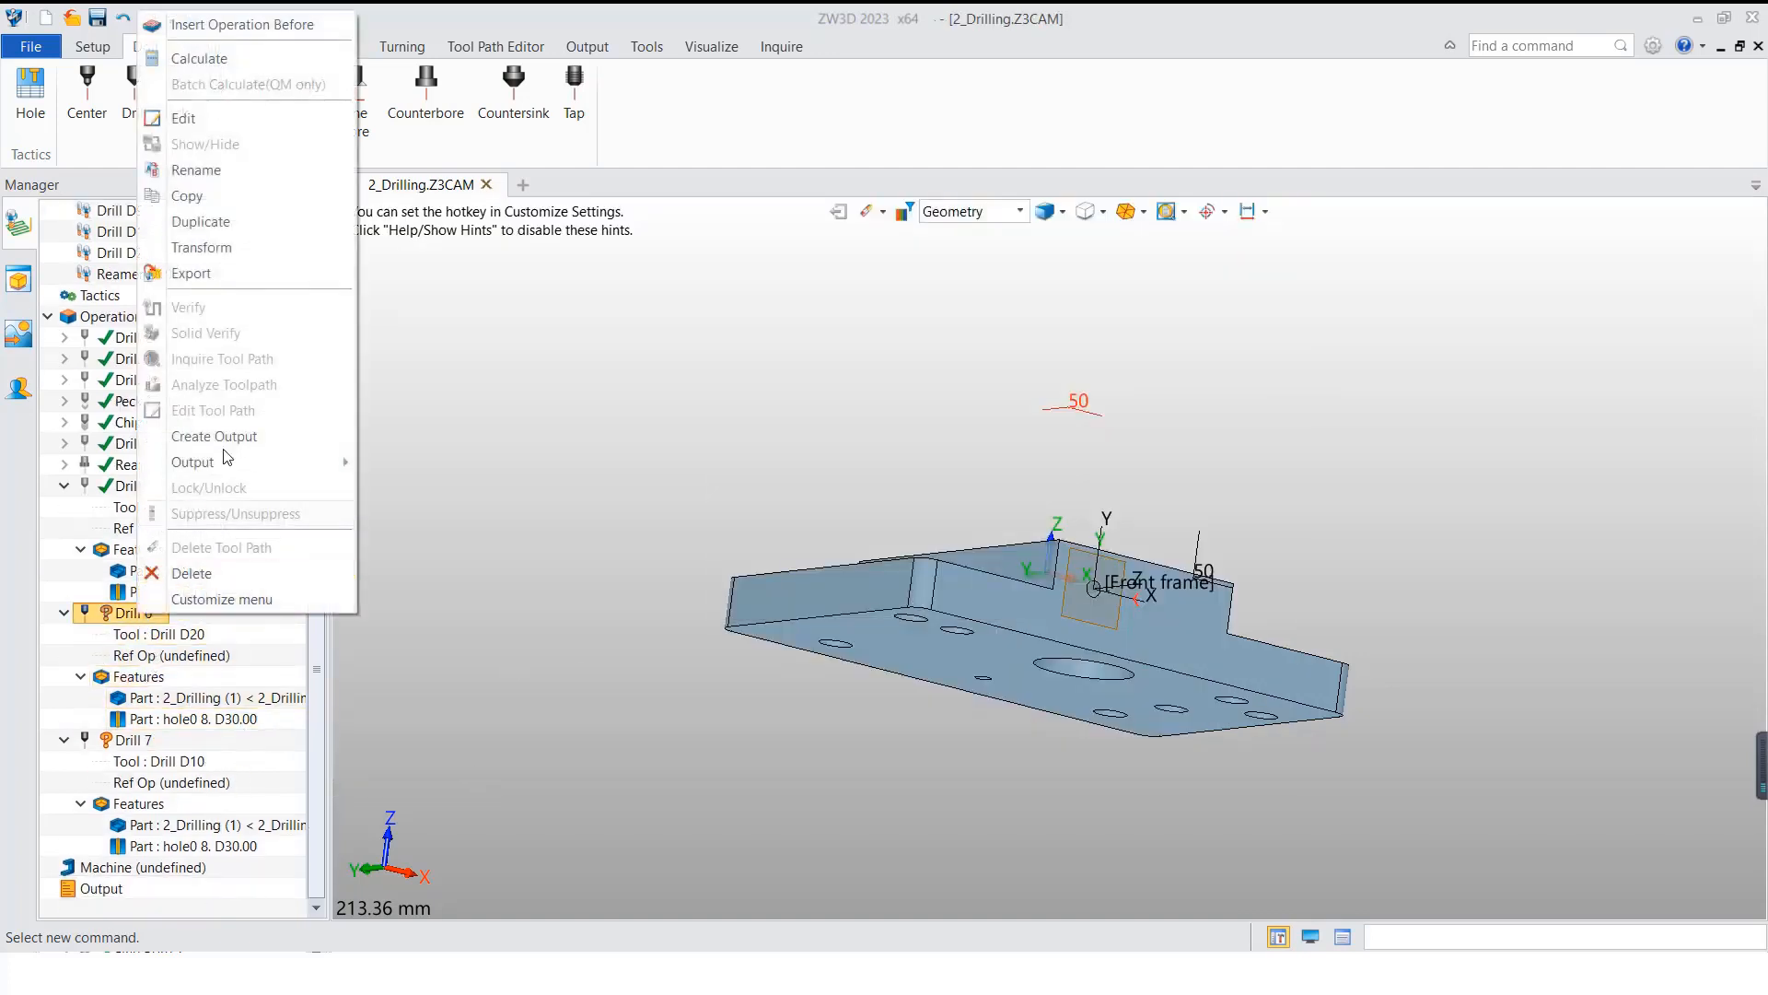
click(199, 58)
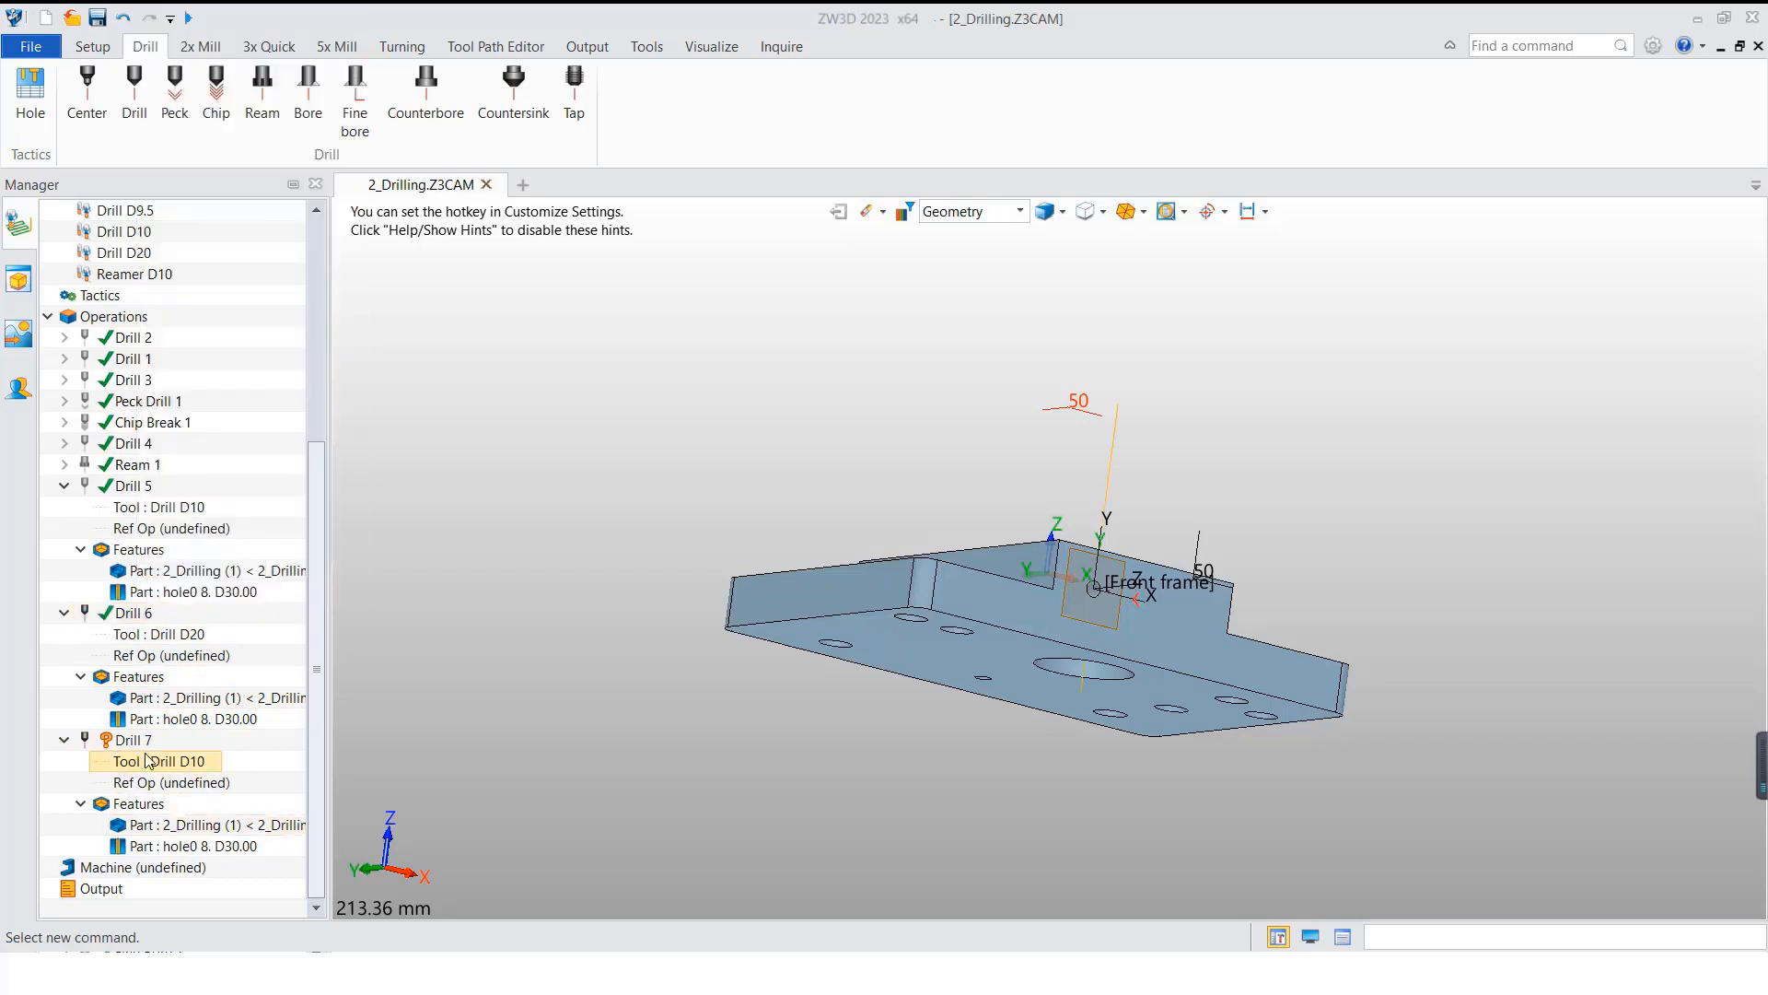
Step: Create a tool named Drill D29.5 with cutting diameter 29.5 and Id 6 for Drill 7, and calculate its toolpath
right_click(175, 761)
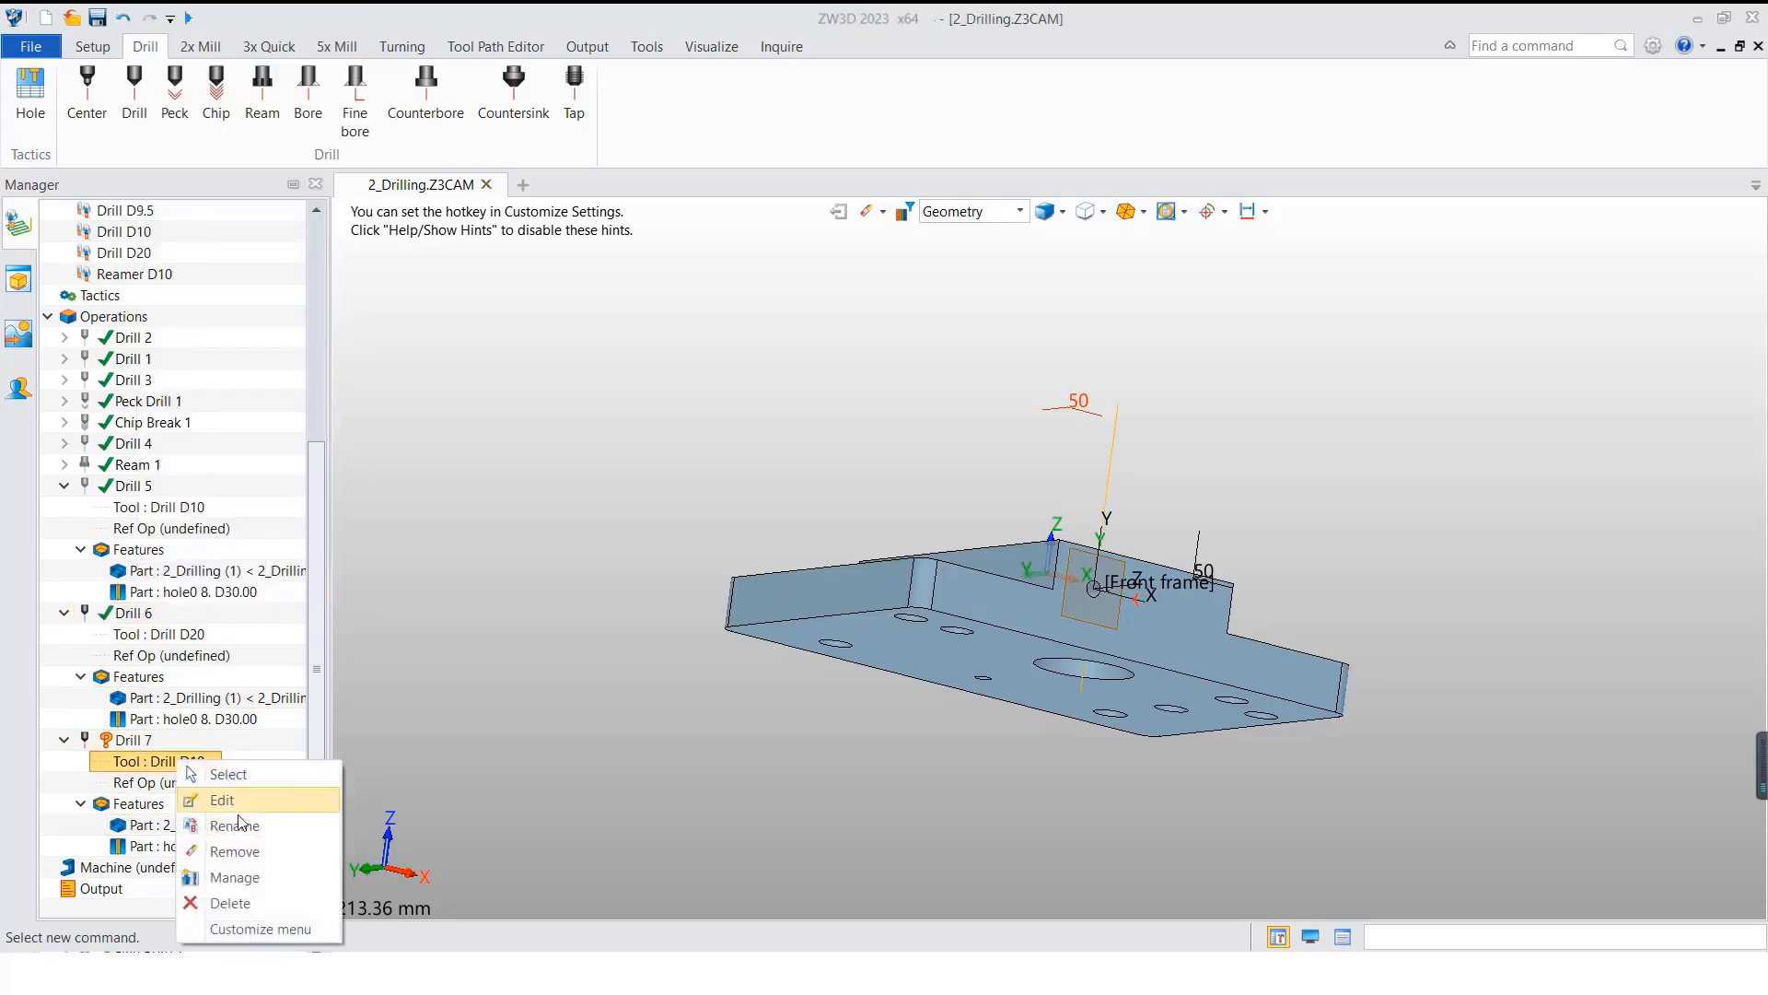
click(235, 877)
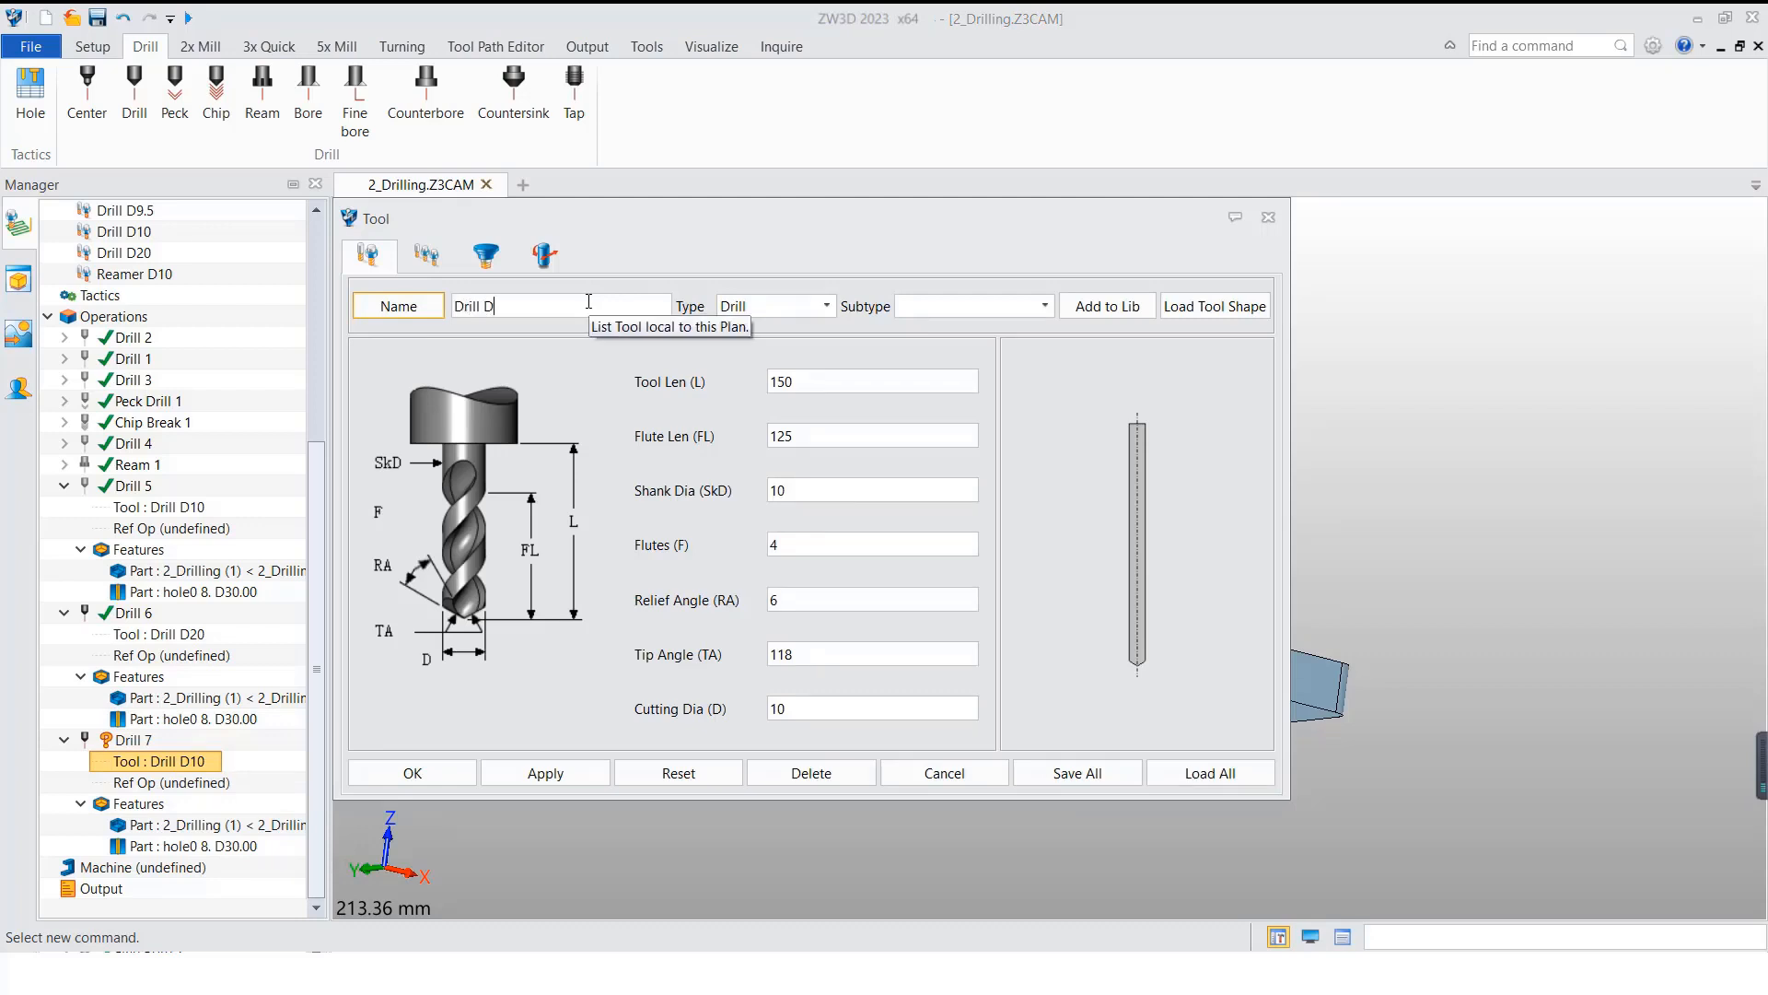
drag(888, 708, 659, 707)
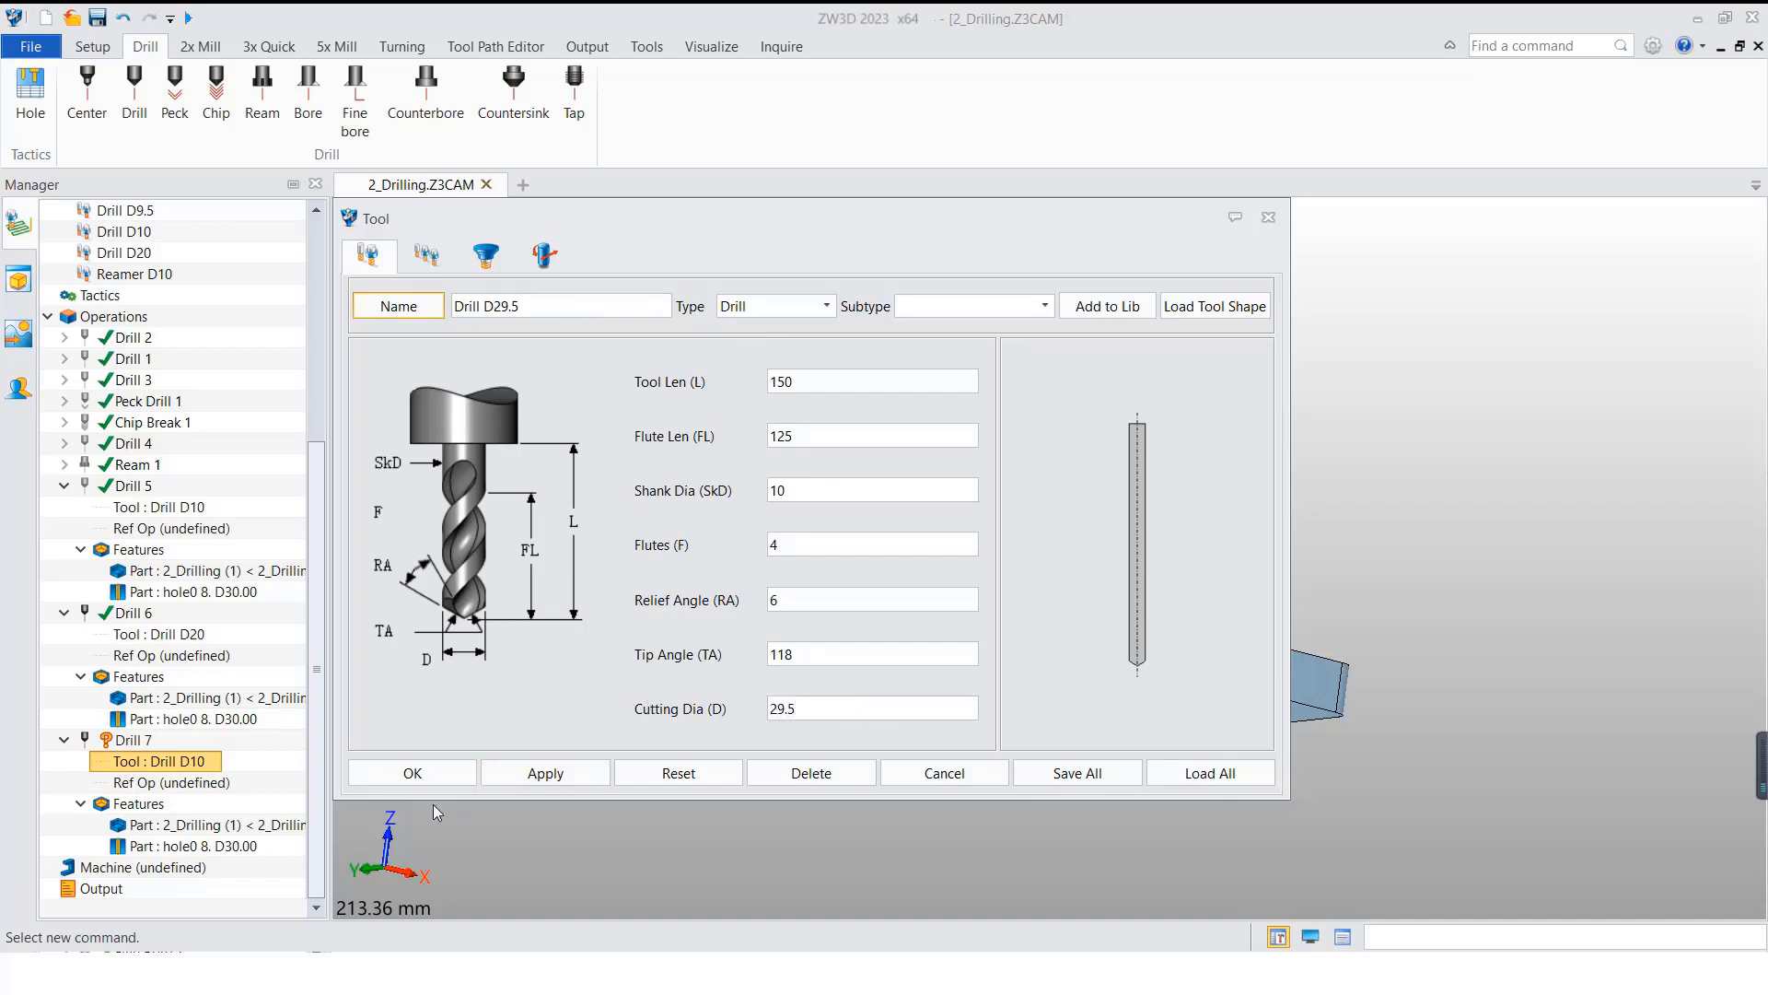
click(438, 252)
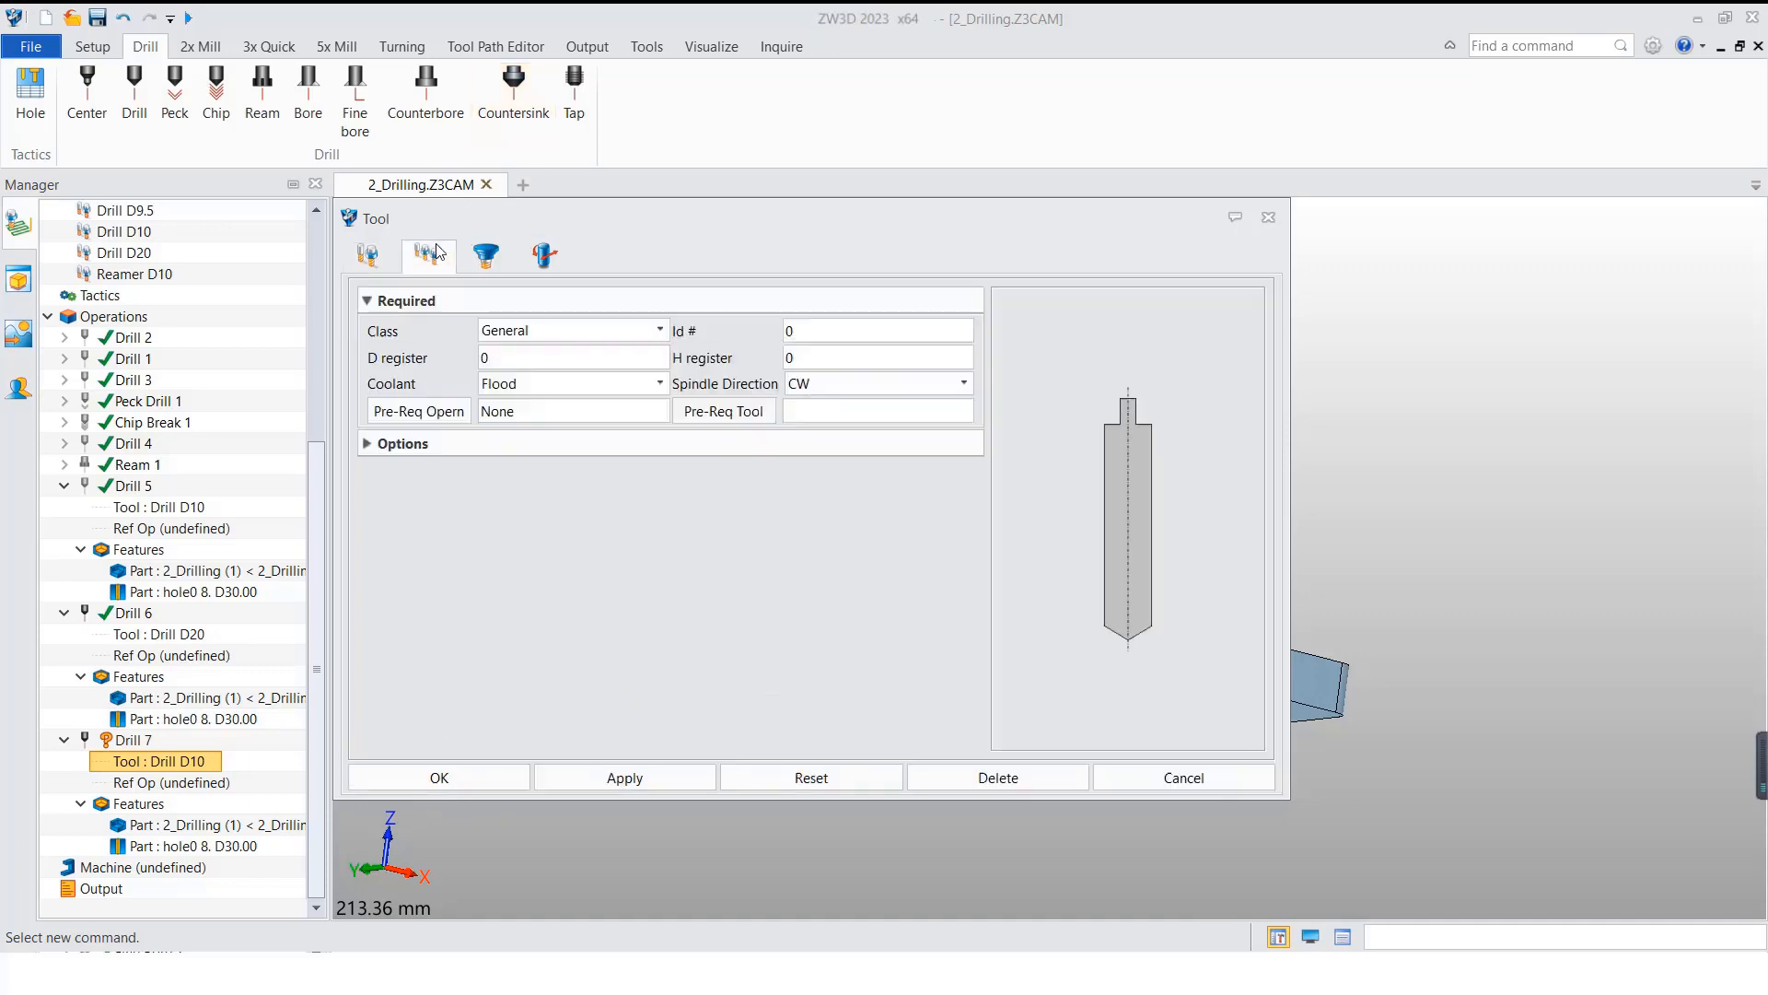
double_click(829, 330)
text(6)
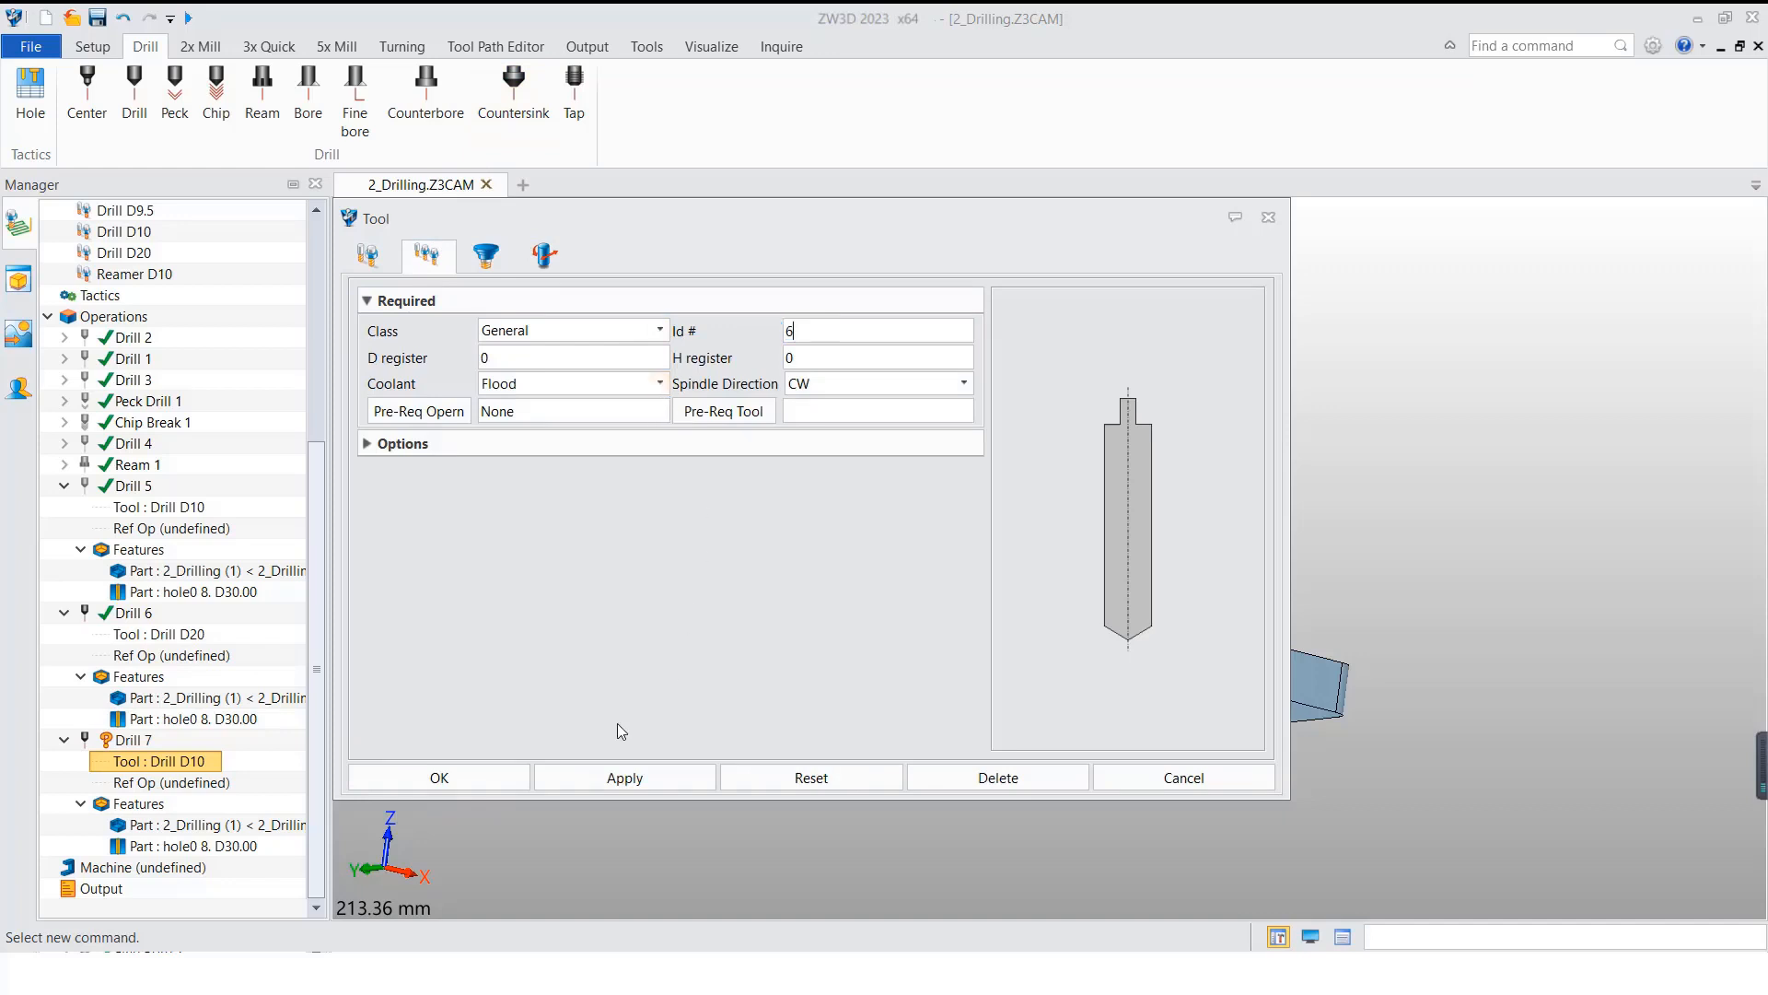
click(466, 778)
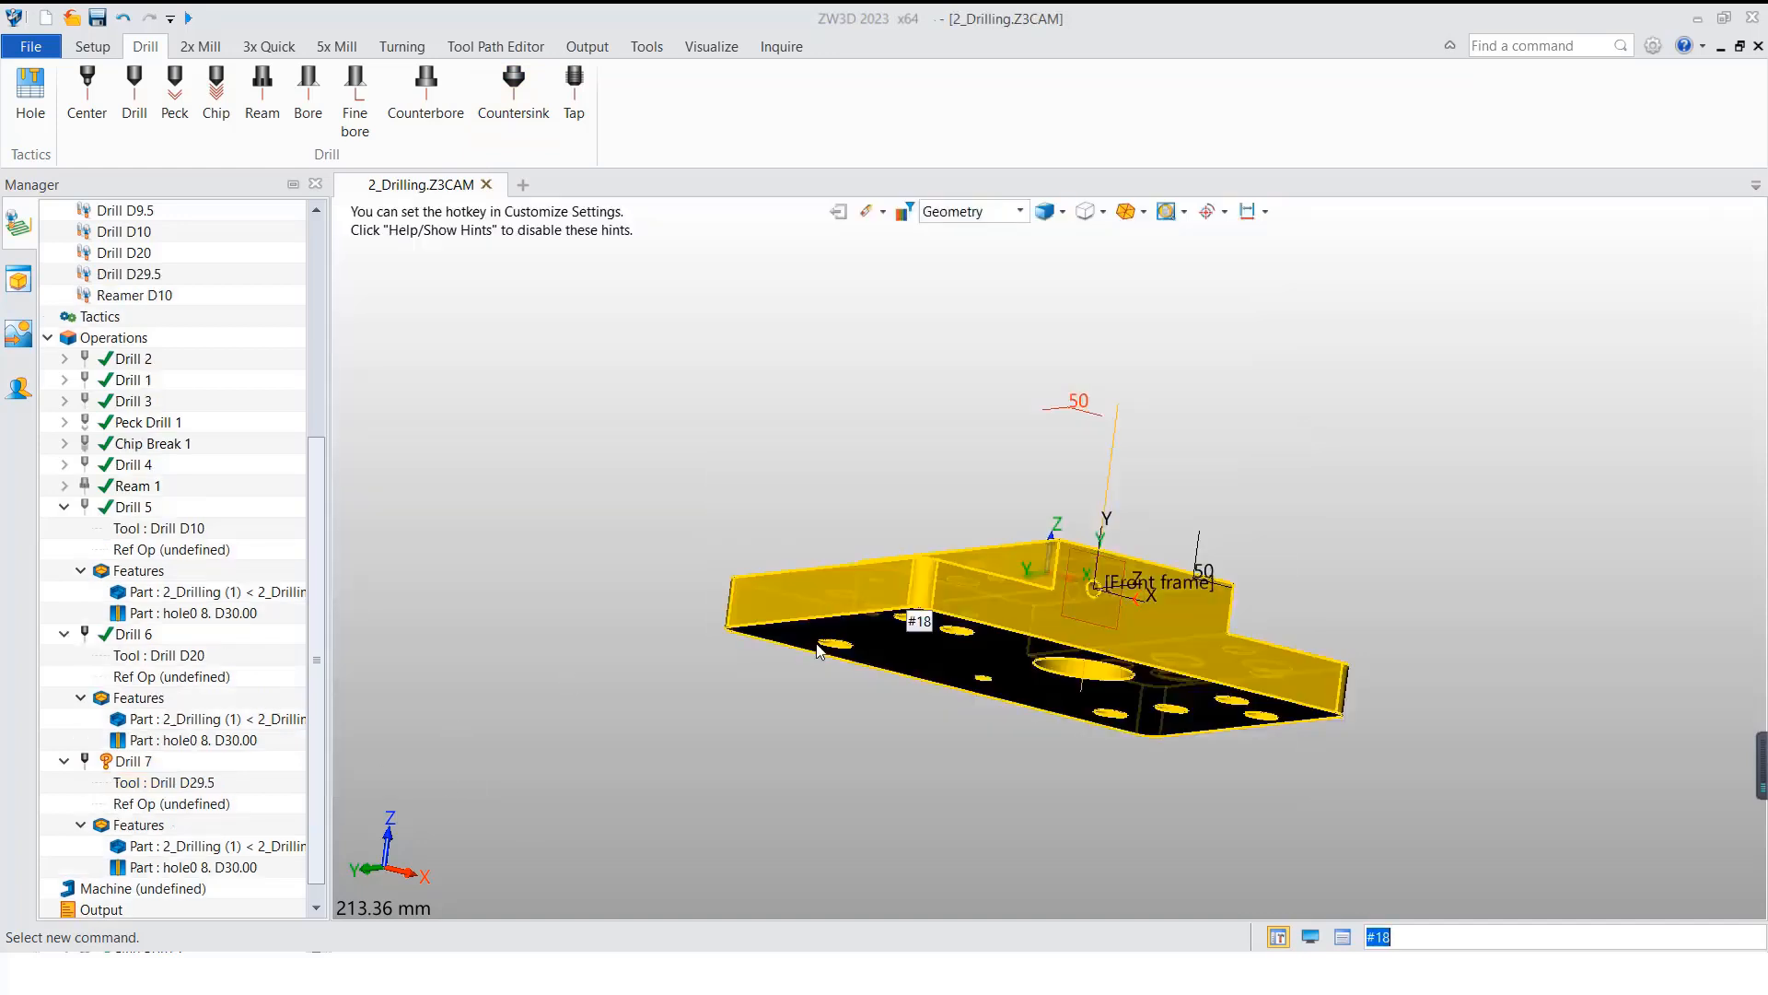
right_click(135, 759)
click(276, 203)
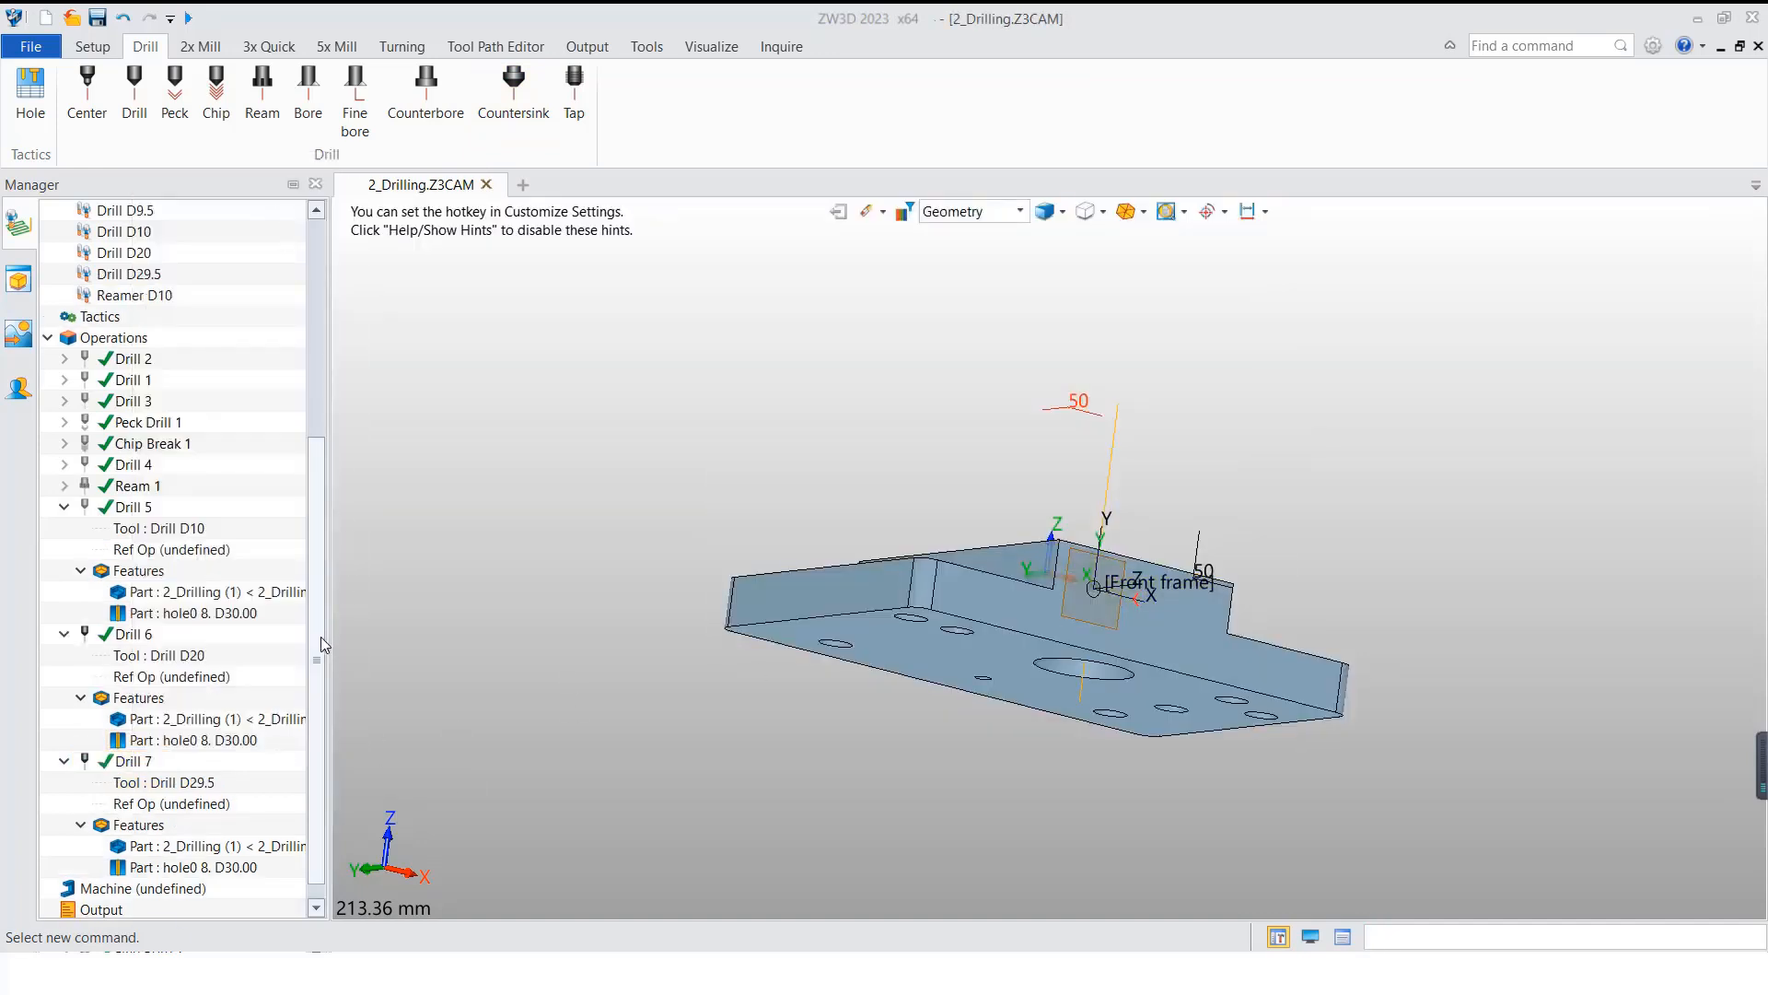
Step: Hide the Drill 6 and Drill 7 toolpaths and collapse the Drill 5, Drill 6 and Drill 7 operations
scroll(312, 643, down, 1)
click(89, 613)
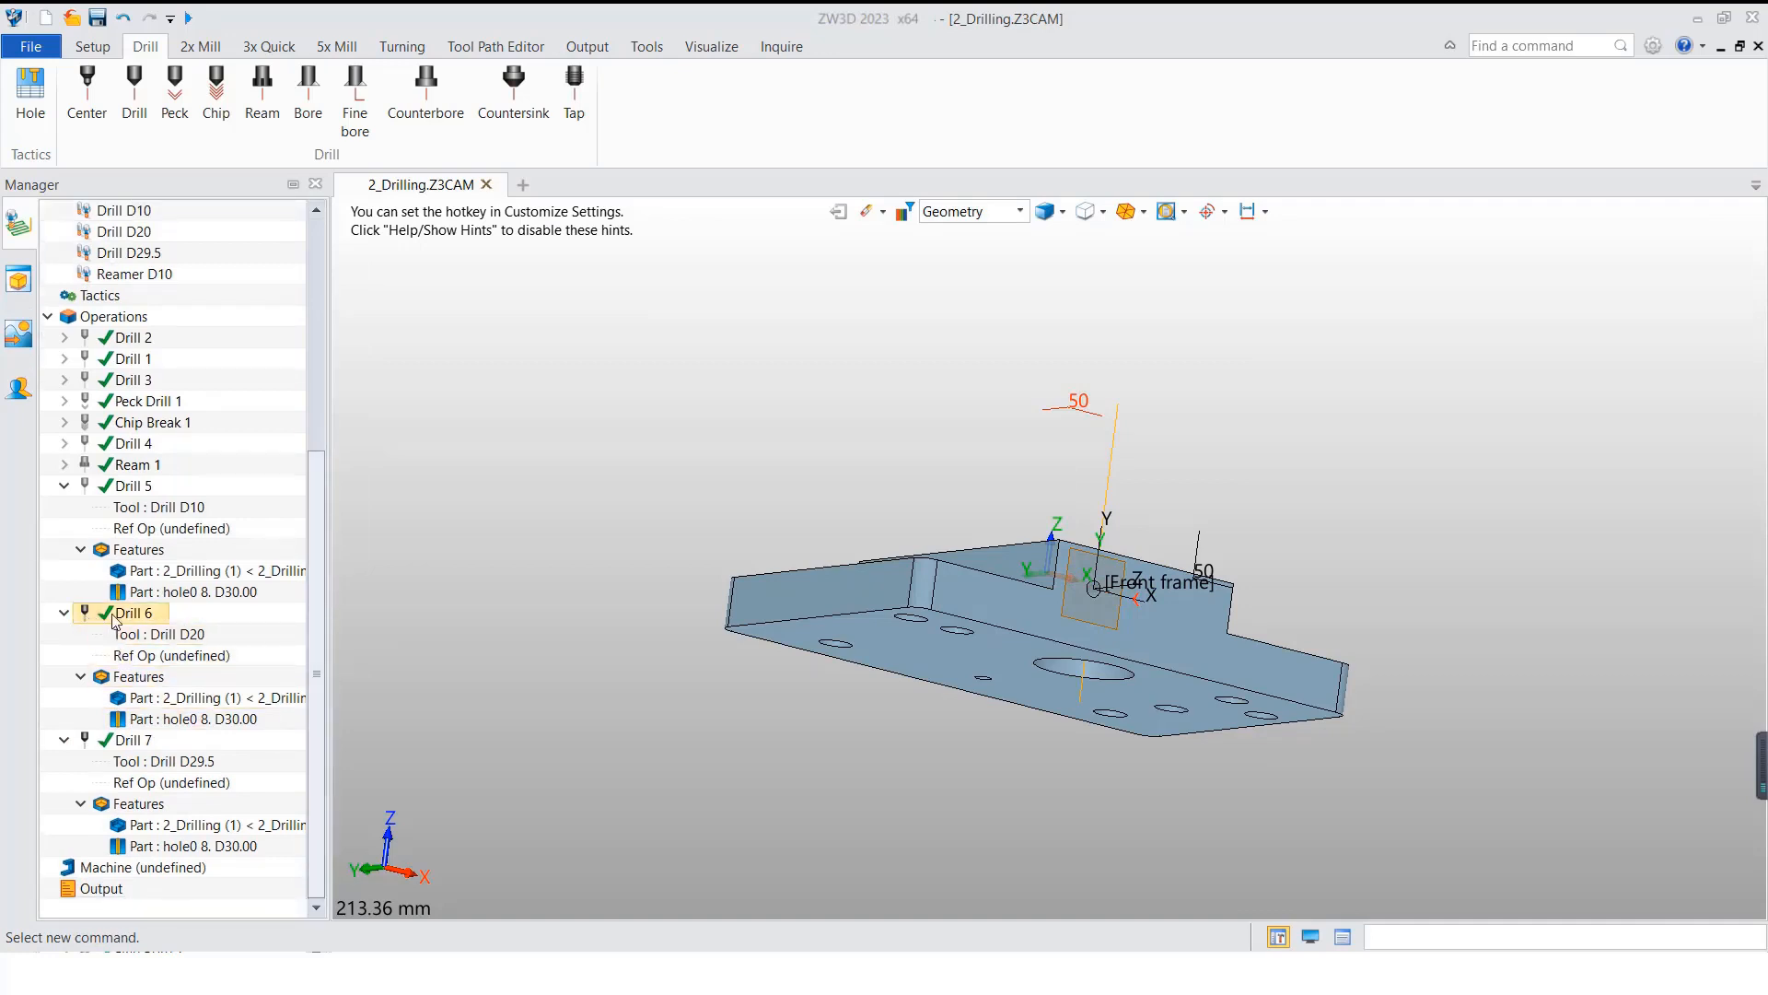
click(63, 613)
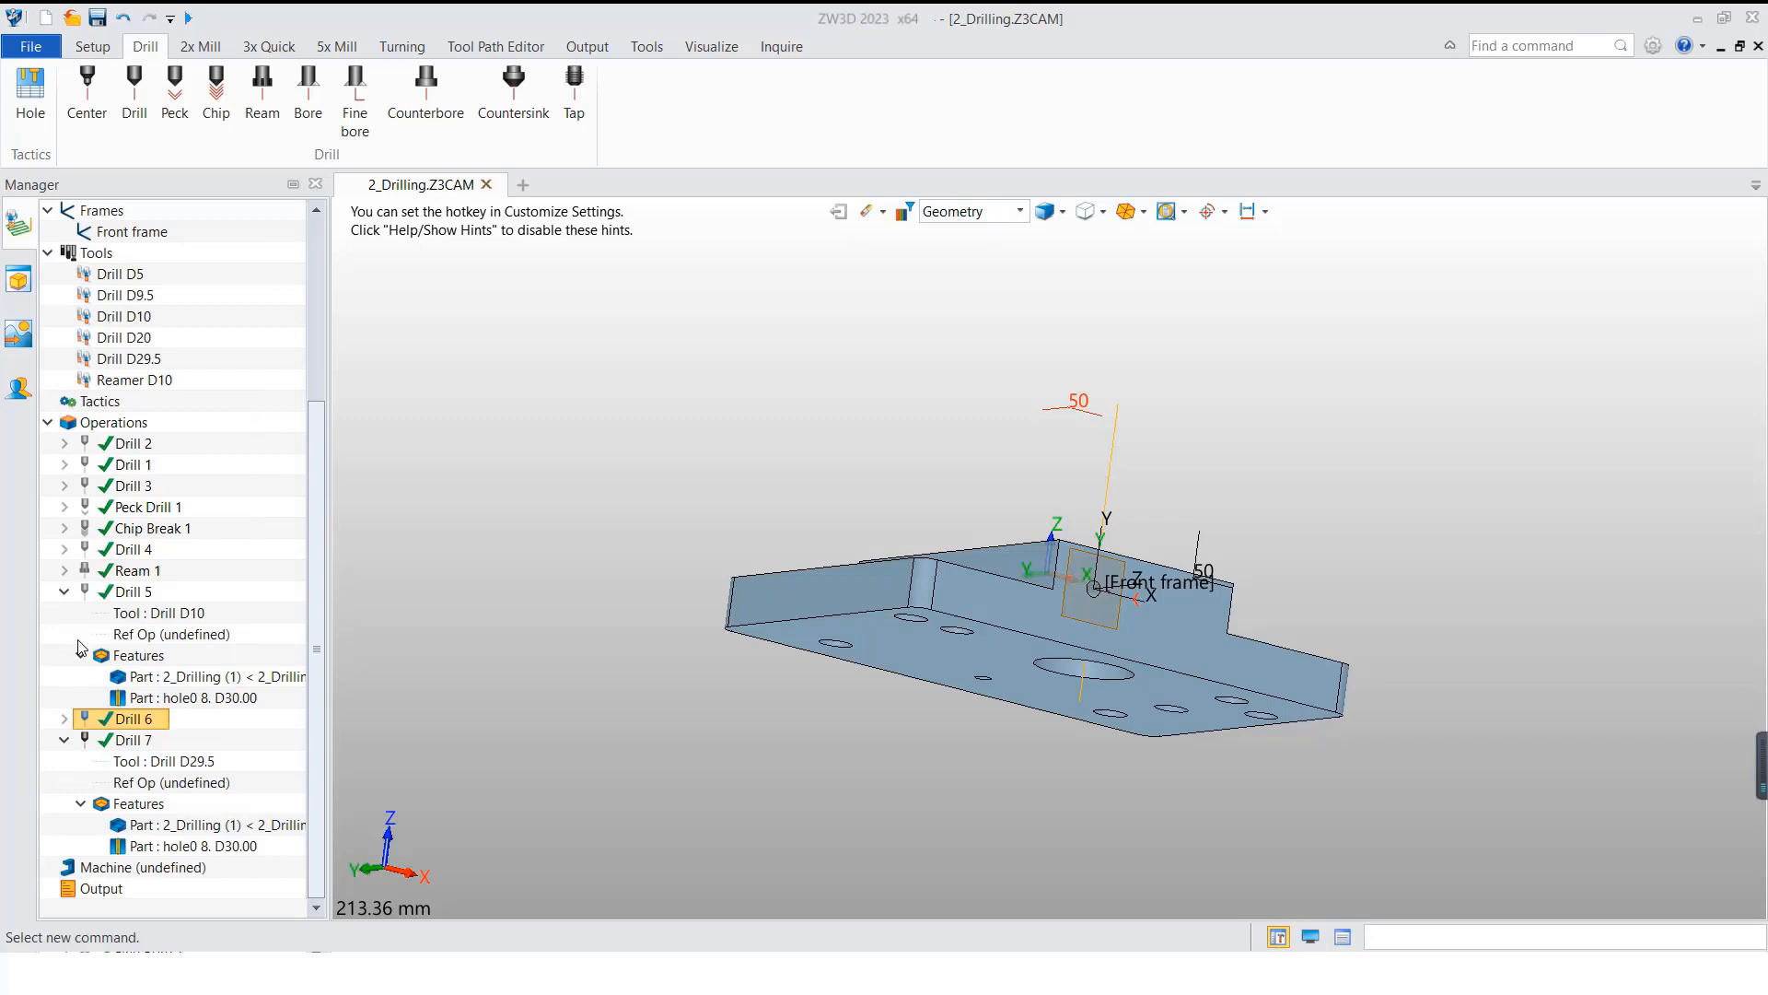
click(64, 739)
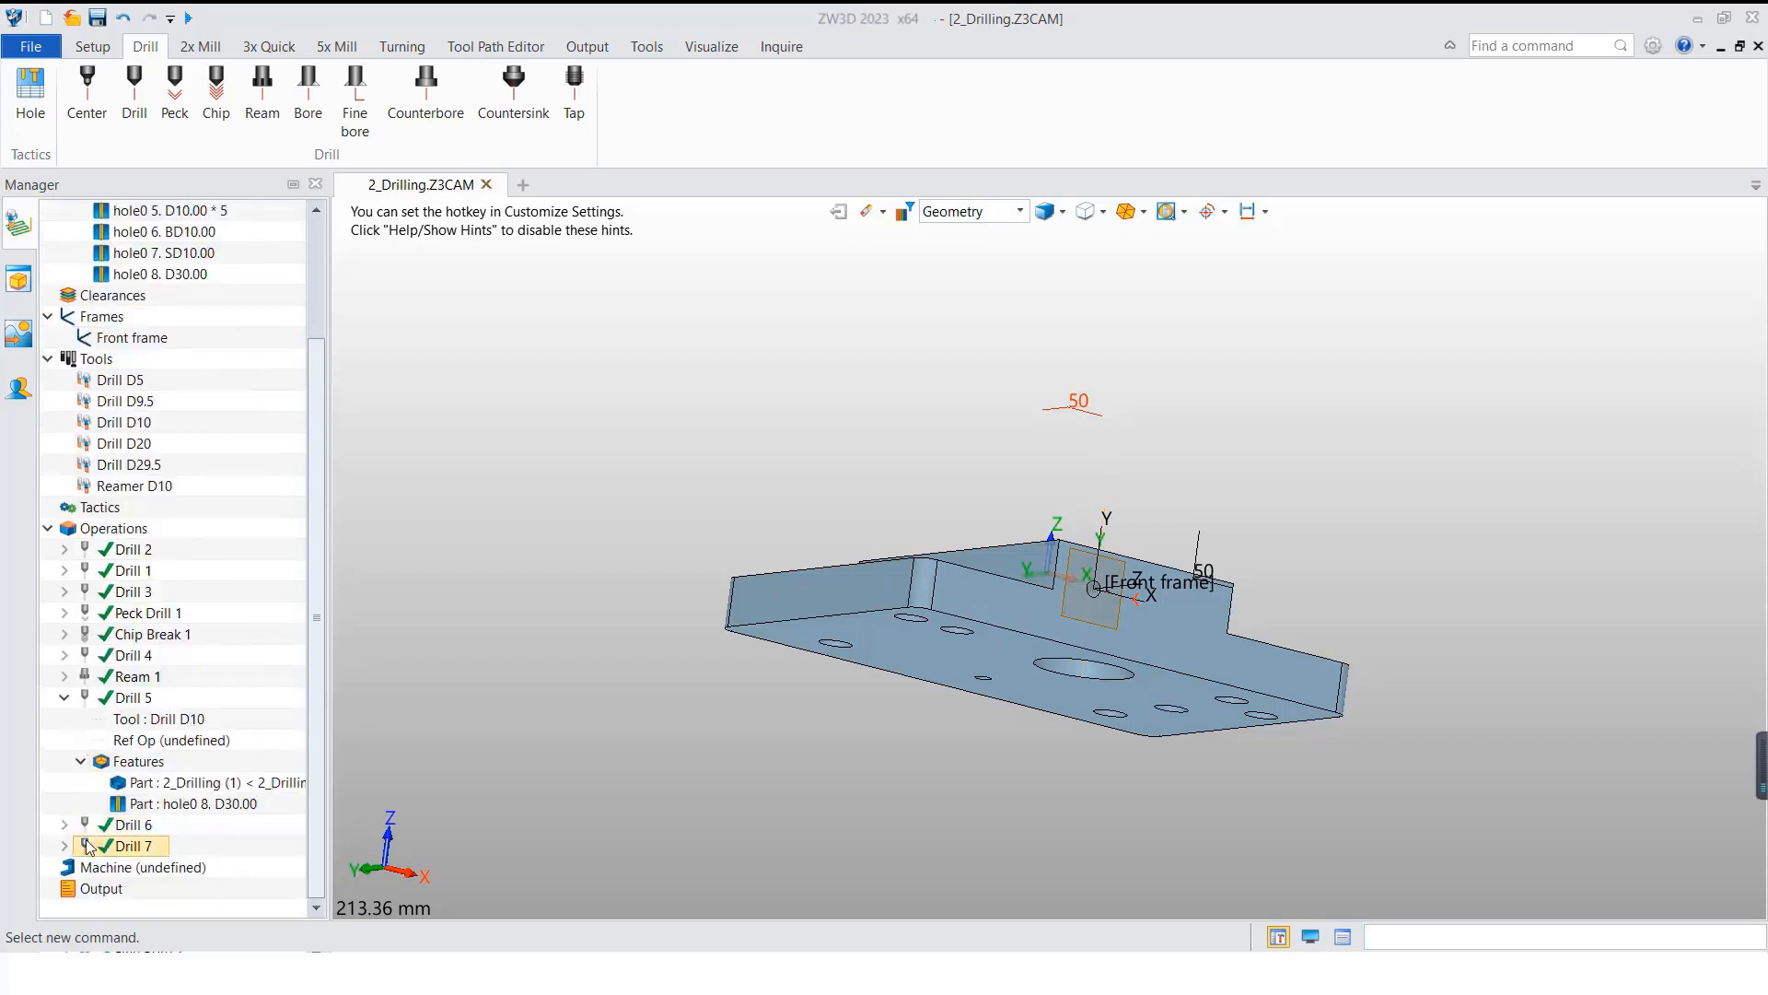
click(64, 697)
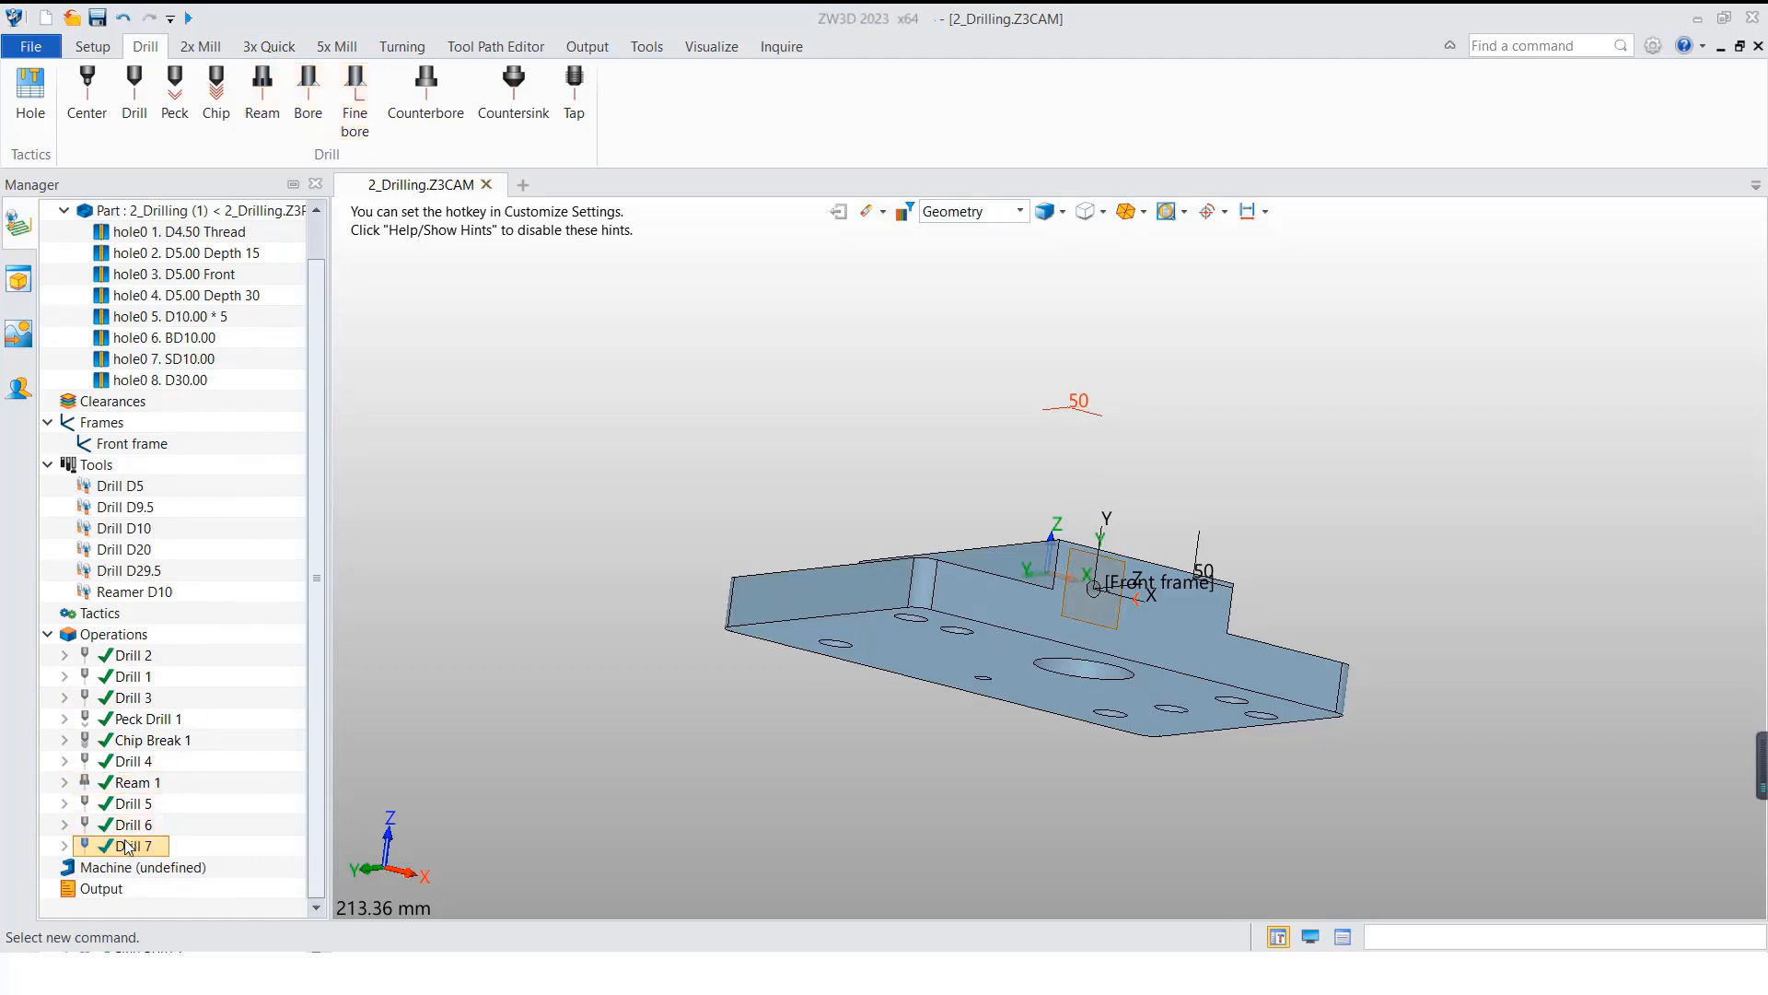
Step: Add a Bore operation using the 2_Drilling part and the D30.00 hole as its features
click(308, 92)
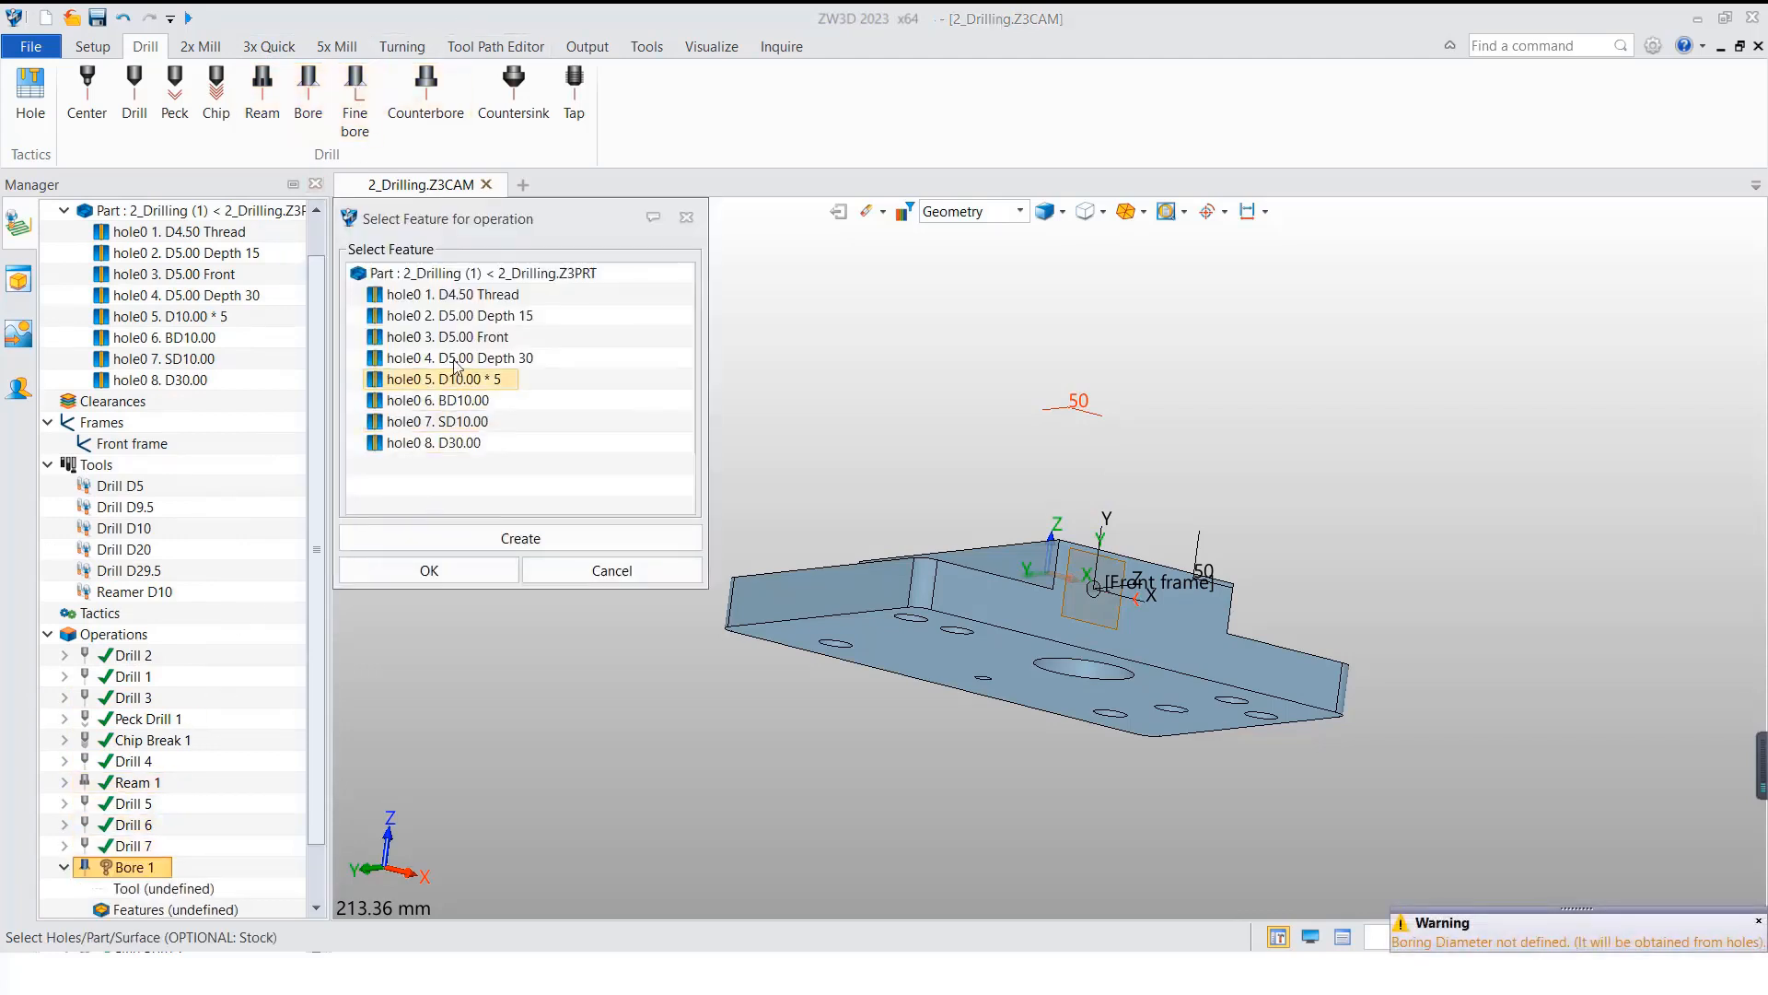
click(470, 275)
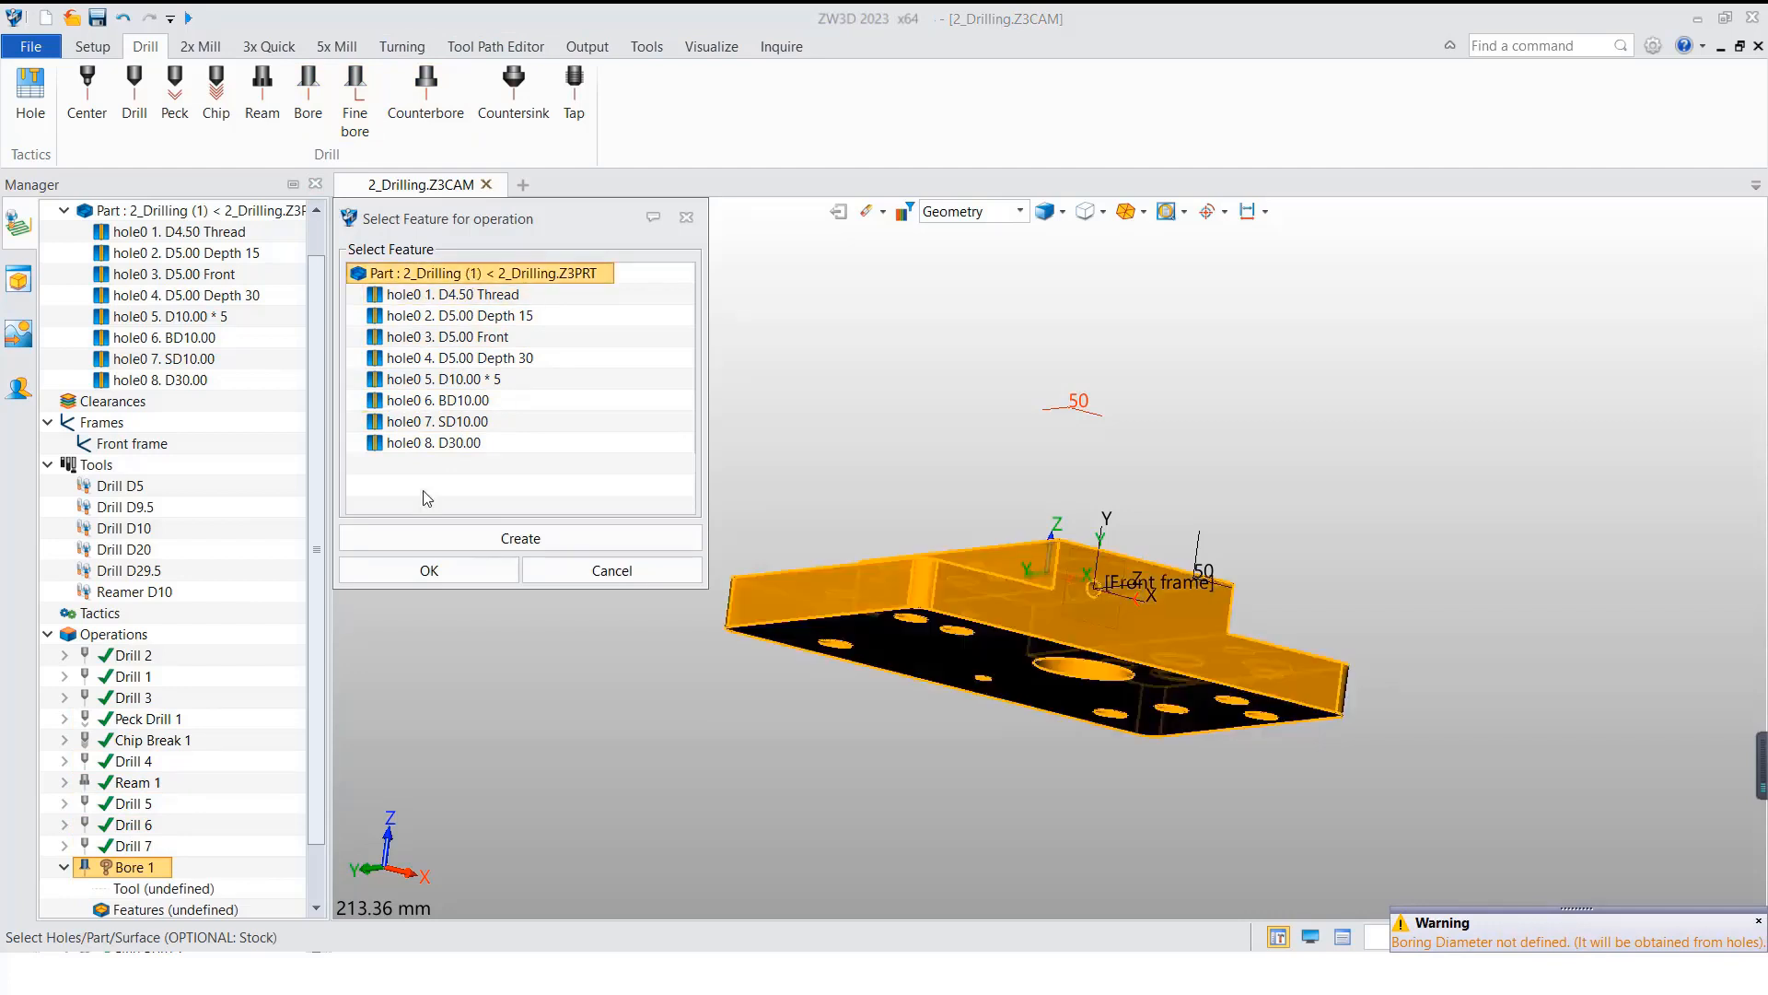
click(465, 444)
click(429, 570)
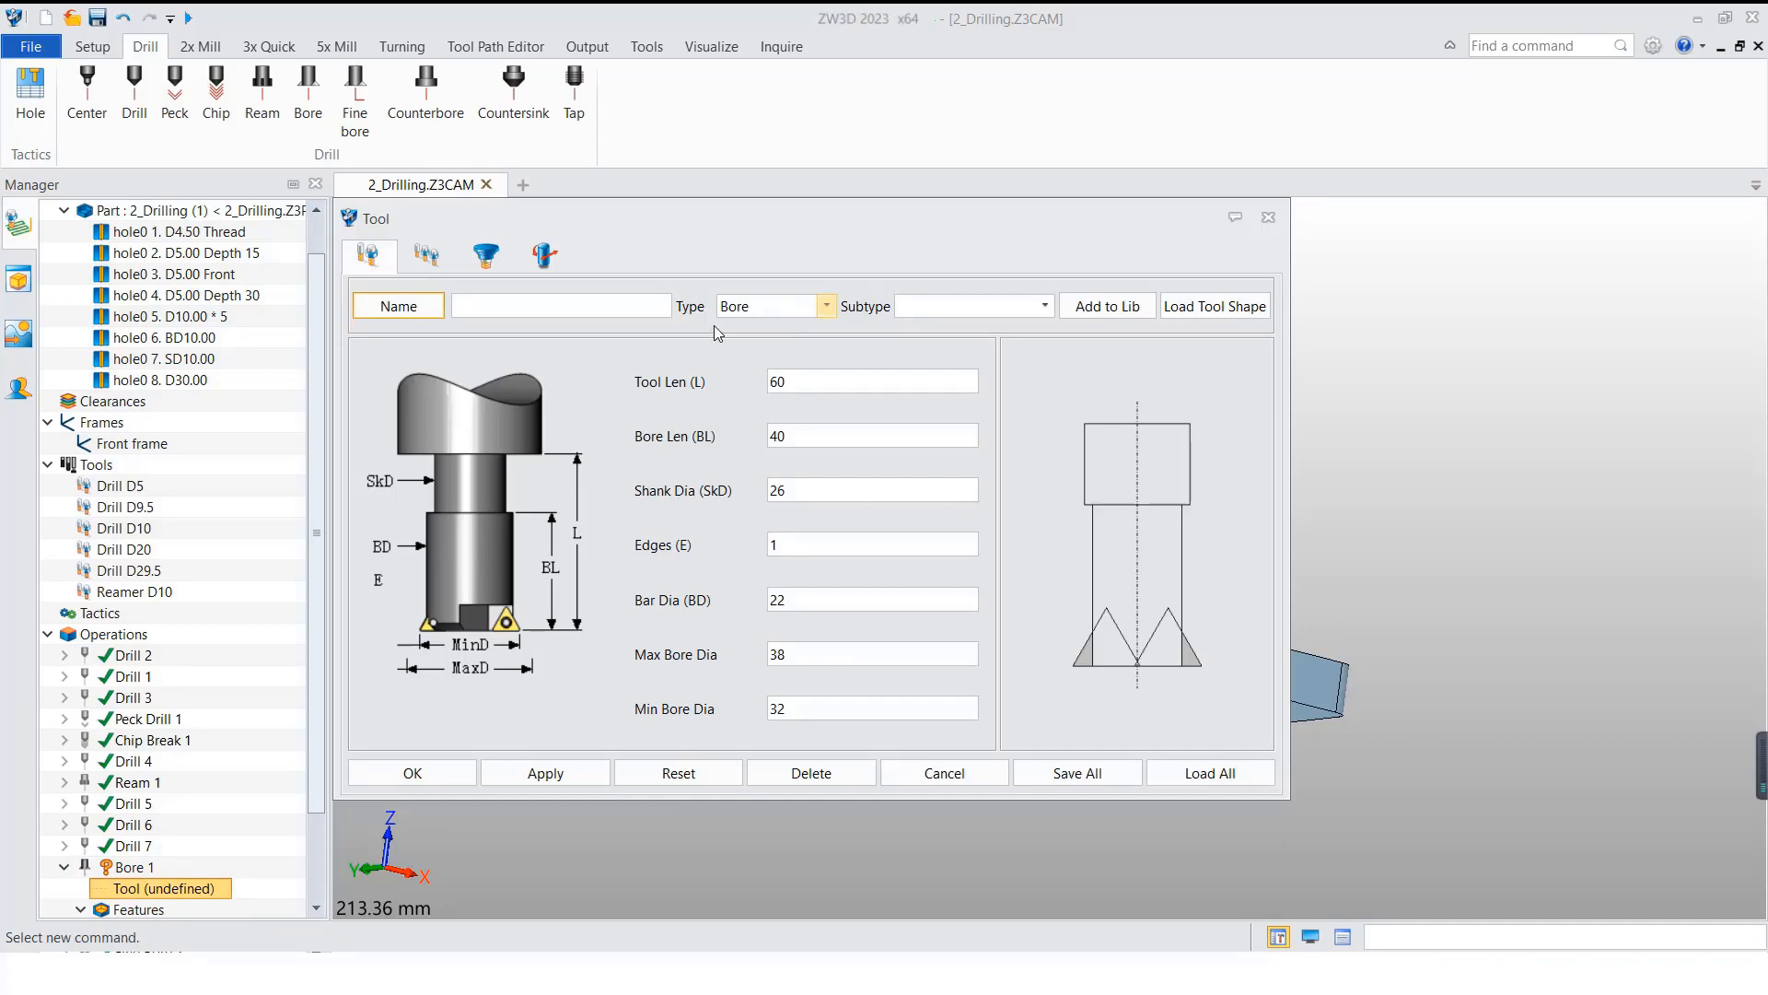
Step: Define a bore tool named Borer for Bore 1 with minimum bore diameter 25, shank diameter 20 and Id 7
click(562, 303)
text(25)
double_click(806, 490)
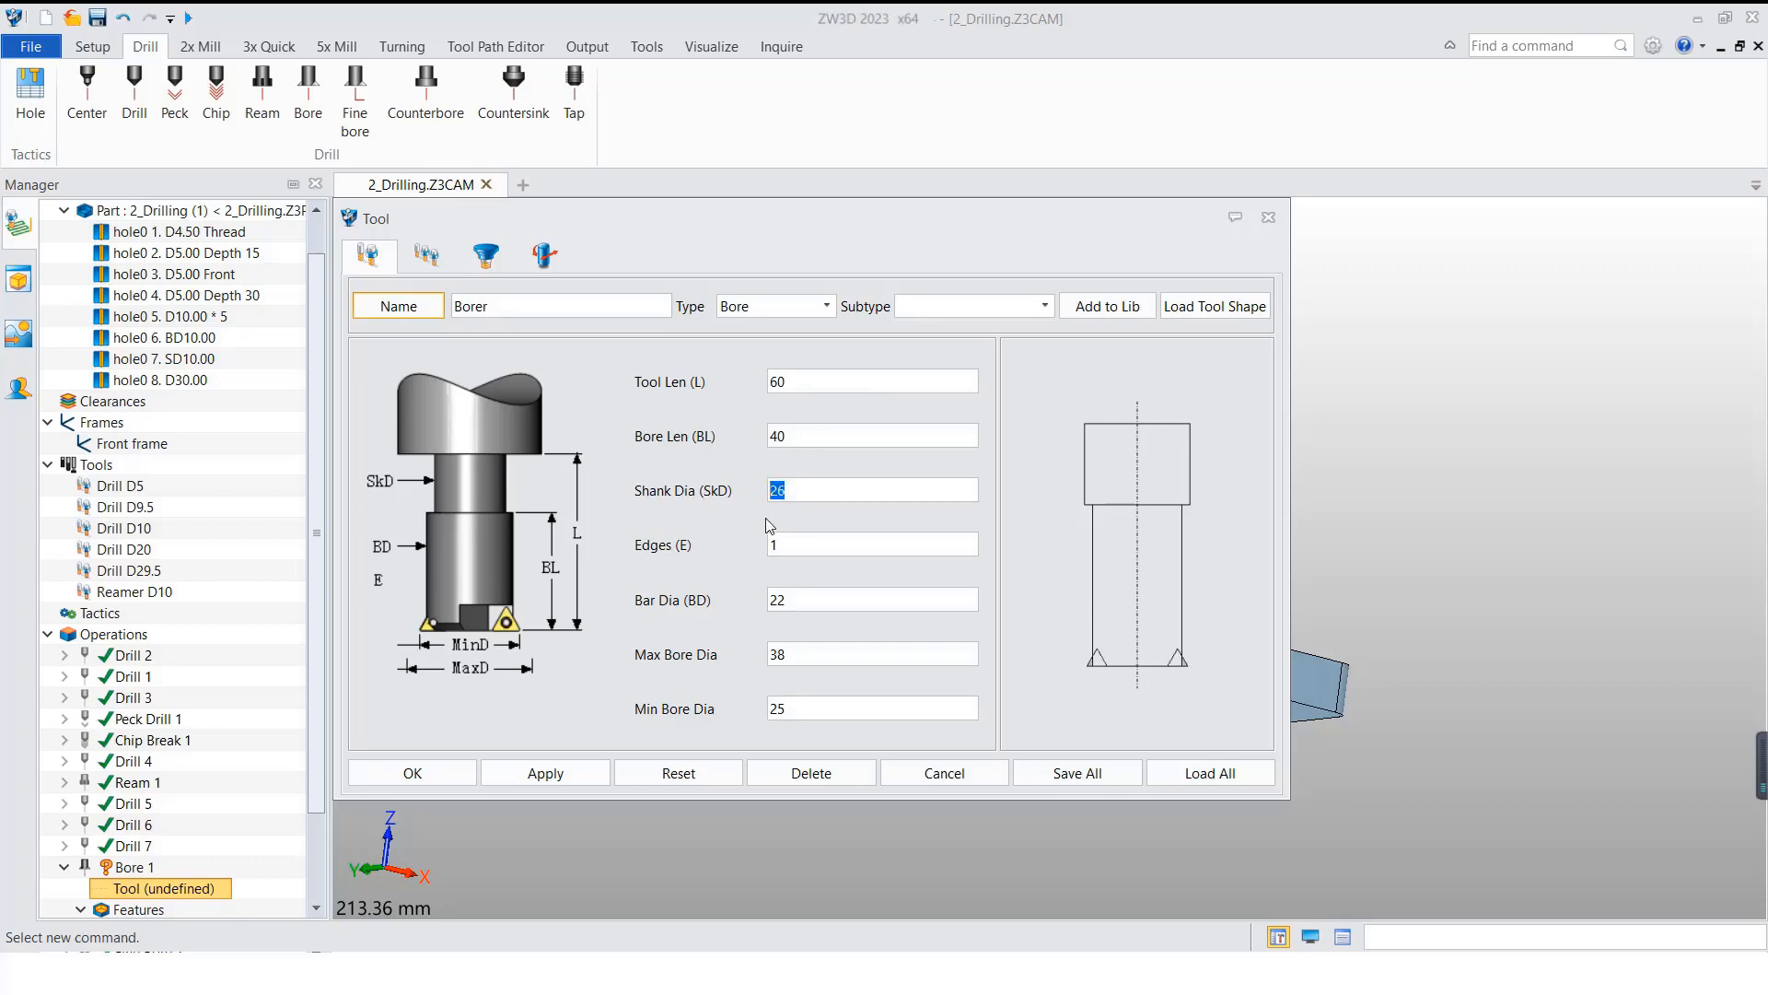
text(20)
click(440, 269)
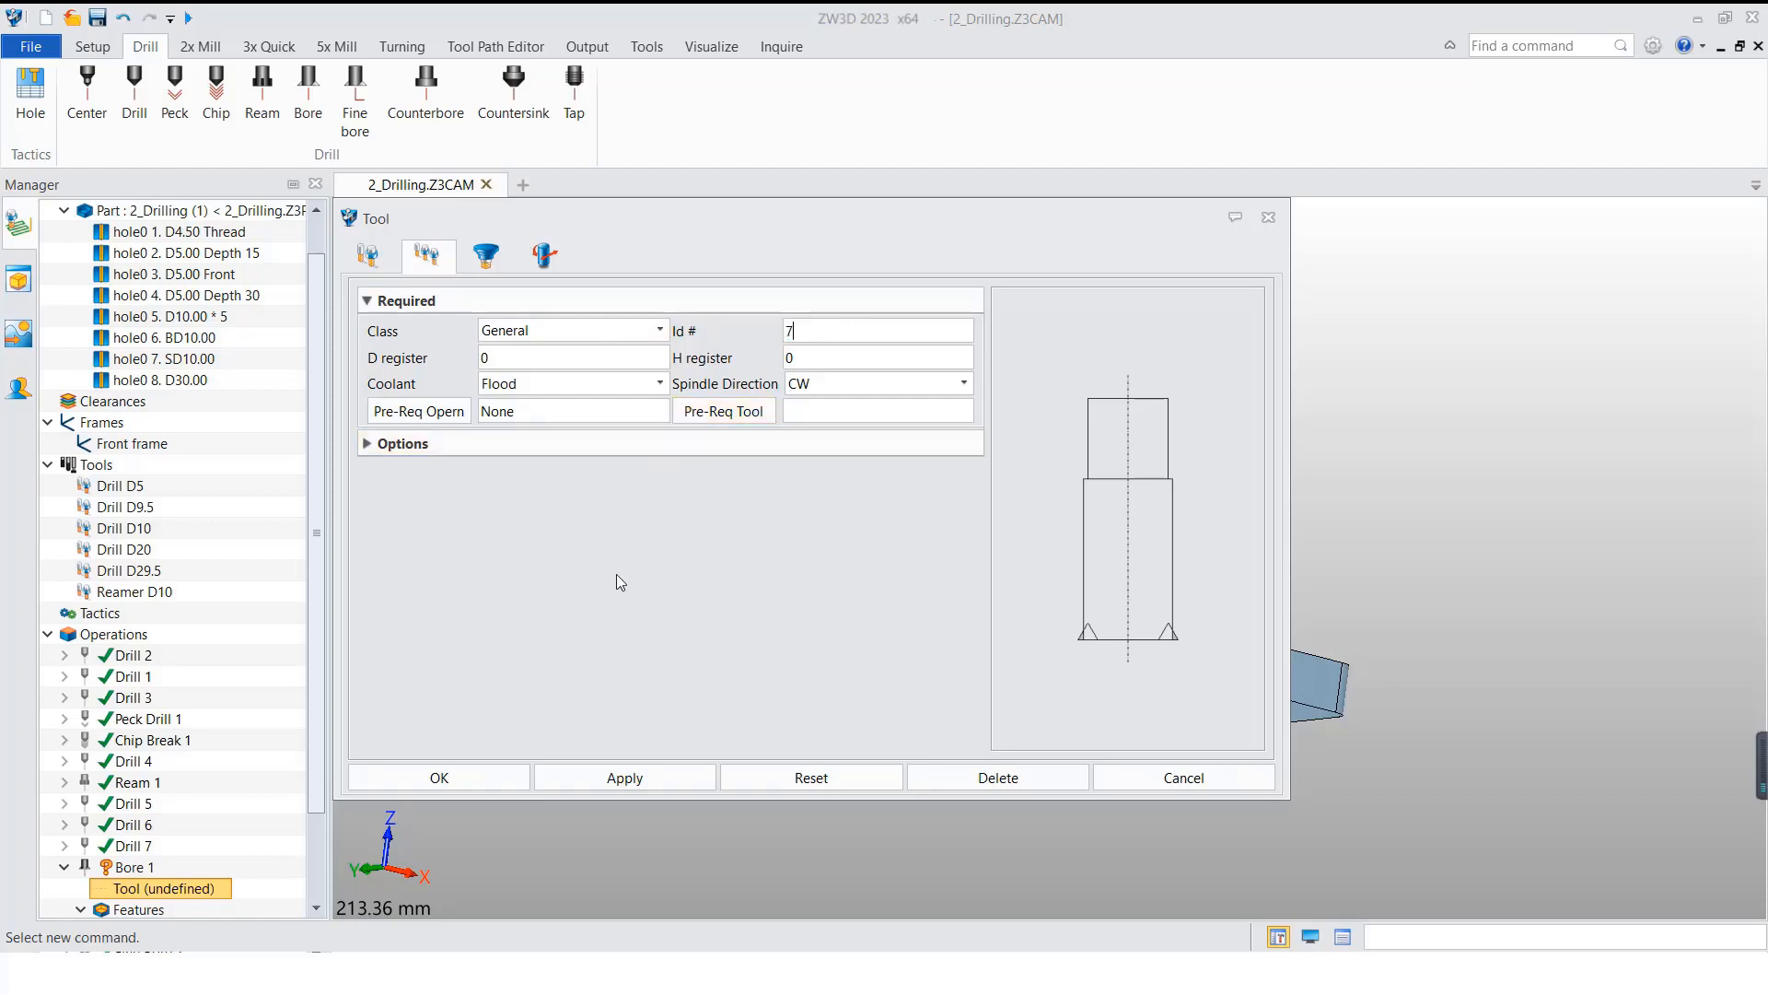
click(439, 778)
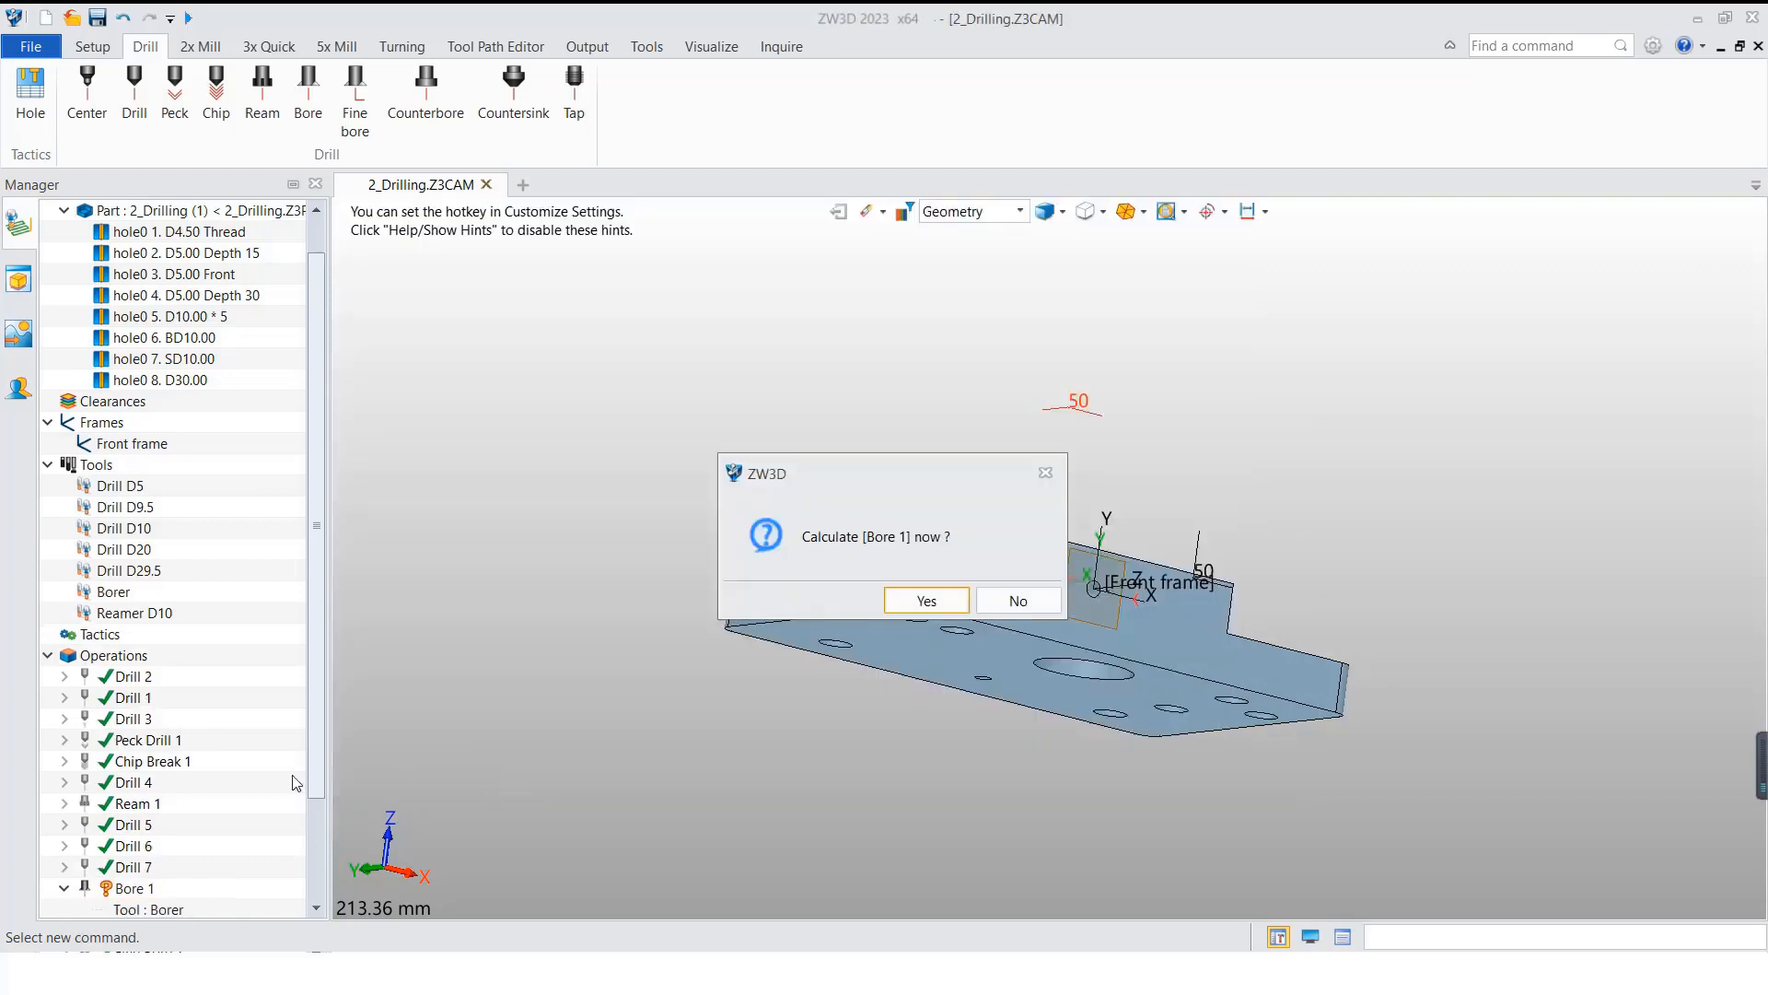
Step: Calculate the toolpath of the Bore 1 operation
click(925, 600)
scroll(484, 691, down, 6)
scroll(589, 700, up, 3)
scroll(589, 694, down, 1)
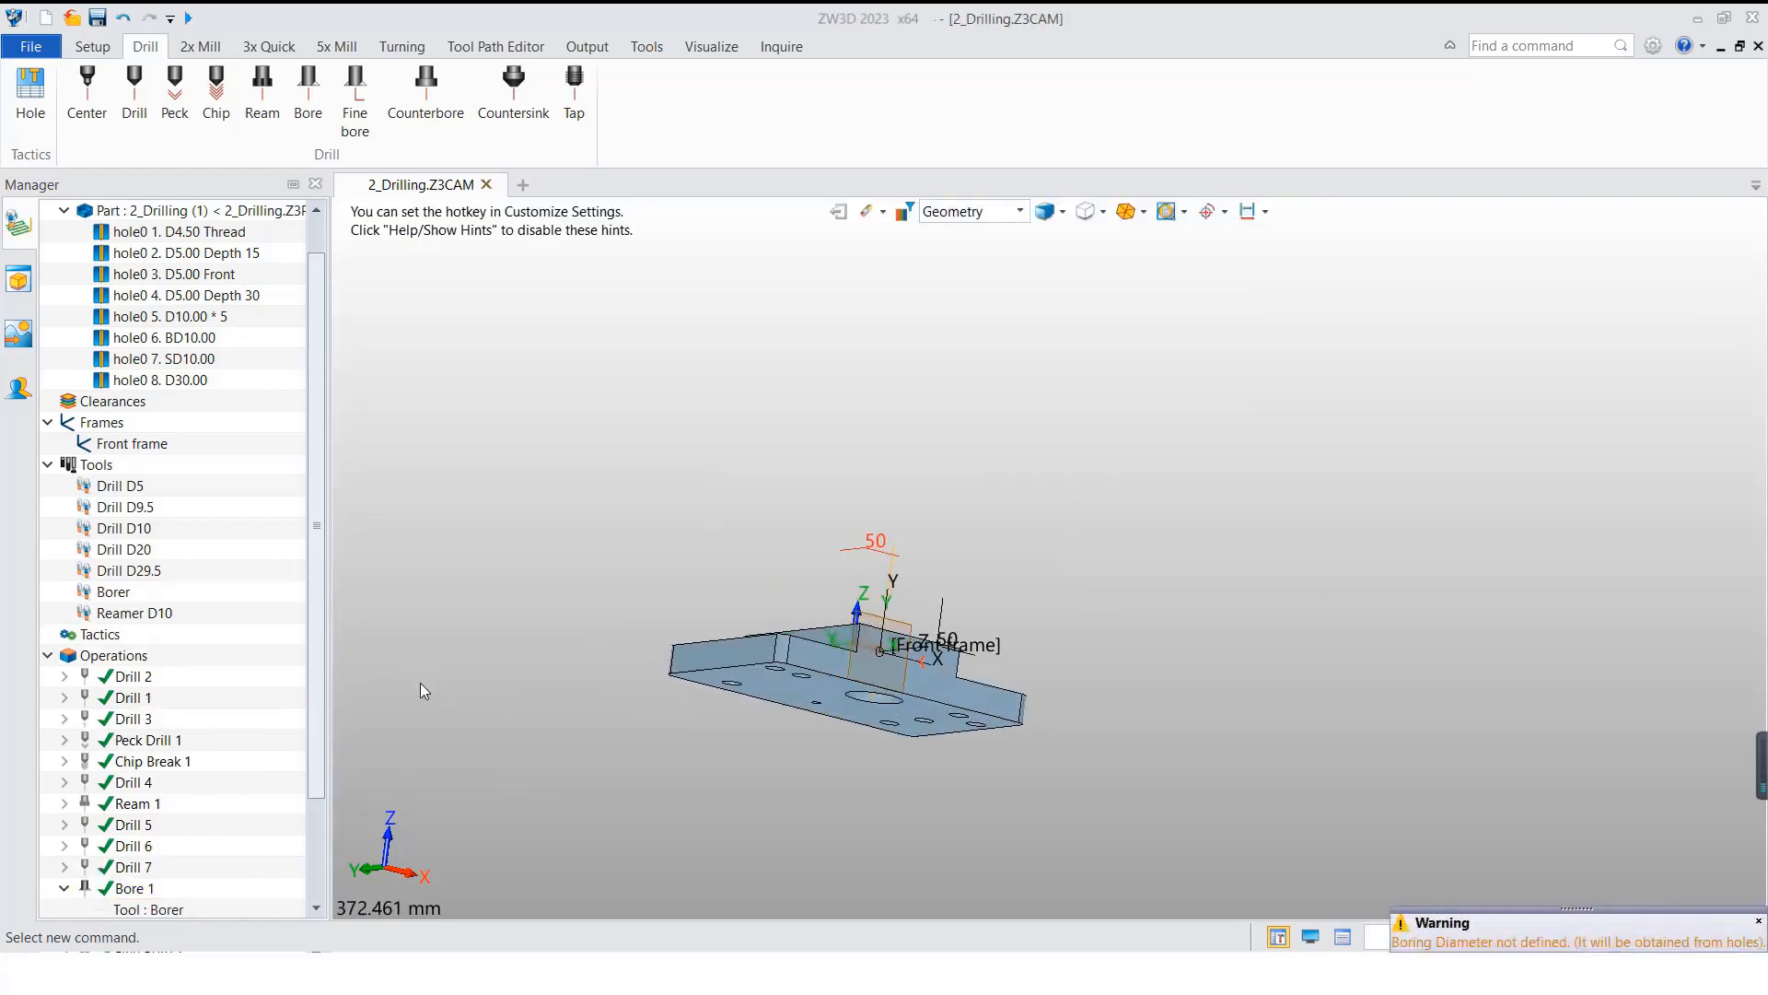
Step: Add a Fine Bore operation using the 2_Drilling part and the D30.00 hole as its features
drag(325, 650, 322, 760)
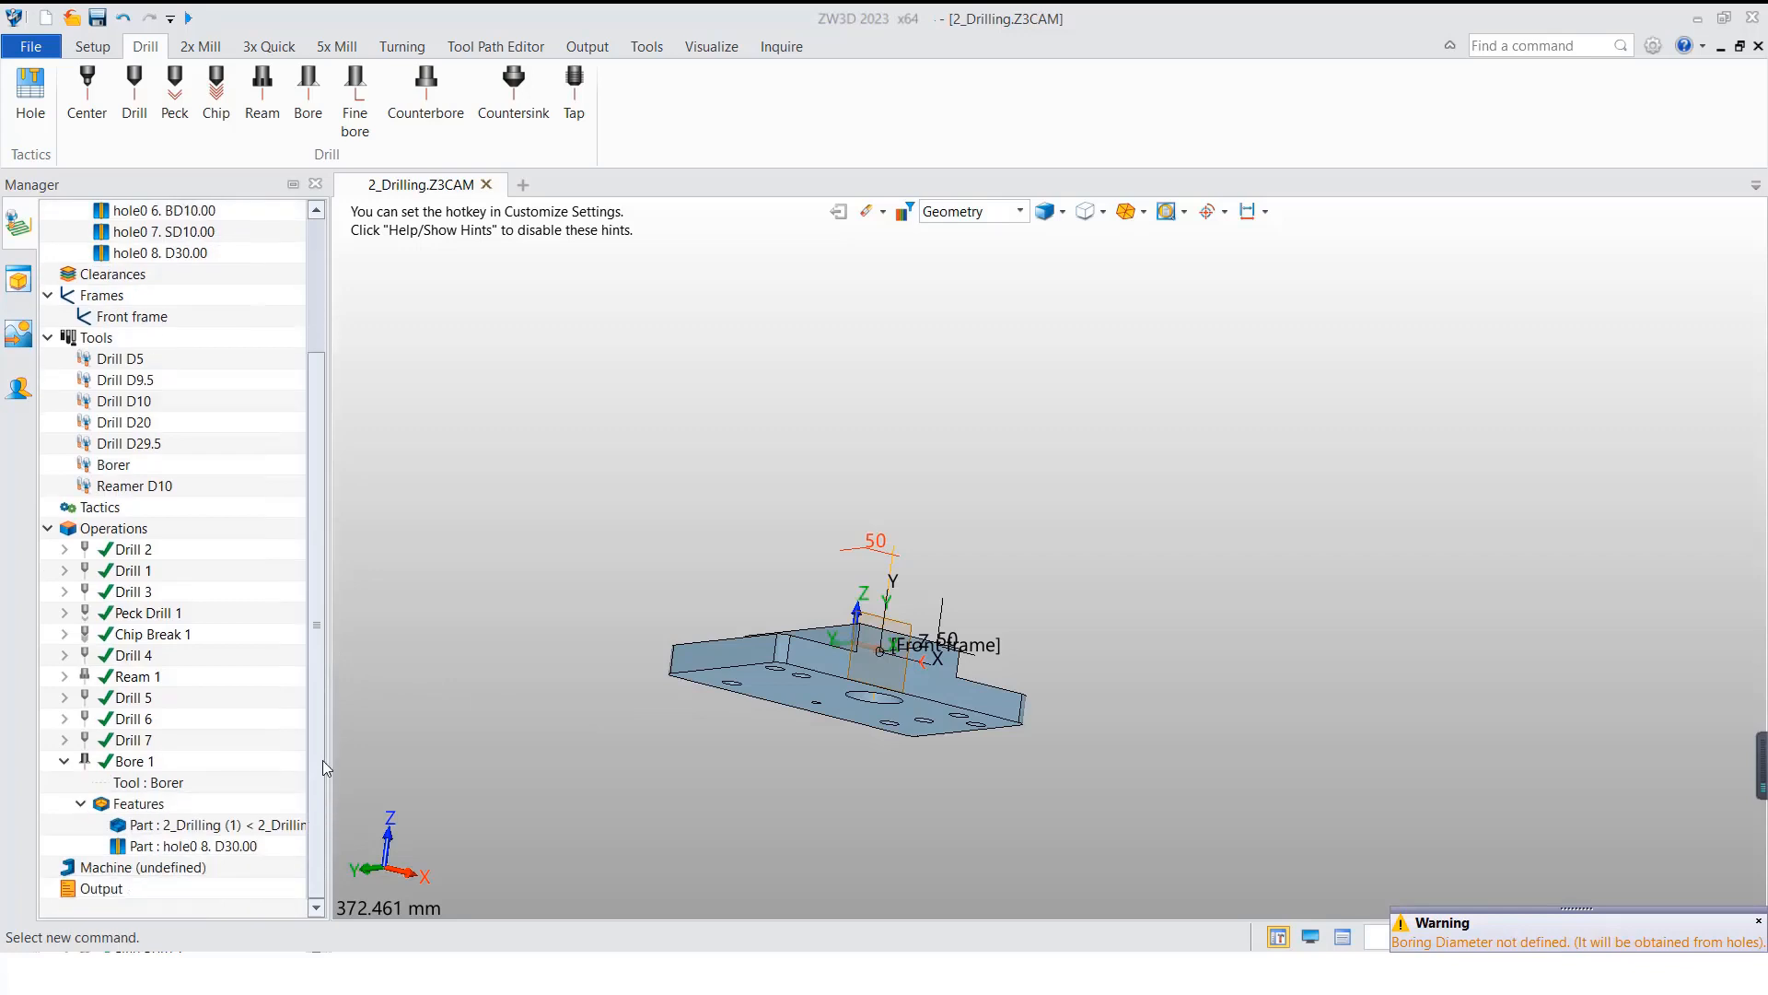
click(132, 765)
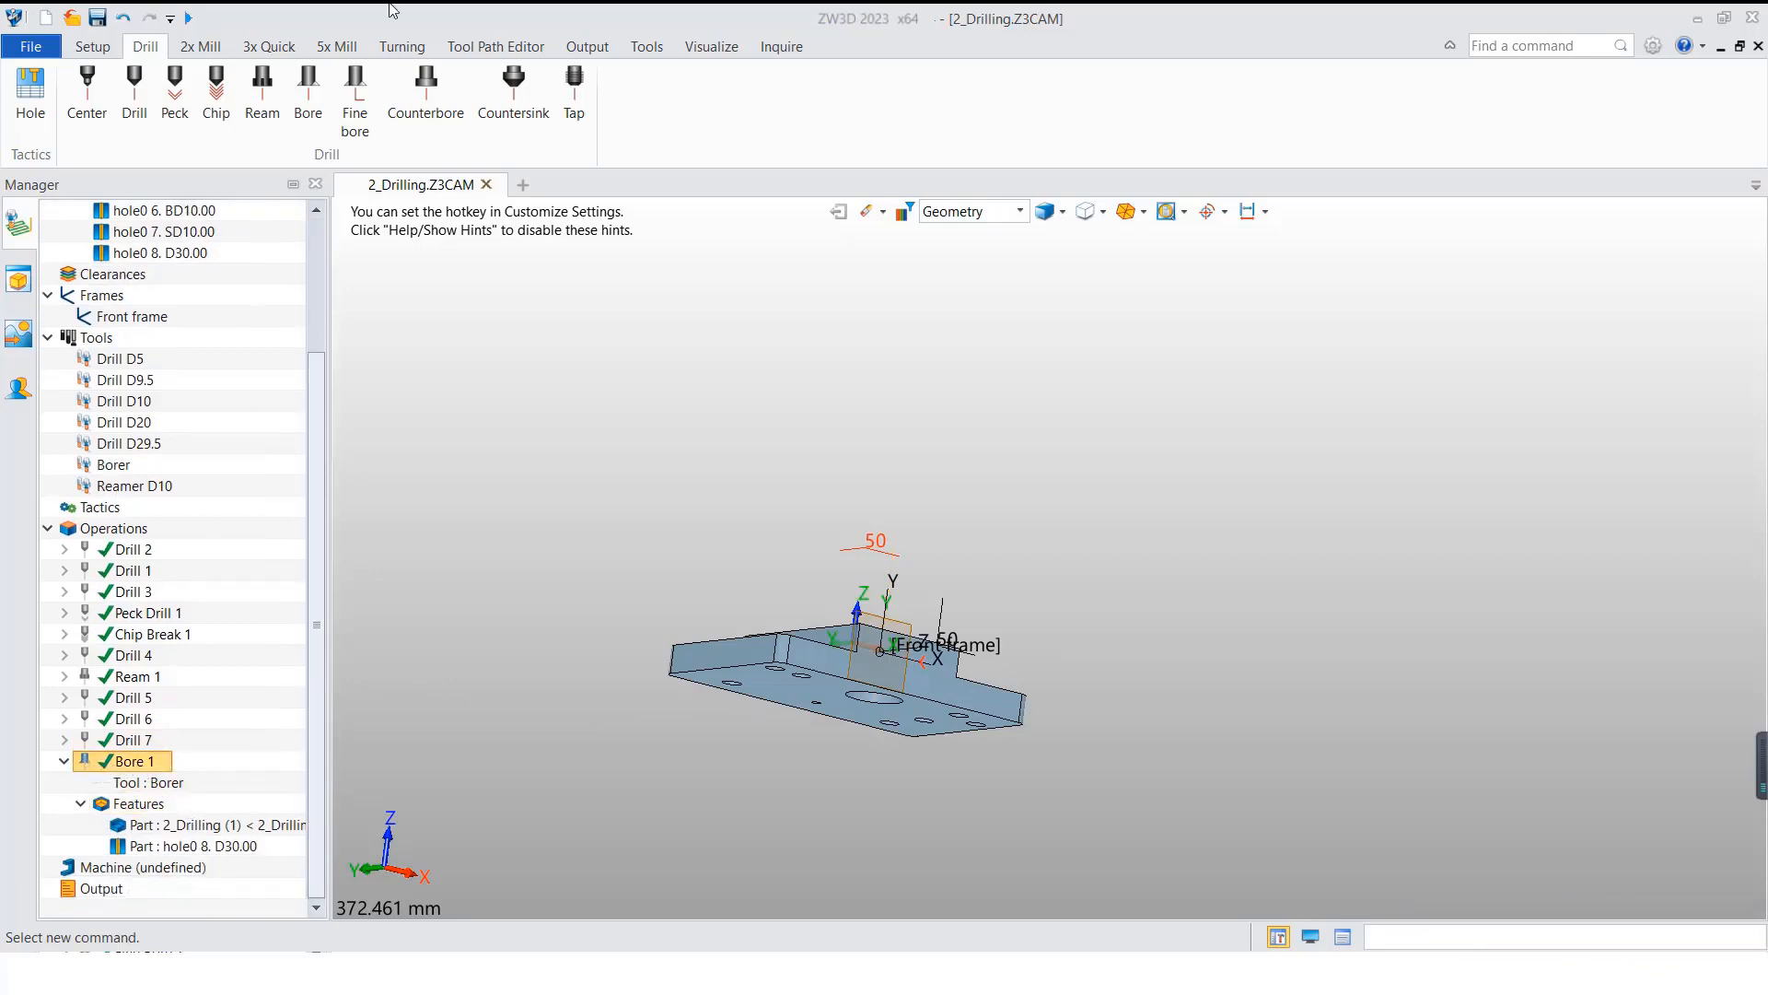
click(366, 110)
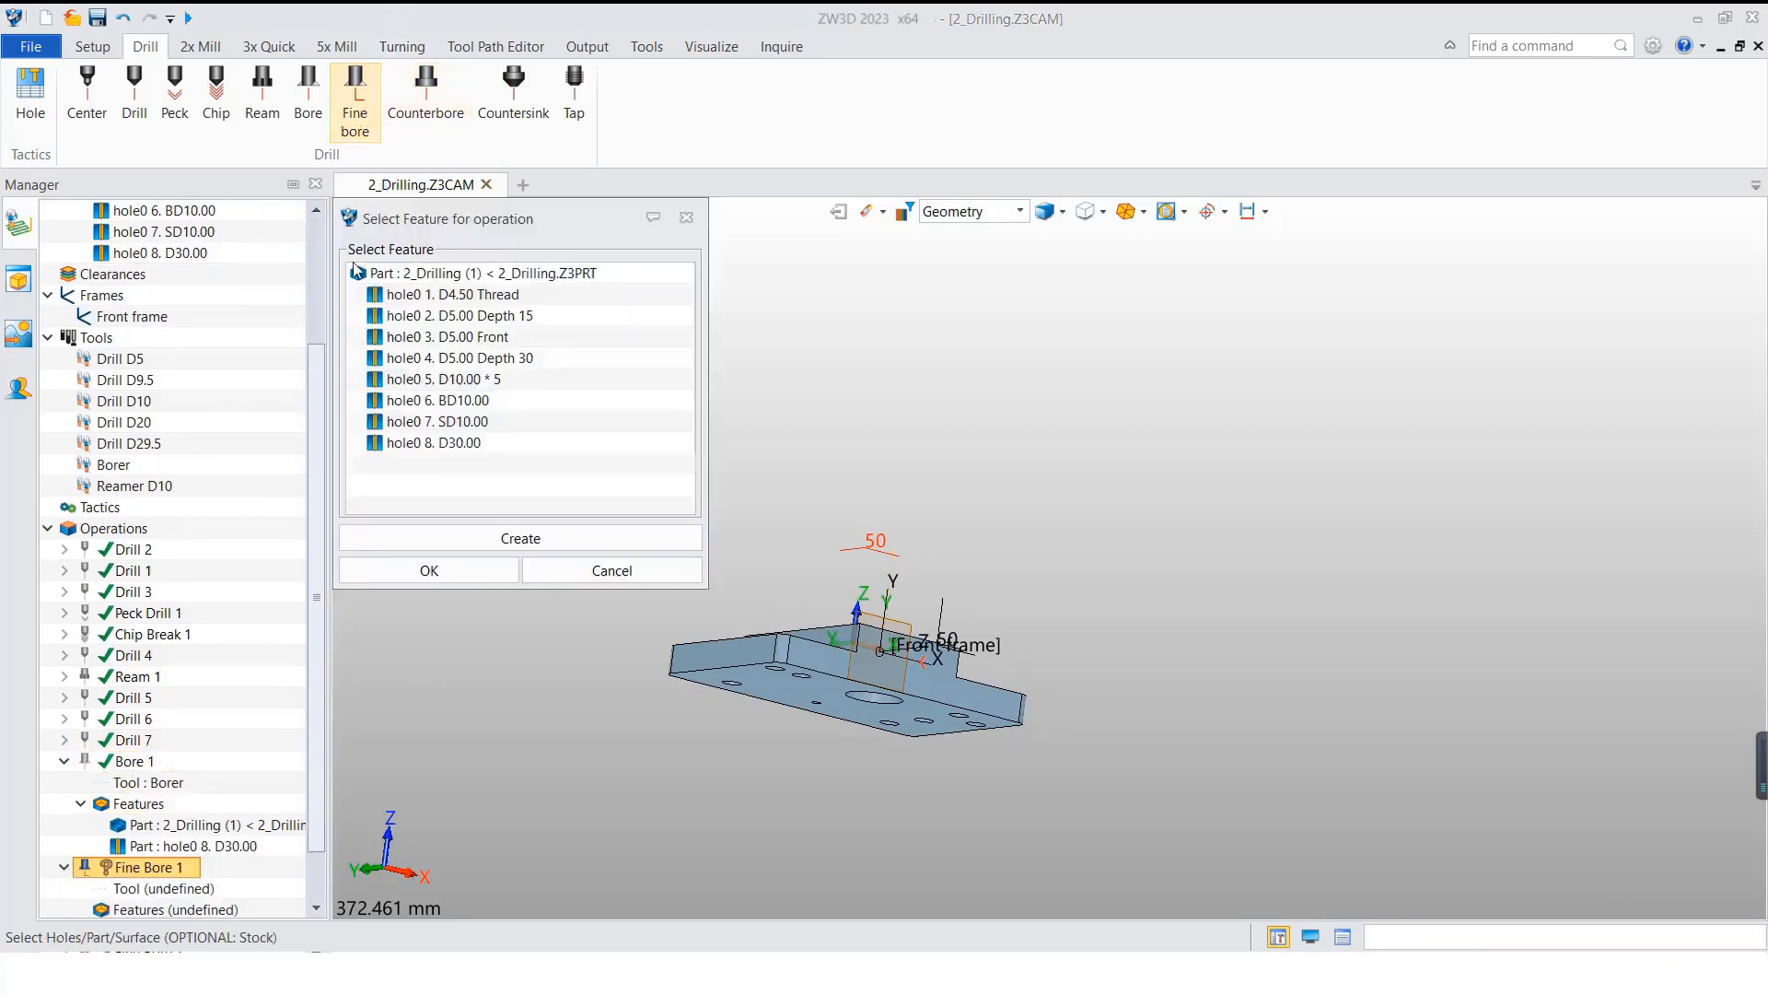
click(442, 274)
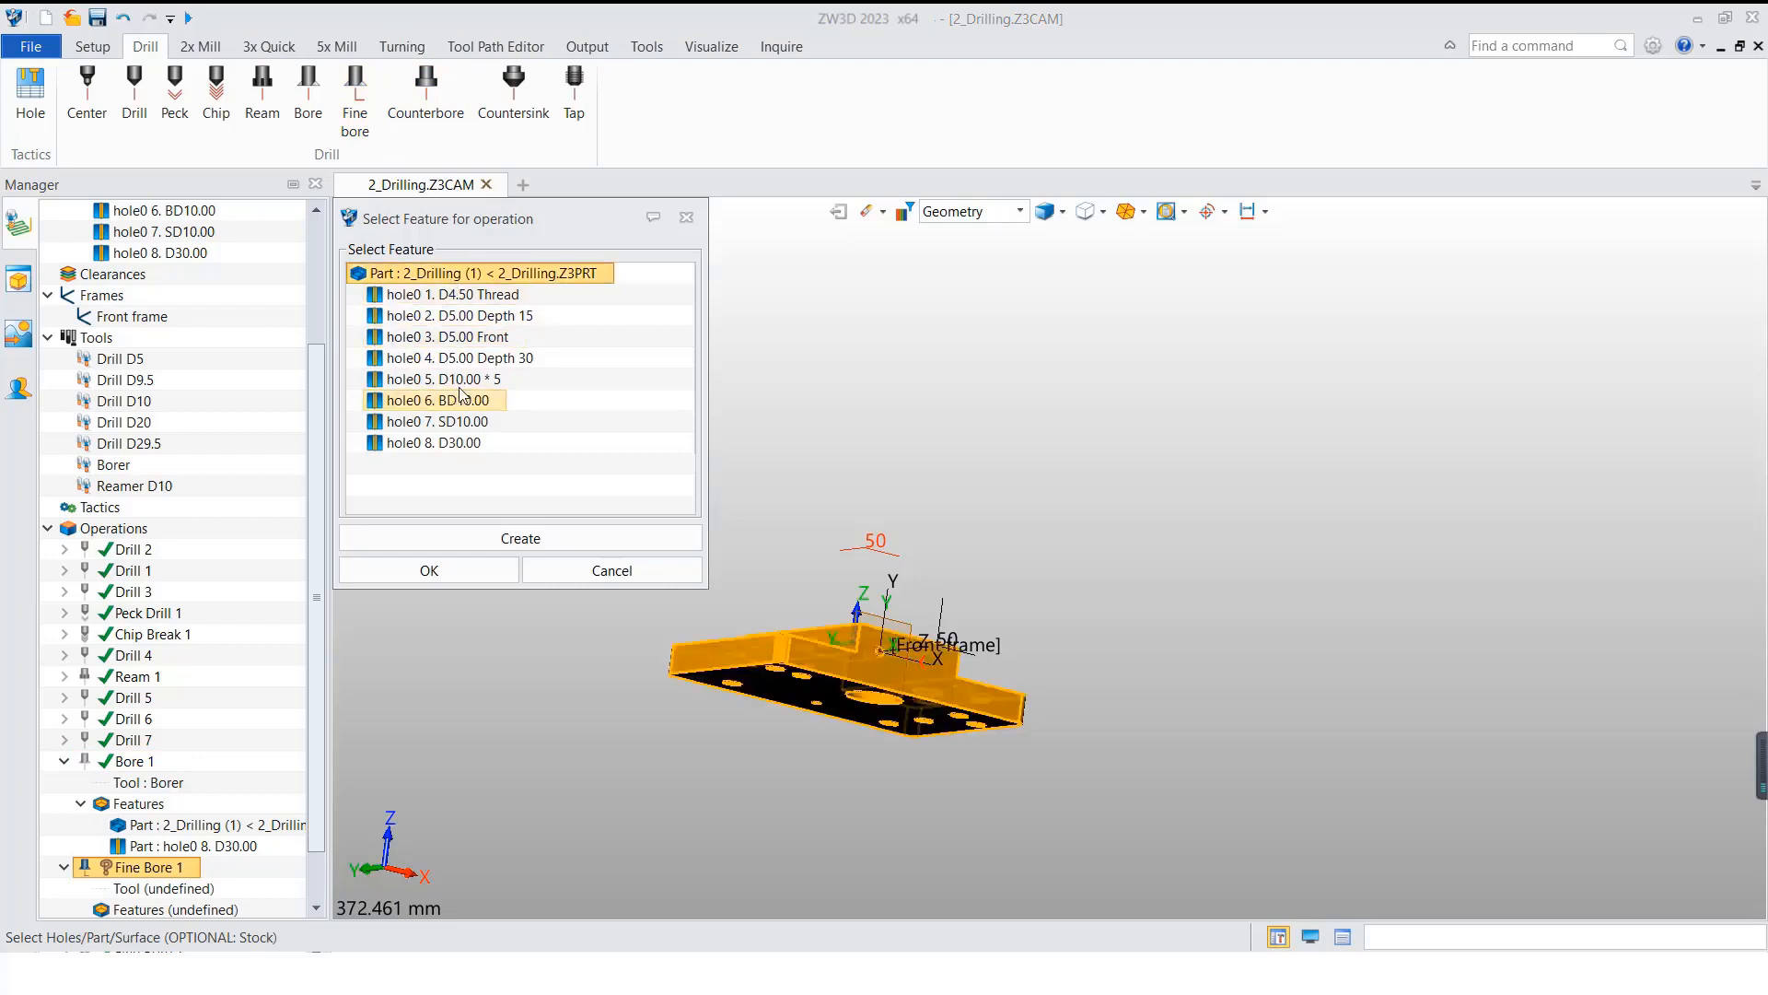
click(463, 445)
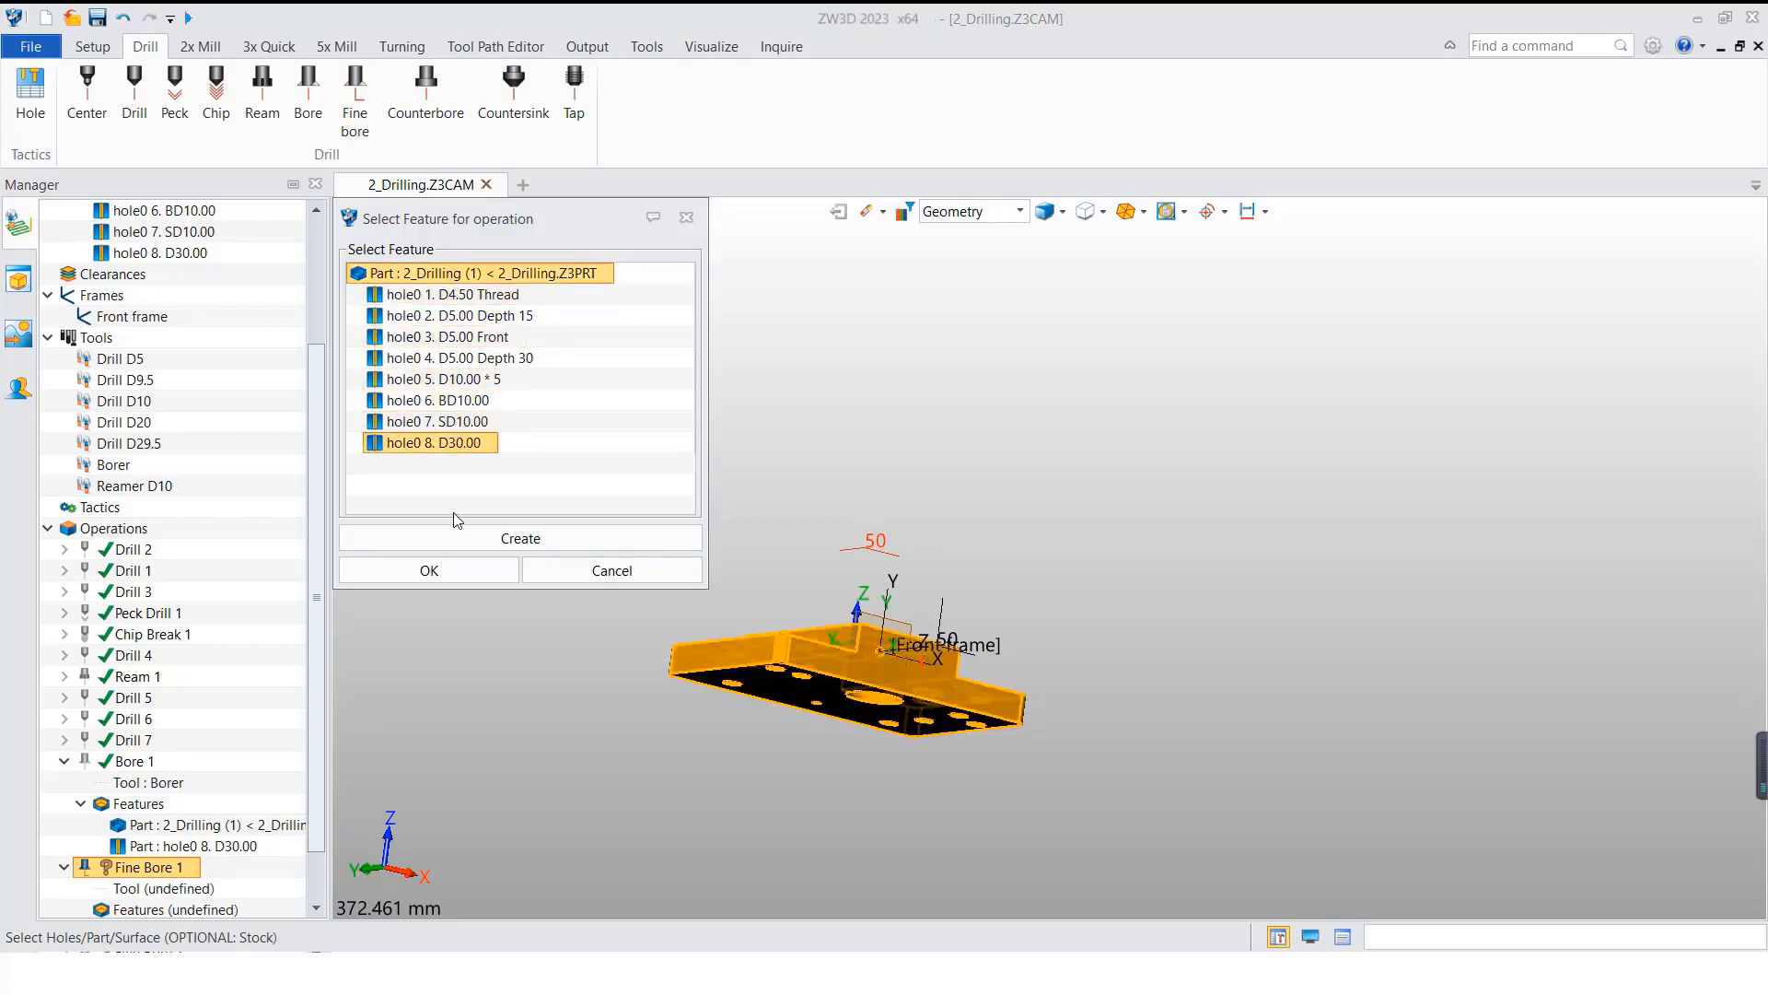
click(446, 567)
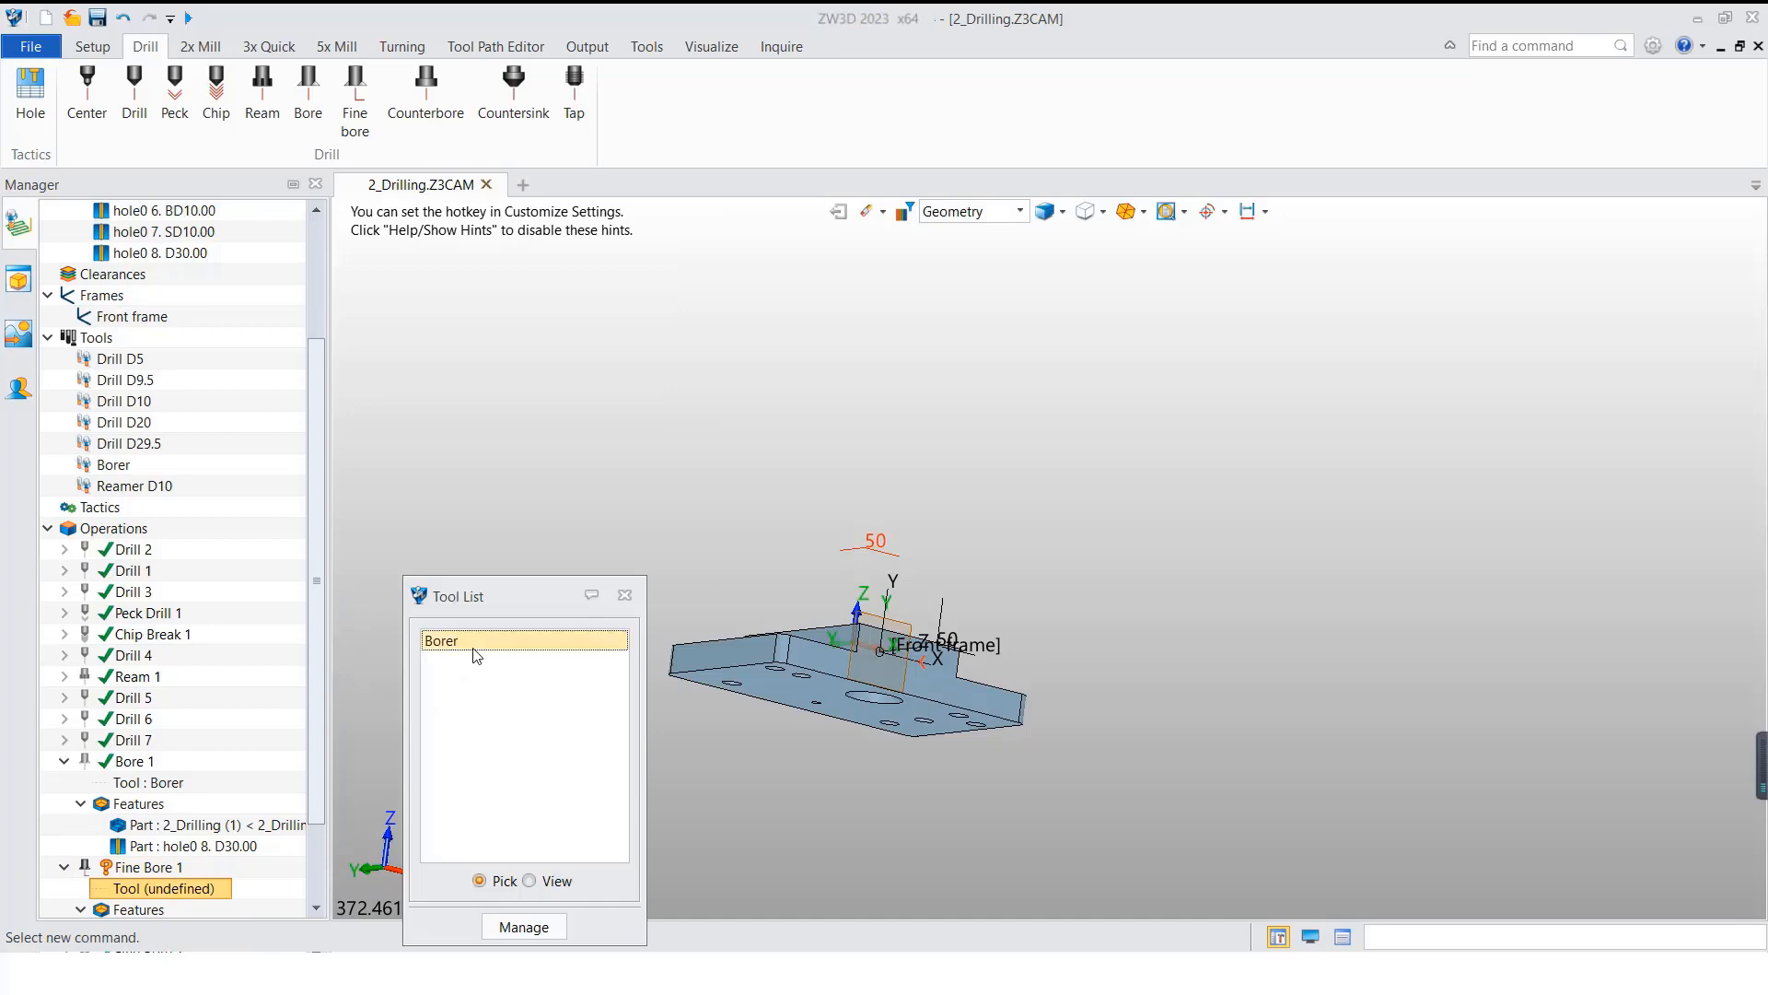
Step: Define a bore tool named Fine Borer with minimum bore diameter 25, shank diameter 20 and Id 8, and try calculating Fine Bore 1
click(493, 926)
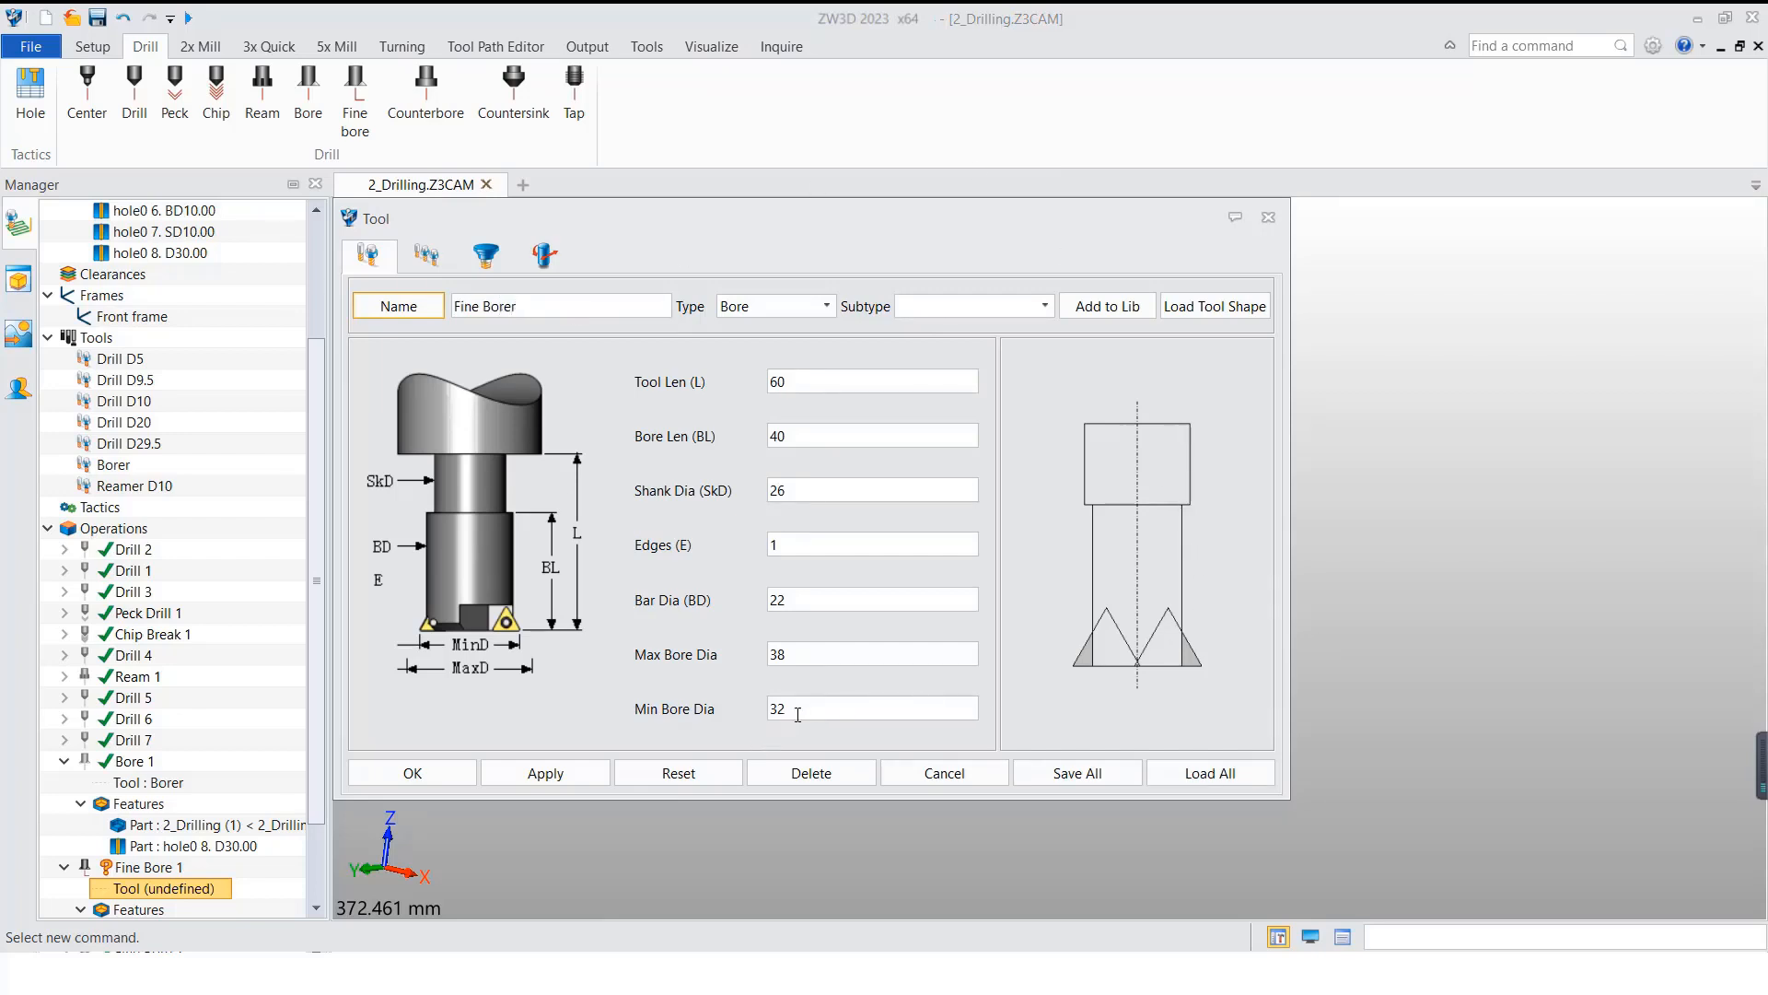
drag(797, 714, 711, 713)
text(25)
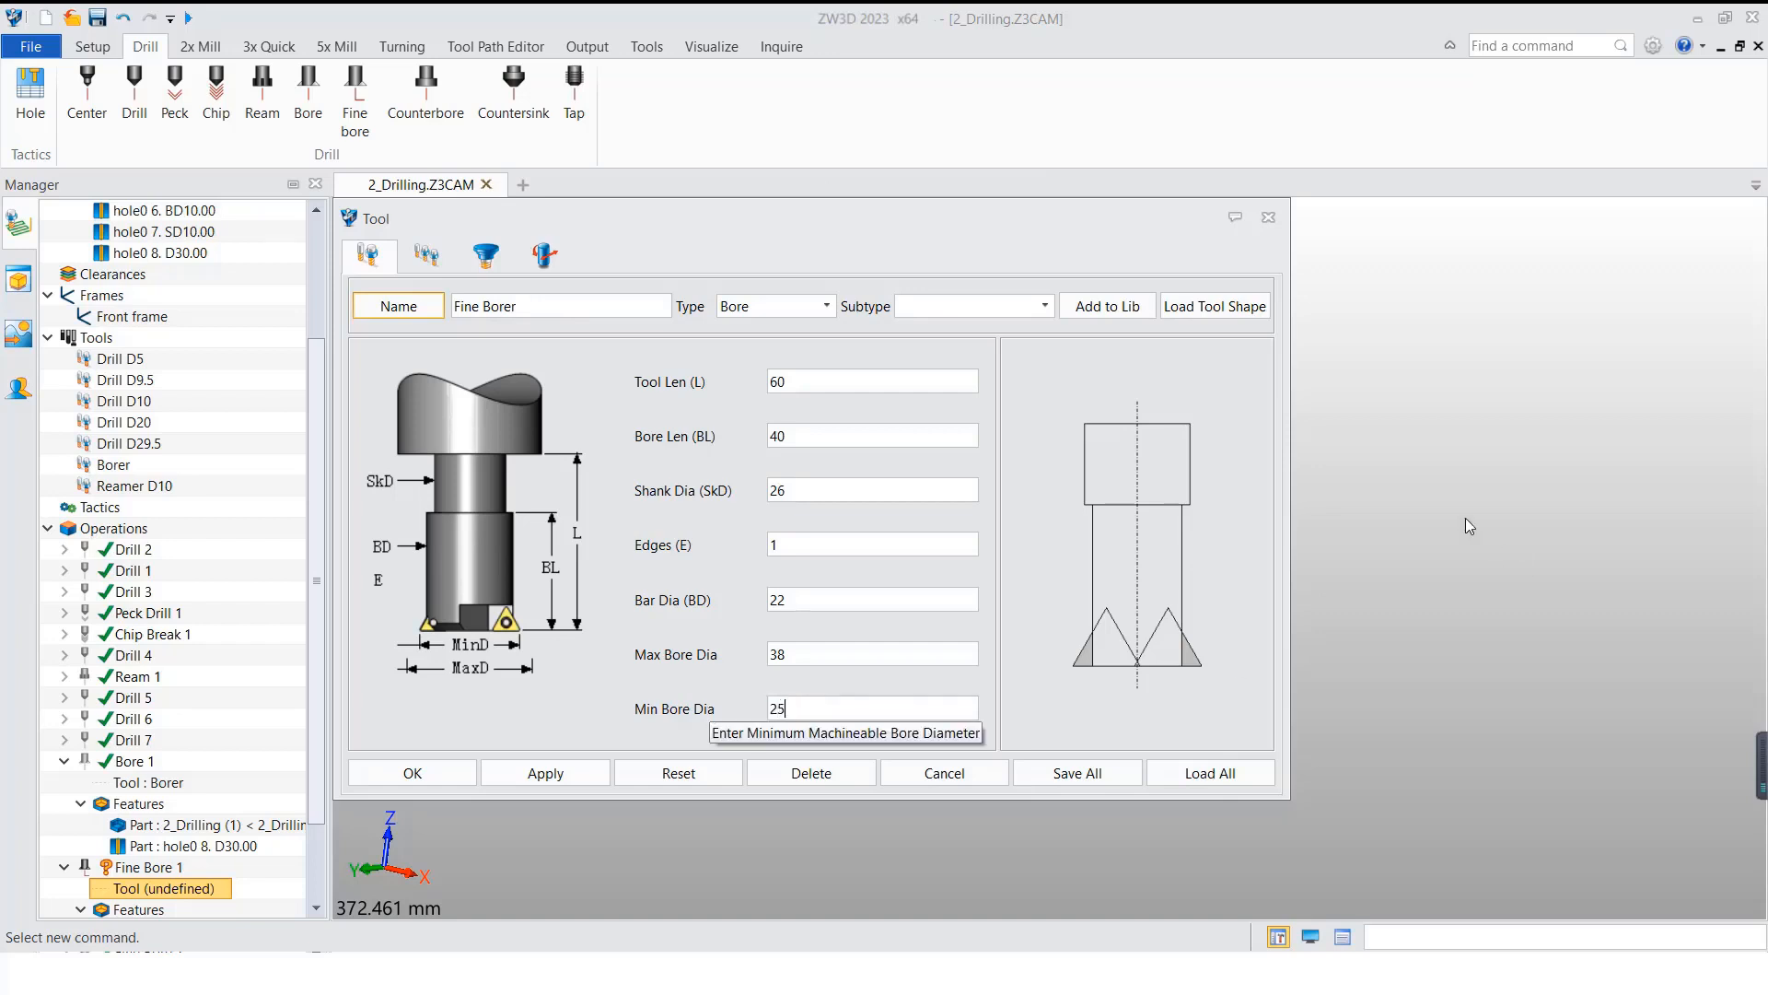
double_click(802, 491)
text(20)
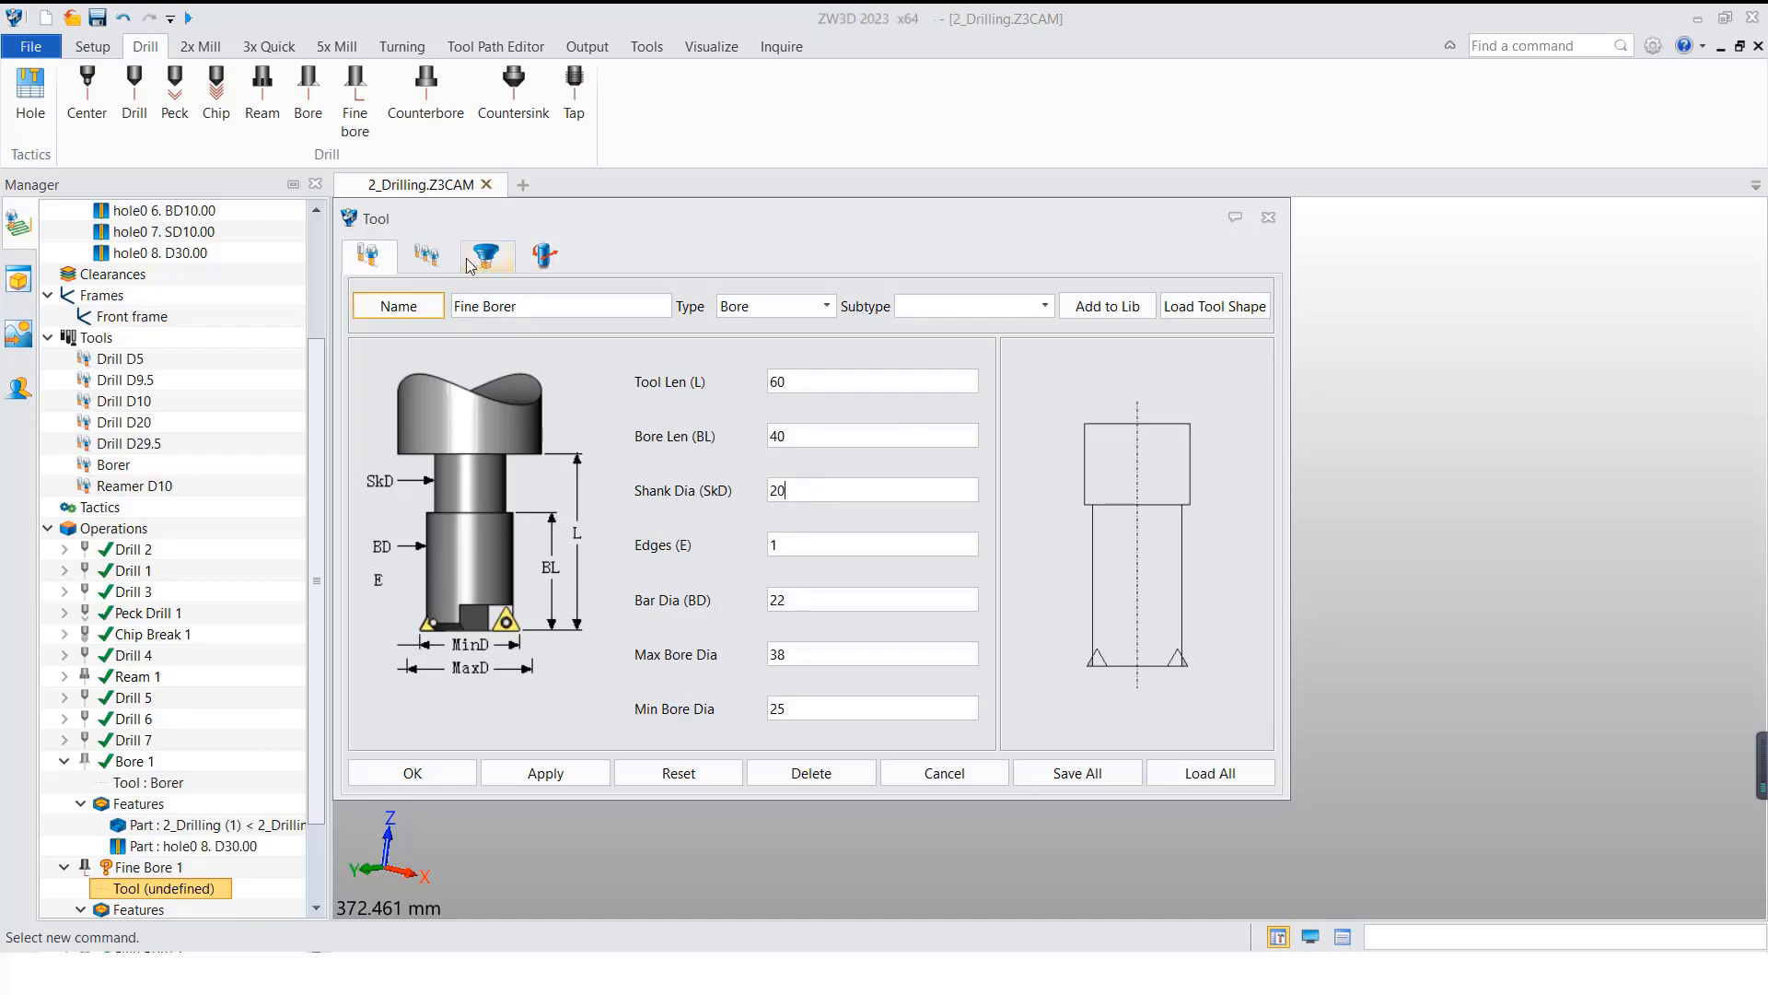
click(426, 255)
double_click(834, 335)
text(8)
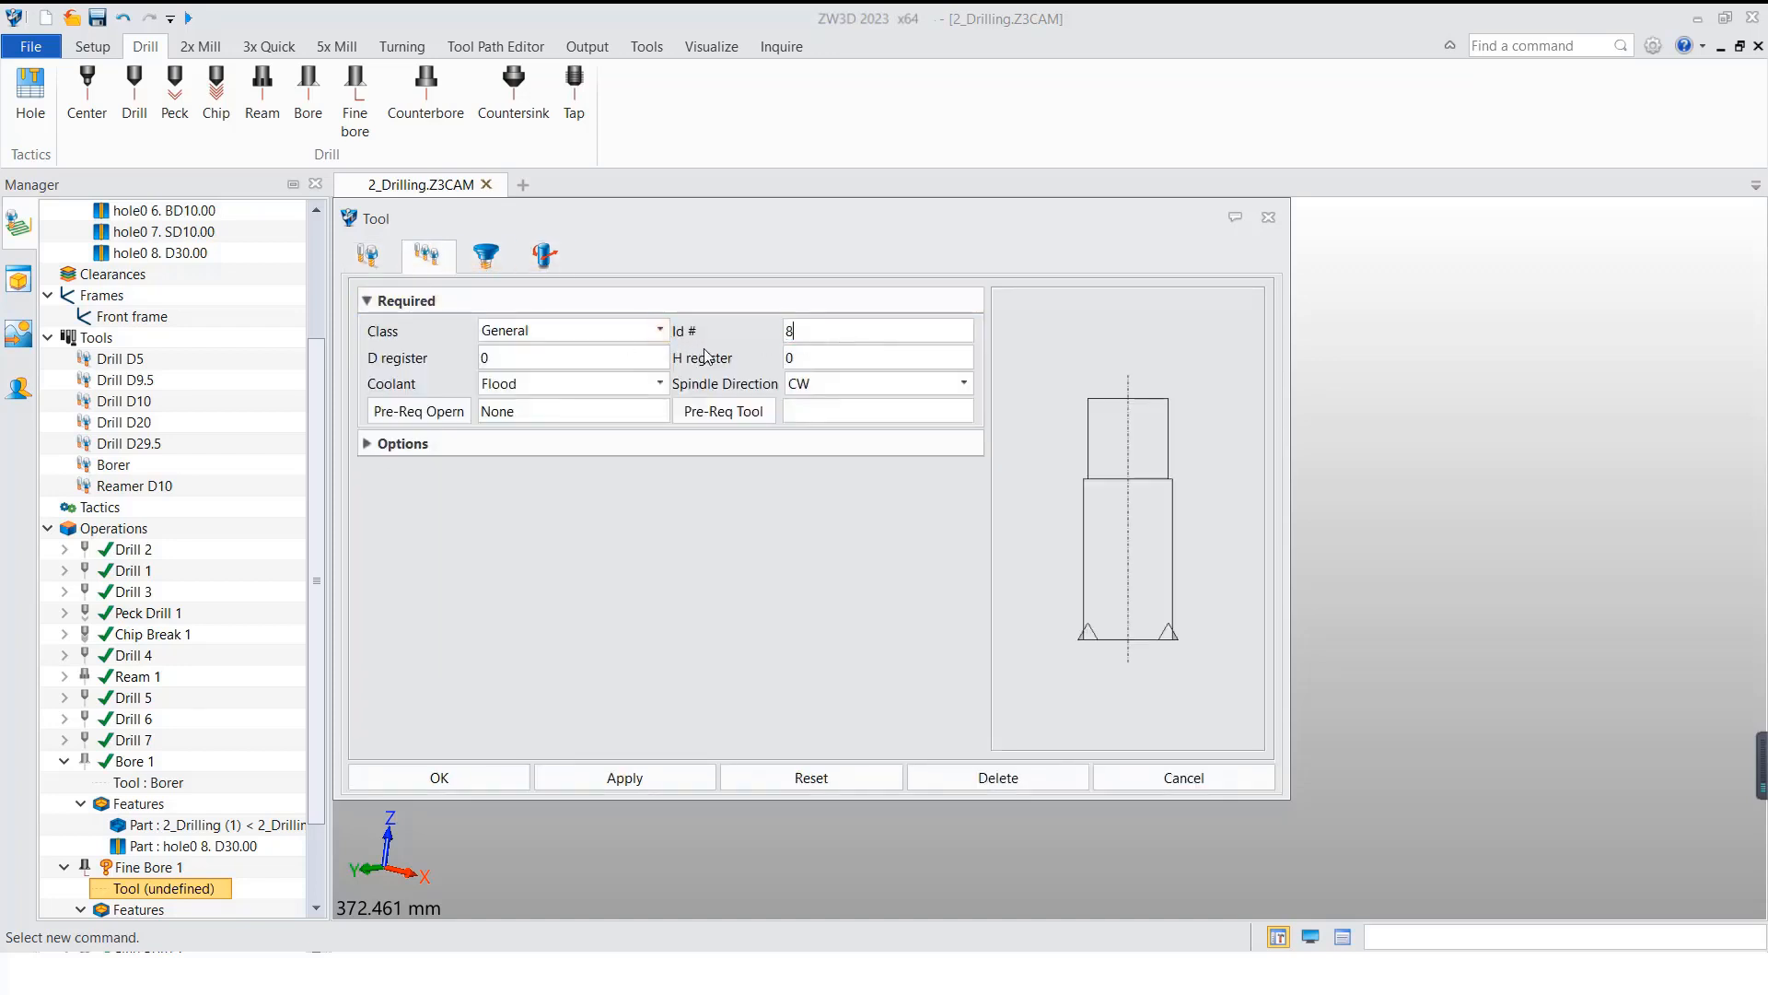
click(484, 784)
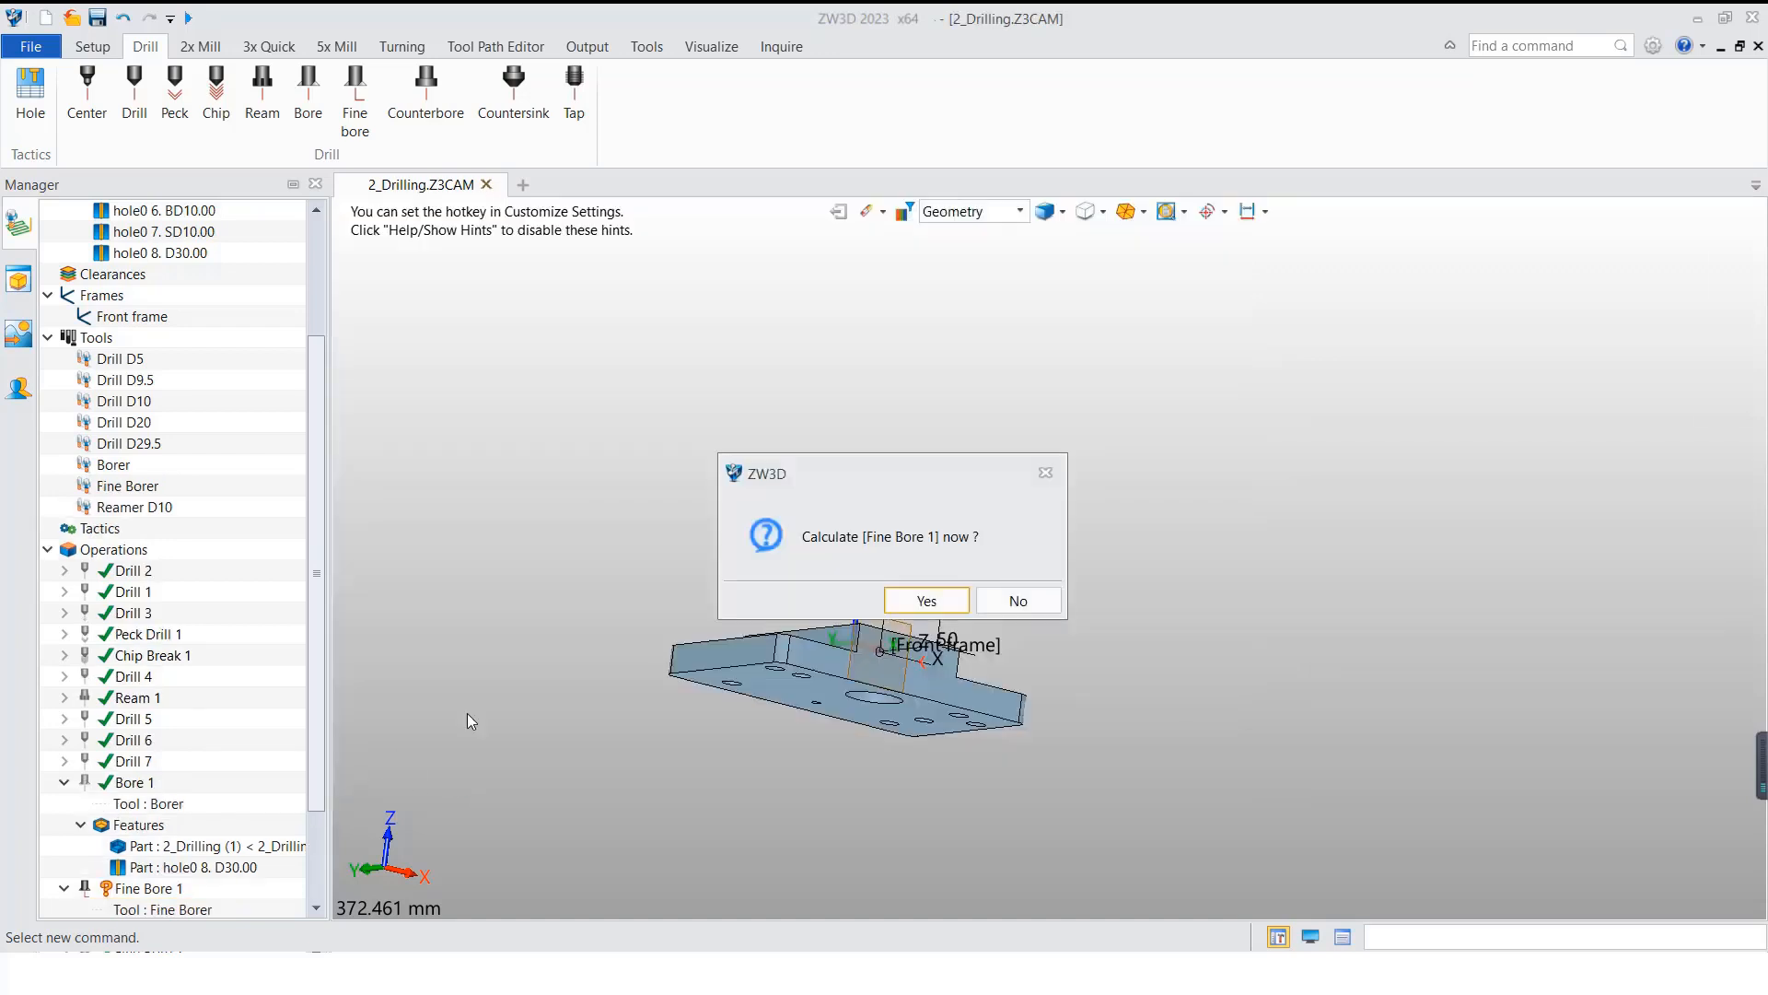
click(899, 603)
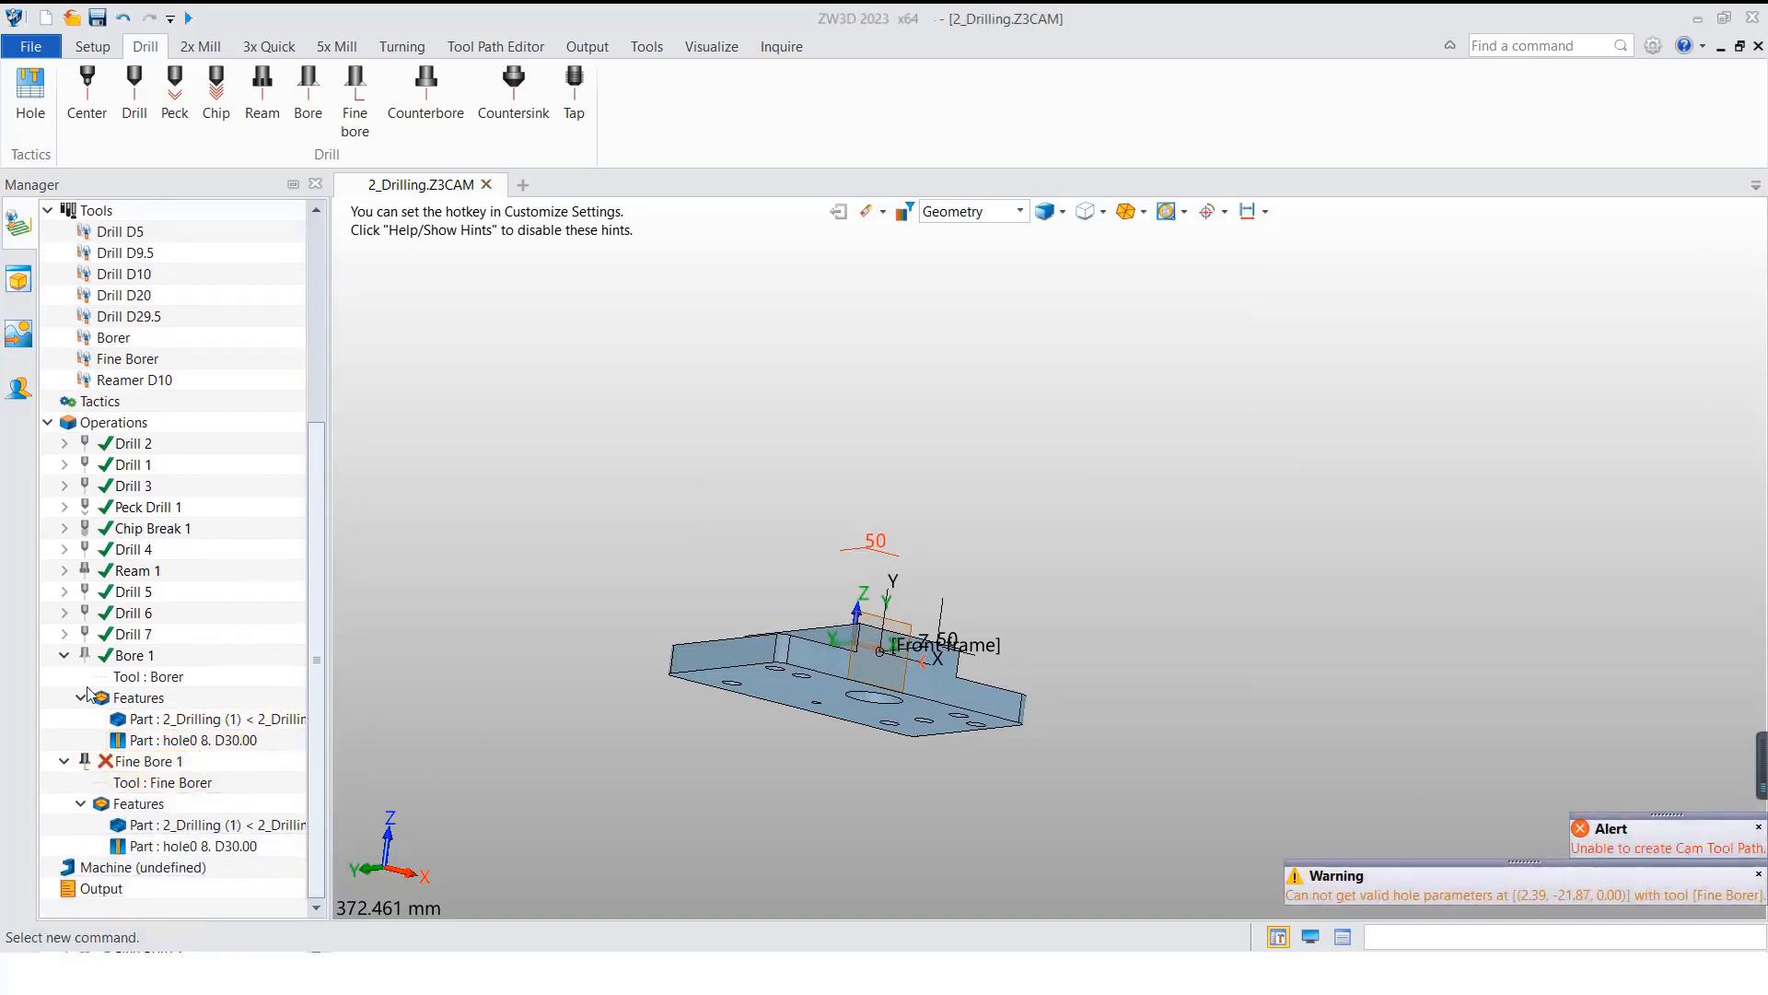
Step: Open the Fine Bore 1 parameters and clear its maximum cut depth
double_click(147, 761)
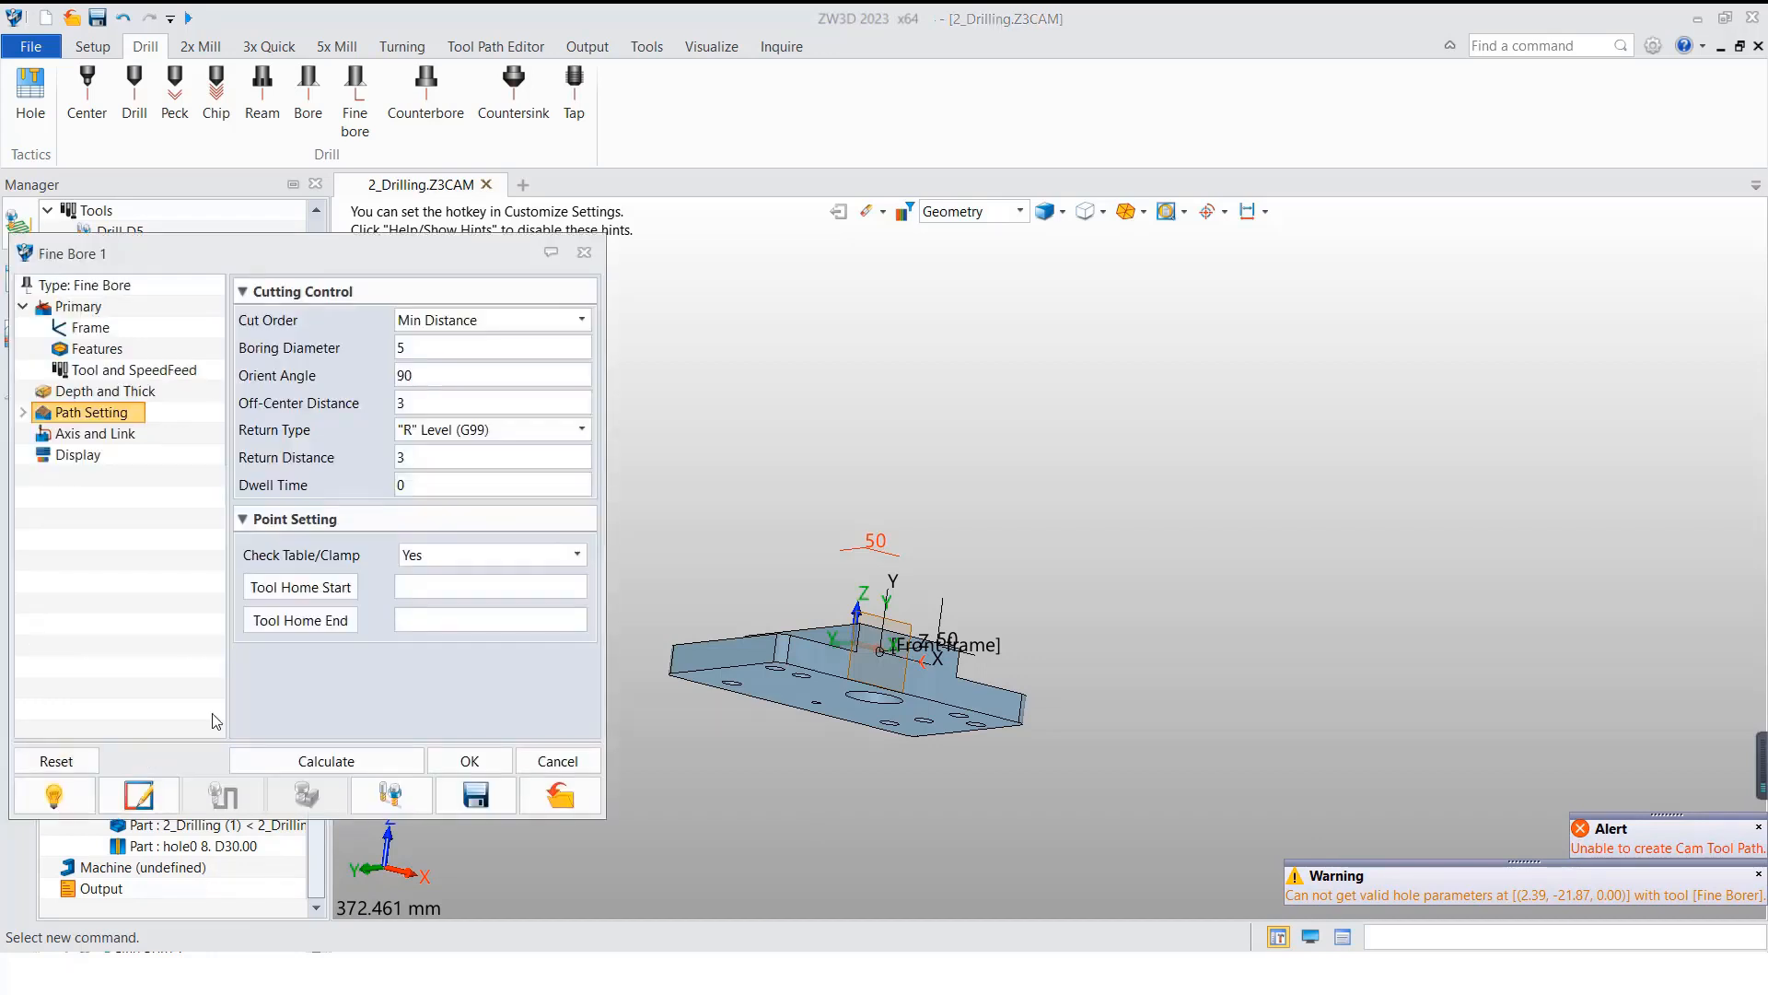
drag(461, 253, 939, 258)
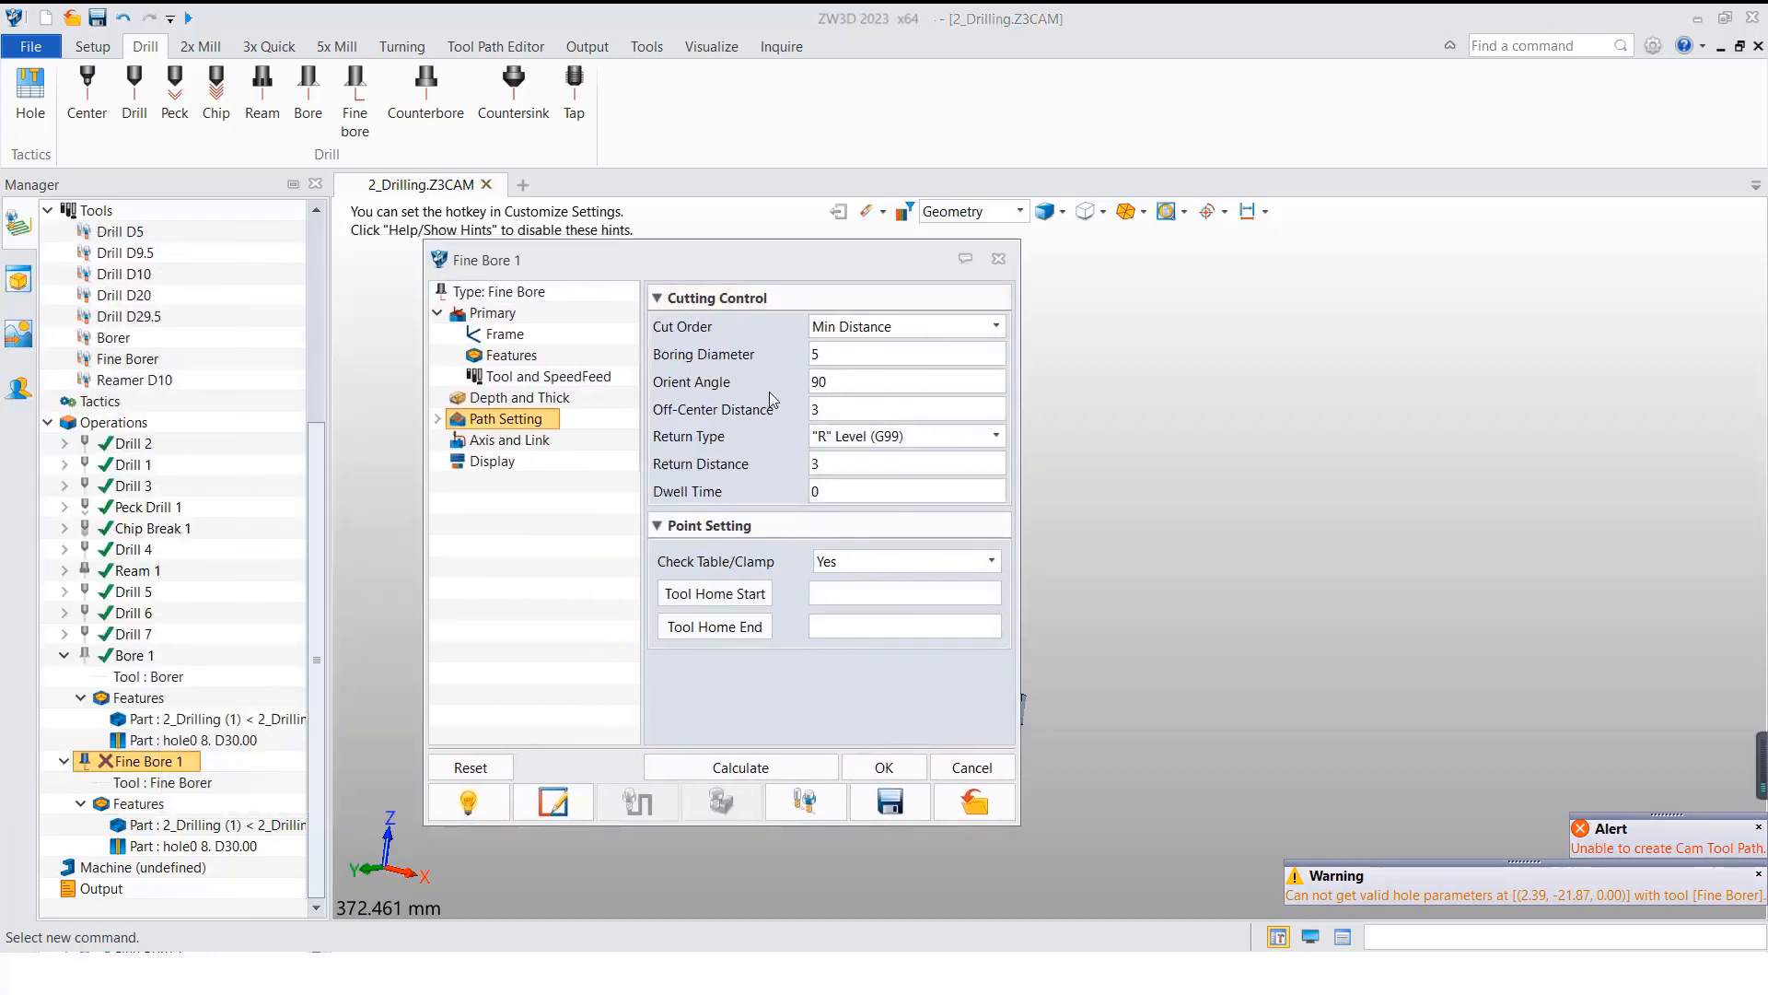
click(518, 397)
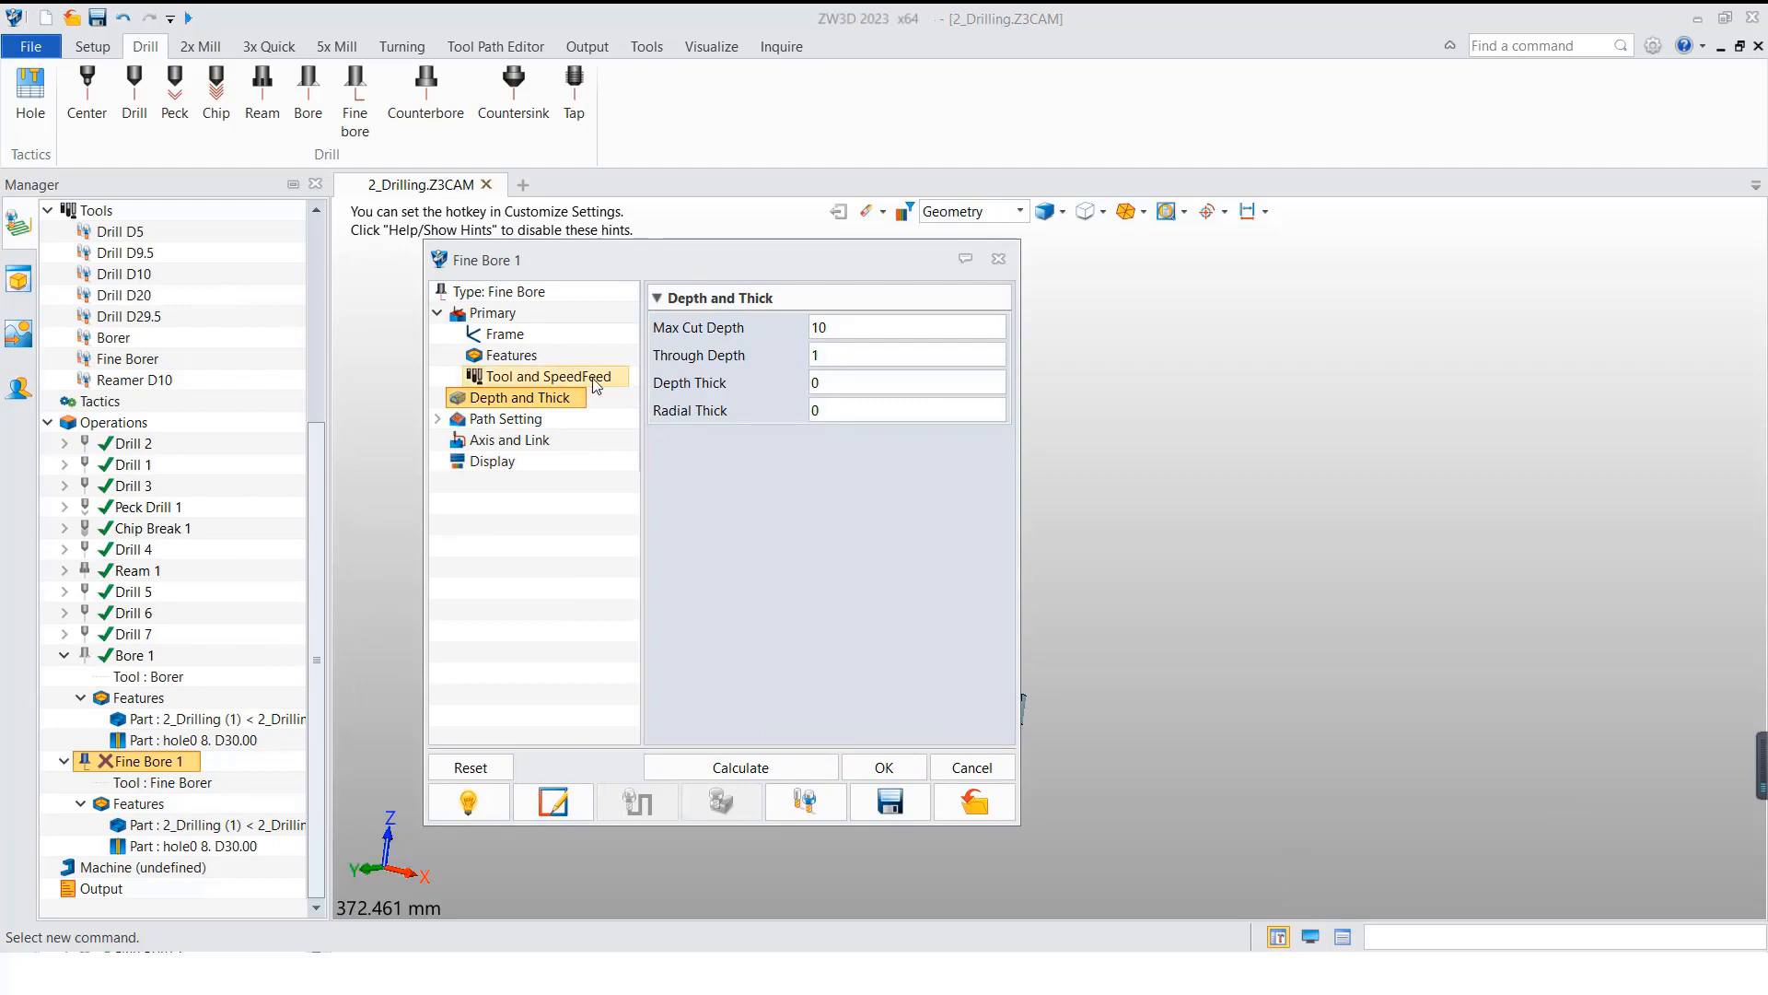
double_click(840, 328)
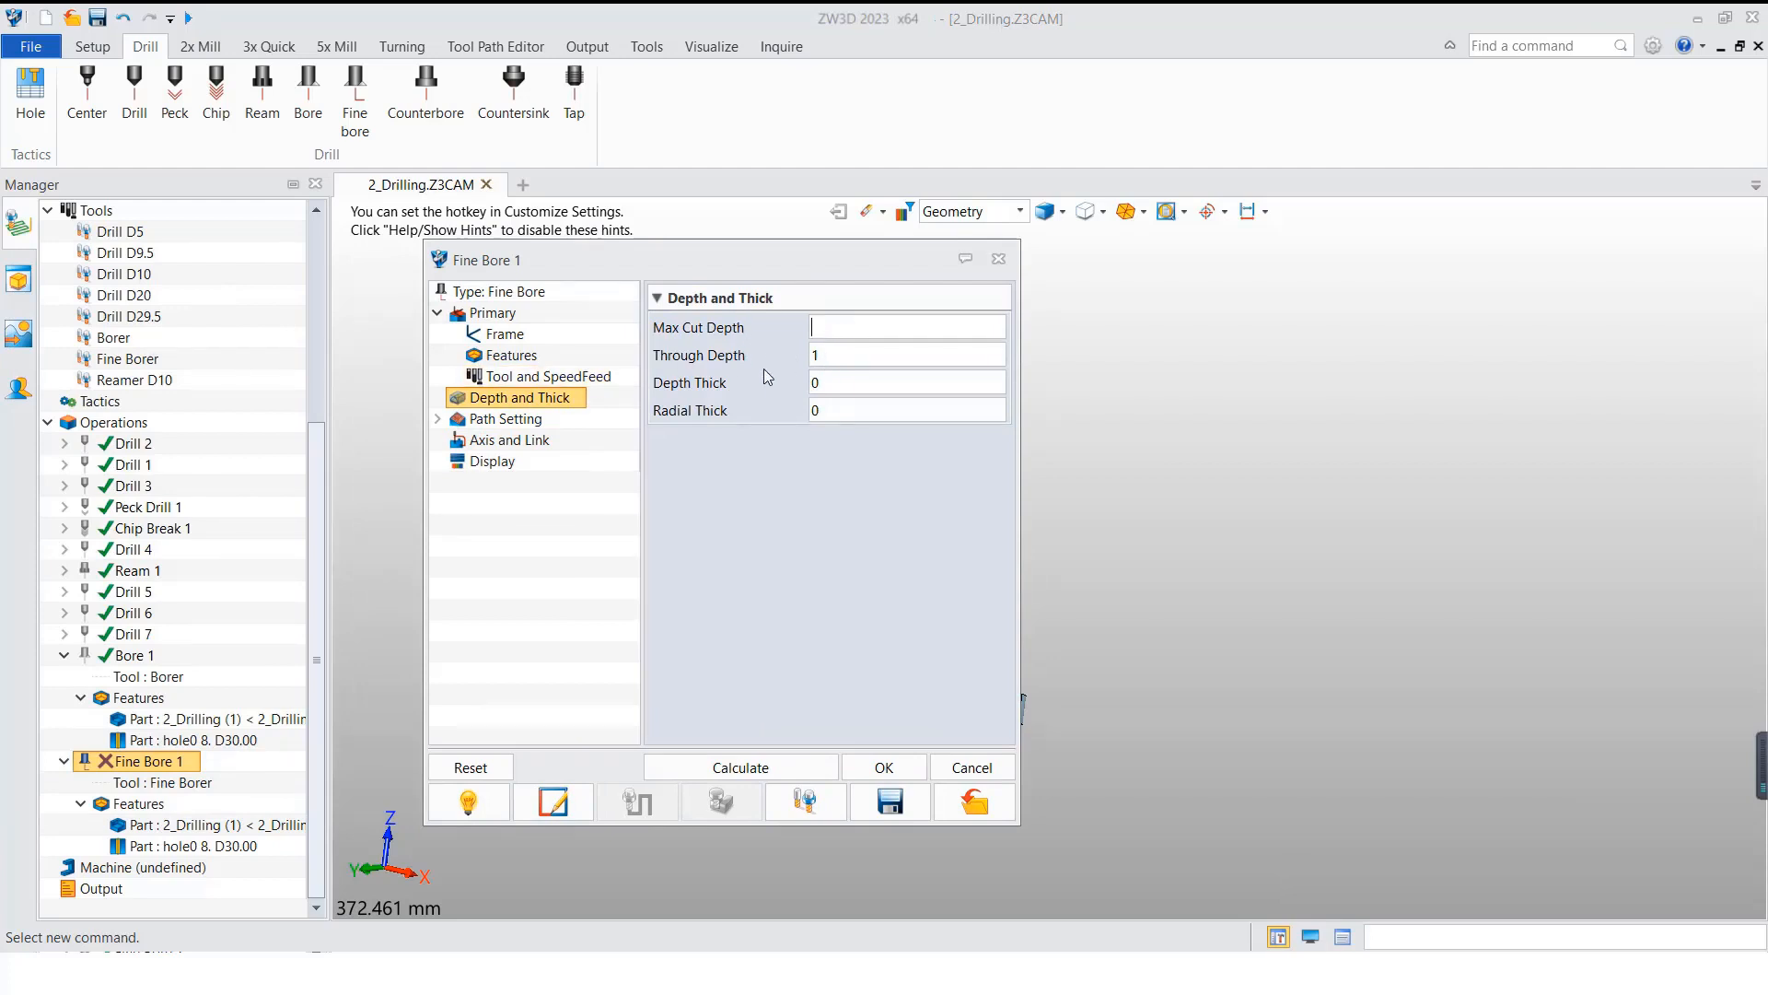
Step: Set Fine Bore 1's boring diameter to 30 and orient angle to 0, and recalculate its toolpath
click(518, 426)
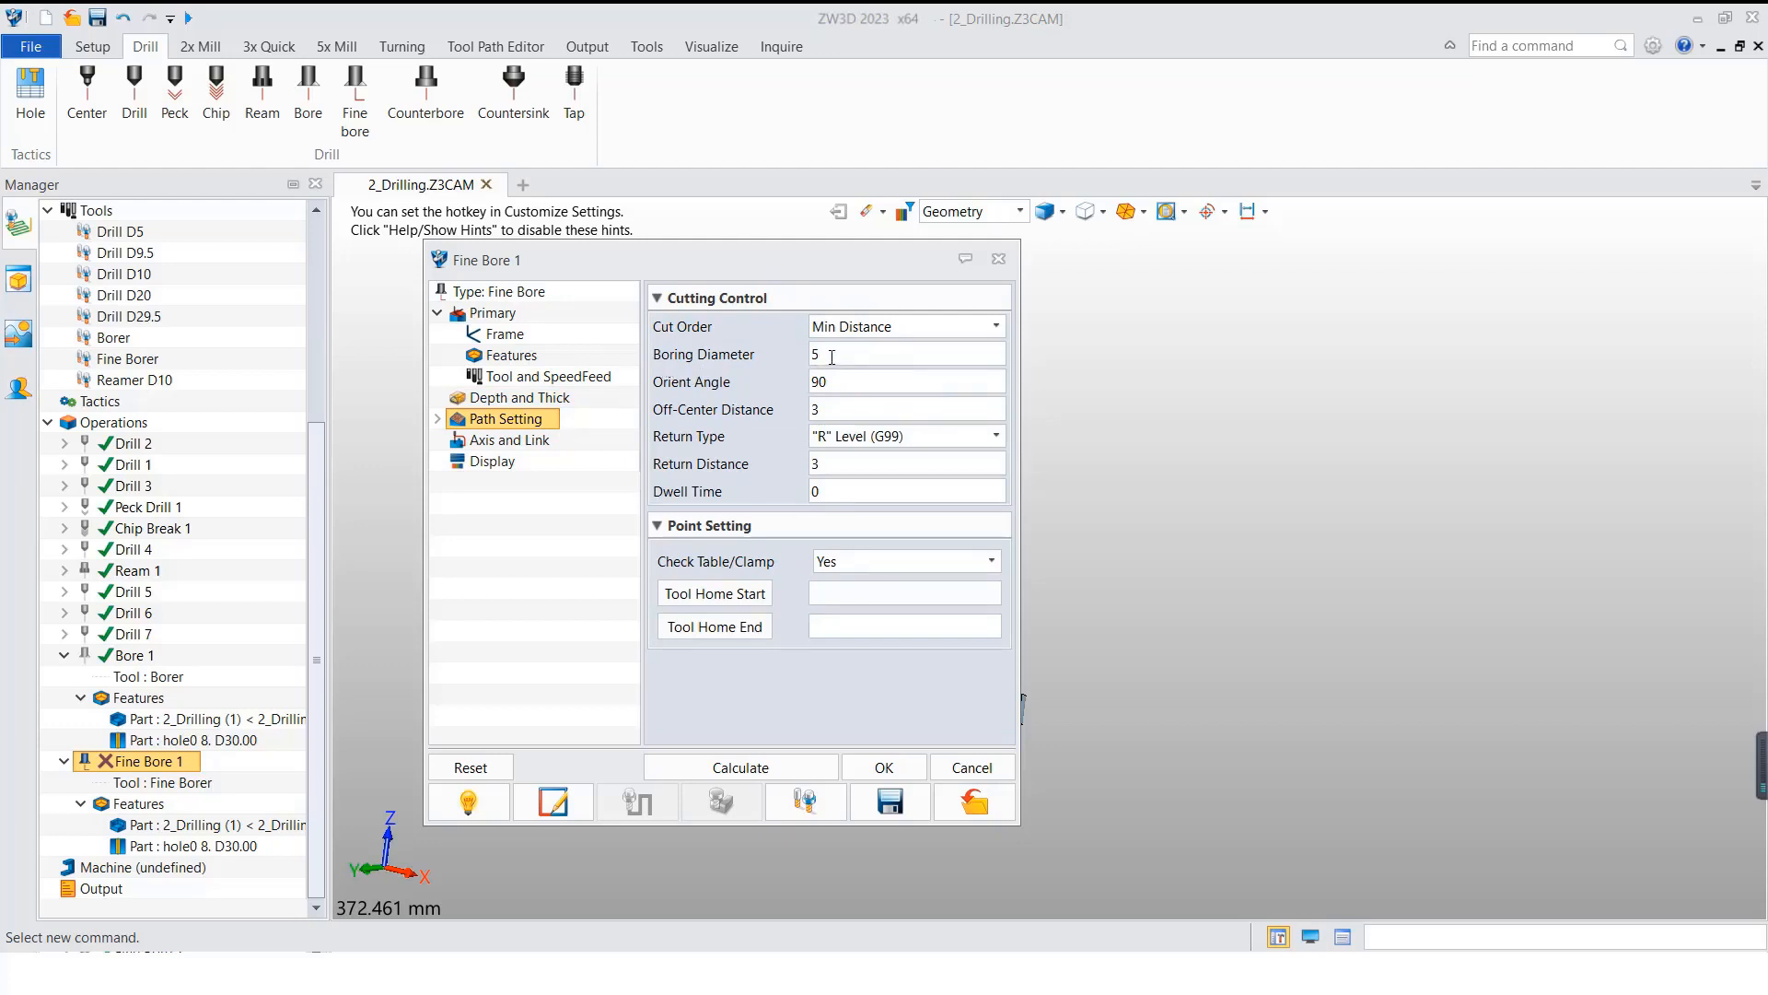
mouse_move(843, 355)
double_click(820, 383)
text(0)
double_click(832, 405)
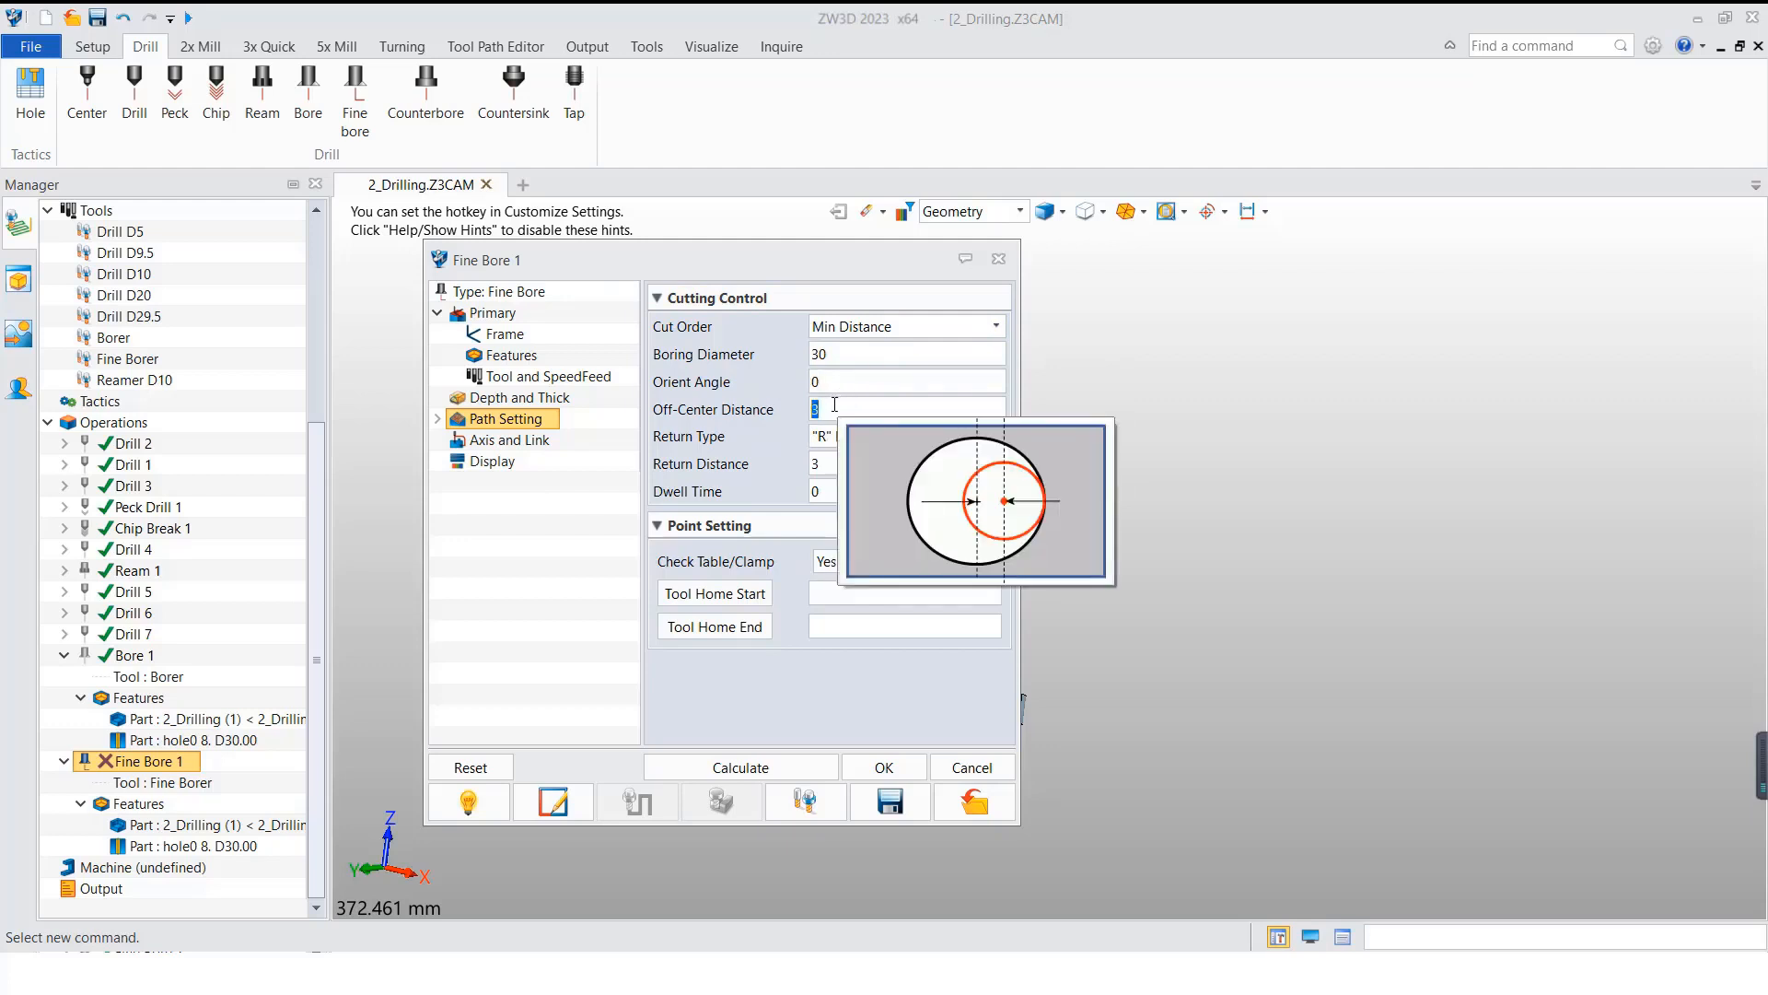
click(834, 404)
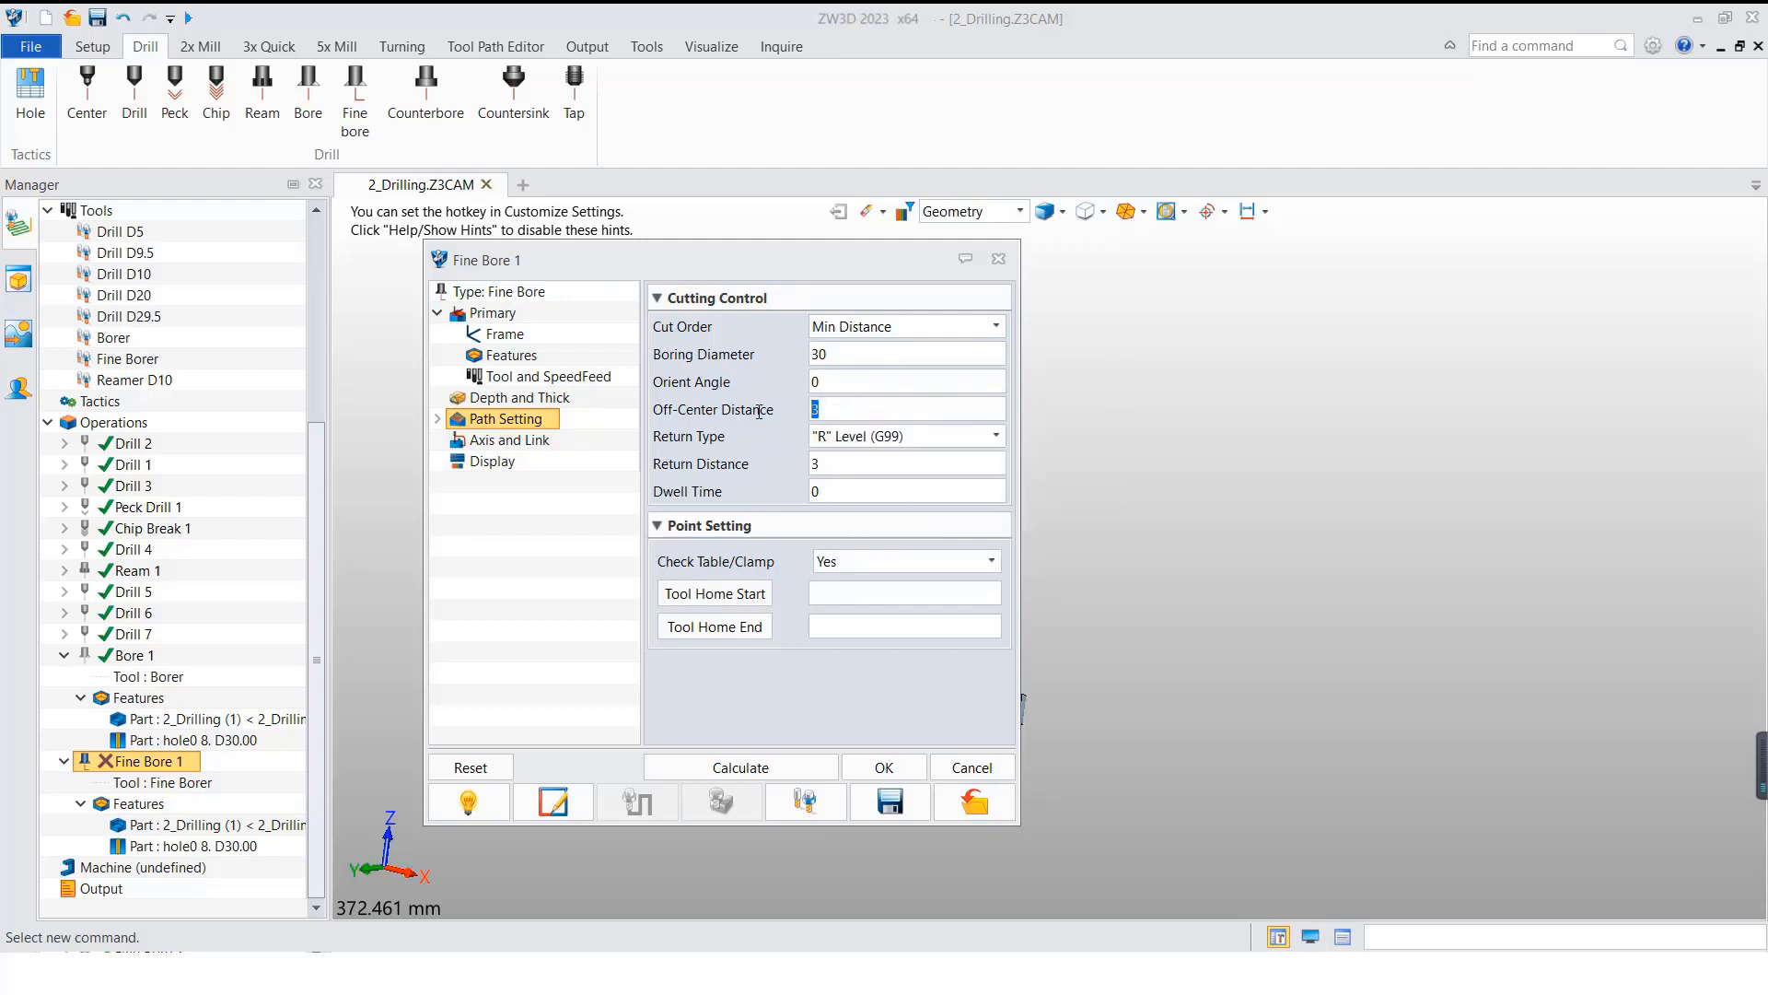
click(770, 759)
Step: Verify the Fine Bore 1 toolpath by stepping the tool down through the D30 hole to its off-center shift, viewing the part in wireframe
click(229, 764)
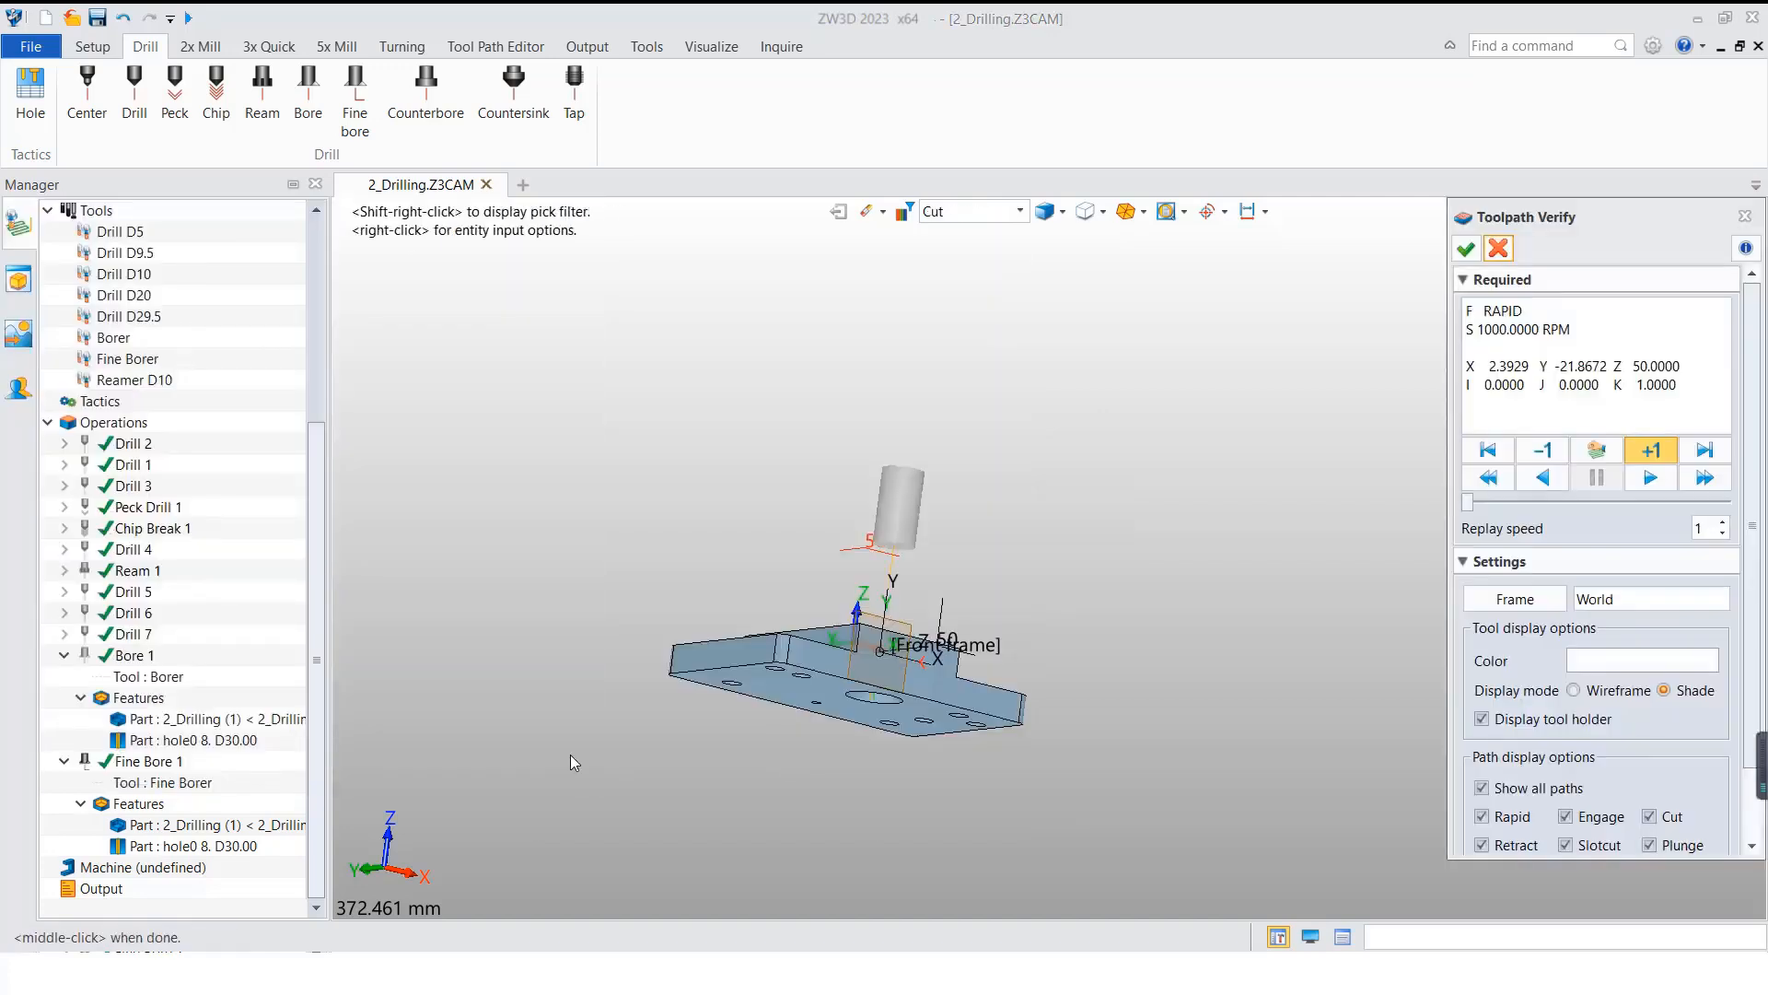
right_drag(1027, 607, 1002, 657)
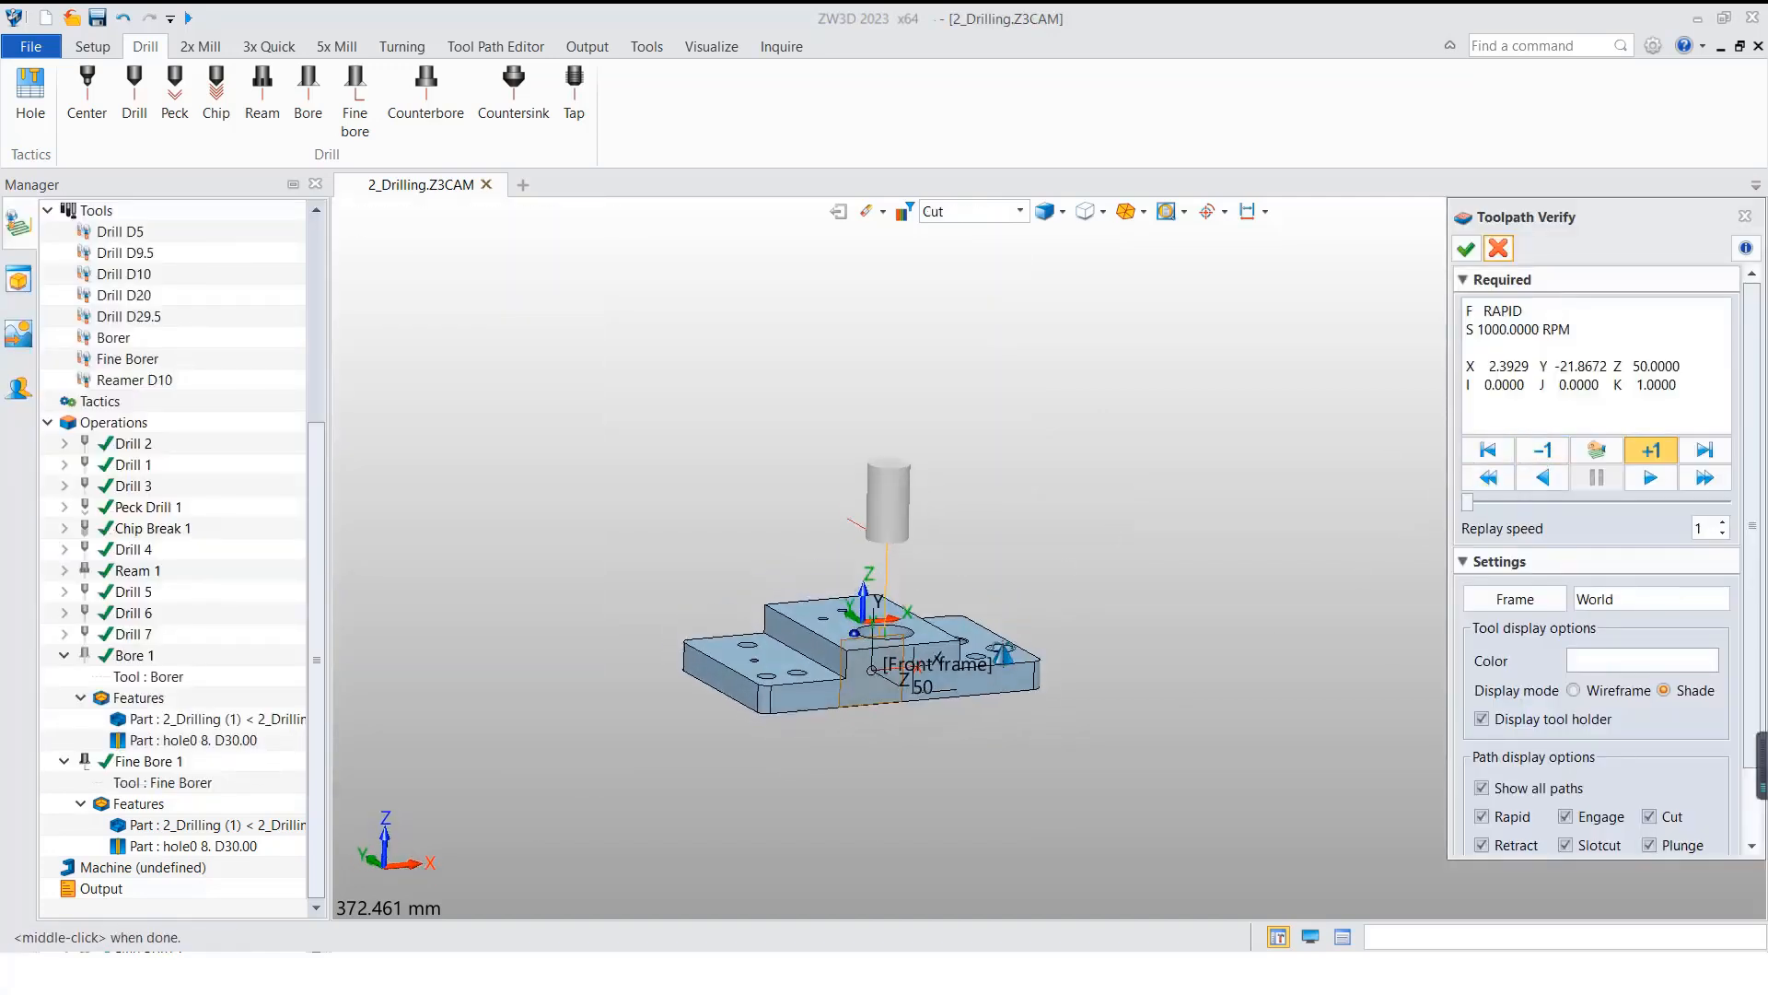
click(1652, 450)
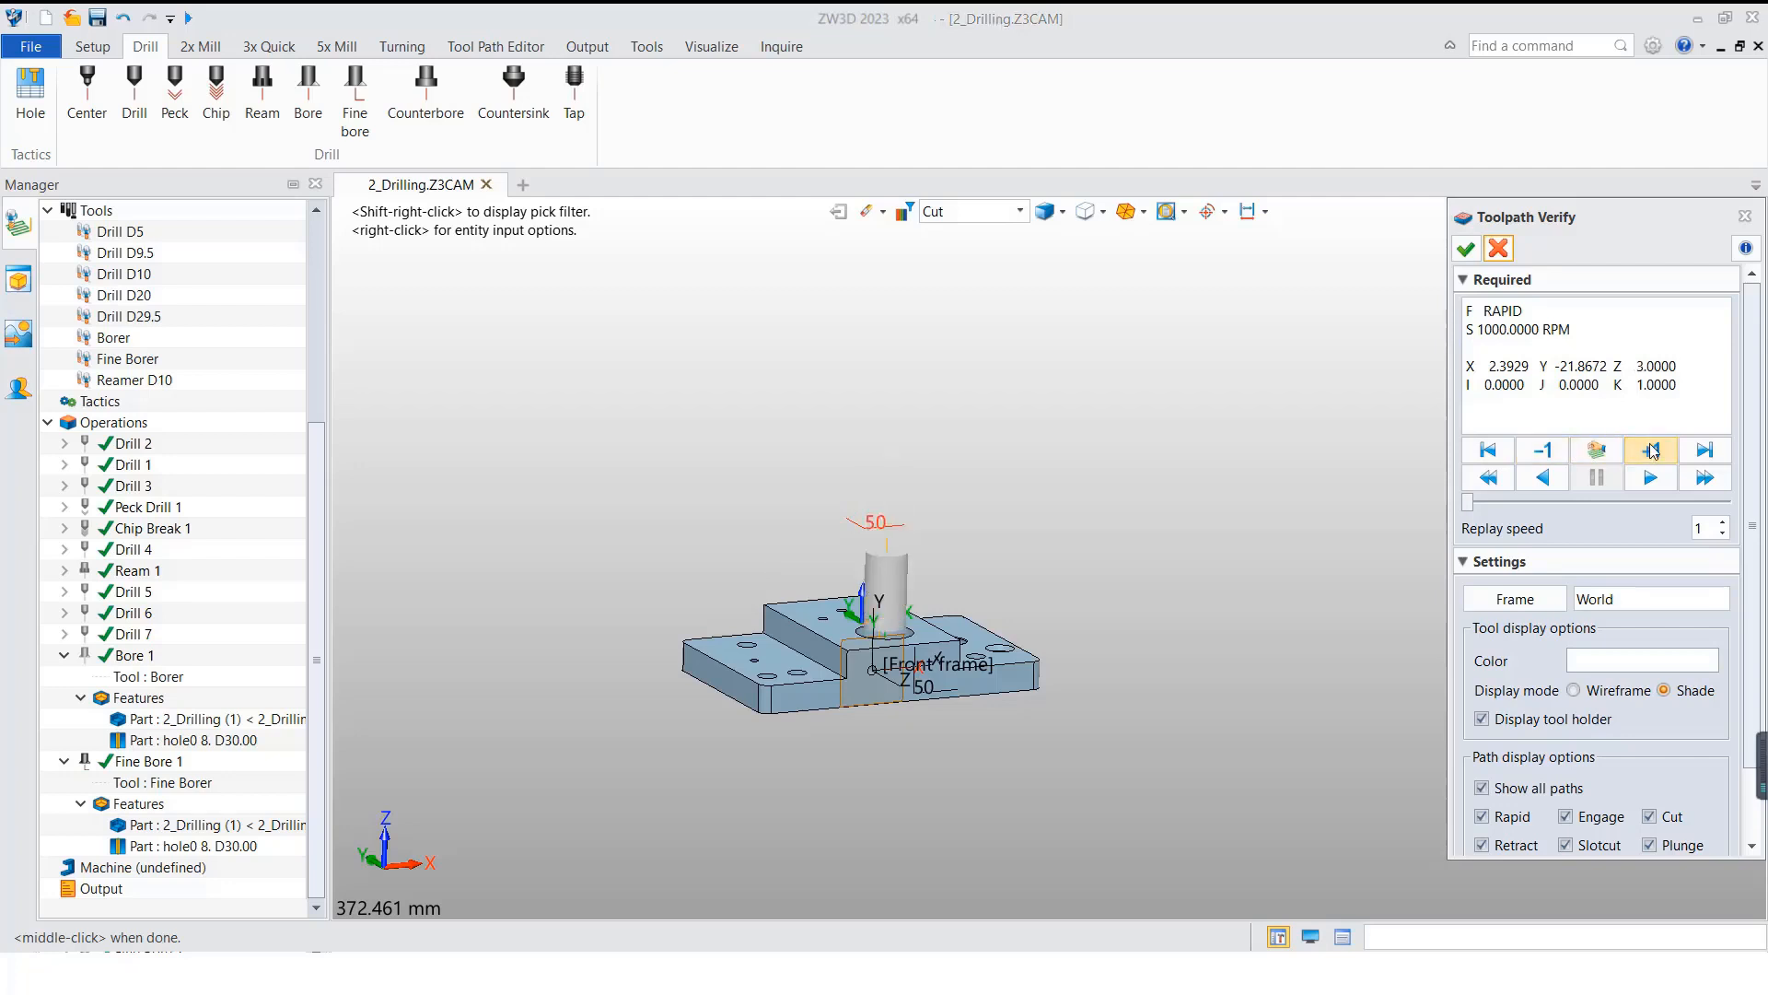
click(1652, 451)
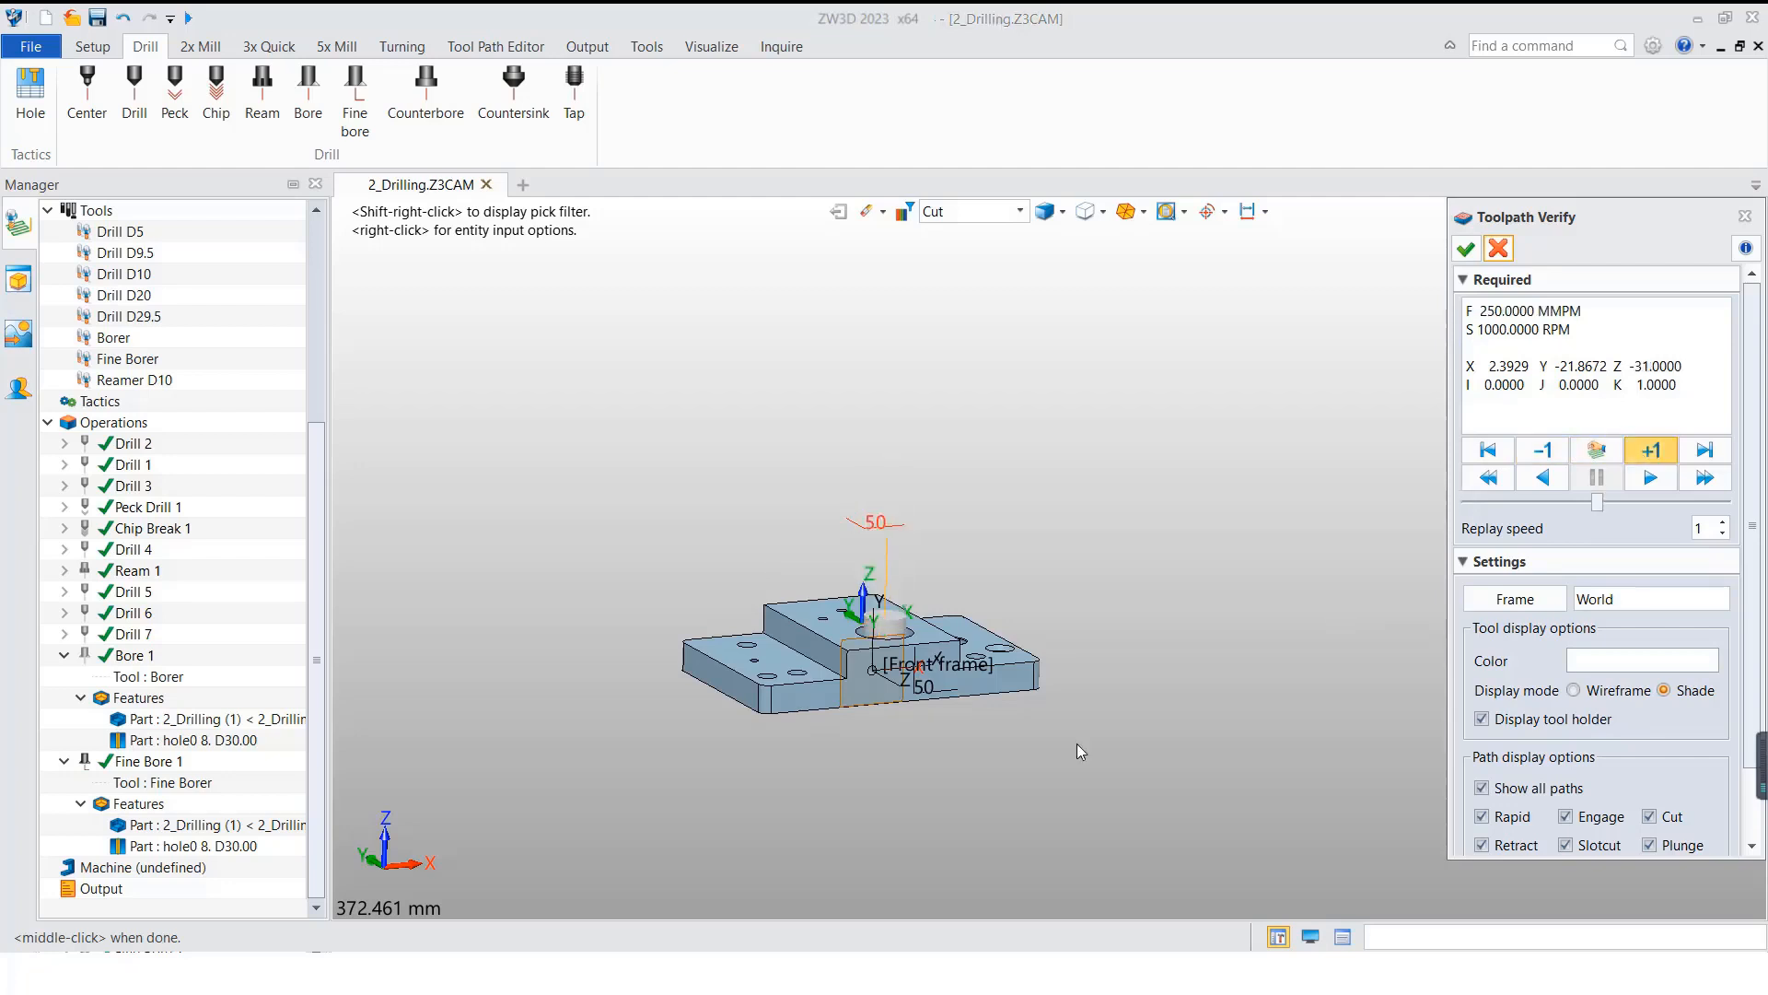
right_drag(1081, 752, 1016, 751)
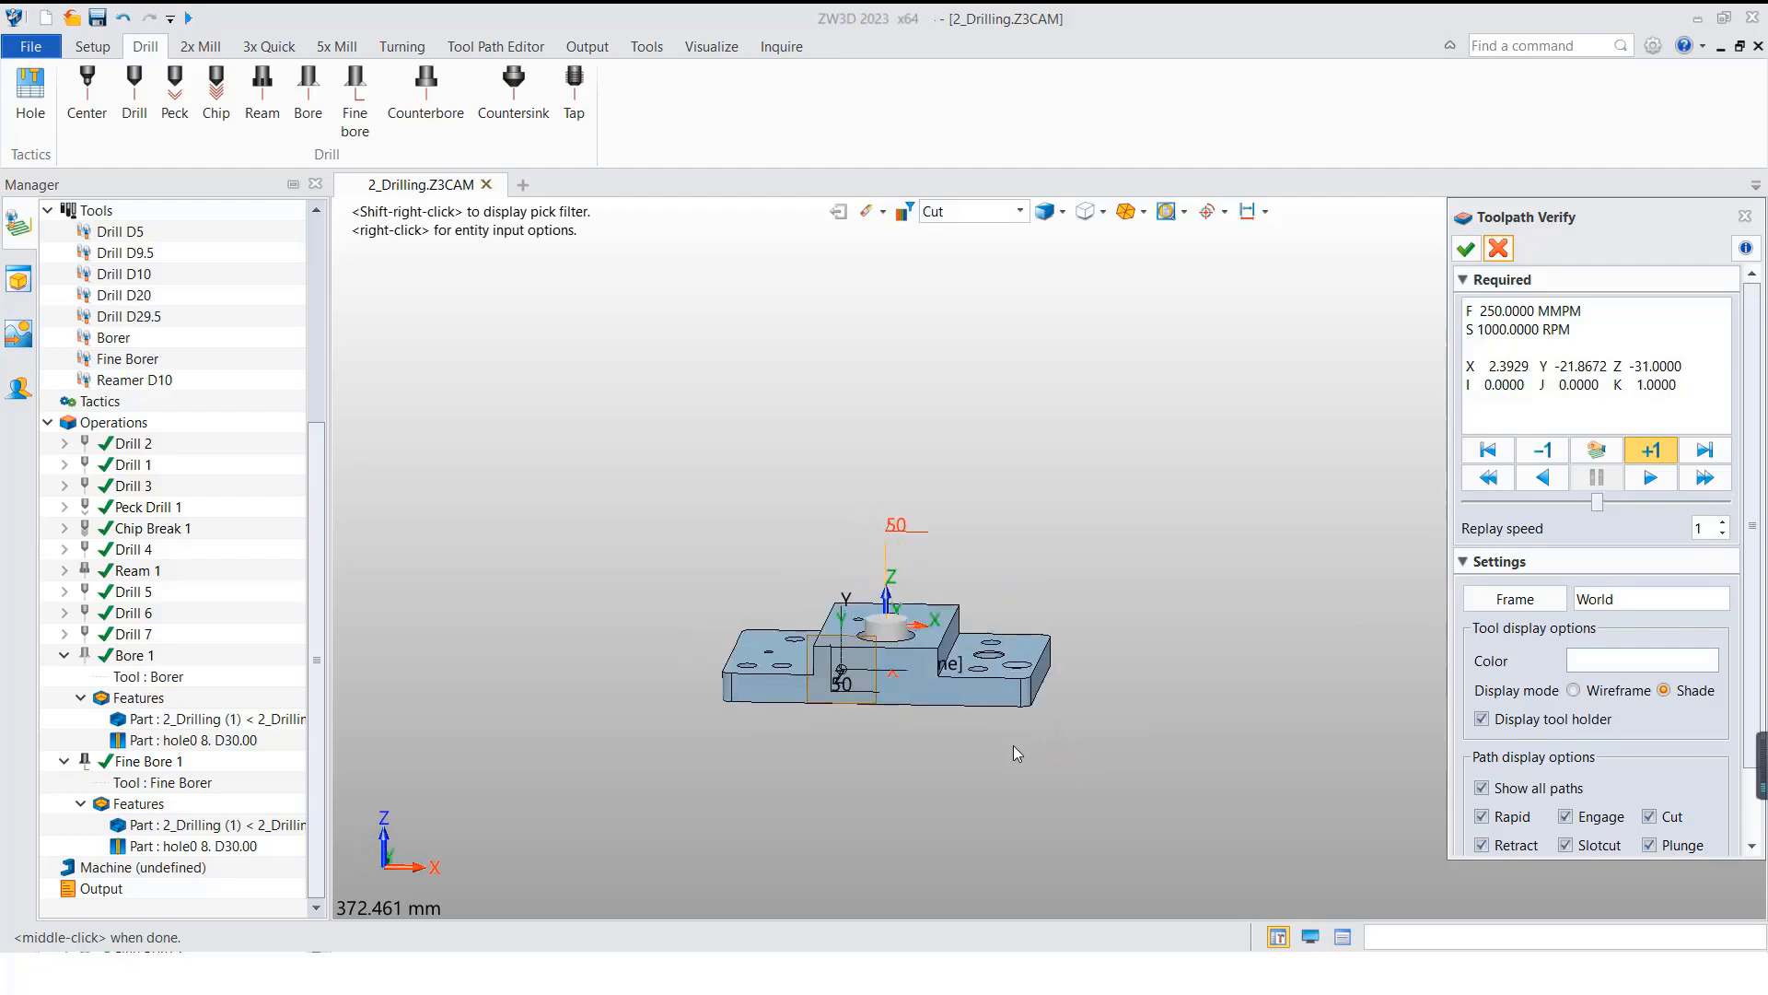
key(ctrl+f)
scroll(863, 707, up, 5)
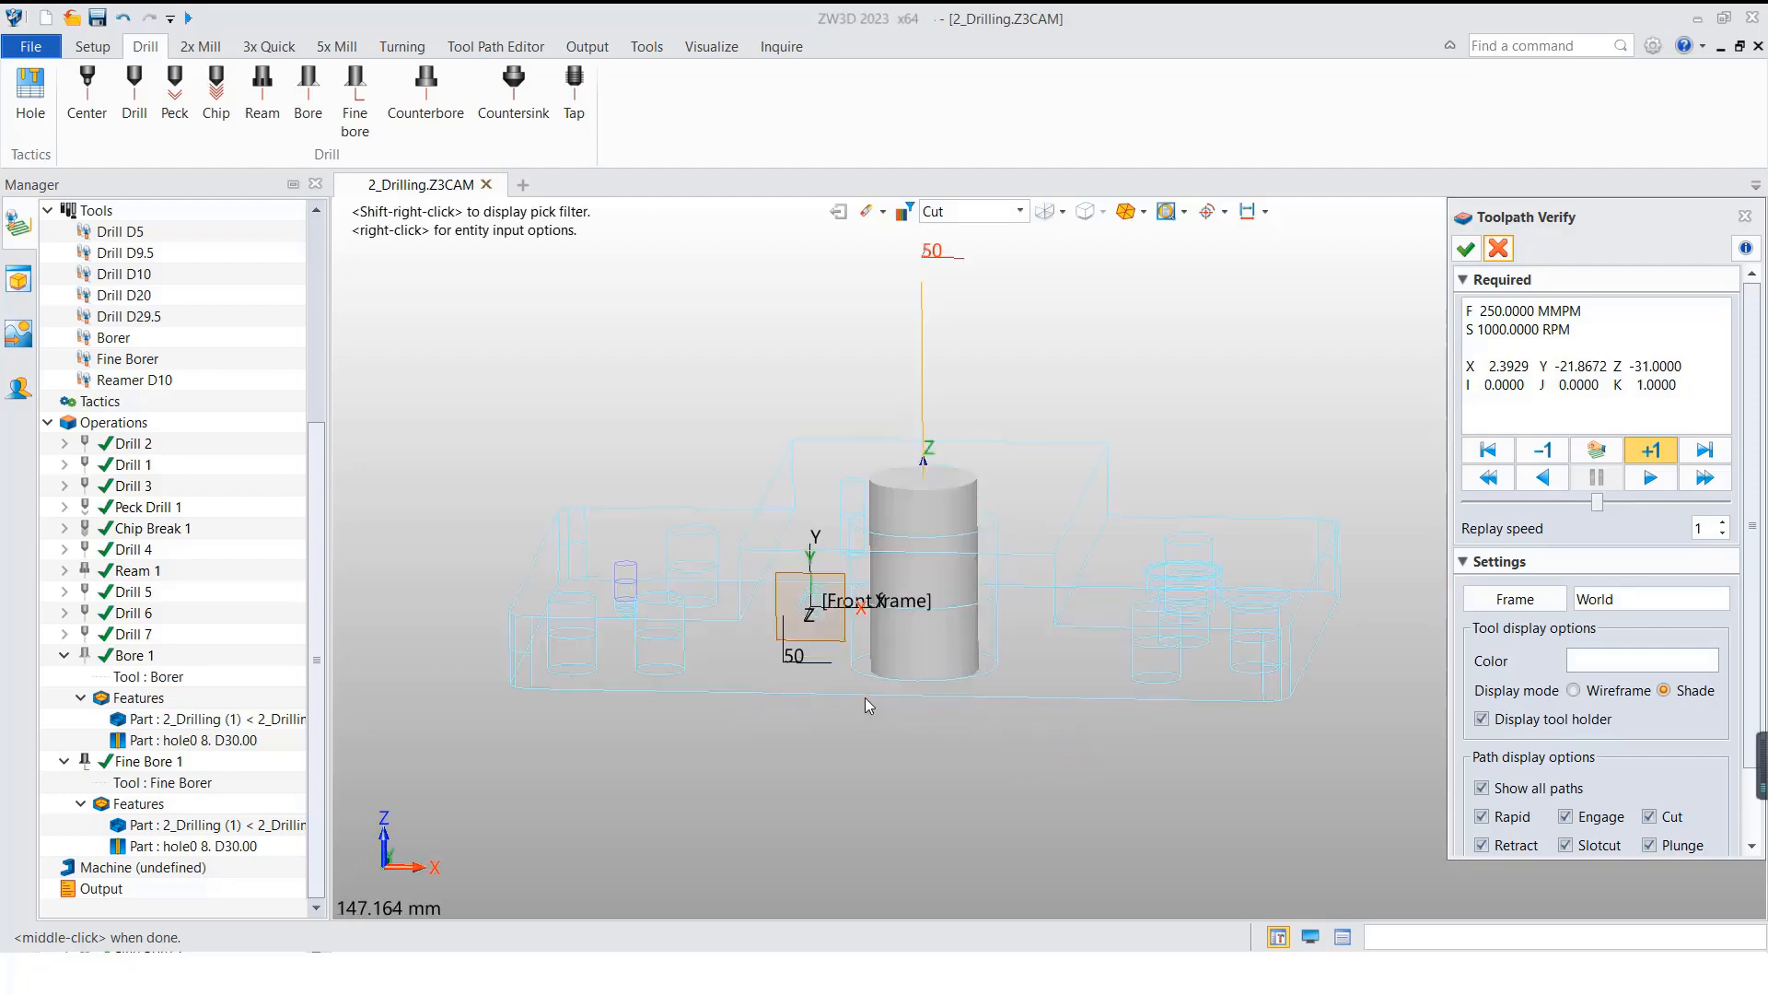
click(1639, 478)
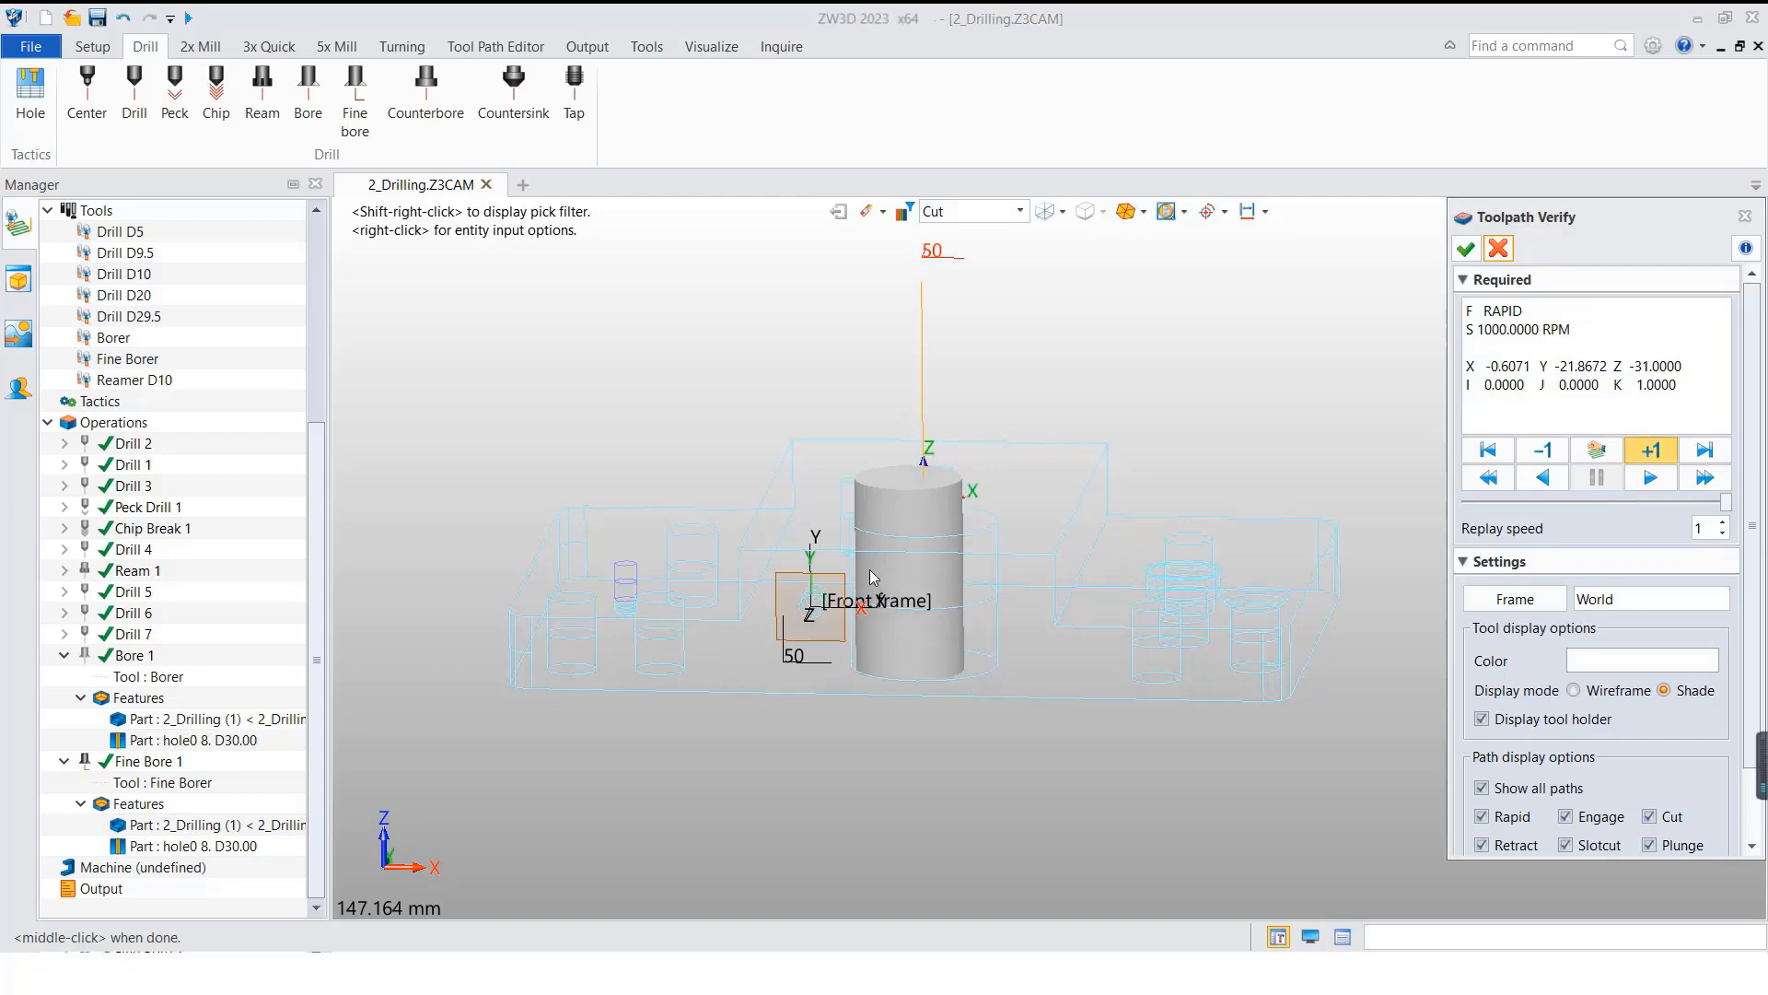
Step: Examine the tool's off-center position in the shaded D30 hole, finish stepping the toolpath, and close the verification and Fine Bore 1 parameters
right_drag(905, 564, 914, 621)
scroll(832, 473, up, 6)
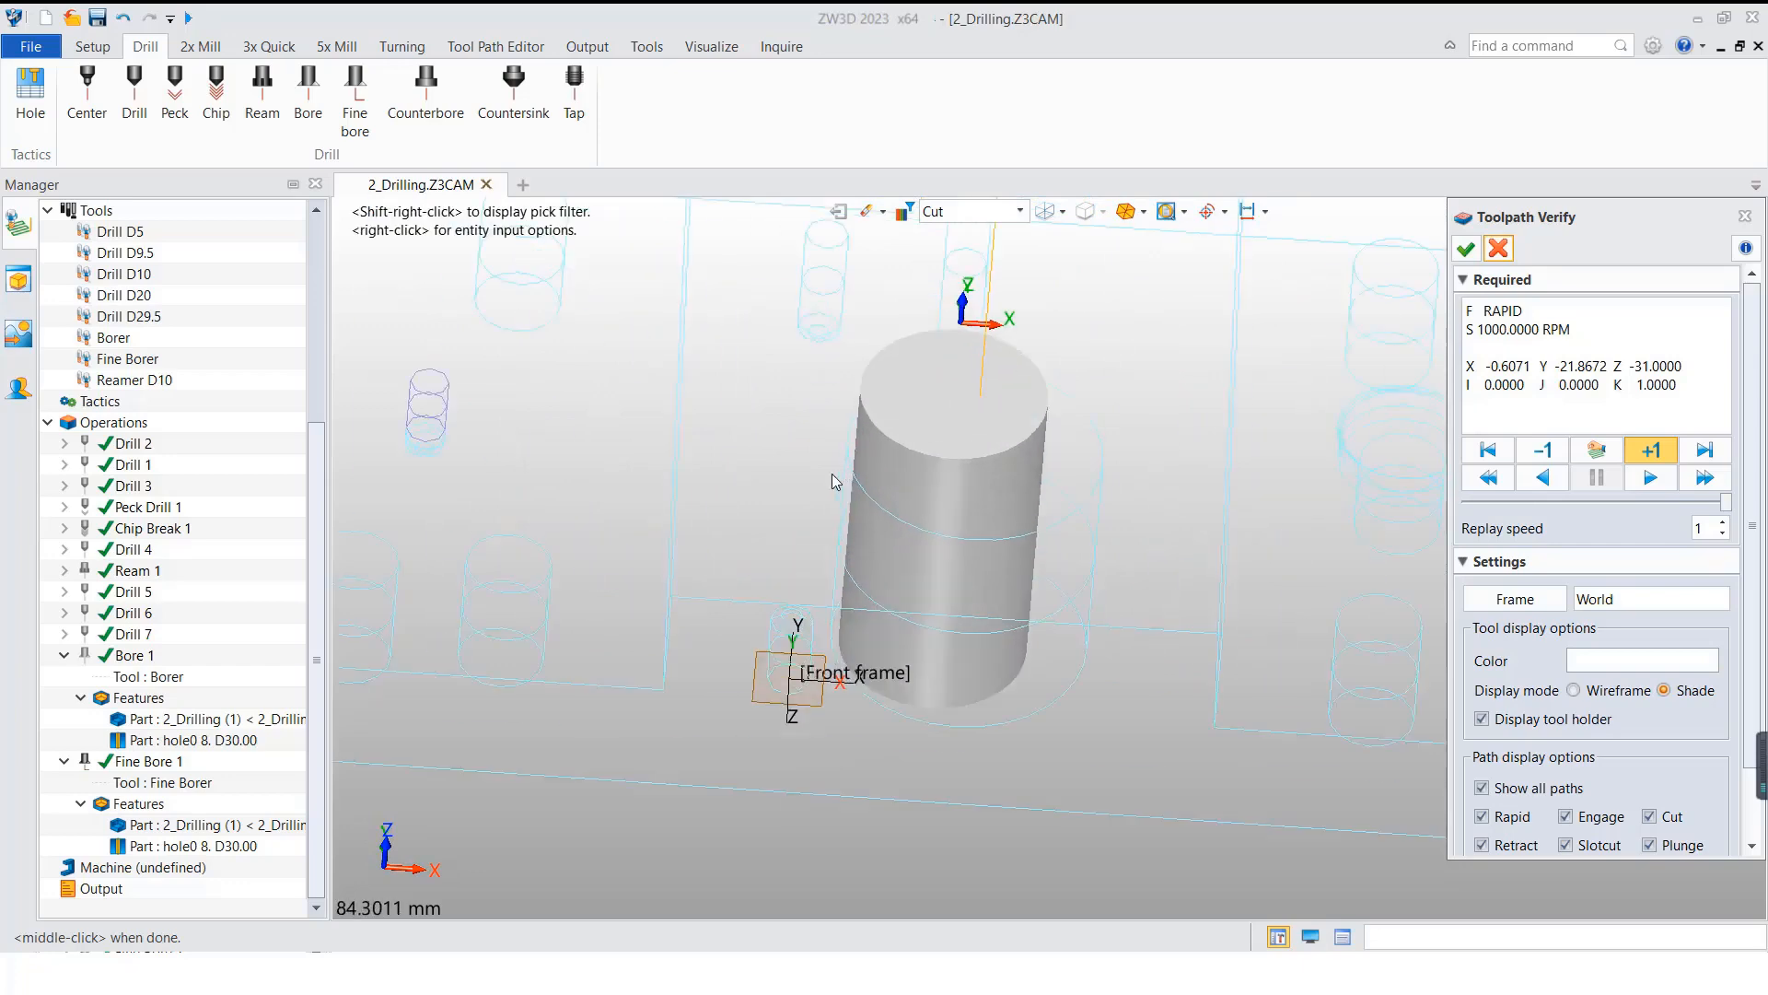
mouse_move(1004, 510)
right_down()
mouse_move(986, 516)
mouse_move(1031, 504)
mouse_move(995, 504)
mouse_move(963, 547)
mouse_move(981, 534)
right_up()
scroll(947, 523, down, 5)
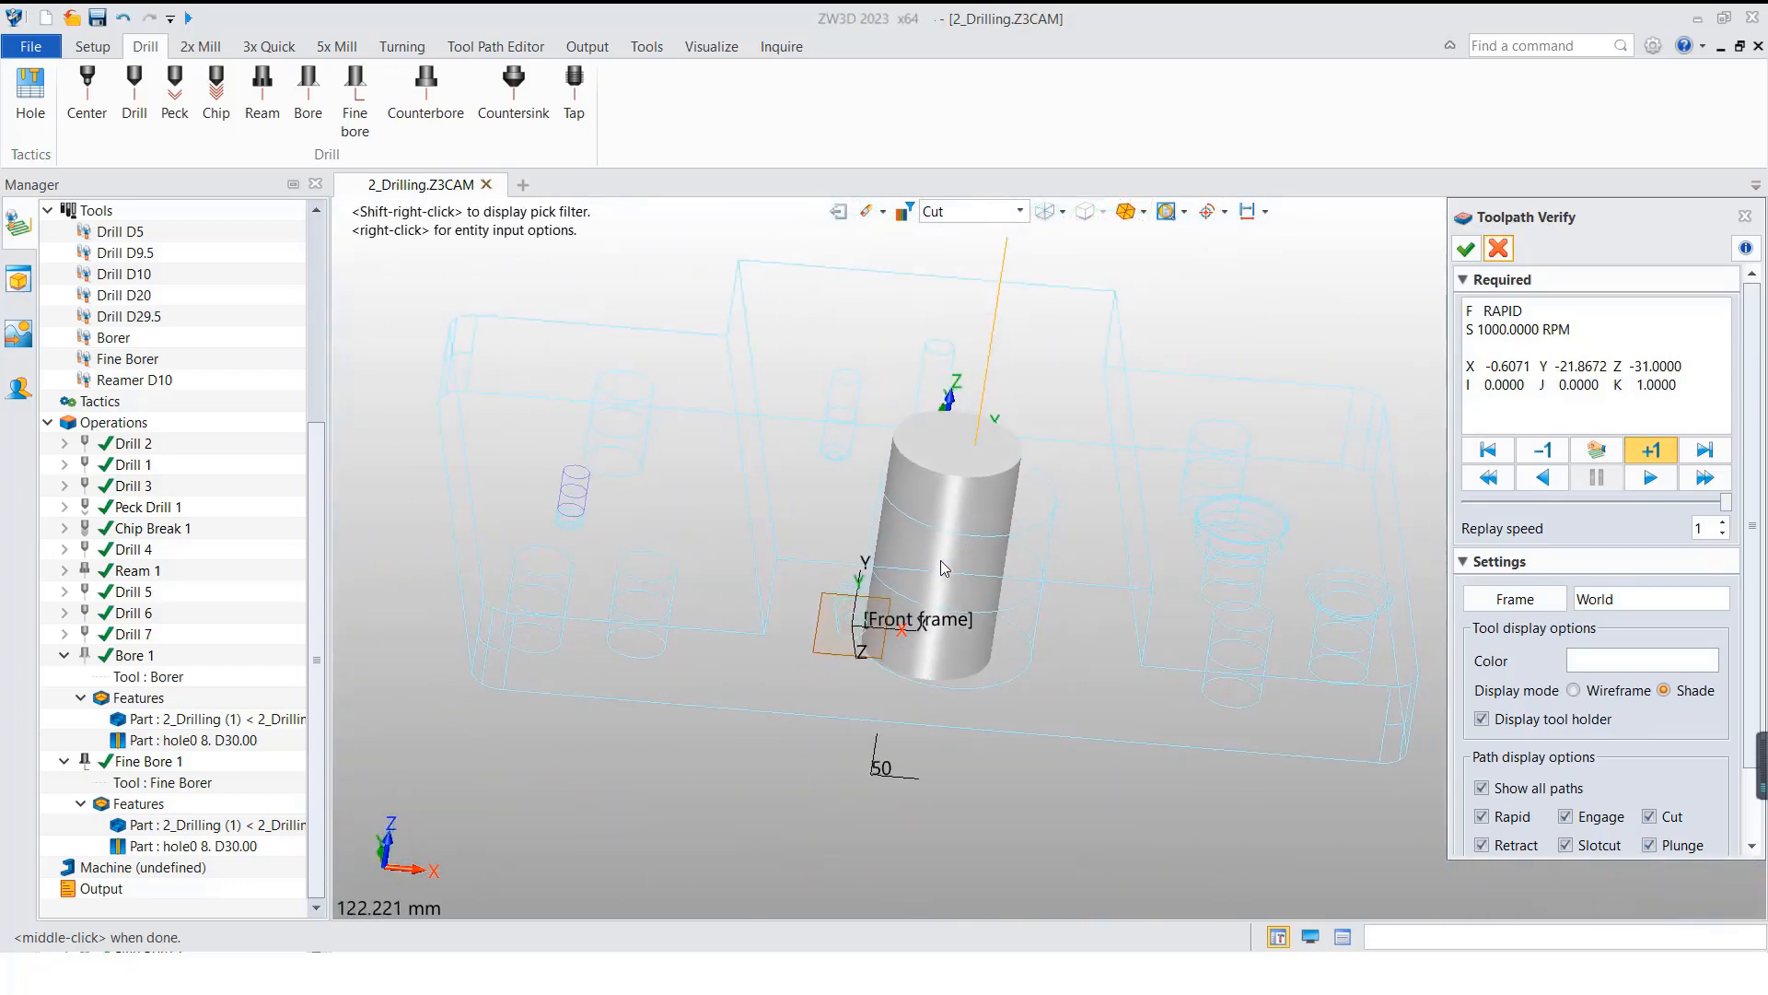
key(ctrl+f)
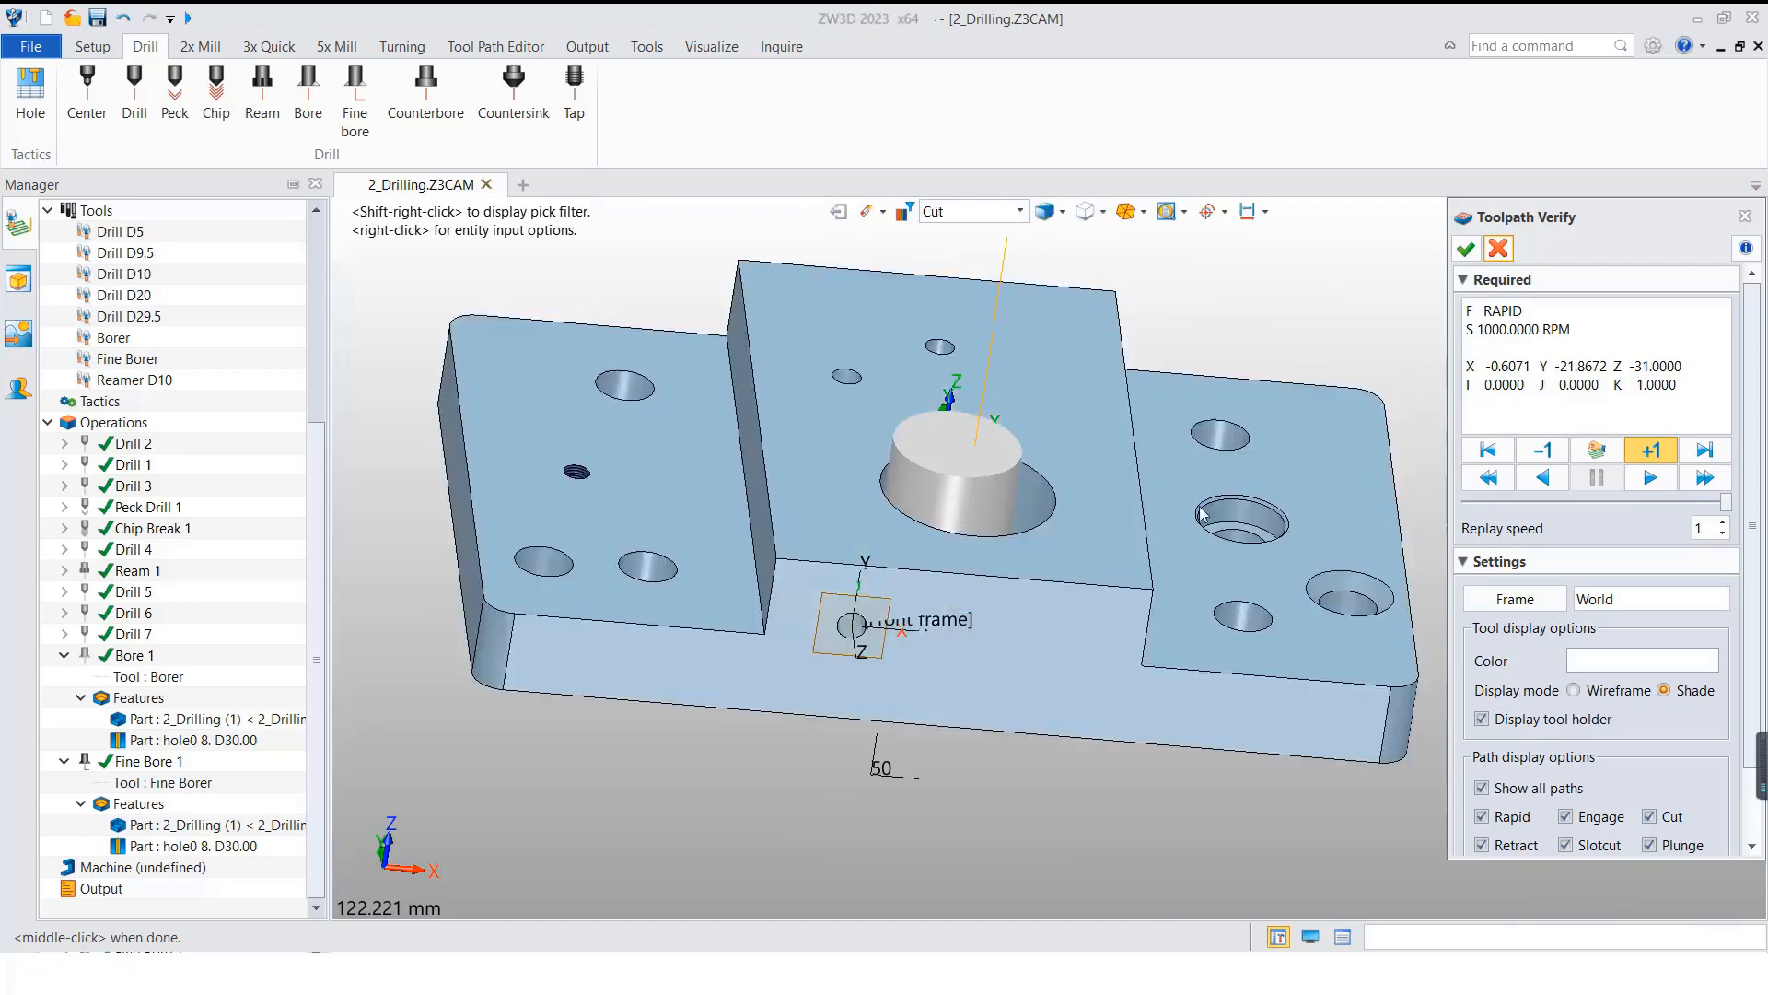
click(1651, 452)
click(1467, 248)
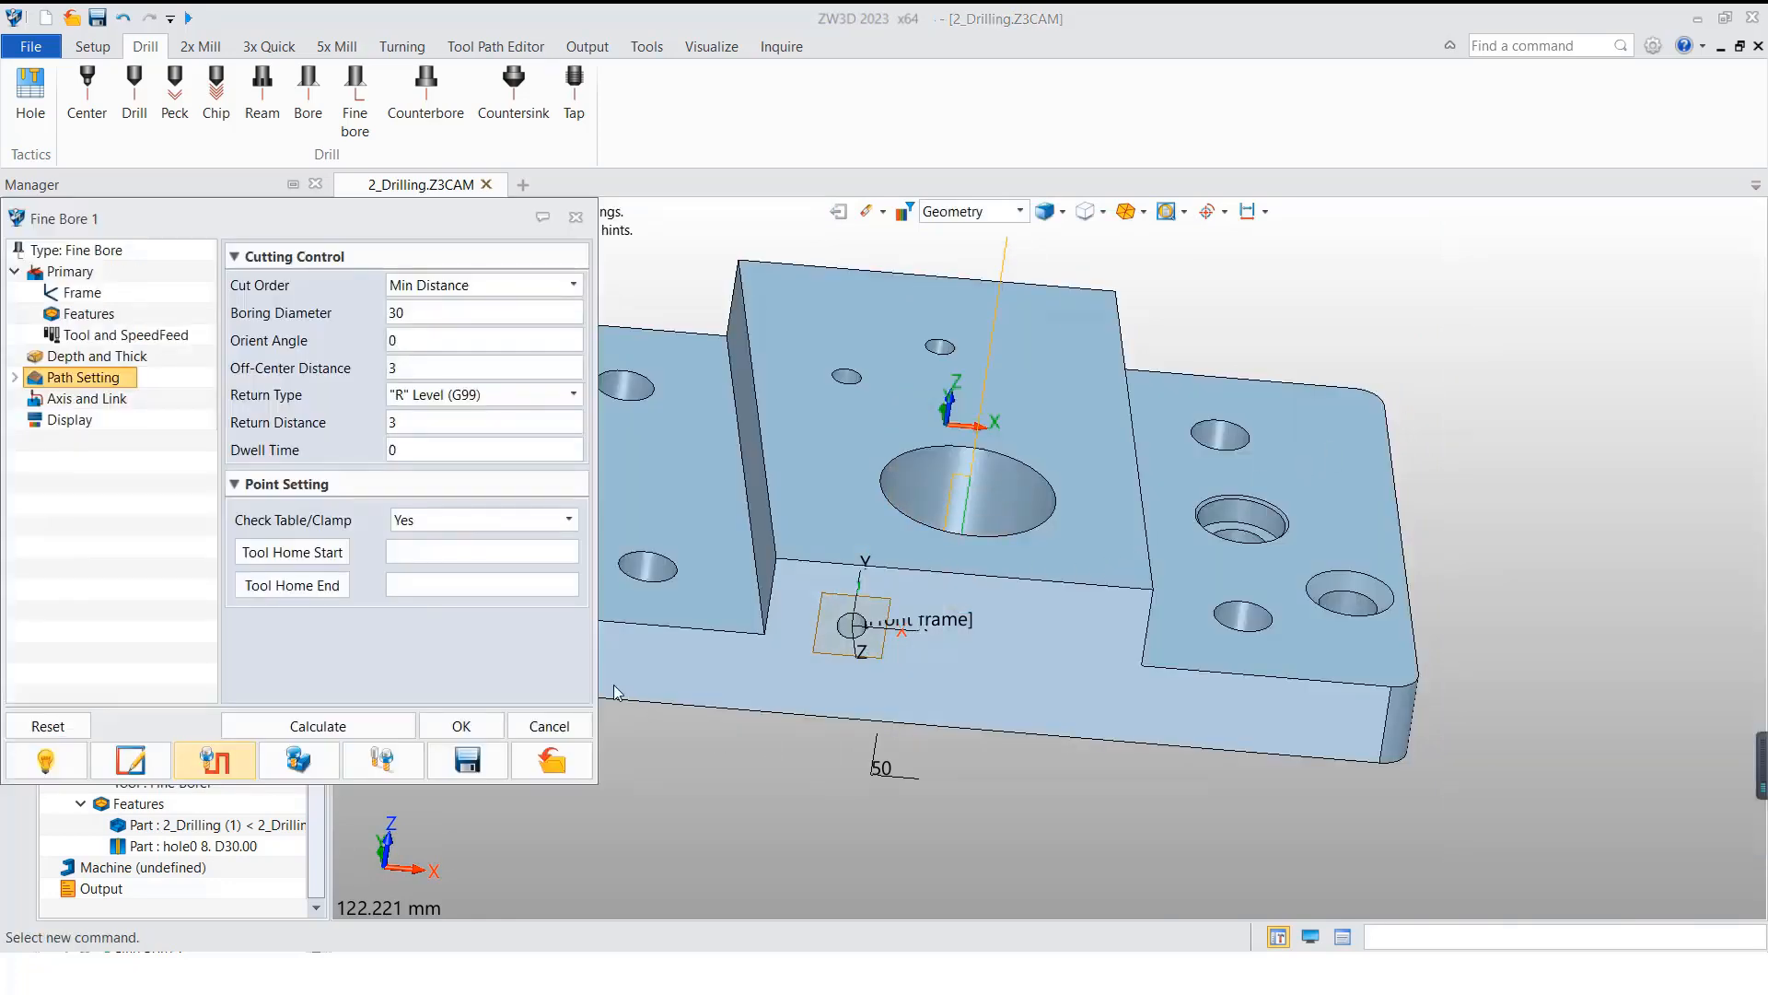
click(545, 726)
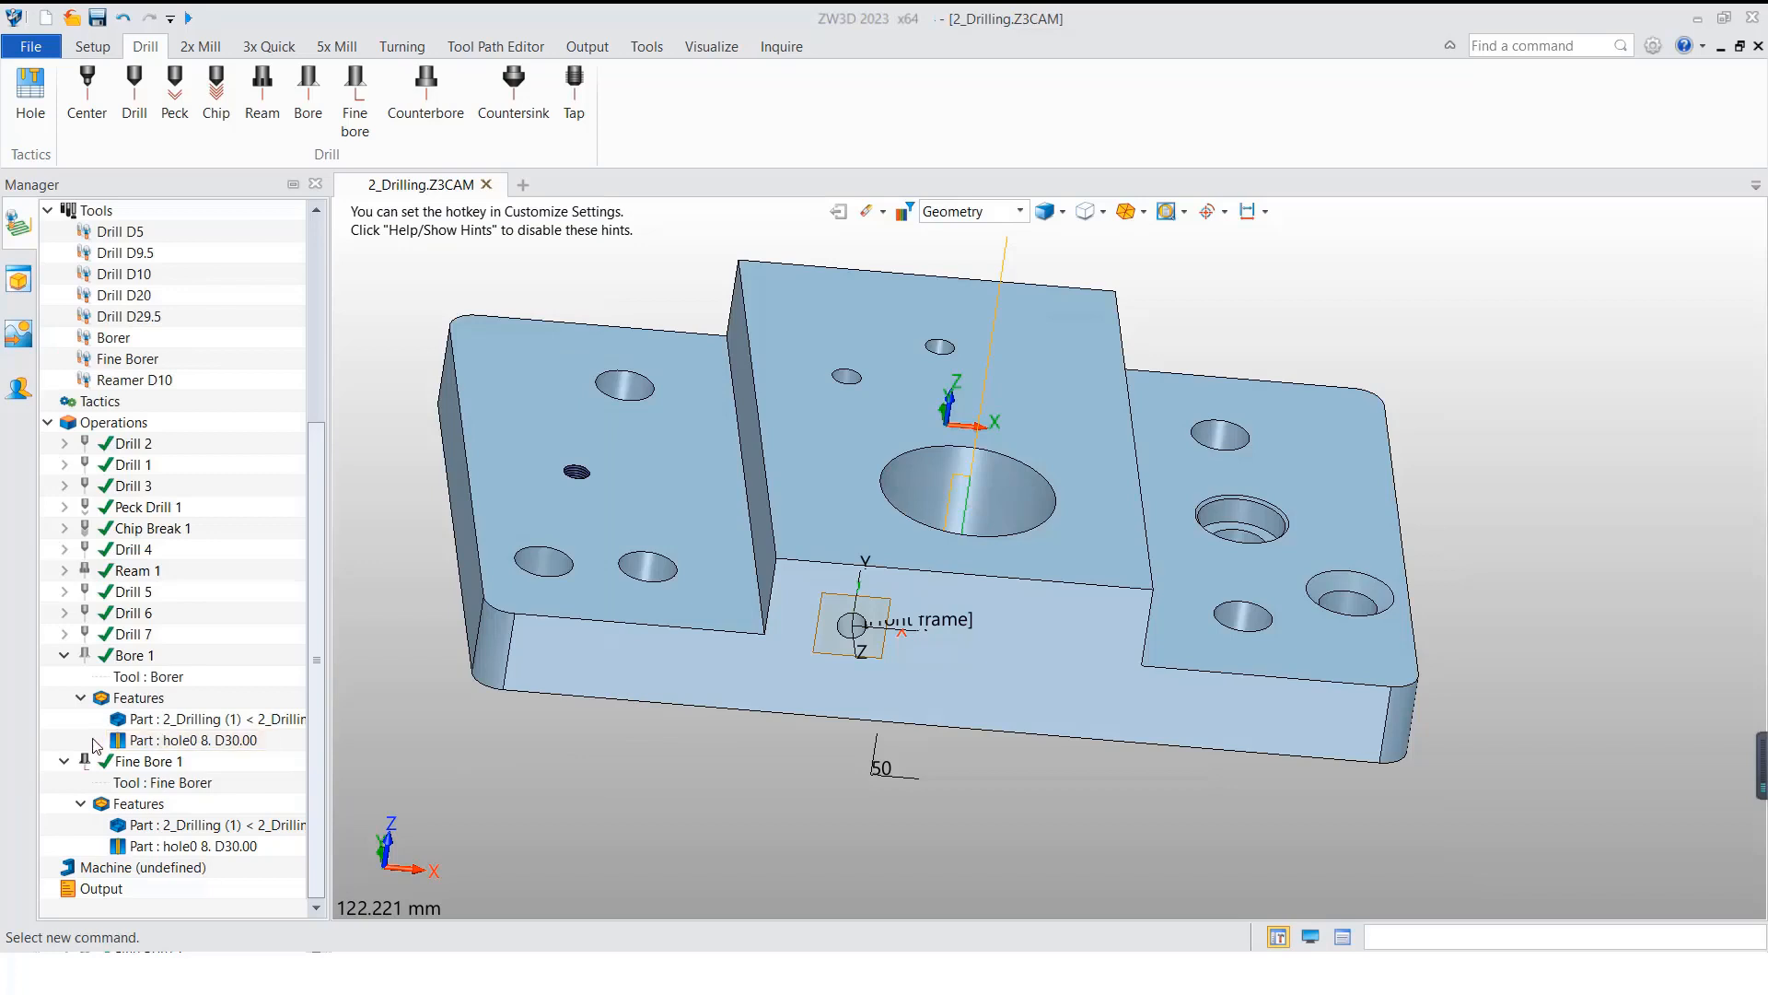
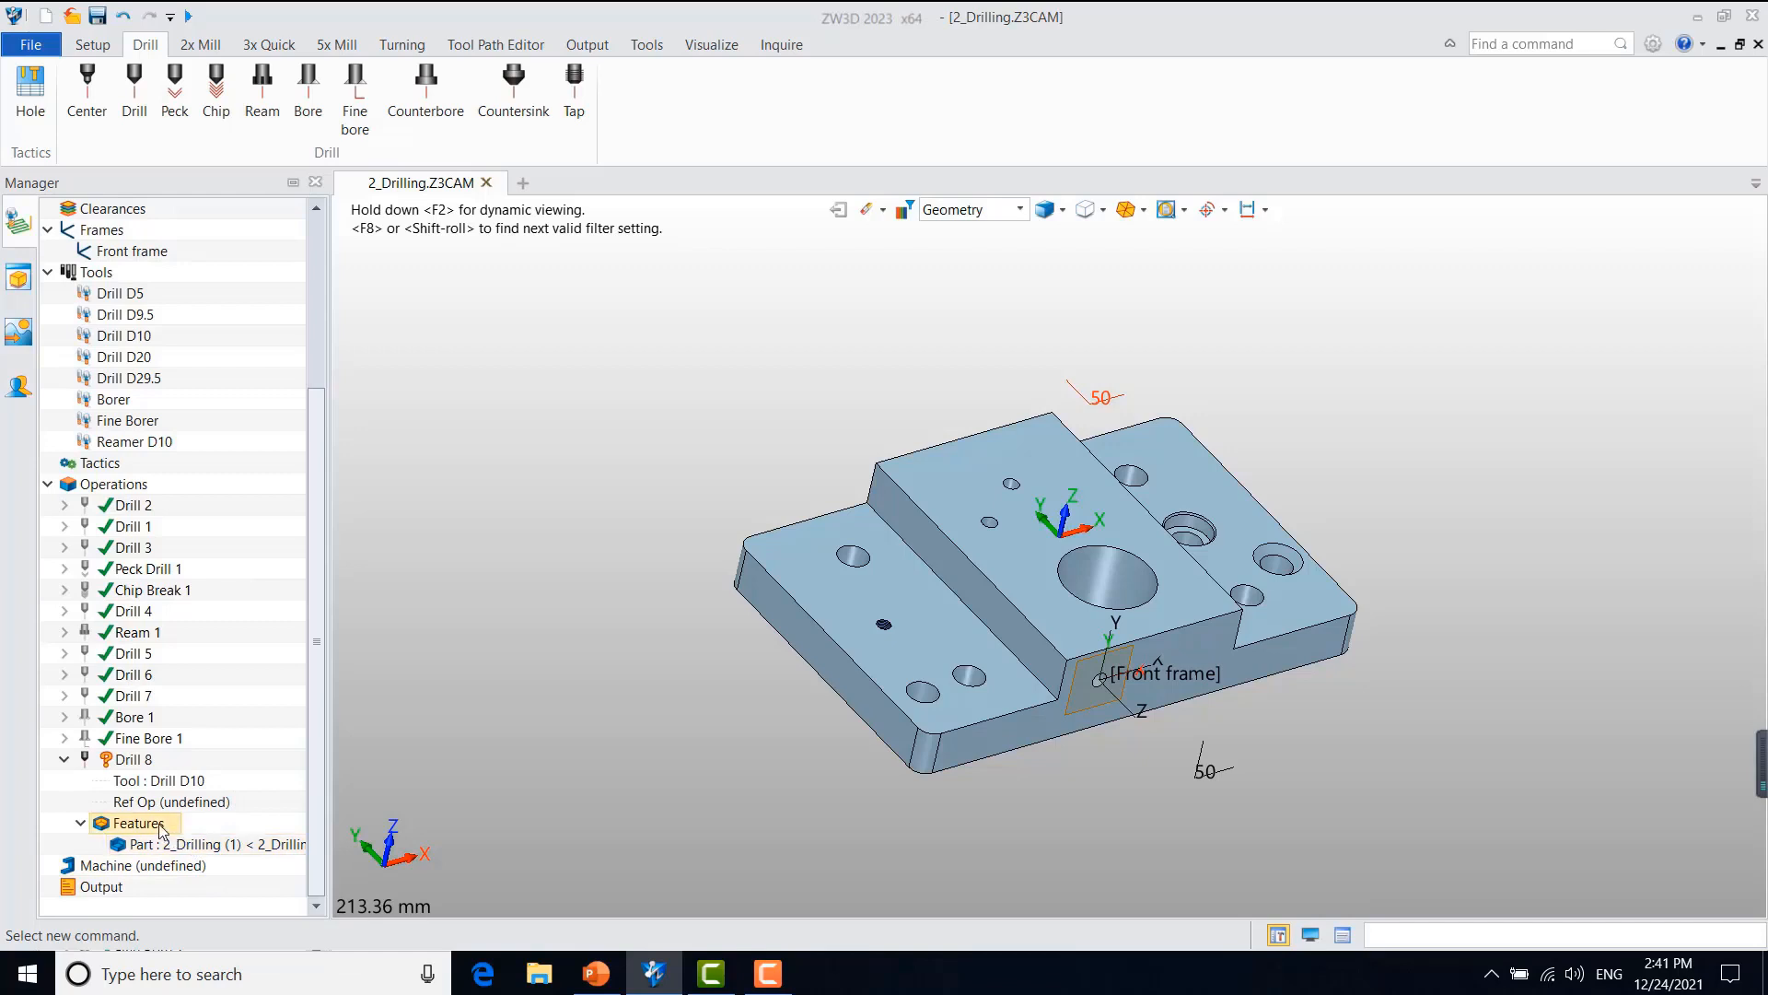
Step: Add the hole0 6. BD10.00 feature to Drill 8 and calculate its toolpath
right_click(175, 824)
click(219, 836)
click(476, 398)
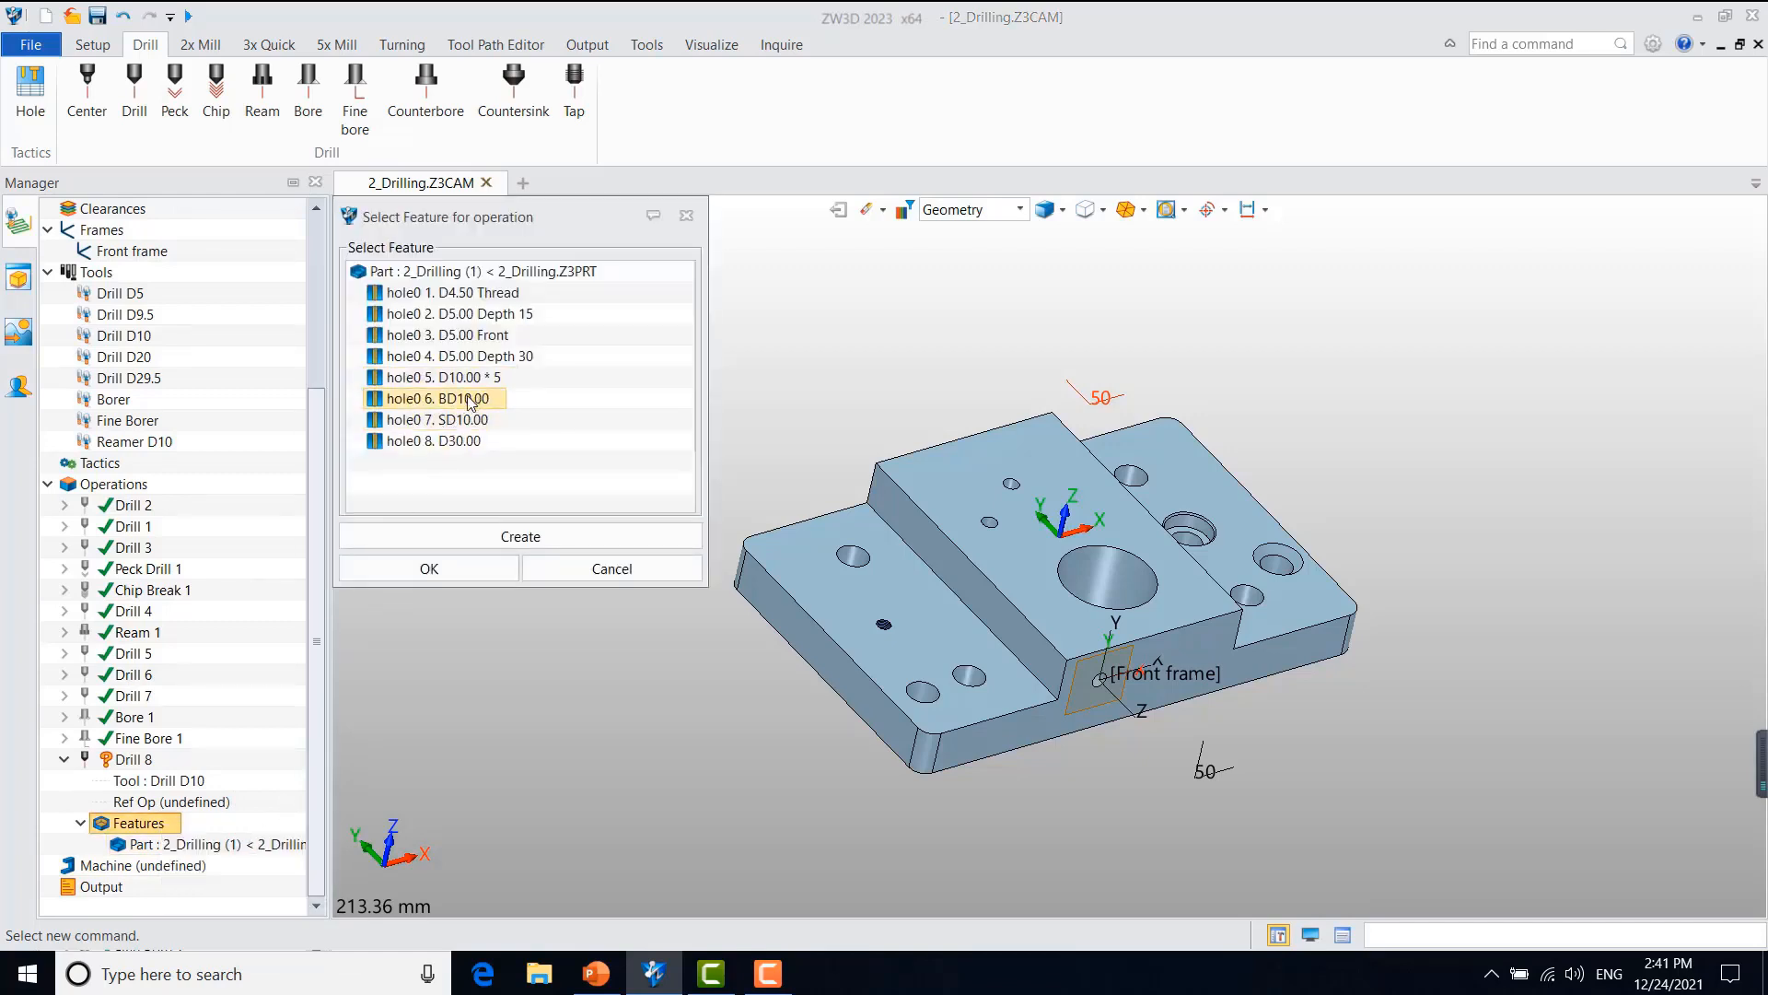
click(460, 566)
right_click(126, 760)
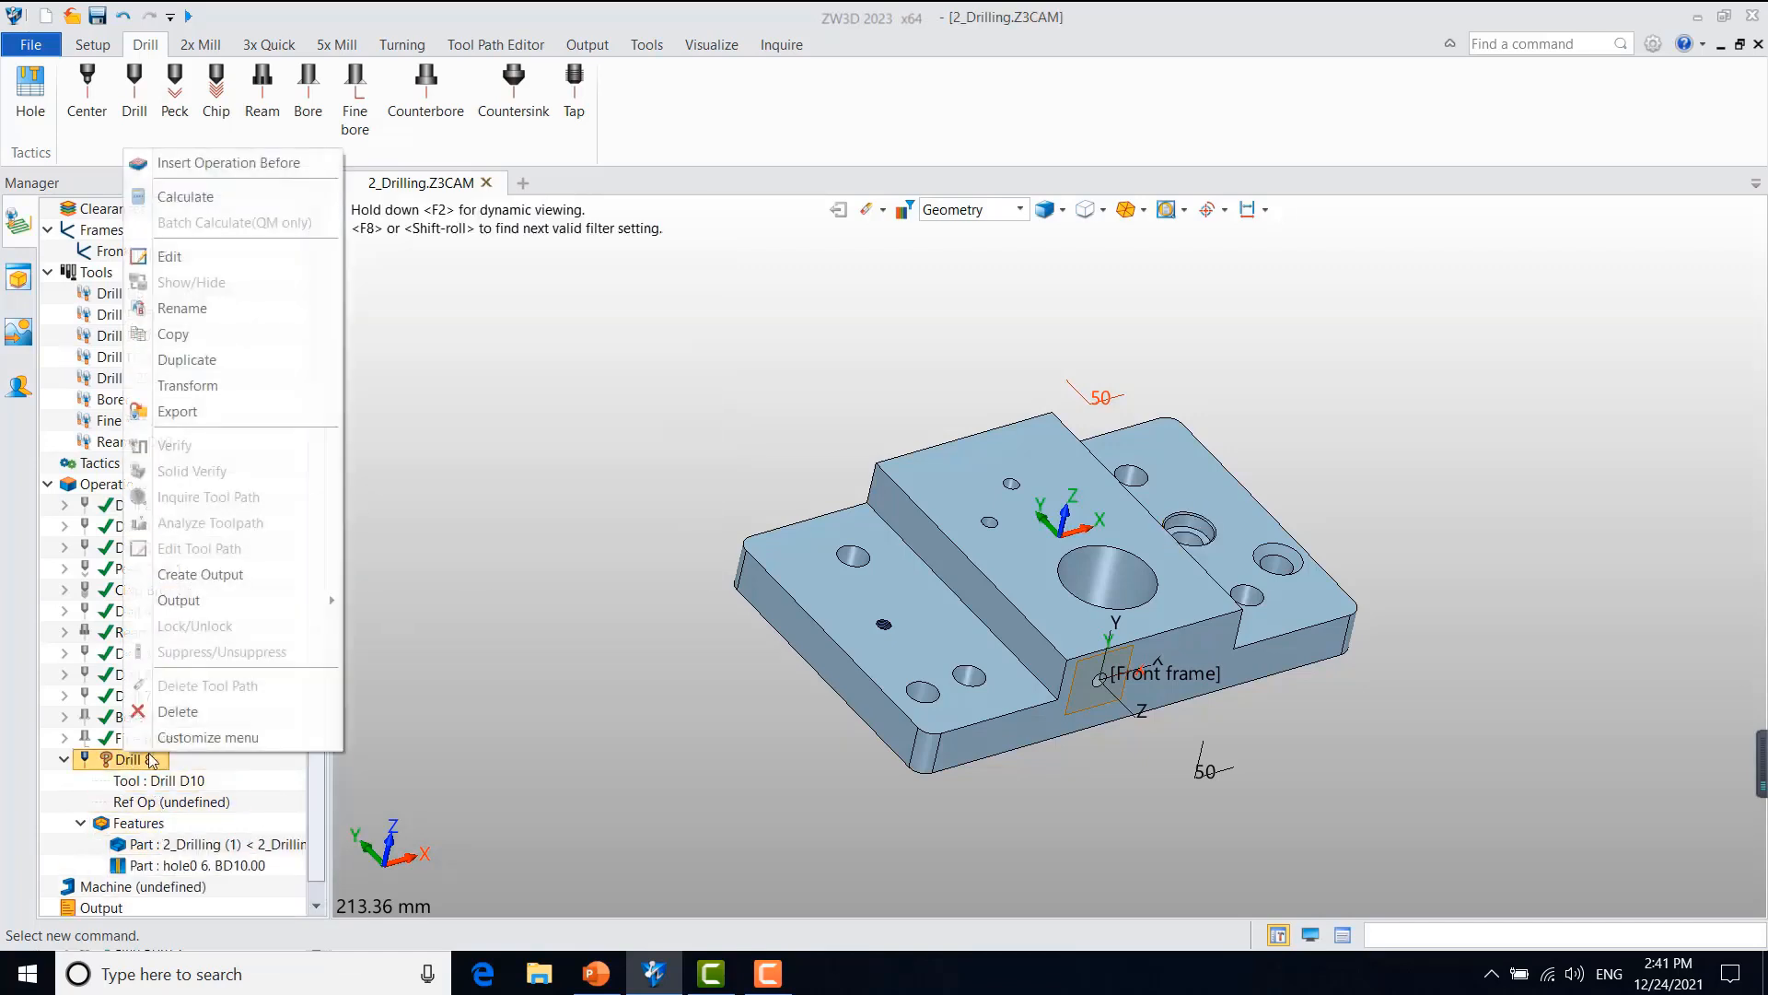
click(219, 202)
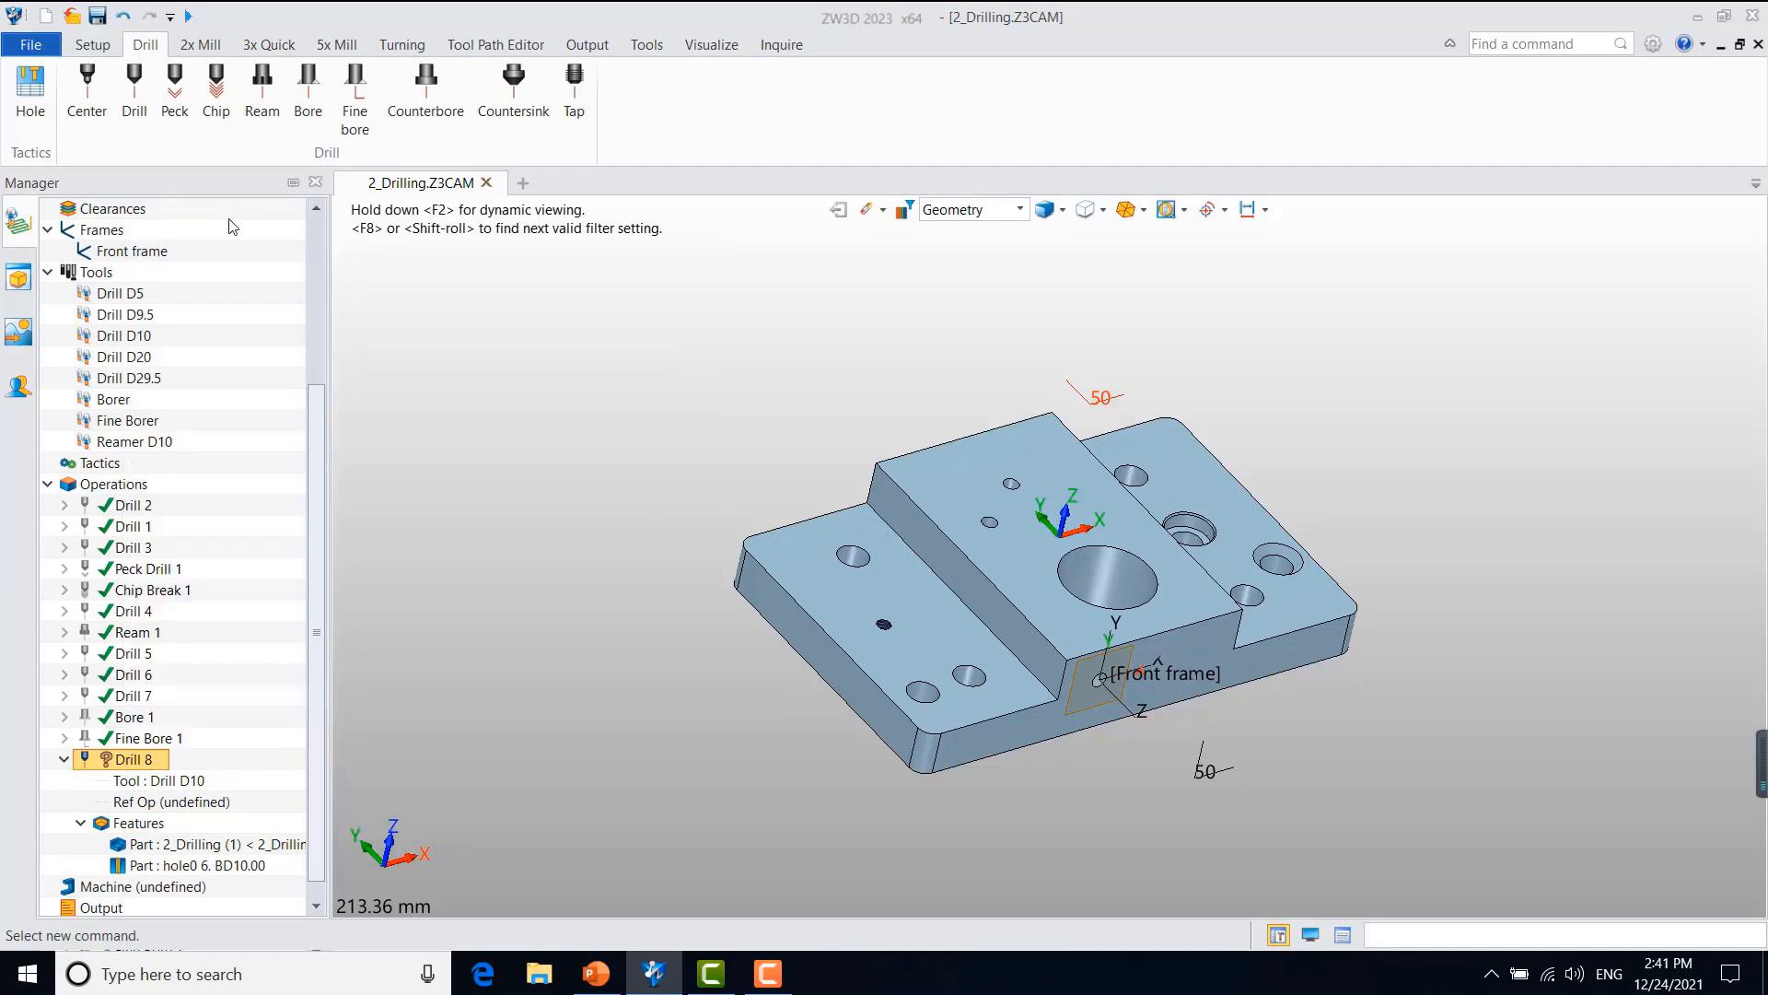
click(63, 759)
Step: Create a counterbore operation for the hole0 6. BD10.00 feature
click(451, 69)
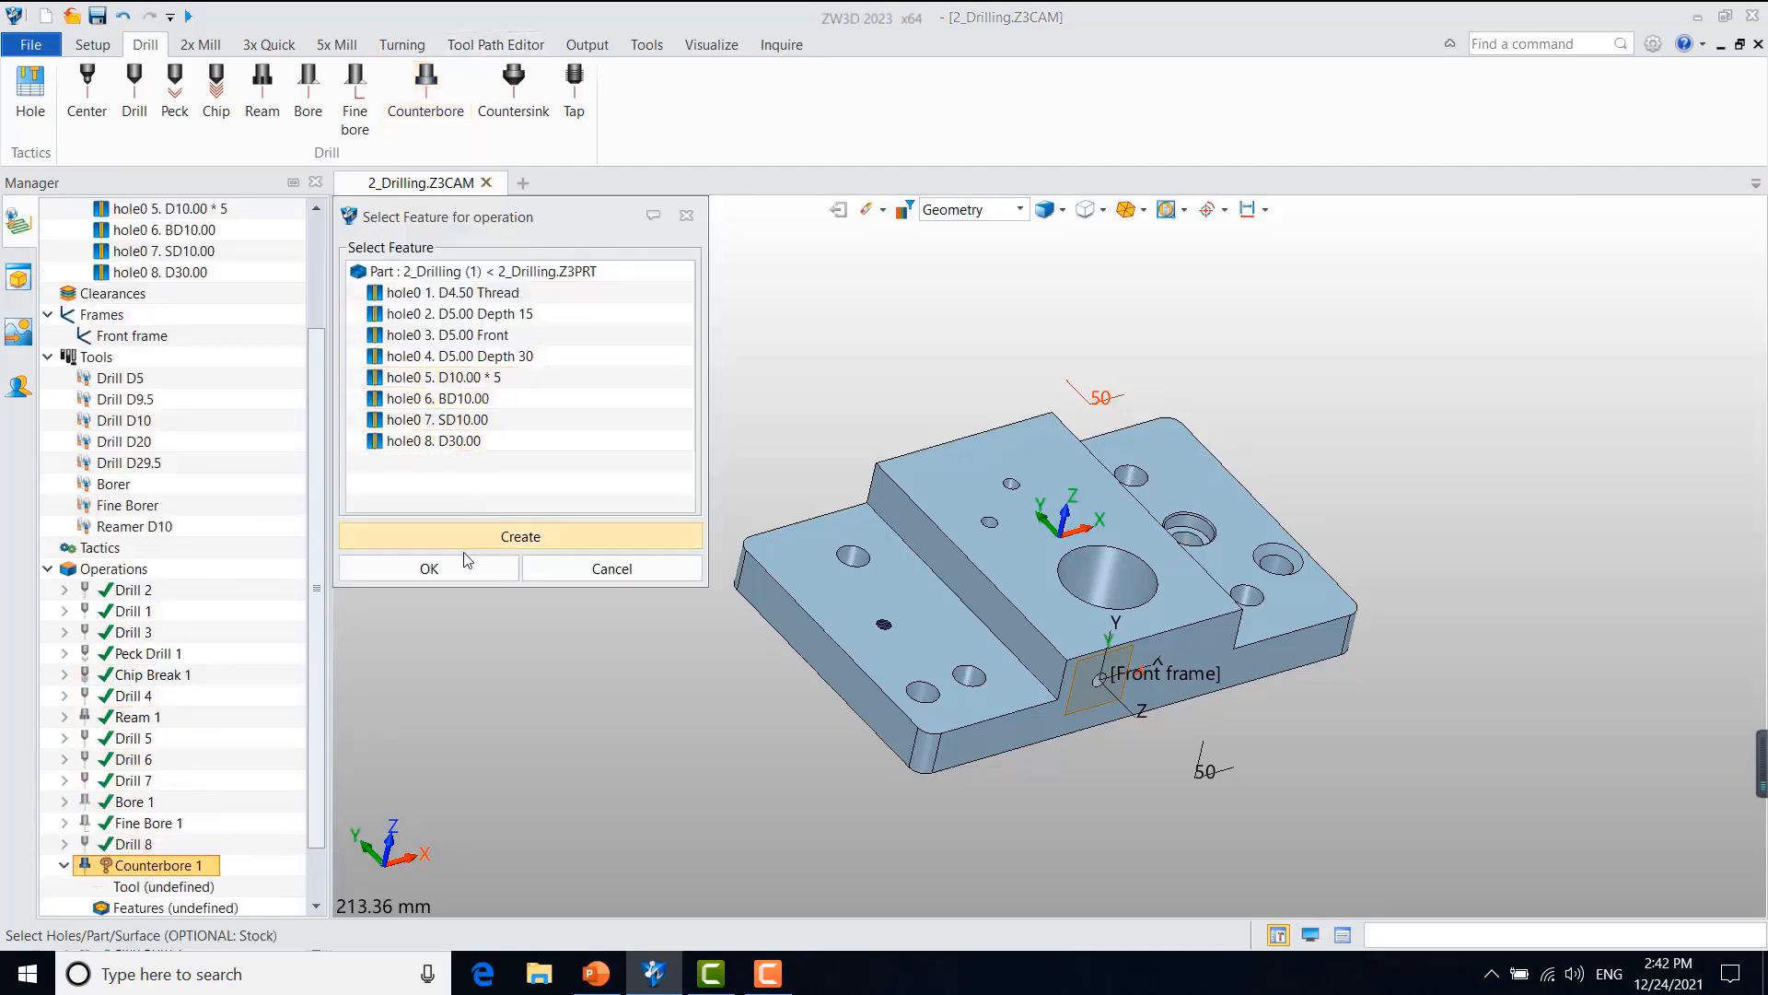
click(459, 403)
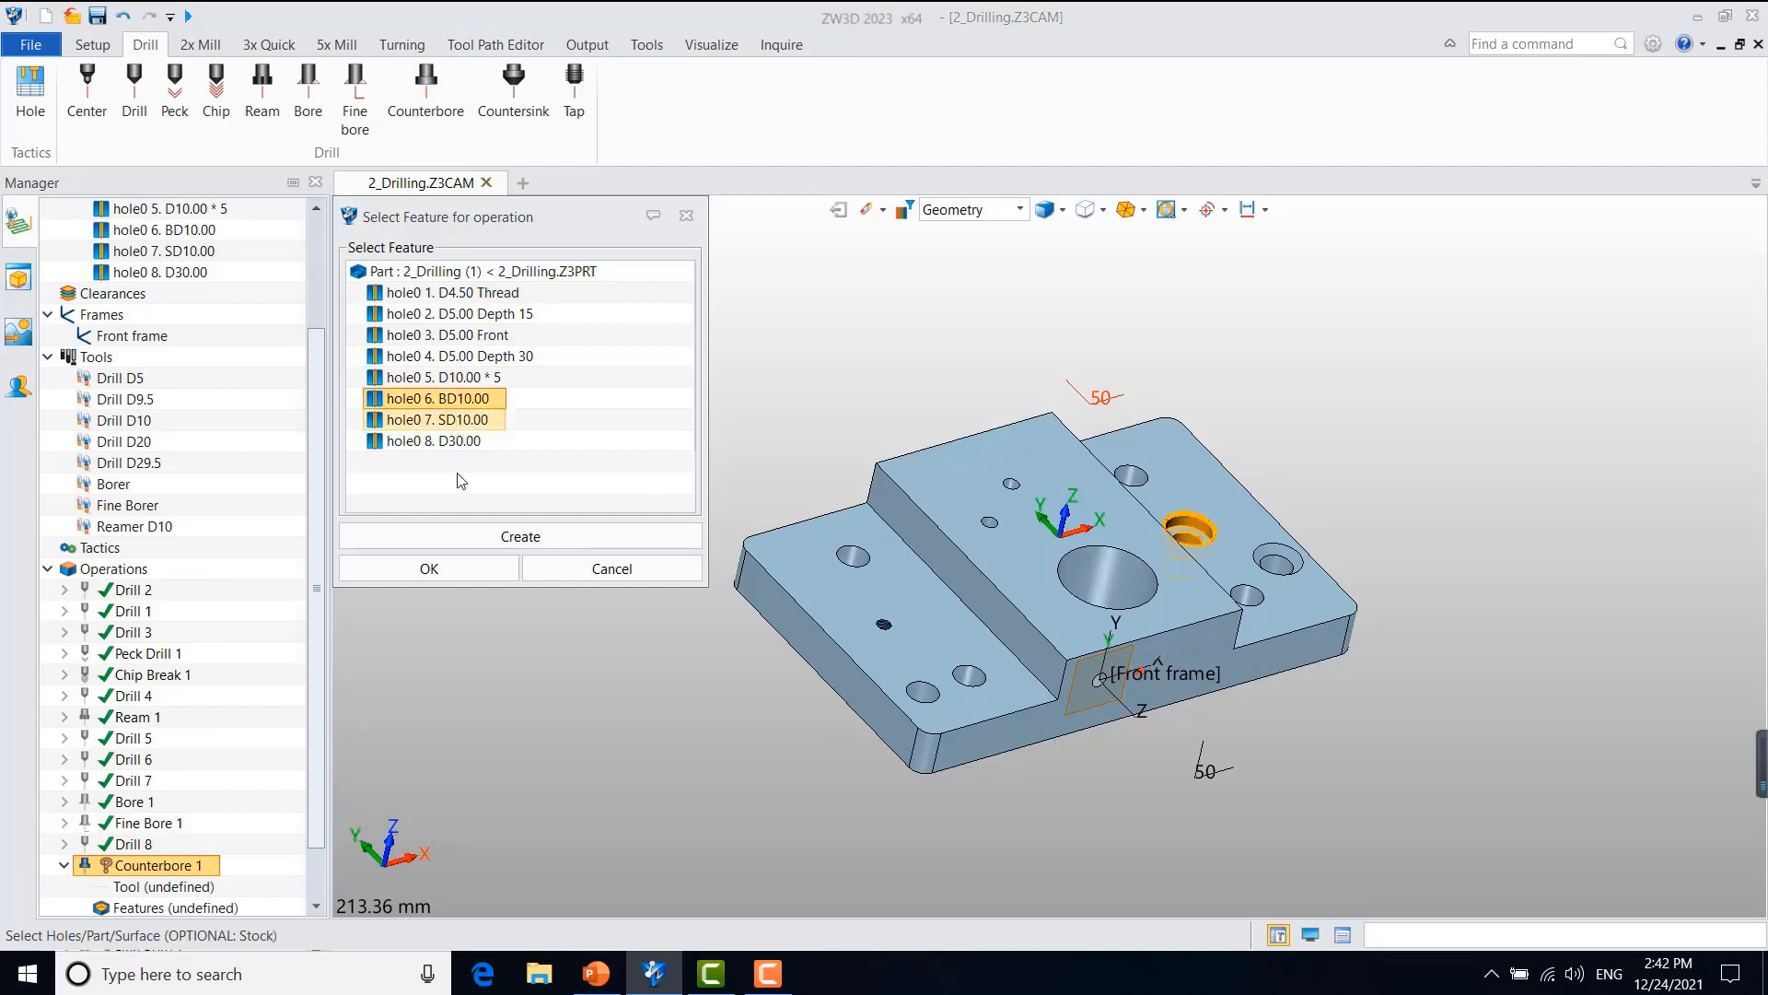
click(433, 571)
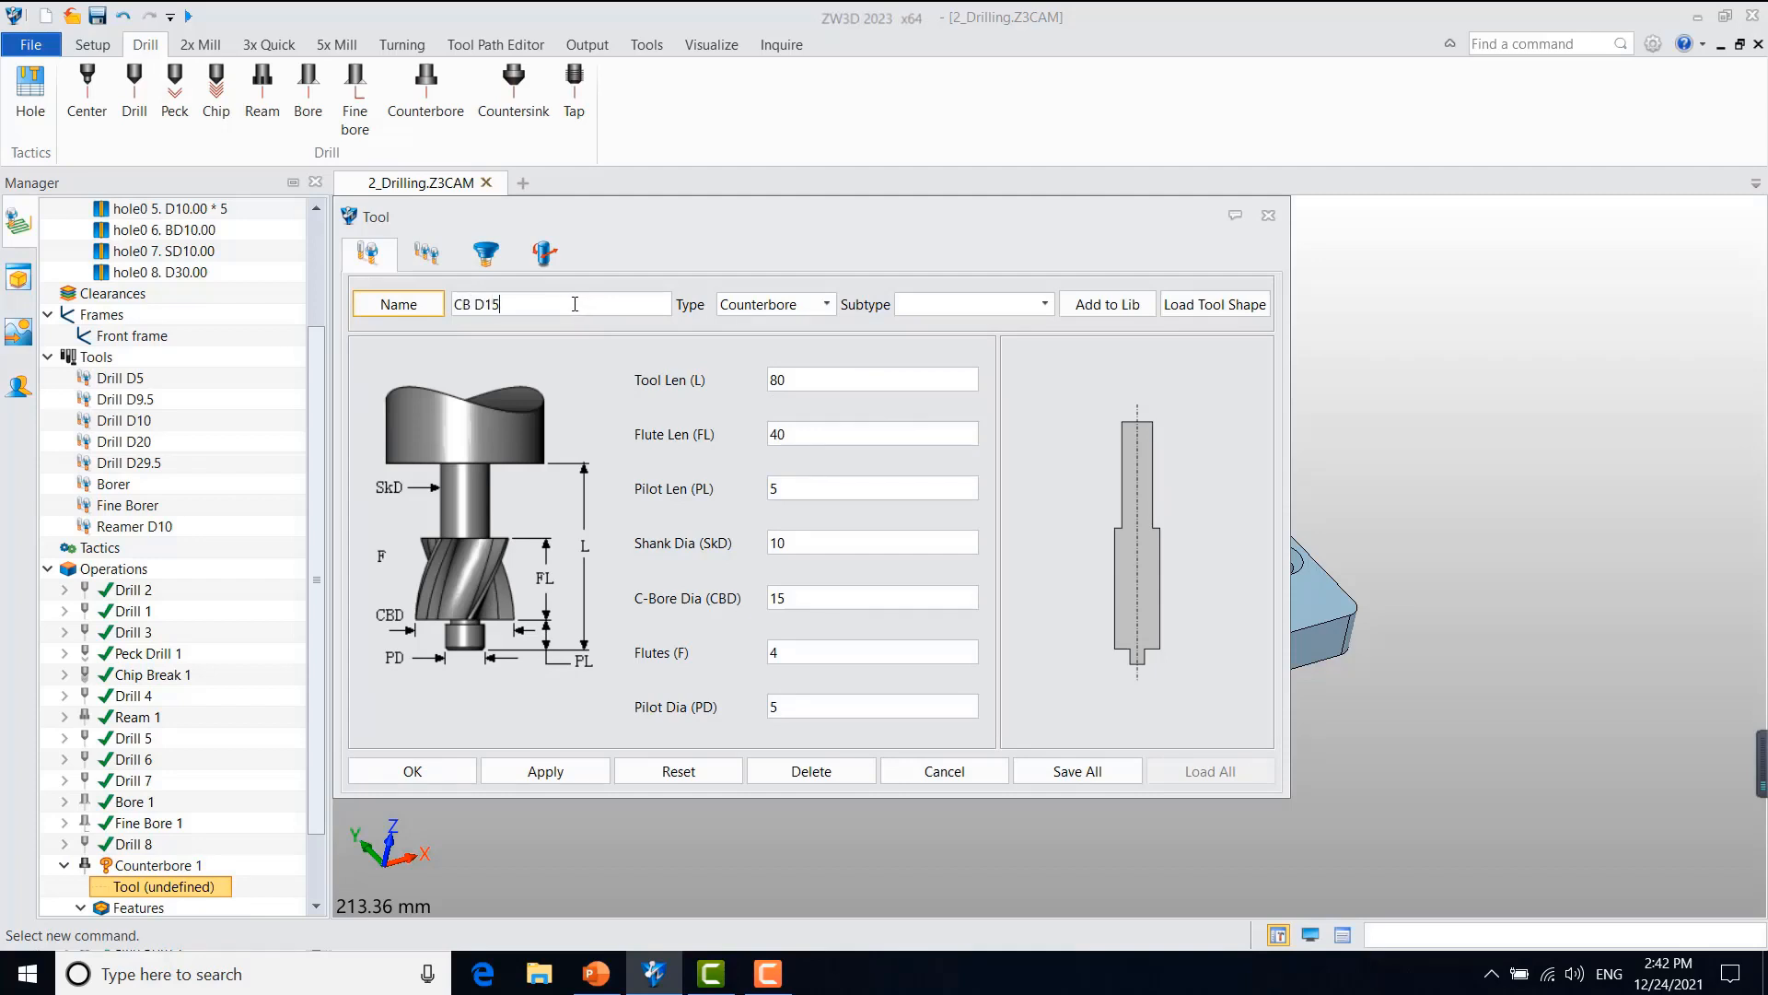
Step: Set the Id # of the new CB D15 counterbore tool to 9, save the tool, and calculate the Counterbore 1 toolpath
click(442, 257)
double_click(802, 330)
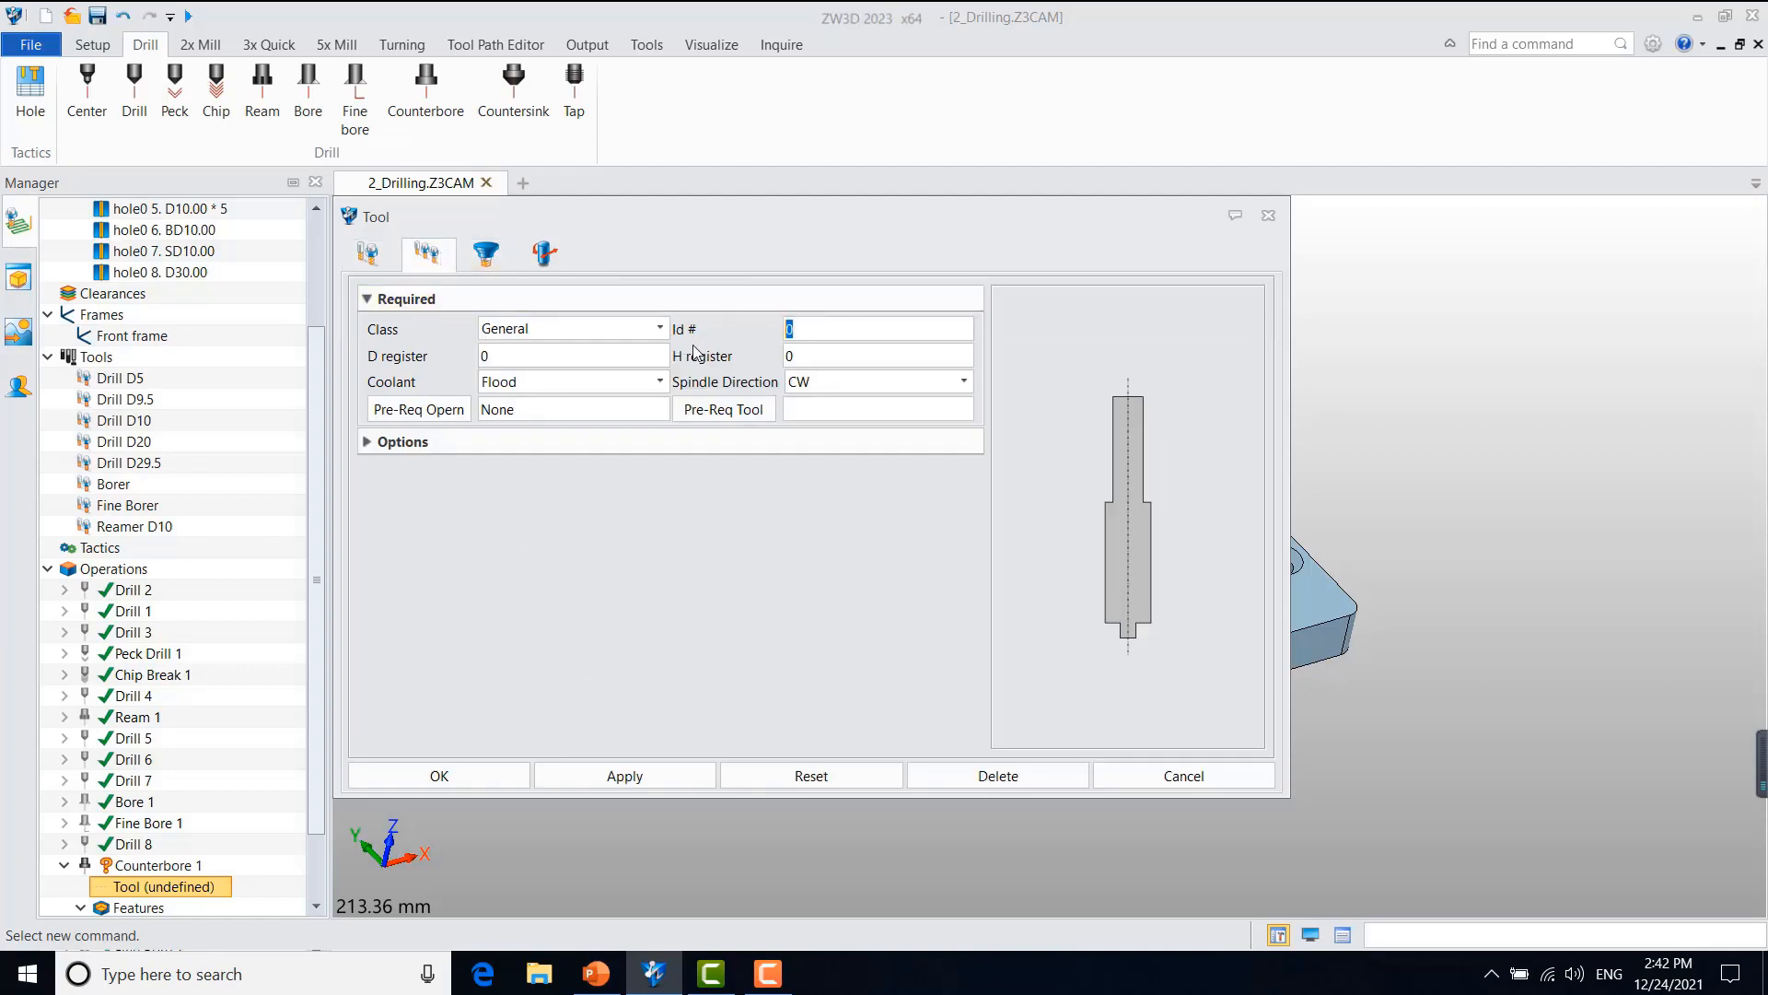
text(9)
click(519, 774)
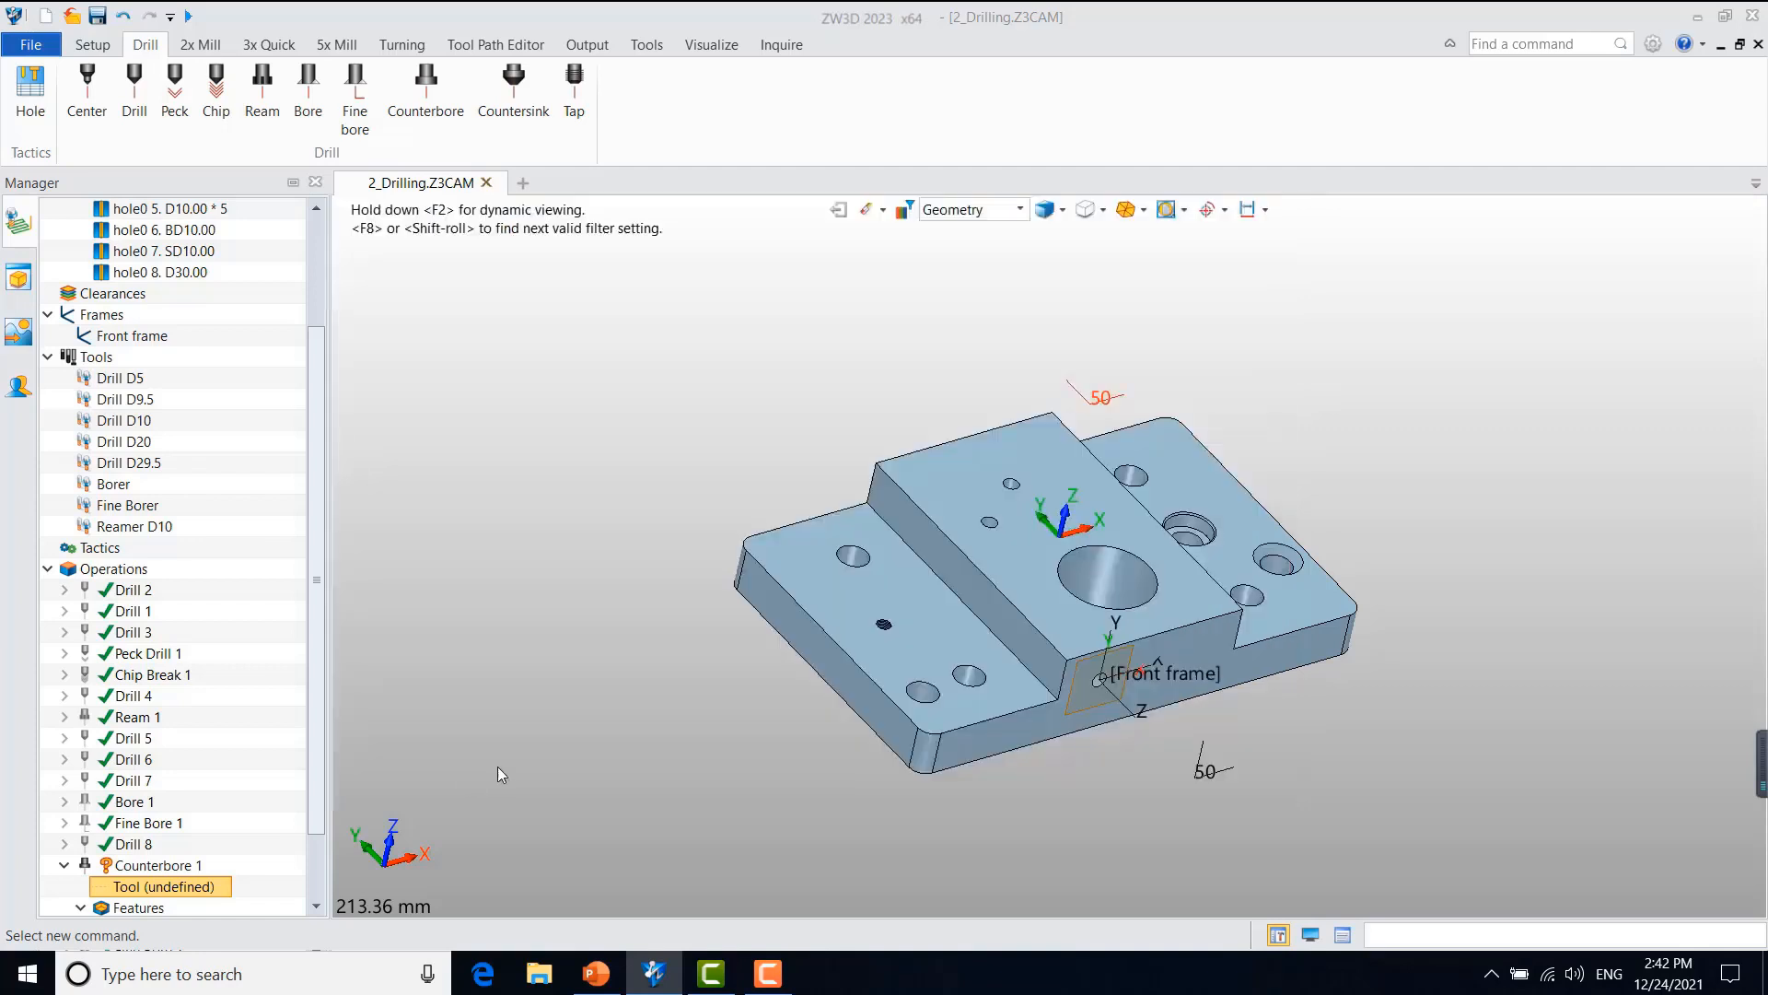
click(924, 599)
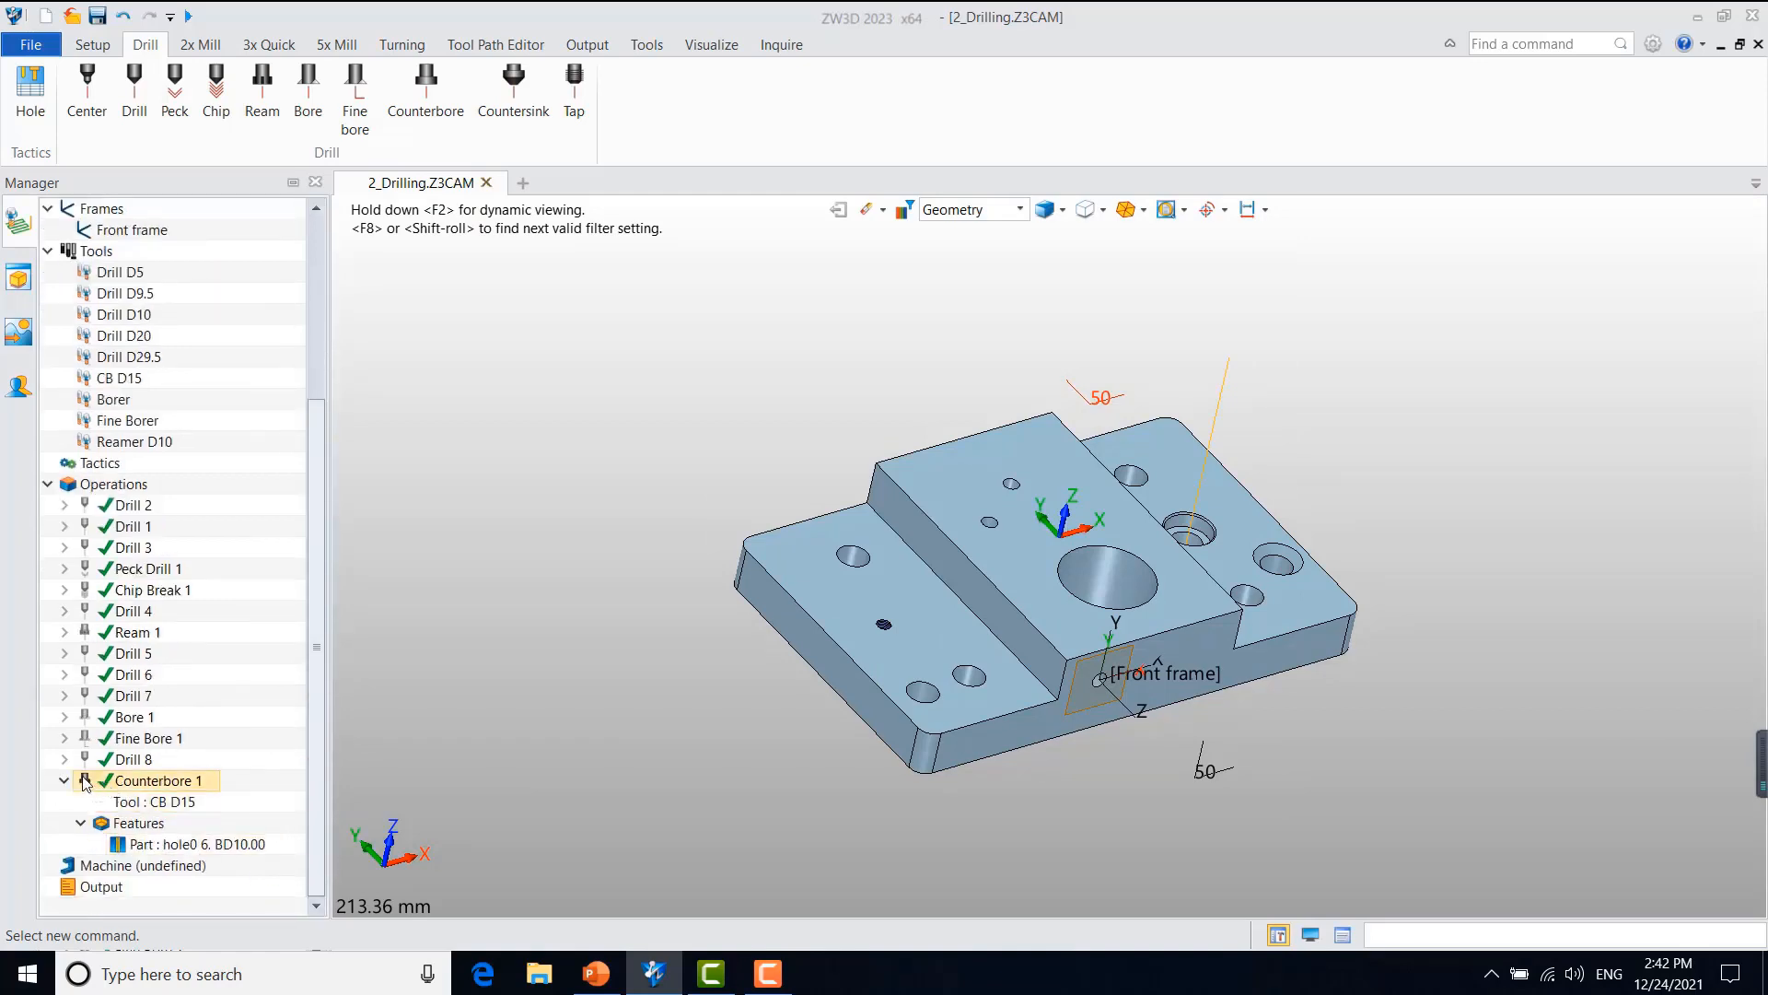
Step: Verify the Counterbore 1 toolpath by stepping the tool down into the hole with the part in wireframe, and close the verification
right_click(138, 785)
click(237, 473)
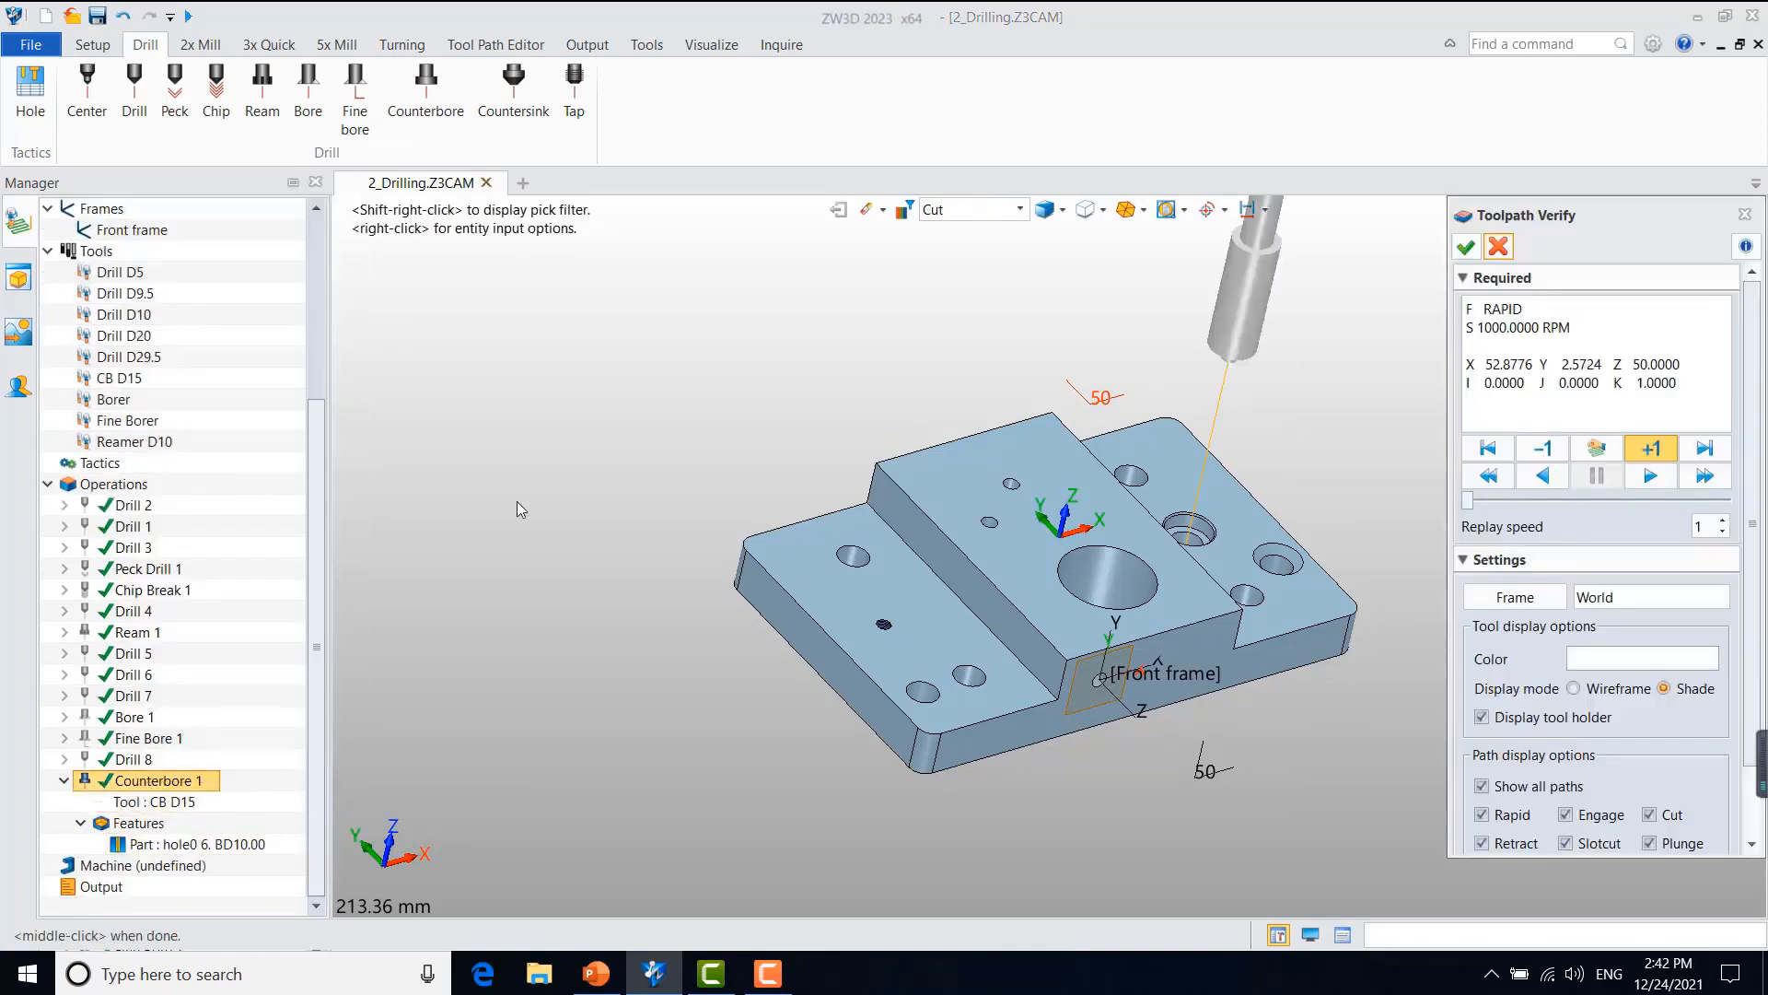
click(1663, 440)
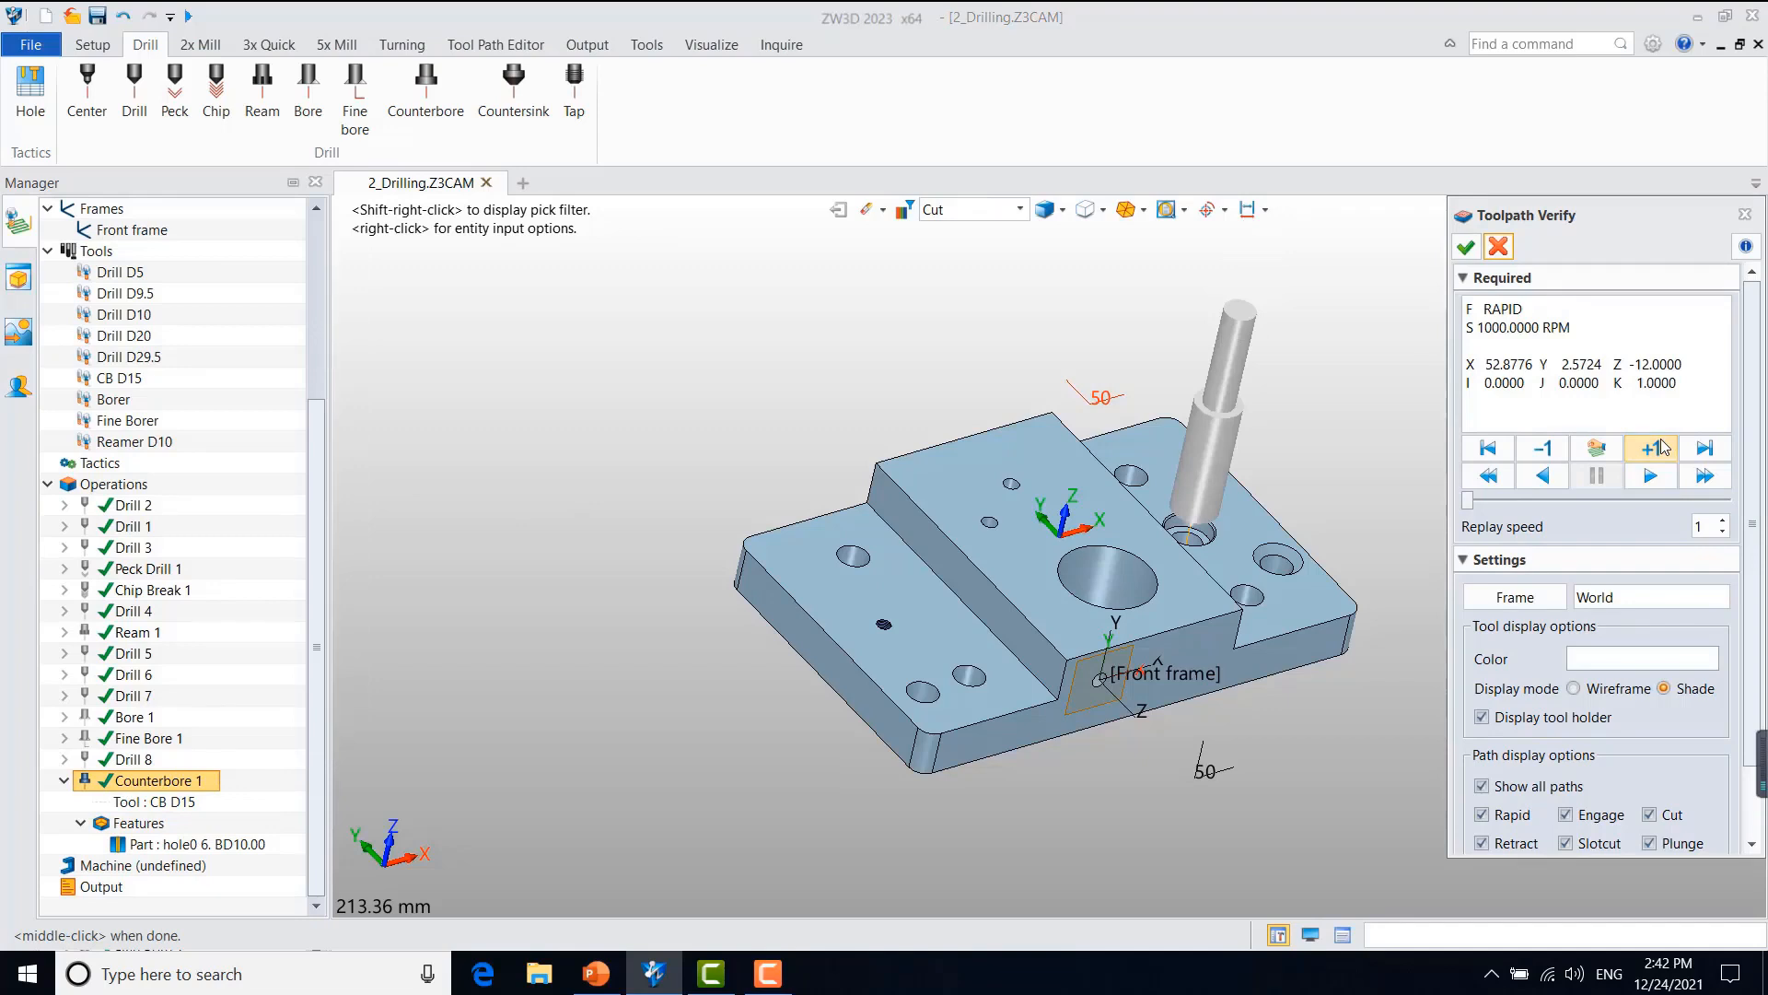
key(ctrl+f)
click(1658, 447)
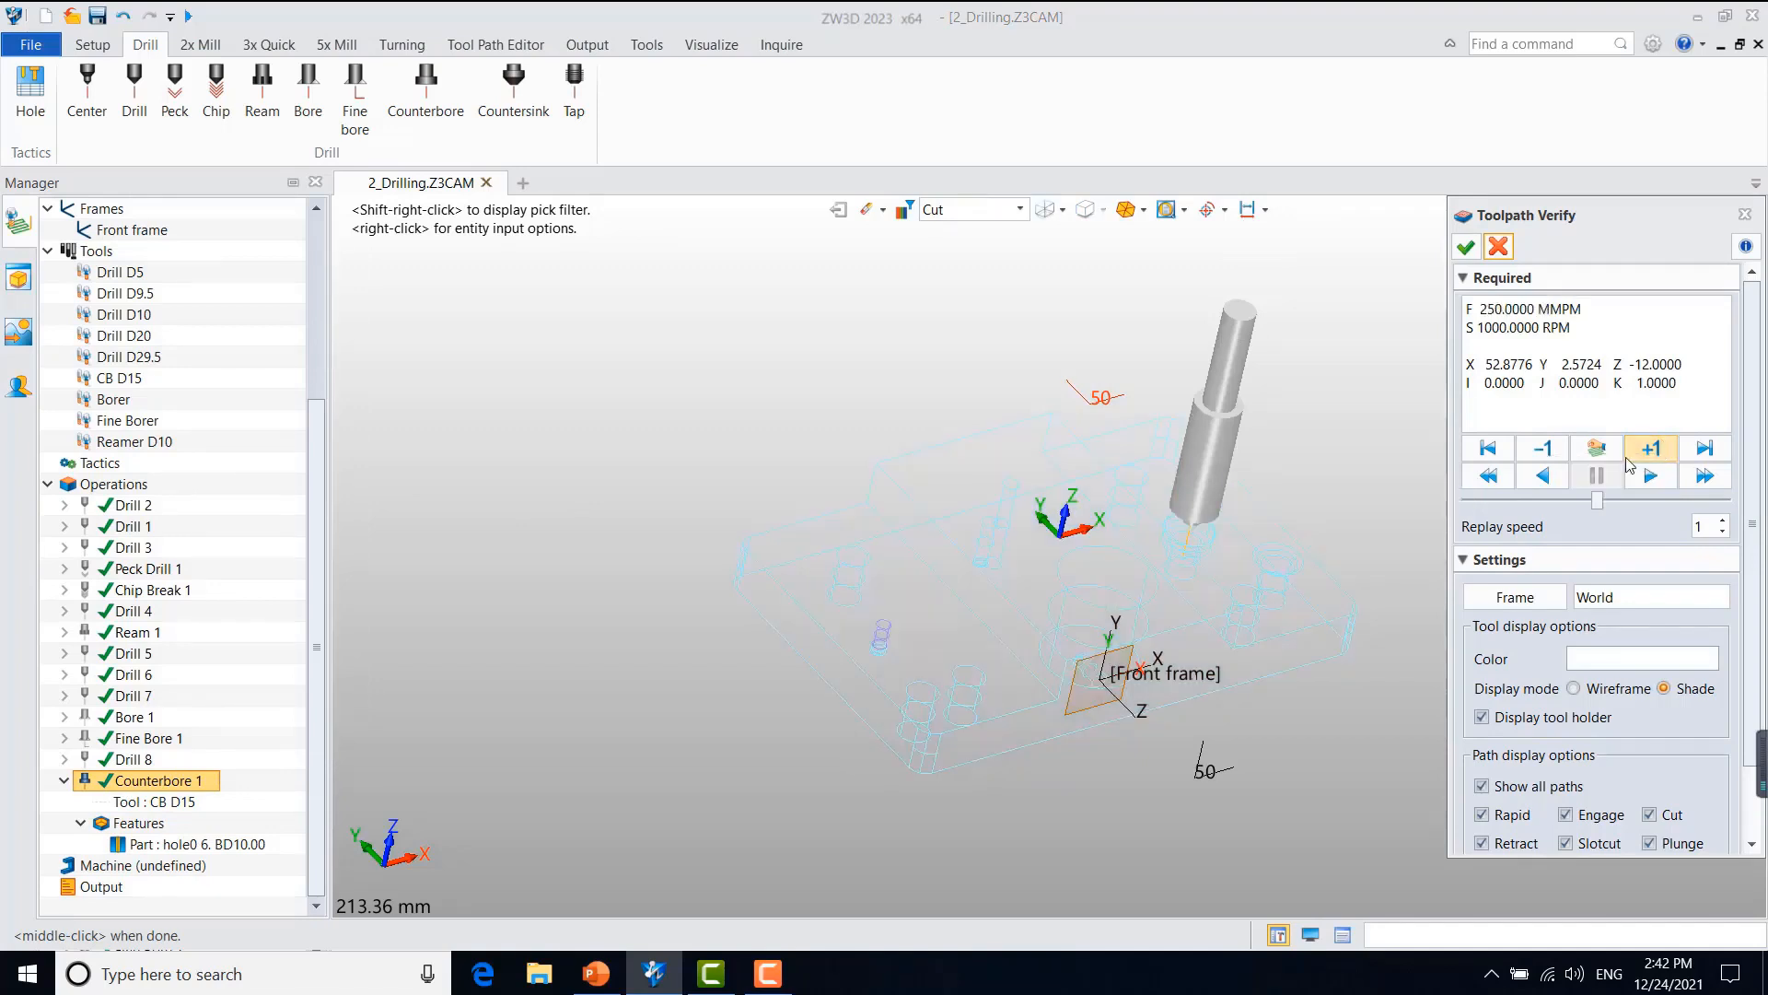
right_drag(1131, 774, 1101, 642)
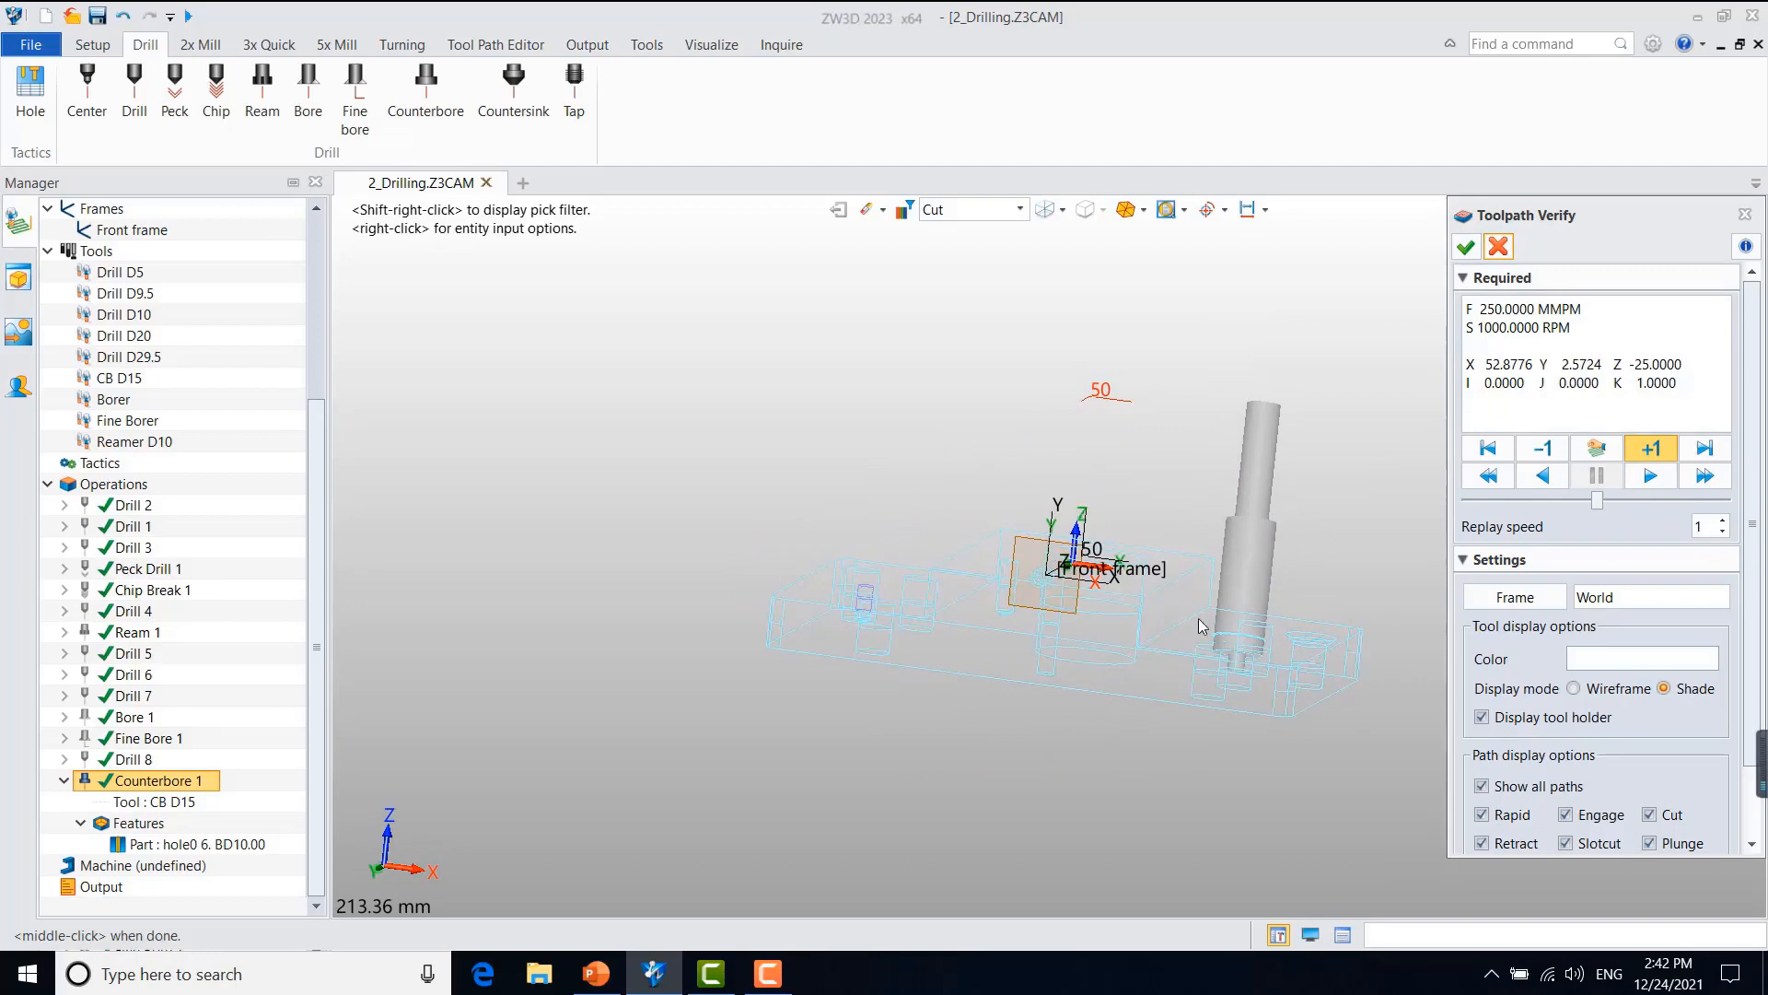
click(1499, 247)
mouse_move(854, 719)
right_down()
mouse_move(797, 748)
mouse_move(875, 812)
right_up()
mouse_move(1059, 639)
right_down()
mouse_move(998, 691)
mouse_move(975, 661)
mouse_move(942, 675)
right_up()
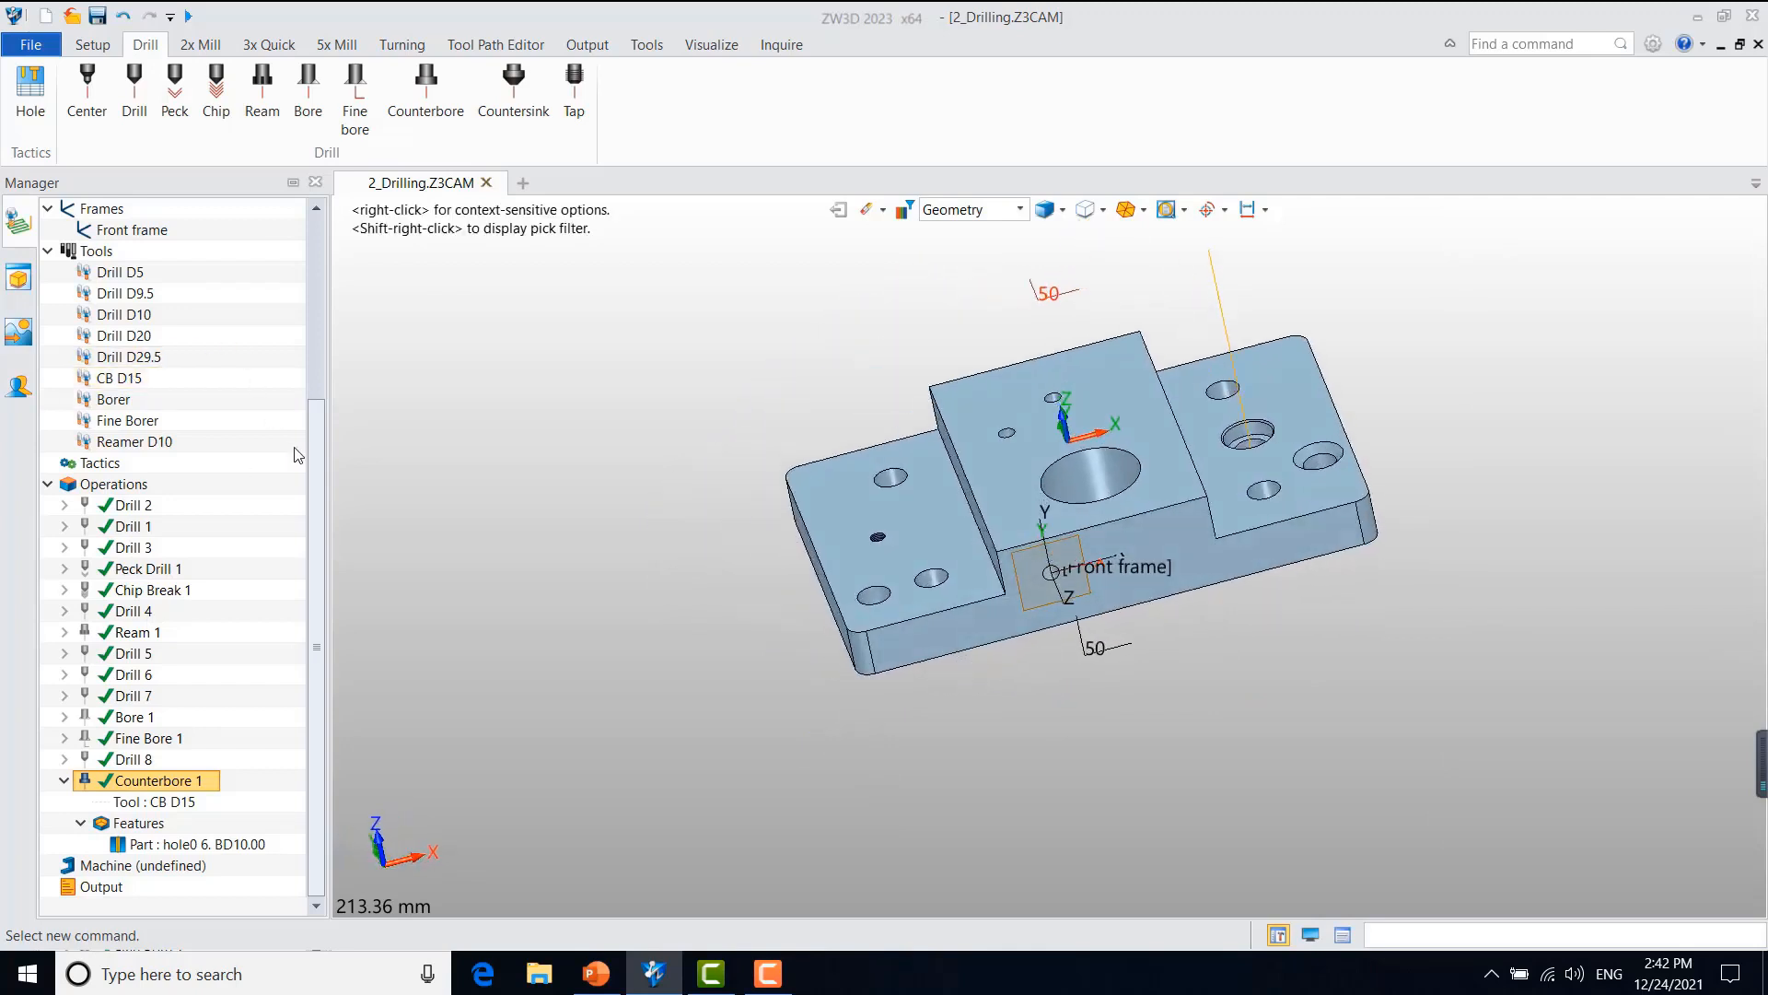
Step: Highlight the hole0 7. SD10.00 feature on the part to locate the countersunk hole
drag(318, 446, 318, 345)
click(195, 295)
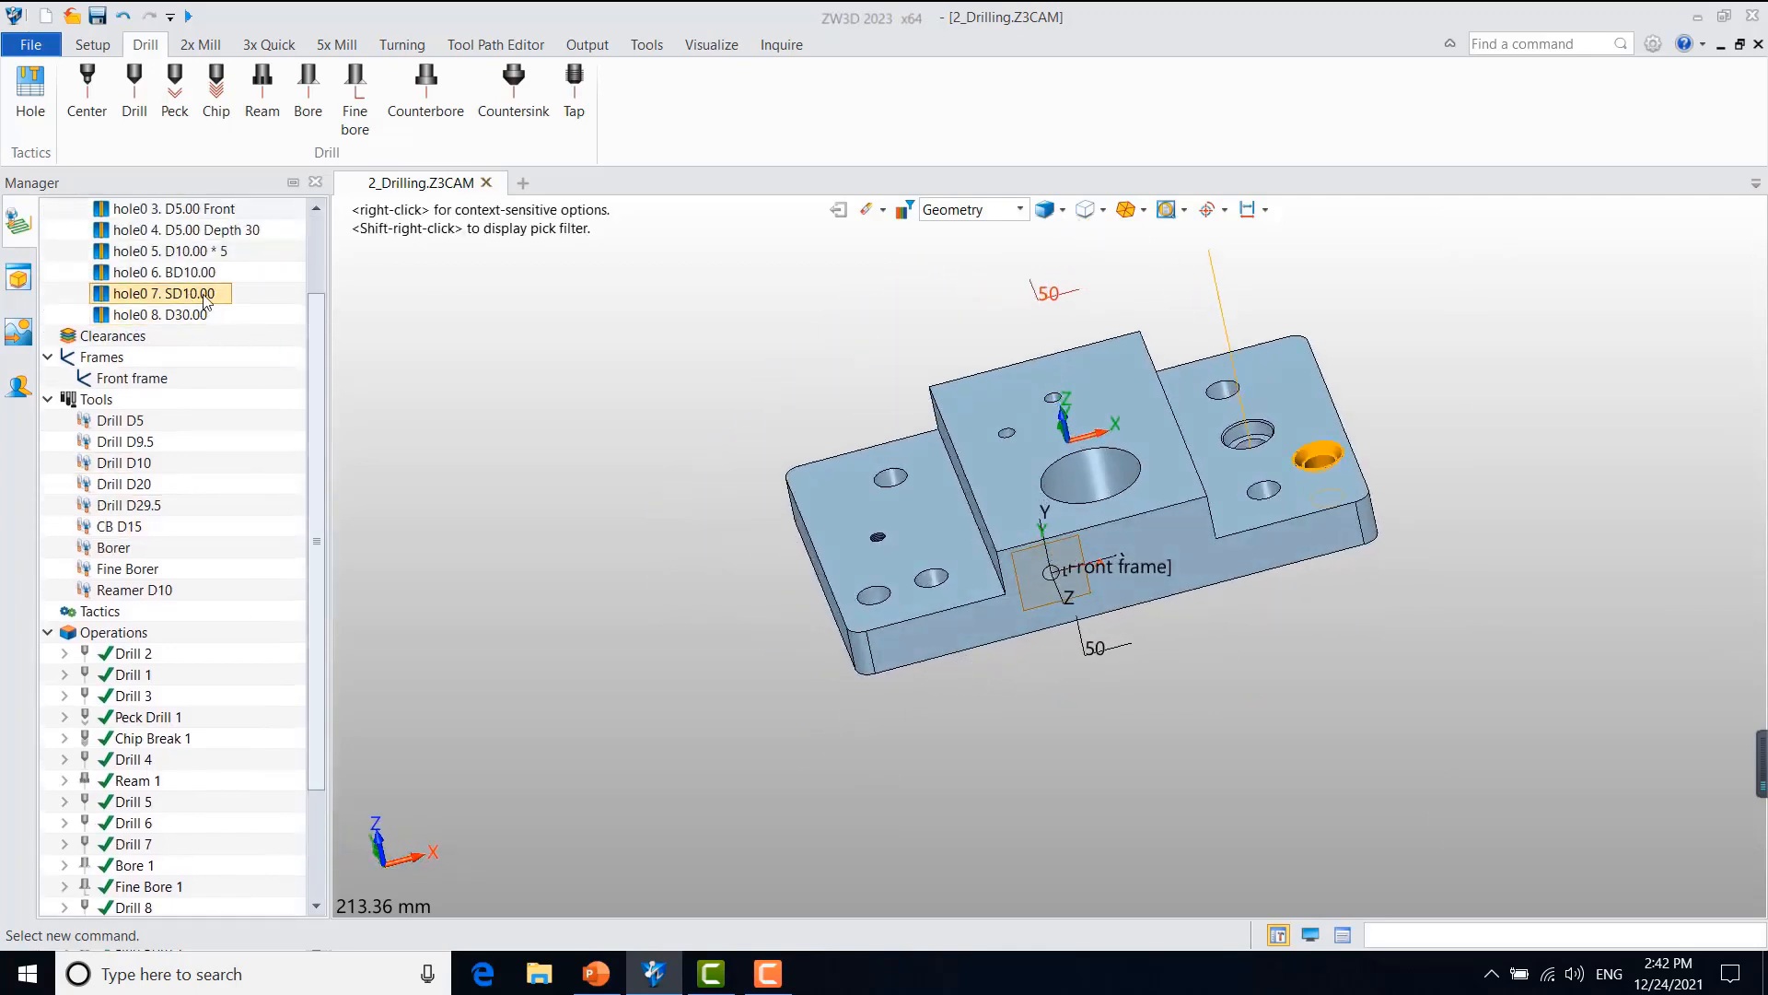
right_drag(1011, 709, 933, 741)
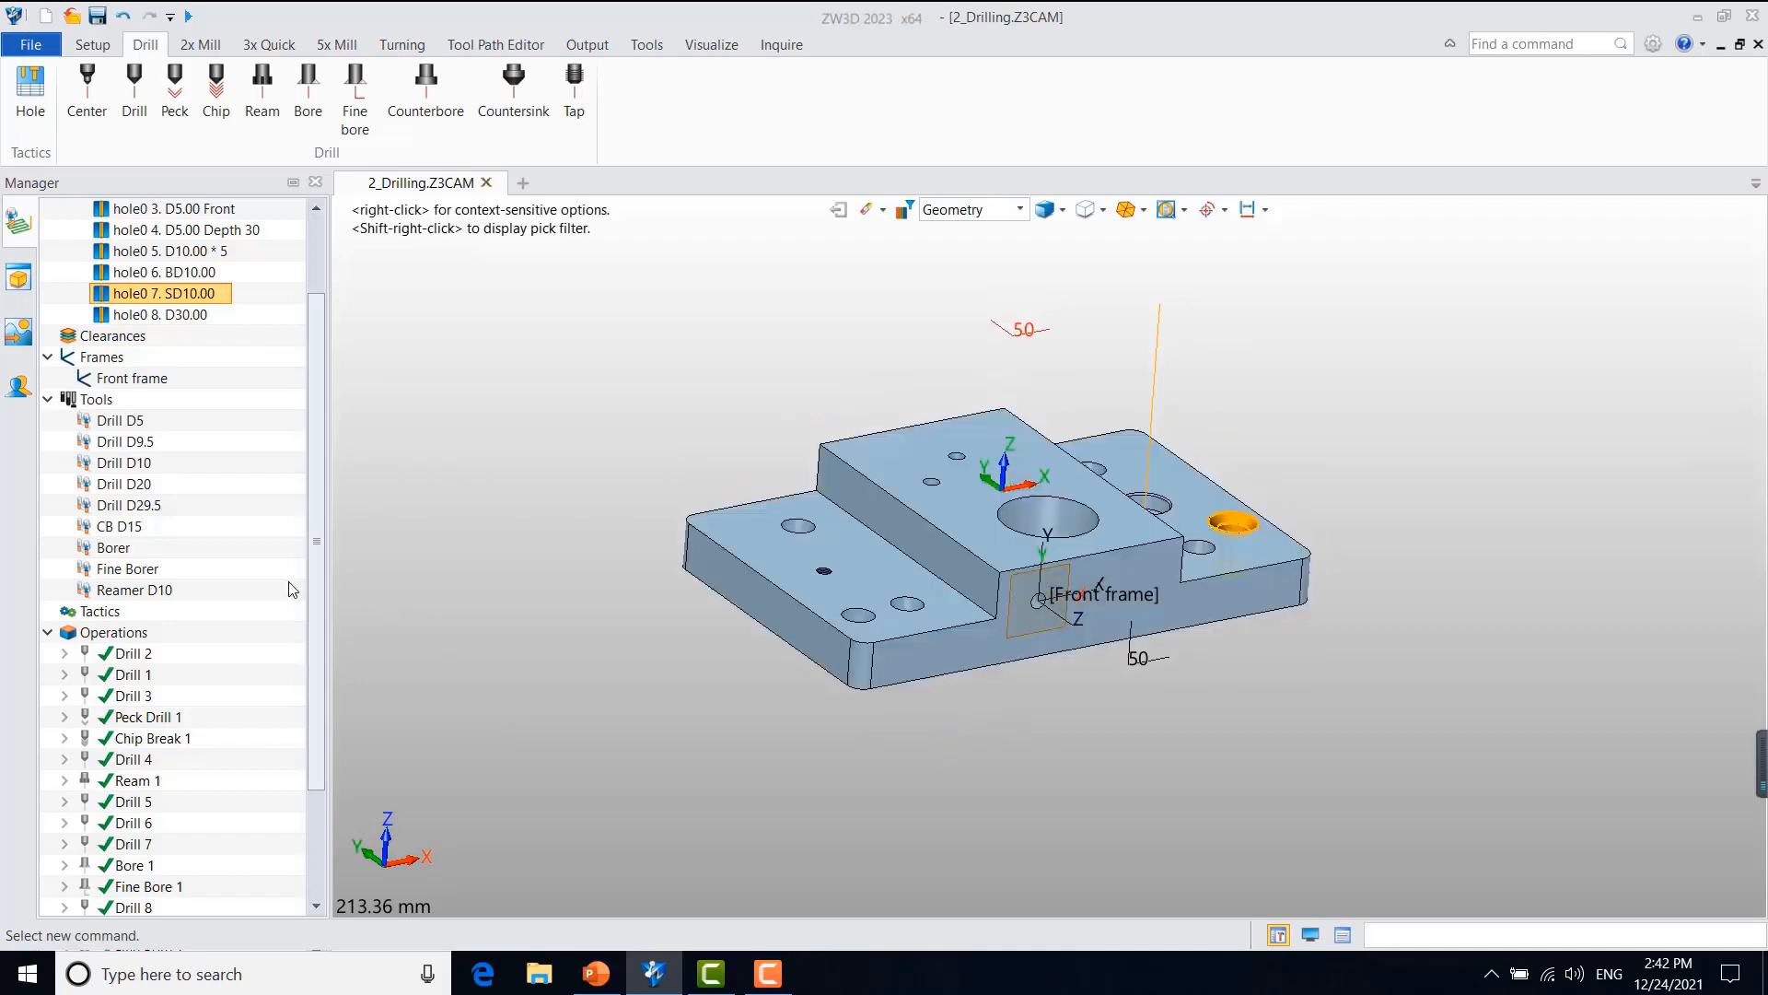
Step: Duplicate Drill 8 and remove the hole0 6. BD10.00 feature from the copy
drag(318, 584, 318, 689)
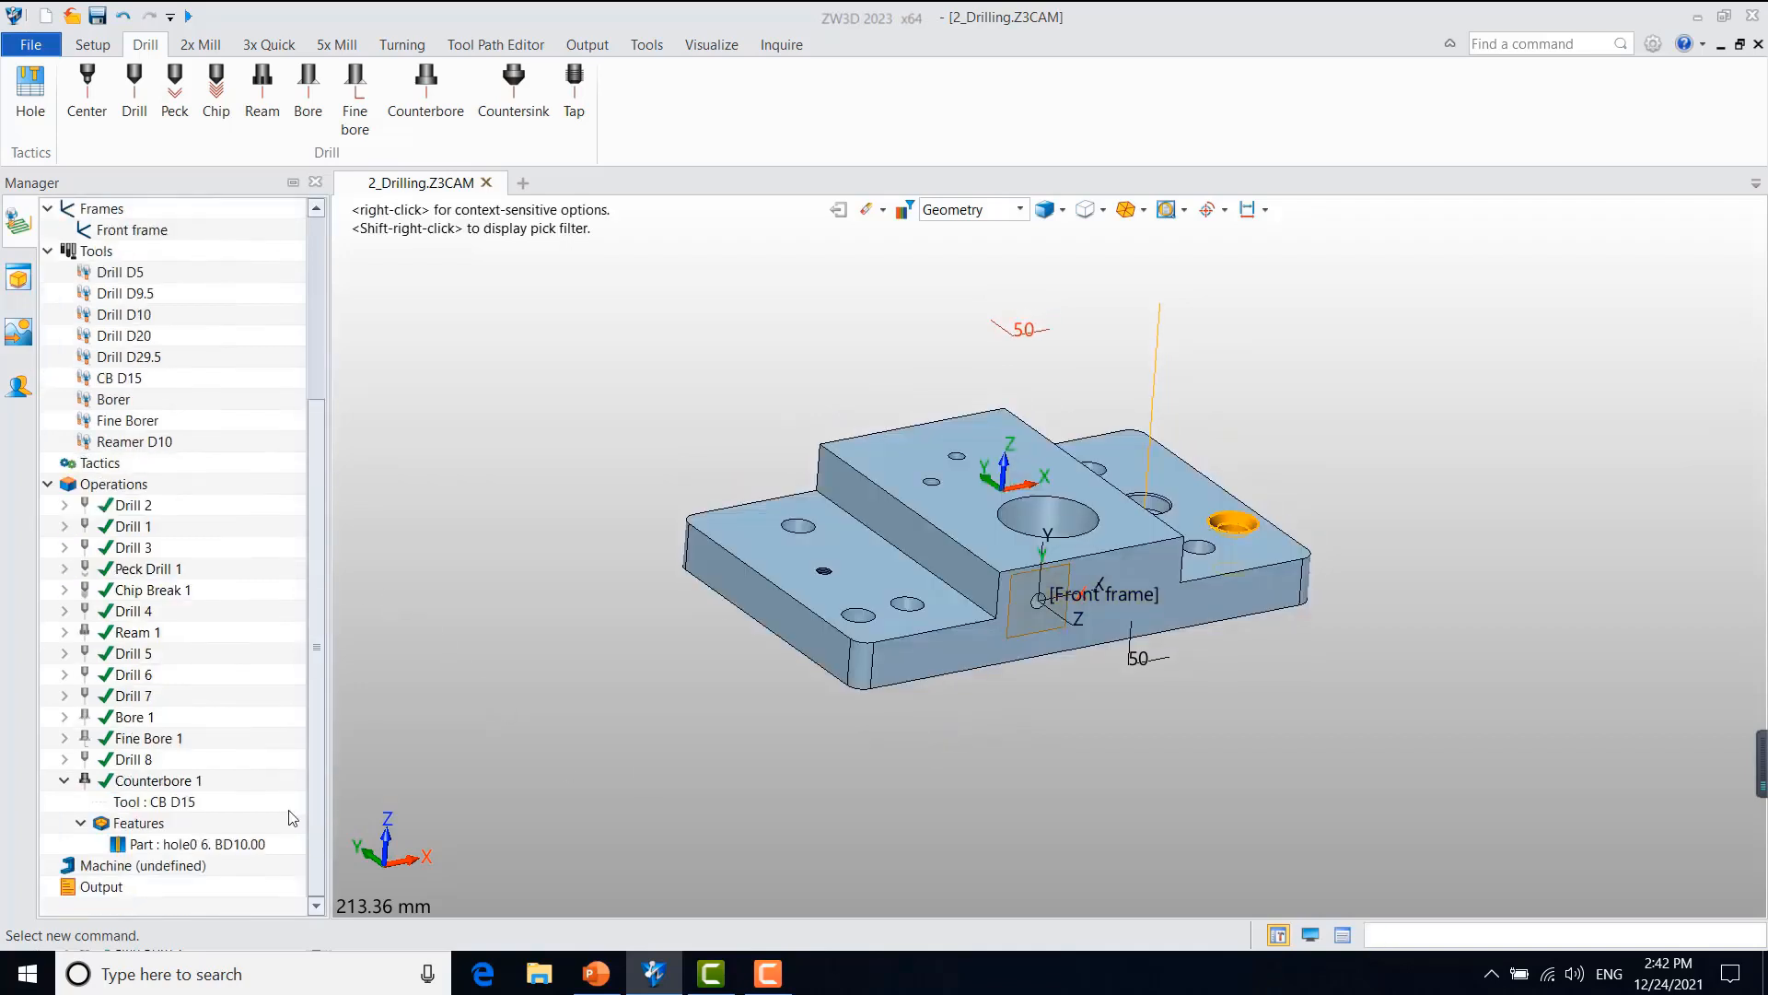
click(125, 759)
right_click(124, 759)
click(228, 394)
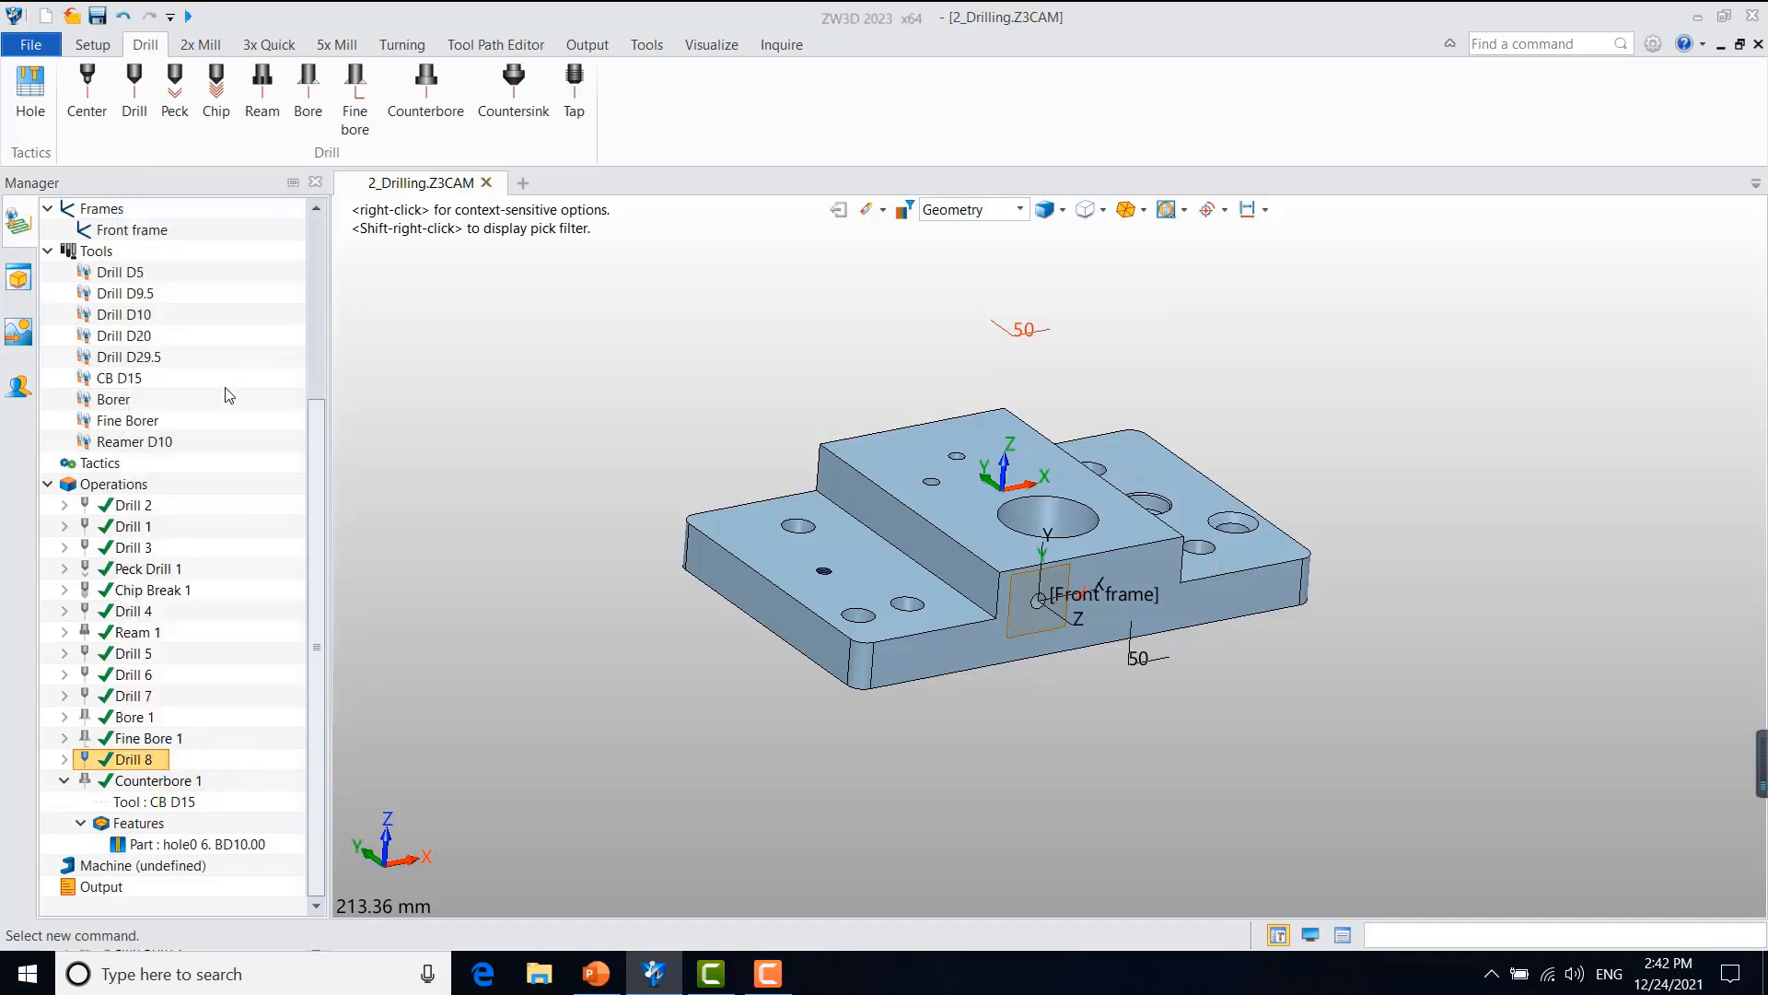
scroll(189, 870, down, 2)
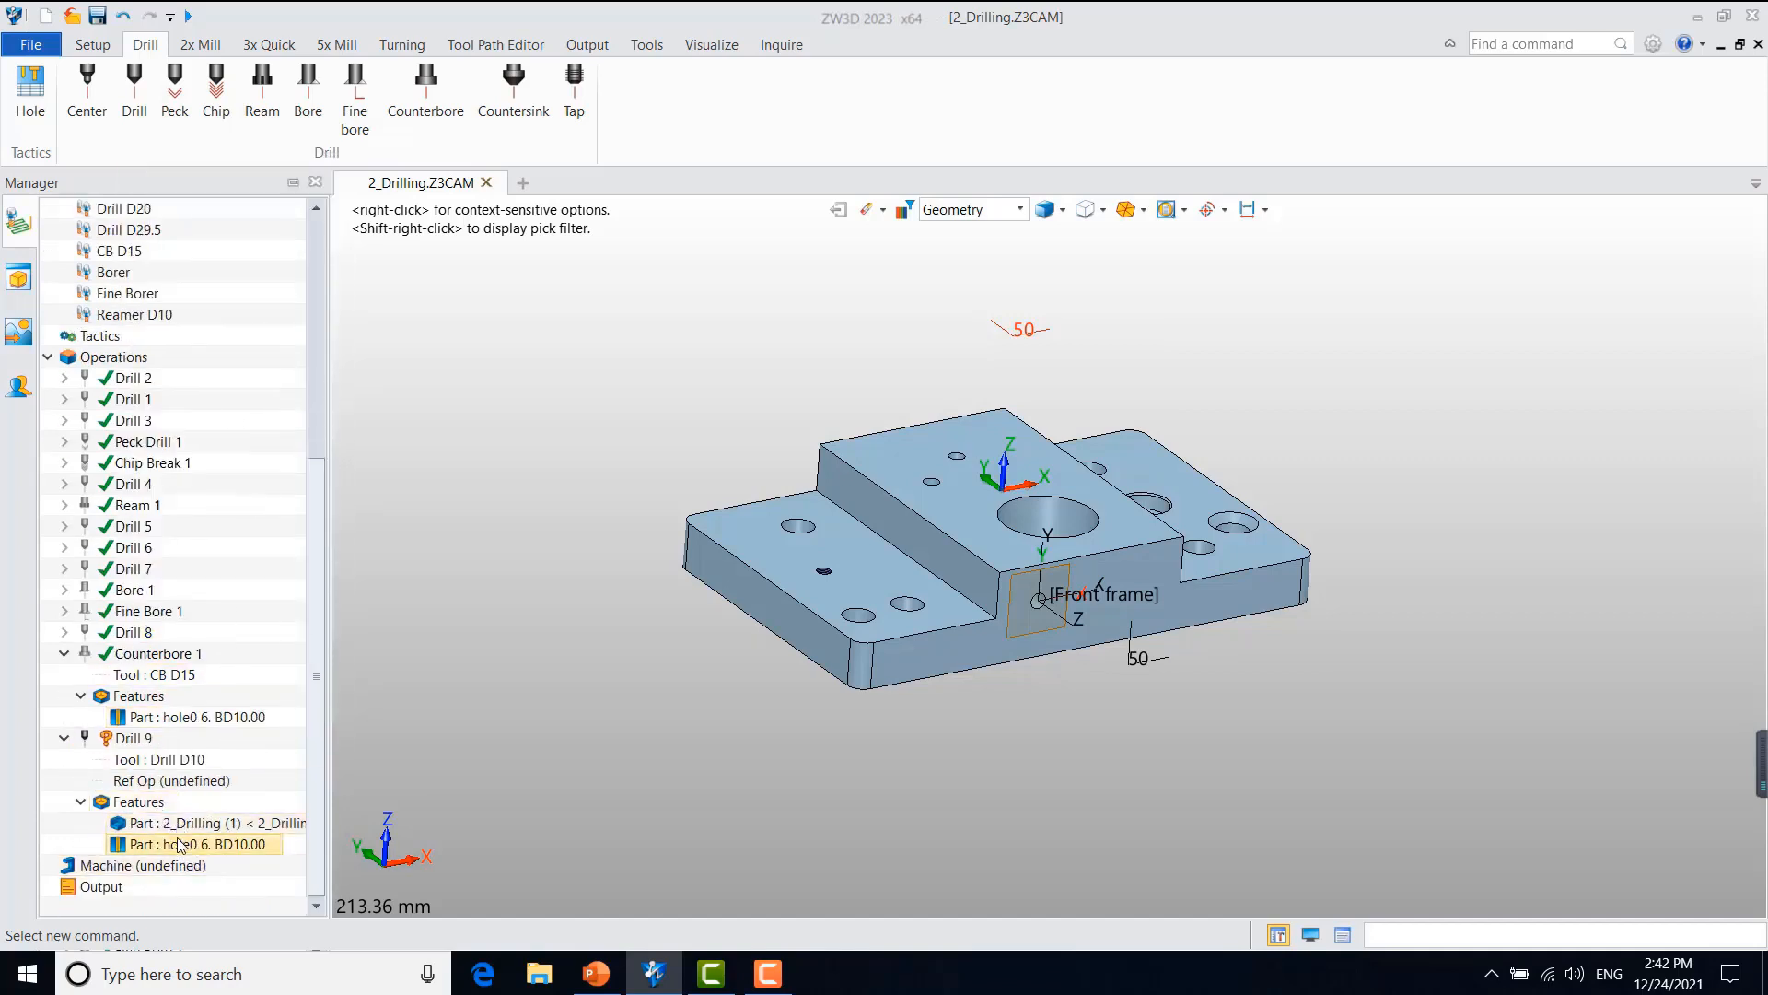
right_click(179, 844)
click(216, 876)
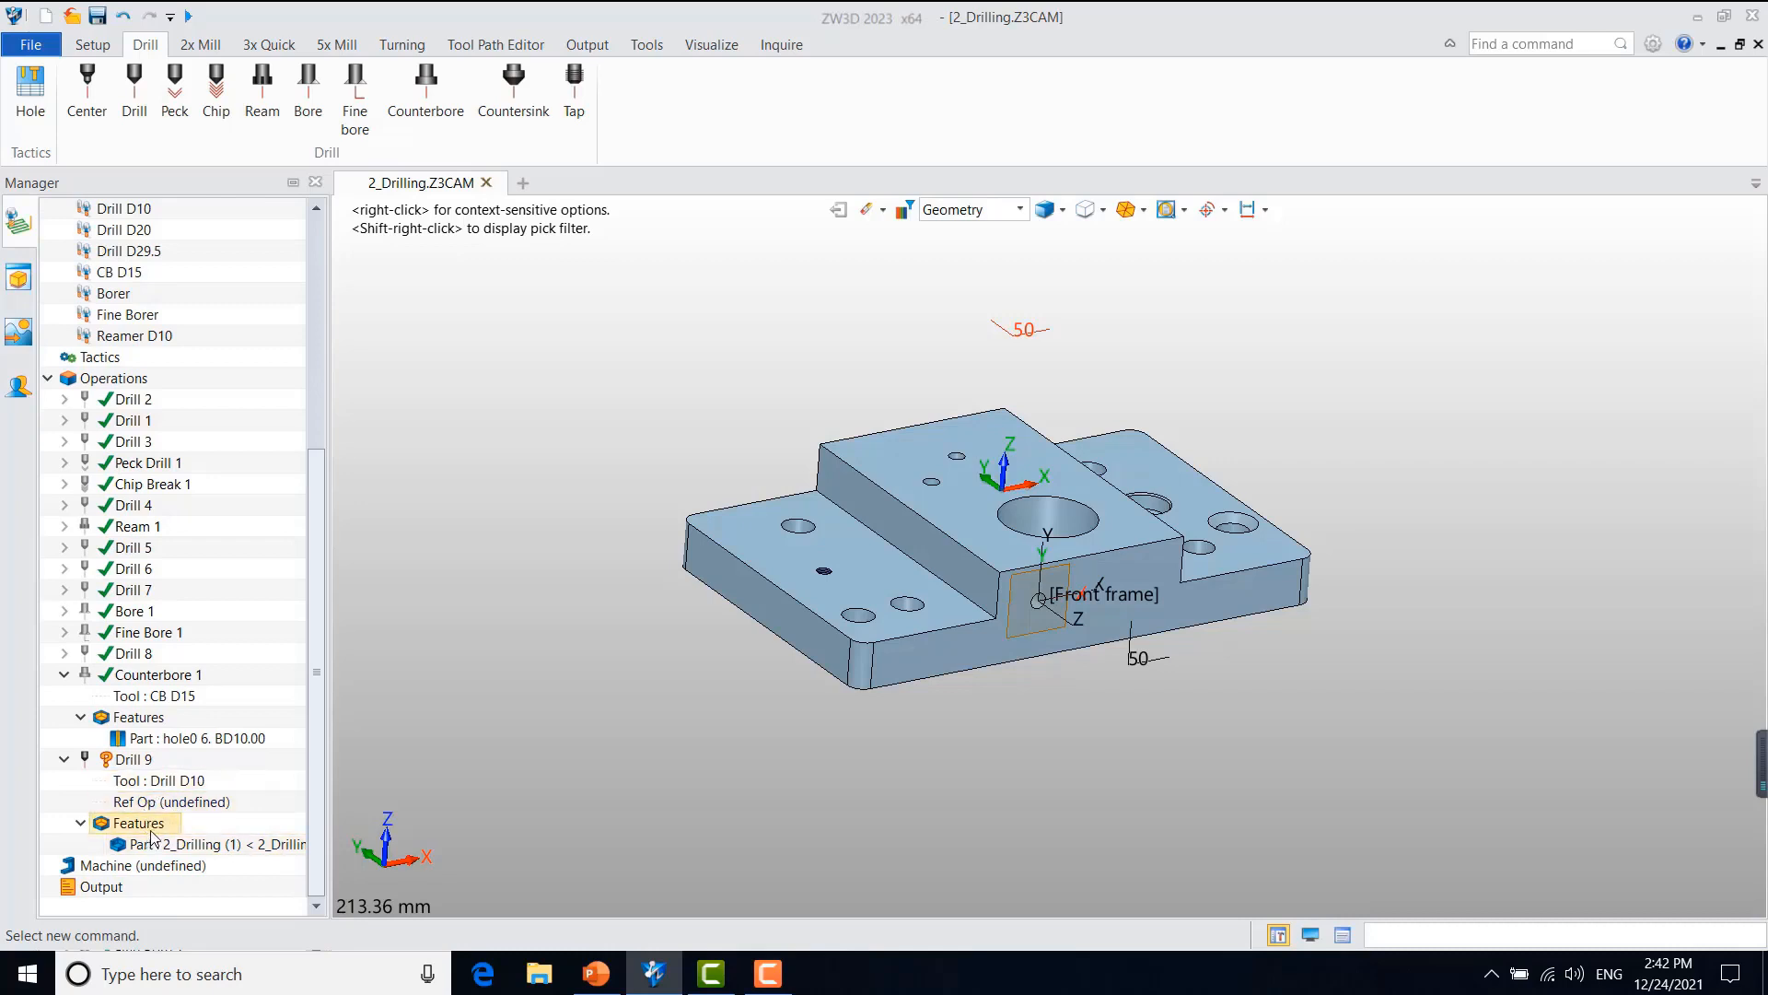
Step: Add the hole0 7. SD10.00 feature to Drill 9 and calculate its toolpath
right_click(153, 835)
click(193, 849)
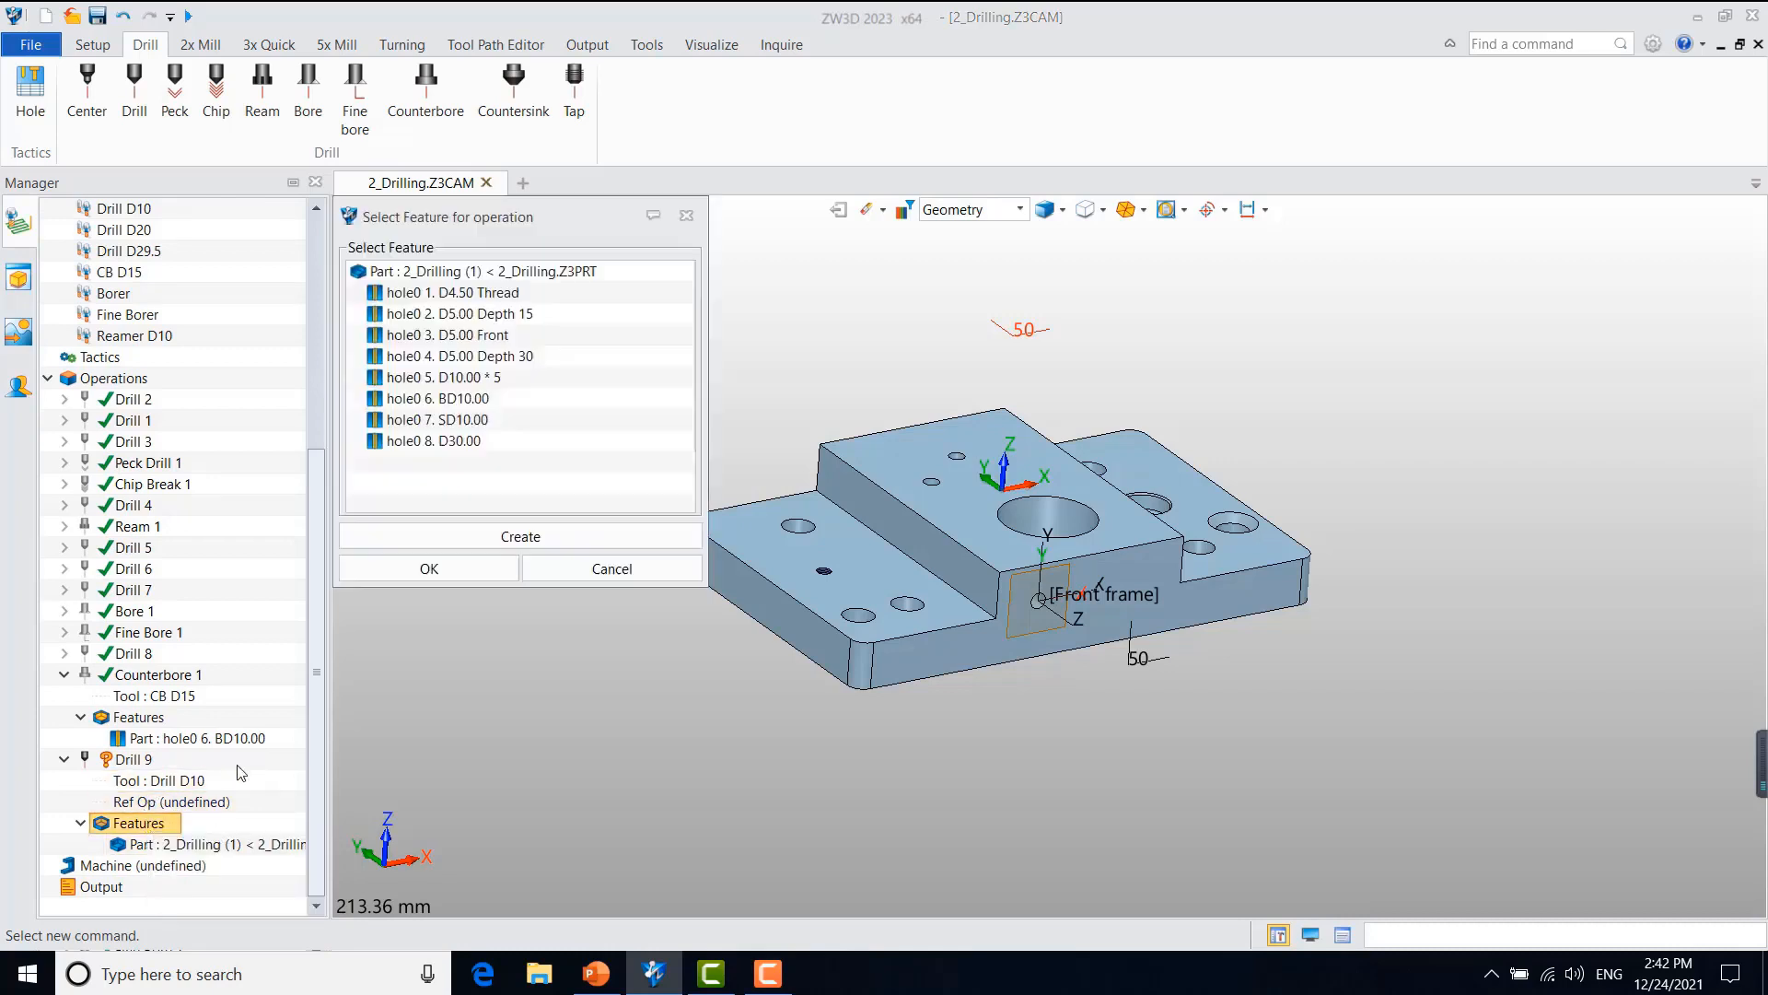
click(443, 422)
click(429, 569)
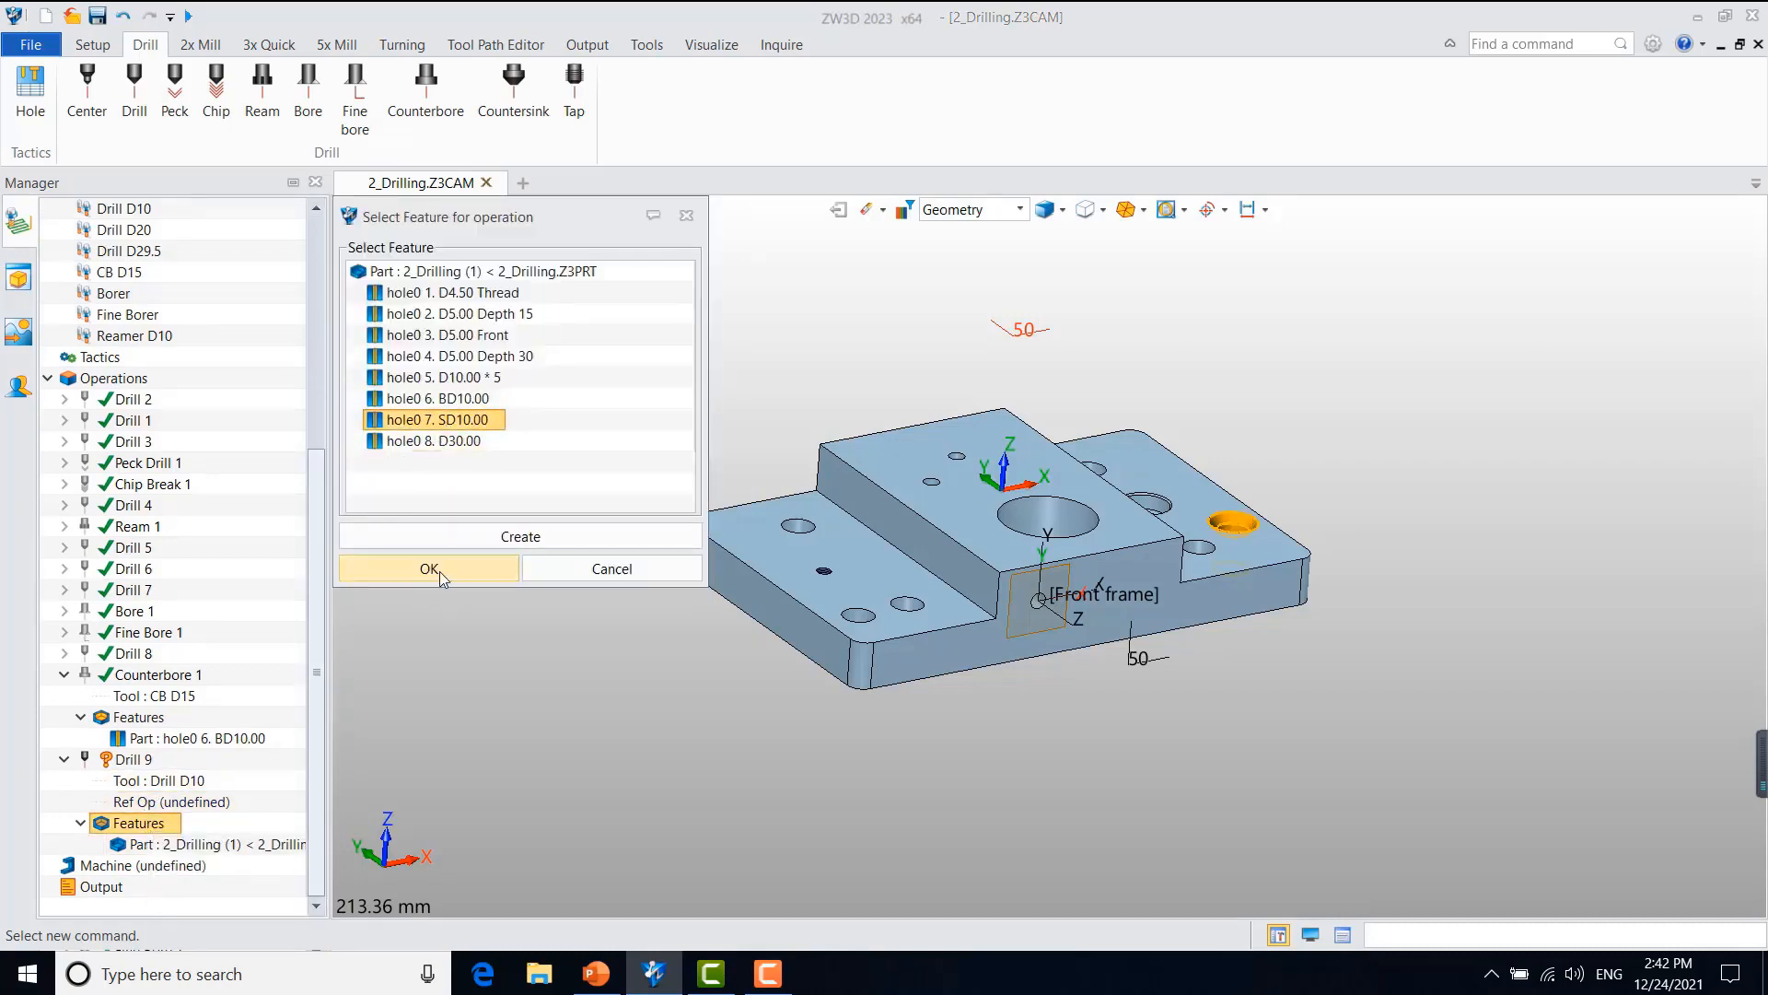
right_click(138, 762)
click(250, 204)
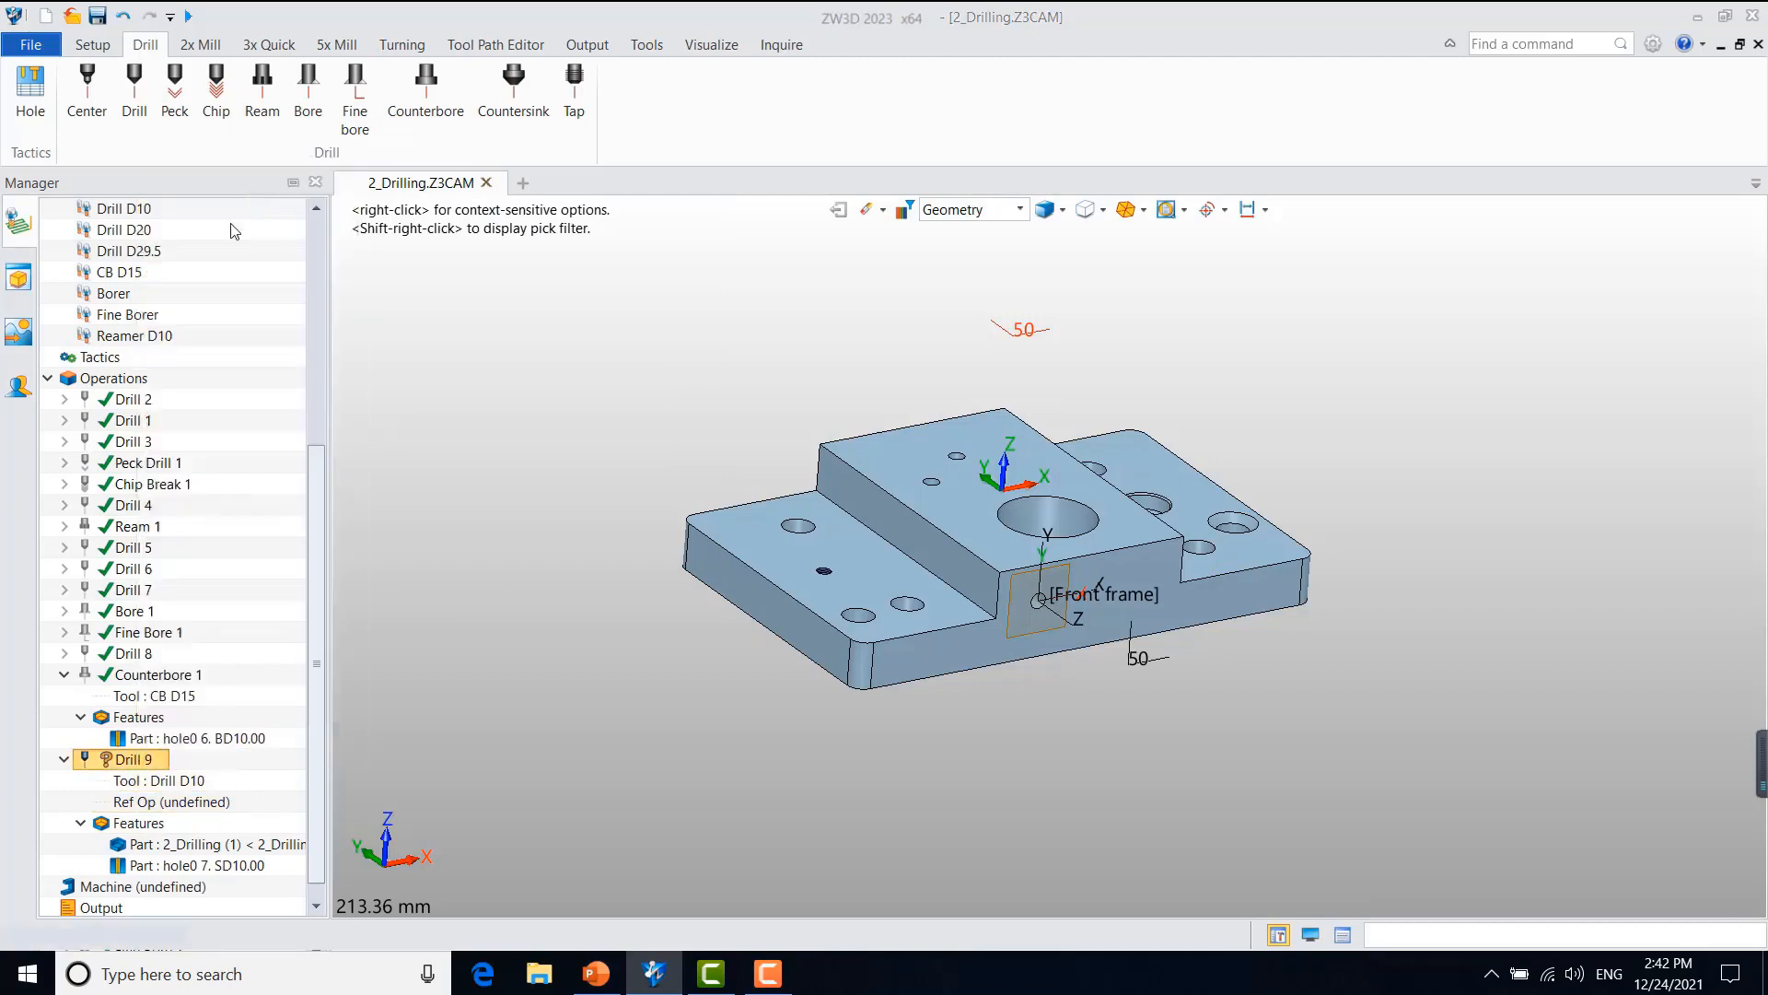
click(63, 760)
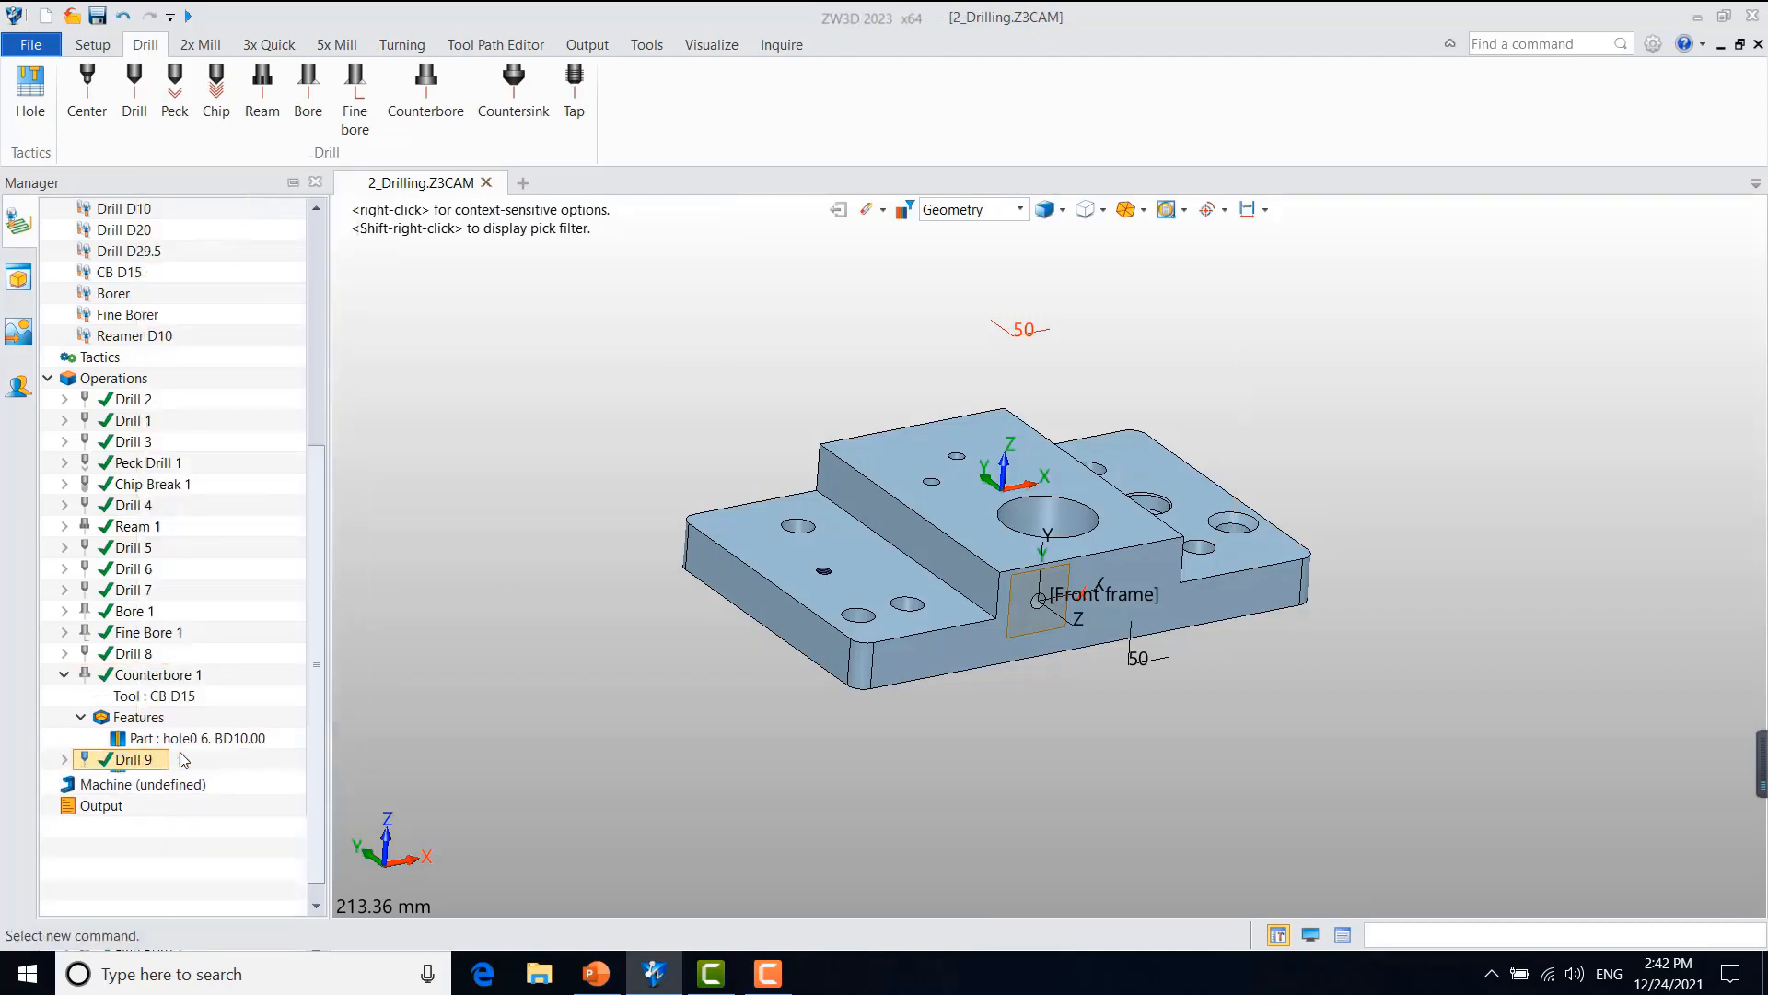
click(64, 760)
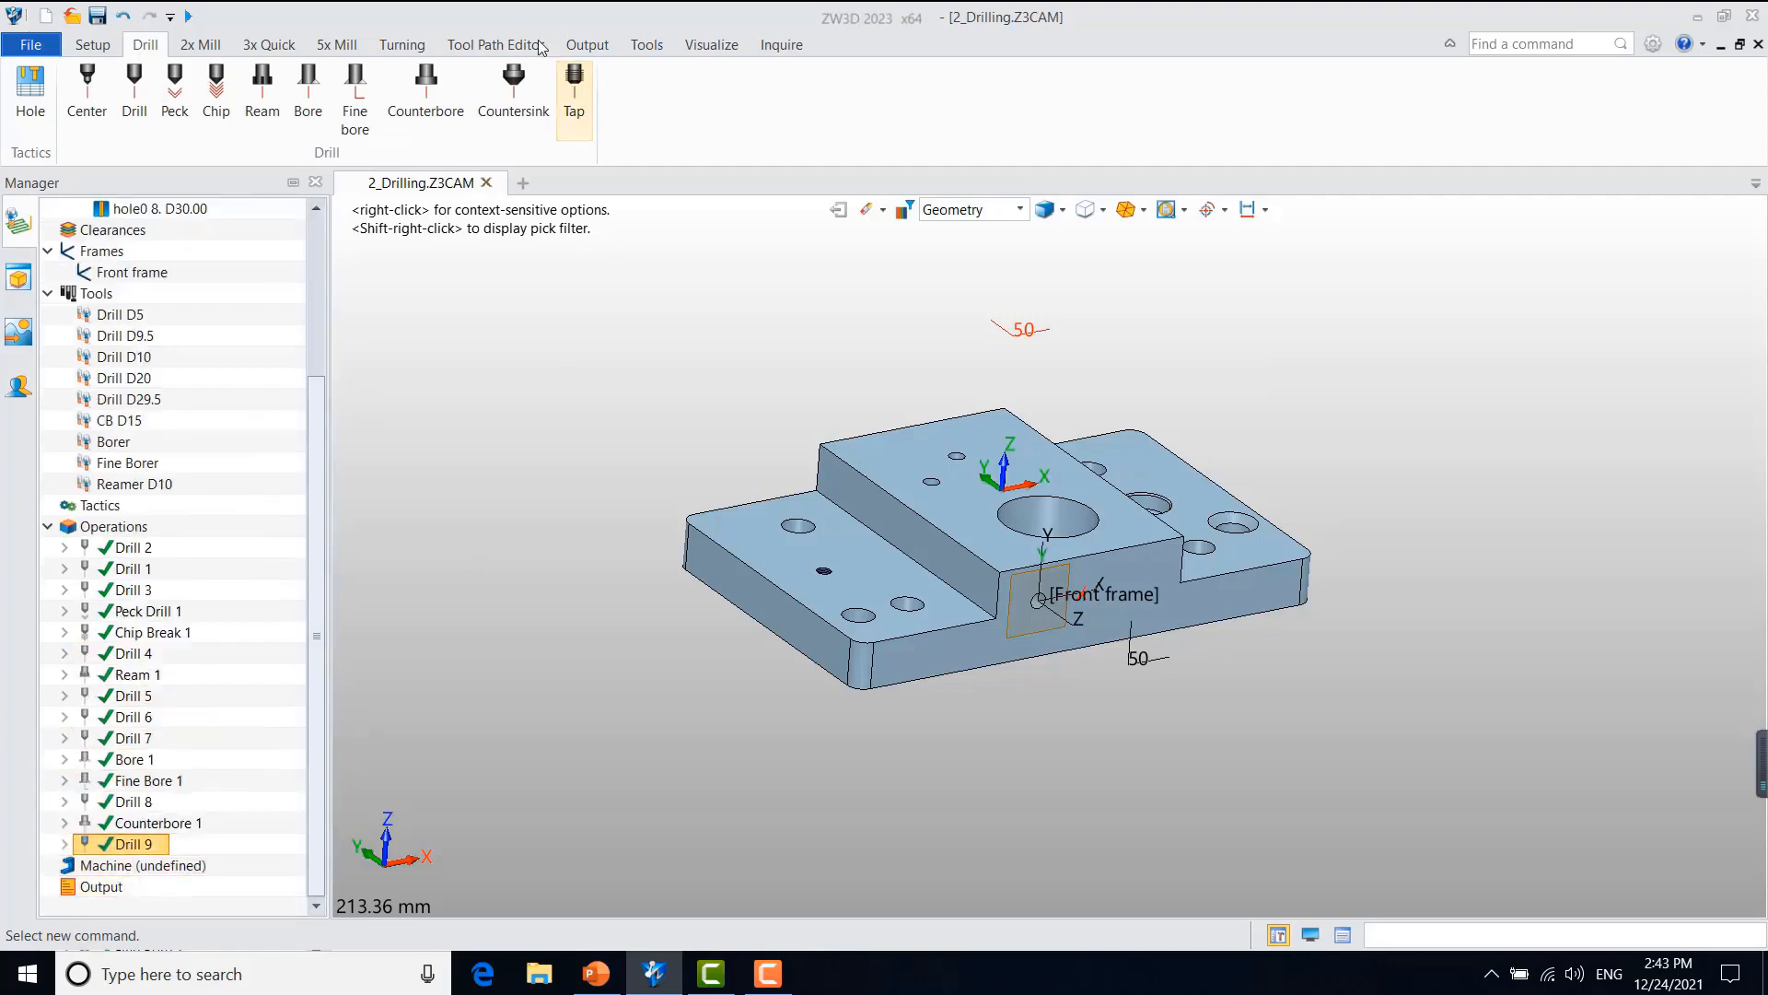
Step: Create a countersink operation for the hole0 7. SD10.00 feature with a new countersink tool named CS D, and calculate its toolpath
click(527, 94)
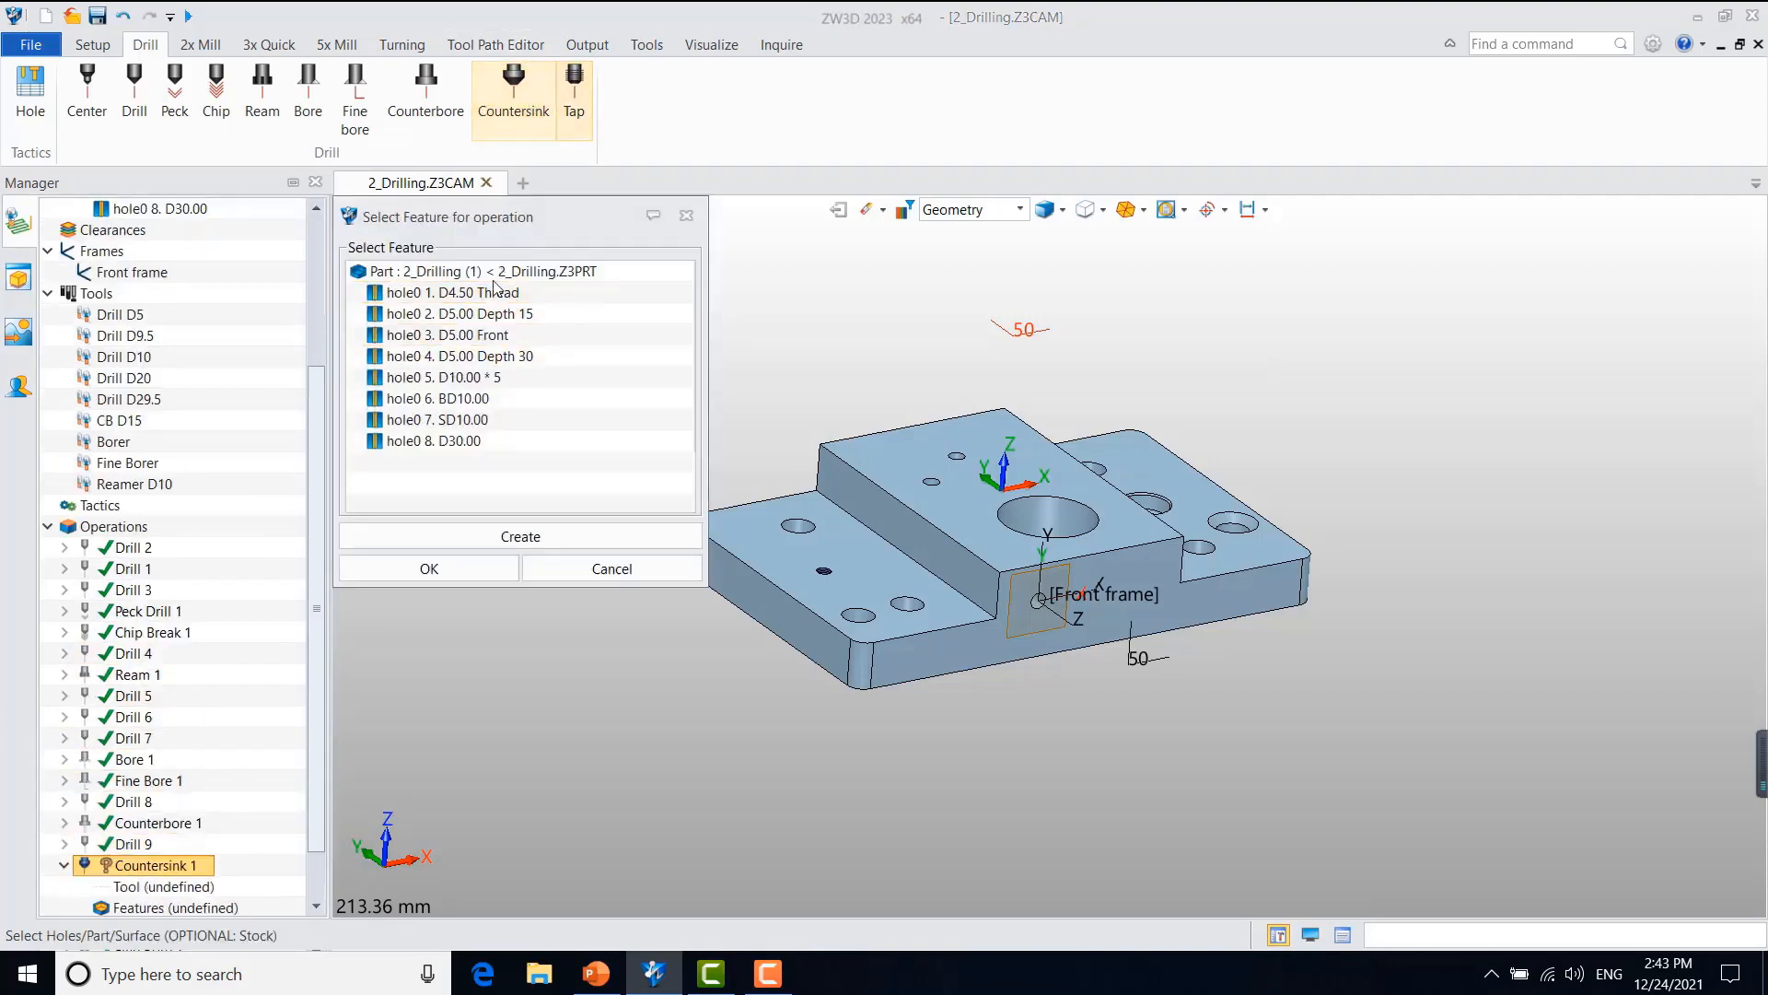
click(467, 566)
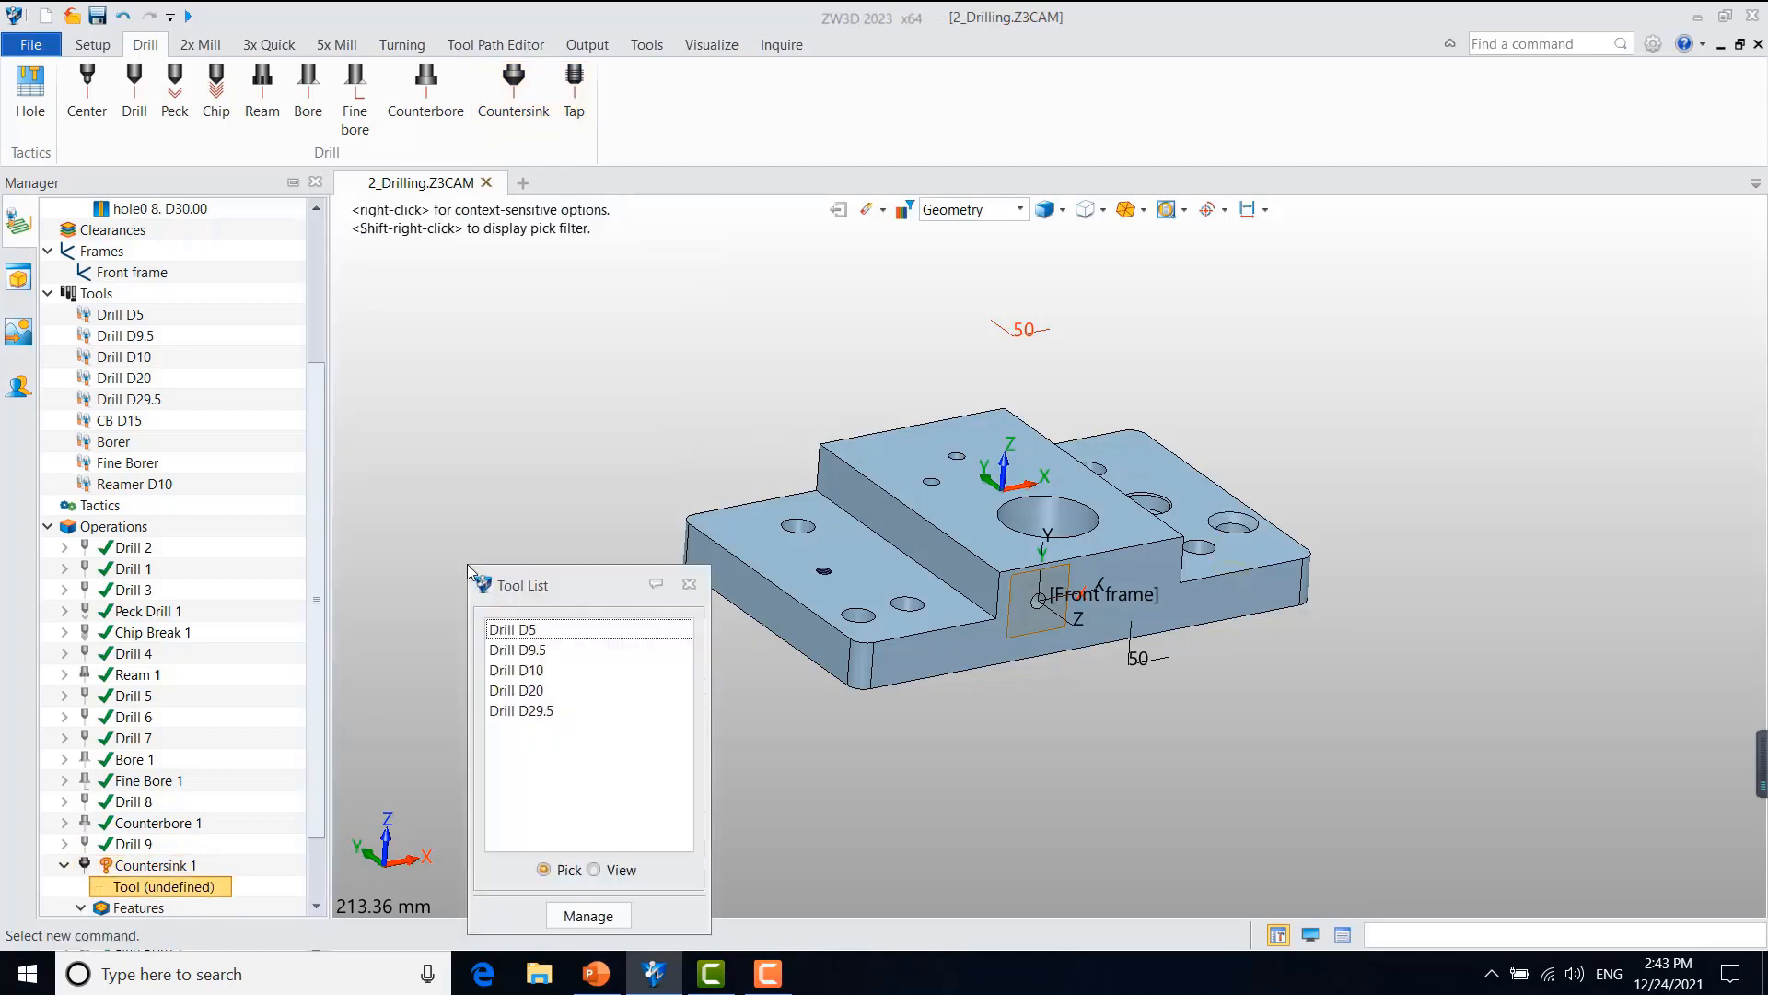
click(586, 915)
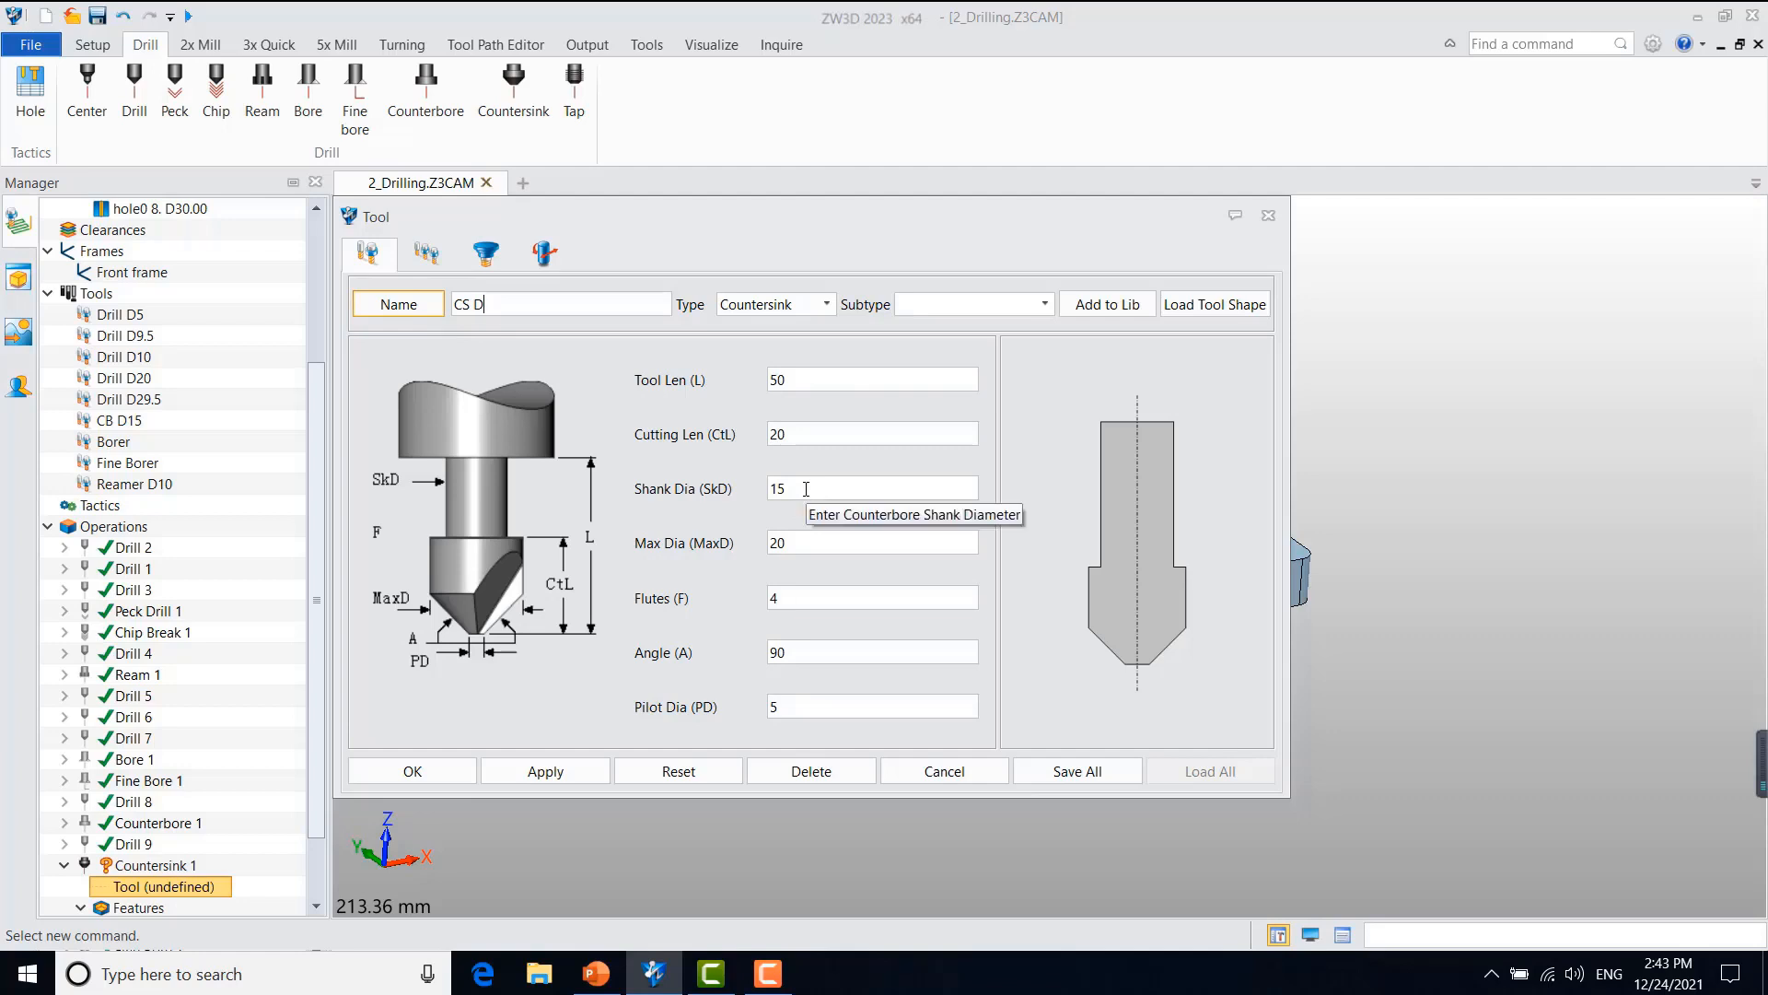
double_click(781, 543)
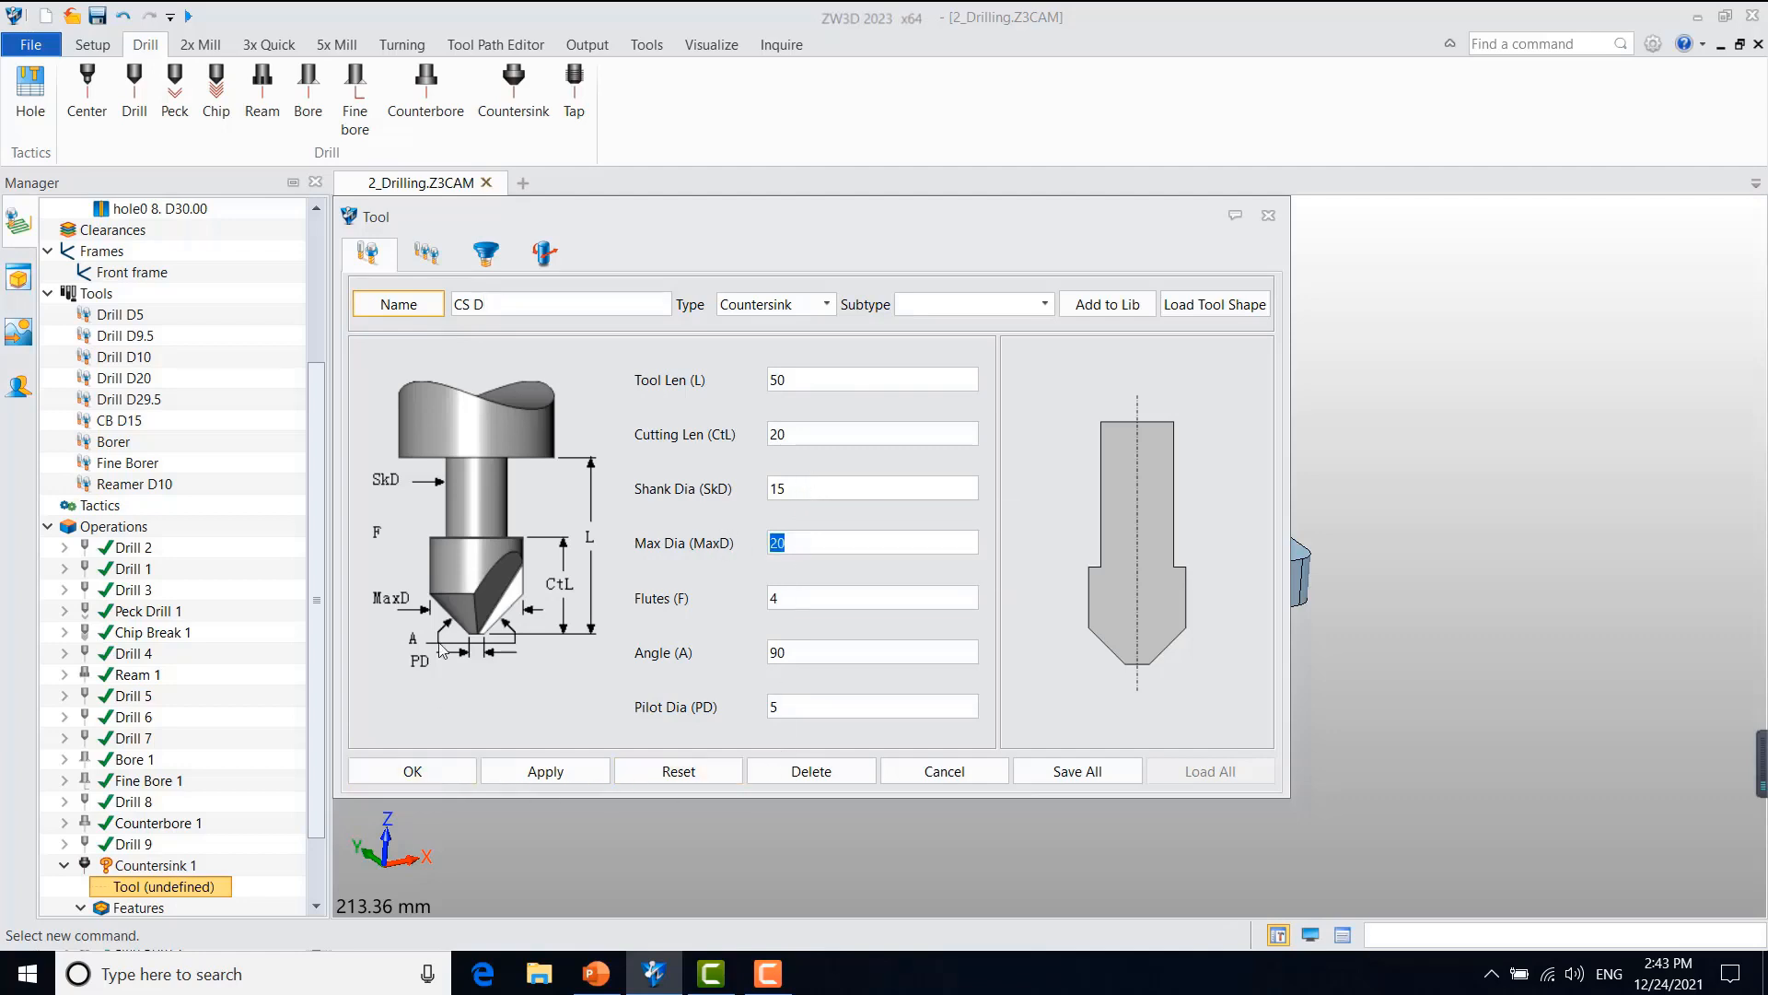
click(440, 253)
double_click(800, 333)
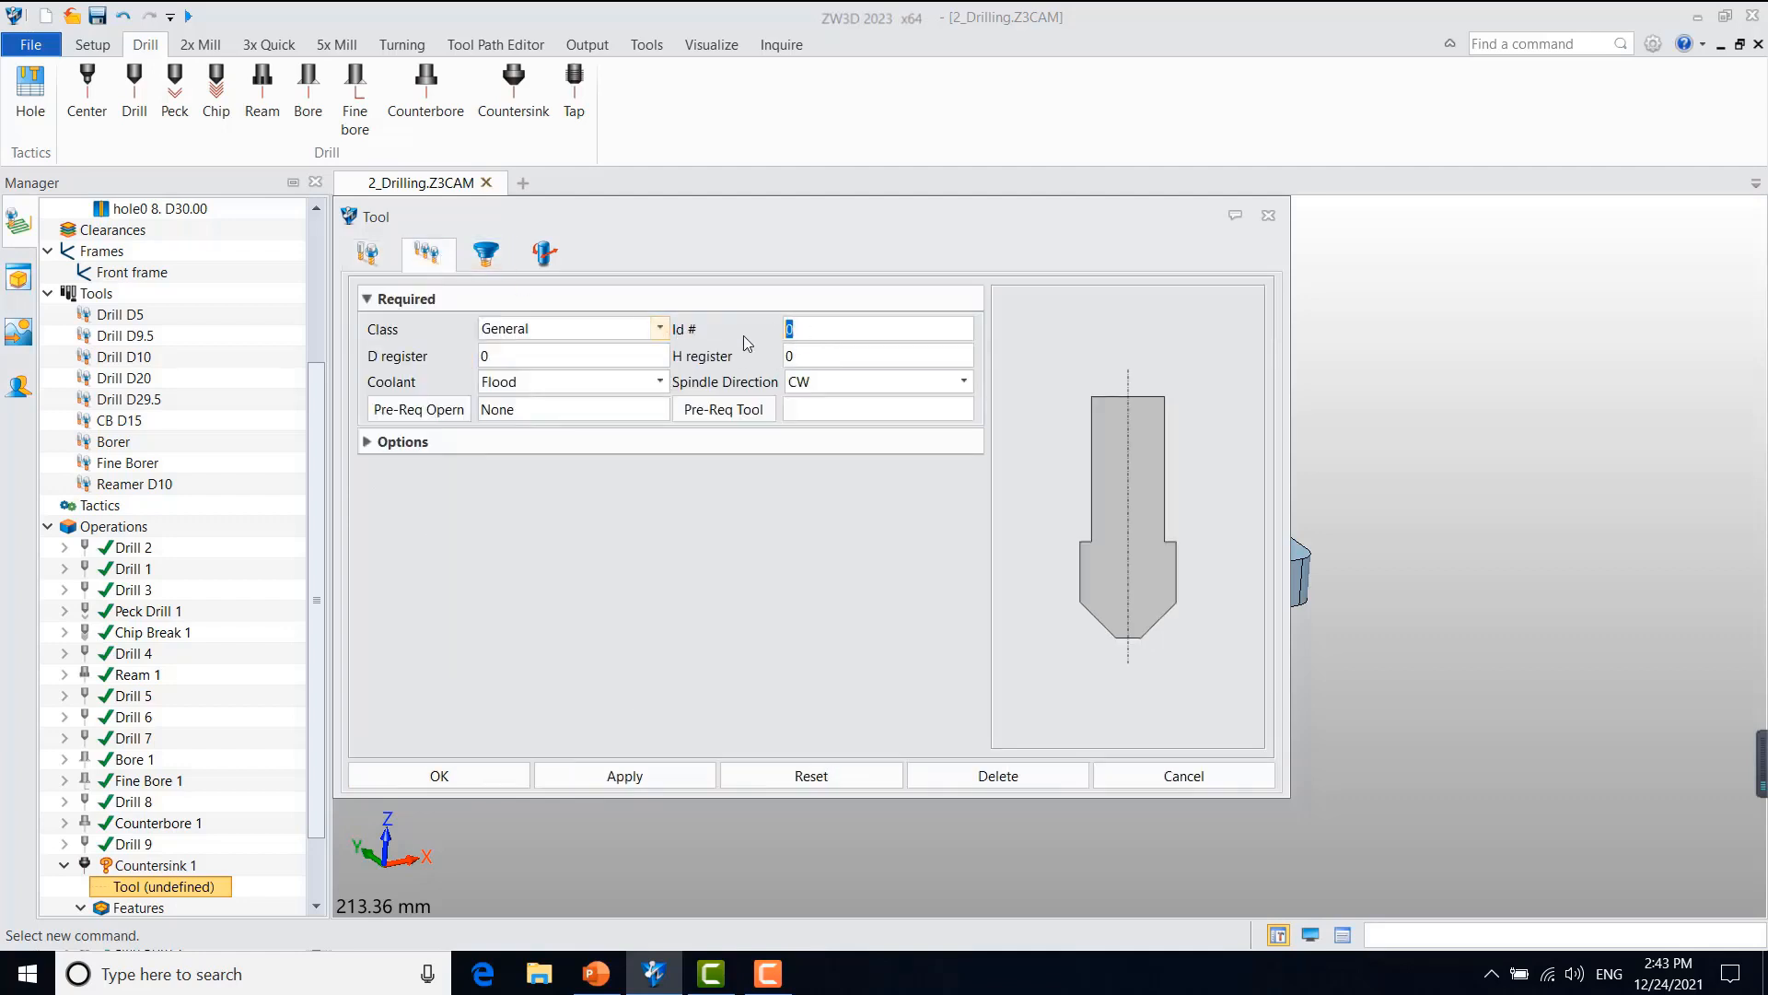
click(482, 776)
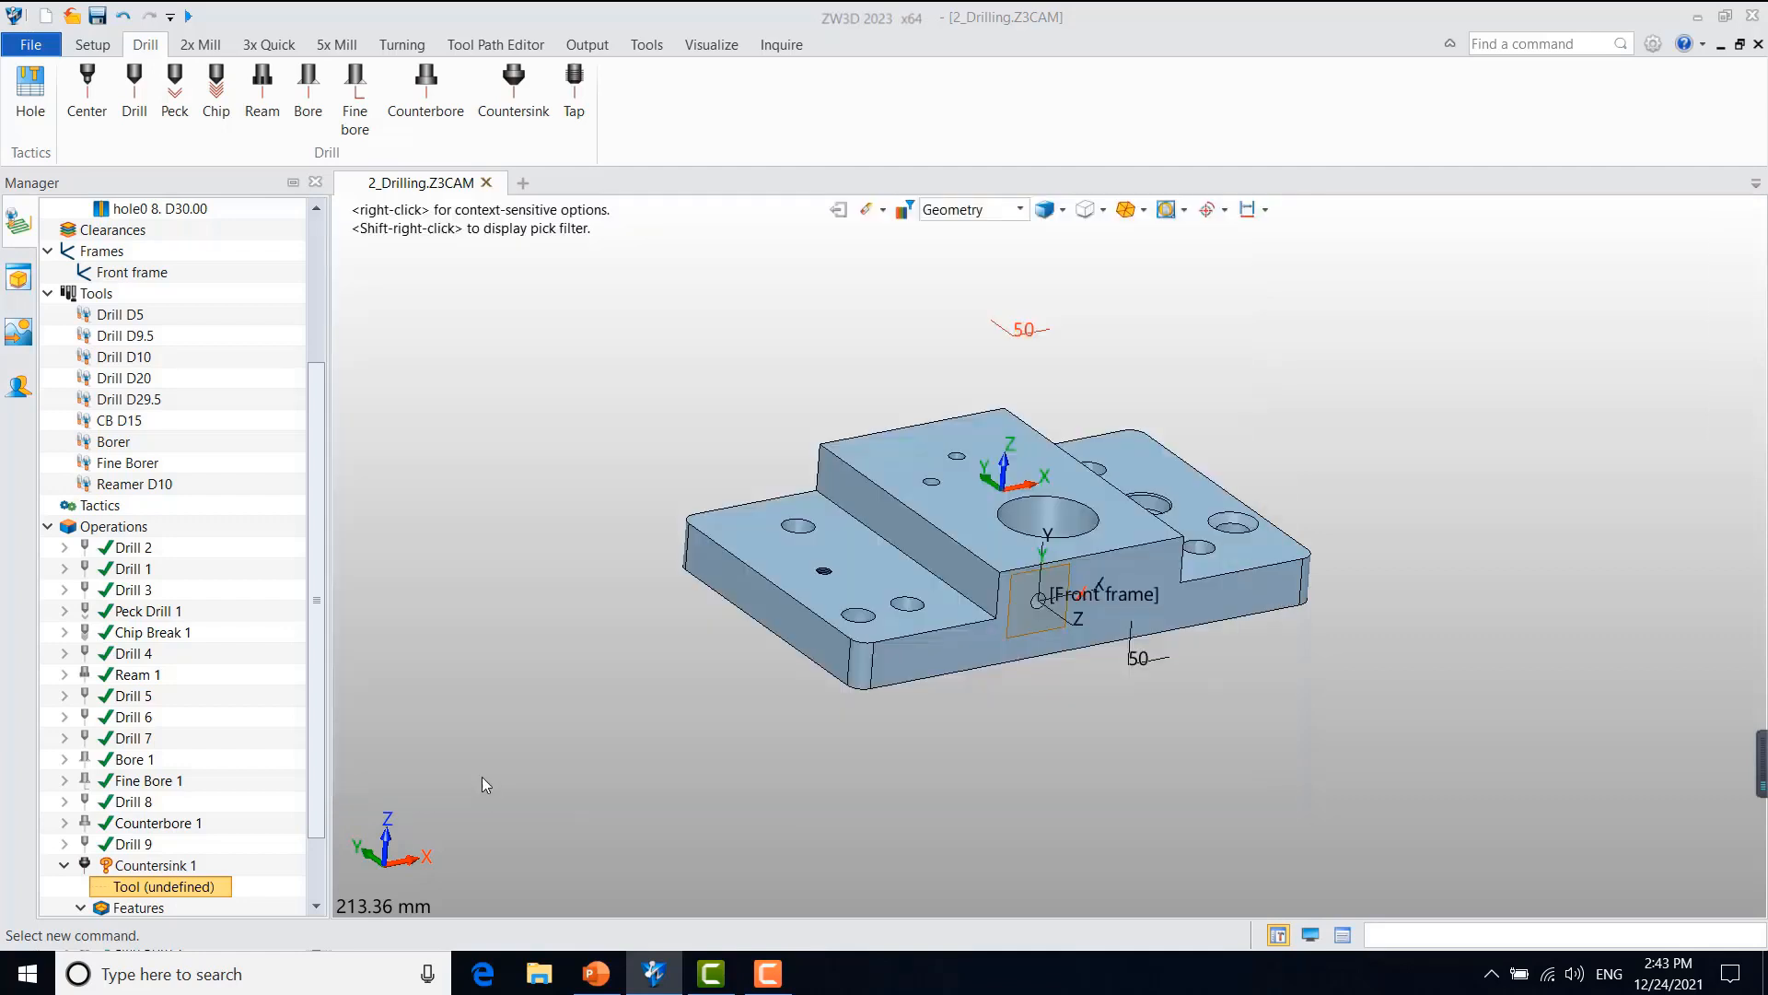
click(932, 600)
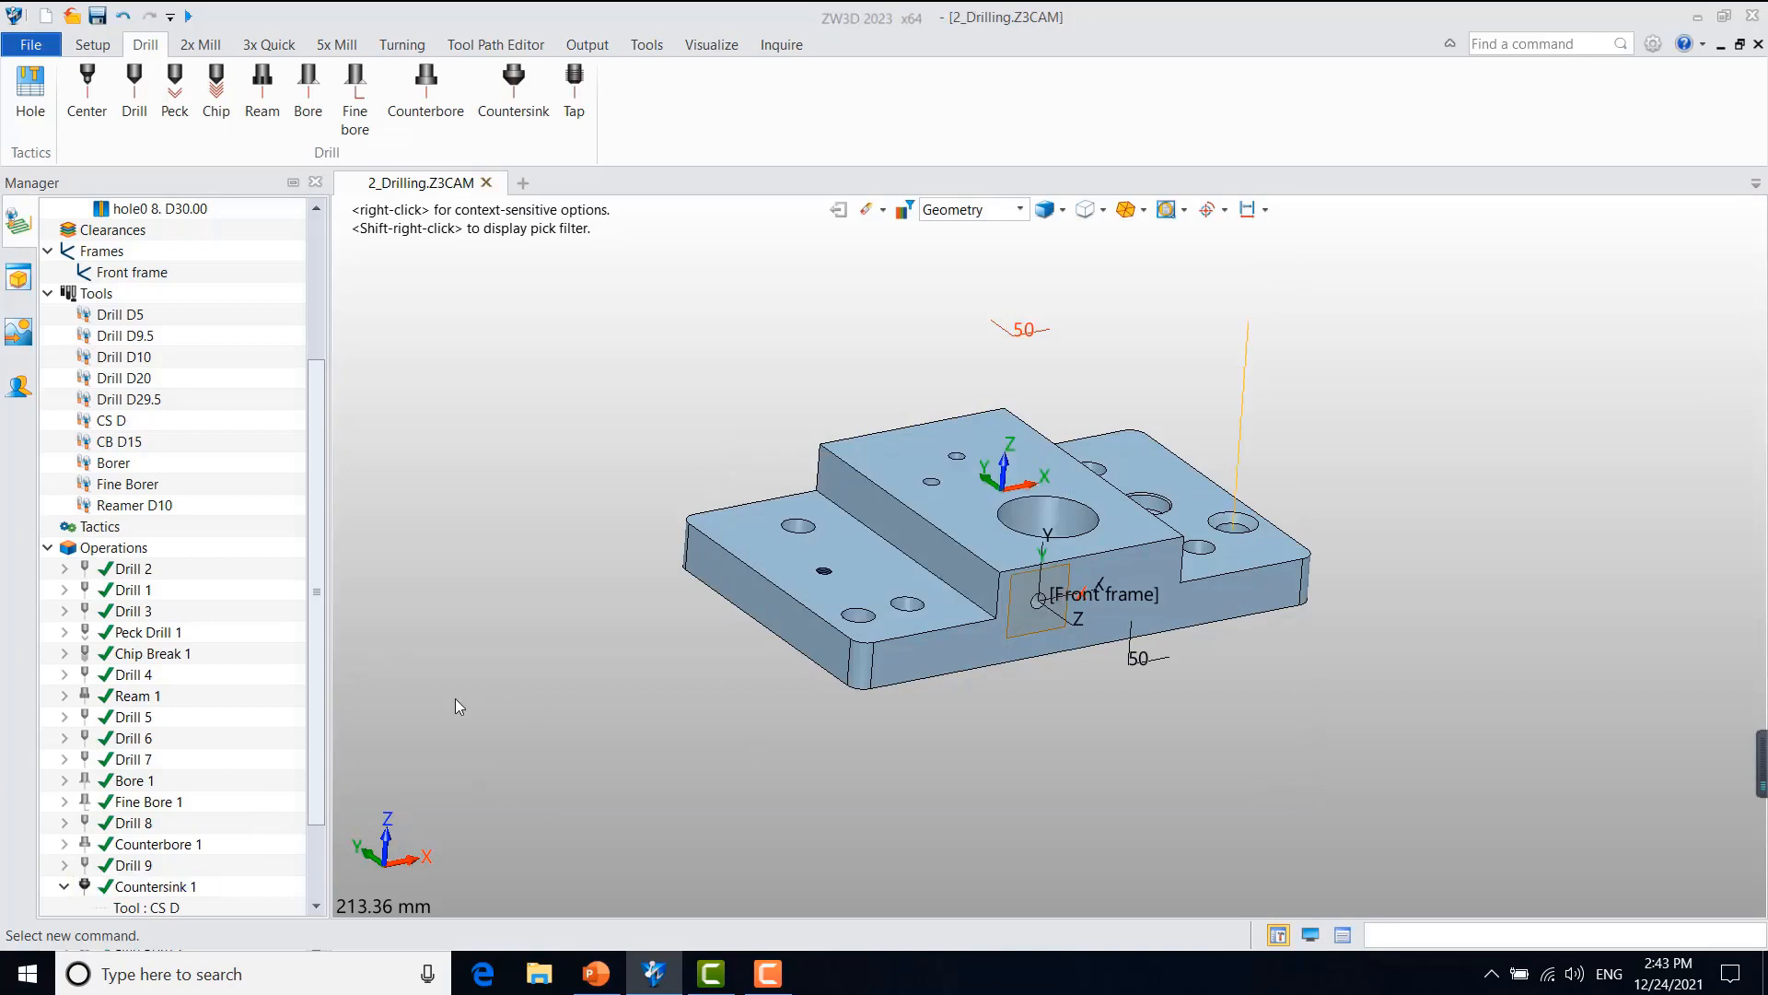
Step: Verify the Countersink 1 toolpath, advancing the tool move by move until it reaches the cutting depth in the hole
right_click(117, 784)
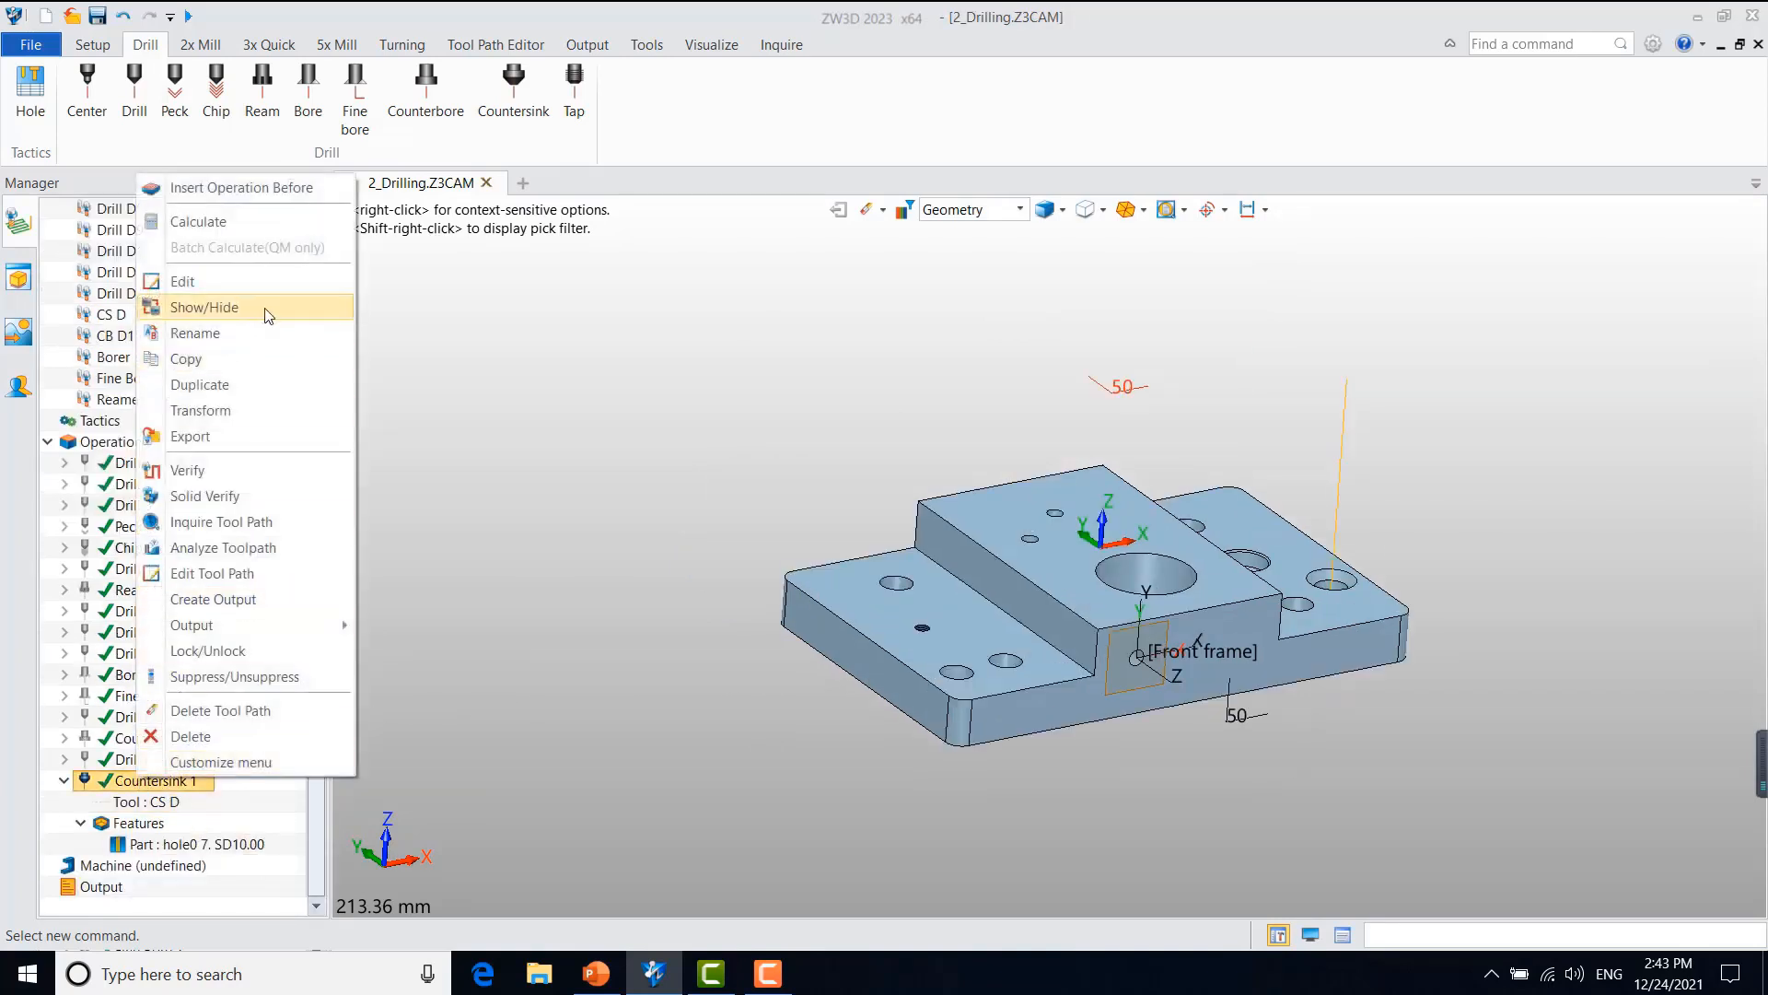
click(230, 468)
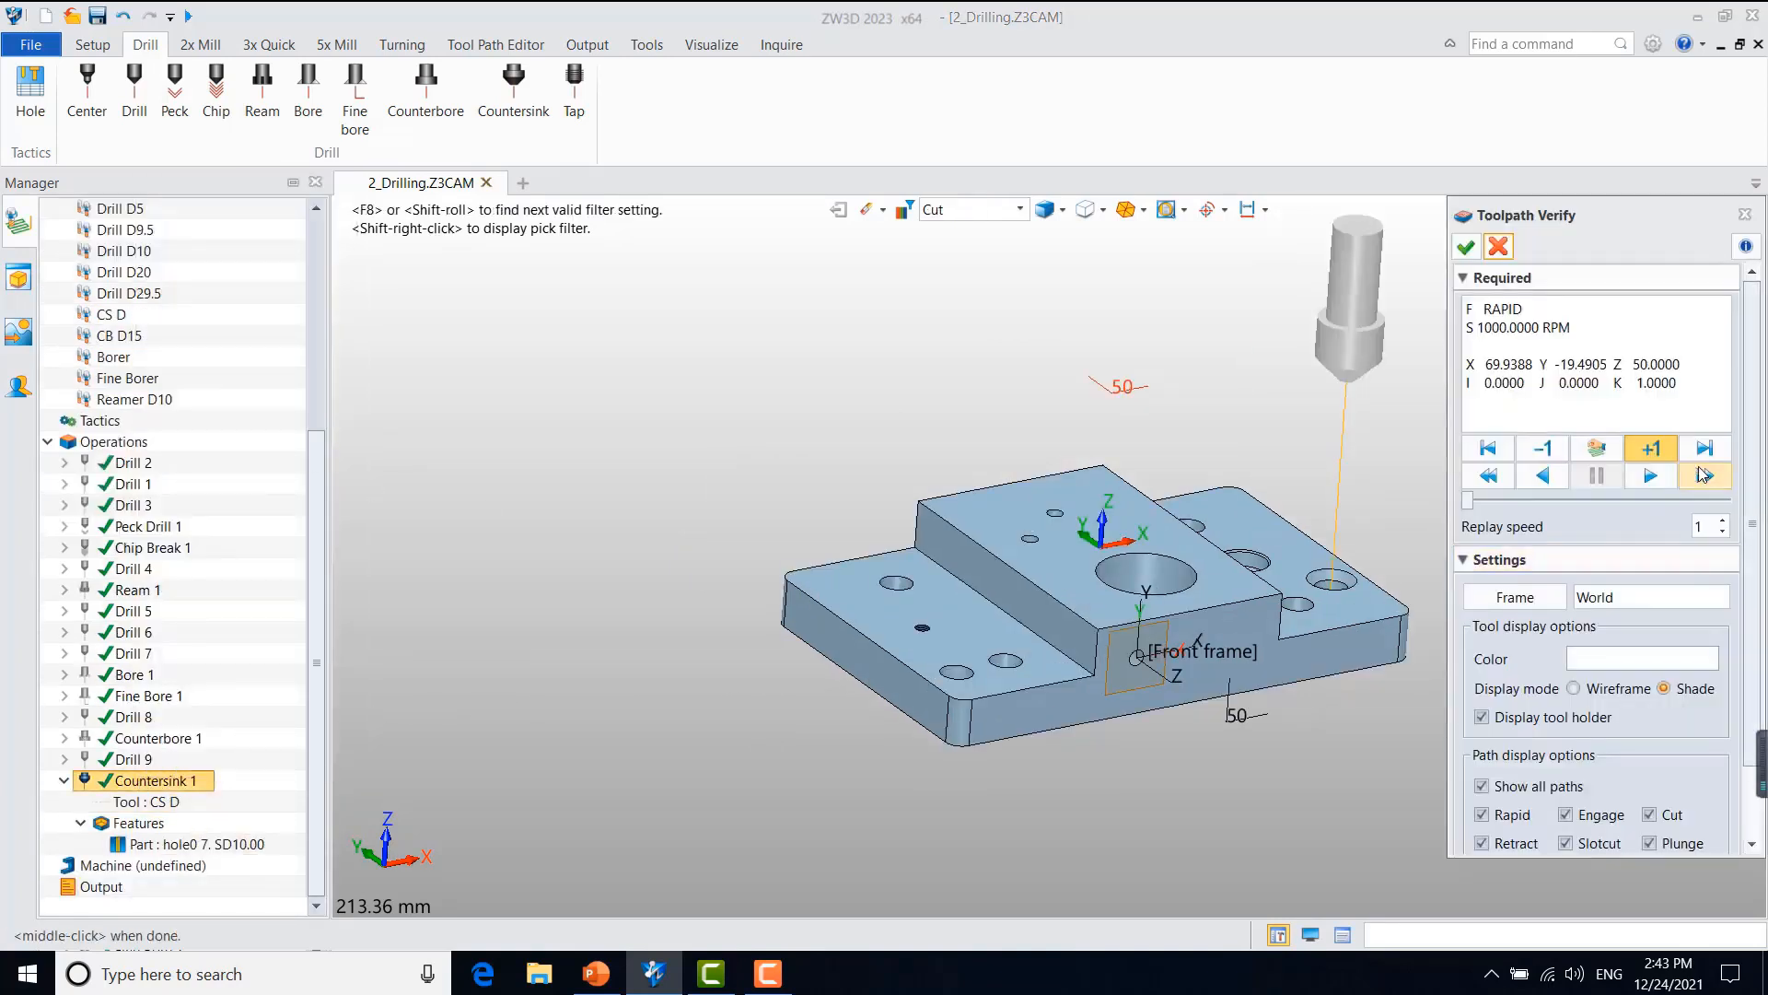
click(1660, 449)
click(1660, 449)
click(1660, 450)
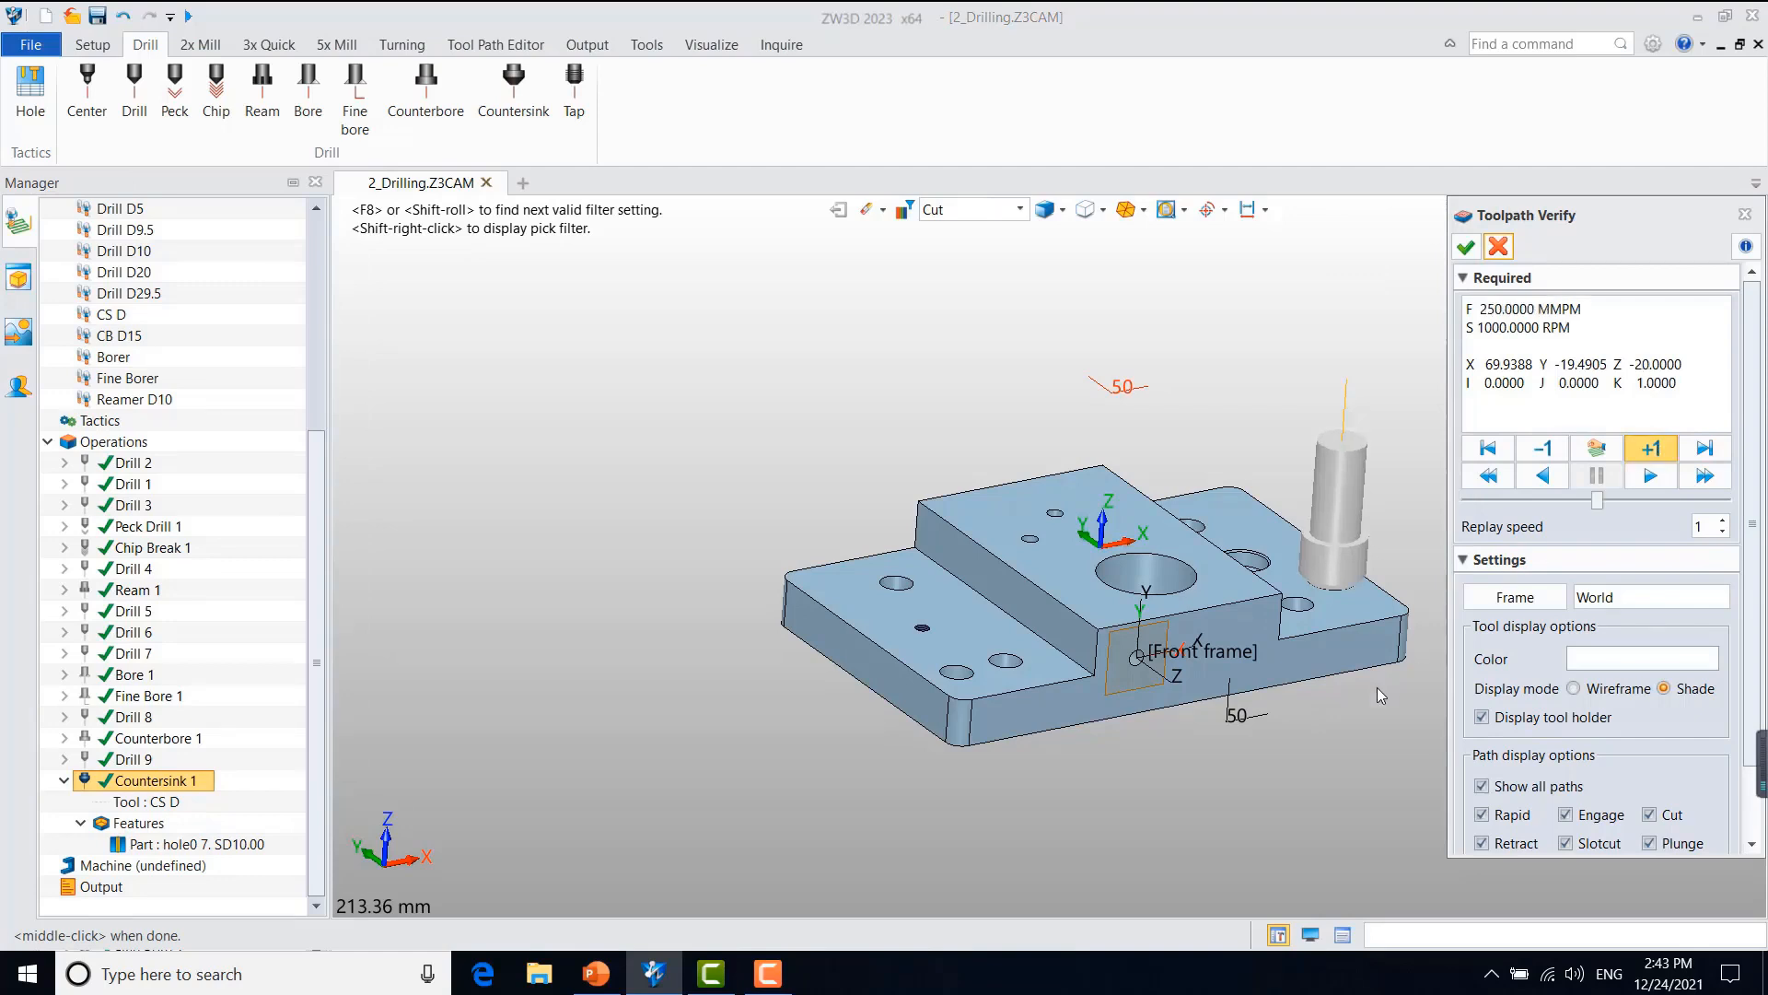
Step: Examine in wireframe from the front how the countersink tool's cone meets the chamfer of the hole, and close the toolpath verification
mouse_move(1355, 708)
right_down()
mouse_move(1326, 663)
mouse_move(1302, 663)
mouse_move(1323, 680)
right_up()
key(ctrl+f)
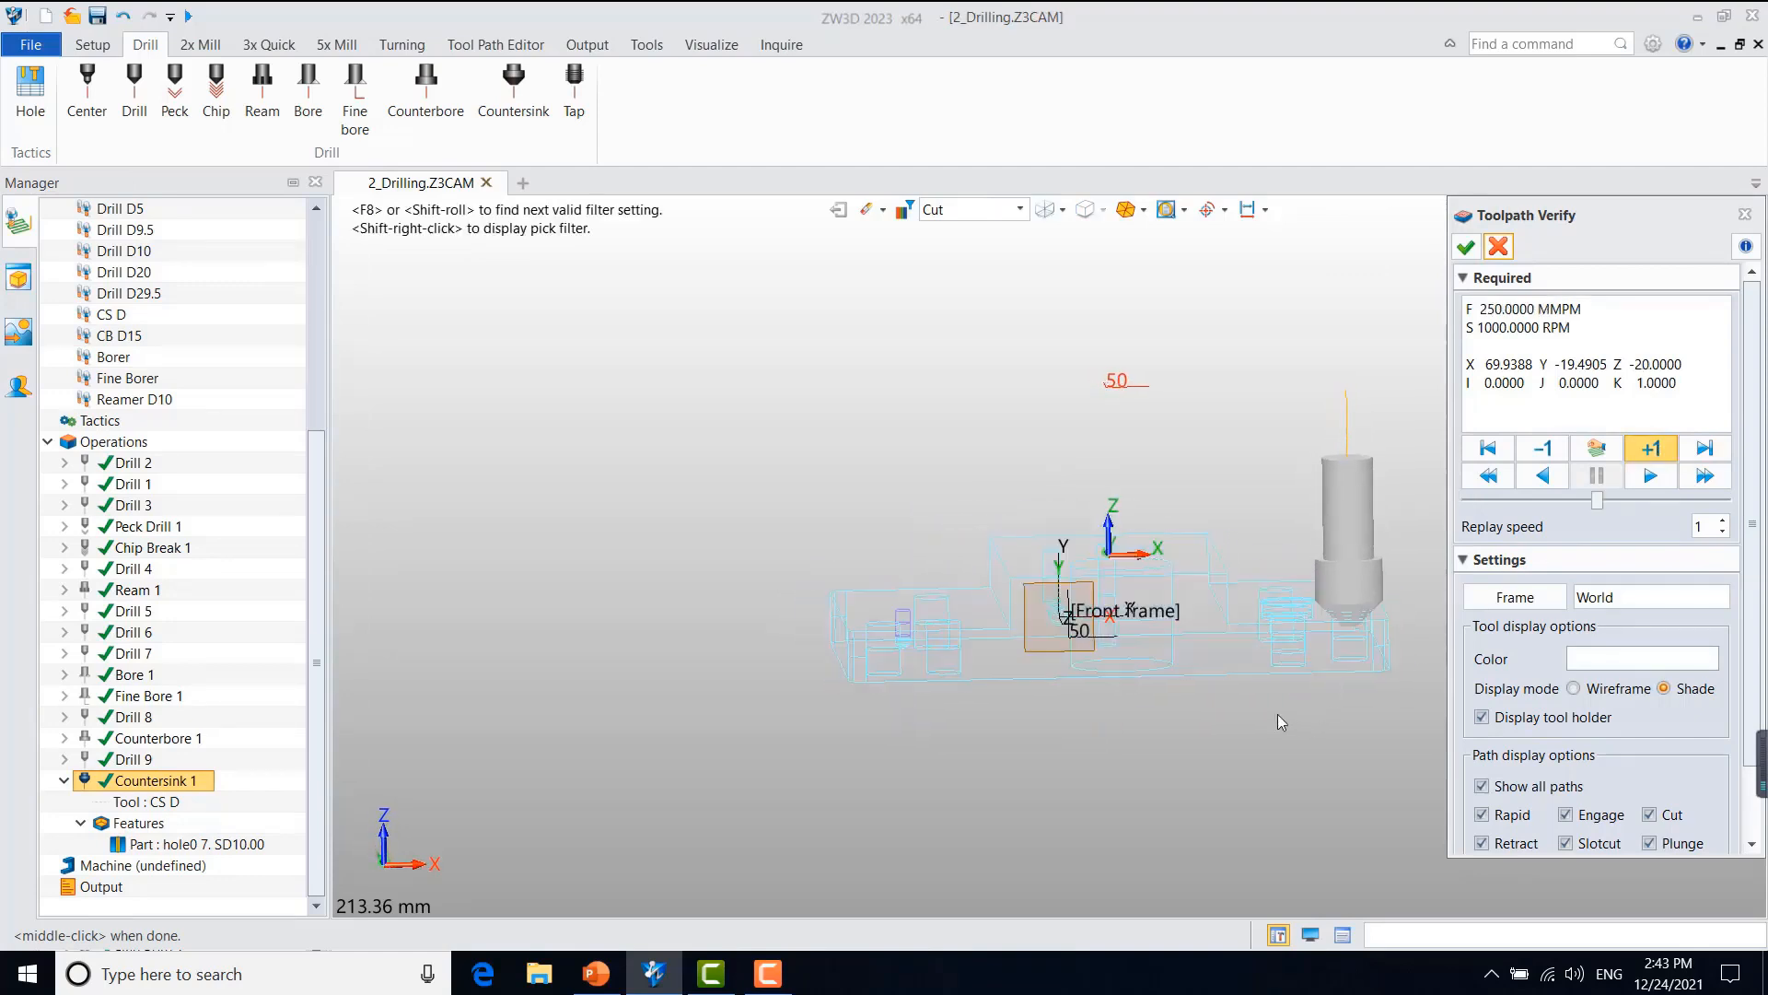
scroll(1325, 708, up, 4)
middle_drag(1325, 707, 1110, 716)
scroll(1199, 549, up, 5)
scroll(1131, 599, up, 4)
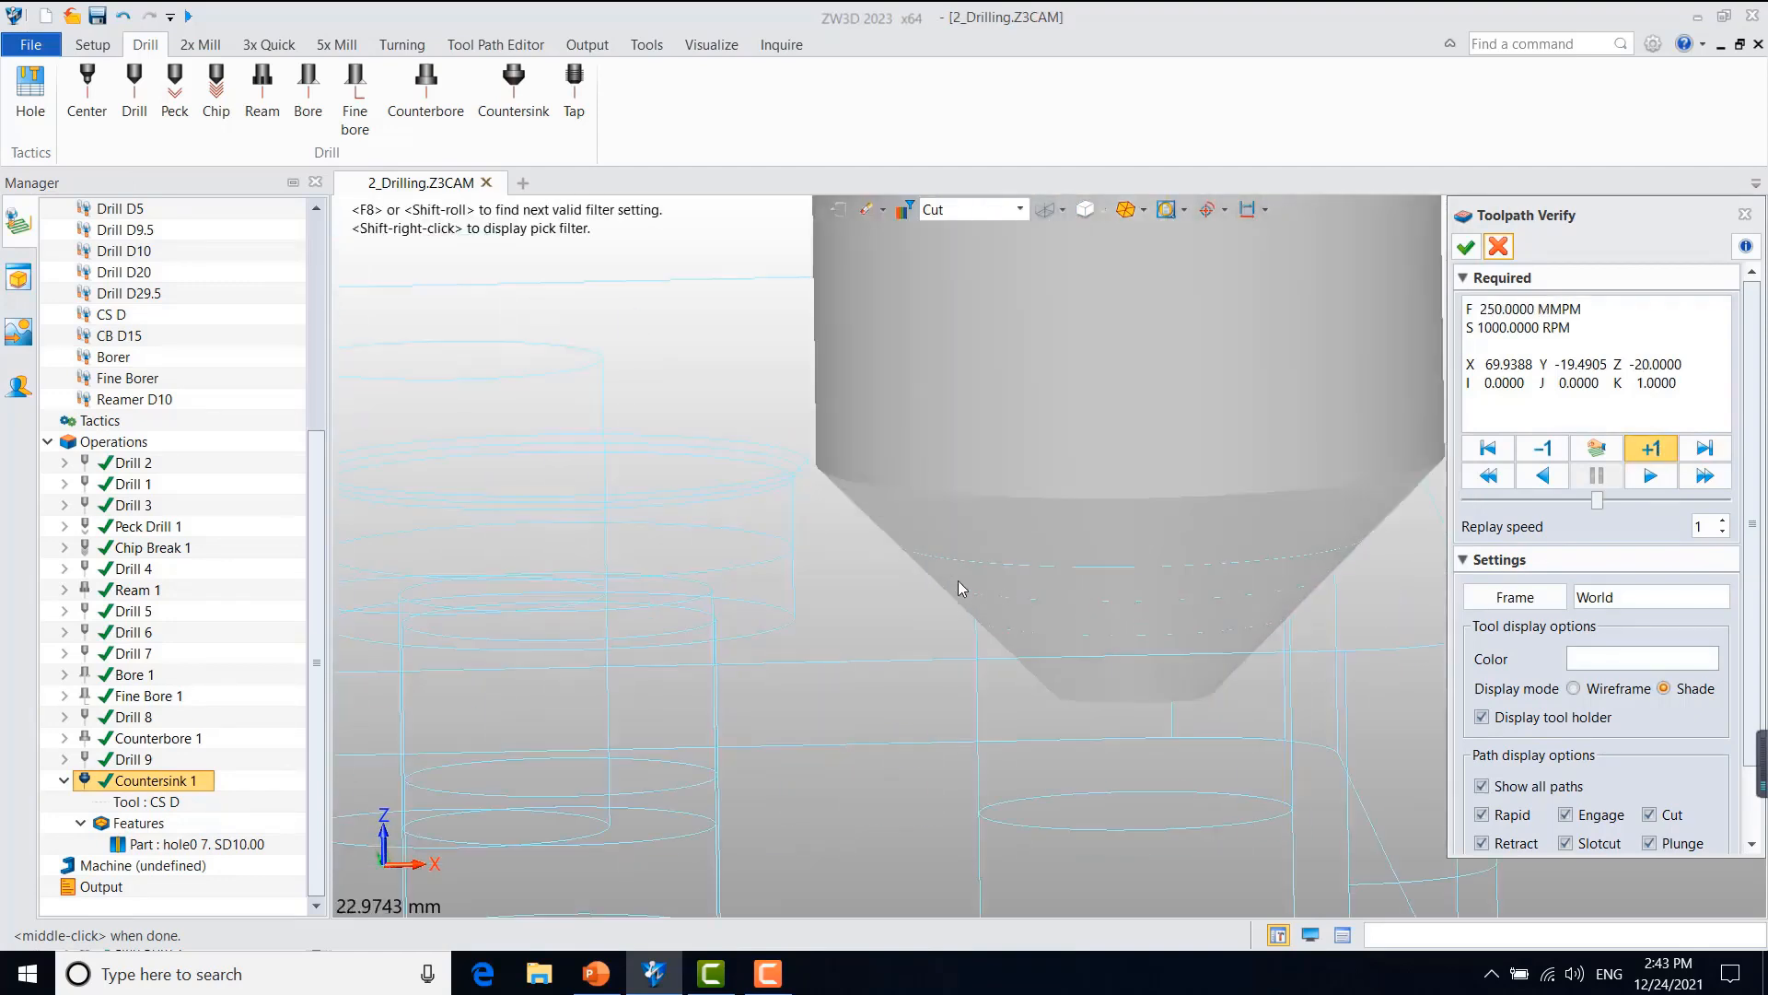
scroll(960, 581, up, 2)
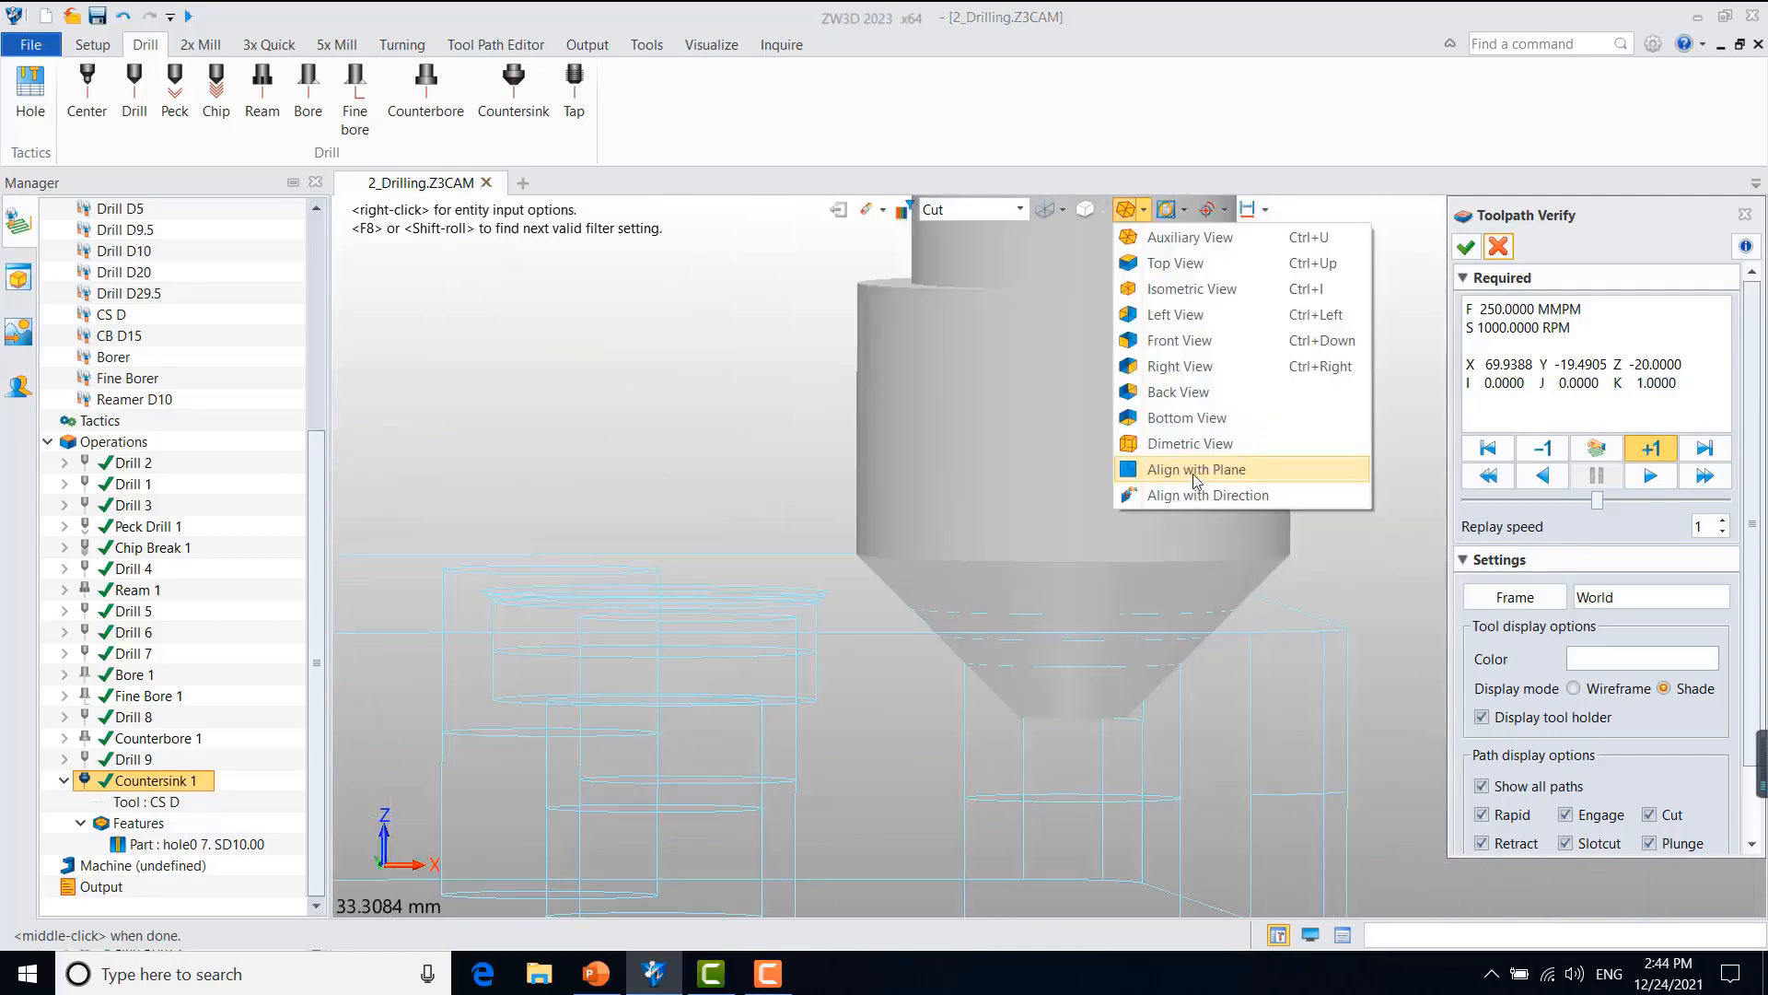
click(1191, 474)
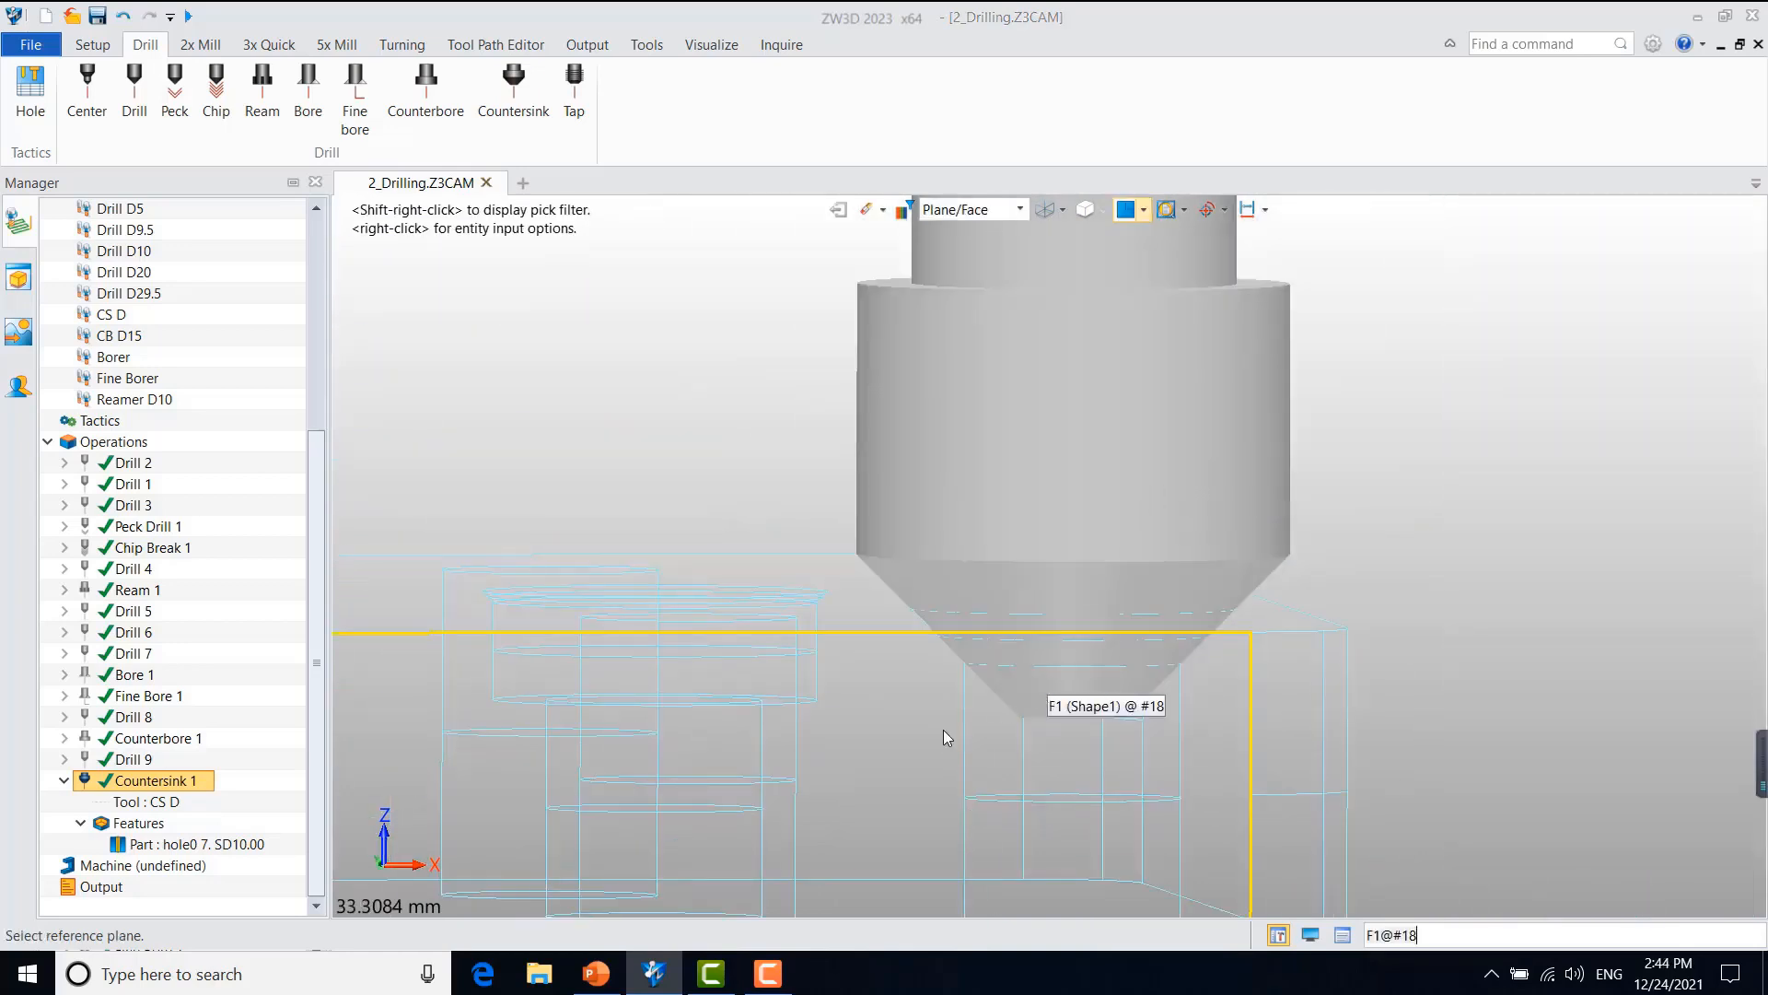
click(847, 761)
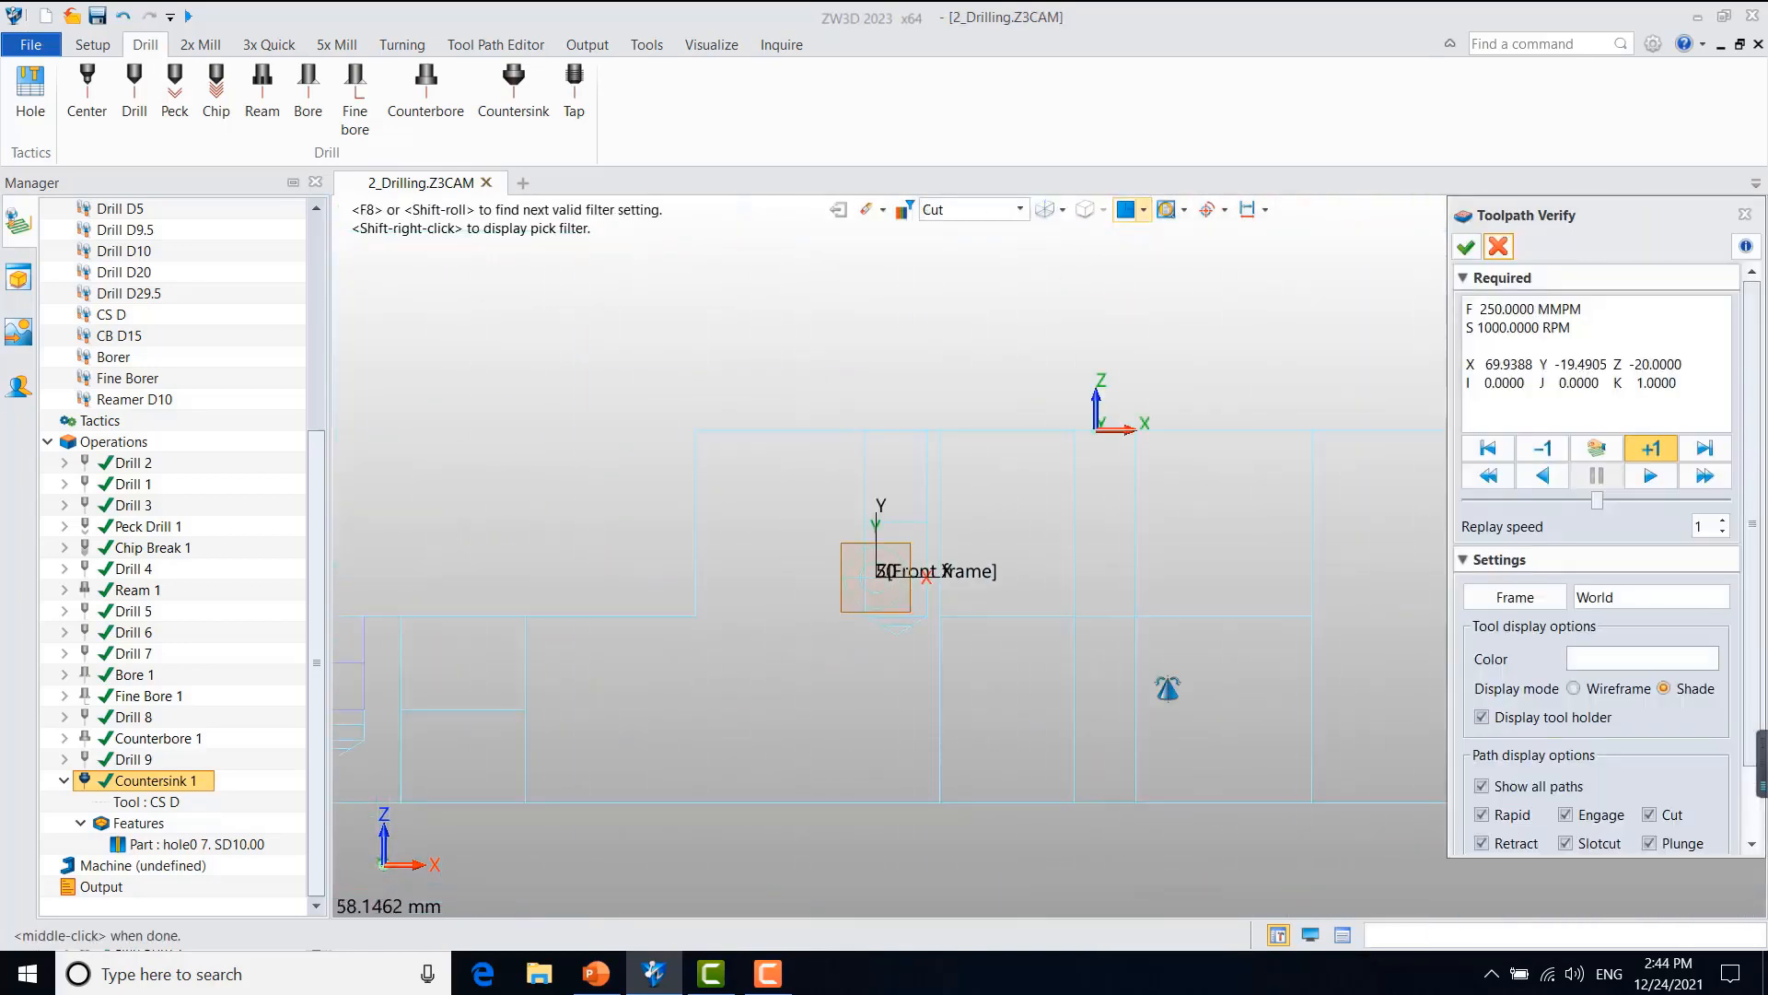
scroll(815, 679, down, 4)
scroll(1101, 667, up, 12)
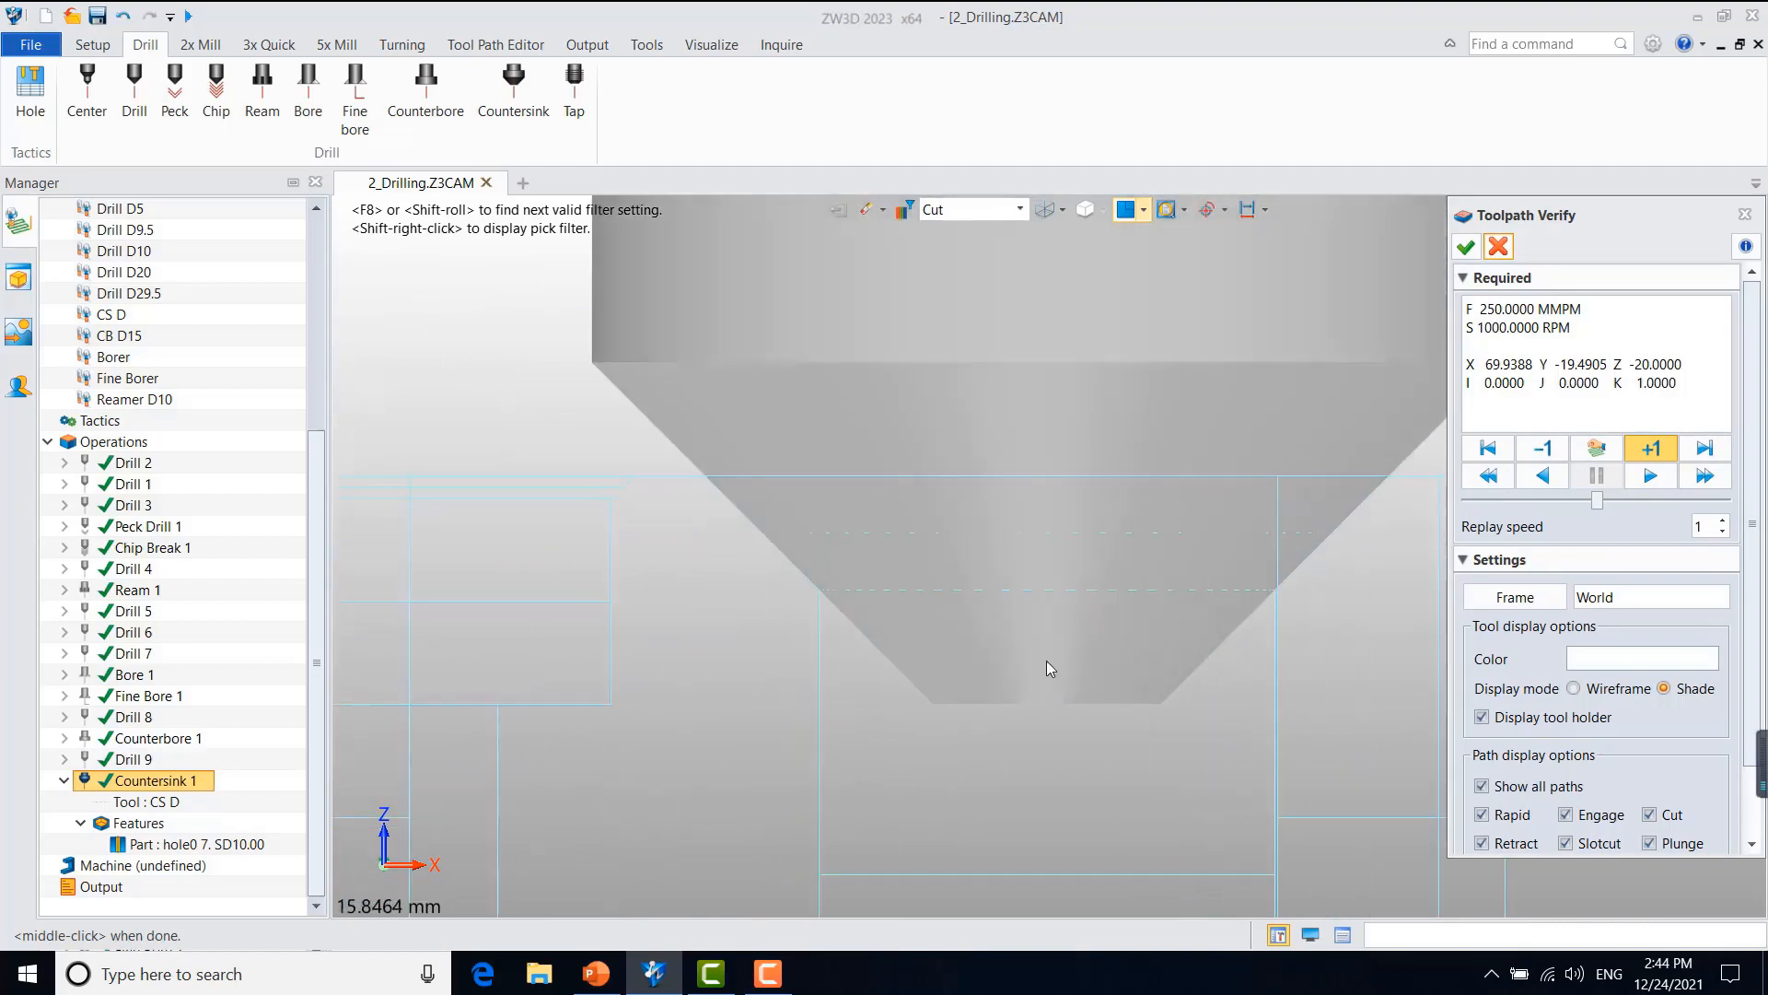
scroll(855, 562, down, 7)
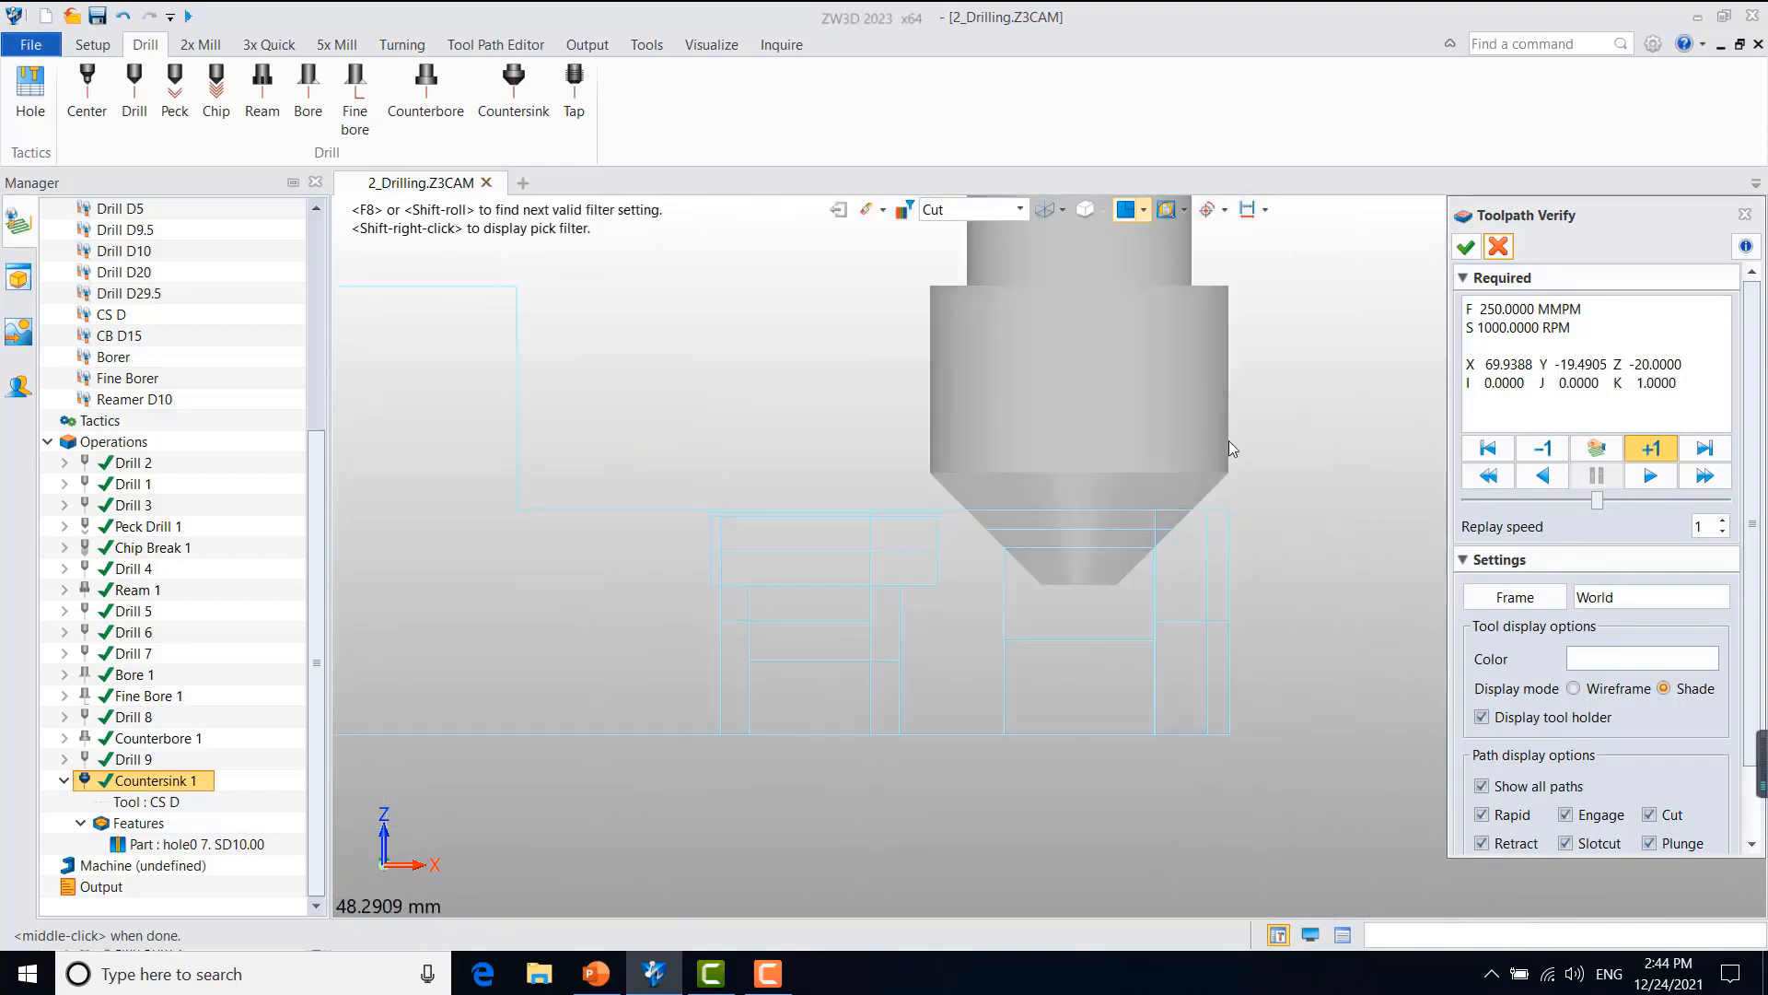
click(1466, 246)
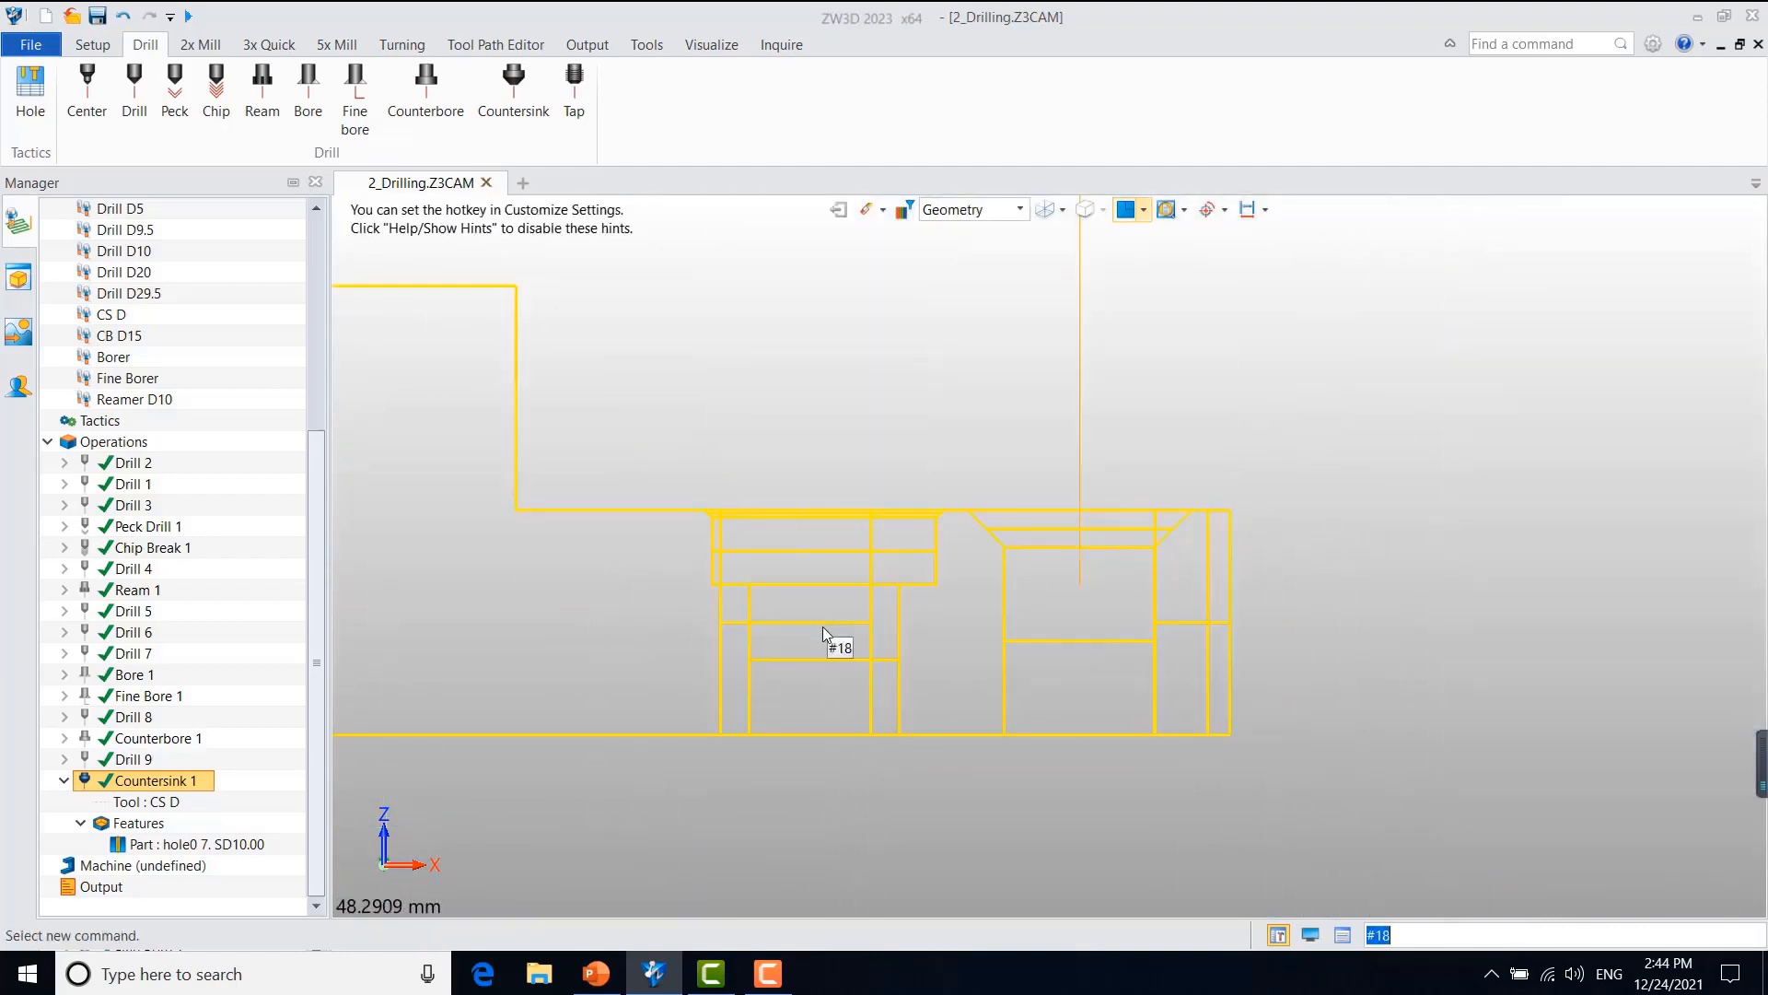
Step: Return the part to a shaded angled view, hide the Countersink 1 toolpath and collapse that operation
middle_drag(861, 637, 1218, 734)
right_drag(1032, 615, 1073, 663)
middle_drag(944, 632, 1129, 715)
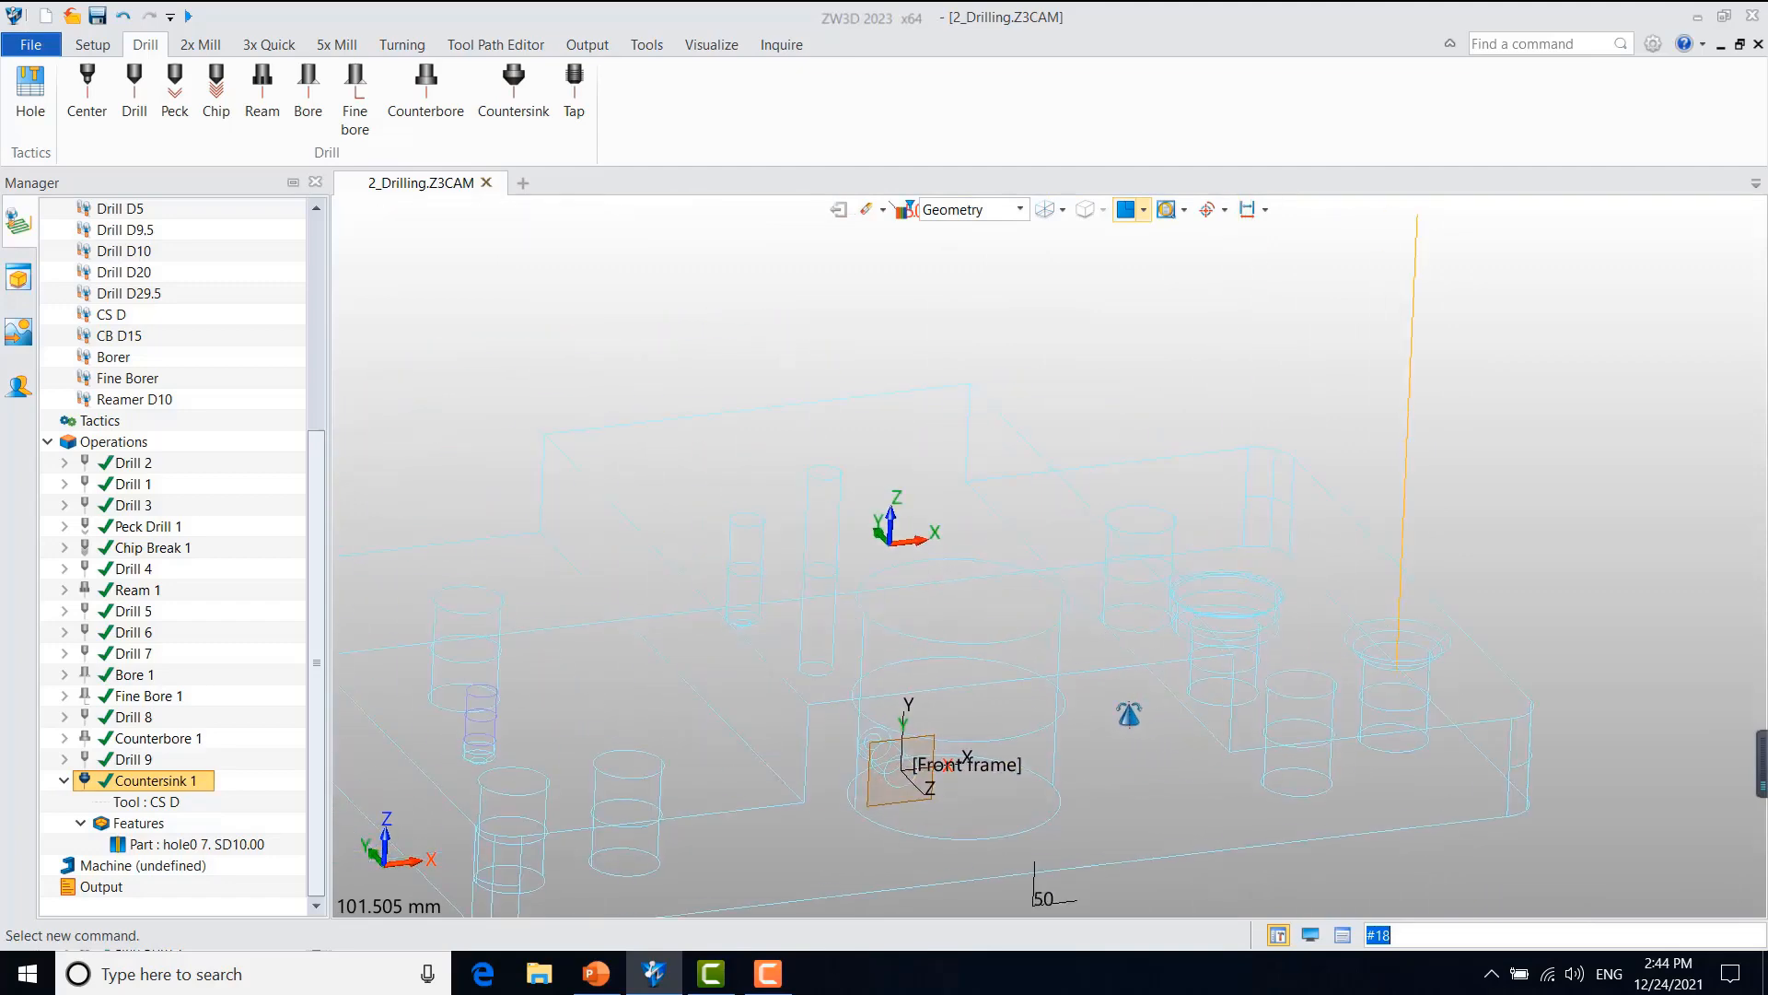
key(ctrl+f)
middle_drag(451, 702, 746, 623)
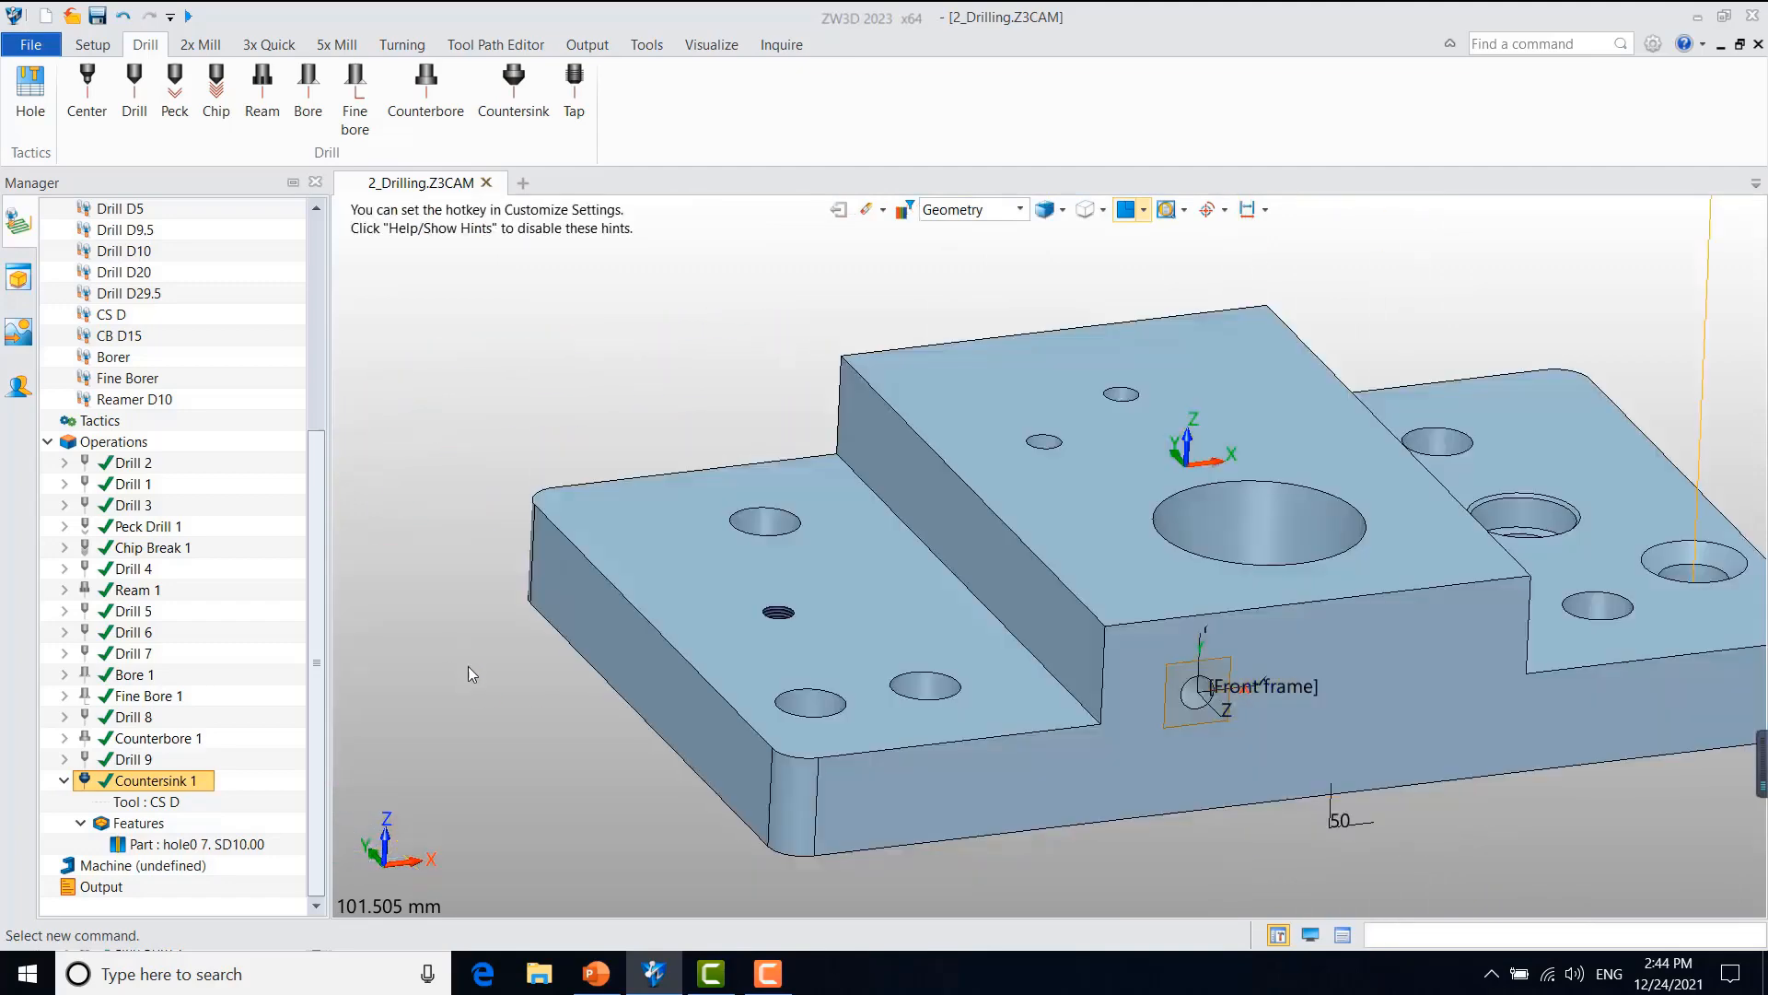
right_drag(636, 725, 645, 796)
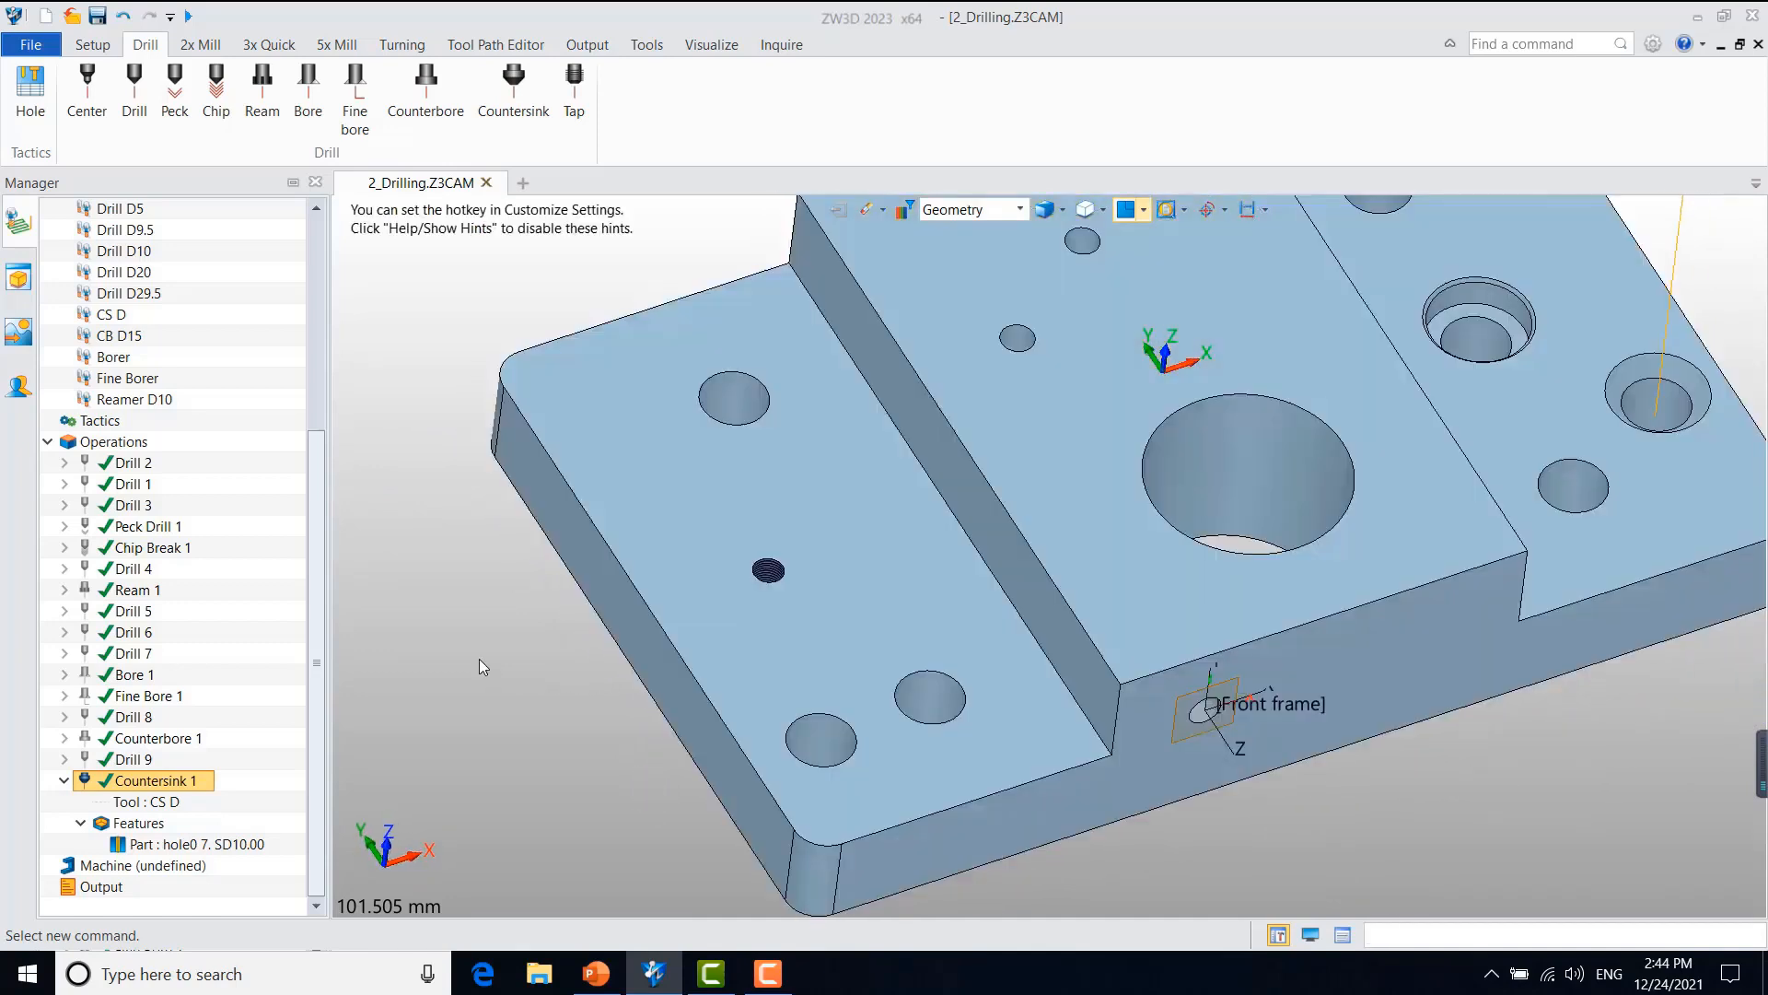
click(90, 781)
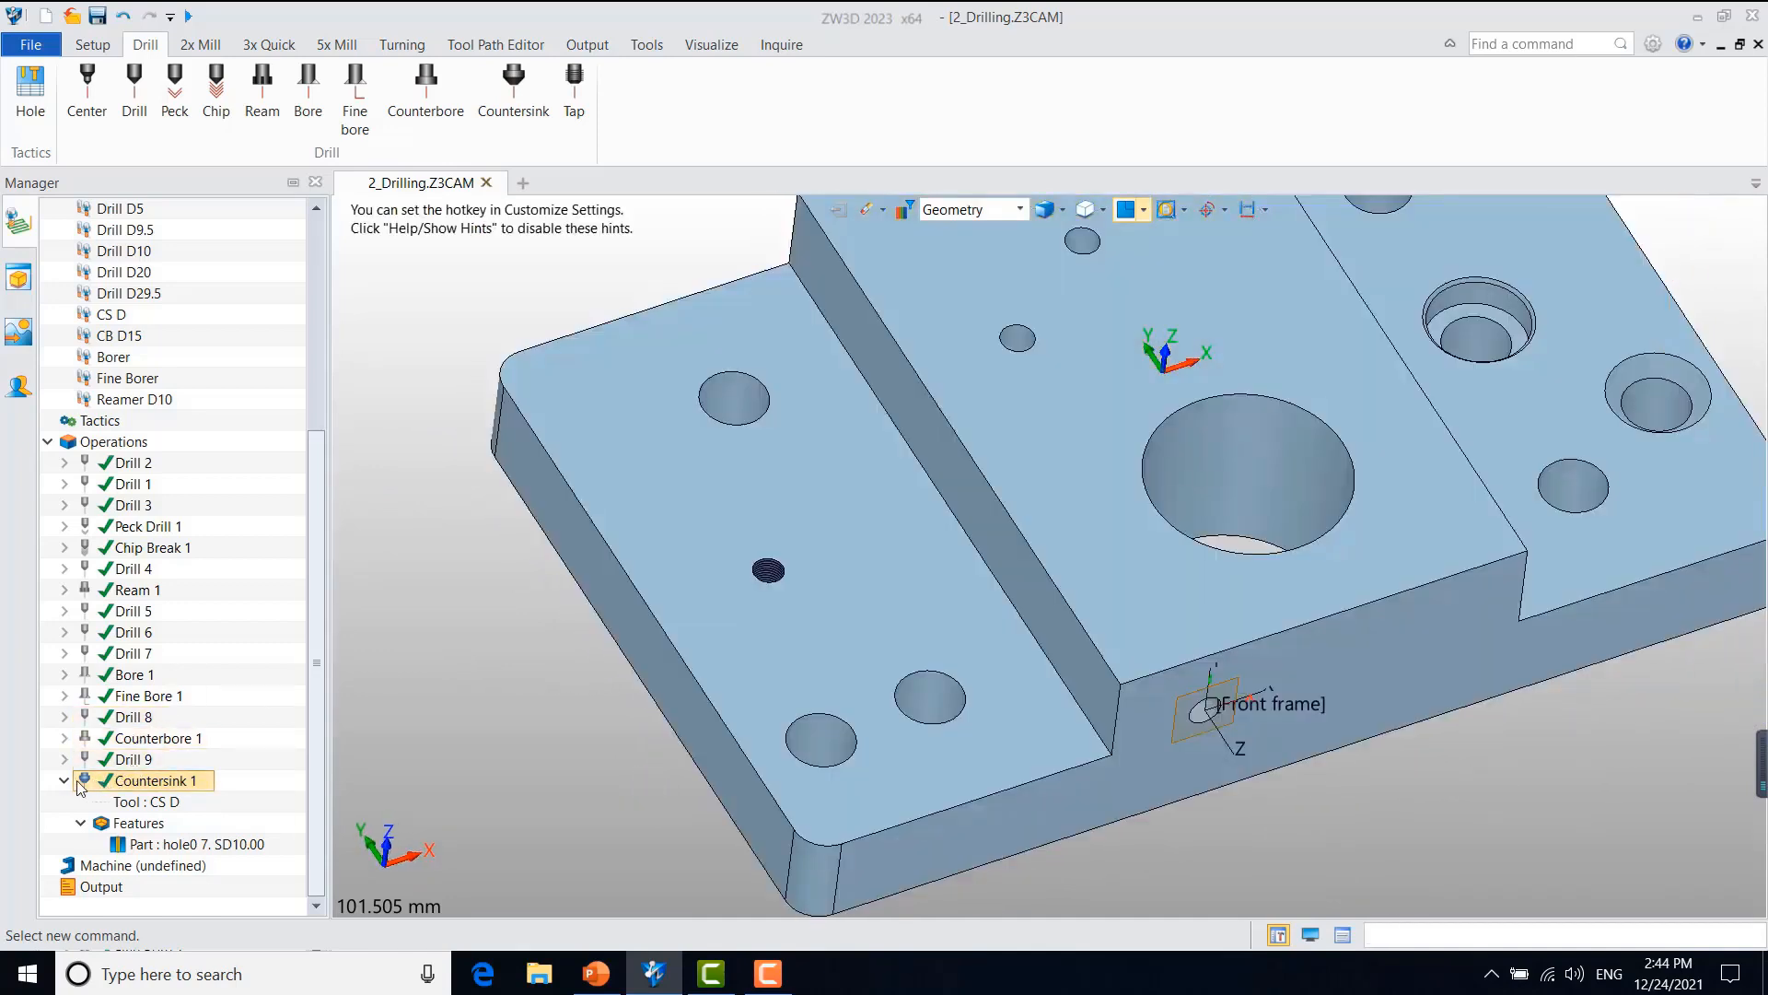
click(65, 781)
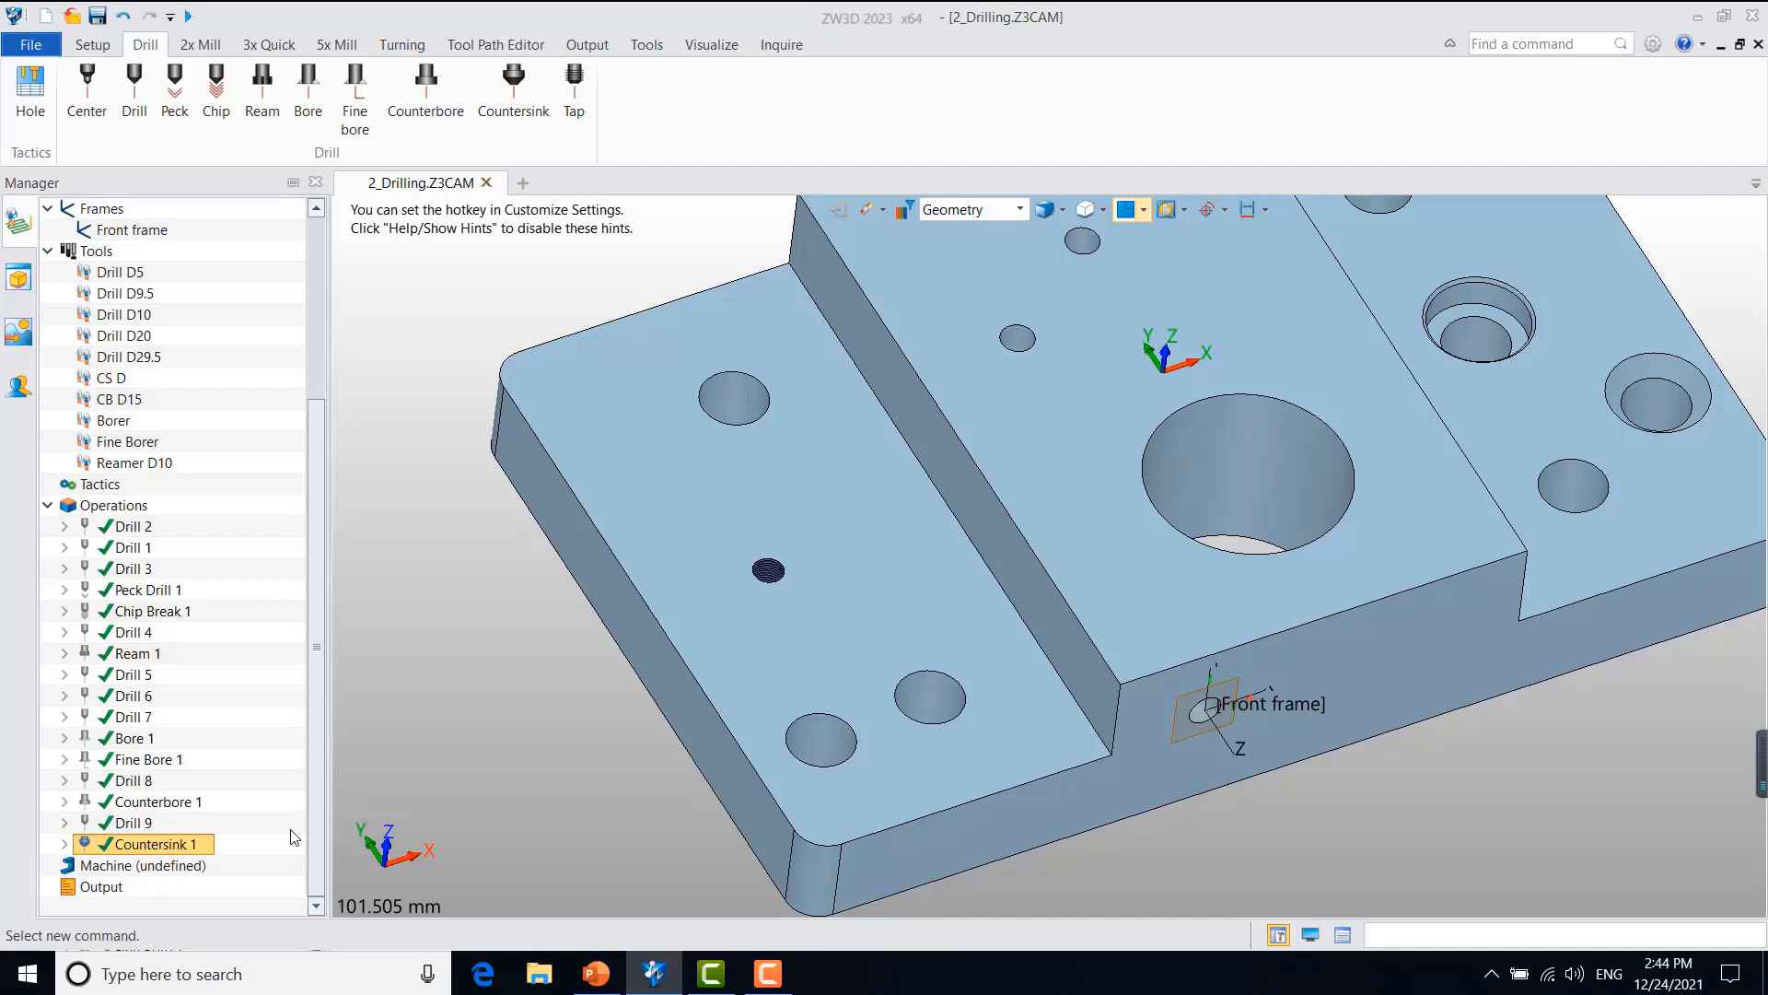
Step: Duplicate Drill 9 and remove the hole0 7. SD10.00 feature from the copy
click(129, 822)
right_click(141, 823)
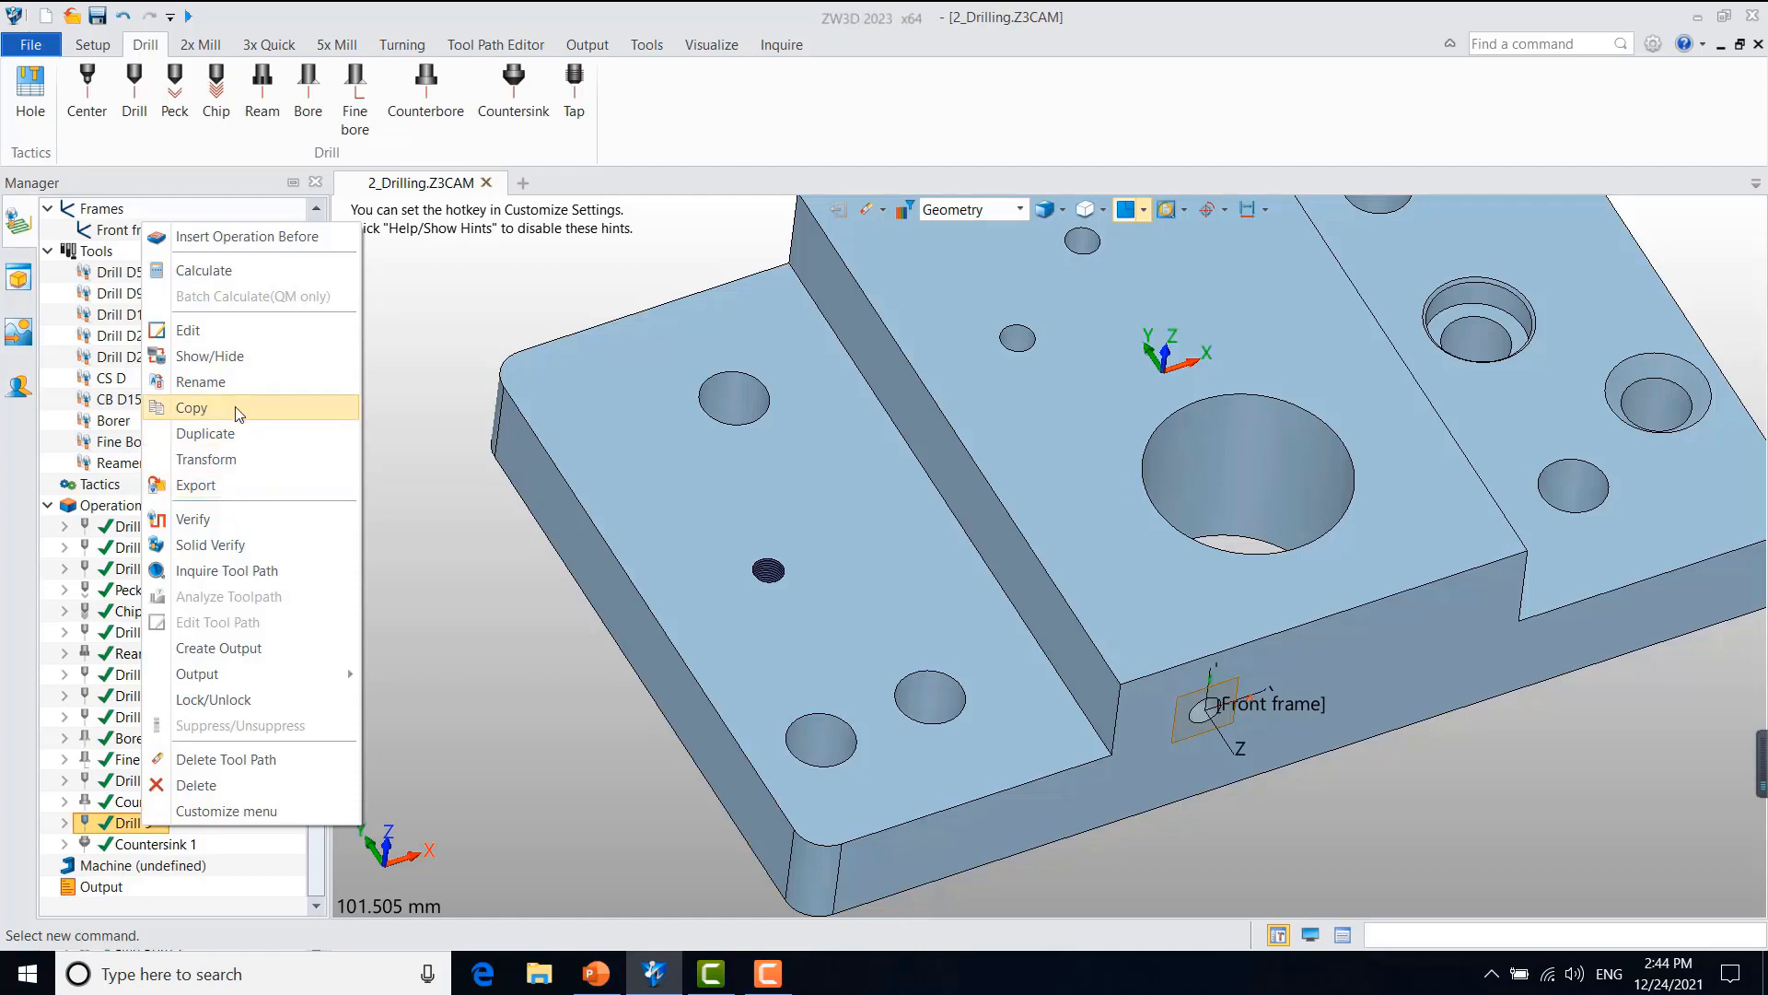
click(227, 458)
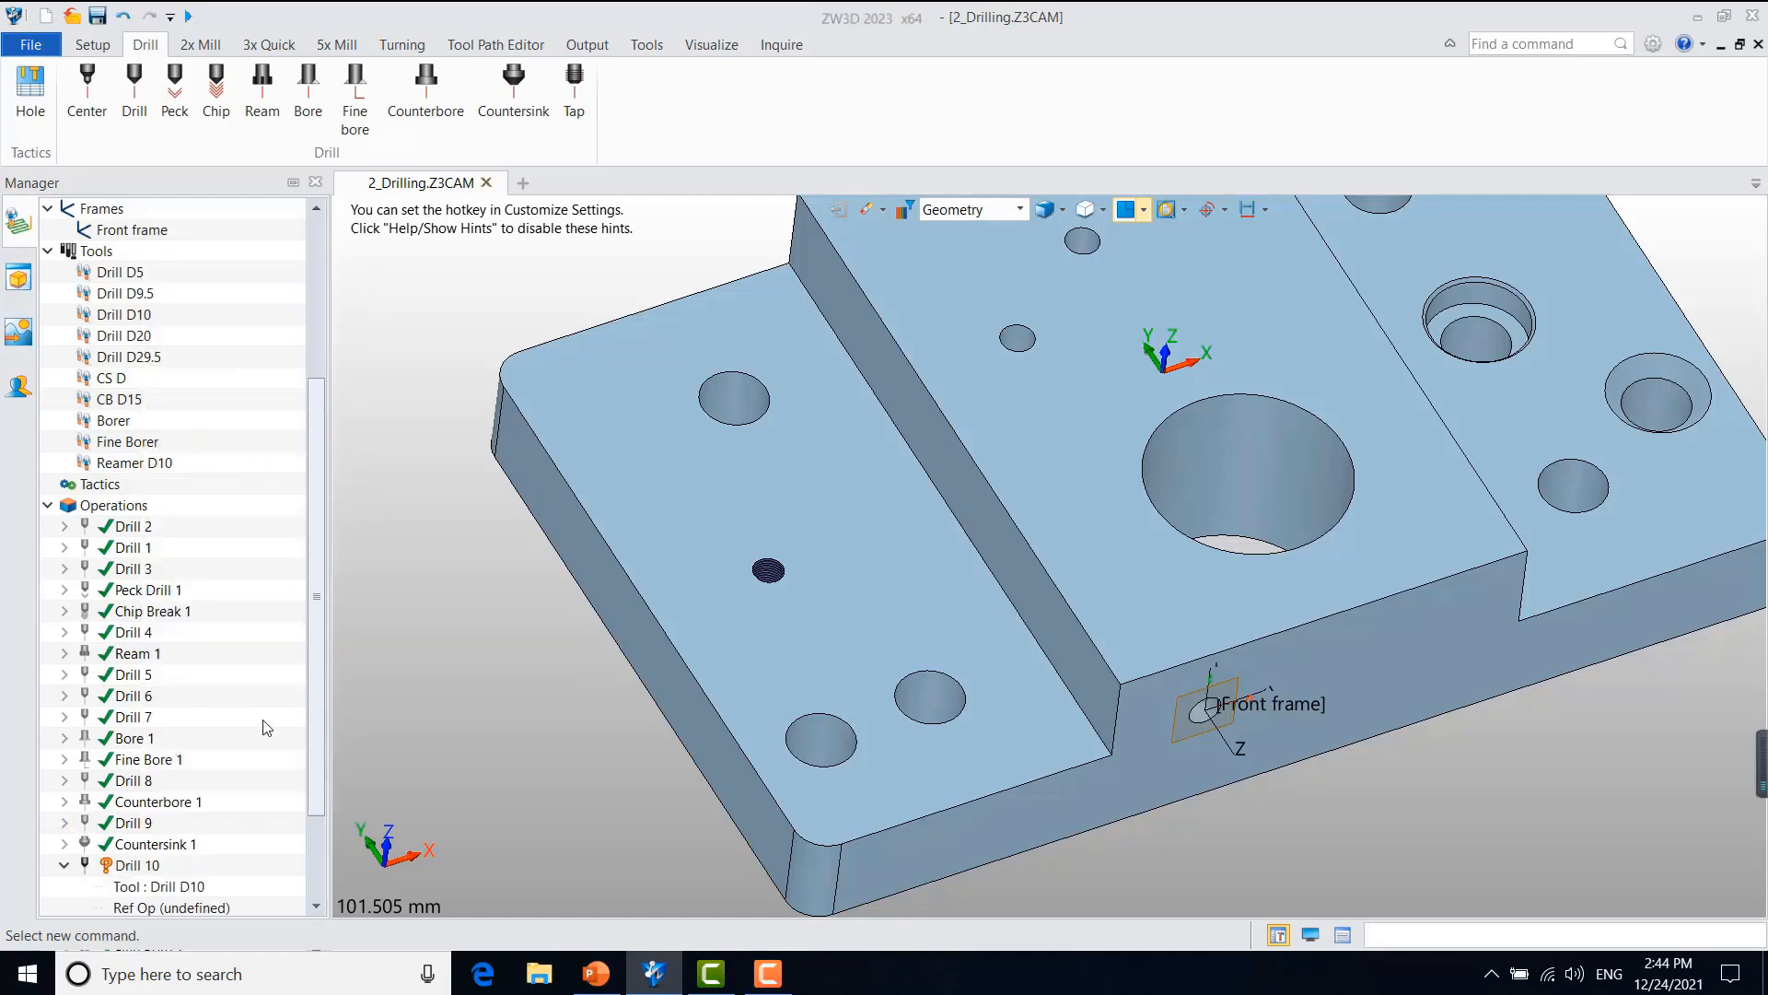
scroll(315, 688, down, 2)
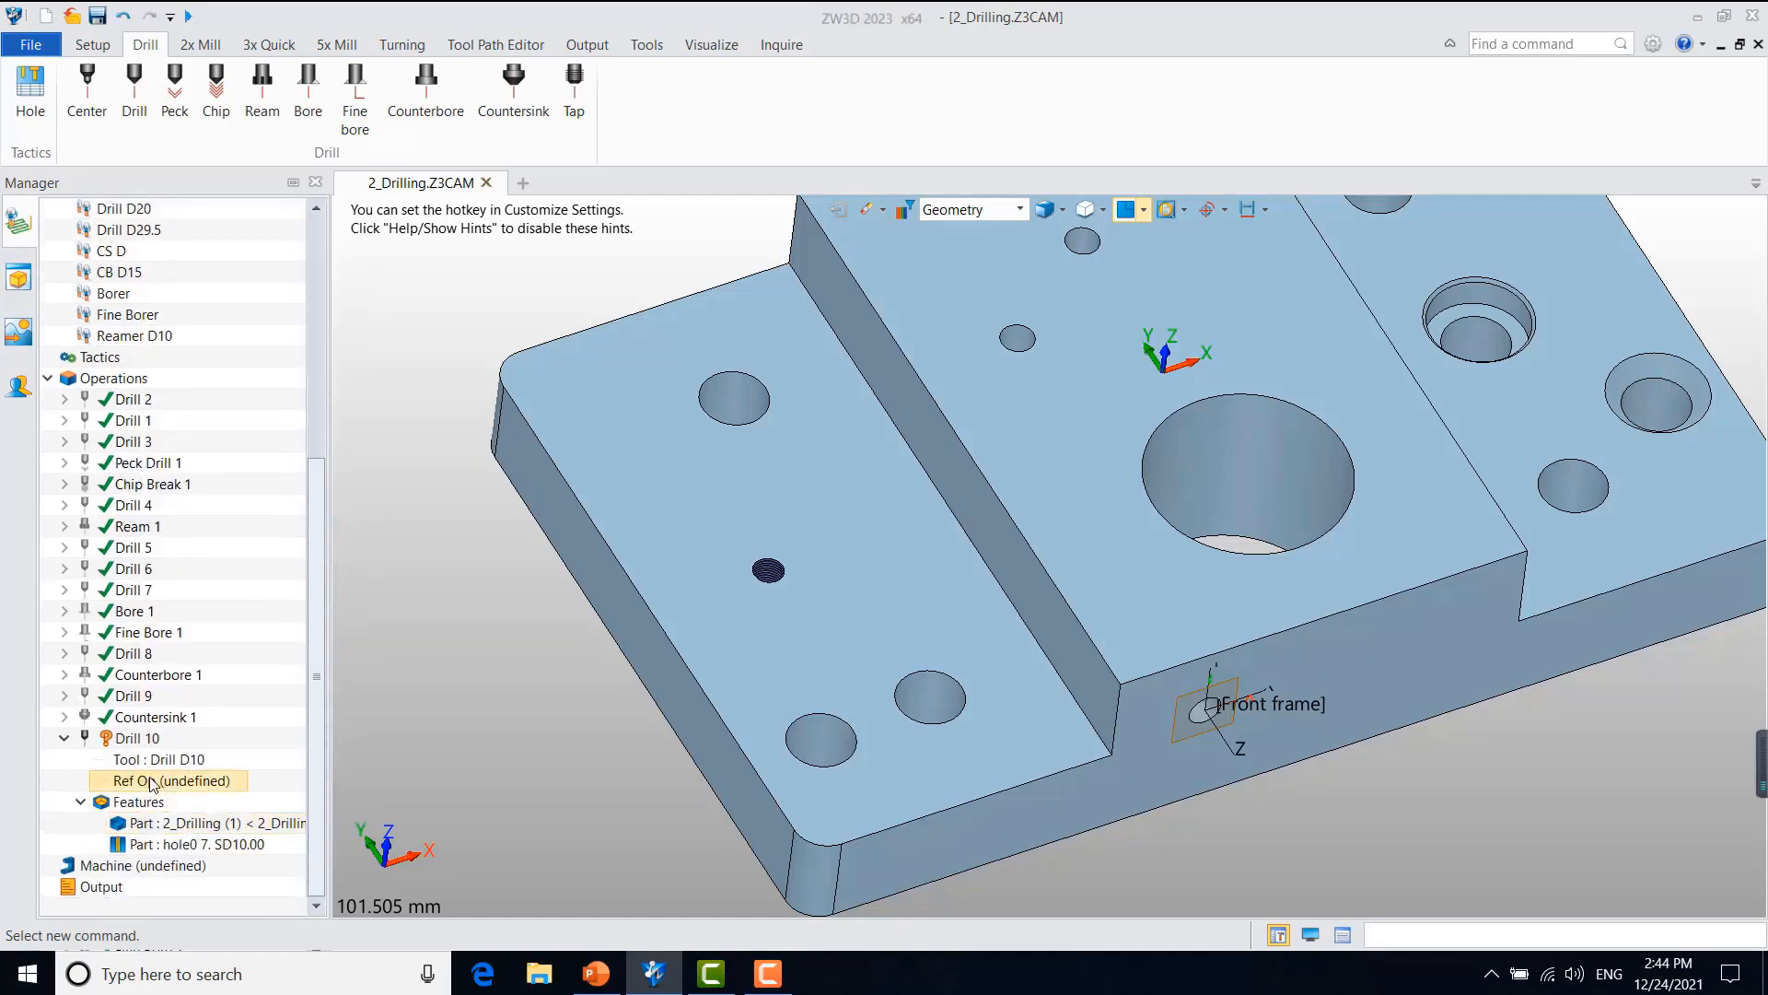
right_click(172, 836)
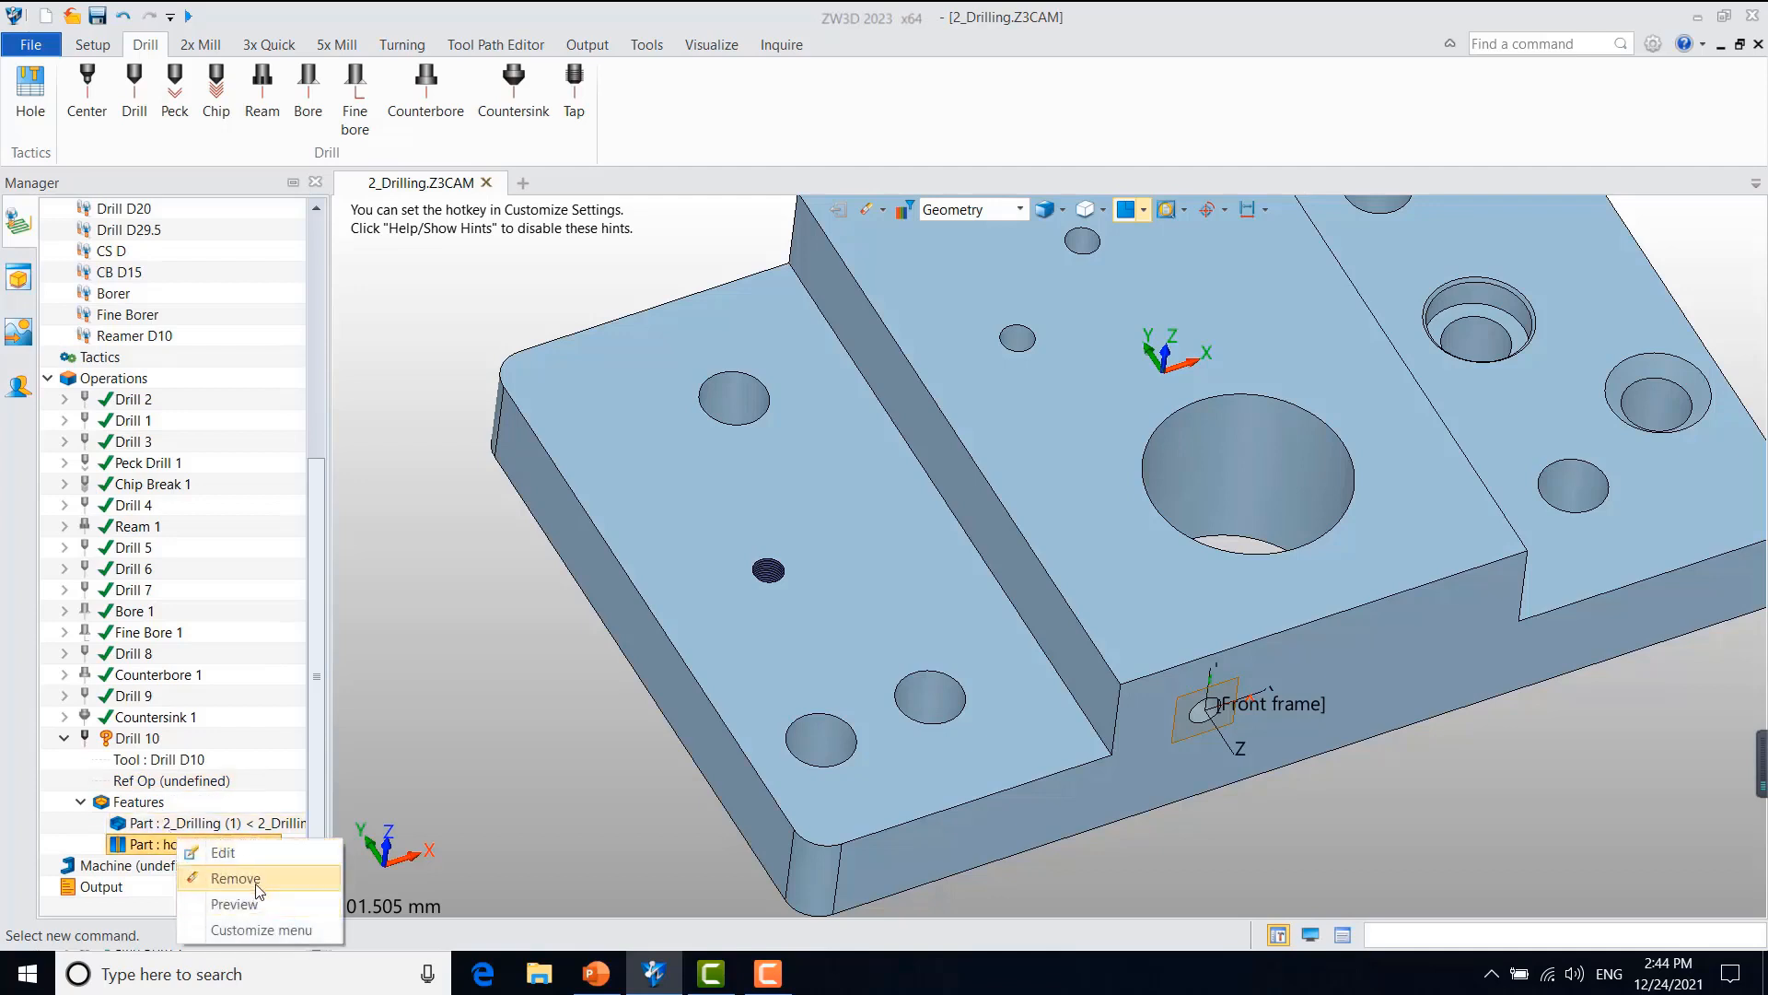
click(261, 883)
Step: Add the hole0 1. D4.50 Thread feature to Drill 10
right_click(189, 822)
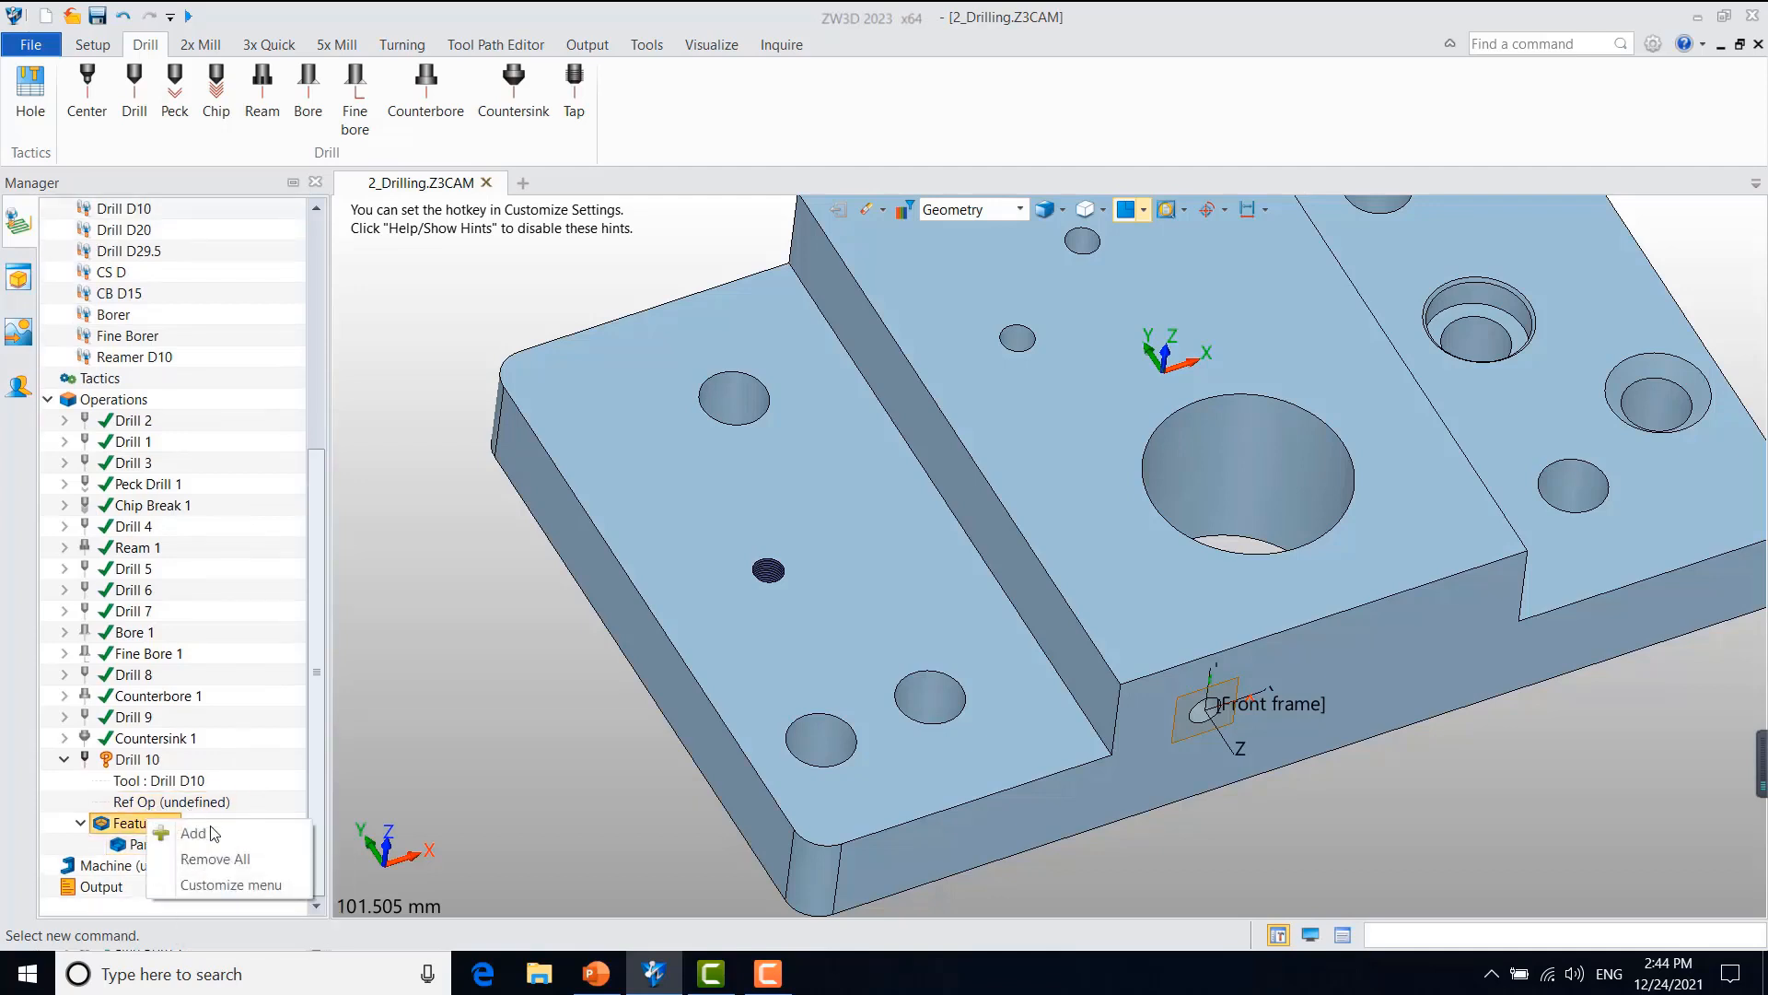
click(193, 832)
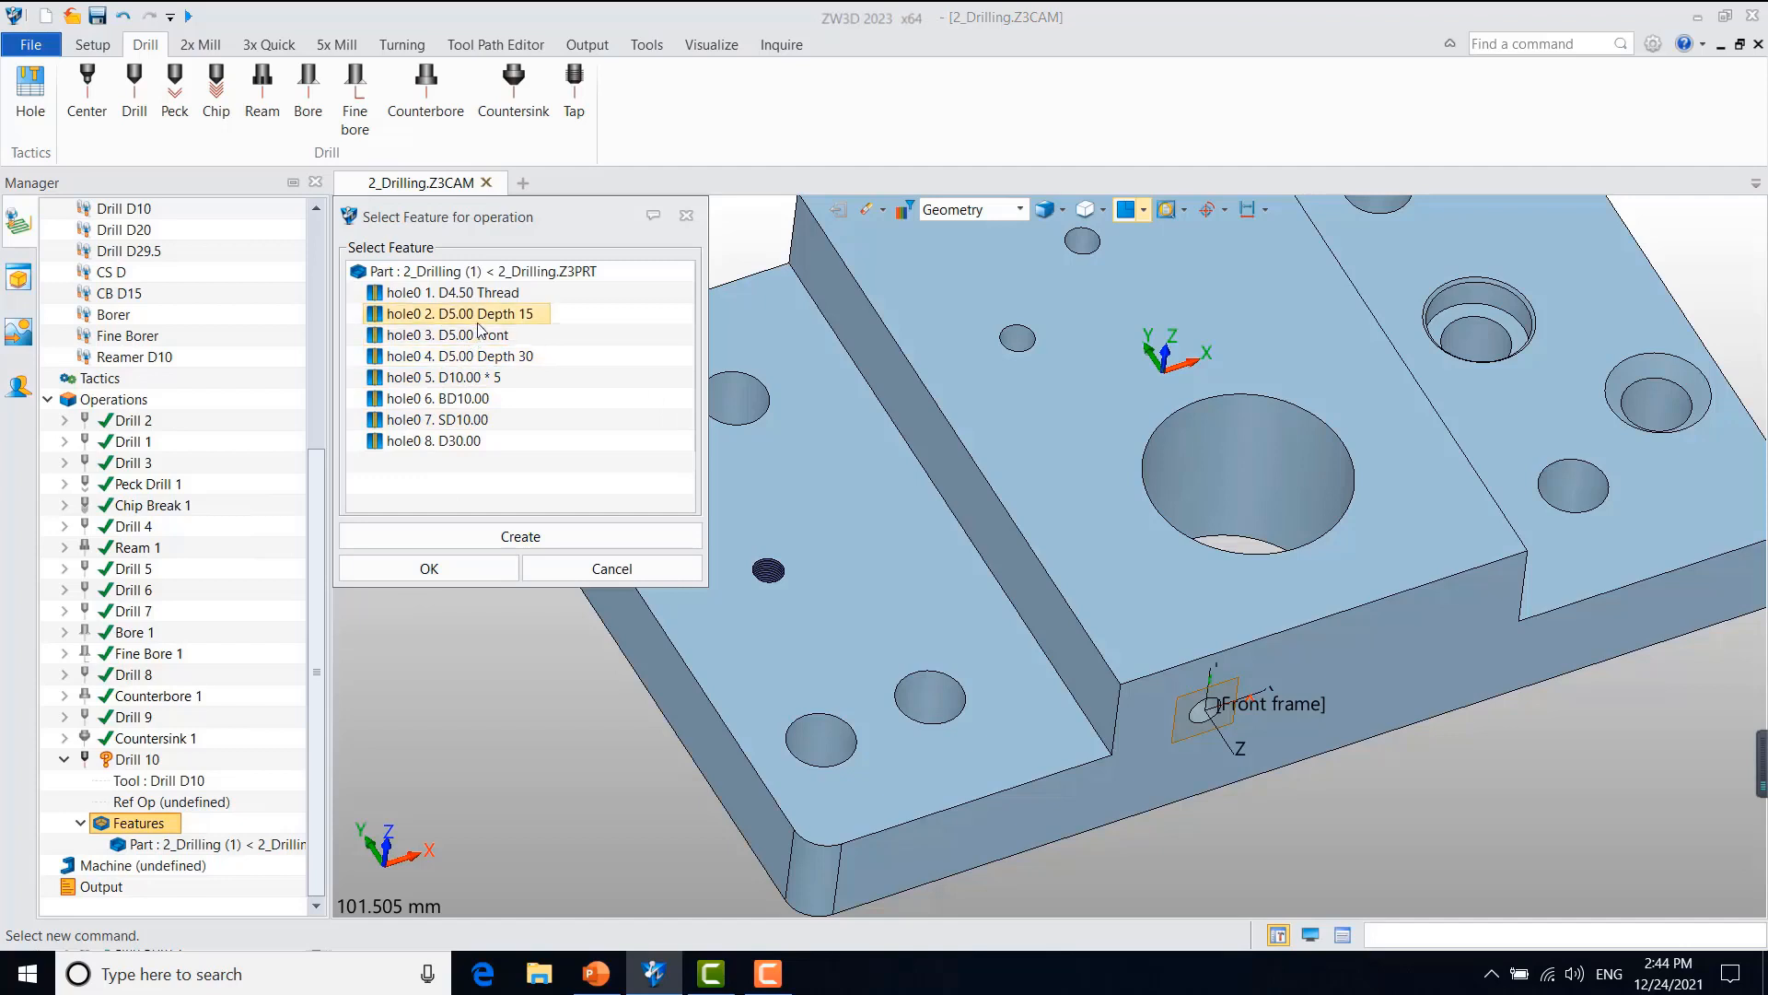
click(484, 293)
click(449, 570)
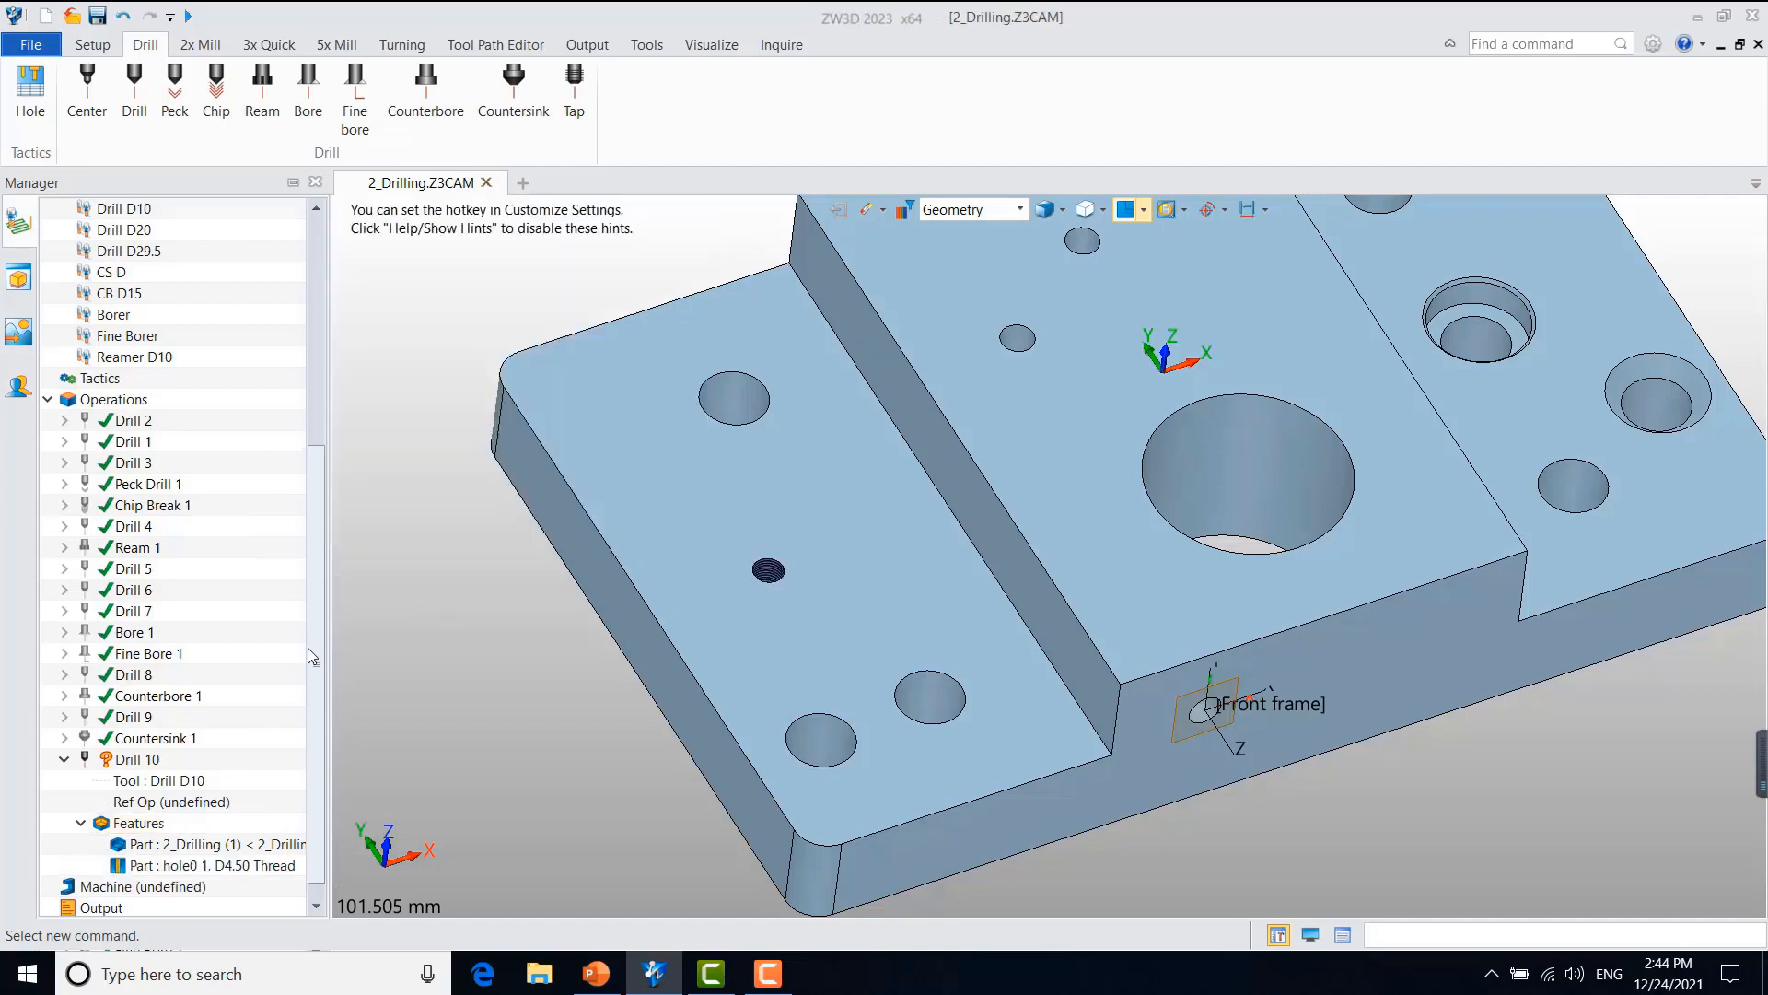
Step: Create a tool named Drill D4.5 with ID 11 and cutting diameter 4.5, assign it to Drill 10 and calculate the toolpath
right_click(150, 783)
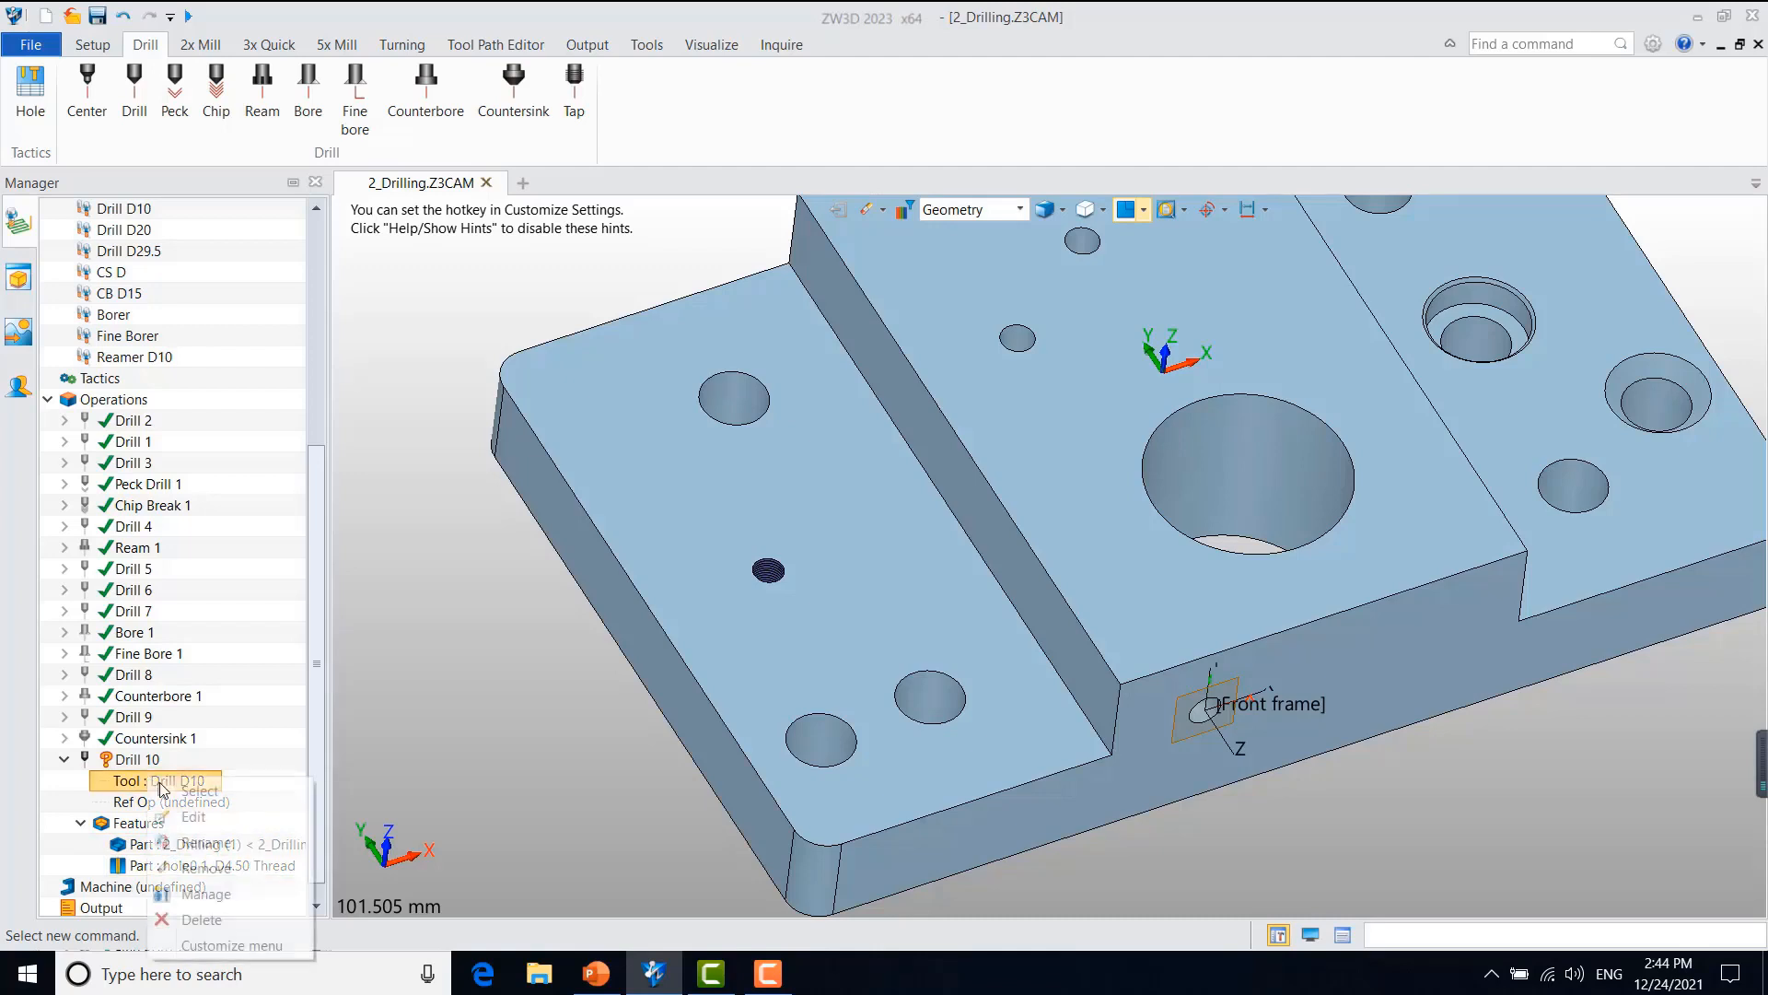
click(230, 893)
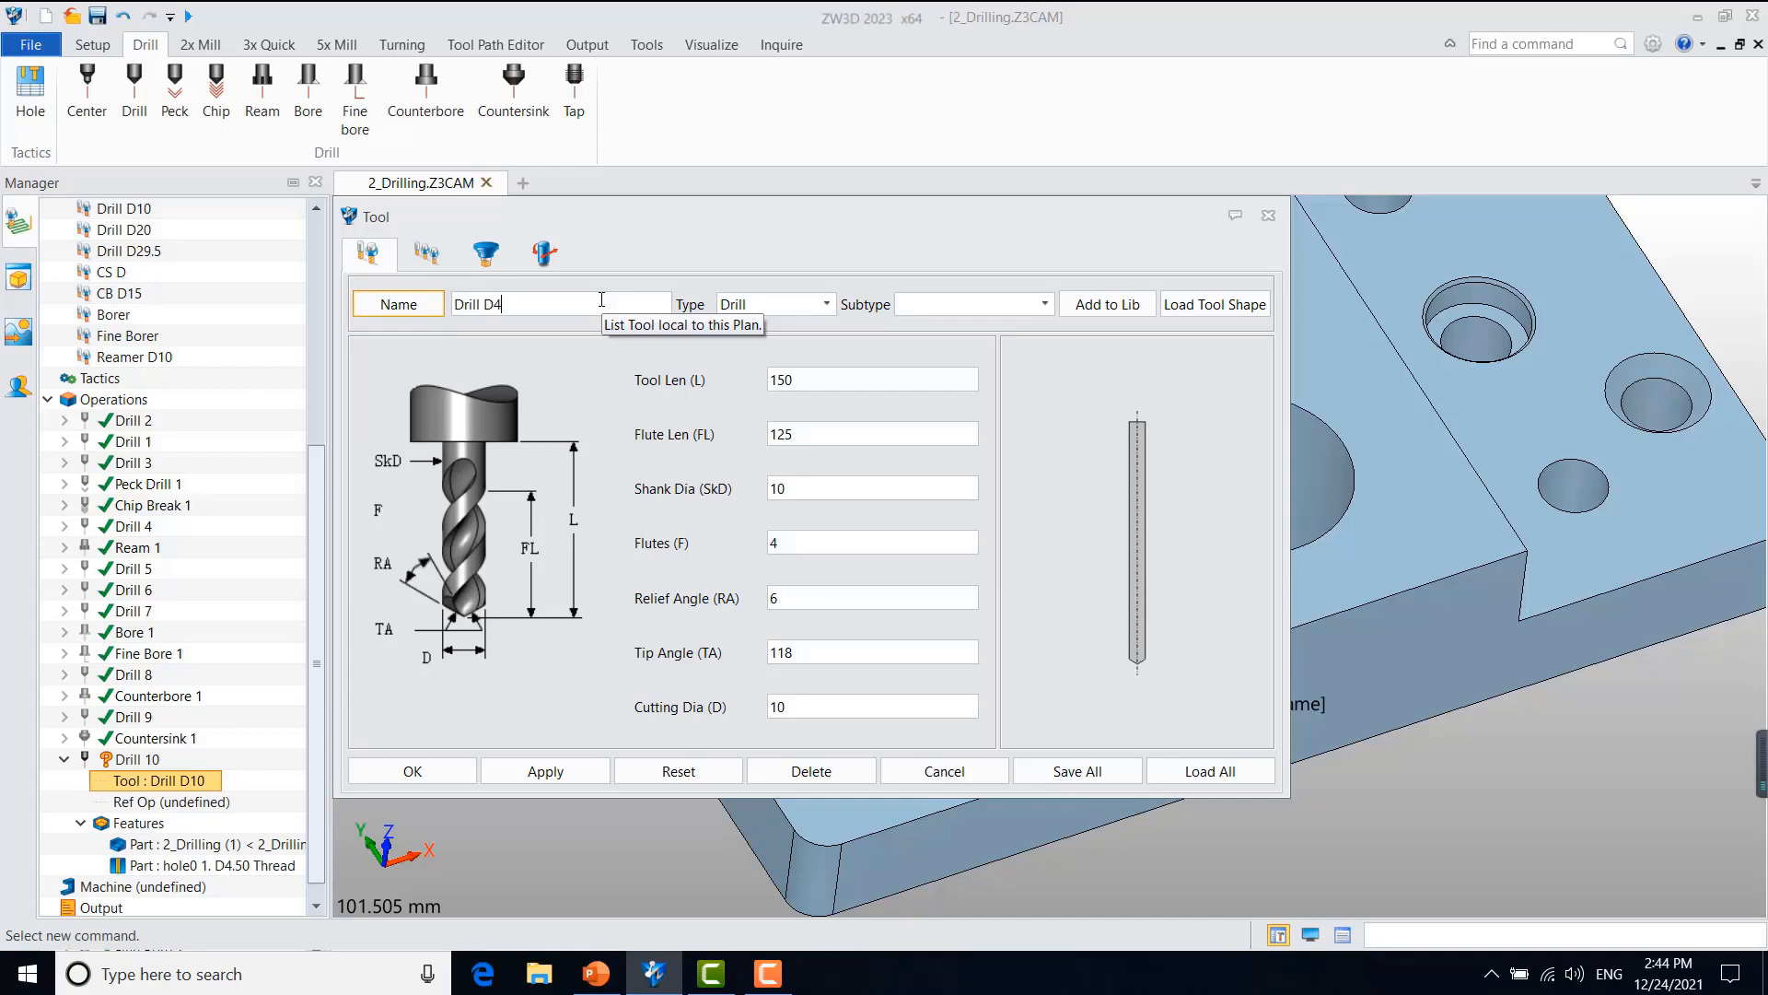
click(426, 252)
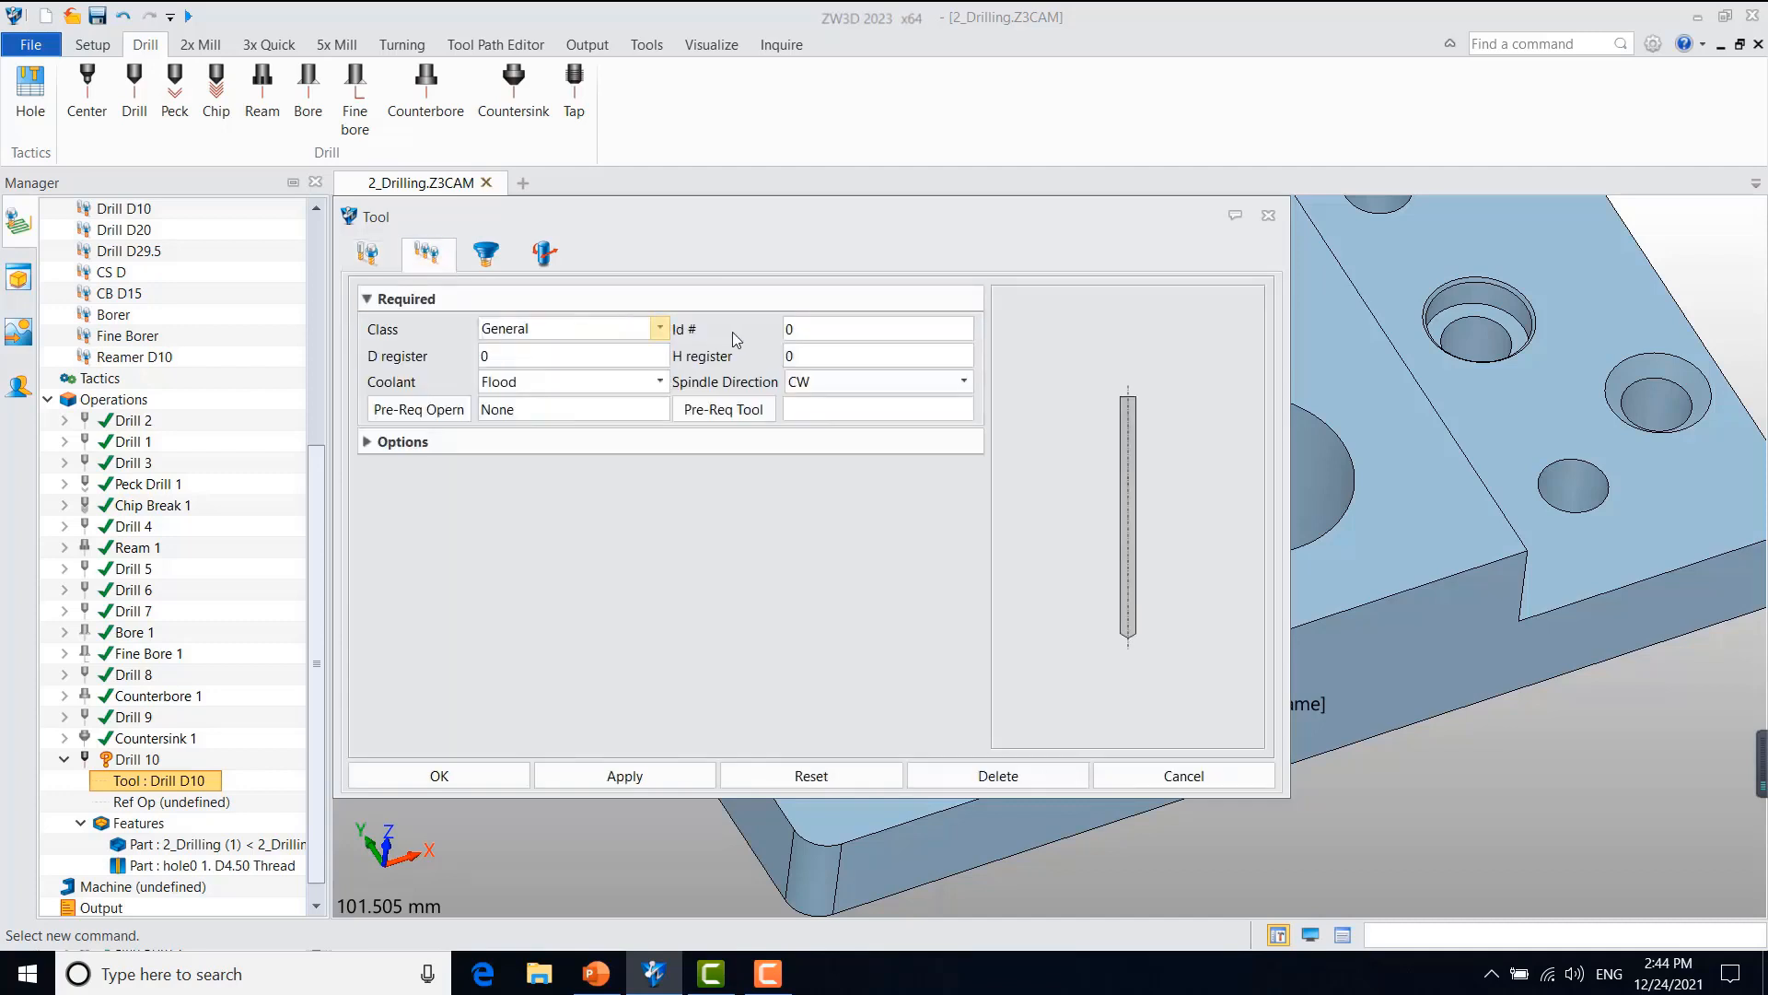
text(11)
click(368, 253)
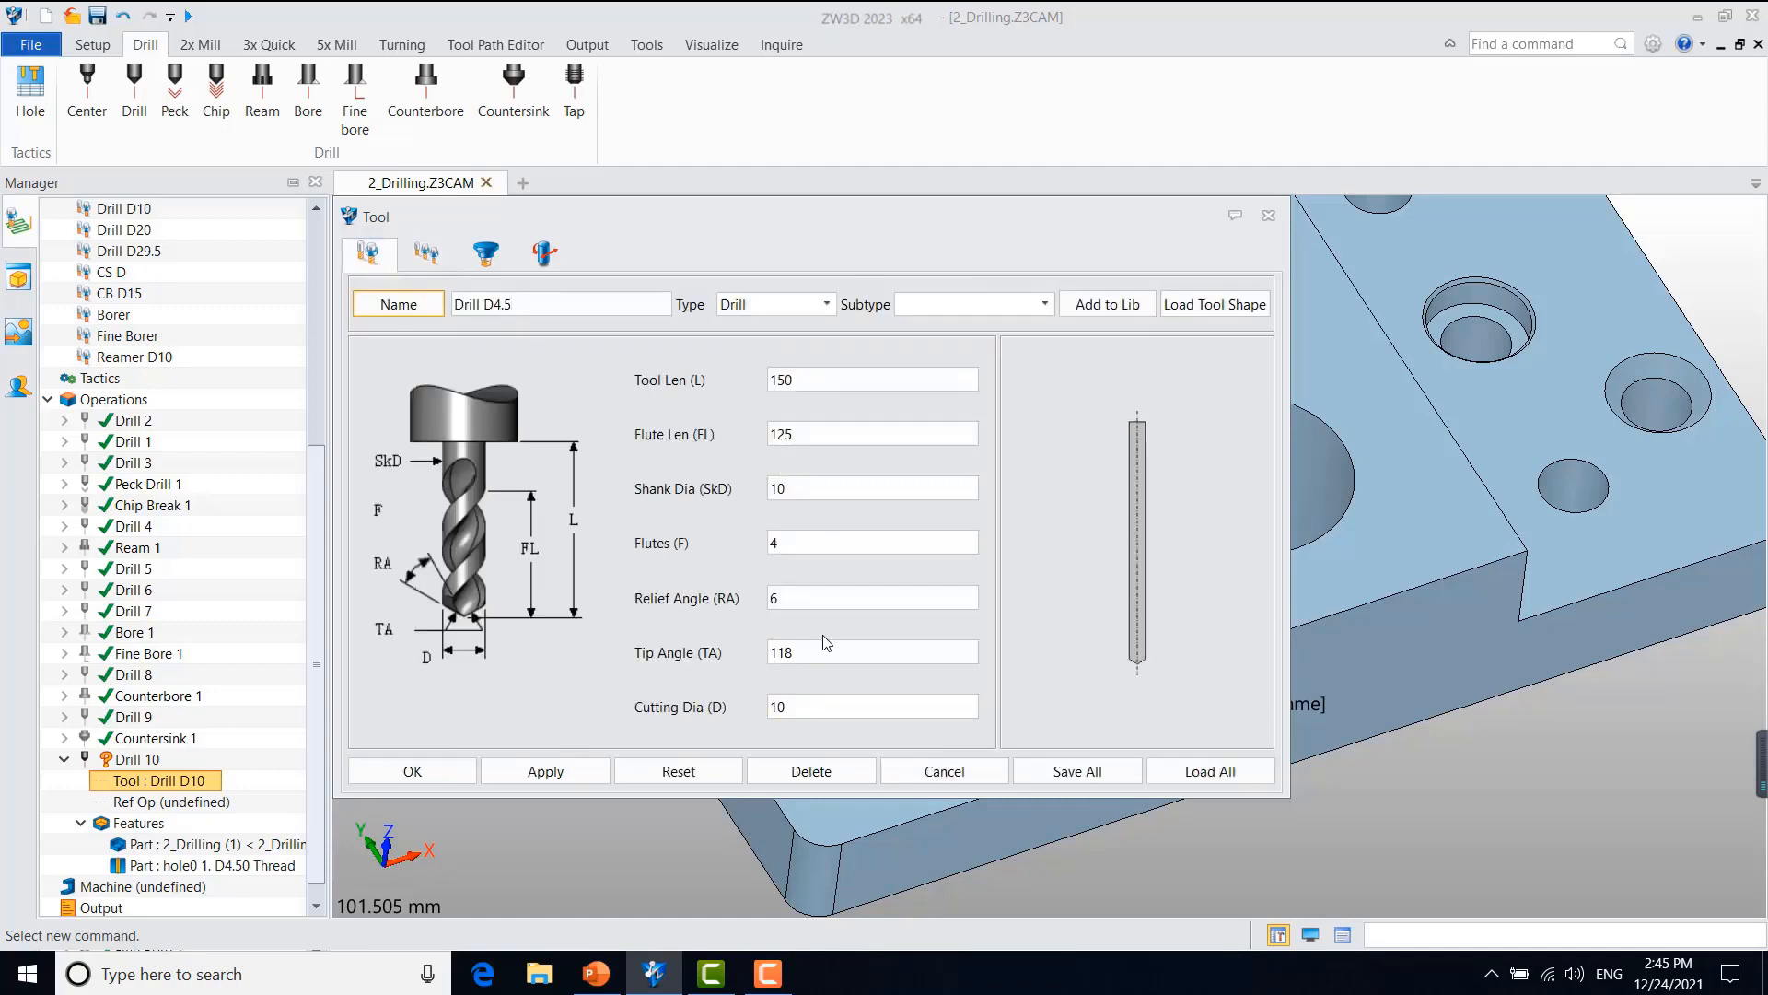
text(4.5)
click(402, 776)
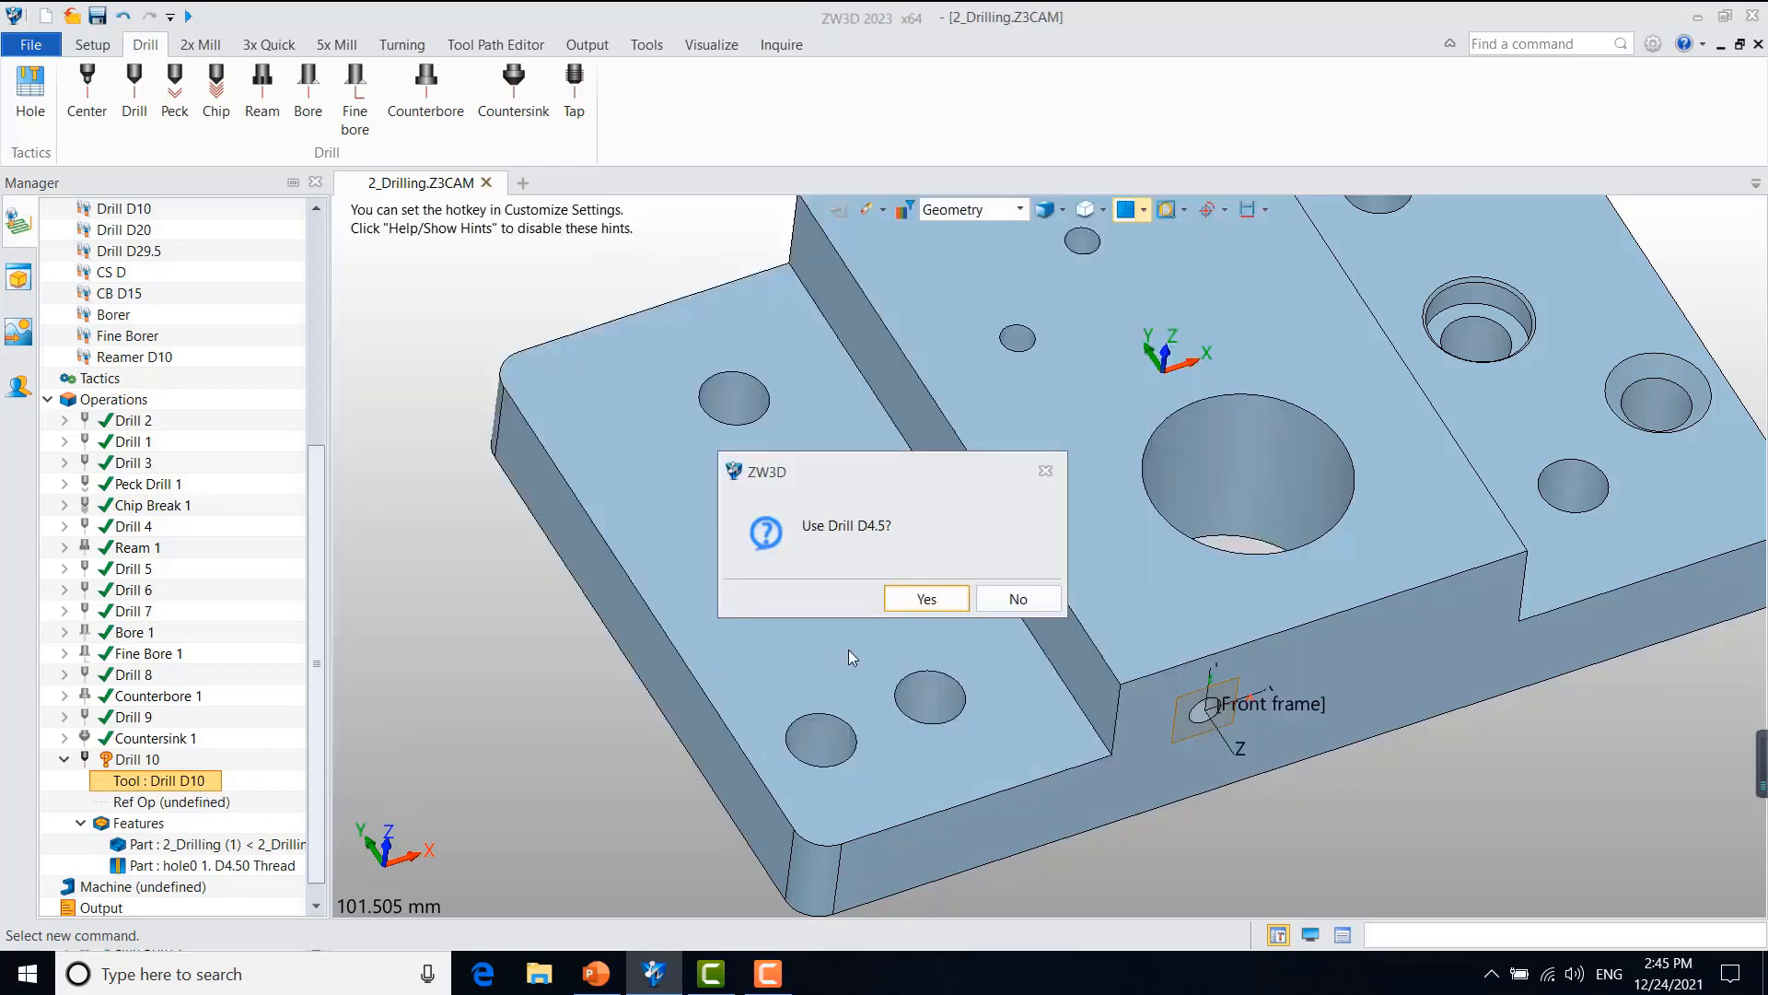
click(927, 598)
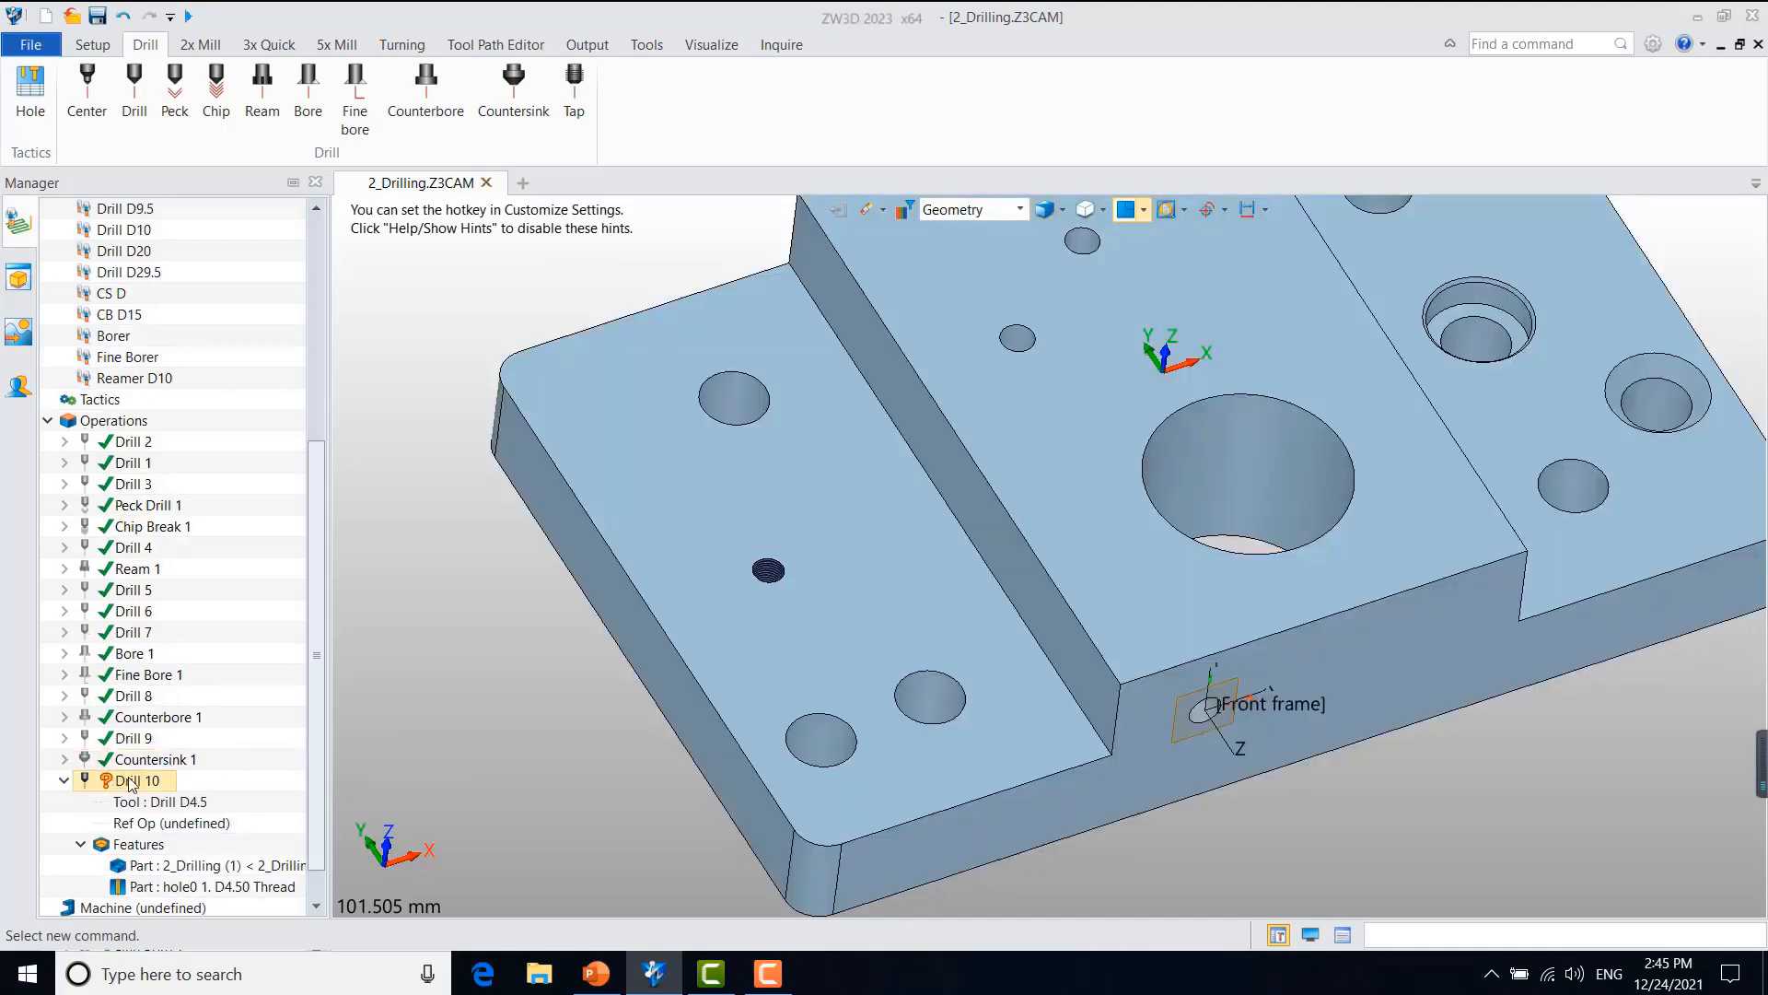
right_click(130, 783)
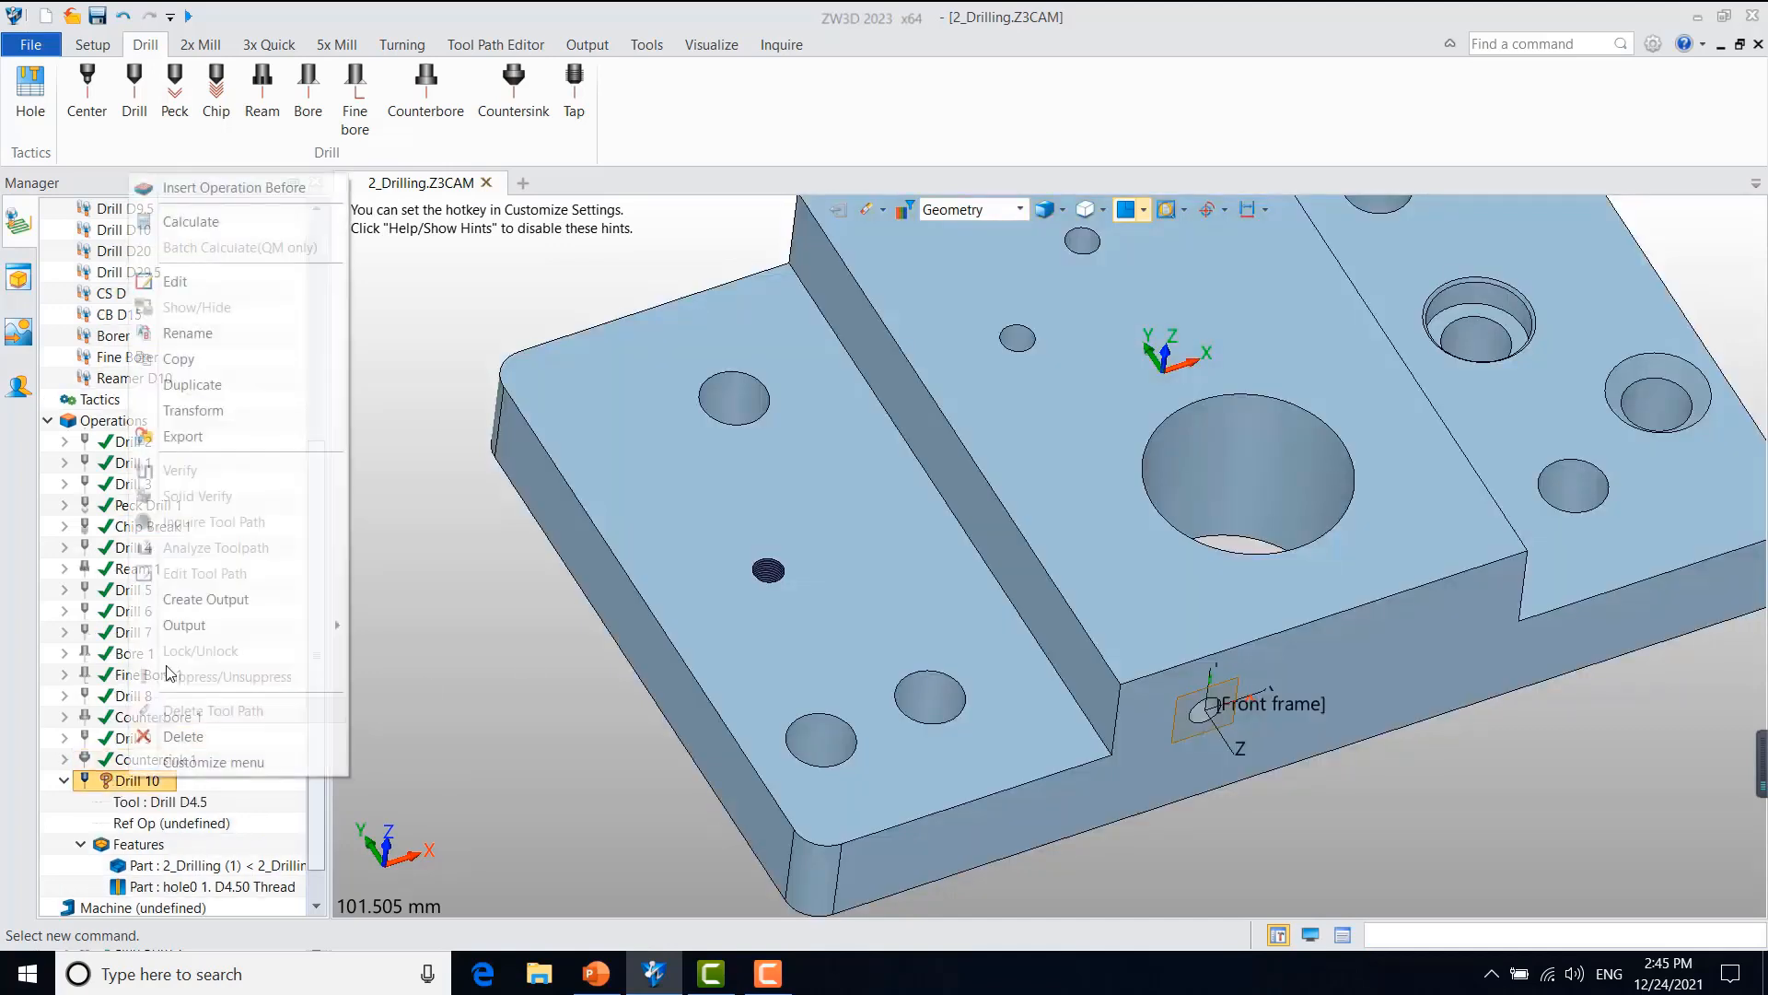
click(210, 227)
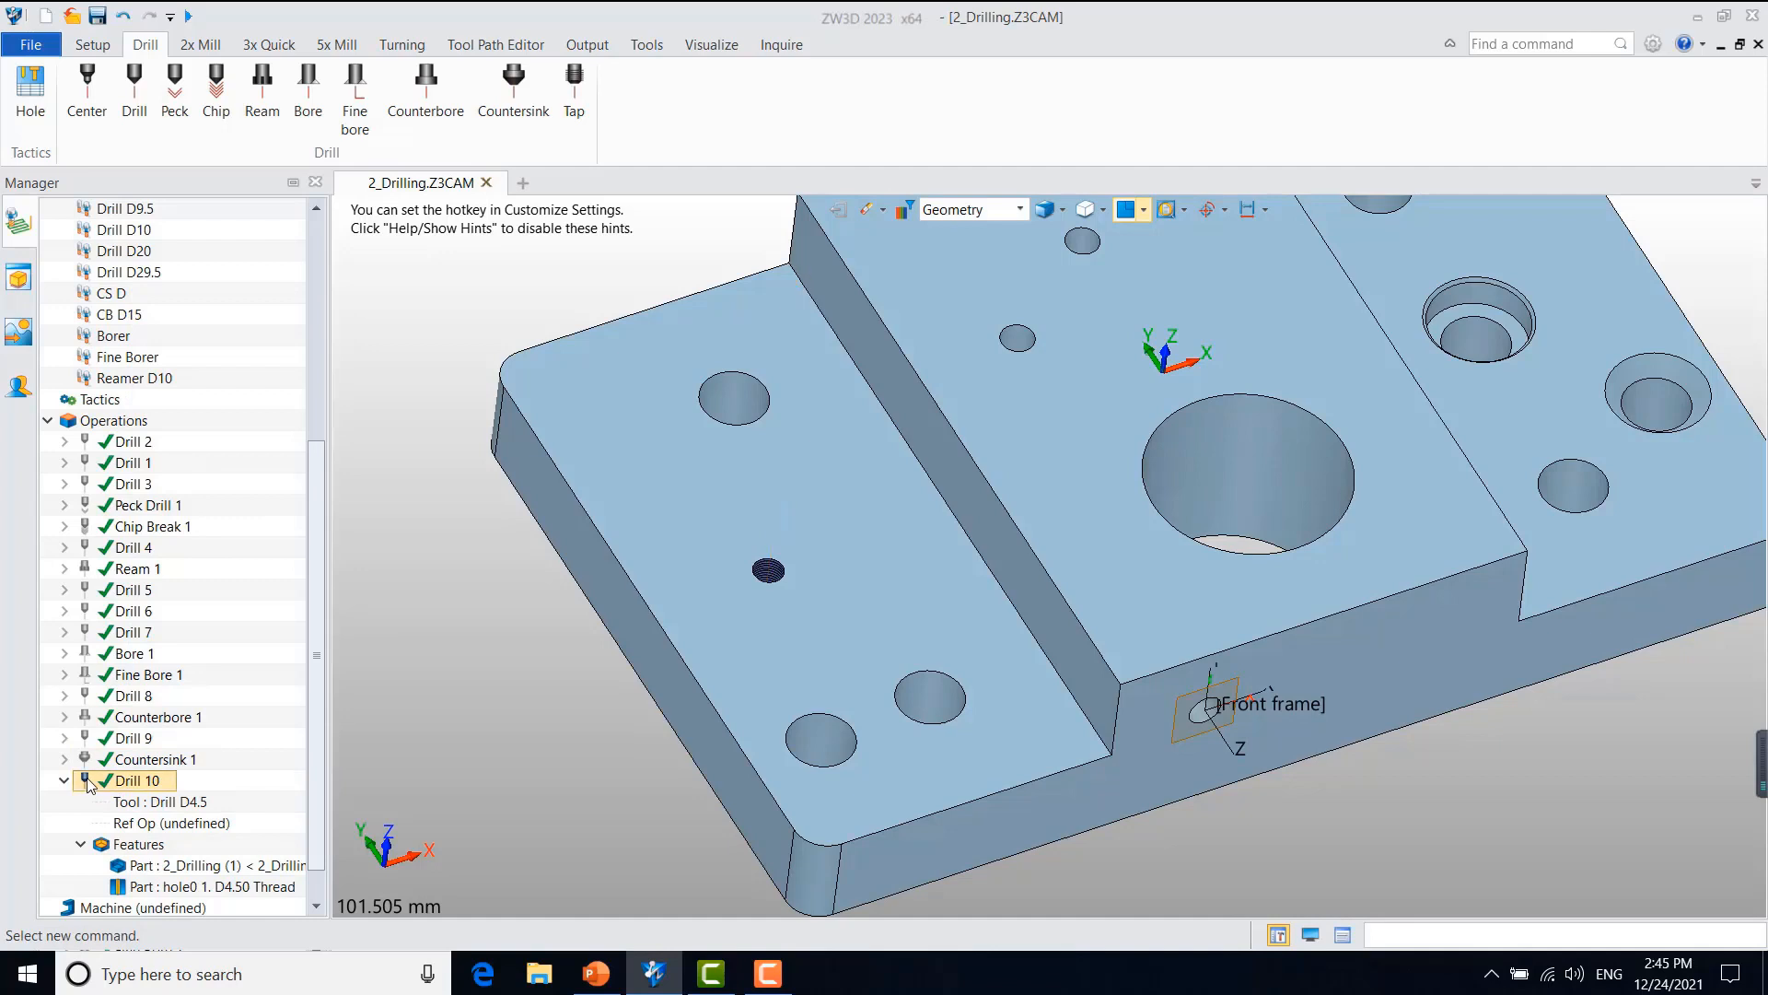
Step: Create a Tap operation on the hole0 1. D4.50 Thread feature
scroll(294, 770, down, 1)
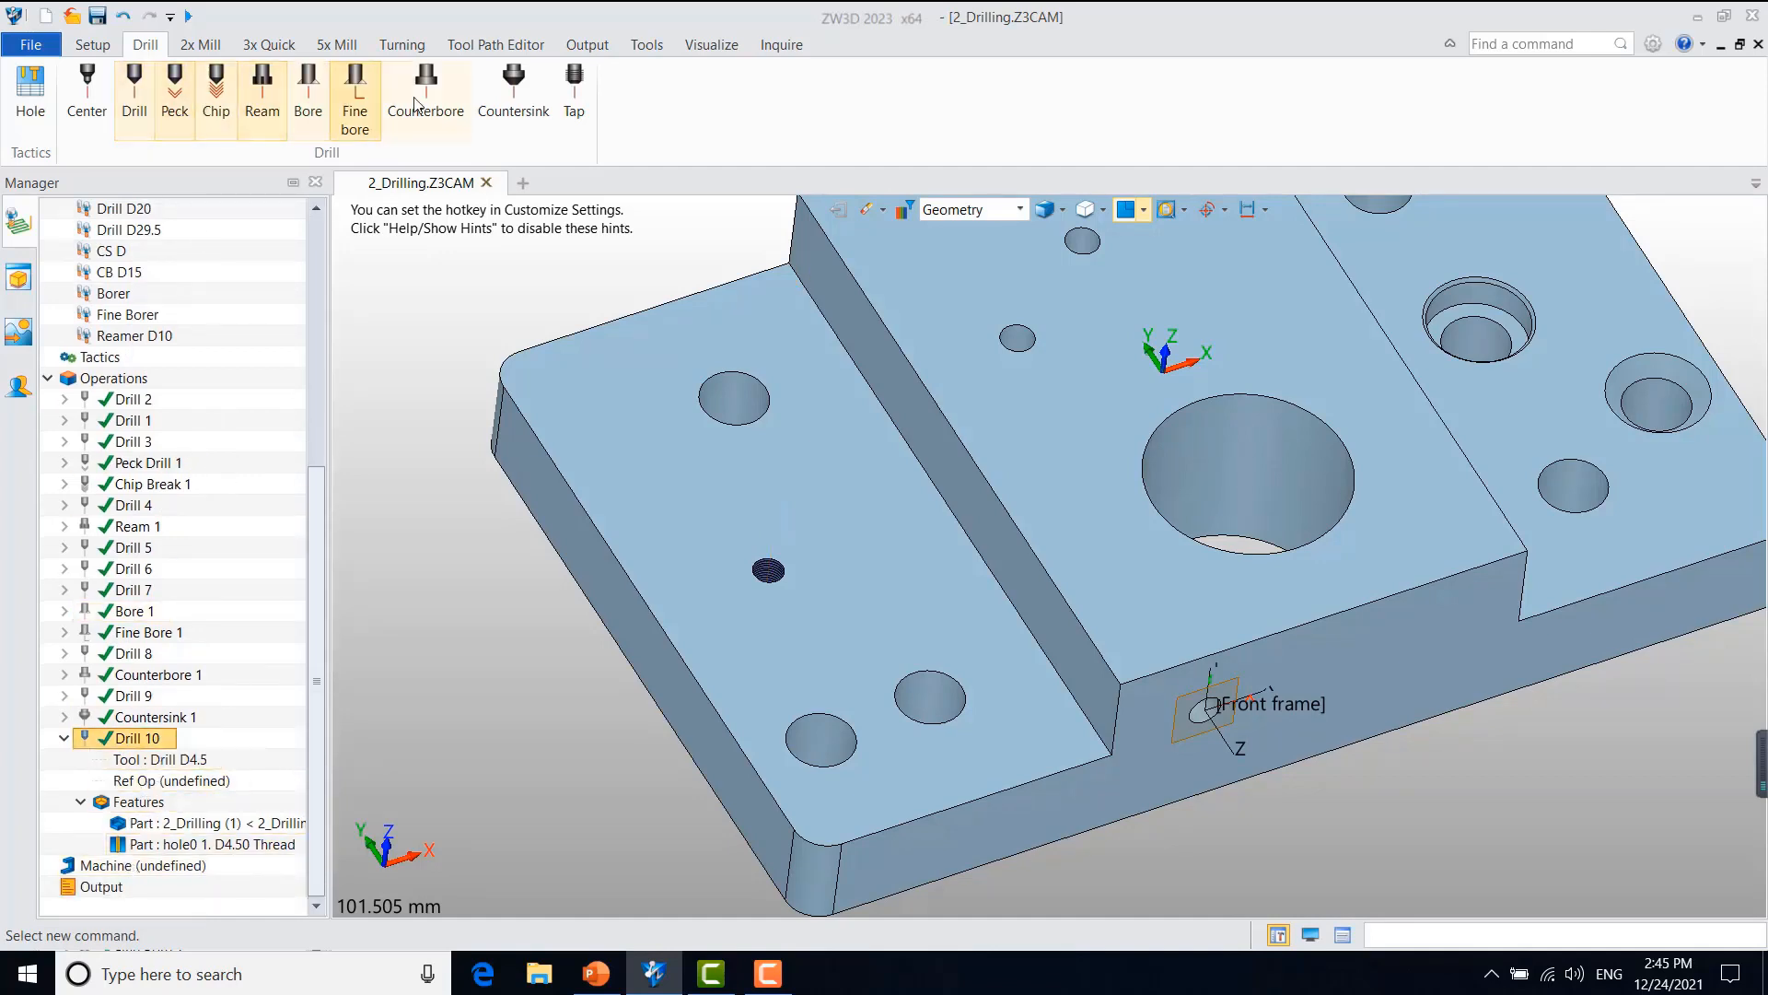
click(572, 92)
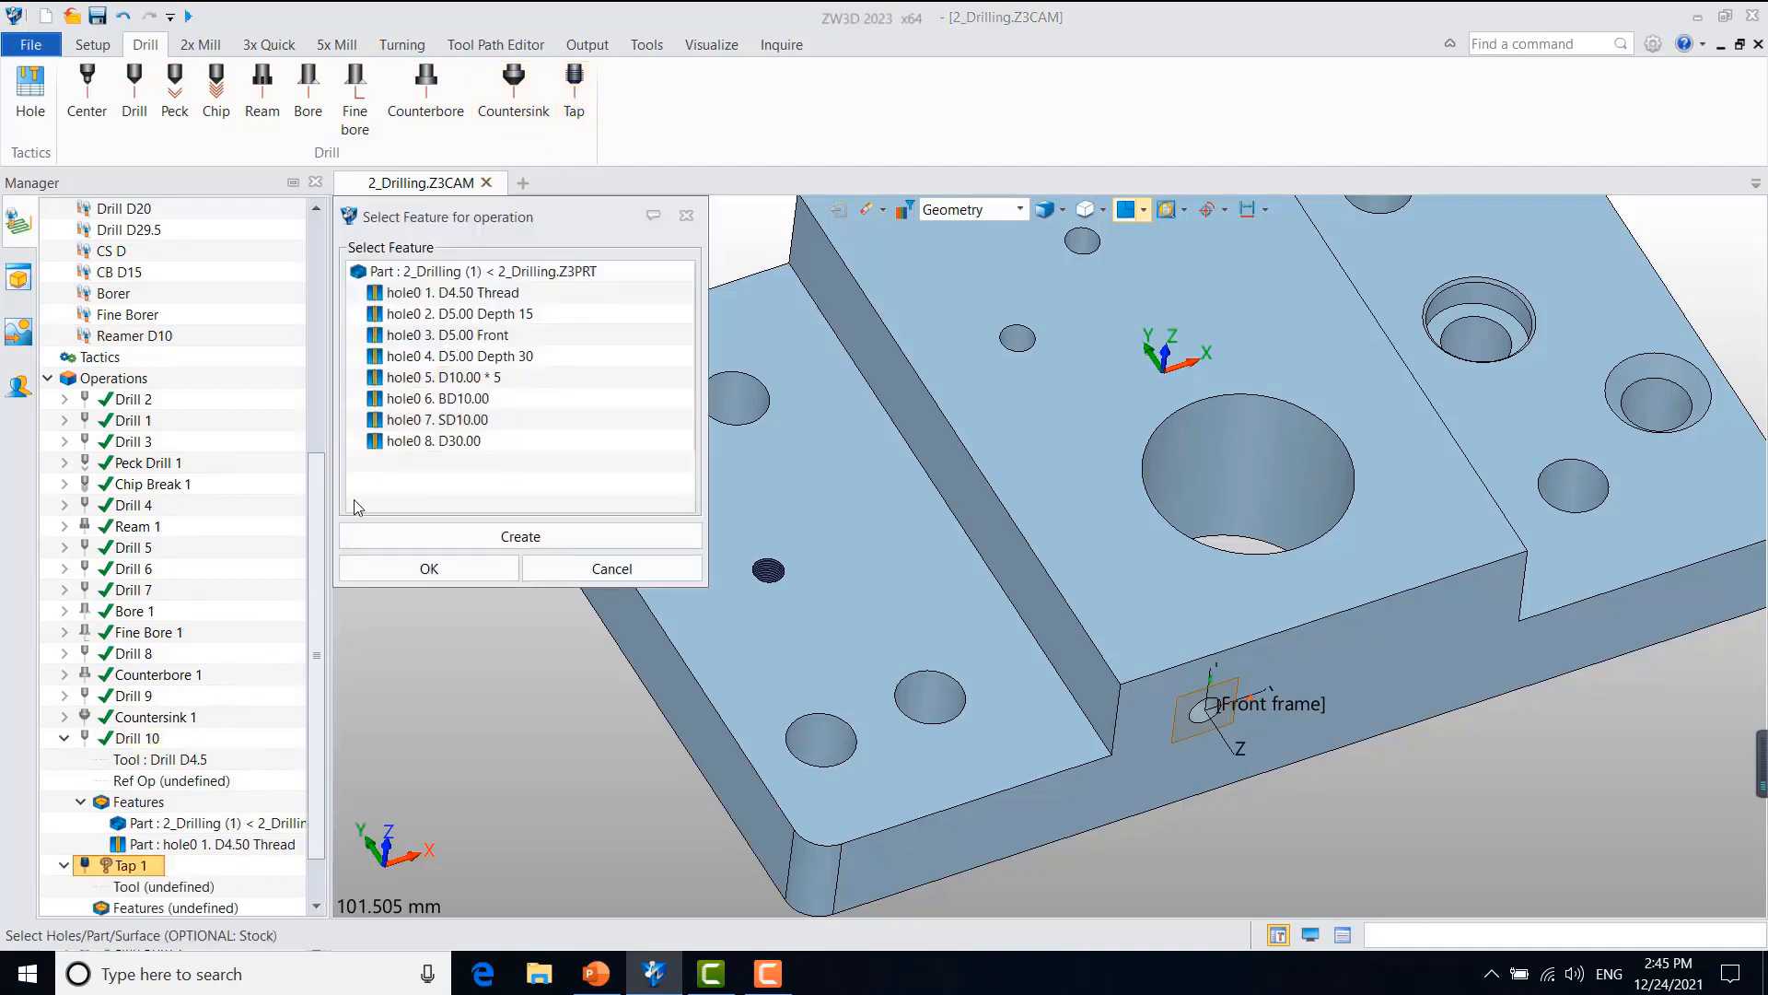
click(442, 292)
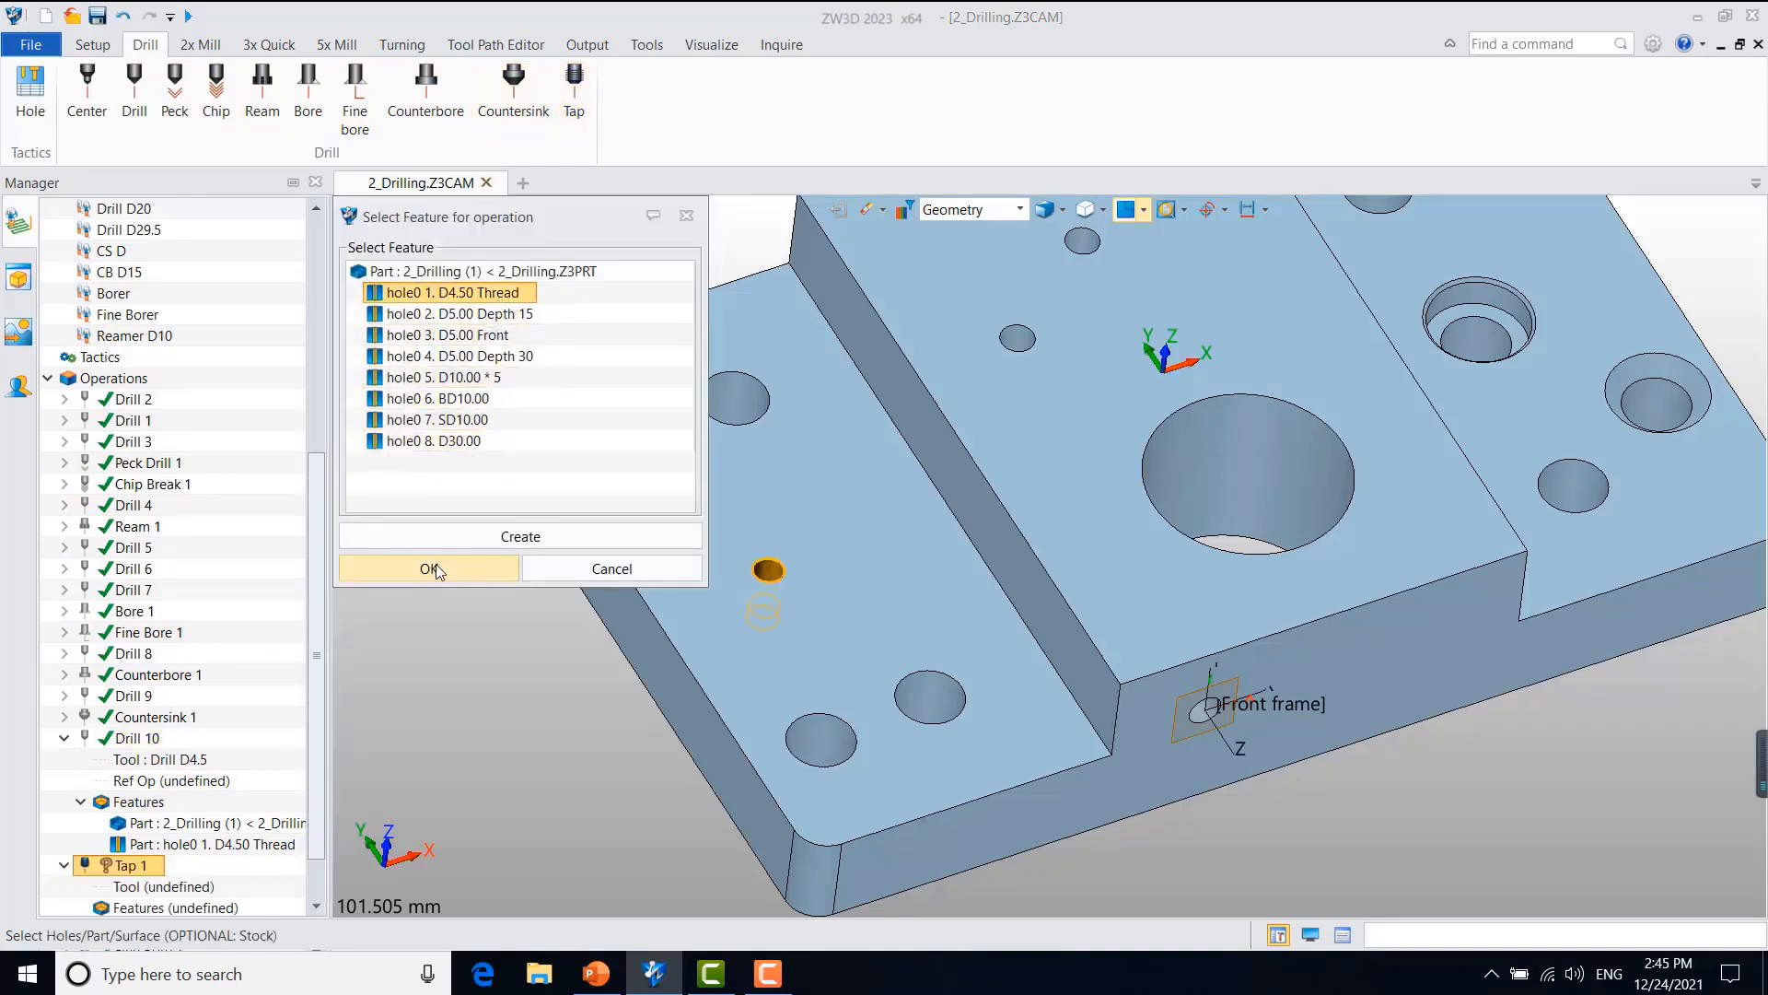
click(435, 565)
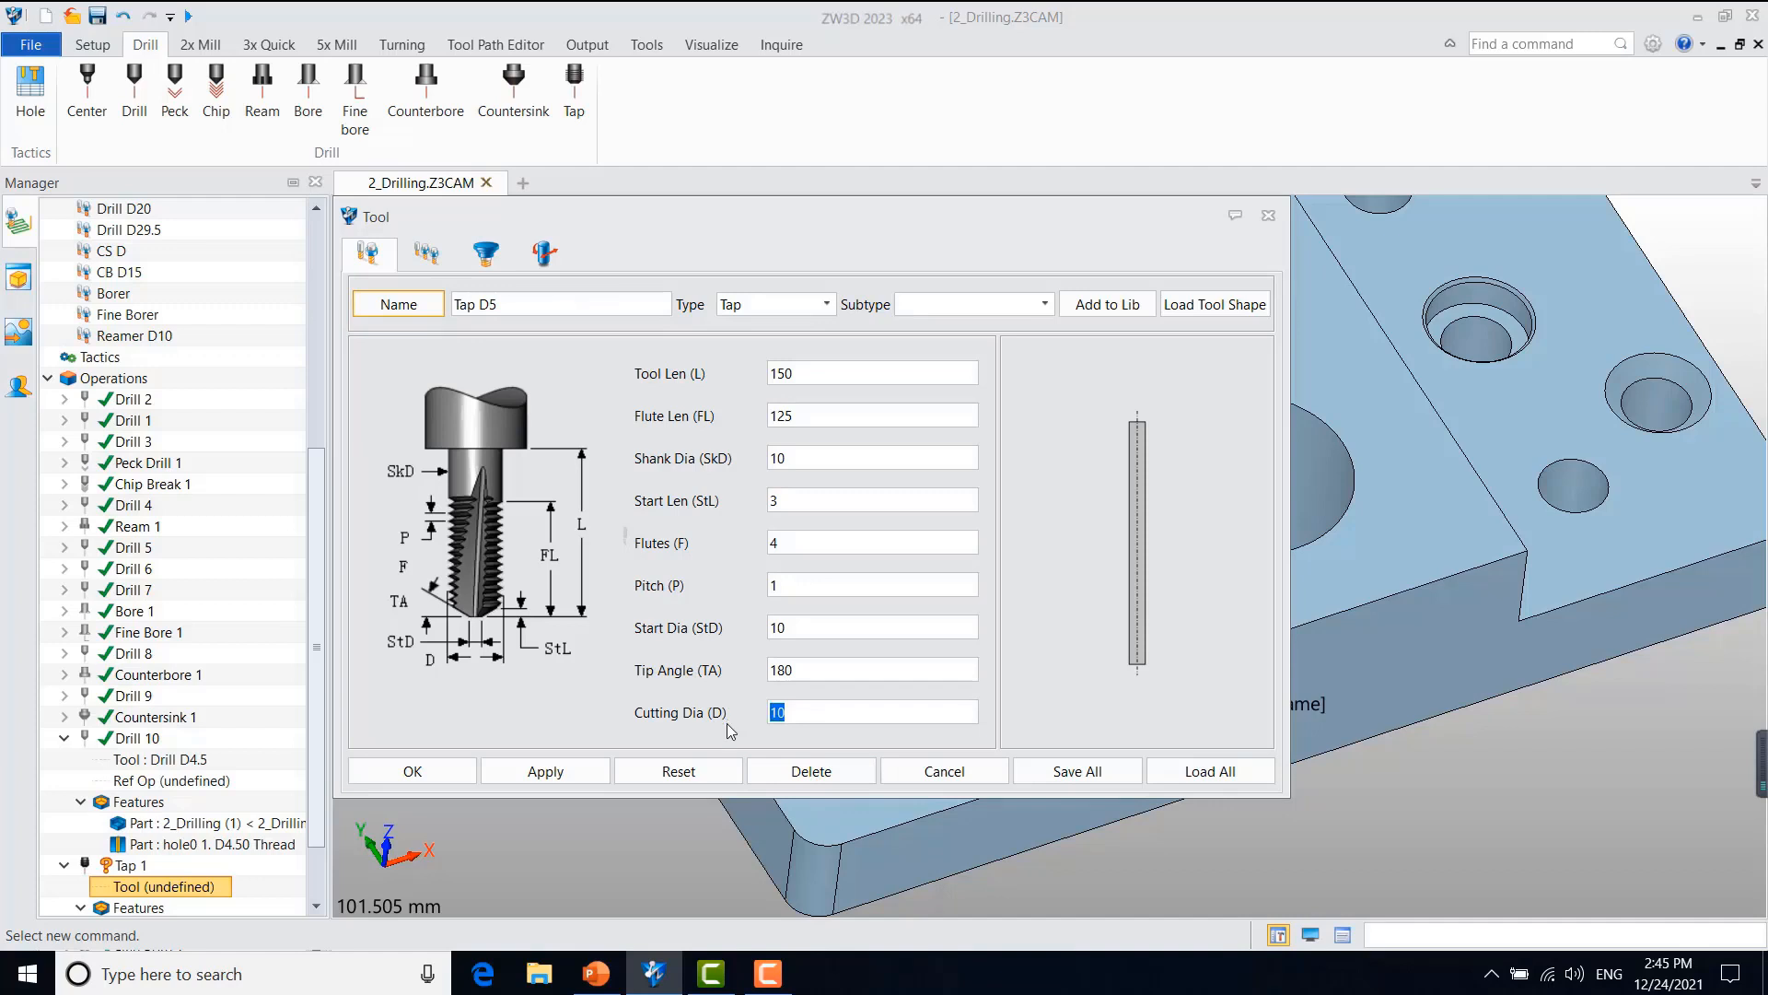
Step: Create the tap tool Tap D5 with cutting diameter 5, start diameter 5 and pitch 0.5, and calculate Tap 1
drag(797, 630, 683, 619)
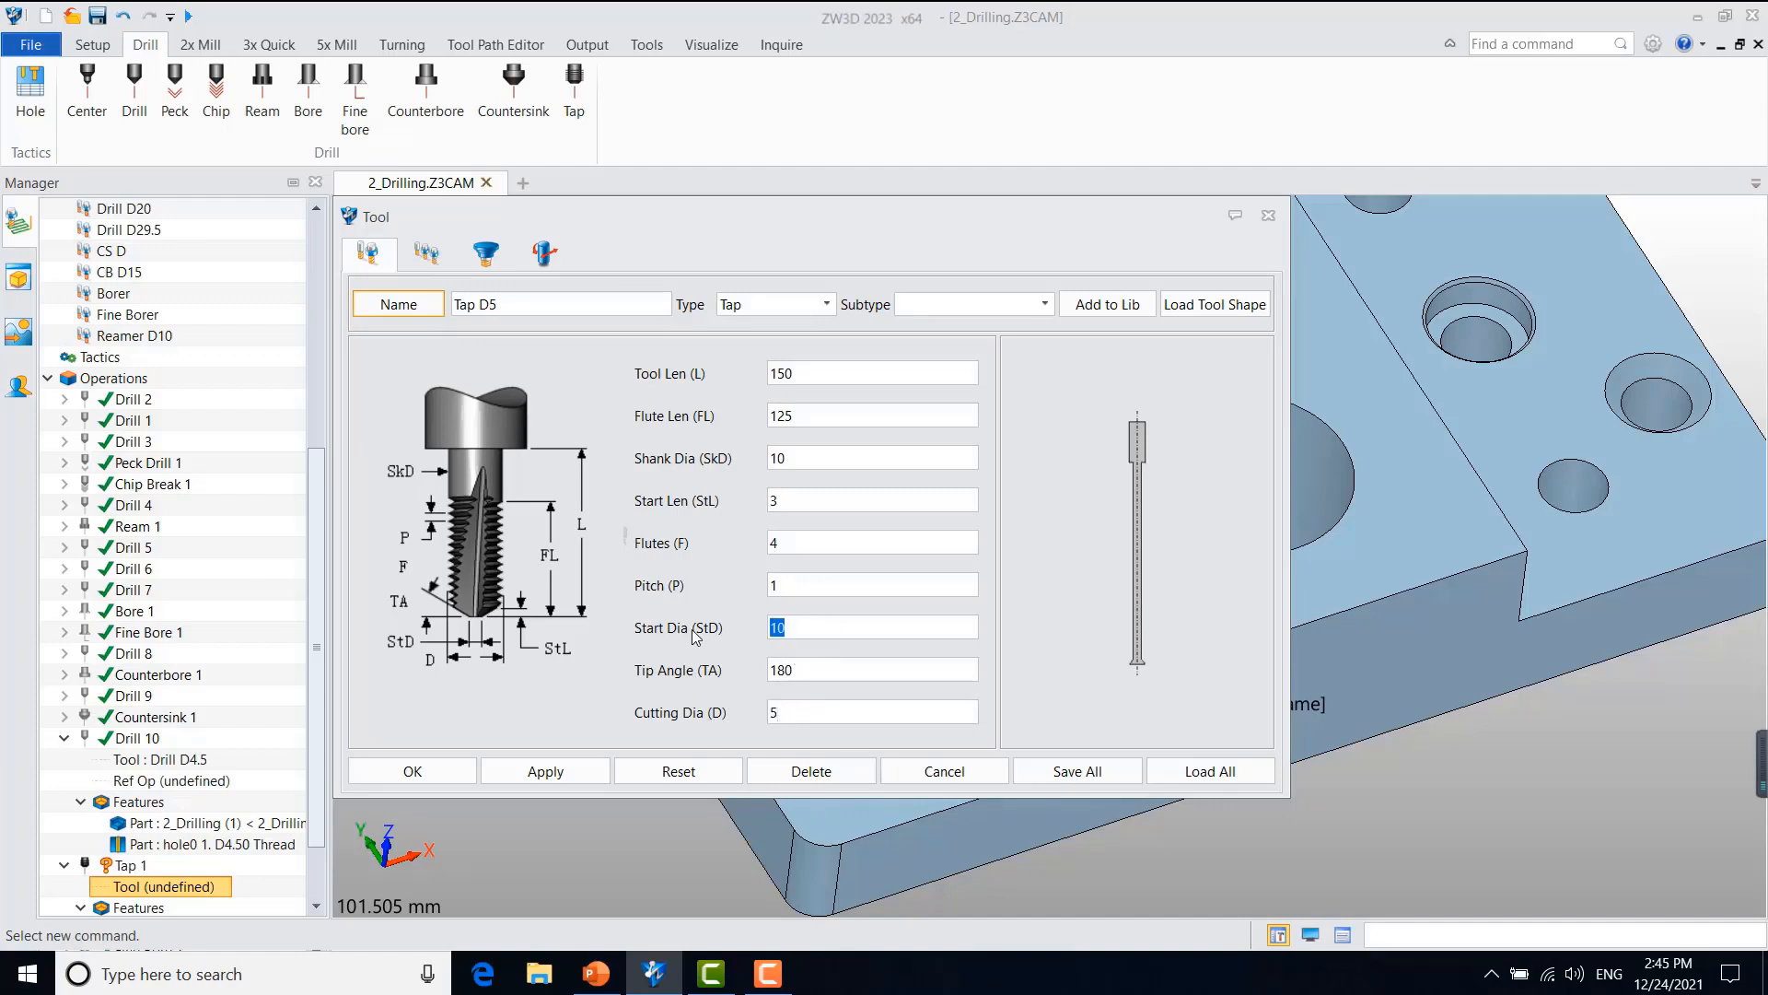
text(5)
click(426, 253)
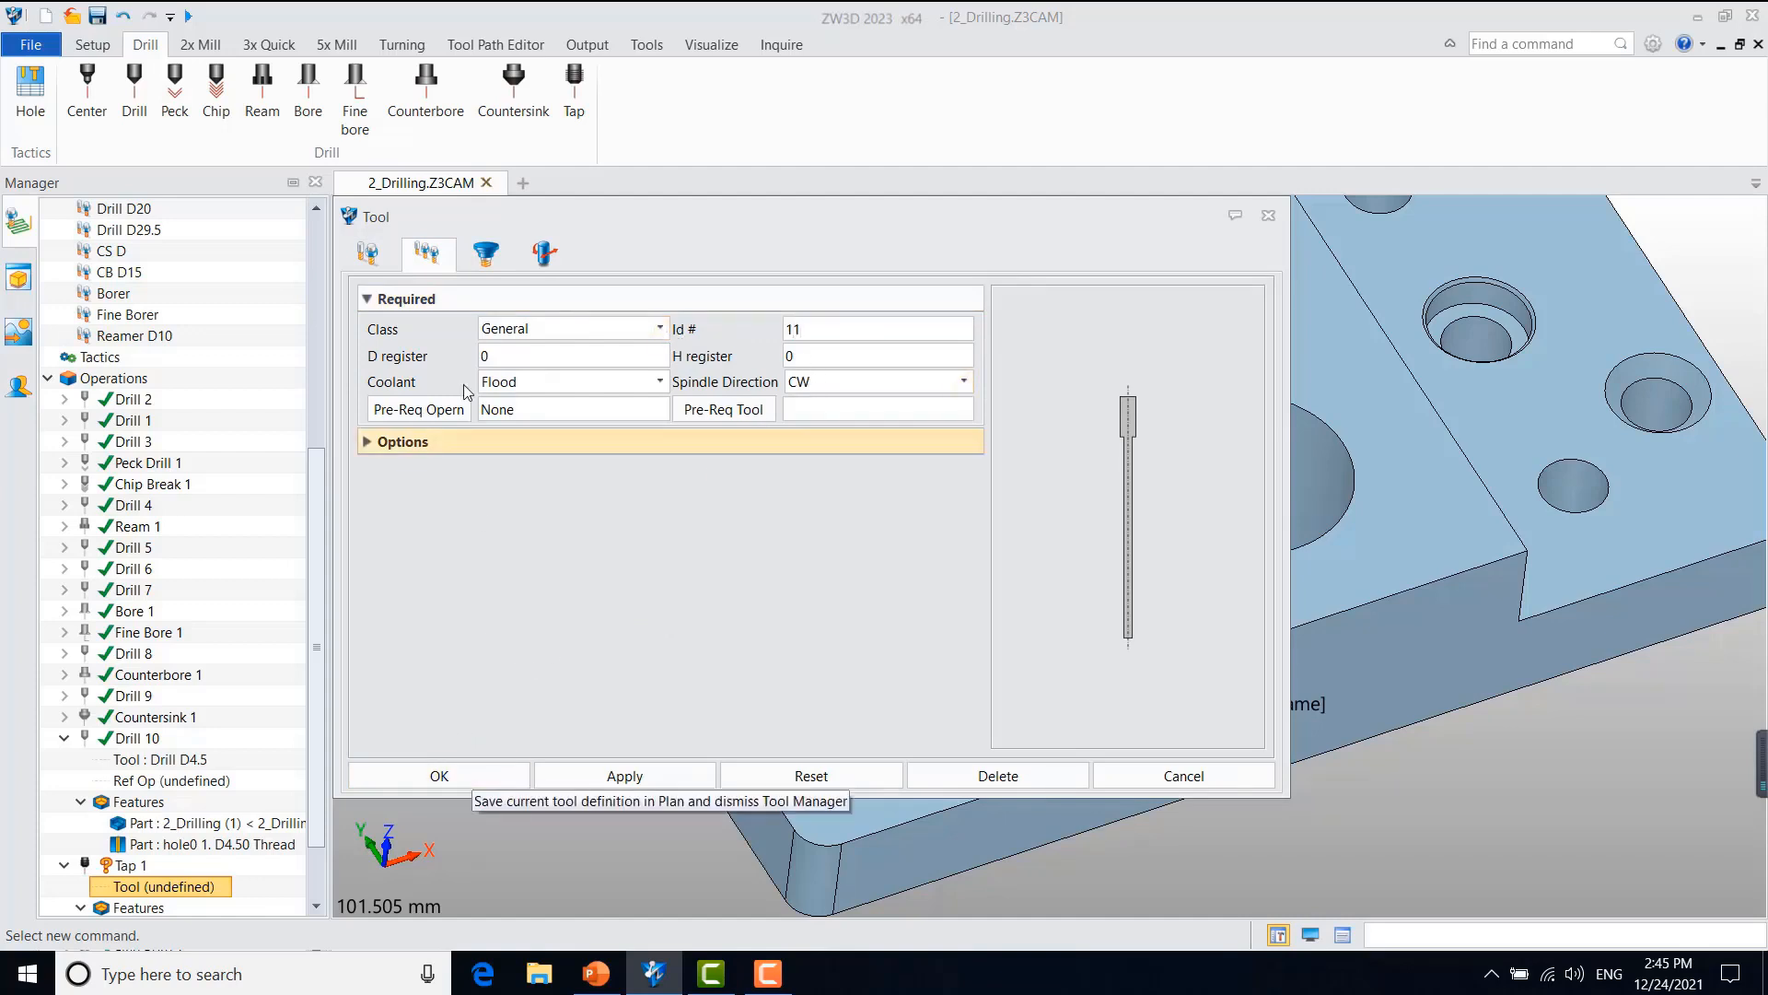
click(368, 252)
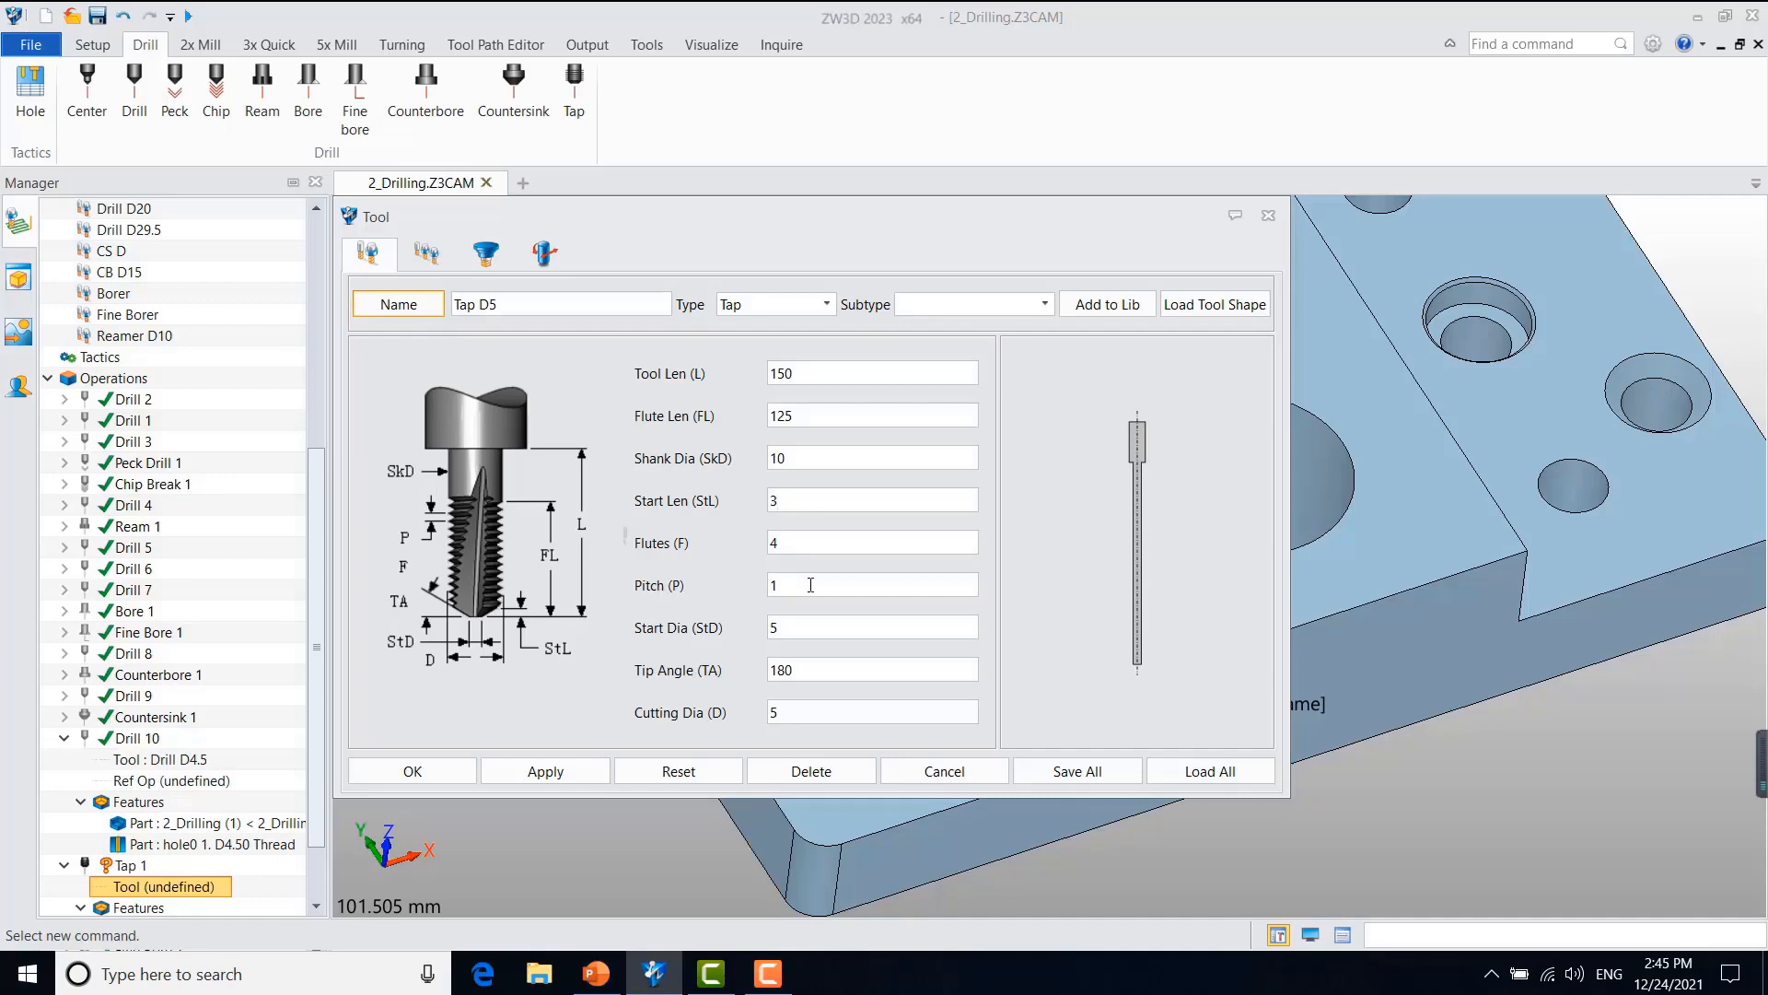
drag(810, 585, 667, 584)
text(0.8)
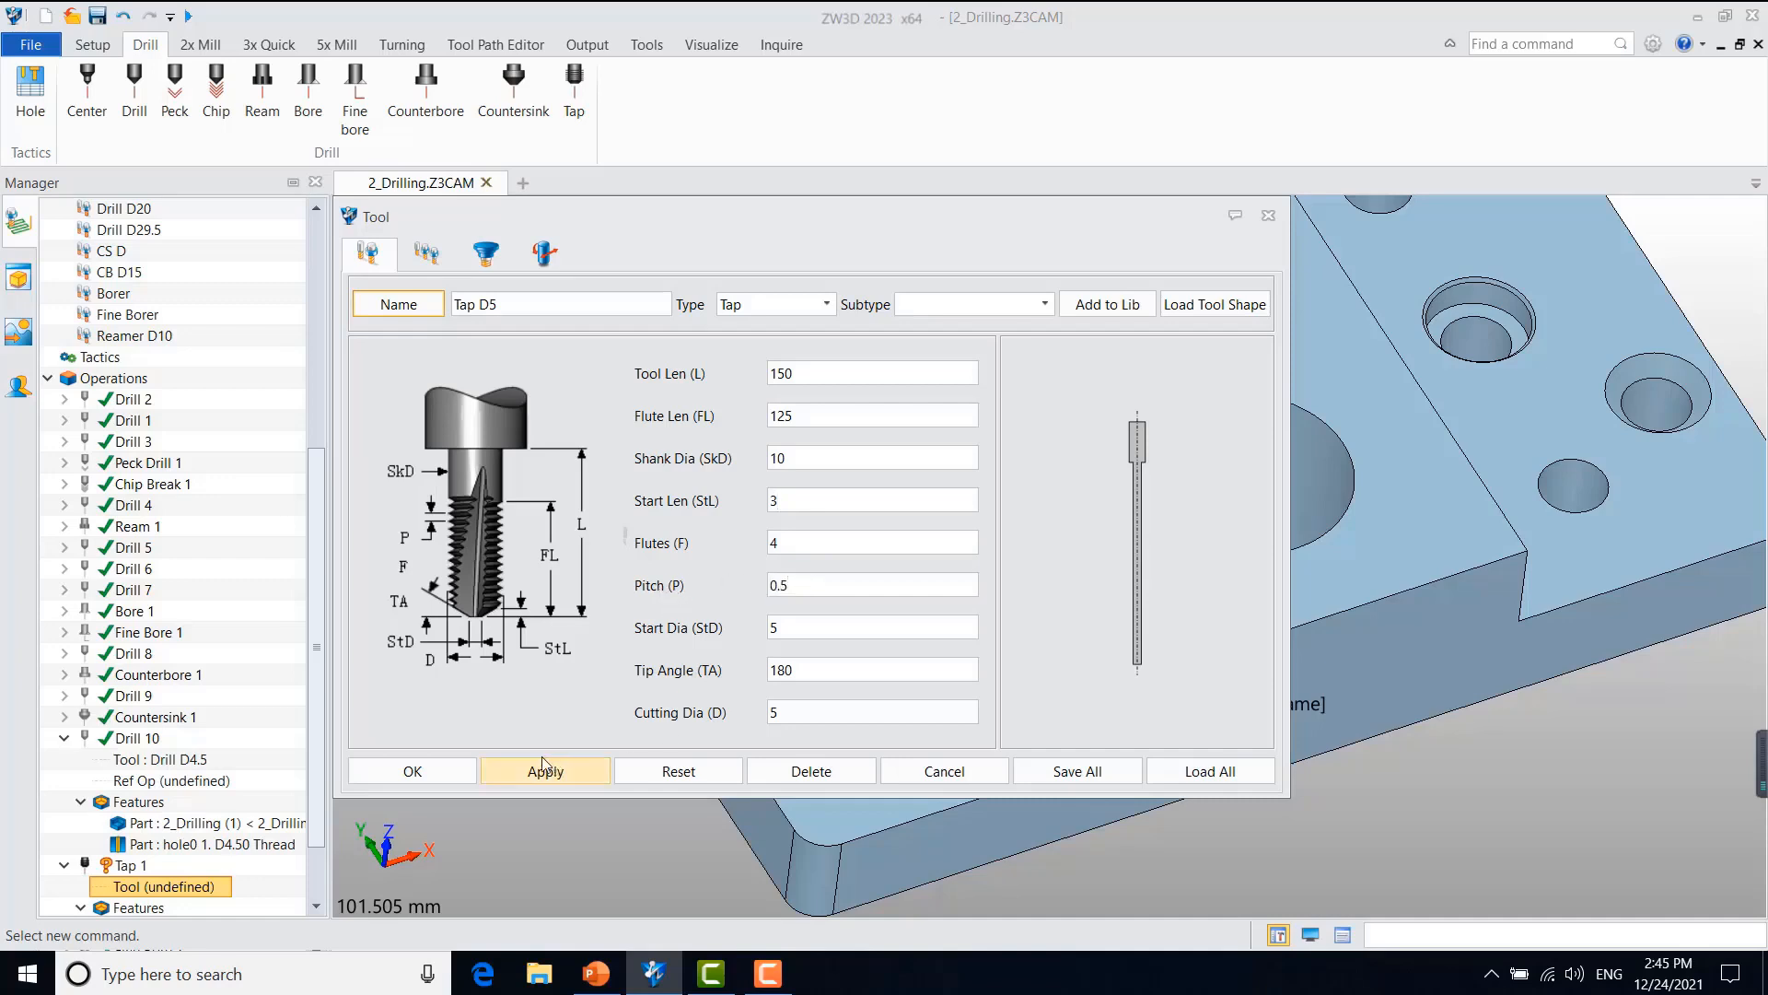
click(433, 771)
right_click(142, 886)
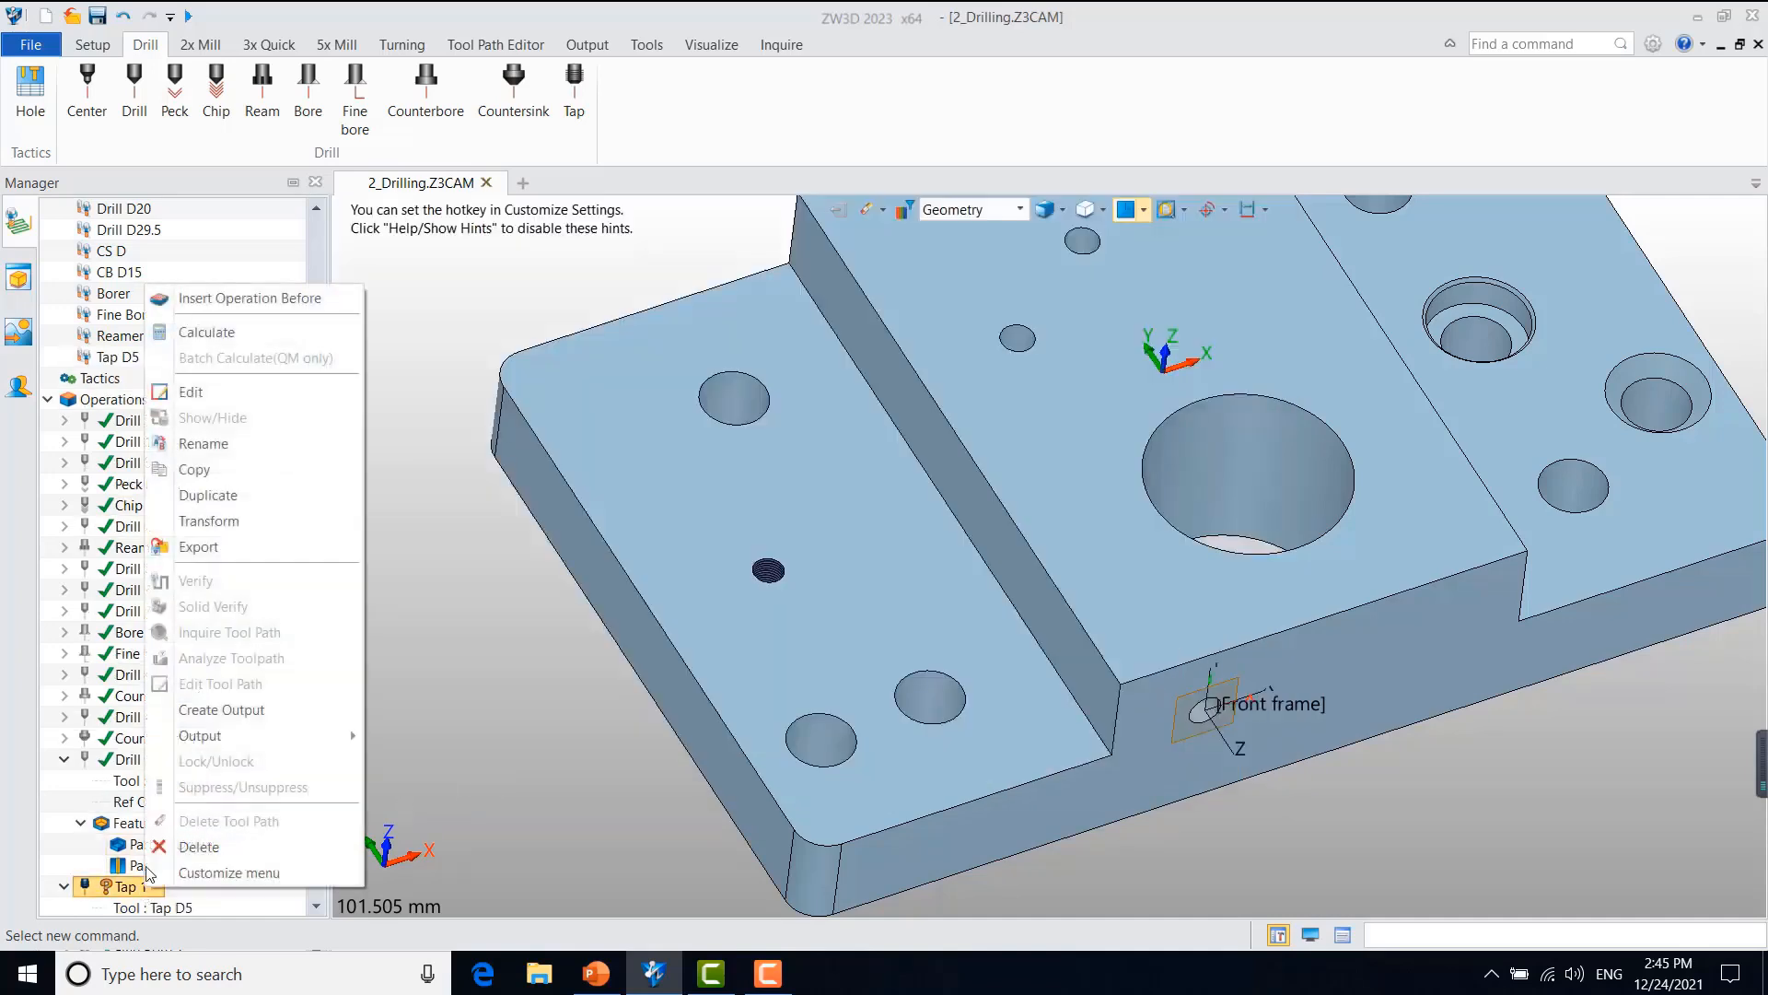
click(245, 337)
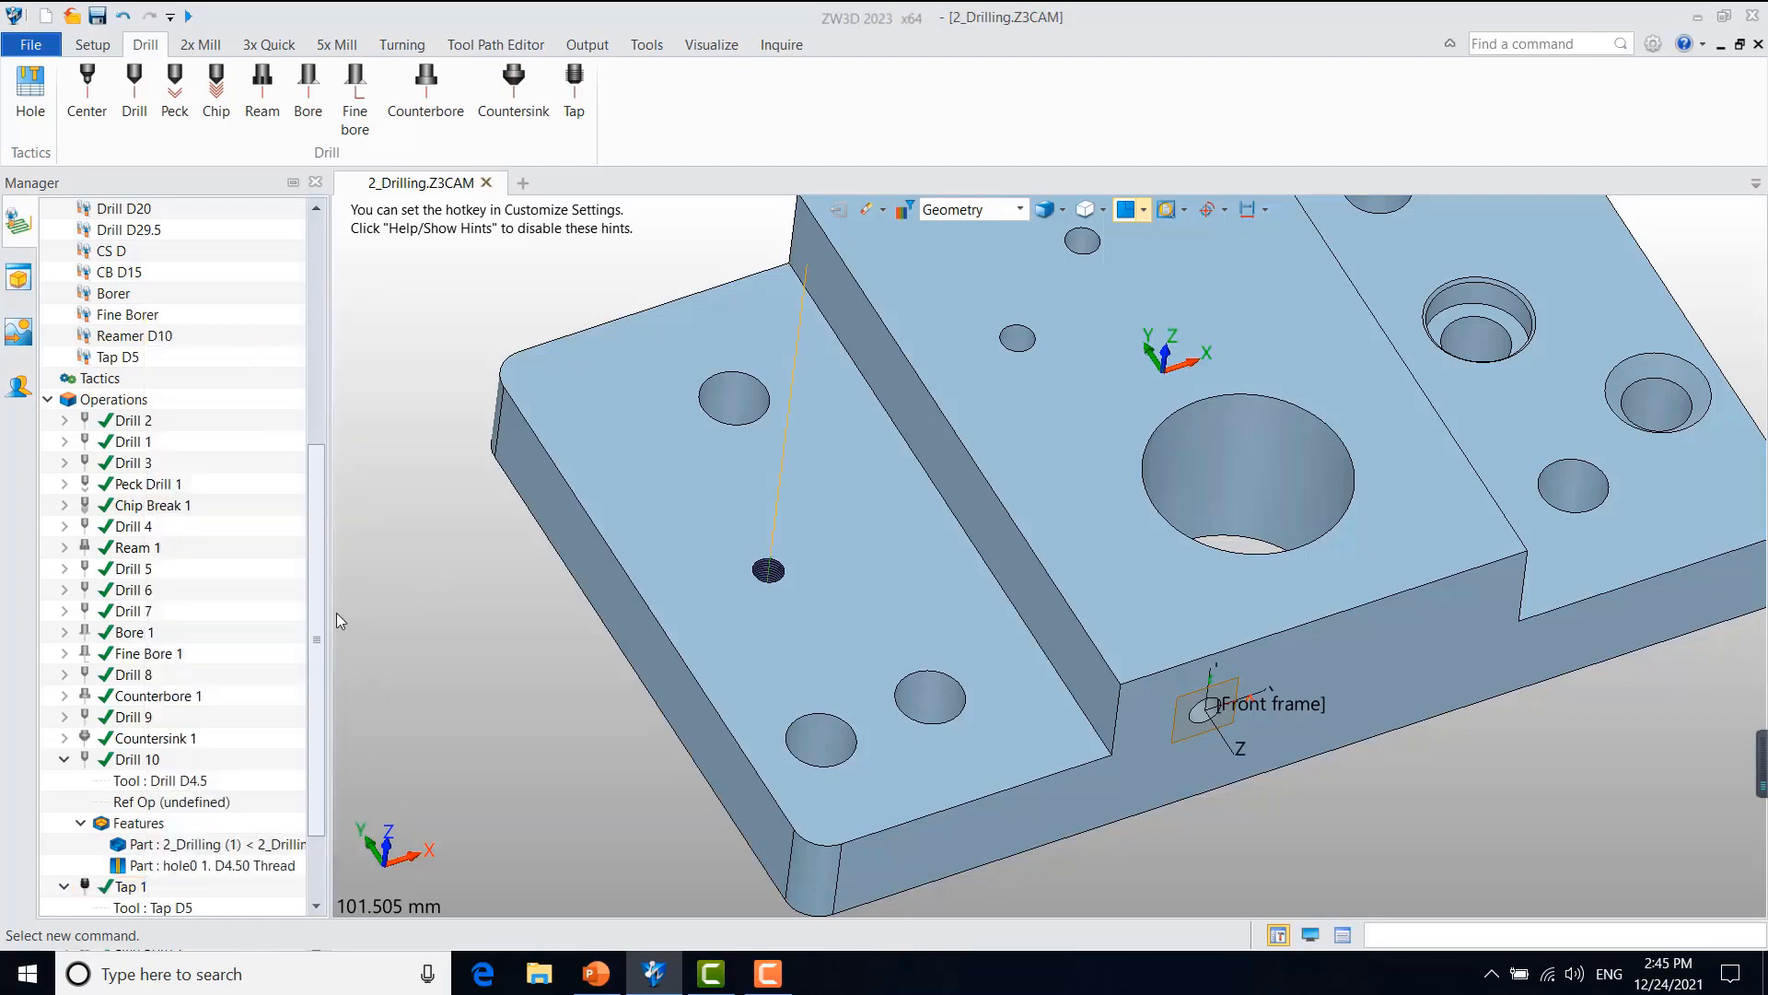
Step: Try a pitch of 1 for the Tap D5 tool and recalculate Tap 1
scroll(320, 608, down, 2)
double_click(170, 801)
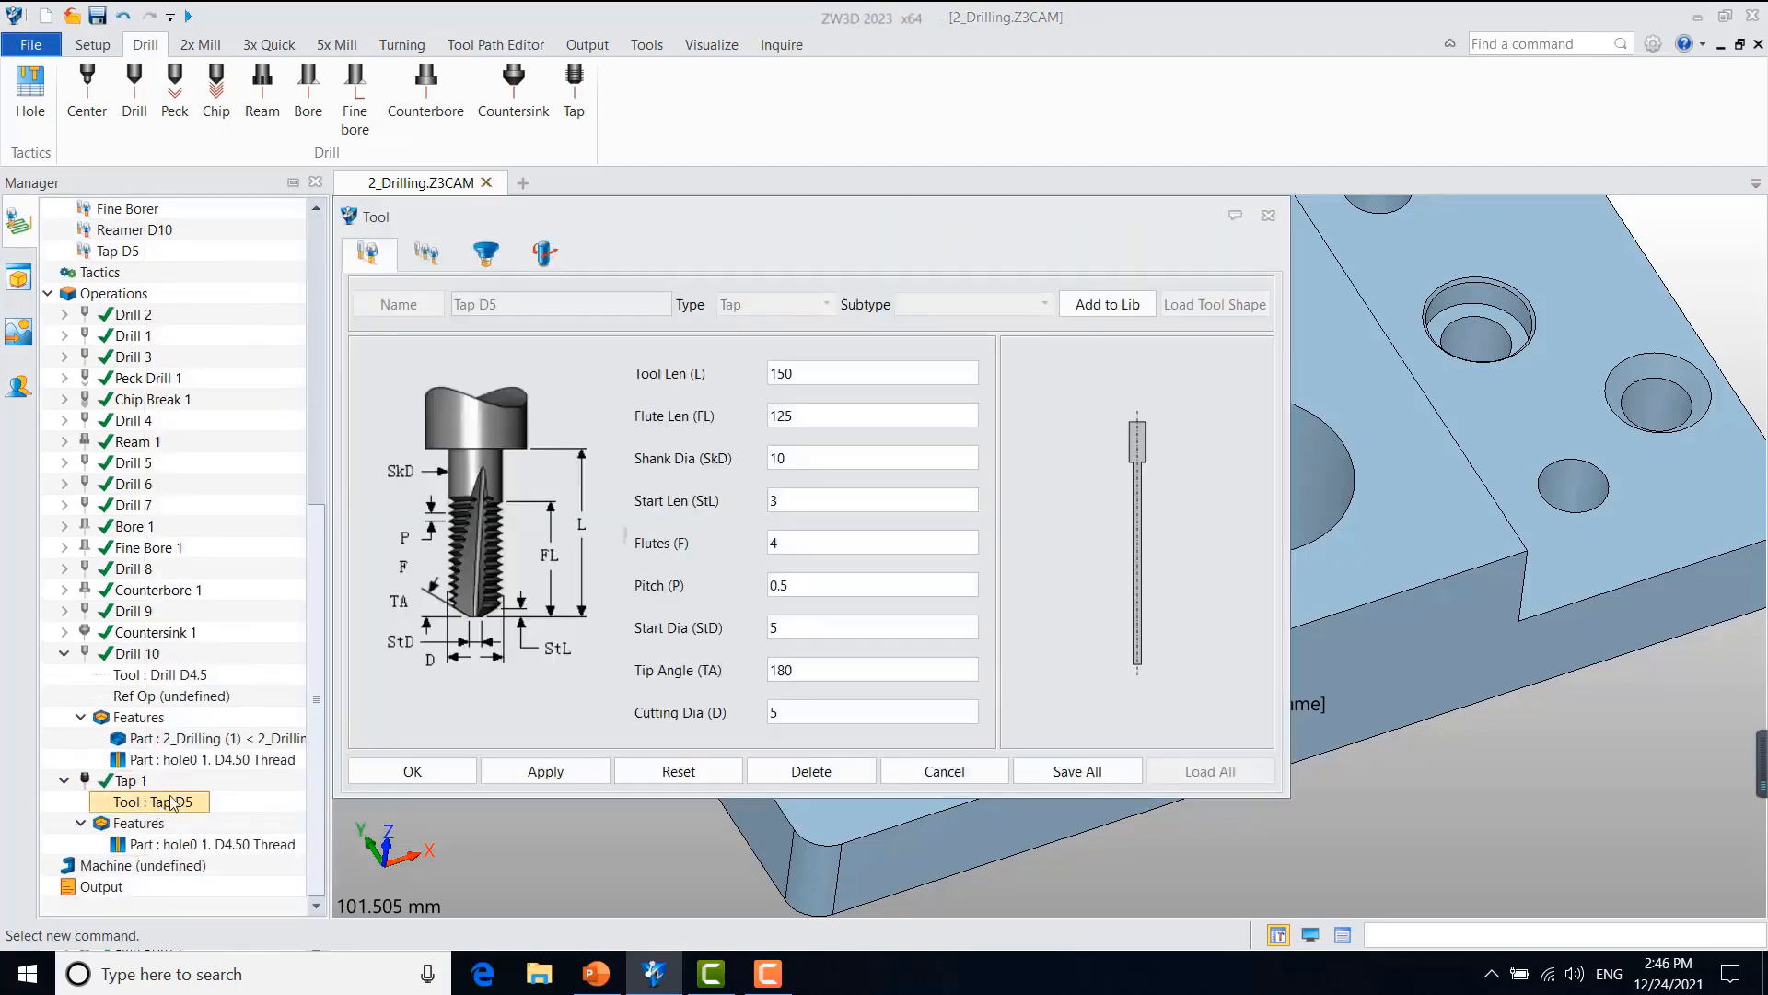
double_click(803, 583)
text(1)
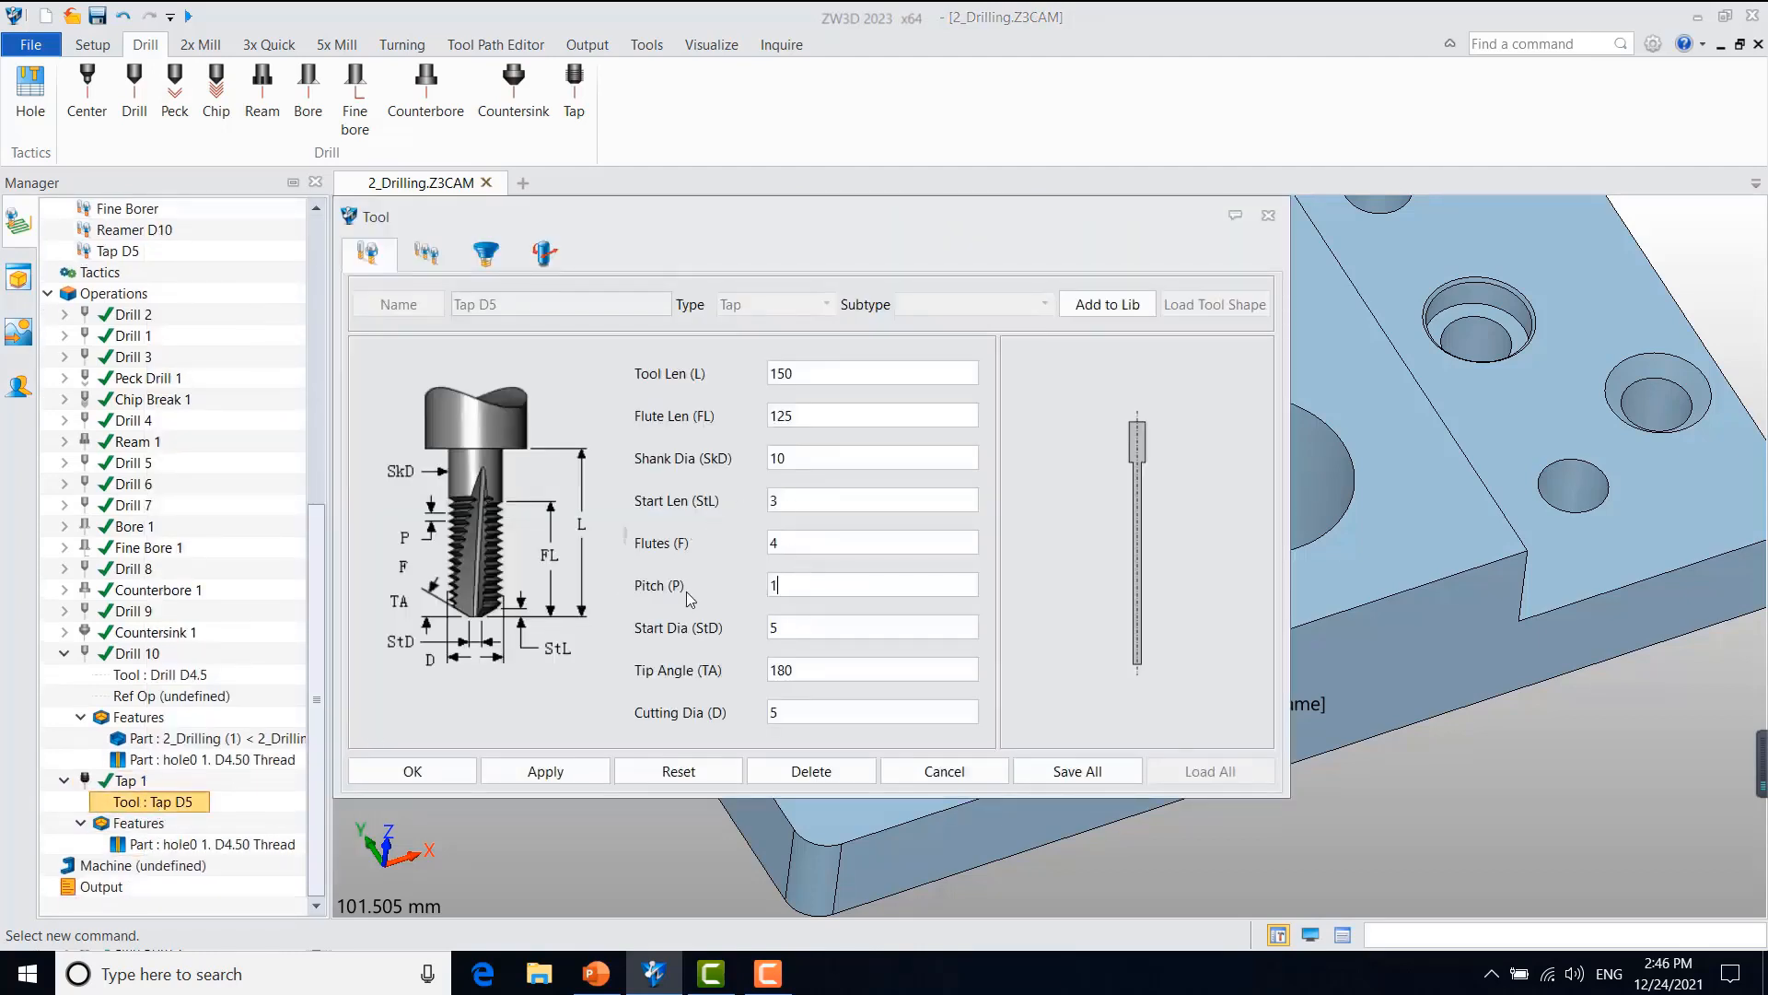
click(440, 774)
click(1009, 600)
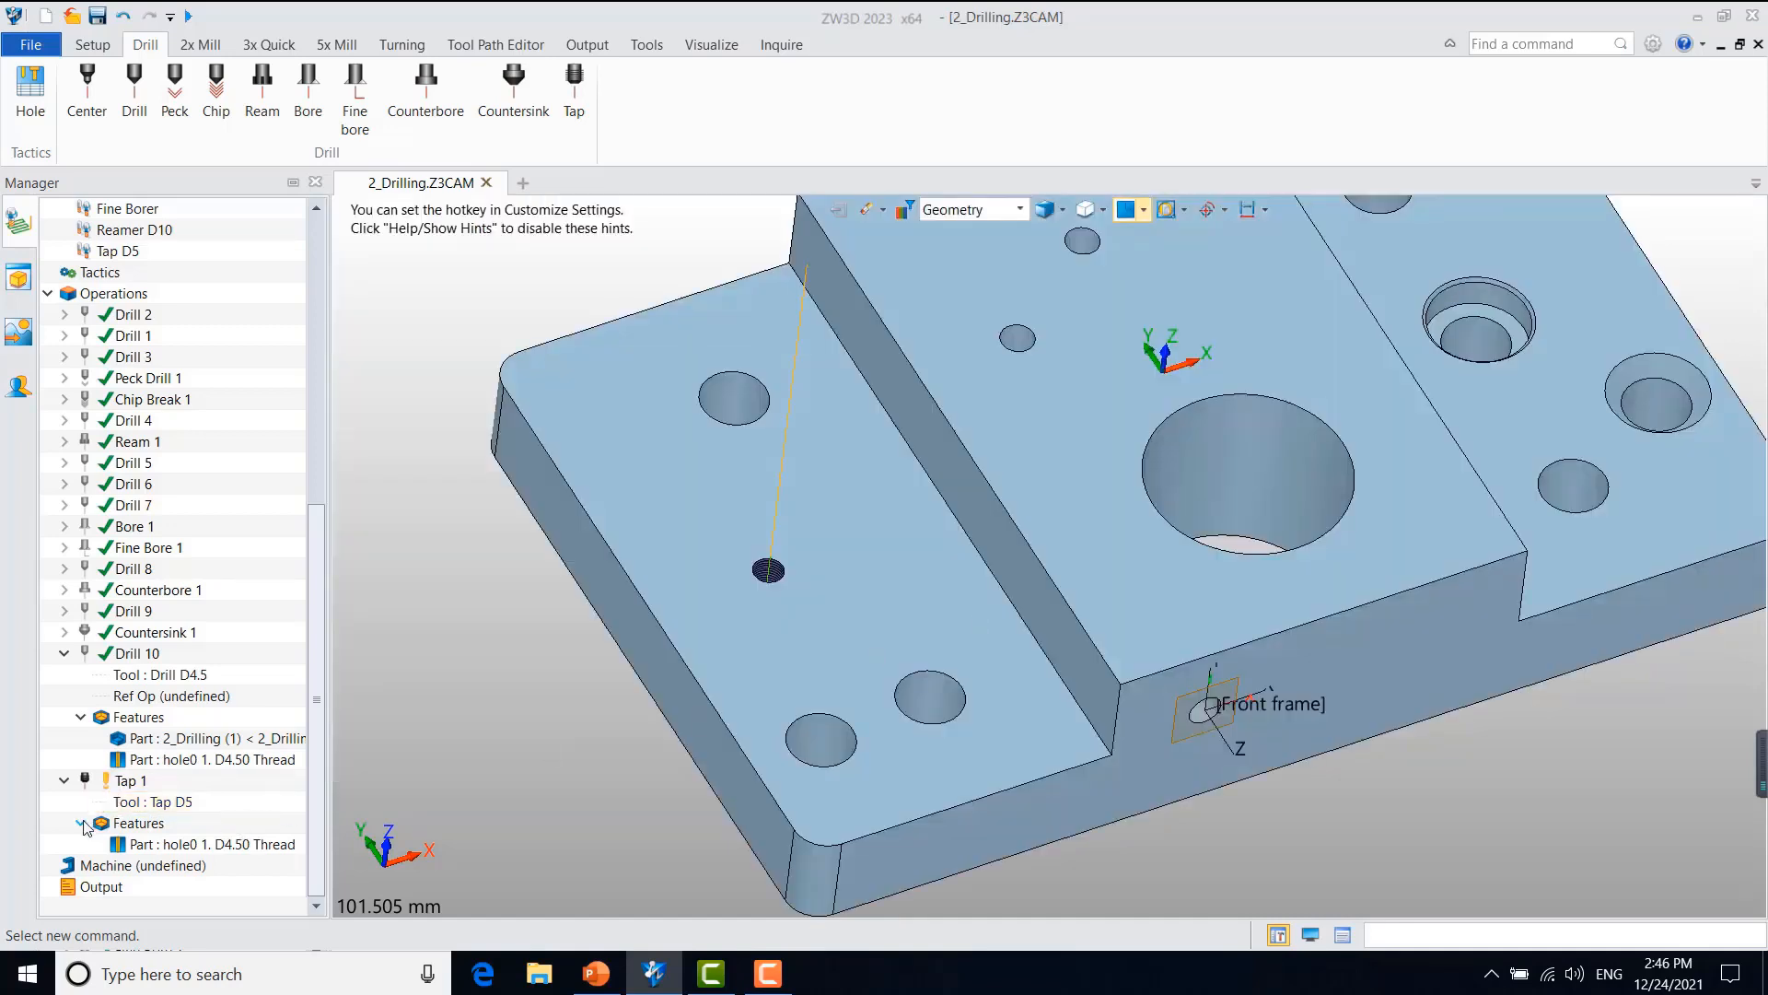
right_click(149, 779)
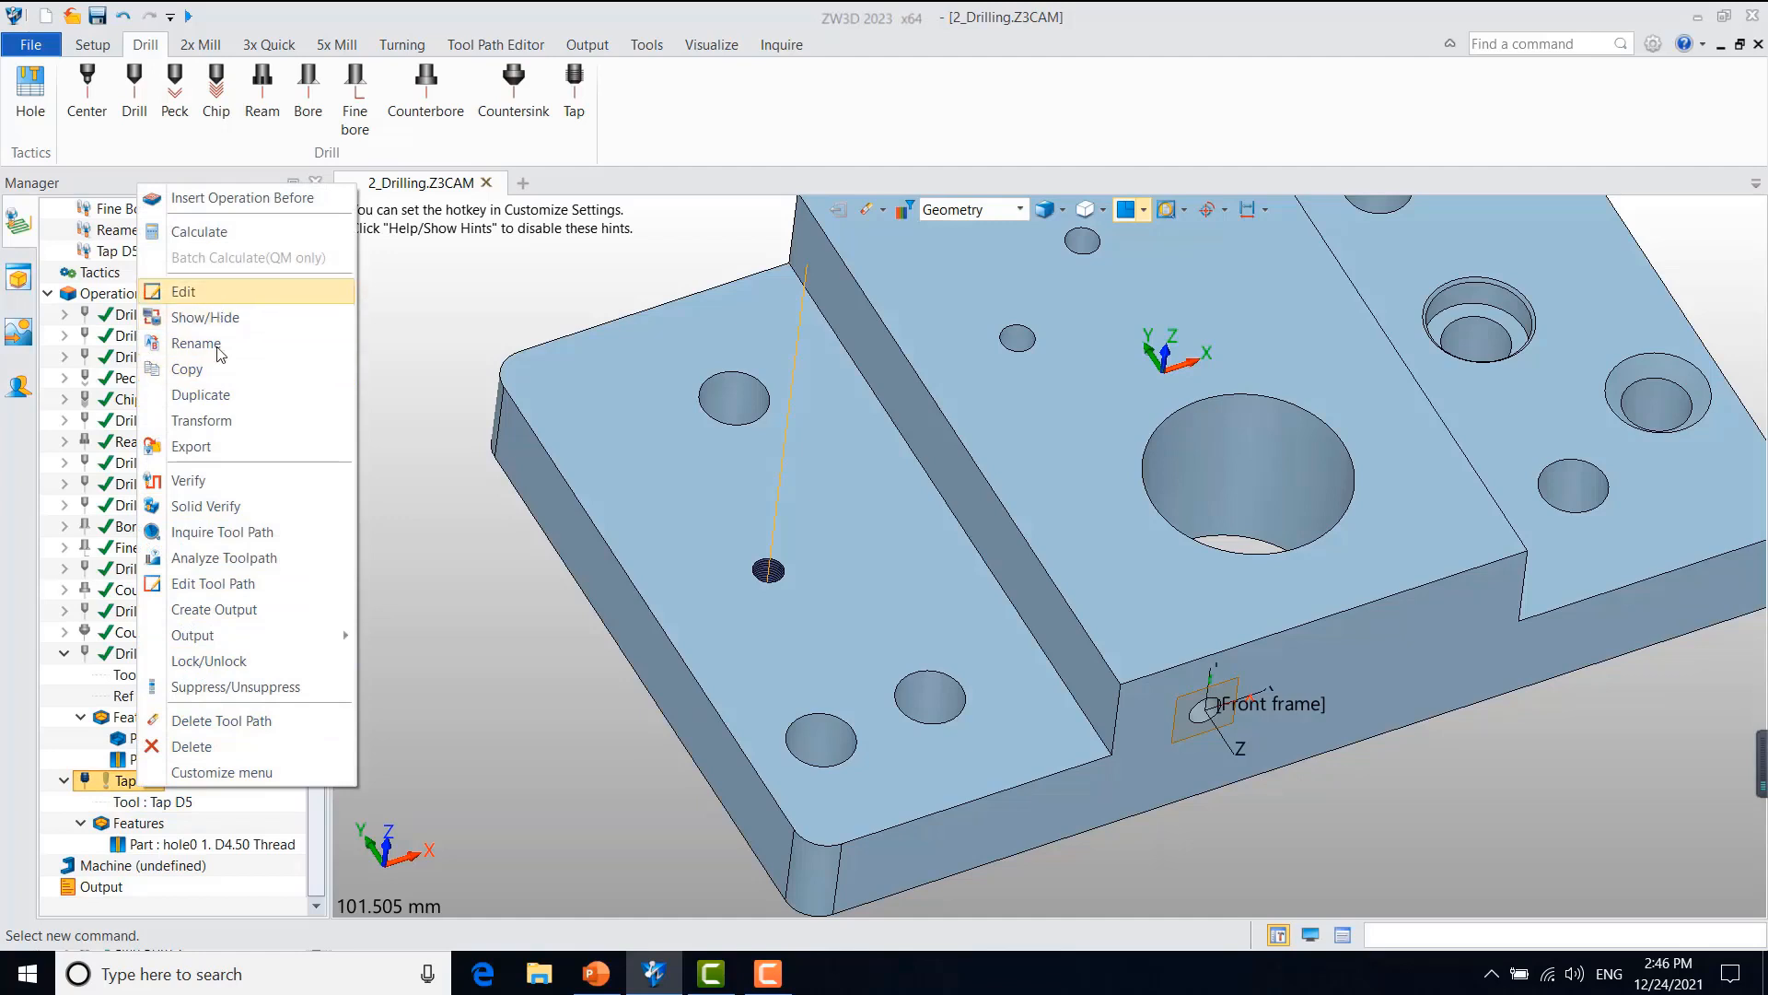
click(247, 230)
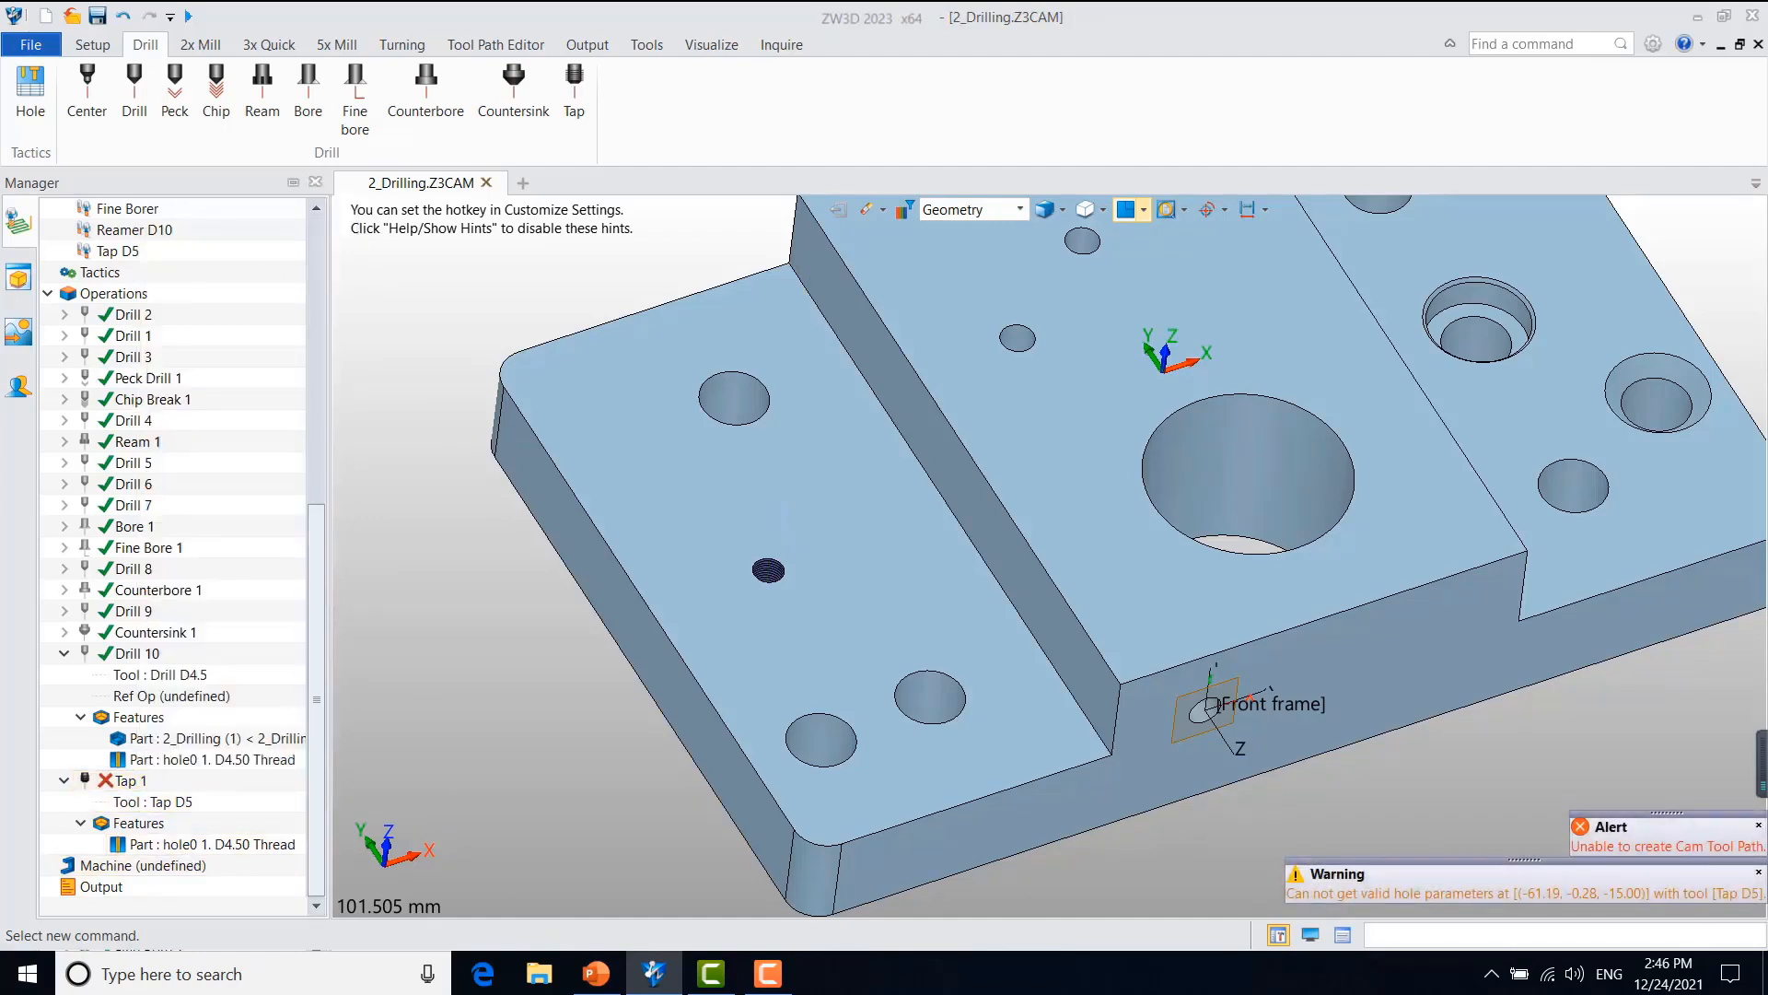
Step: Set the pitch of the Tap D5 tool used by Tap 1 to 0.8
double_click(138, 801)
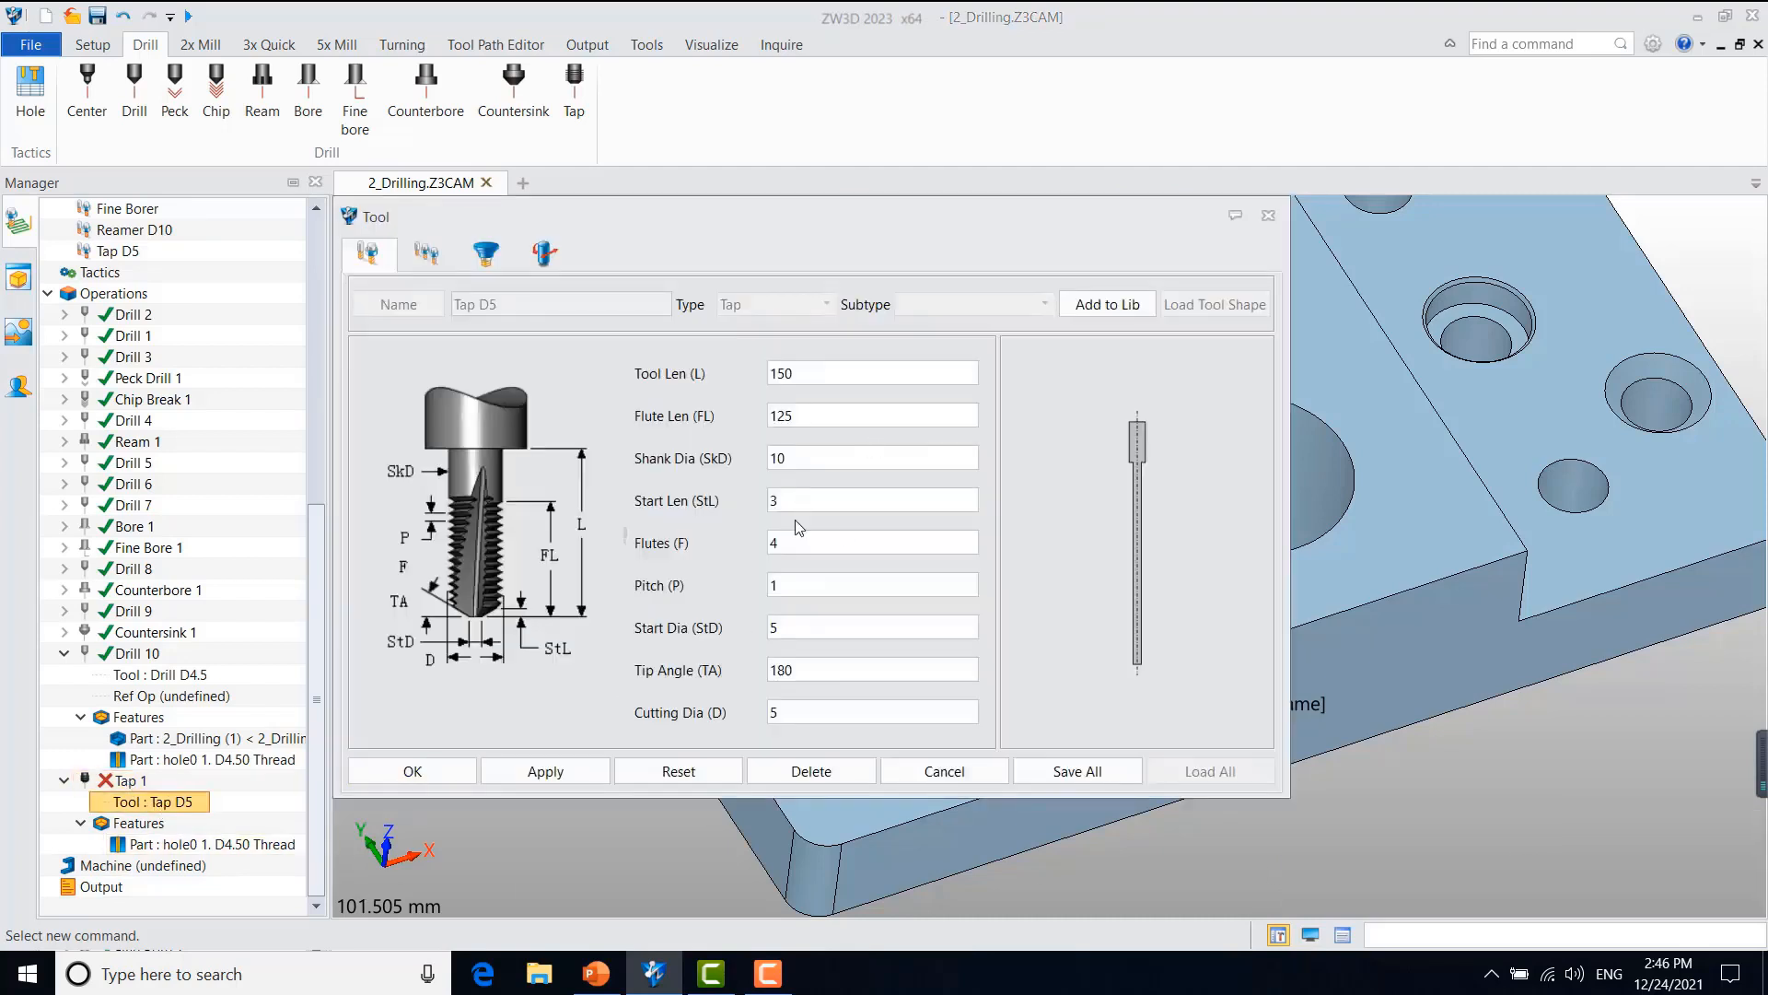
double_click(772, 586)
text(0.8)
click(441, 768)
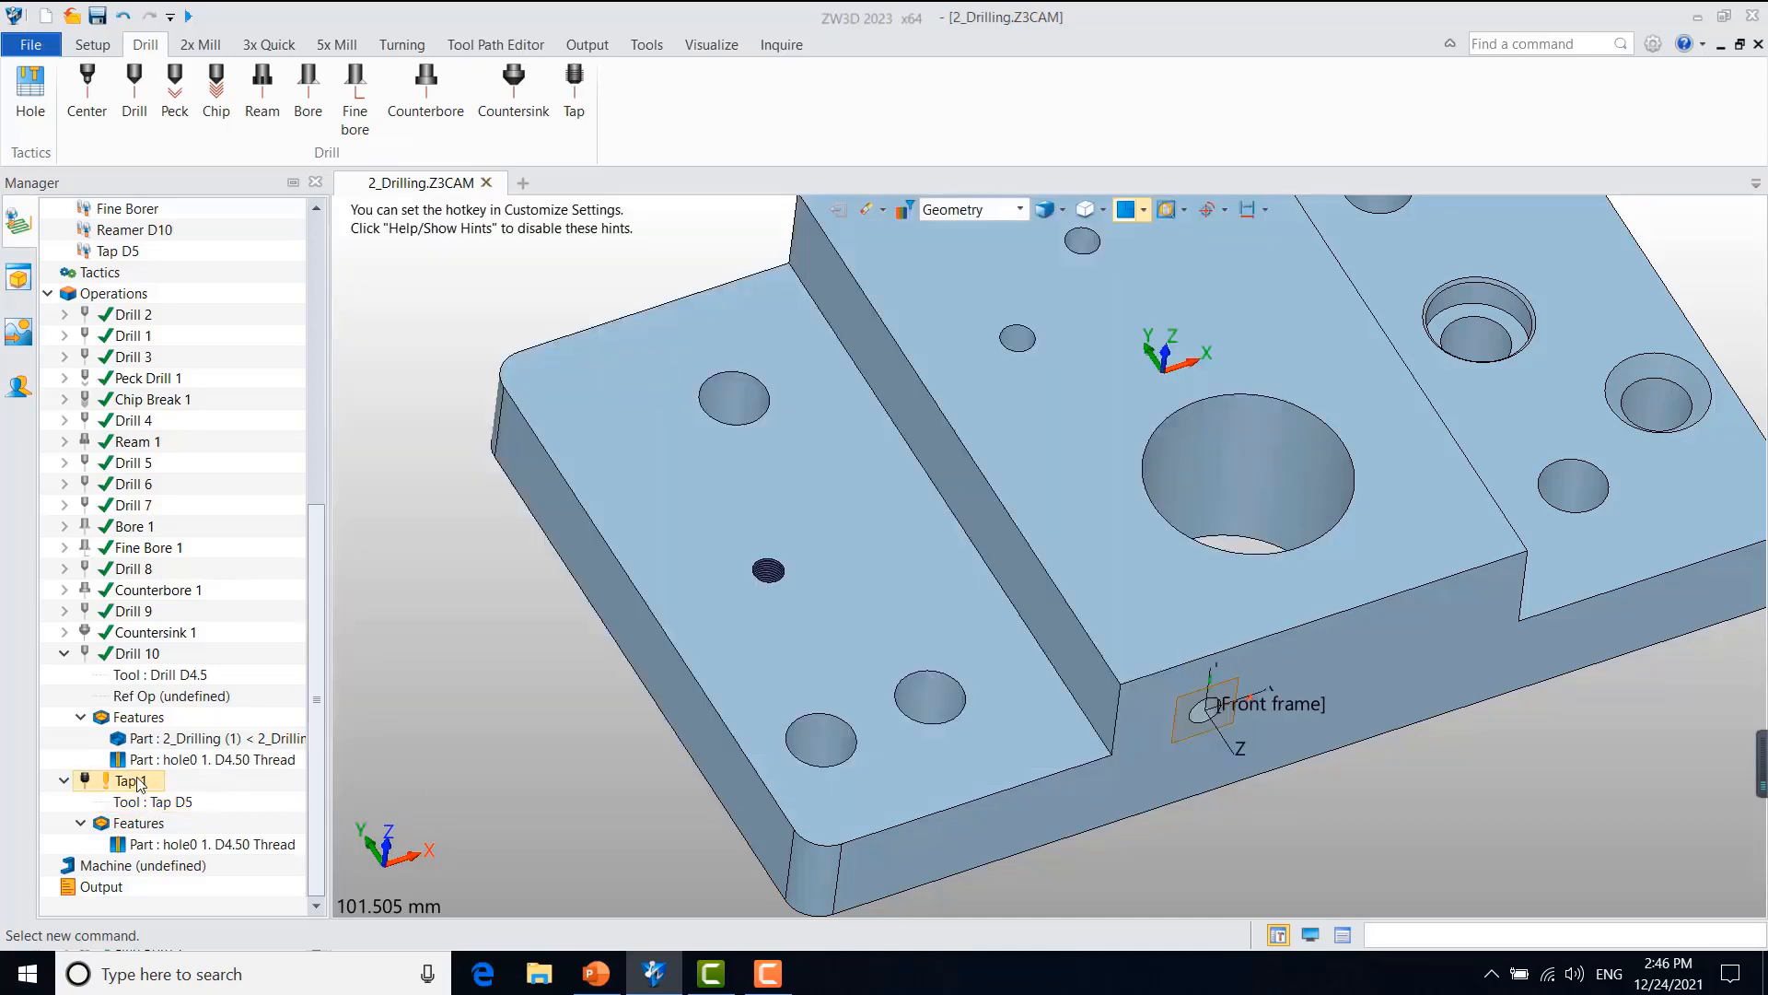